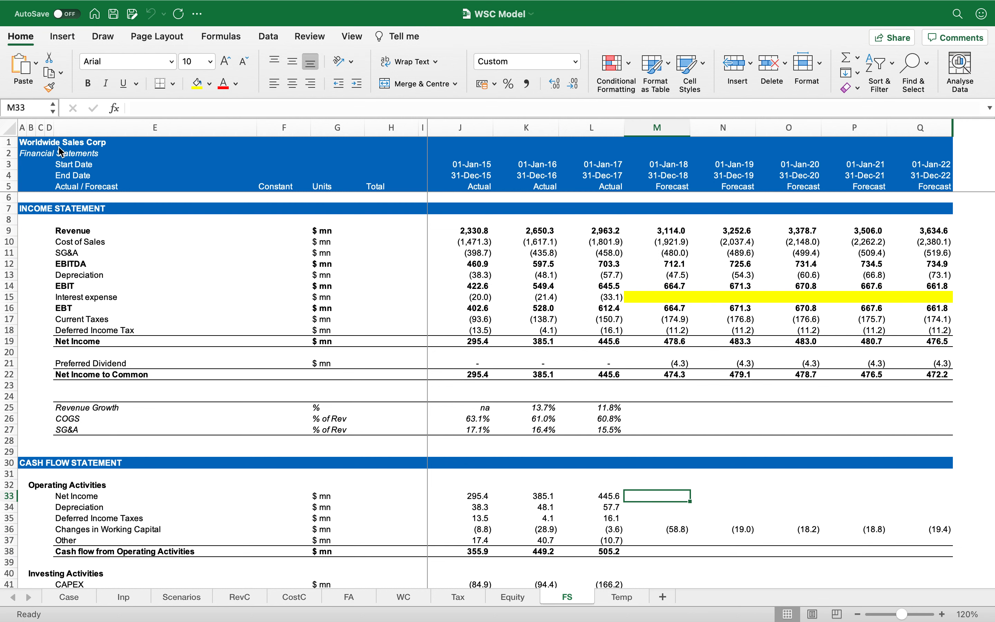
Copy the 2017 Revenue Growth formula across the forecast years 2018 to 2022 in row 25.
click(651, 407)
click(670, 307)
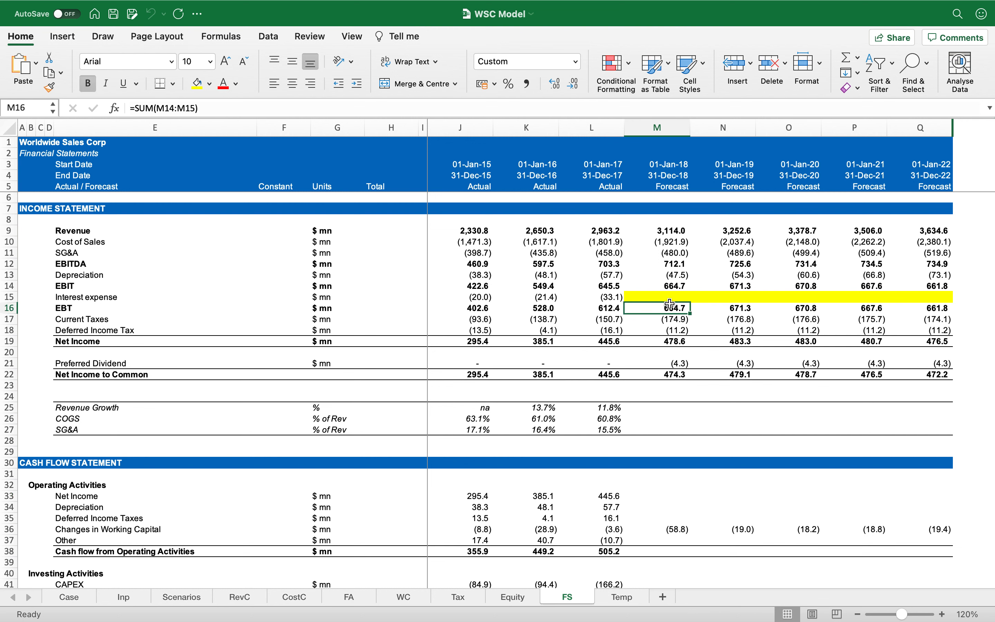
key(Down)
key(Down)
key(Down)
key(Down)
key(Down)
key(Down)
key(Down)
key(Down)
key(Down)
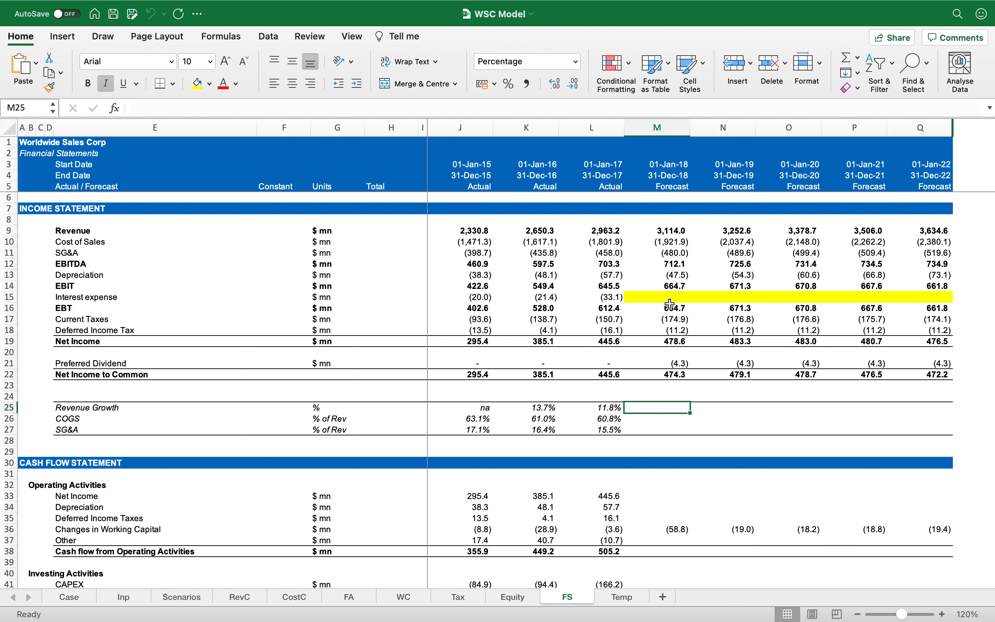
key(Left)
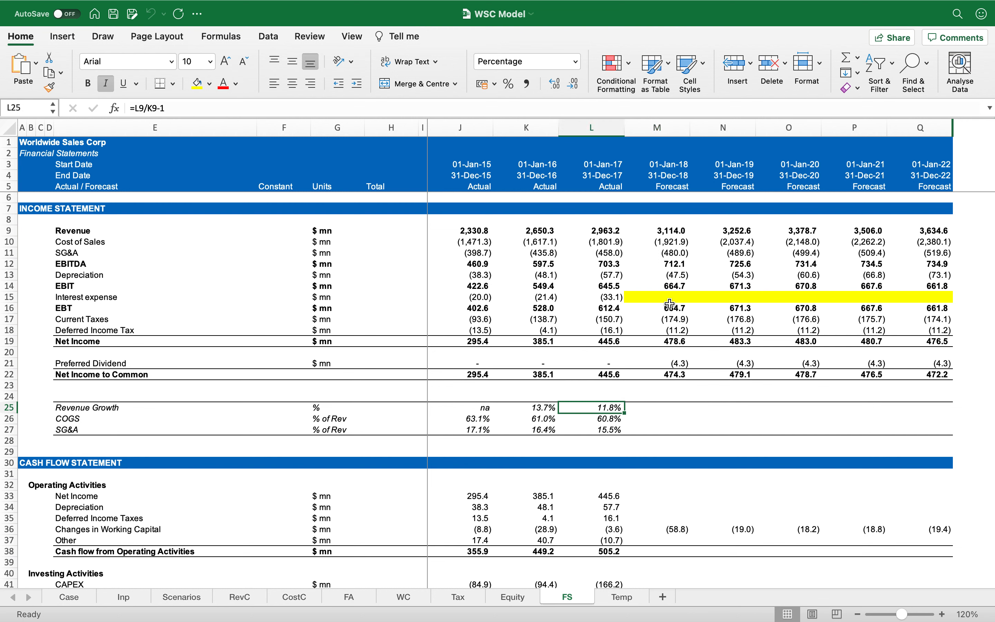
key(F2)
key(Escape)
key(super+c)
key(shift+Right)
key(shift+Right)
key(shift+Right)
key(shift+Right)
key(shift+Right)
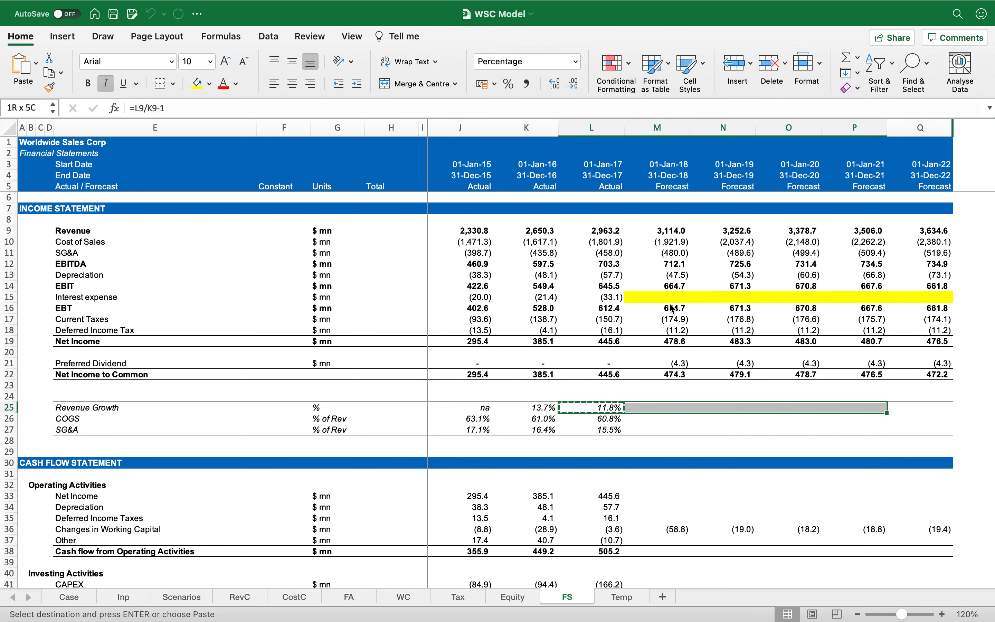
key(Return)
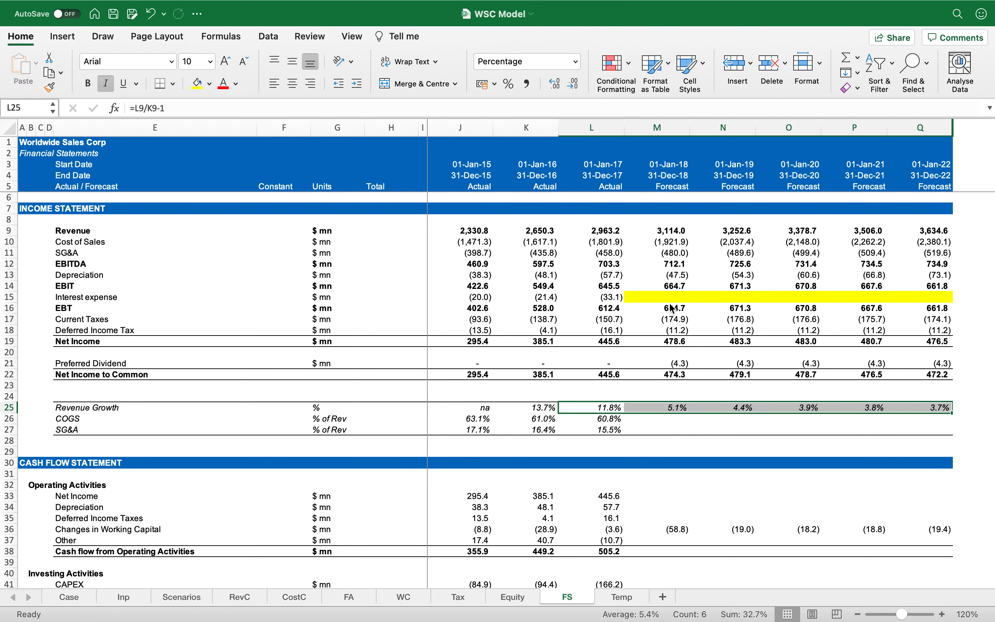
Check the cell references in the copied Revenue Growth formulas for 2018 and 2019.
key(Right)
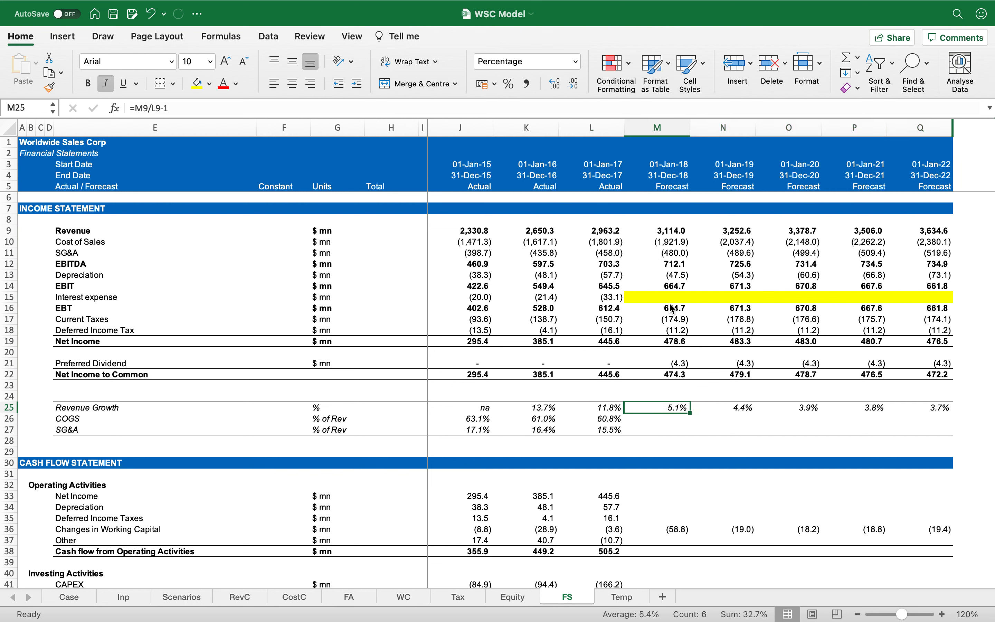
key(F2)
key(Escape)
key(Right)
key(F2)
key(Escape)
key(Left)
key(Left)
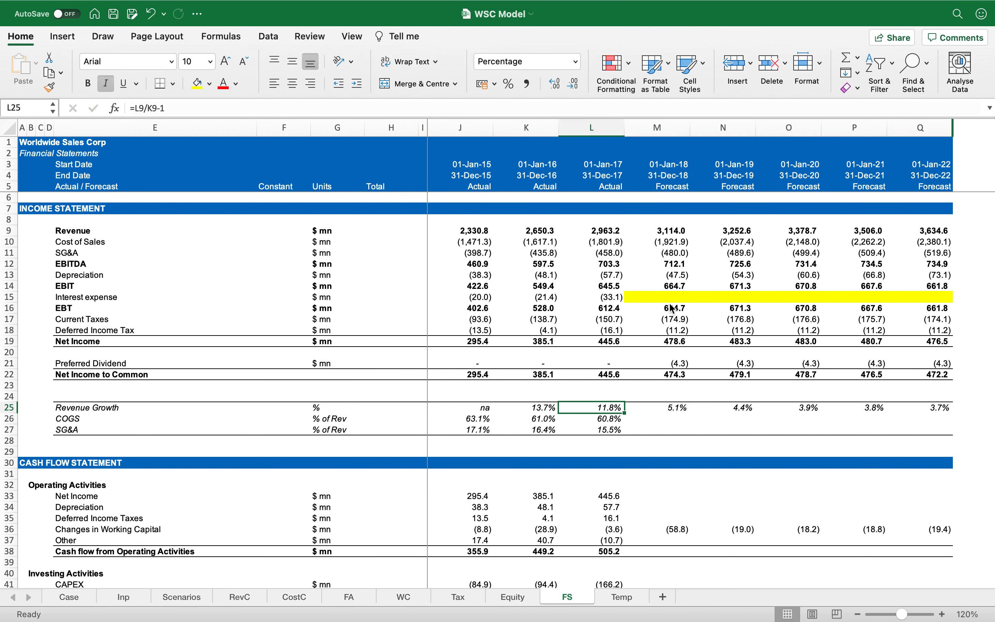
Copy the 2017 COGS percentage-of-revenue formula into the forecast years 2018 to 2022.
key(Down)
key(Right)
key(Right)
key(Left)
key(Left)
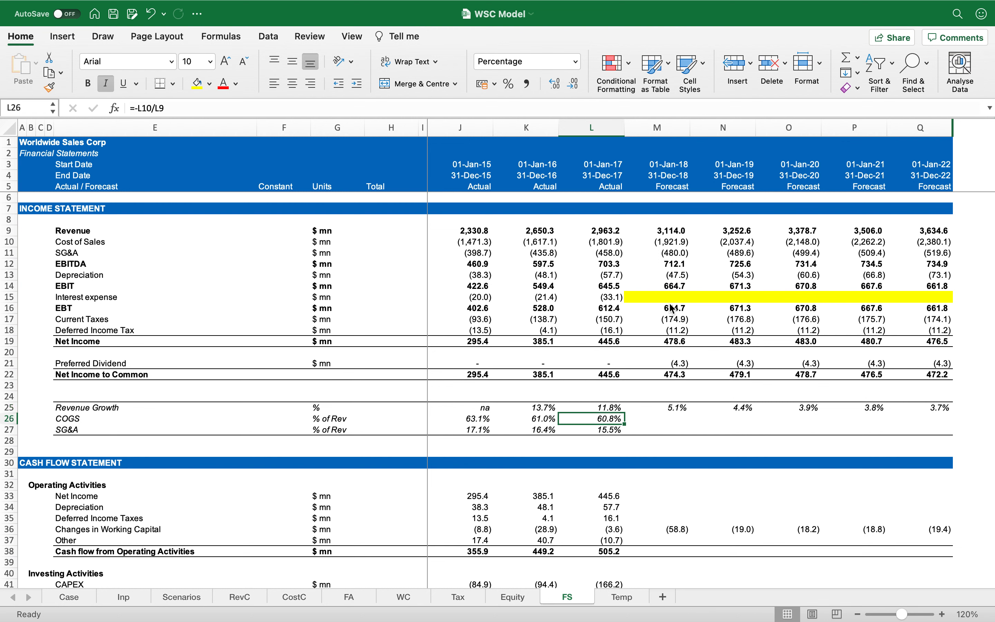
key(super+c)
key(Right)
key(shift+Right)
key(shift+Right)
key(shift+Right)
key(shift+Right)
key(Return)
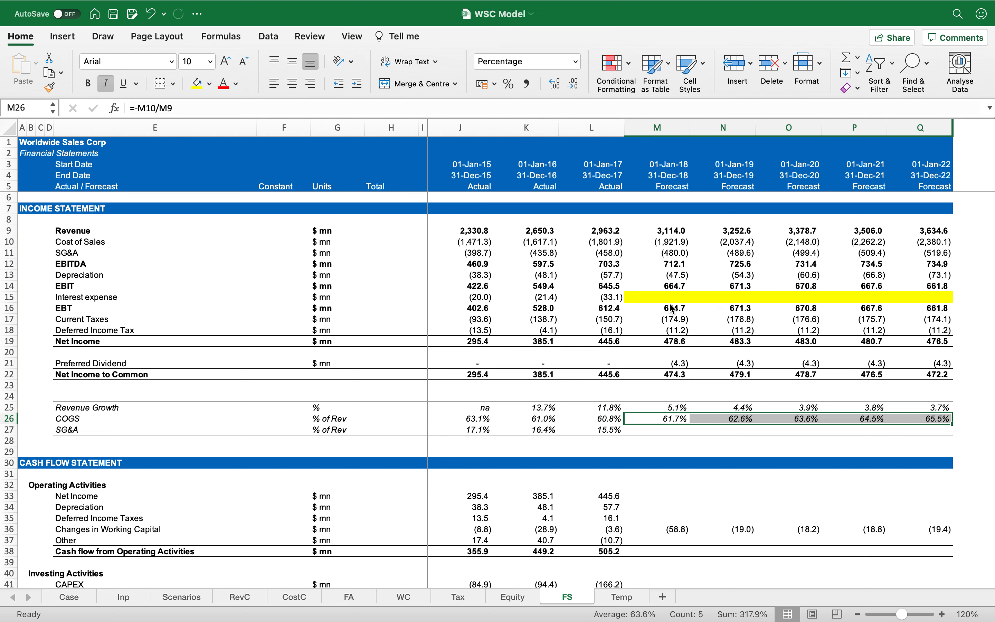
Copy the 2017 SG&A percentage-of-revenue formula across the forecast years through 2022.
key(Left)
key(Down)
key(super+c)
key(shift+Right)
key(shift+Right)
key(shift+Right)
key(shift+Right)
key(shift+Right)
key(Return)
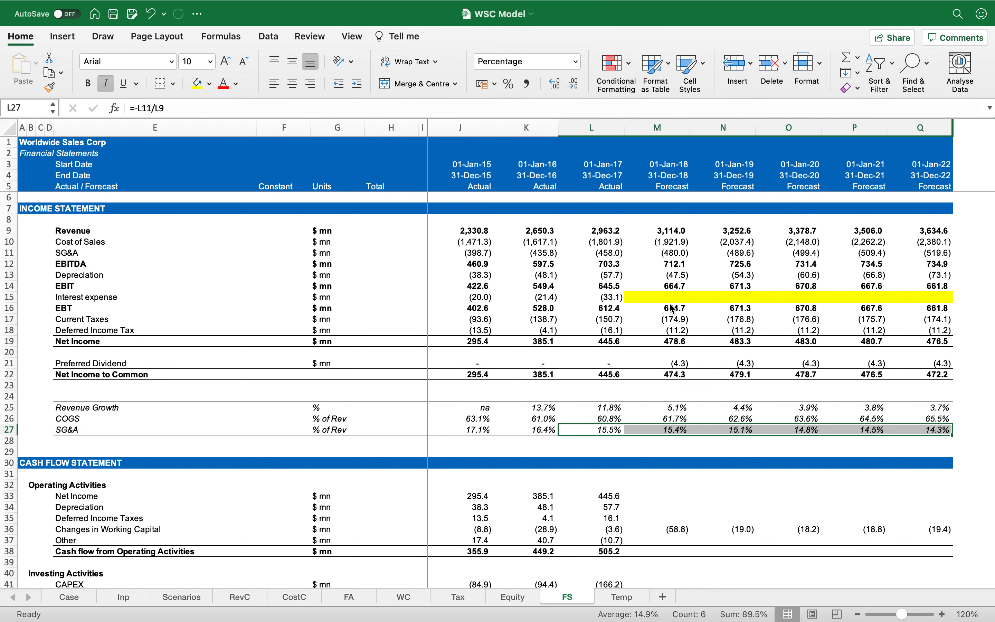
key(Right)
key(Right)
key(Right)
key(Right)
key(Right)
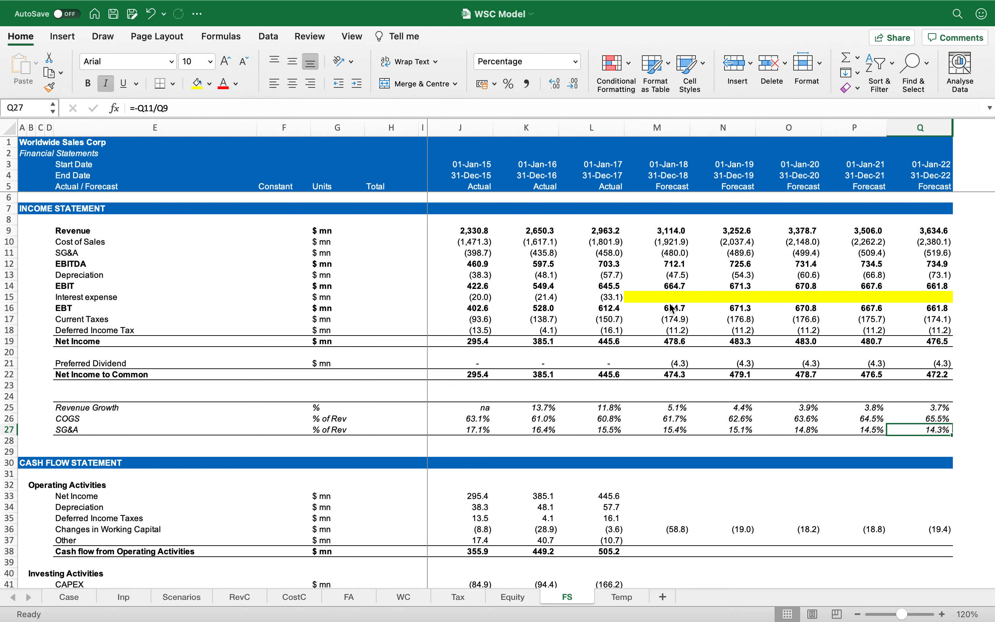
Link the cash flow statement's 2018 Net Income to the income statement with =M19 and copy it through 2022.
scroll(743, 378, down, 5)
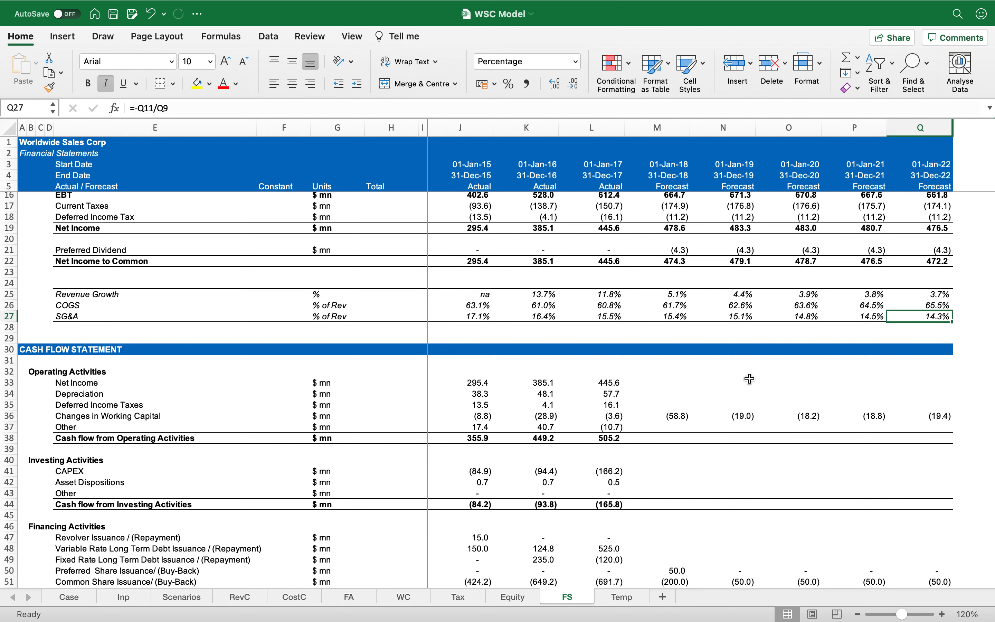
click(678, 383)
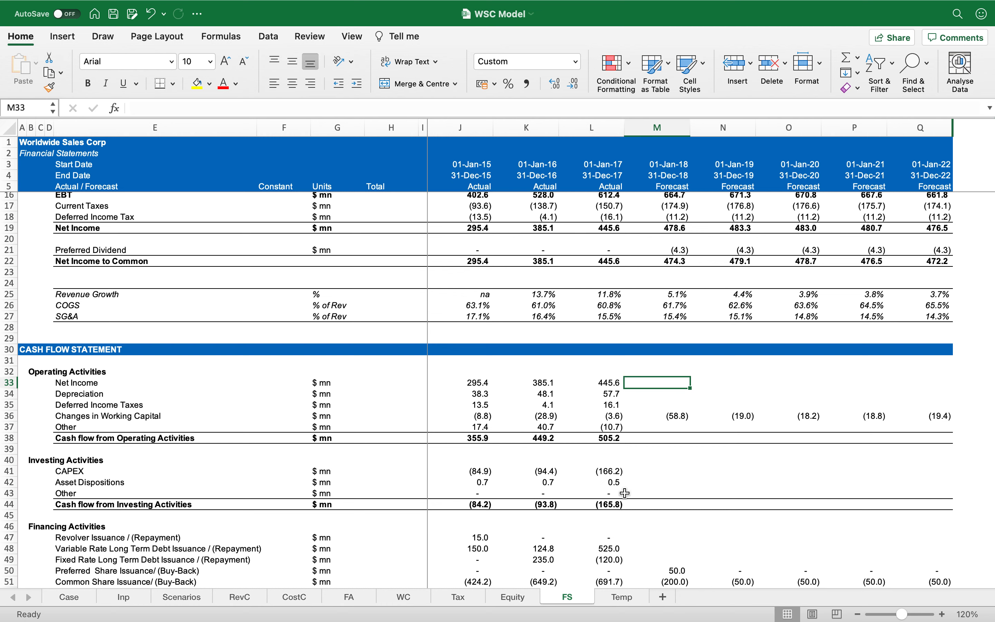
text(=)
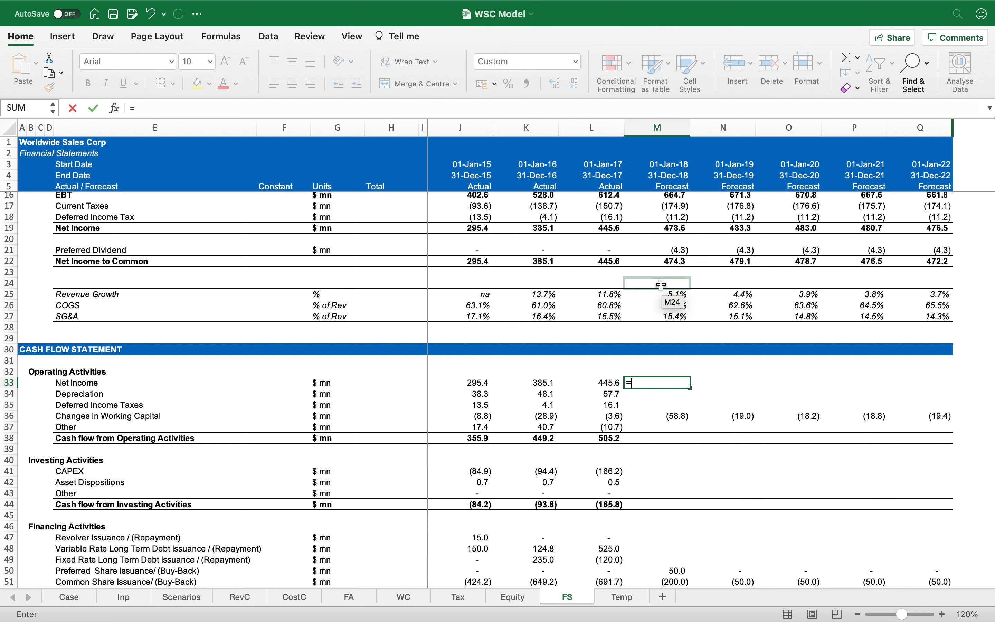
click(665, 229)
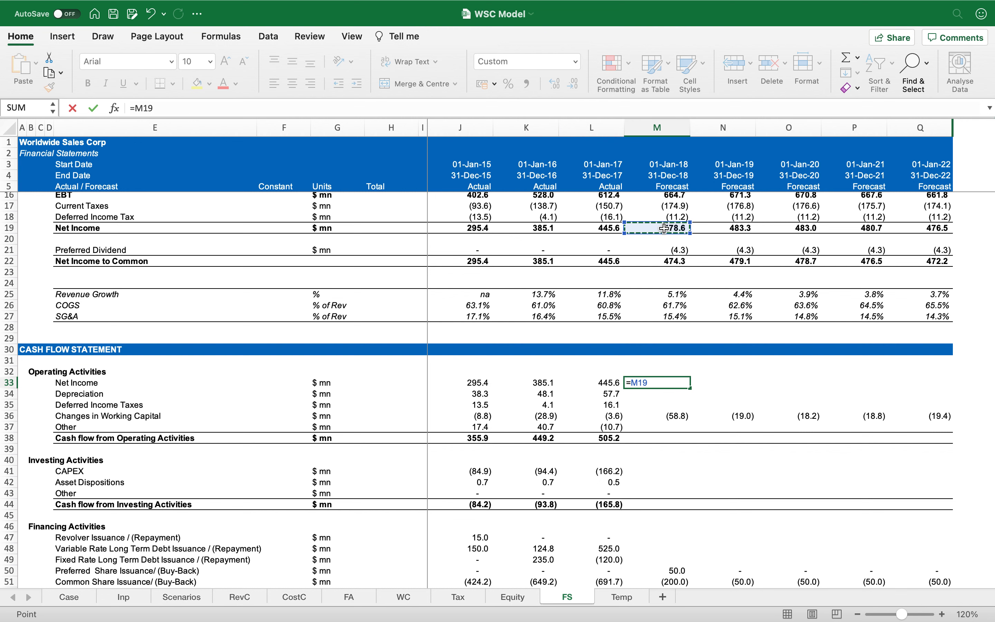
key(Return)
key(Up)
key(ctrl+c)
key(shift+Right)
key(shift+Right)
key(shift+Right)
key(shift+Right)
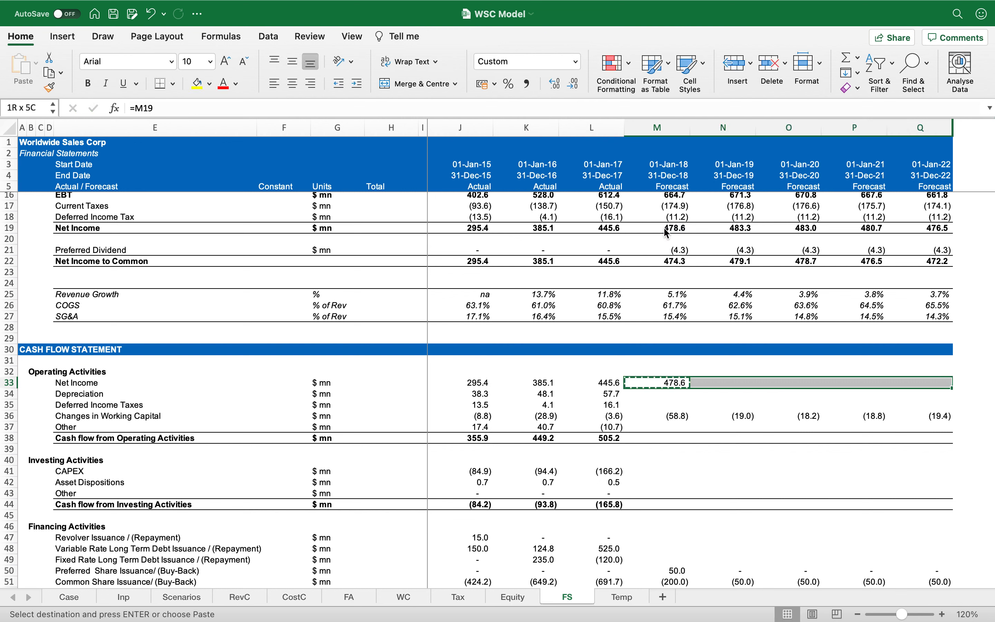
key(Return)
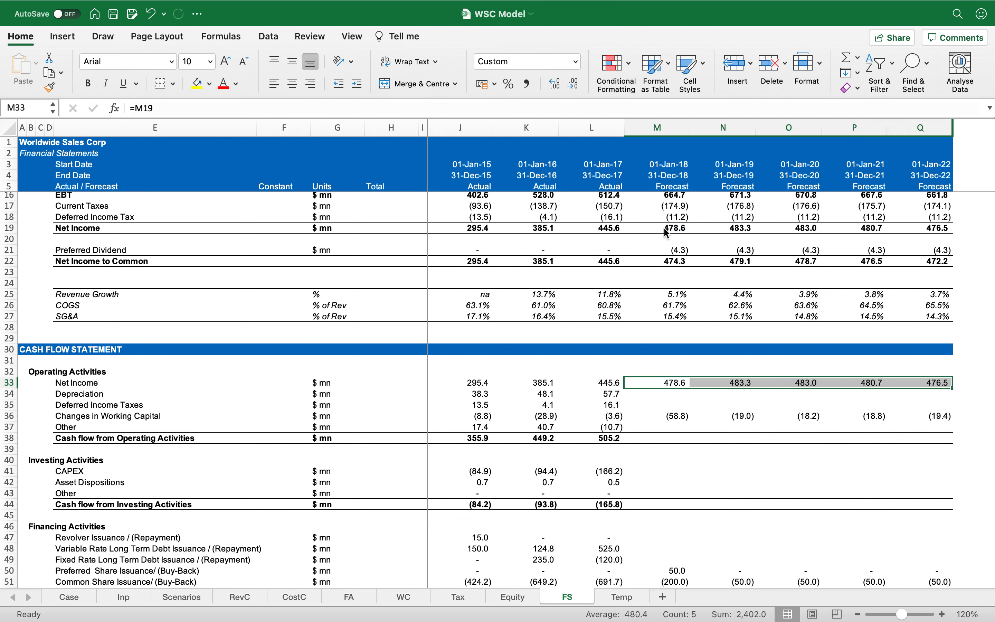
Add back Depreciation in the operating cash flow with =-M13 for 2018 and copy it through 2022.
key(Down)
text(=)
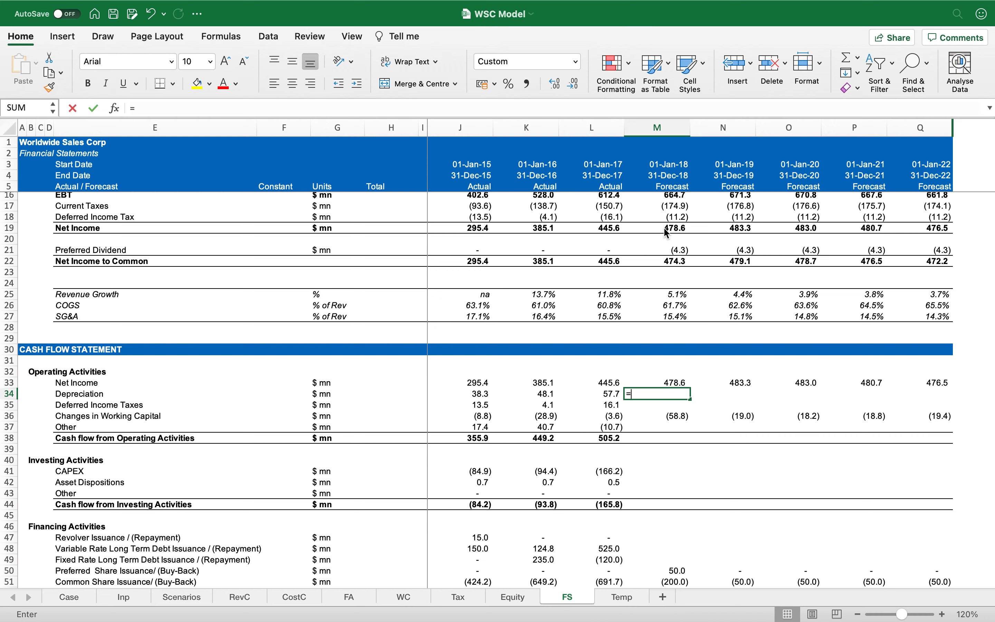
text(-)
scroll(690, 280, up, 3)
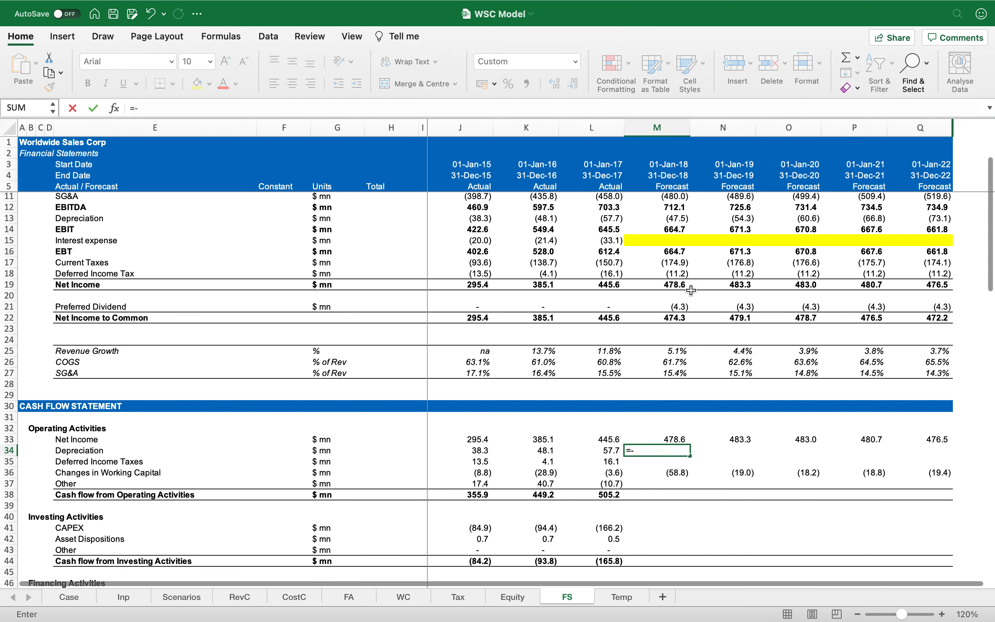
scroll(690, 290, down, 1)
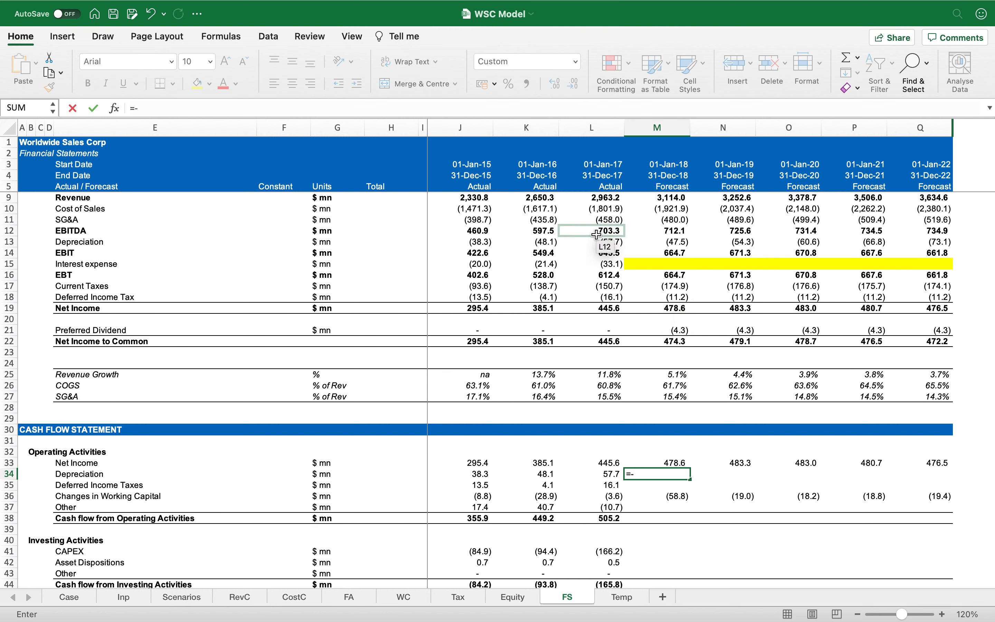
click(666, 241)
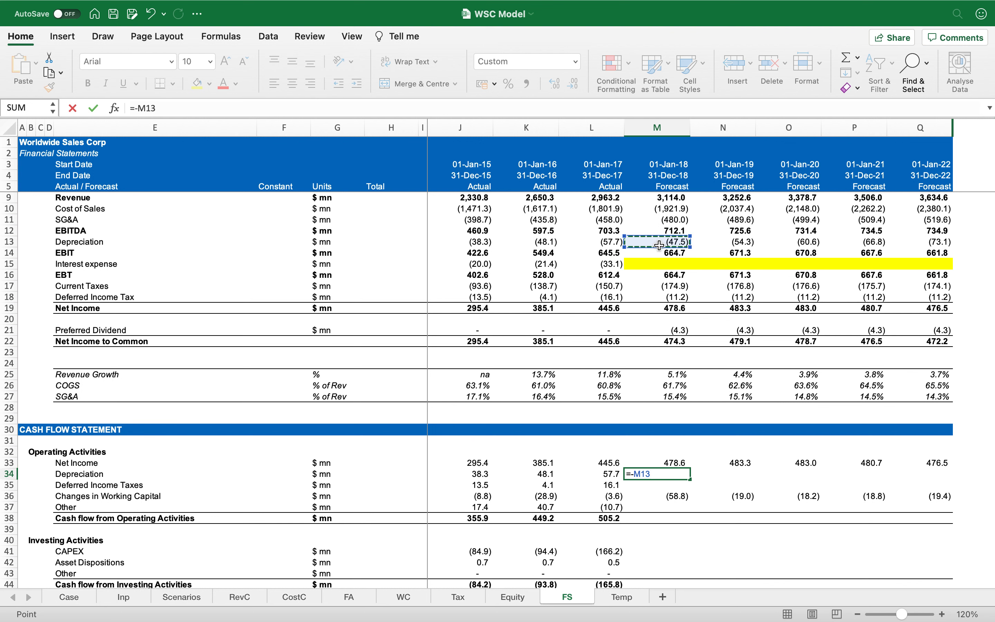
key(ctrl+Return)
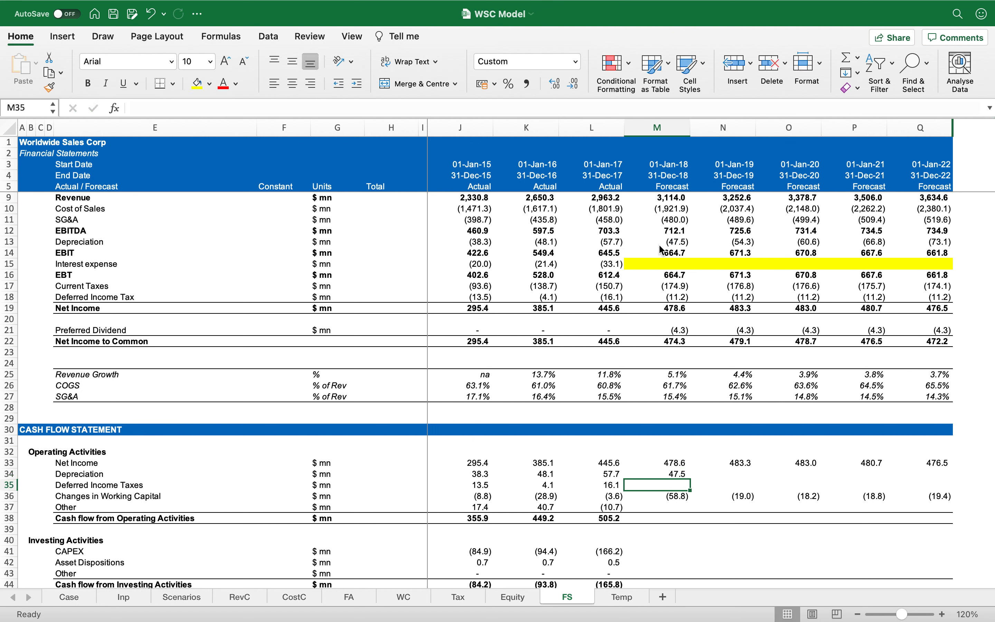
key(cmd+c)
key(shift+Right)
key(shift+Right)
key(shift+Right)
key(shift+Right)
key(Return)
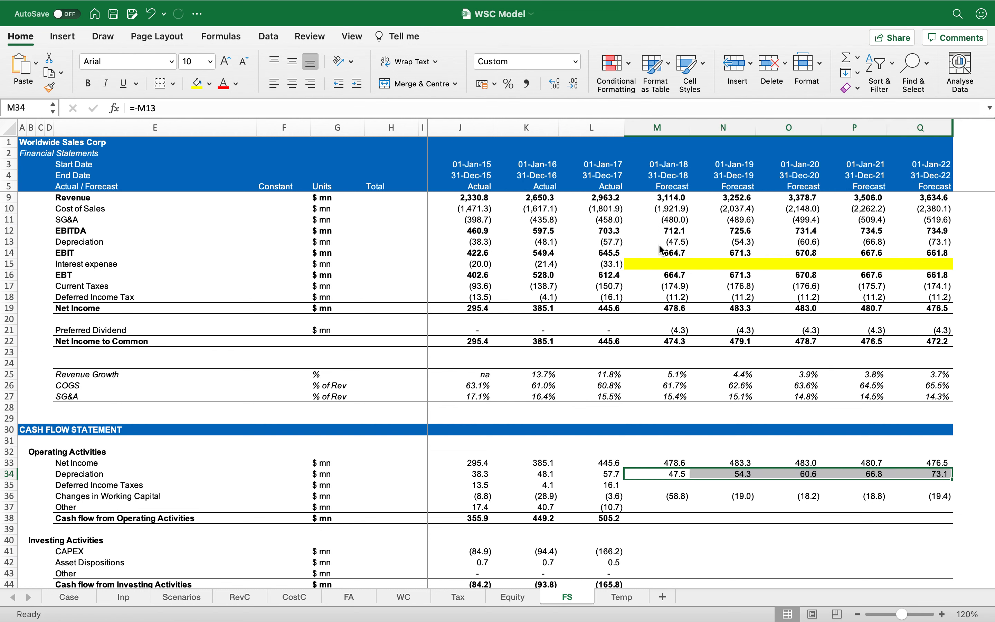
Link 2018 Deferred Income Taxes in the cash flow statement to the Tax sheet with =Tax!M29 and copy it through 2022.
key(Down)
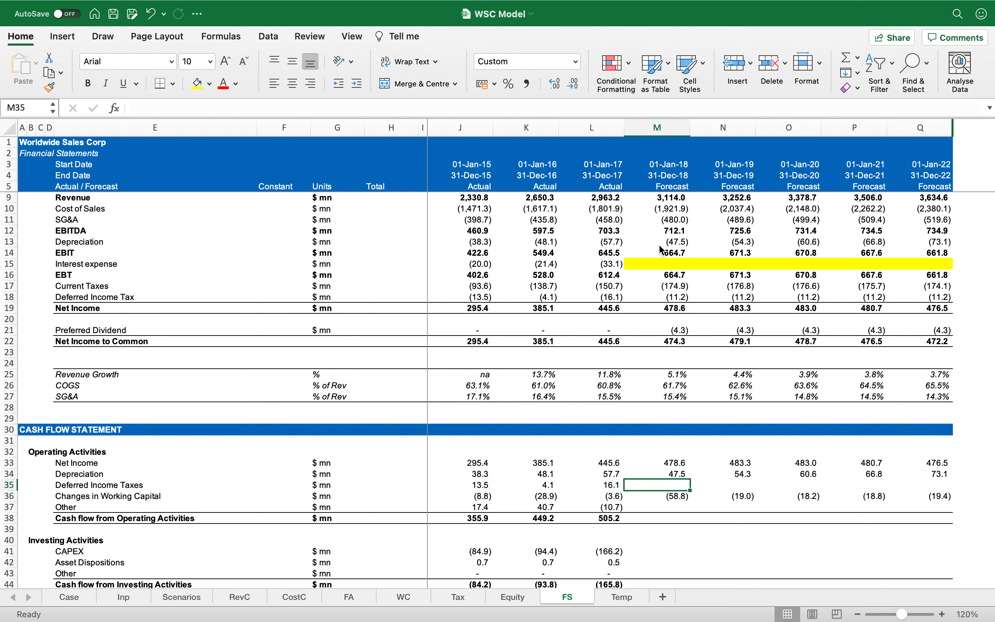
text(=)
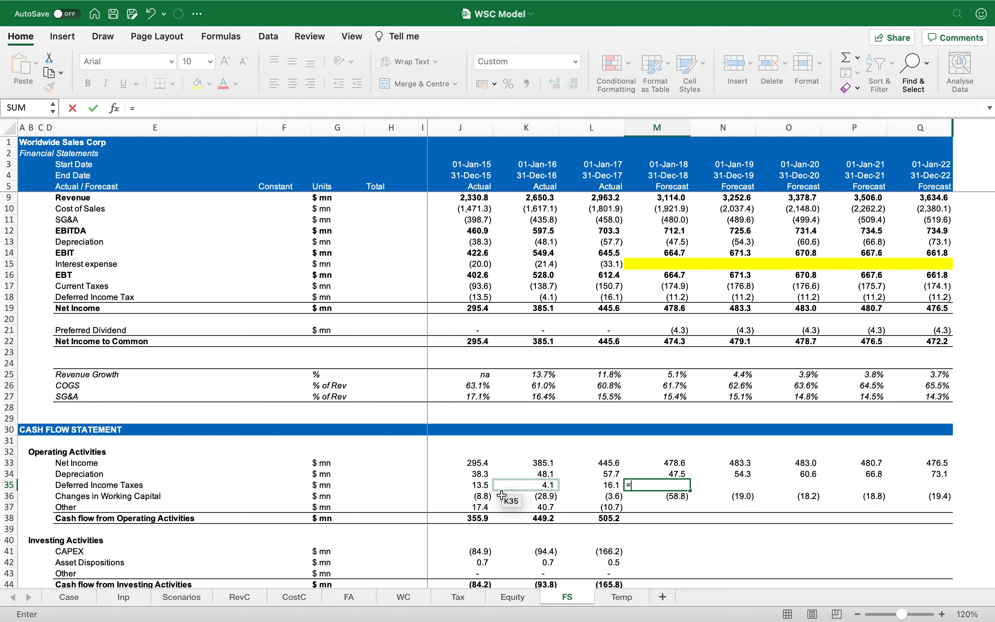
click(461, 597)
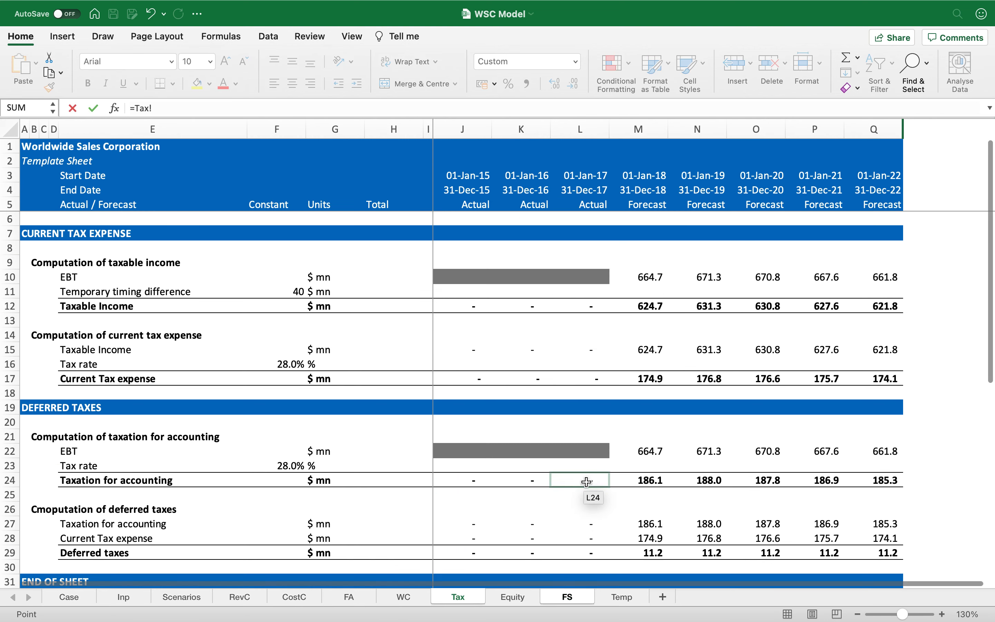
scroll(586, 482, down, 5)
click(648, 488)
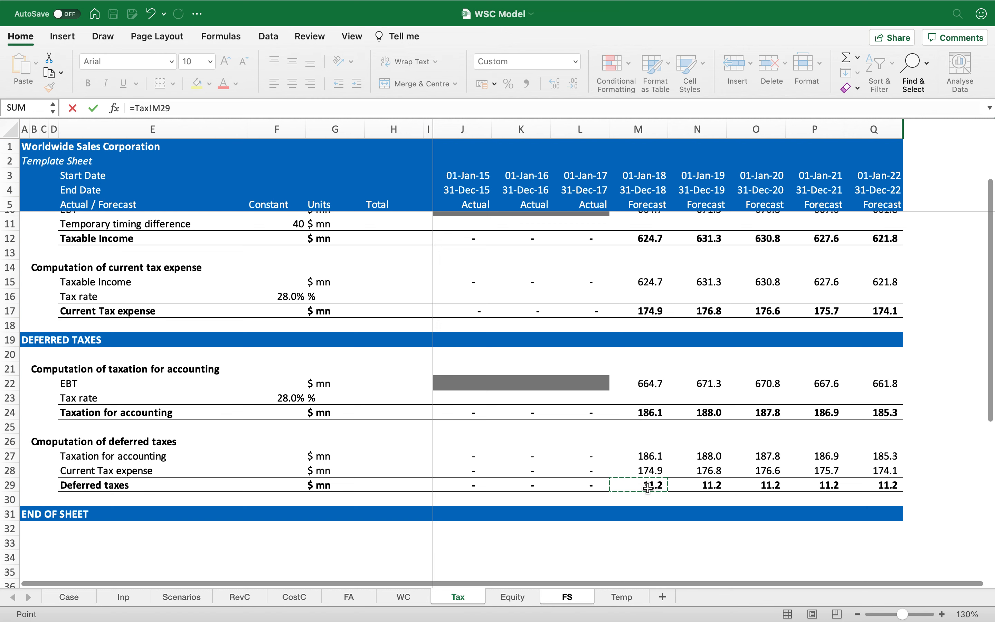
key(Return)
key(cmd+c)
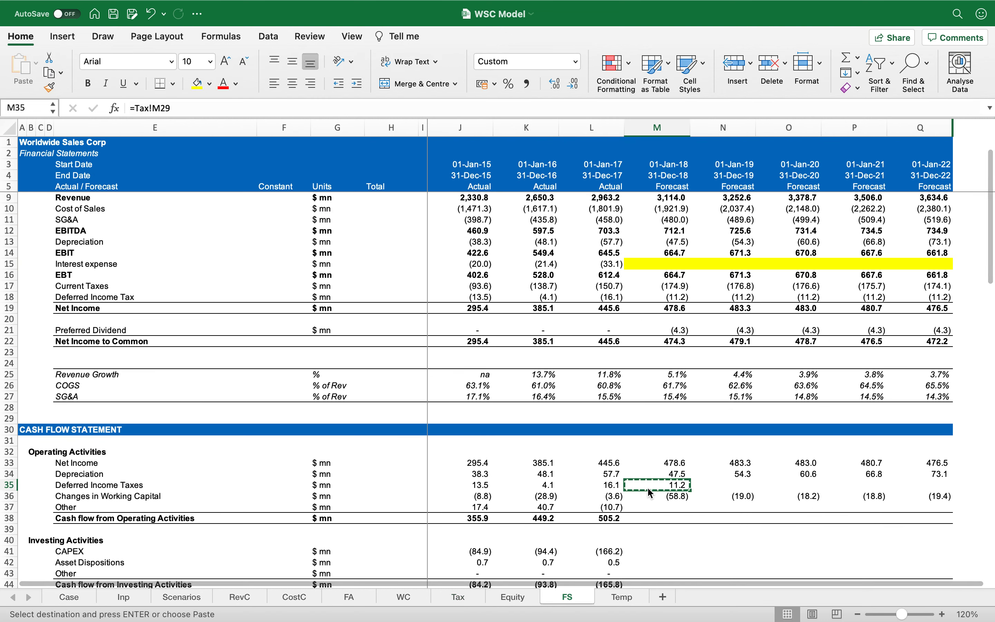
key(shift+Right)
key(shift+Right)
key(shift+Right)
key(shift+Right)
key(Return)
Enter 0 for Other operating activities in all forecast years, M37 to Q37.
scroll(647, 487, down, 3)
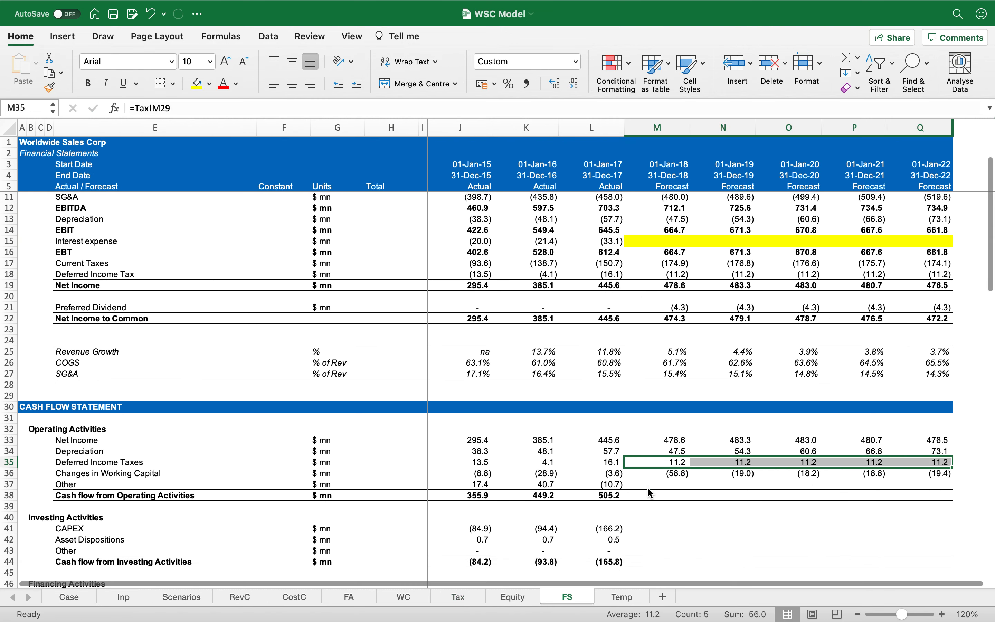
click(670, 469)
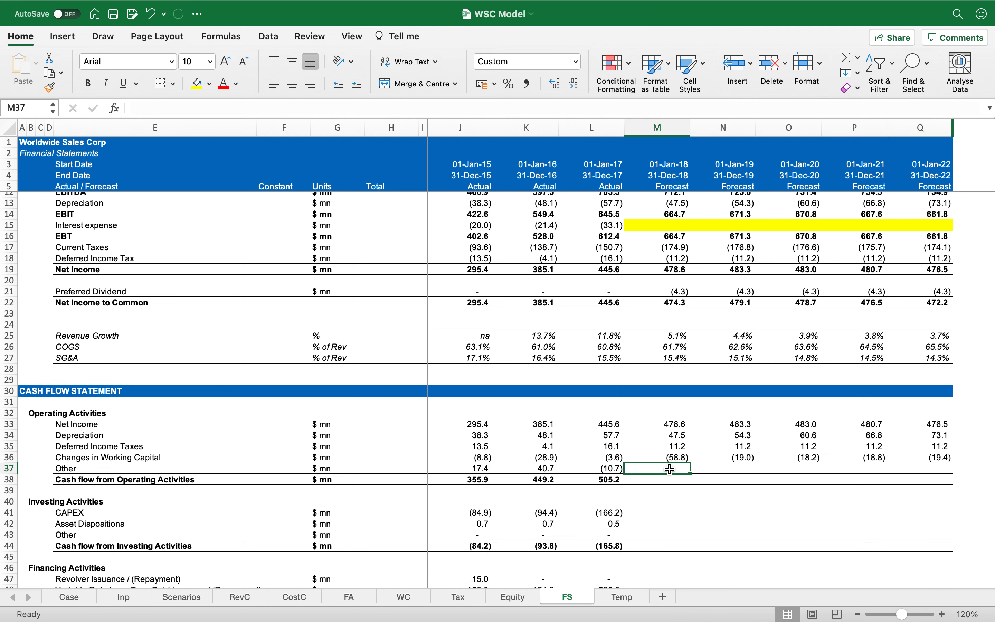
key(shift+Right)
key(shift+Right)
key(shift+Right)
key(shift+Right)
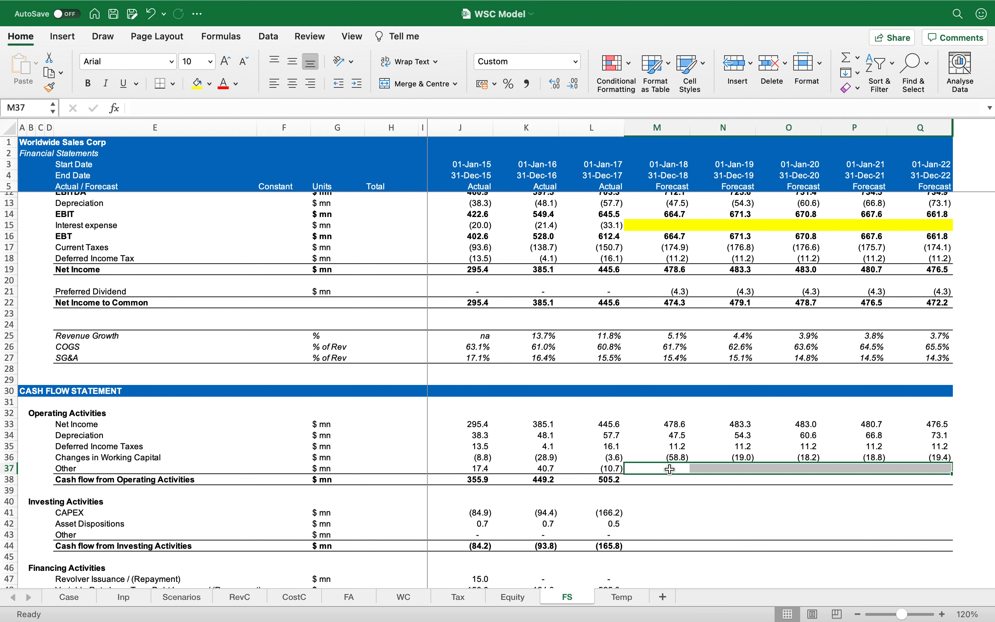
text(0)
key(ctrl+Return)
Copy the 2017 Cash flow from Operating Activities sum formula across the forecast years through 2022.
key(Left)
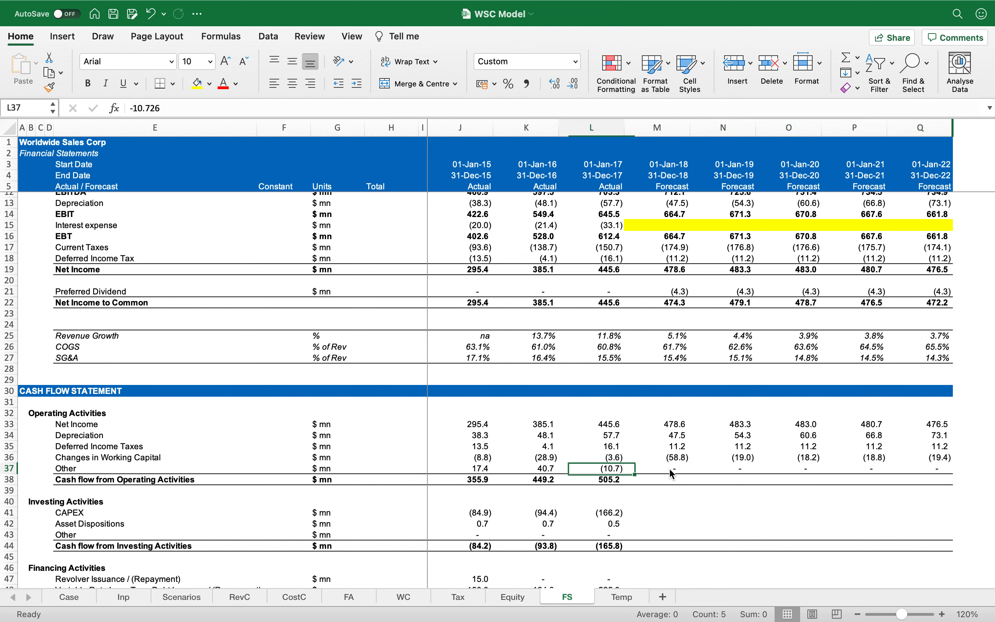
key(Down)
key(super+c)
key(super+shift+Right)
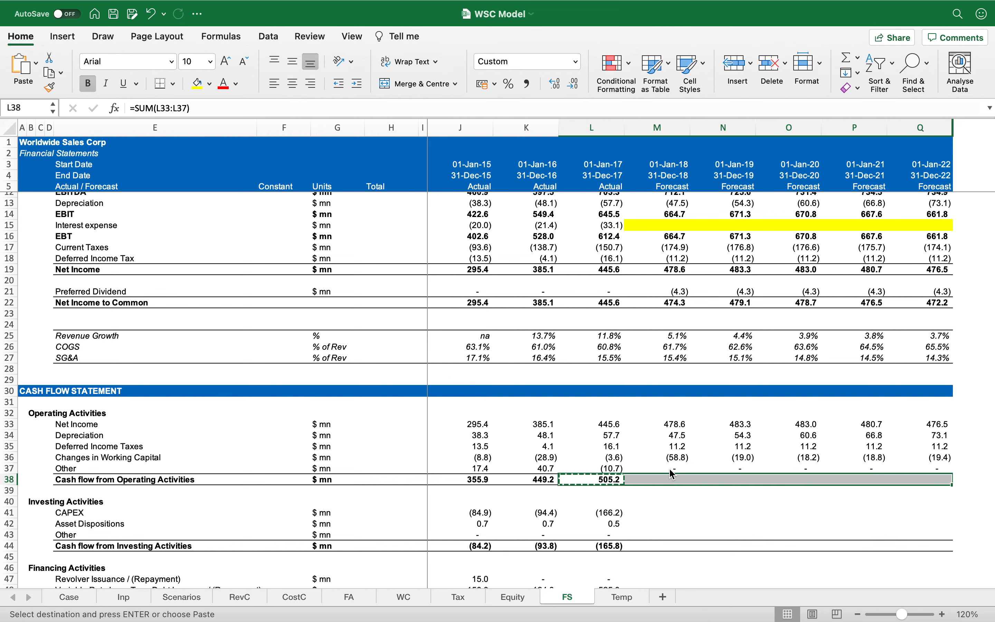
key(super+v)
key(Escape)
Check the summed ranges in the 2018 and 2019 Cash flow from Operating Activities formulas.
key(Right)
key(F2)
key(Escape)
key(Right)
key(F2)
key(Escape)
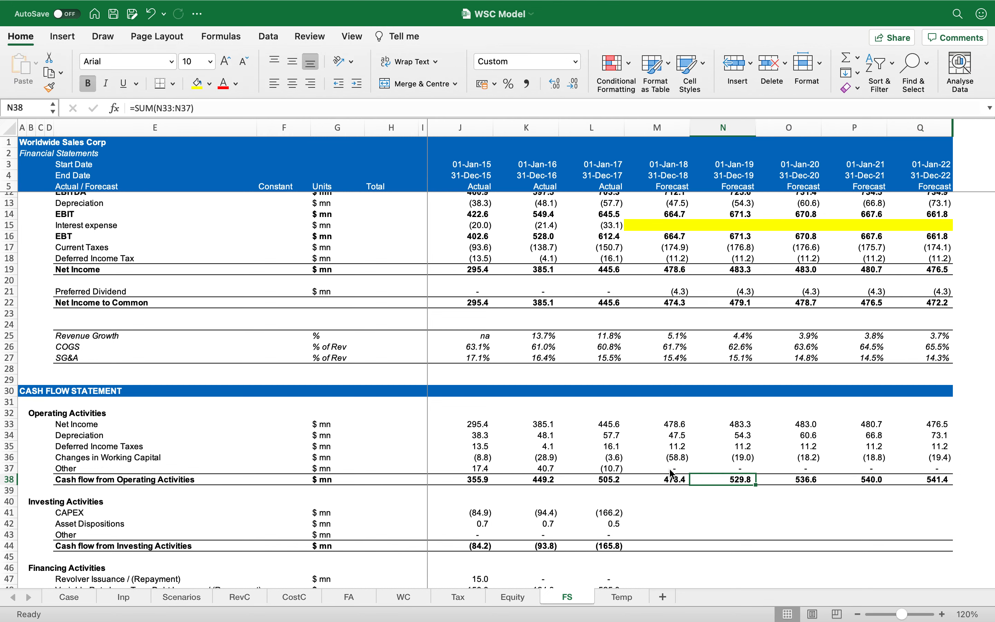
Link 2018 CAPEX in the cash flow statement to the FA sheet with =-FA!M10 and copy it through 2022.
scroll(673, 473, down, 4)
click(676, 462)
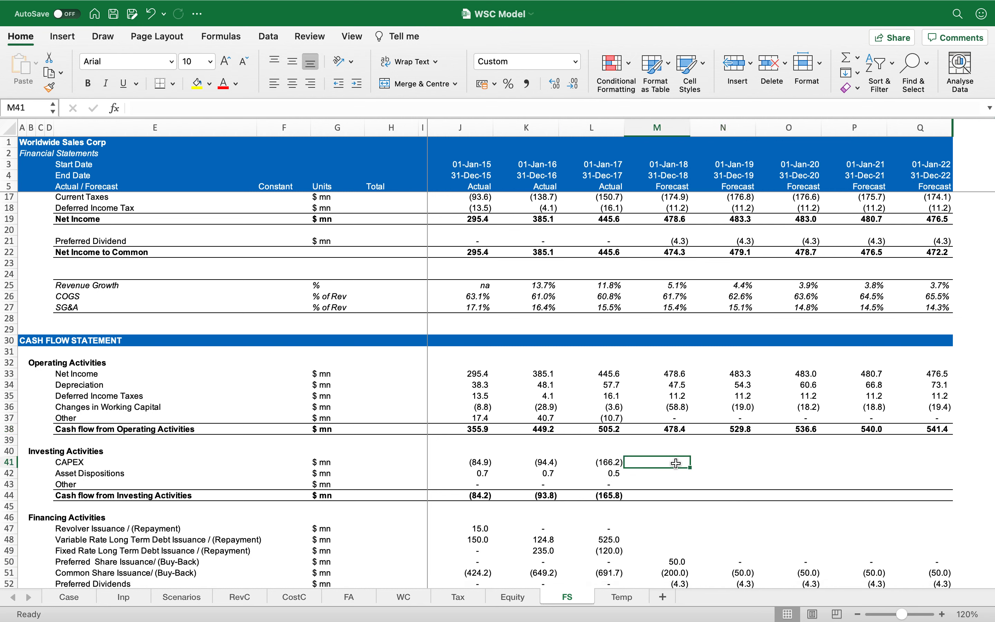
text(=-)
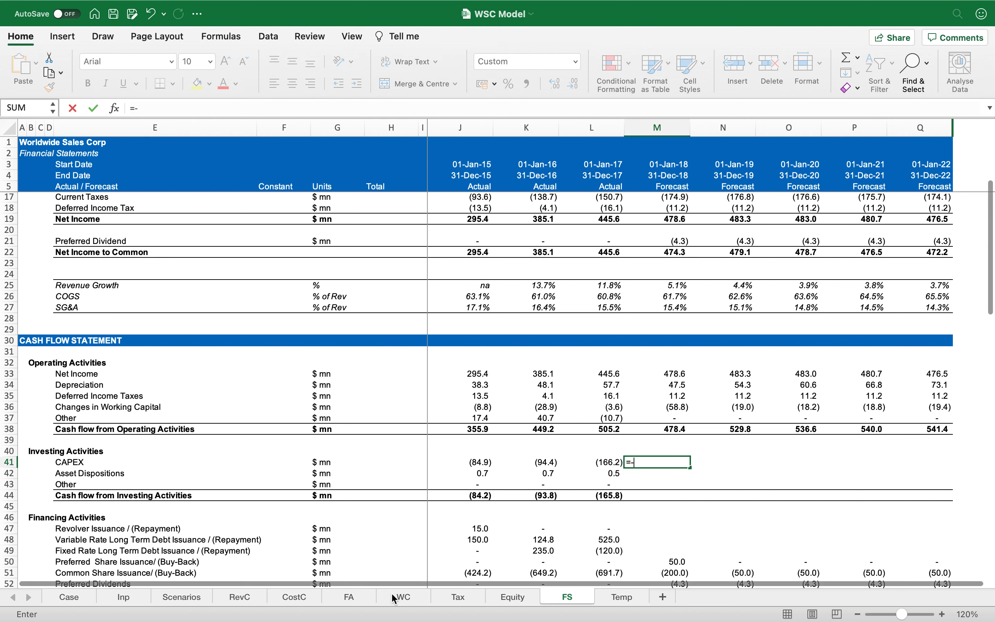
click(364, 601)
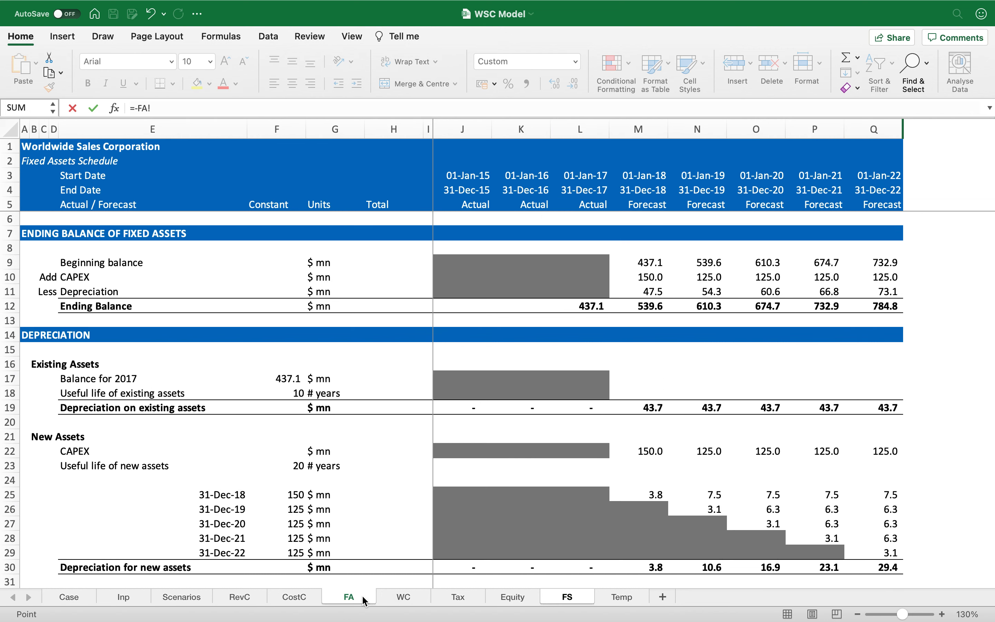
click(643, 278)
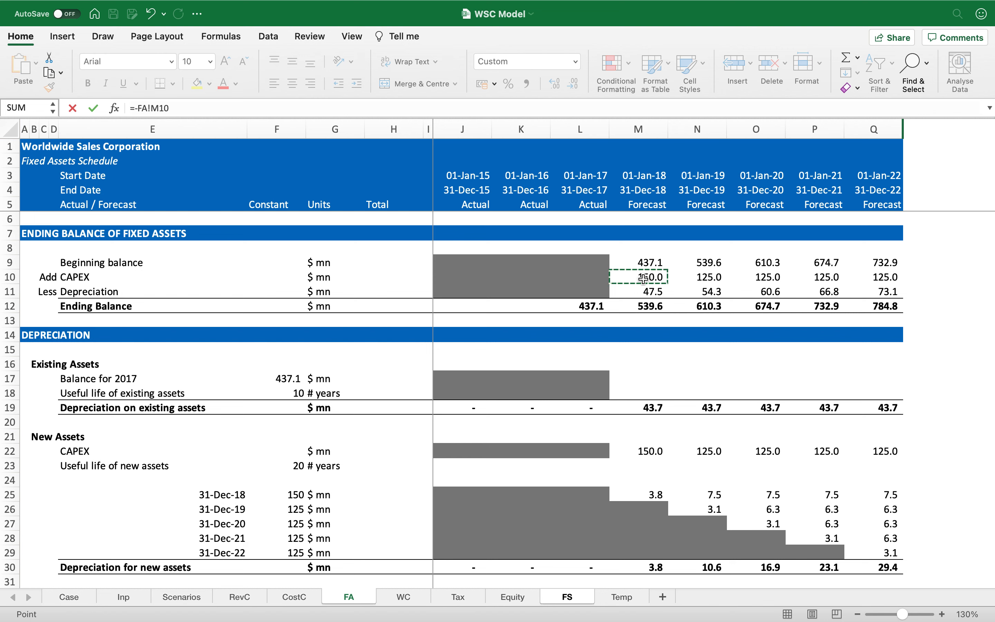
key(Return)
key(super+c)
key(shift+Right)
key(shift+Right)
key(shift+Right)
key(shift+Right)
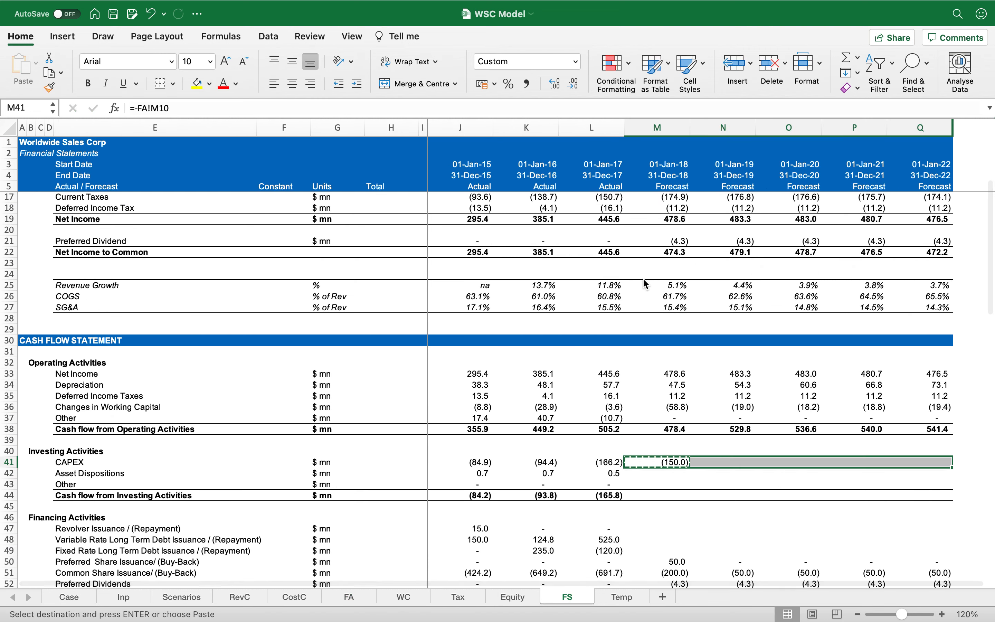
key(Return)
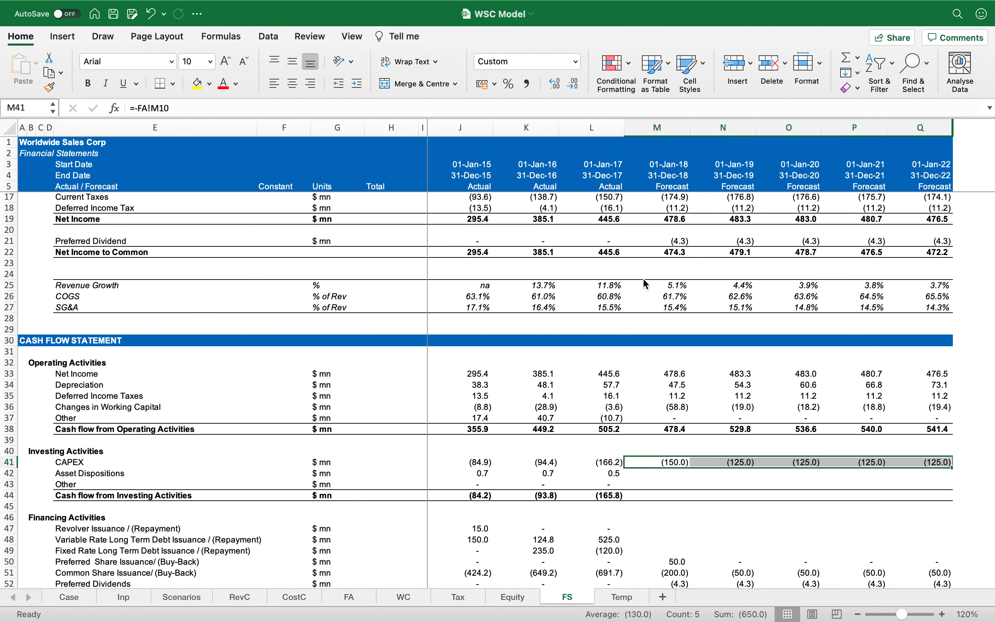
Enter 0 for Asset Dispositions and Other investing activities in all forecast years, M42 to Q43.
key(Down)
key(shift+Right)
key(shift+Right)
key(shift+Right)
key(shift+Right)
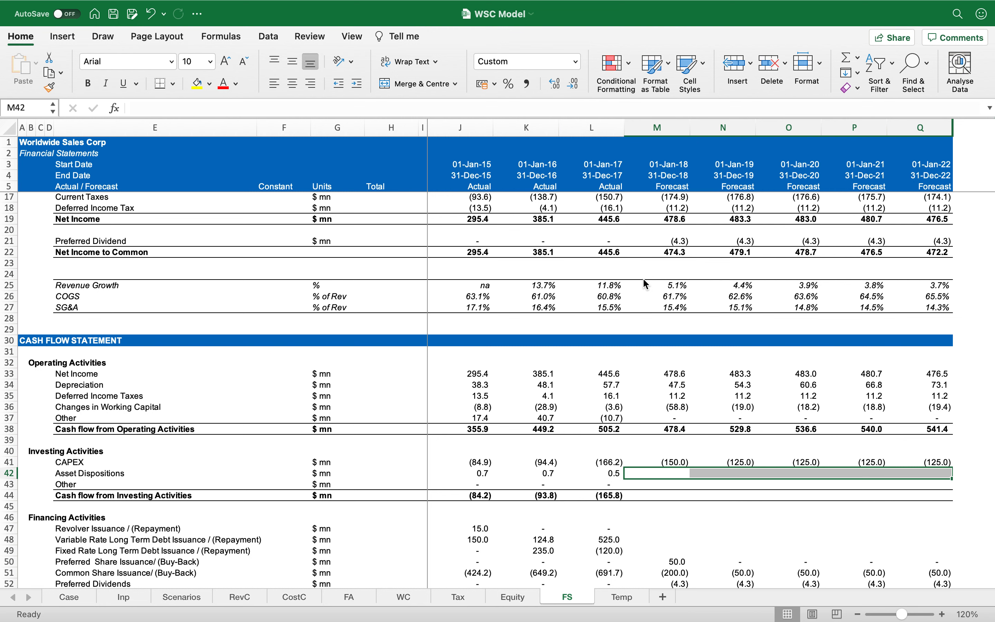
key(shift+Down)
text(0)
key(ctrl+Return)
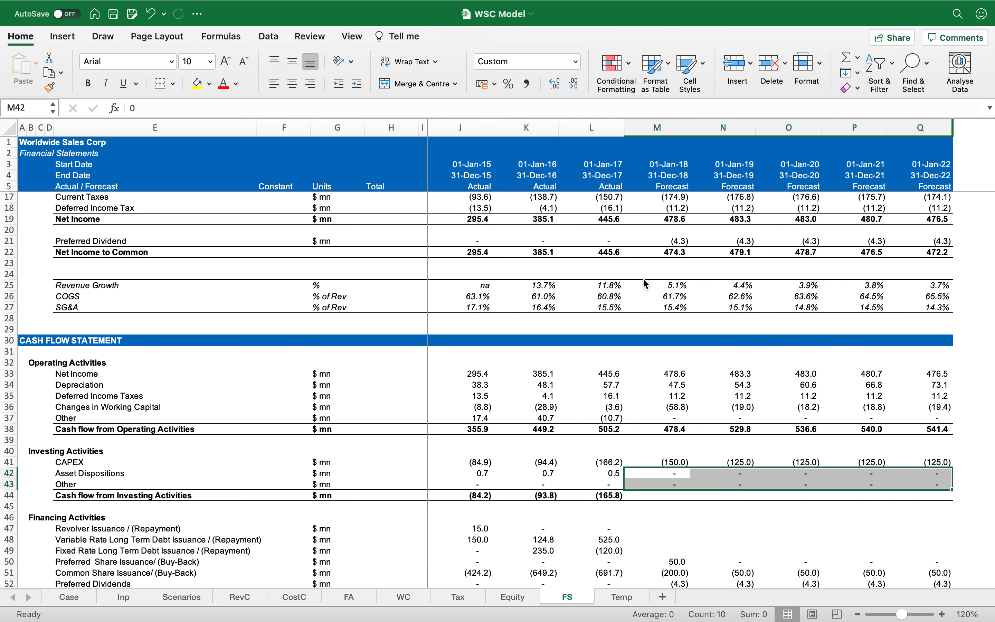
key(Left)
key(Right)
Highlight the forecast cells of Revolver Issuance / (Repayment), M47 to Q47, in yellow.
scroll(664, 343, down, 1)
scroll(665, 343, down, 3)
click(670, 417)
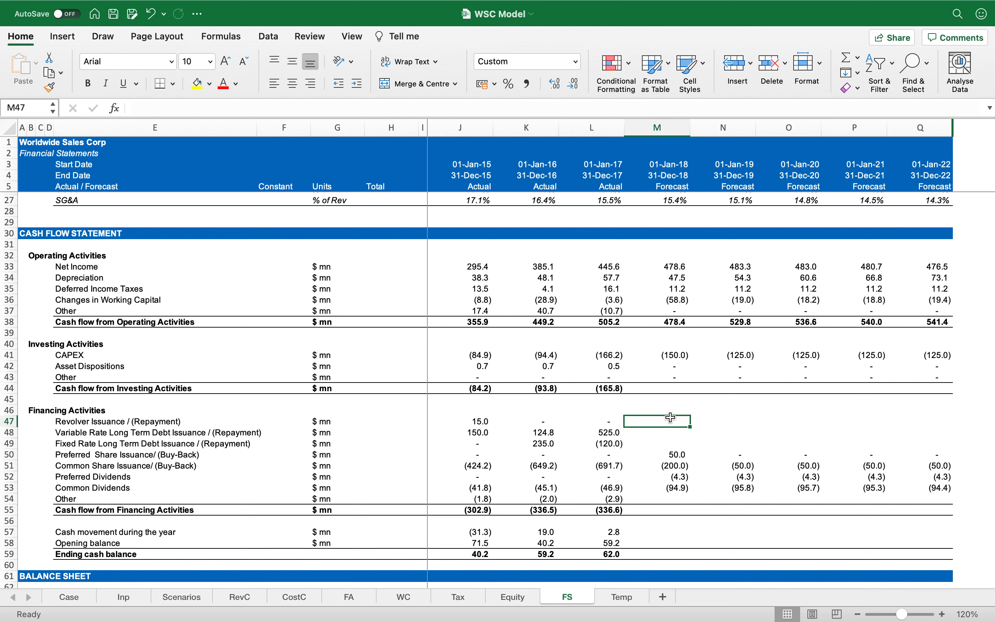
key(shift+Right)
key(shift+Right)
key(shift+Right)
key(shift+Right)
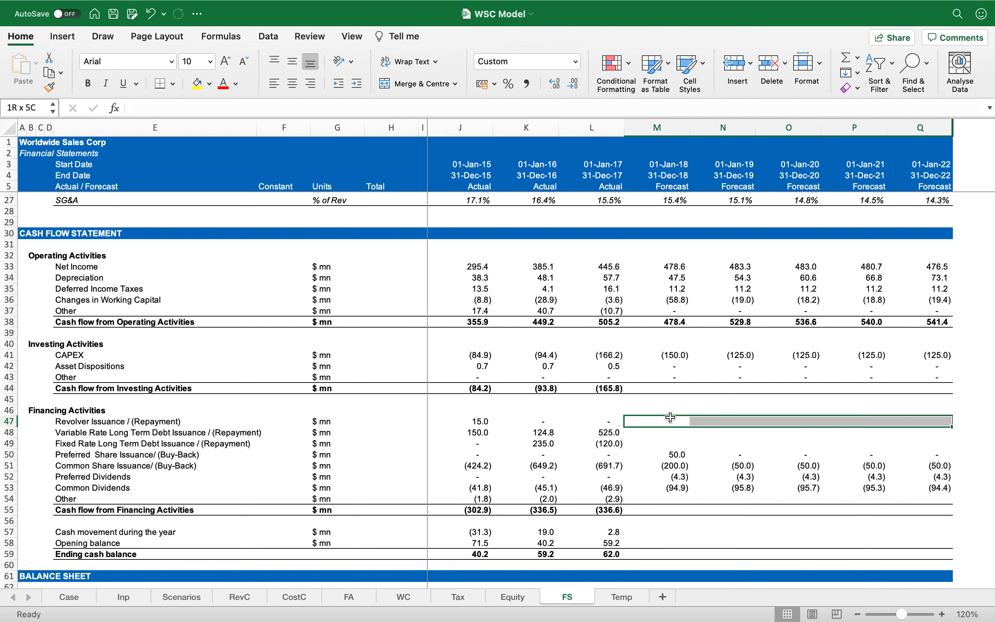
click(198, 85)
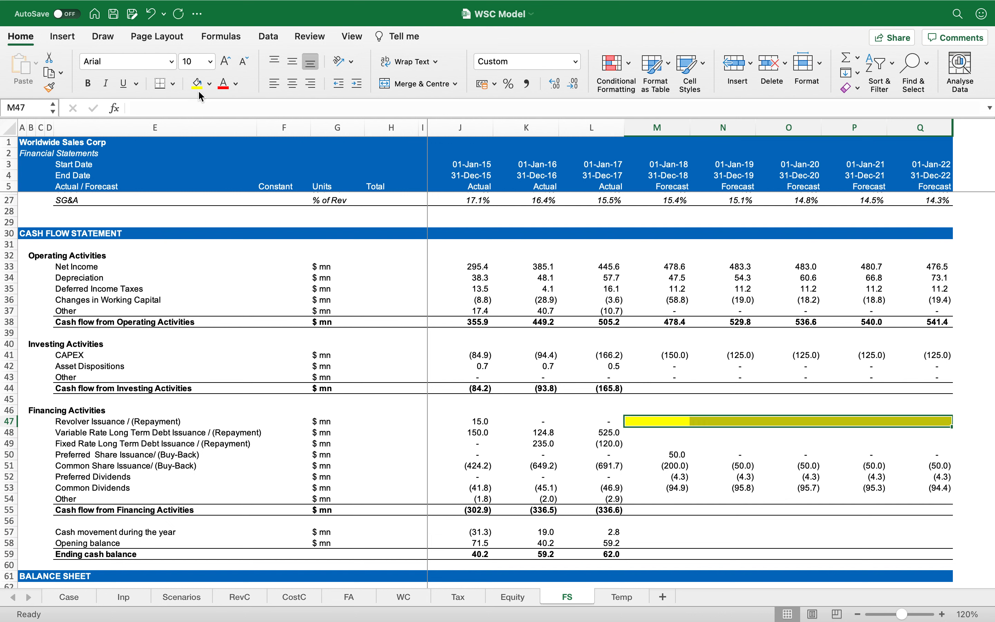
Highlight the forecast cells of Variable Rate Long Term Debt Issuance / (Repayment), M48 to Q48, in yellow.
key(Down)
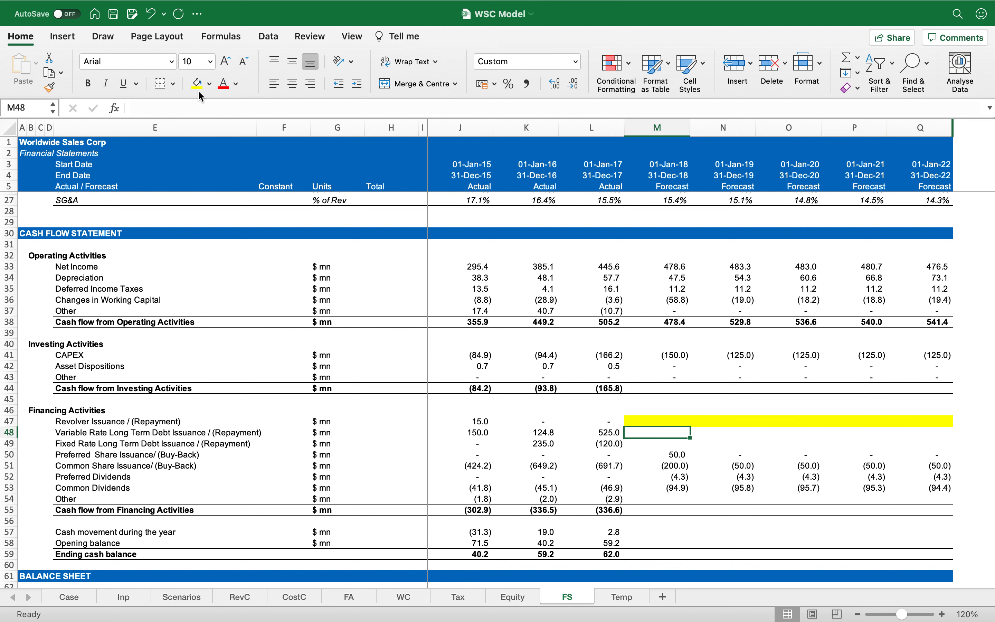
key(shift+Right)
key(shift+Right)
key(shift+Right)
key(shift+Right)
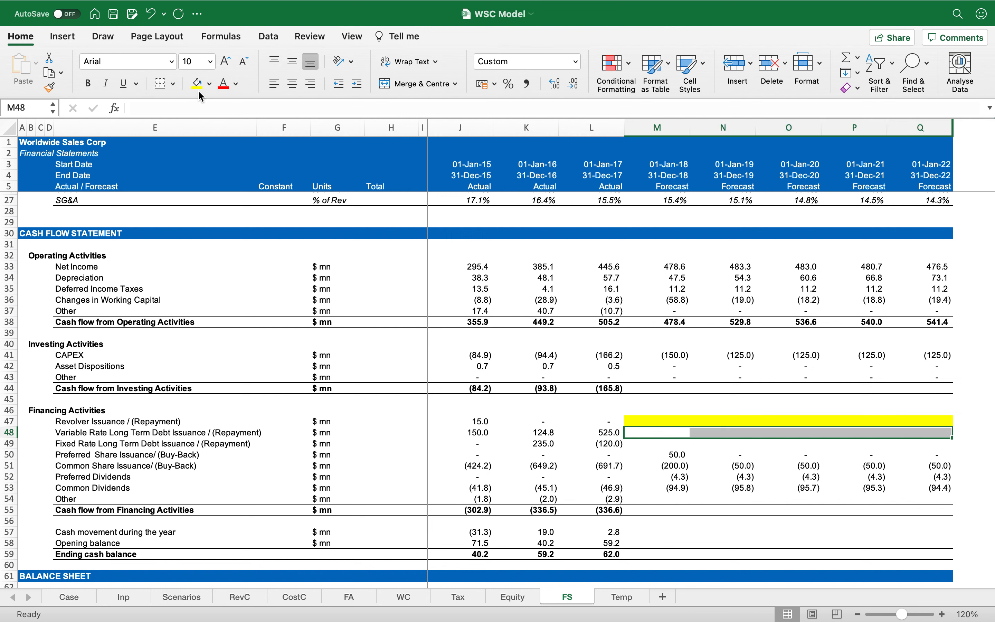
click(199, 92)
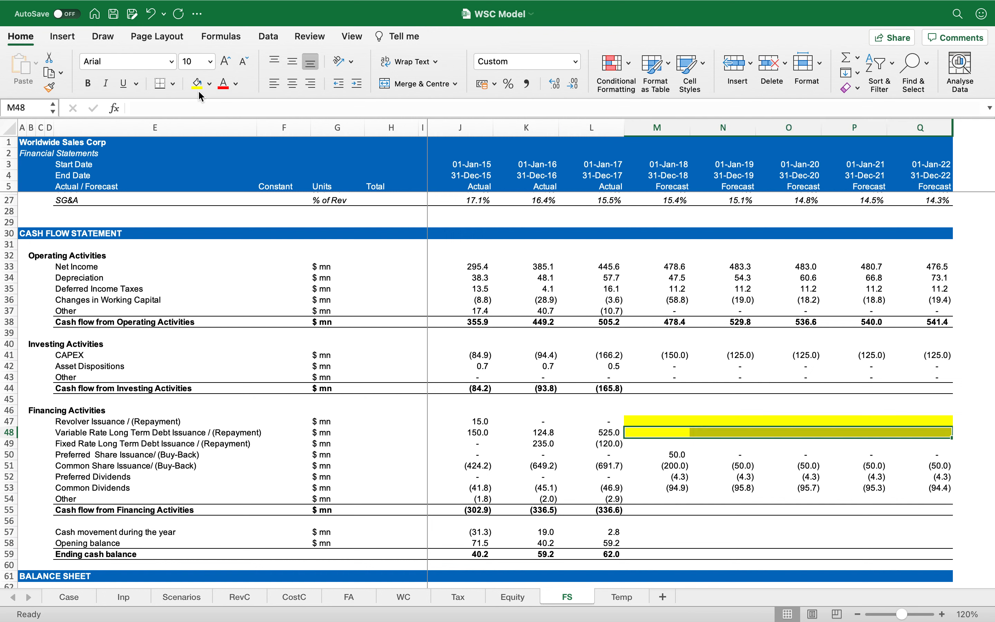
Highlight the forecast cells of Fixed Rate Long Term Debt Issuance / (Repayment), M49 to Q49, in yellow.
key(Down)
key(shift+Right)
key(shift+Right)
key(shift+Right)
key(shift+Right)
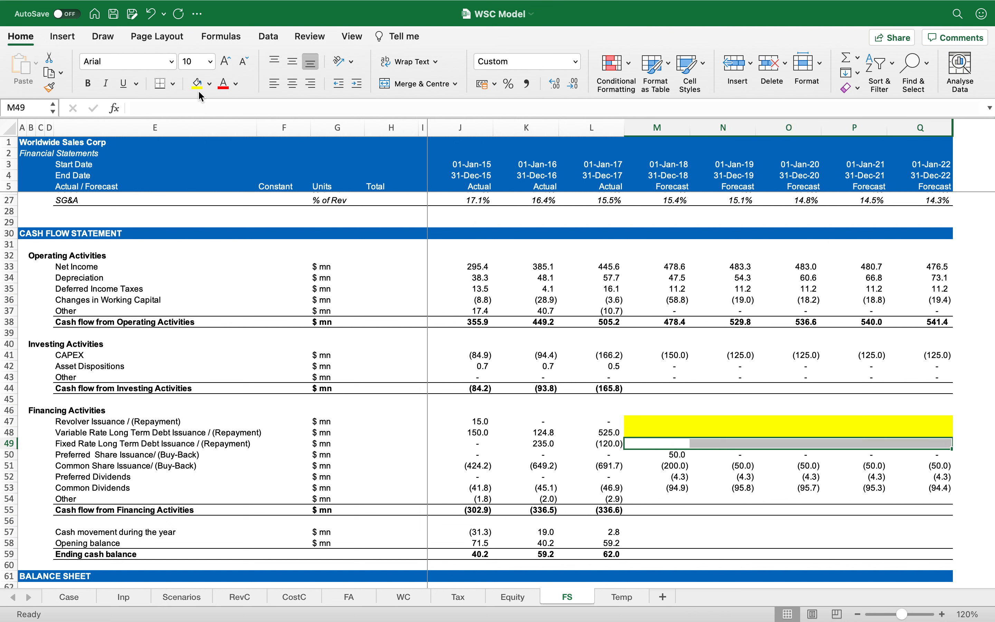
click(198, 90)
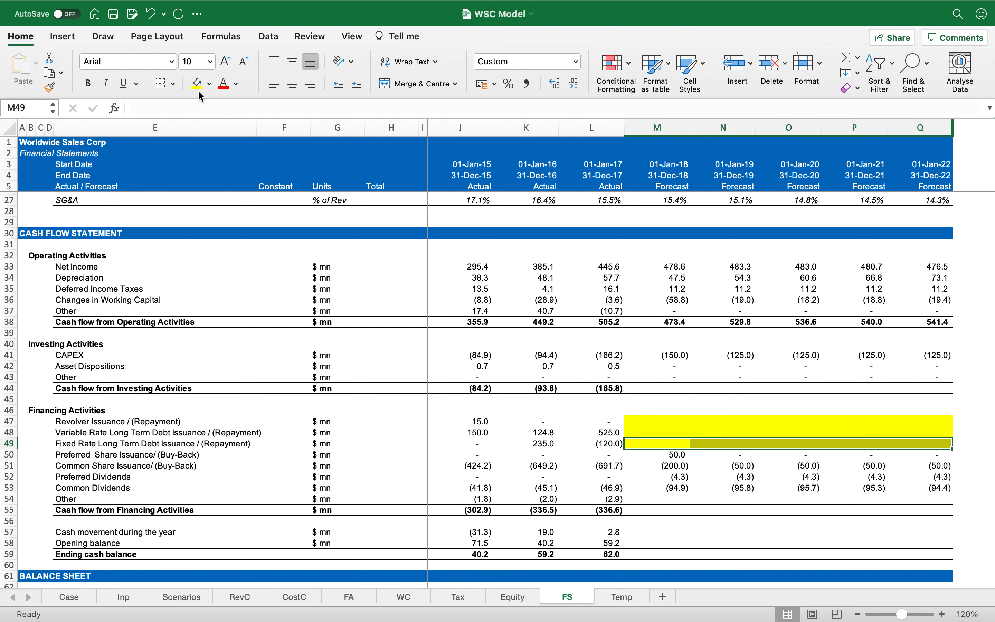
Enter 0 for Other financing activities in all forecast years, M54 to Q54.
key(Down)
key(Down)
key(Down)
key(Down)
key(Down)
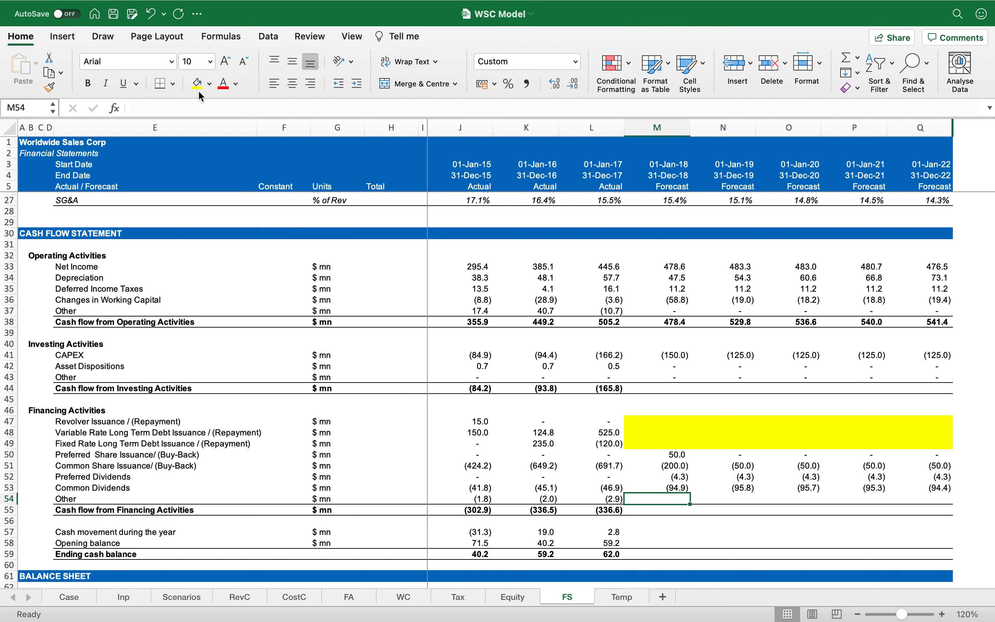
key(shift+Right)
key(shift+Right)
key(shift+Right)
key(shift+Right)
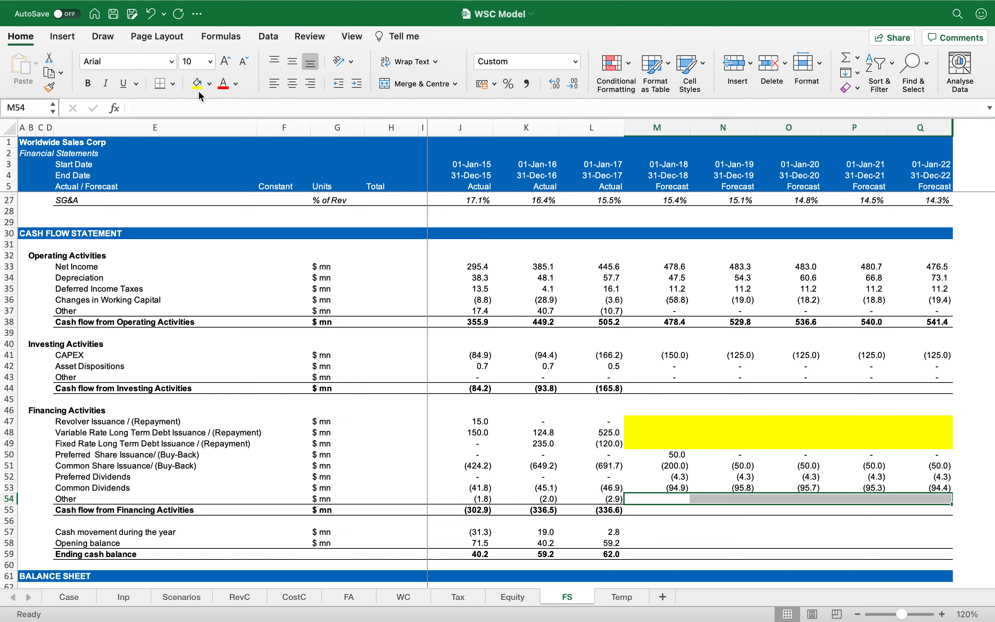
text(0)
key(ctrl+Return)
key(Left)
key(Right)
key(Down)
Copy the 2017 Cash flow from Investing Activities sum formula through 2022 and check the 2018 summed range.
key(Up)
key(Up)
key(Up)
key(Up)
key(Up)
key(Up)
key(Up)
key(Up)
key(Up)
key(Up)
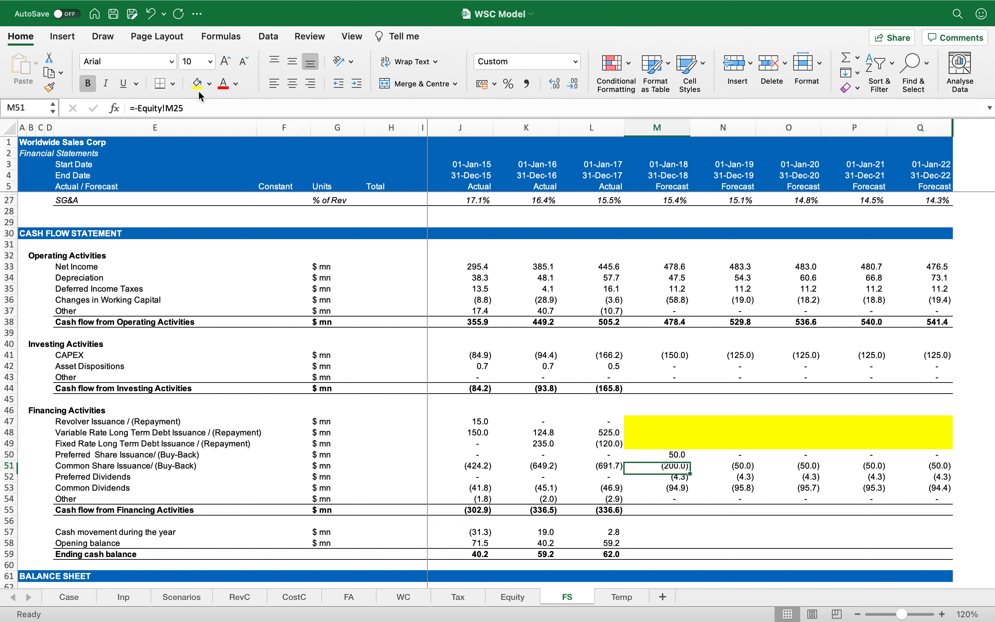
key(Up)
key(Left)
key(super+c)
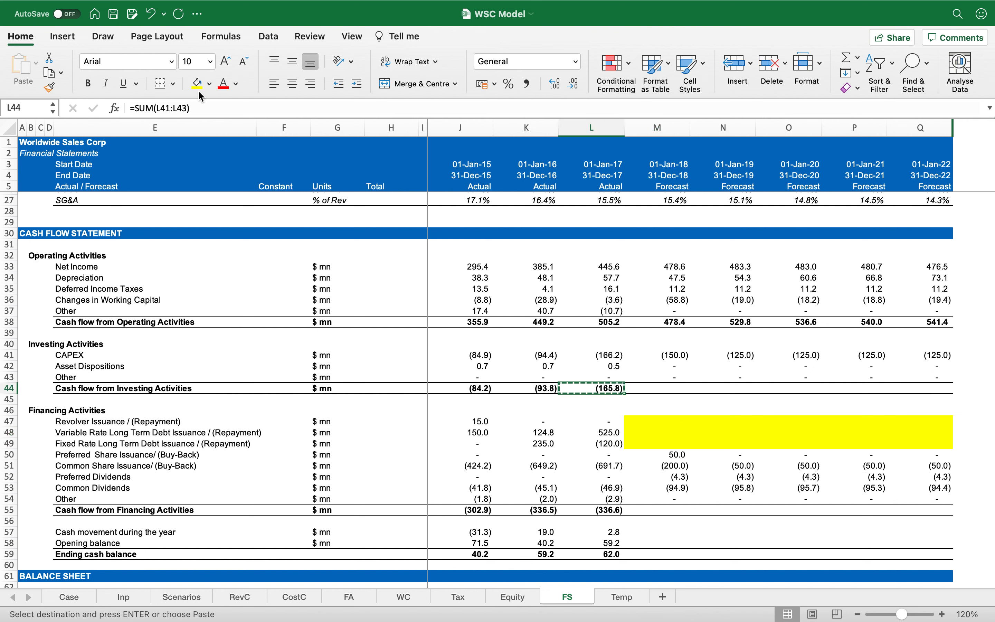
key(shift+Right)
key(shift+Right)
key(shift+Right)
key(shift+Right)
key(shift+Right)
key(Return)
key(Right)
key(F2)
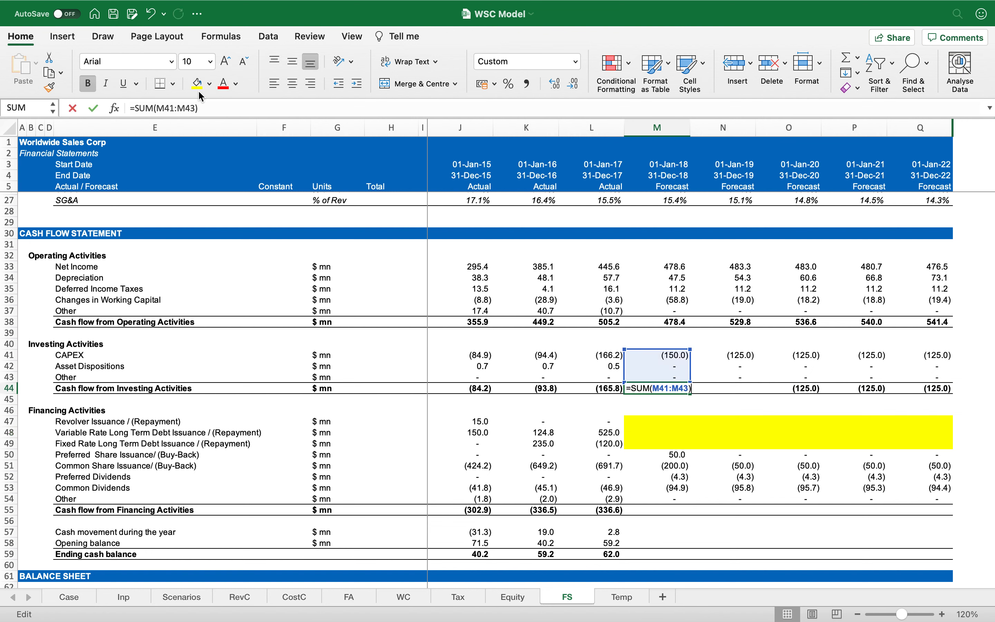
key(Escape)
Copy the 2017 Cash flow from Financing Activities sum formula through 2022 and check the 2018 formula.
key(Down)
key(Down)
key(Down)
key(Down)
key(Down)
key(Down)
key(Down)
key(Down)
key(Down)
key(Down)
key(Down)
key(Left)
key(super+c)
key(shift+Right)
key(shift+Right)
key(shift+Right)
key(shift+Right)
key(shift+Right)
key(Return)
key(Right)
key(F2)
key(Escape)
key(Right)
key(Left)
Calculate the 2018 Cash movement during the year with =SUM(M38,M44,M55) and copy it through 2022.
key(Down)
key(Down)
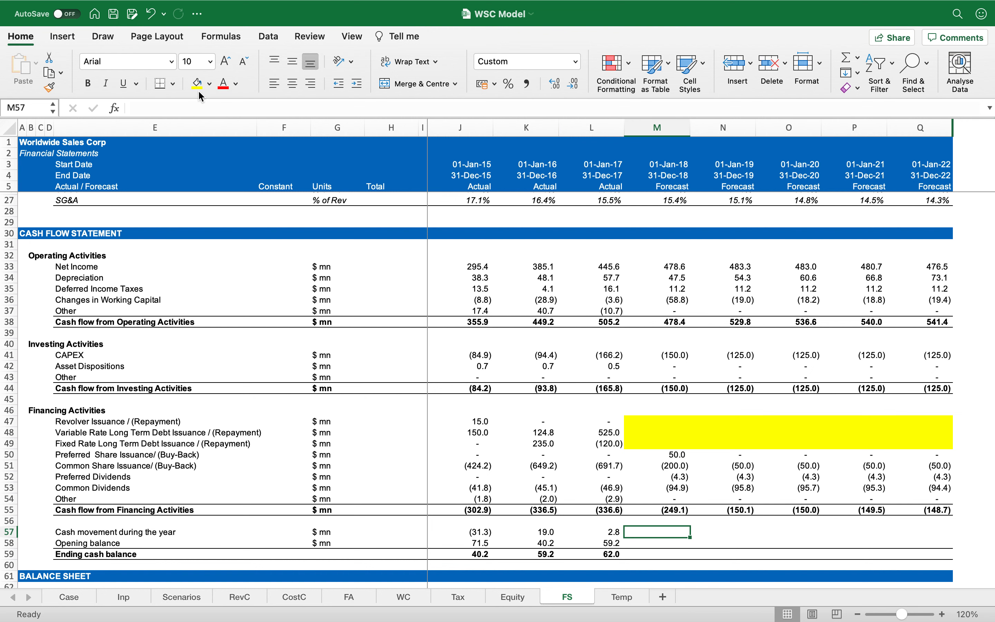
text(=SUM()
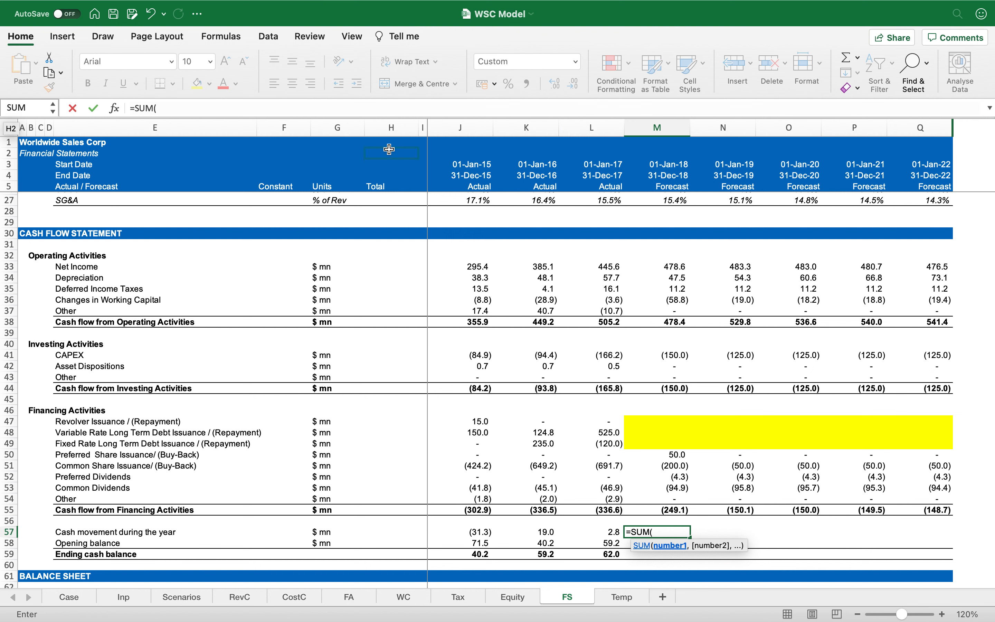
click(660, 325)
text(,)
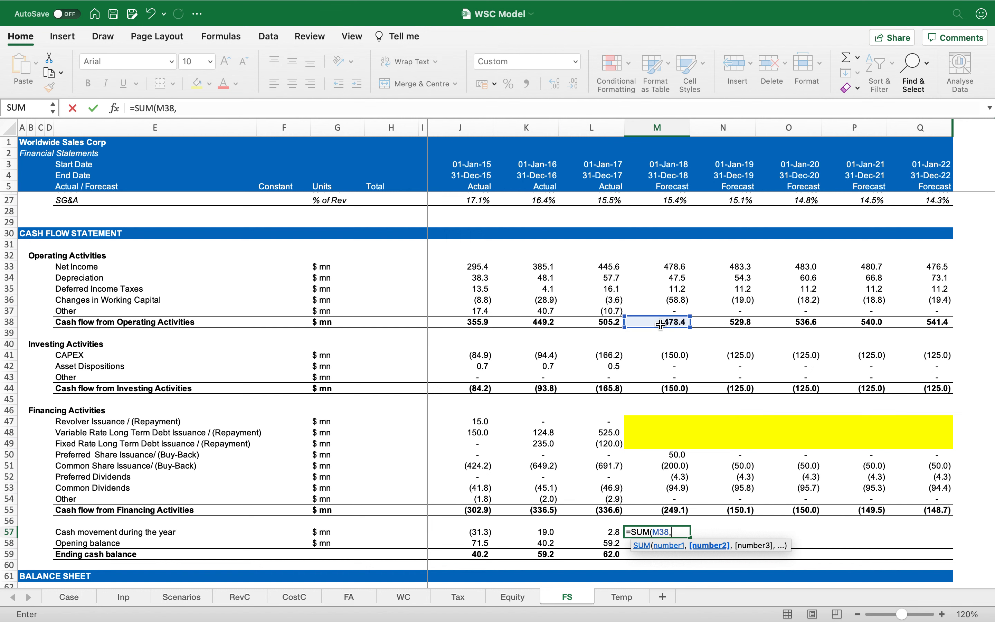
click(667, 391)
text(,)
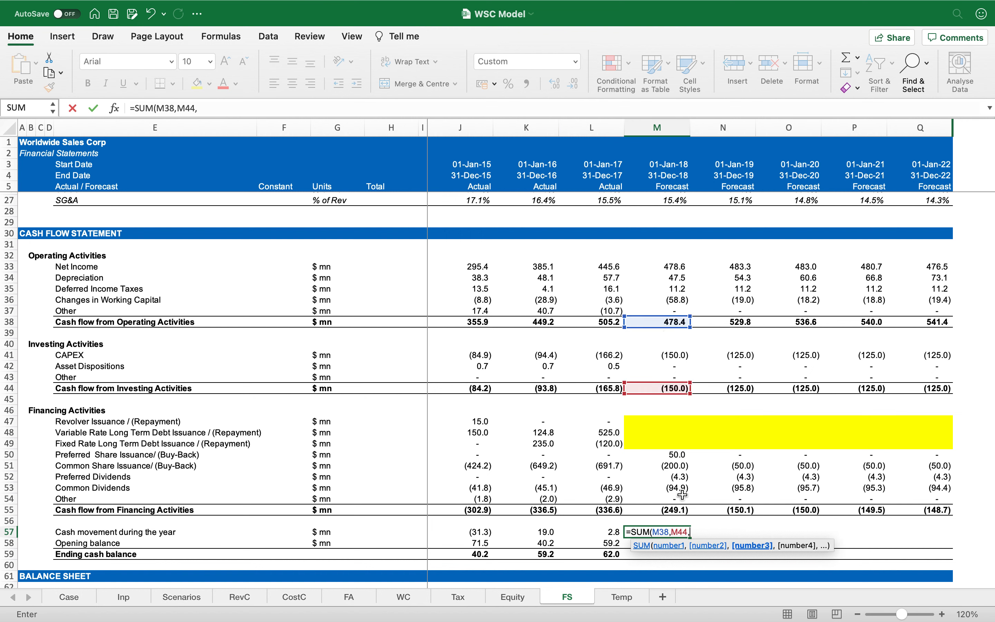
click(679, 508)
text())
key(Return)
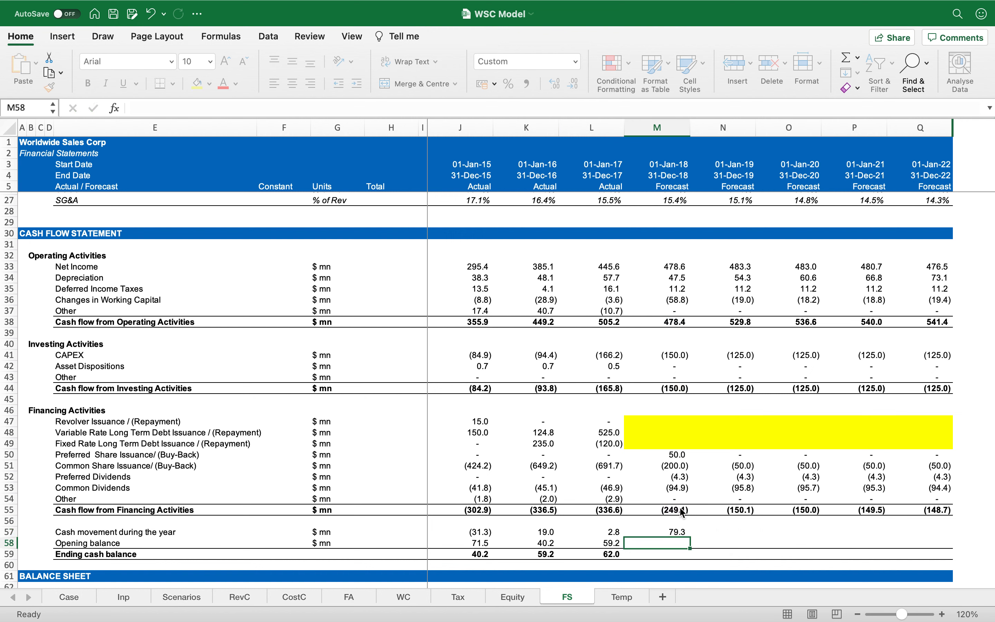
key(Up)
key(super+c)
key(super+shift+Right)
key(Return)
key(Return)
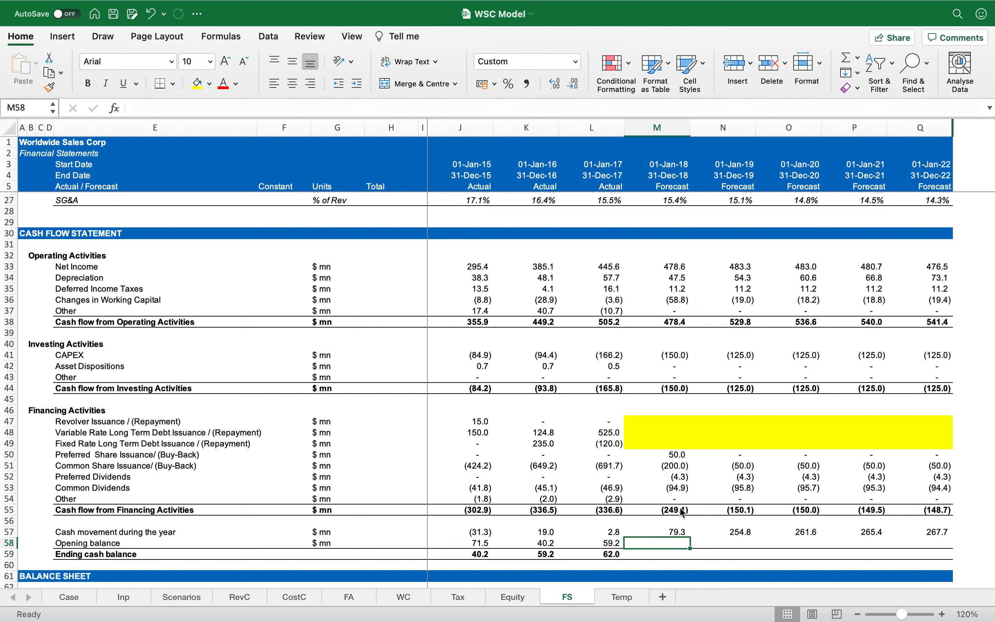
Link the 2018 Opening balance to the 2017 ending cash balance with =L59 and copy it through 2022.
text(=)
key(Down)
key(Left)
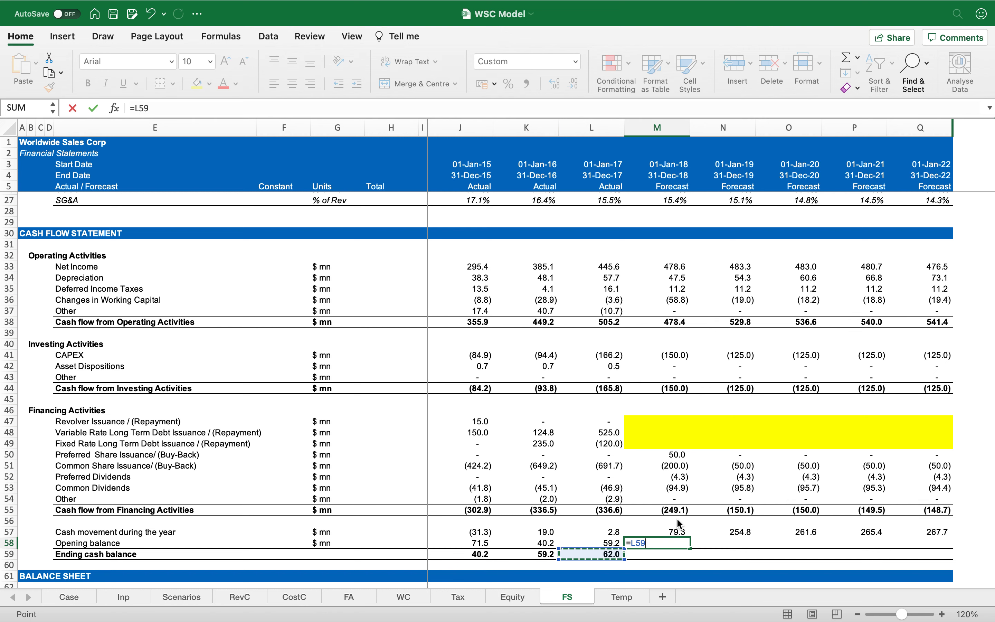
key(Return)
key(Down)
key(Down)
key(Down)
key(Down)
key(Down)
key(Down)
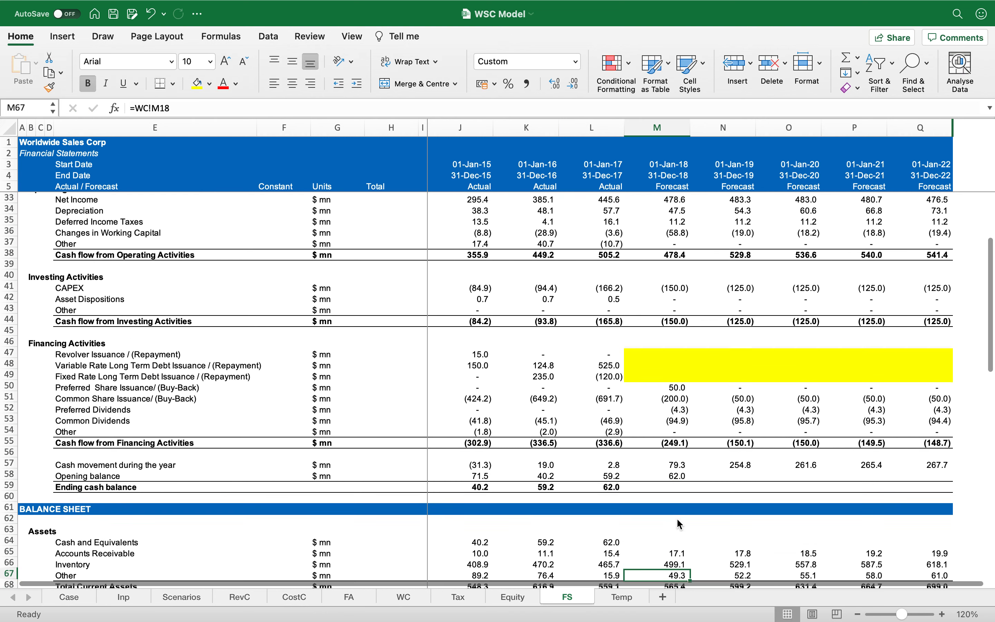
key(Up)
key(Up)
key(Up)
key(Up)
key(Up)
key(Up)
key(Up)
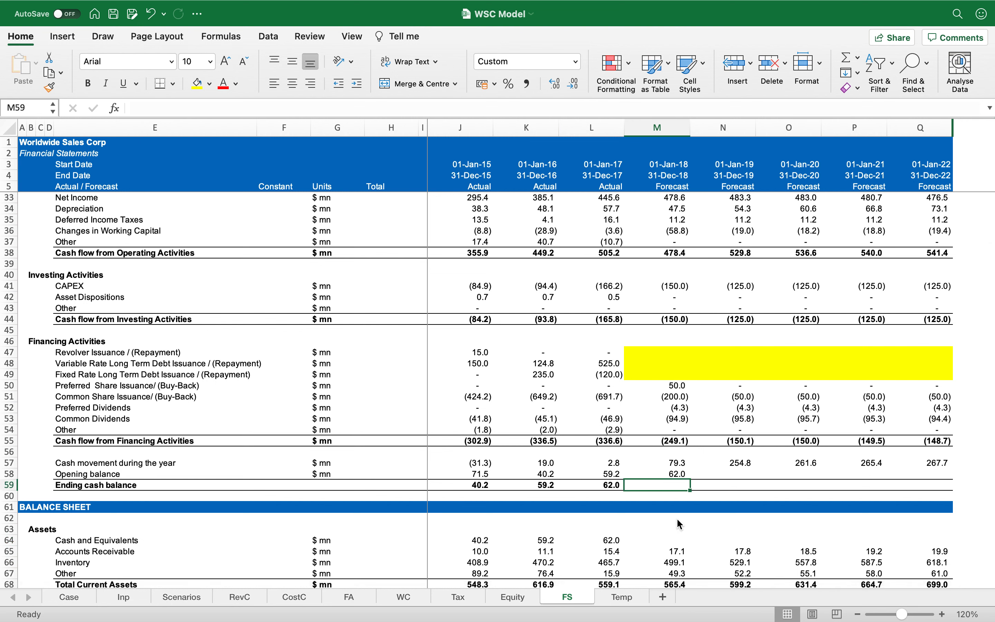
key(ctrl+c)
key(shift+Right)
key(shift+Right)
key(shift+Right)
key(shift+Right)
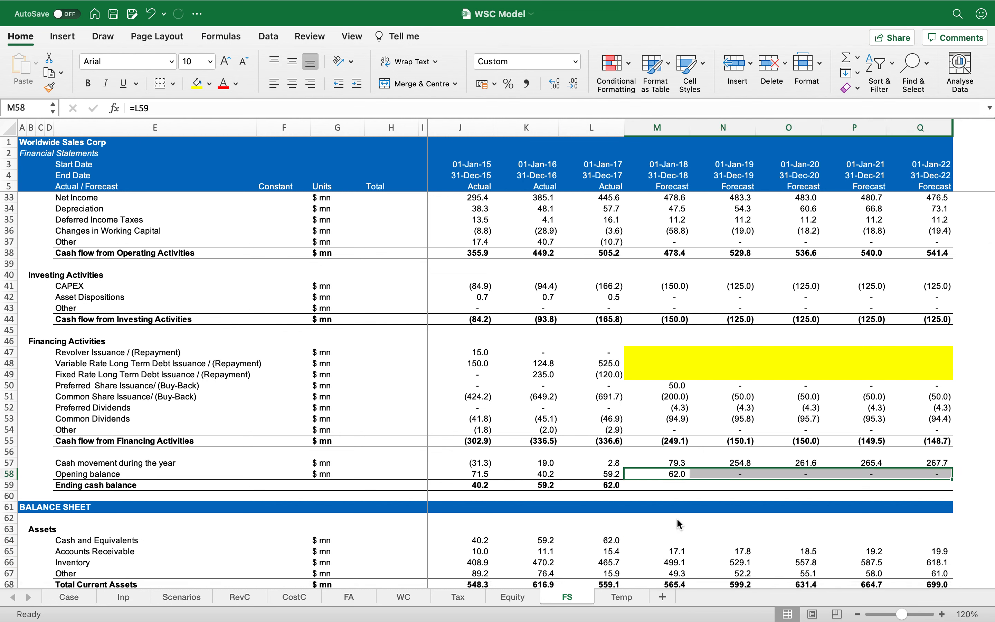
key(Return)
Calculate the 2018 Ending cash balance with =SUM(M57:M58) and copy it through 2022.
text(=sum()
key(Up)
key(shift+Up)
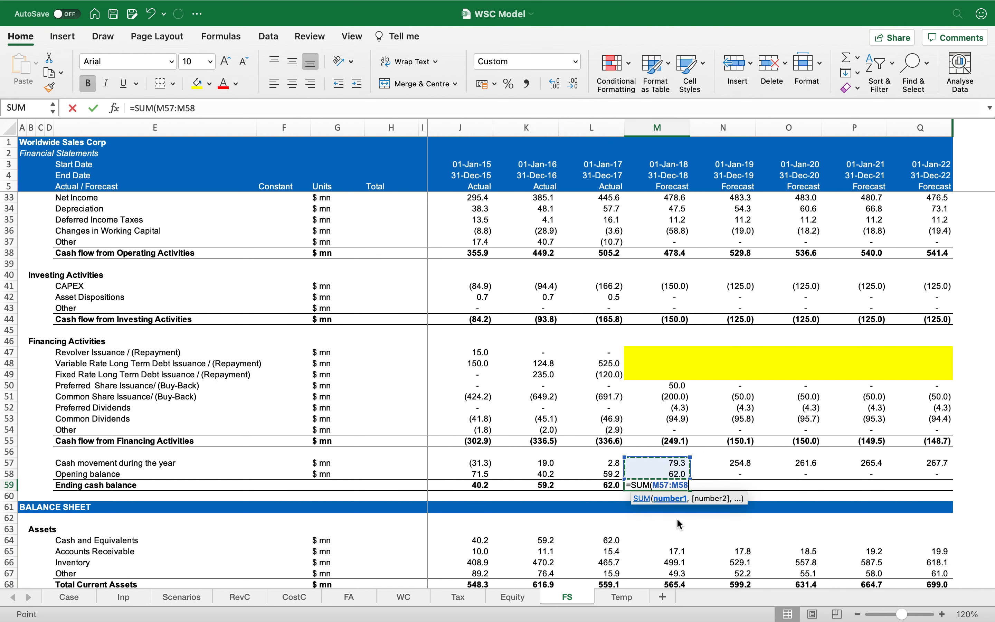
text())
key(Return)
key(Up)
key(ctrl+c)
key(shift+Right)
key(shift+Right)
key(shift+Right)
key(shift+Right)
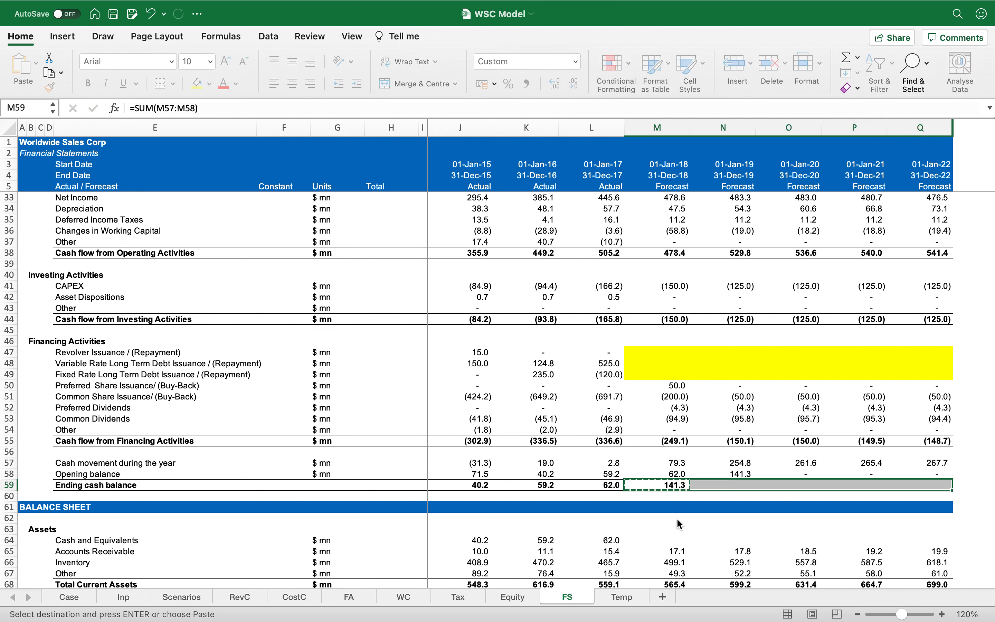
key(Return)
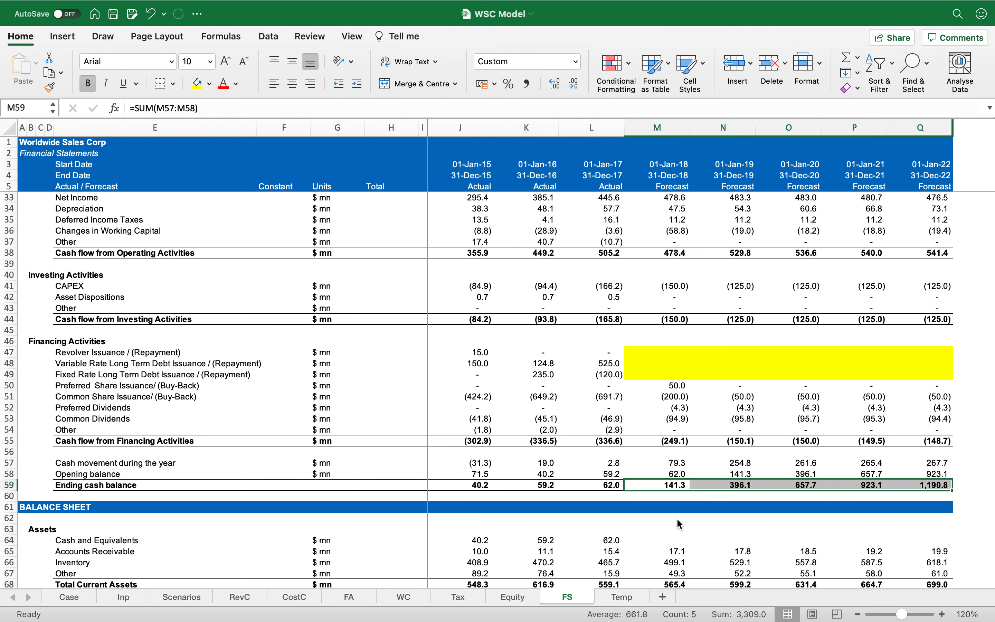
Link the 2018 Cash and Equivalents on the balance sheet to the 2018 Ending cash balance with =M59.
key(Down)
key(Down)
scroll(678, 522, down, 2)
scroll(679, 523, down, 3)
key(Down)
key(Down)
key(Down)
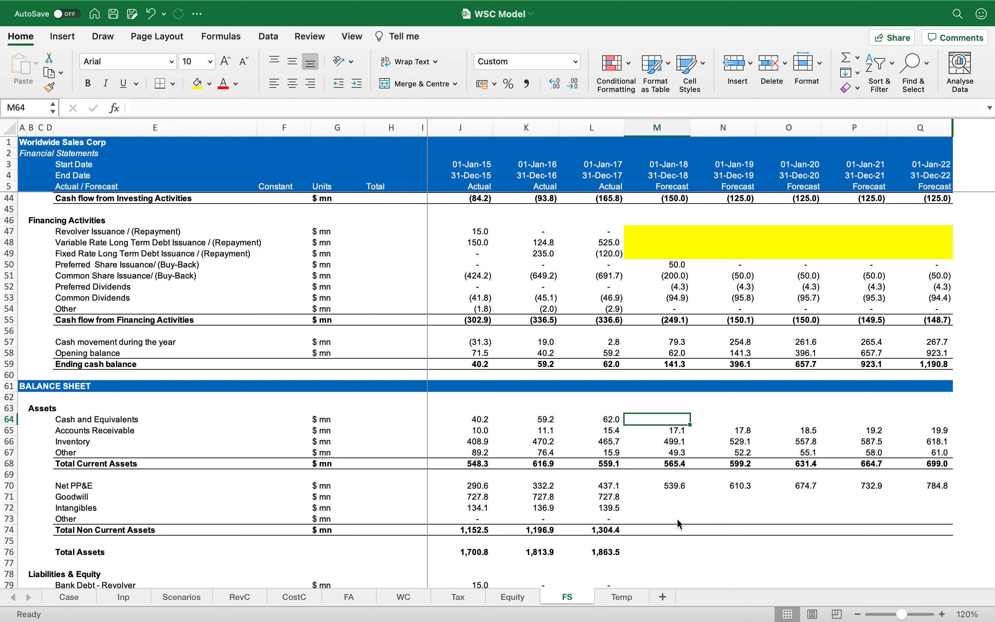
scroll(748, 386, up, 7)
scroll(748, 386, up, 10)
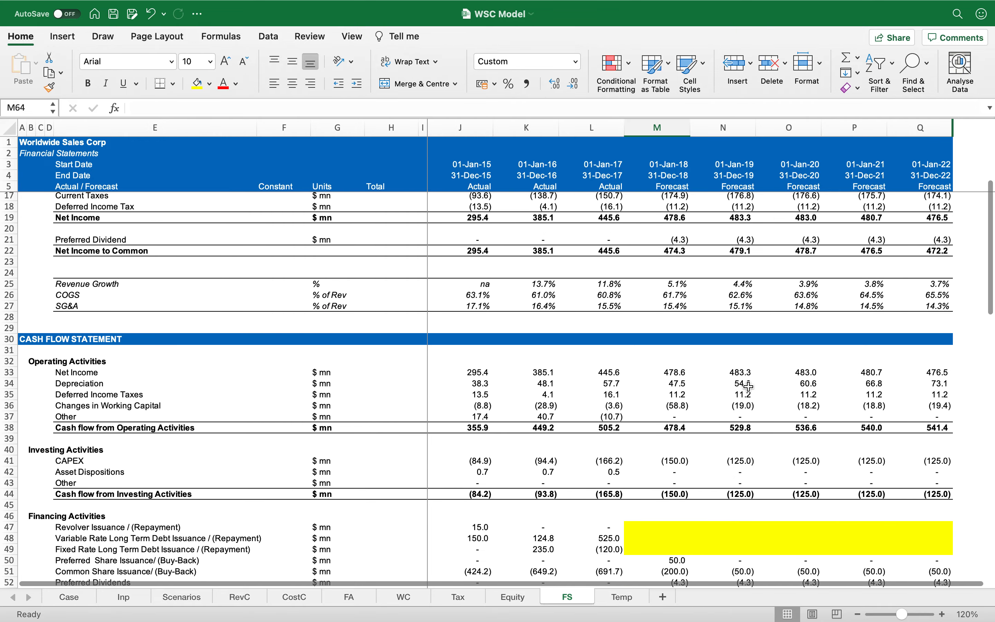
scroll(748, 386, down, 7)
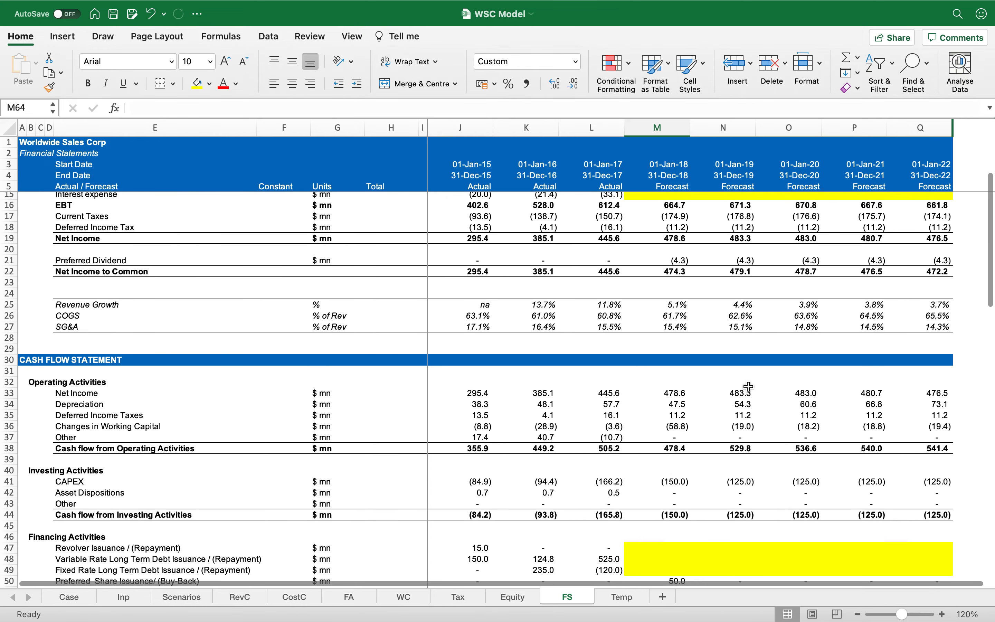
scroll(748, 387, down, 13)
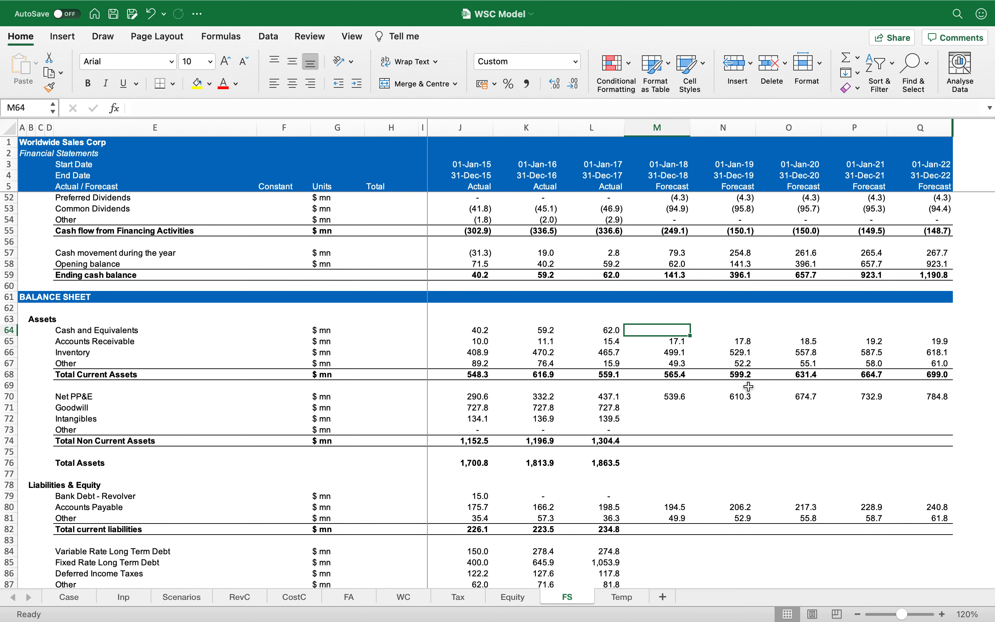
text(=)
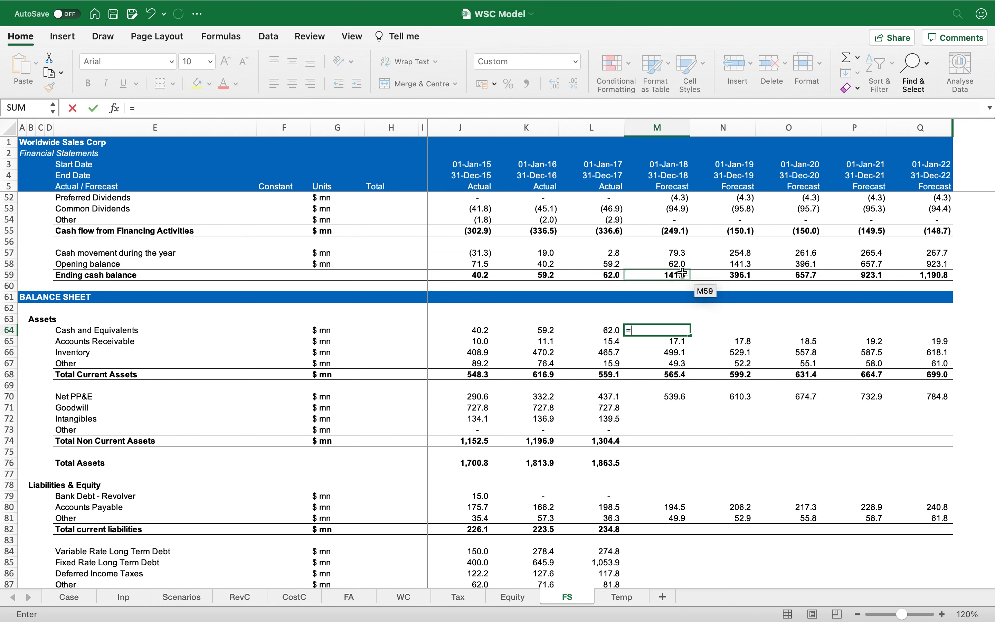
click(680, 273)
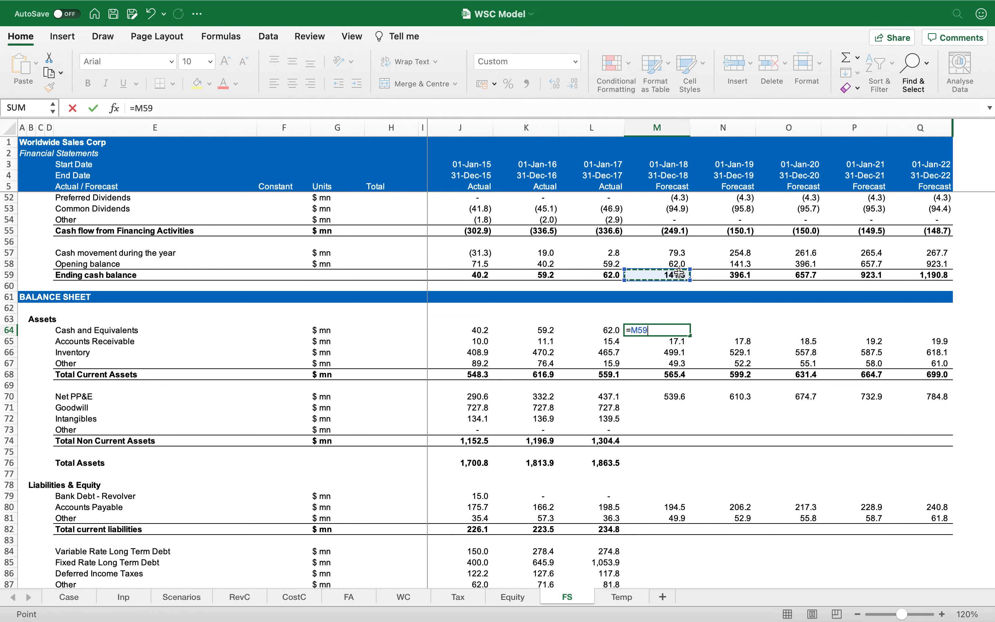
key(ctrl+Return)
Copy the 2018 Cash and Equivalents link through 2022.
key(super+c)
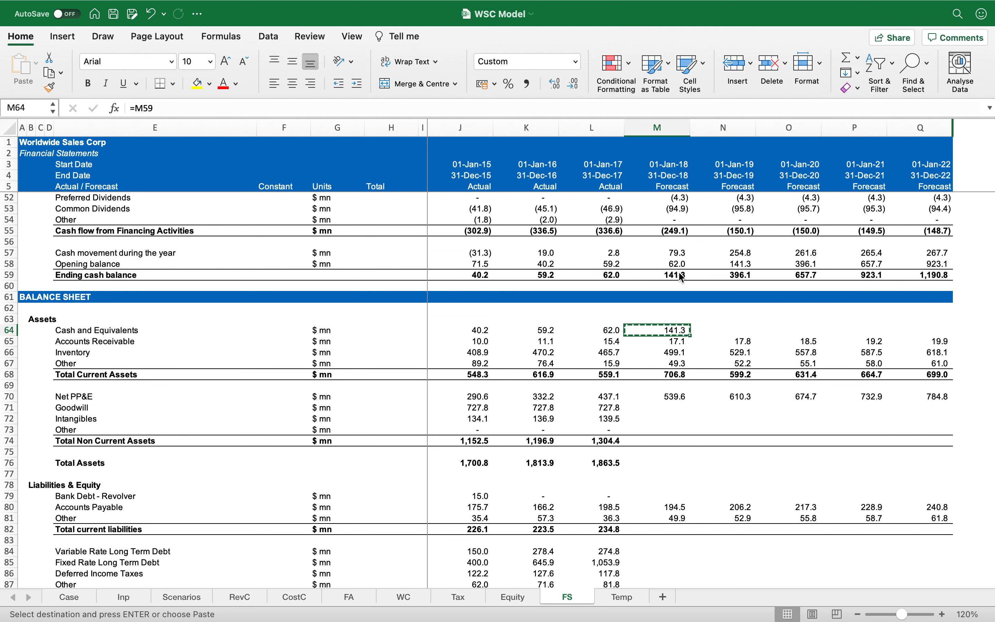
key(shift+Right)
key(shift+Right)
key(shift+Right)
key(shift+Right)
key(Return)
Fill the 2018 to 2022 Goodwill cells in one entry with the prior-year link =L71.
key(Down)
key(Down)
key(Down)
key(Down)
key(Down)
key(Down)
key(Down)
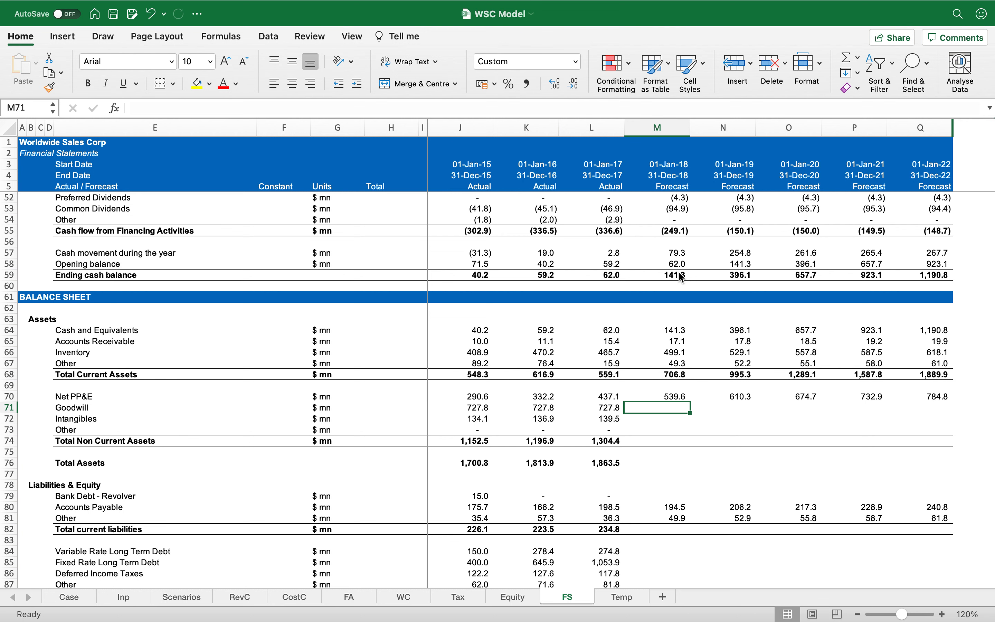
key(shift+Right)
key(shift+Right)
key(shift+Right)
key(shift+Right)
text(=)
key(Left)
key(ctrl+Return)
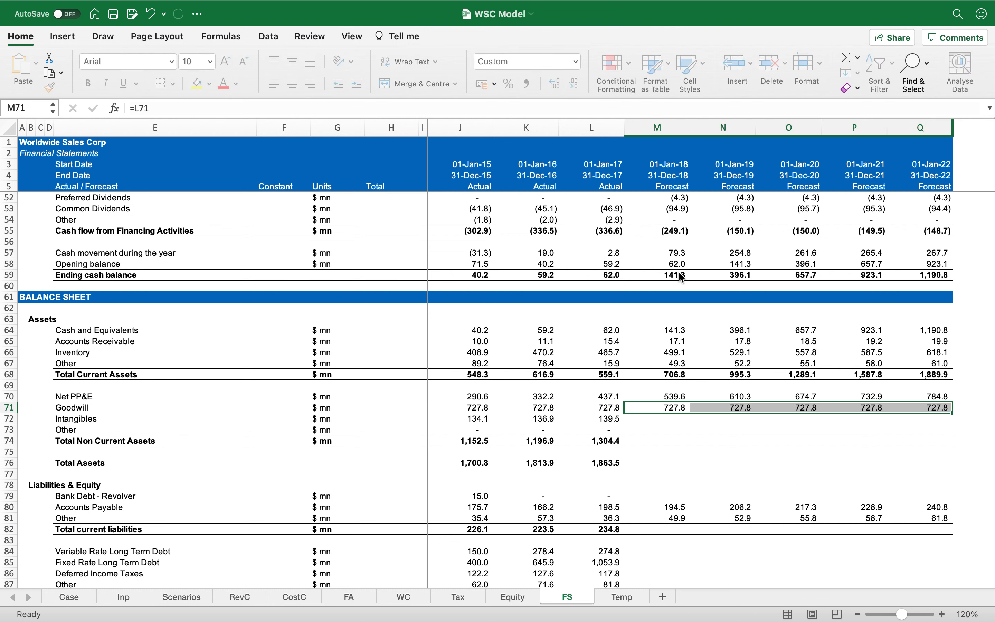
Clear the Goodwill formulas from 2018 to 2022.
key(Down)
key(super+shift+Right)
key(Up)
key(super+shift+Right)
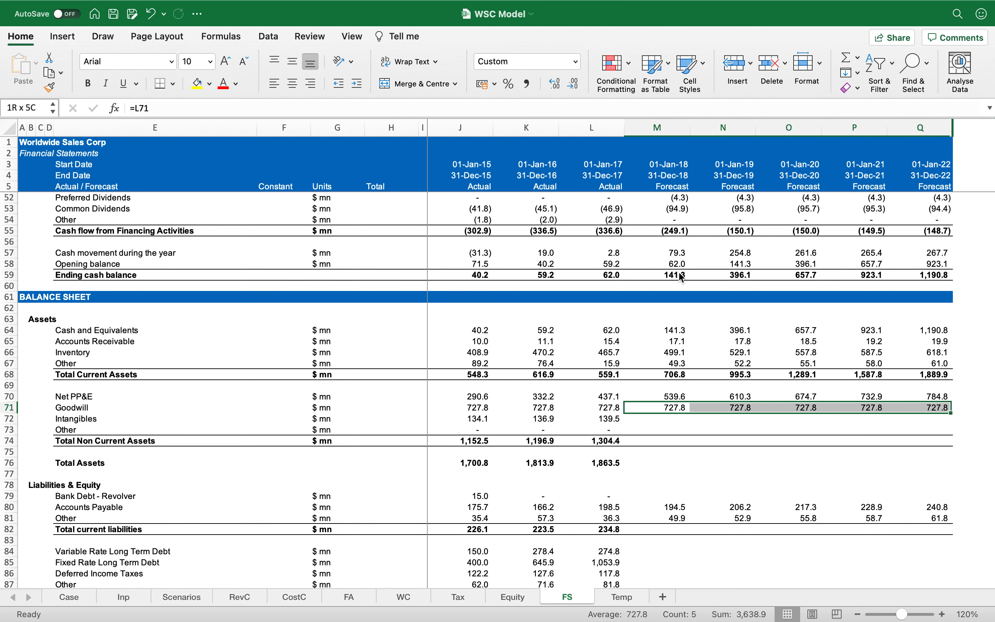
key(Delete)
key(Left)
key(Right)
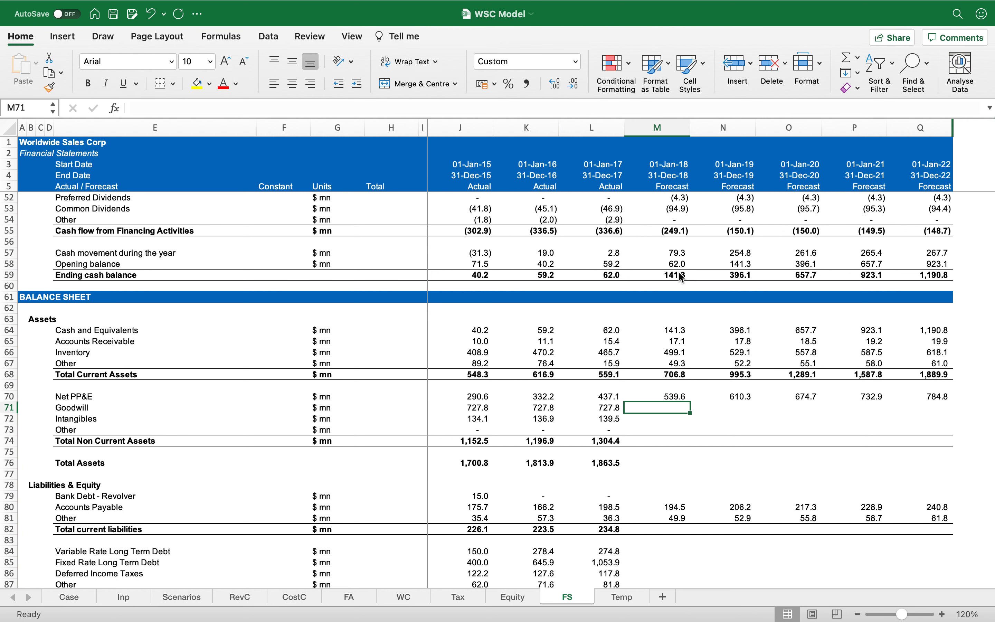
key(super+shift+Right)
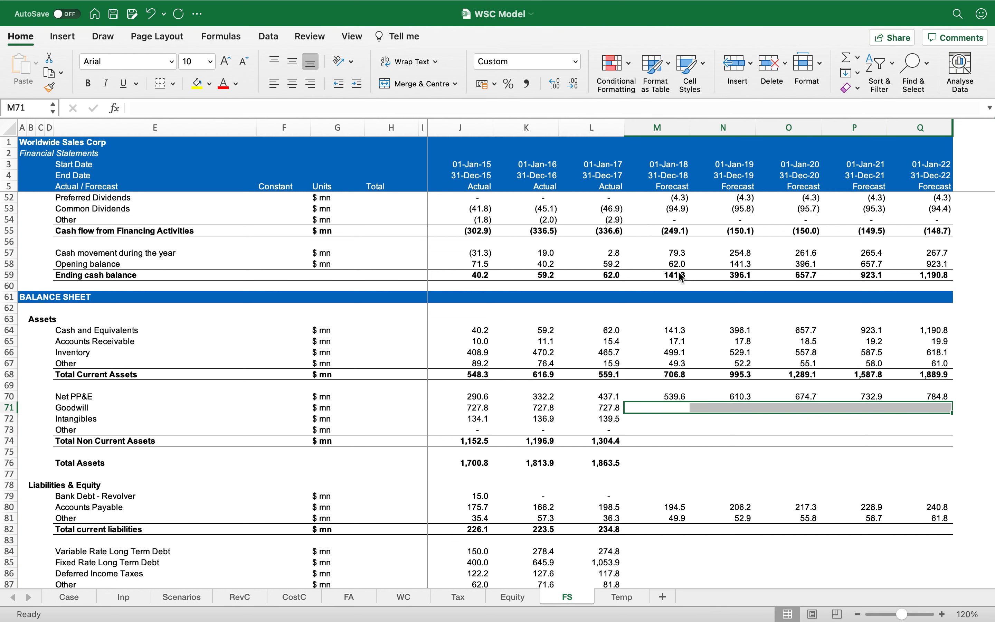
key(Left)
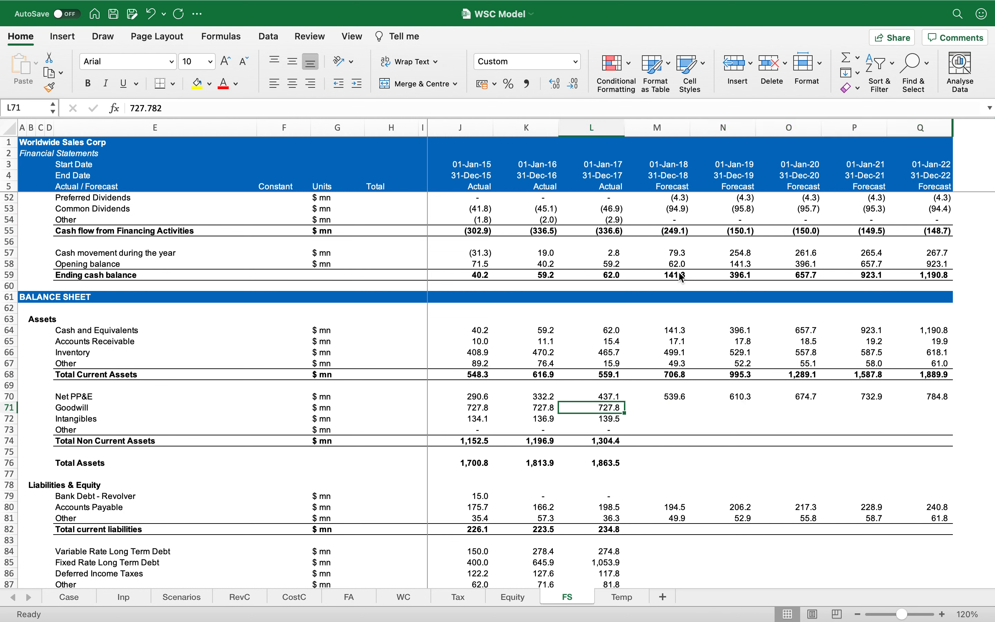
key(Right)
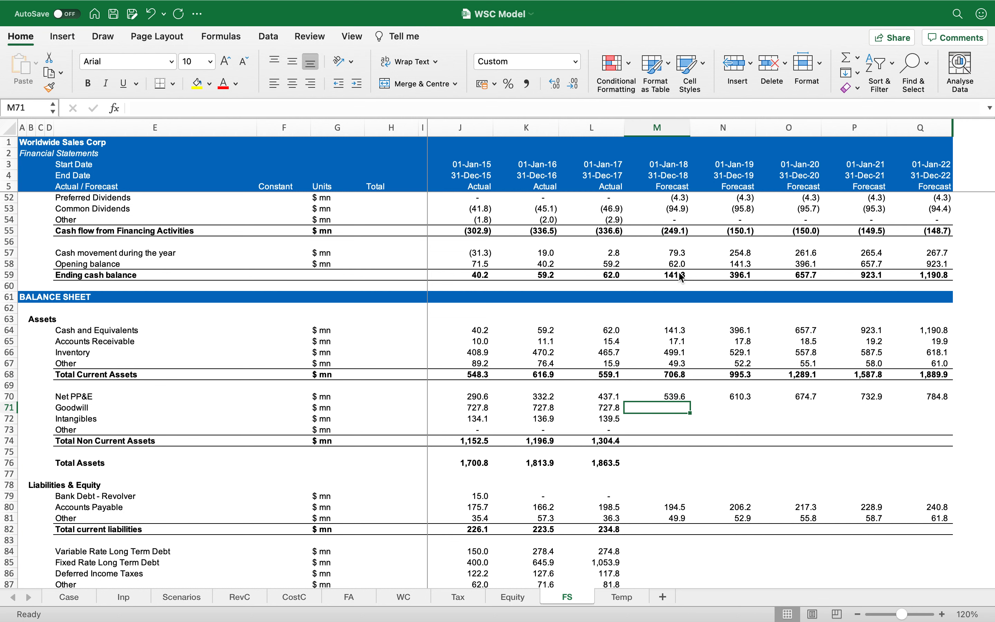
Link the 2018 Goodwill to the 2017 value with =L71 and copy the formula through 2022.
text(=)
key(Left)
key(Return)
key(Up)
key(super+c)
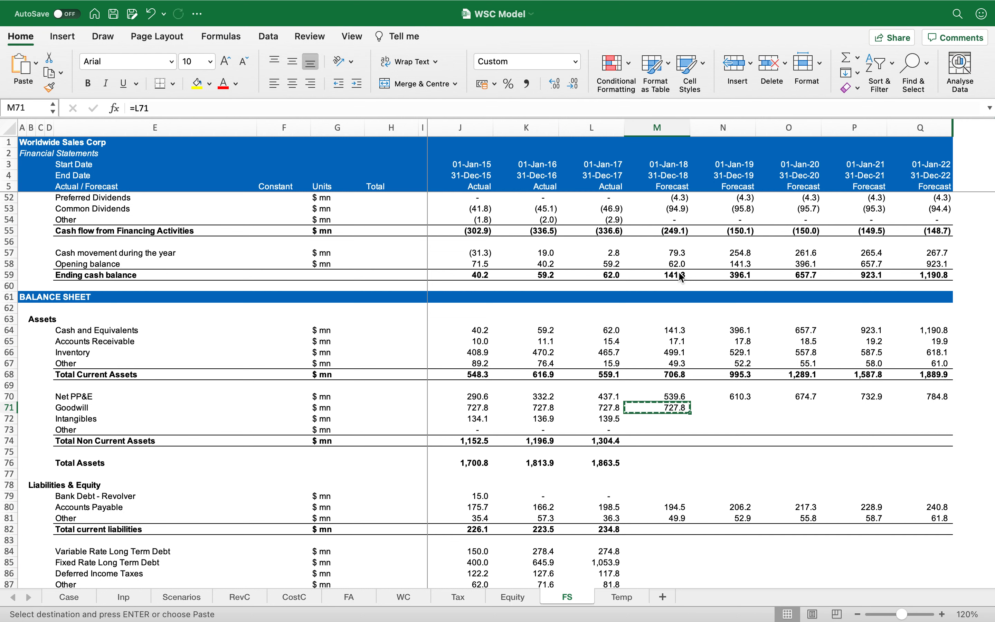
key(shift+Right)
key(shift+Right)
key(shift+Right)
key(shift+Right)
key(Return)
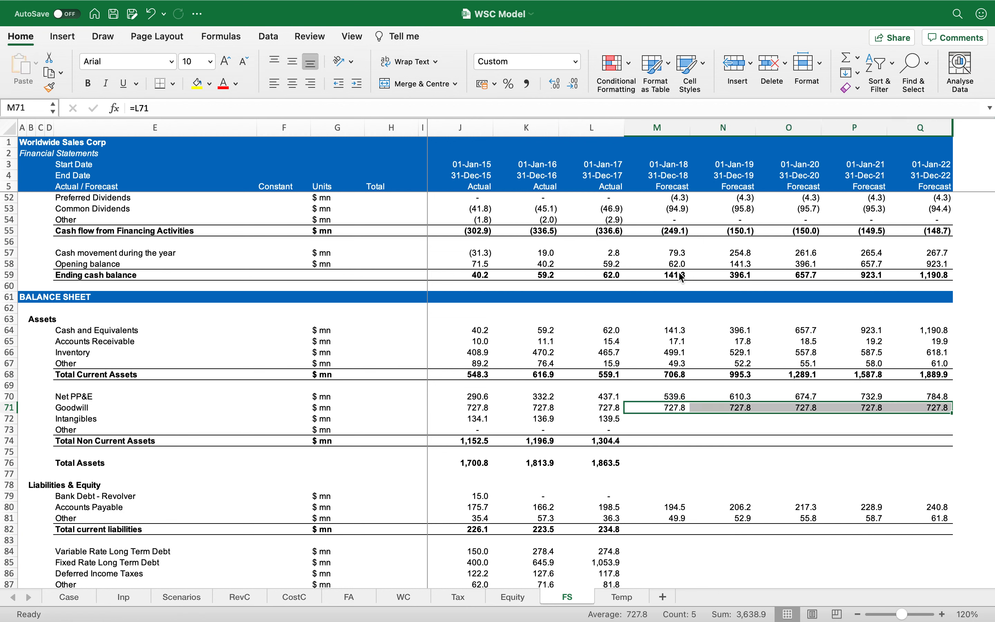
Undo the copied Goodwill formulas and the 2018 Goodwill link.
key(super+z)
key(super+z)
key(Left)
key(Right)
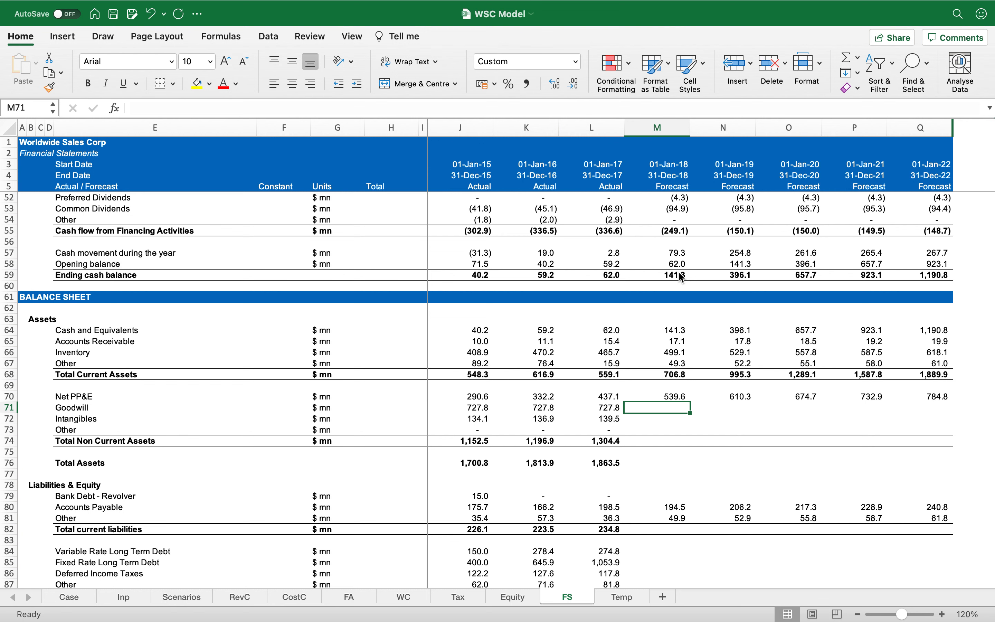
Enter the prior-year link =L71 across the whole 2018 to 2022 Goodwill range at once.
key(shift+Right)
key(shift+Right)
key(shift+Right)
key(shift+Right)
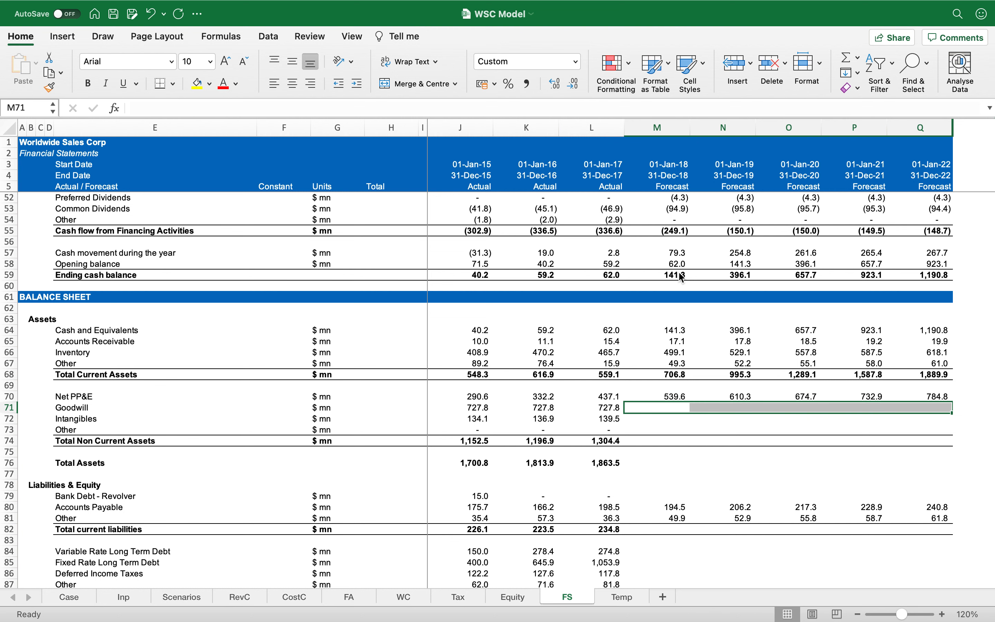
text(=)
key(Left)
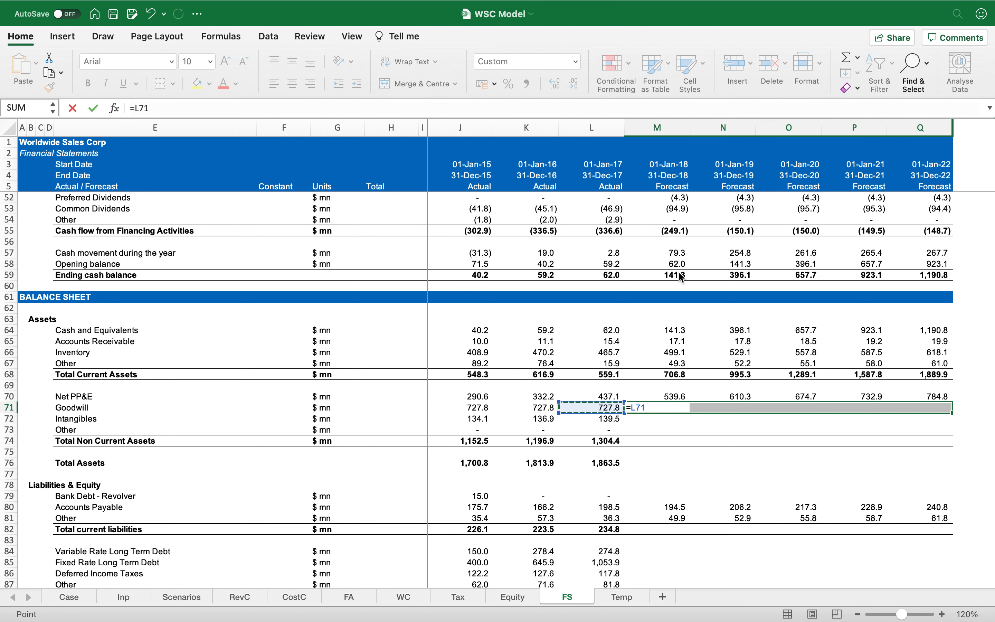
key(ctrl+Return)
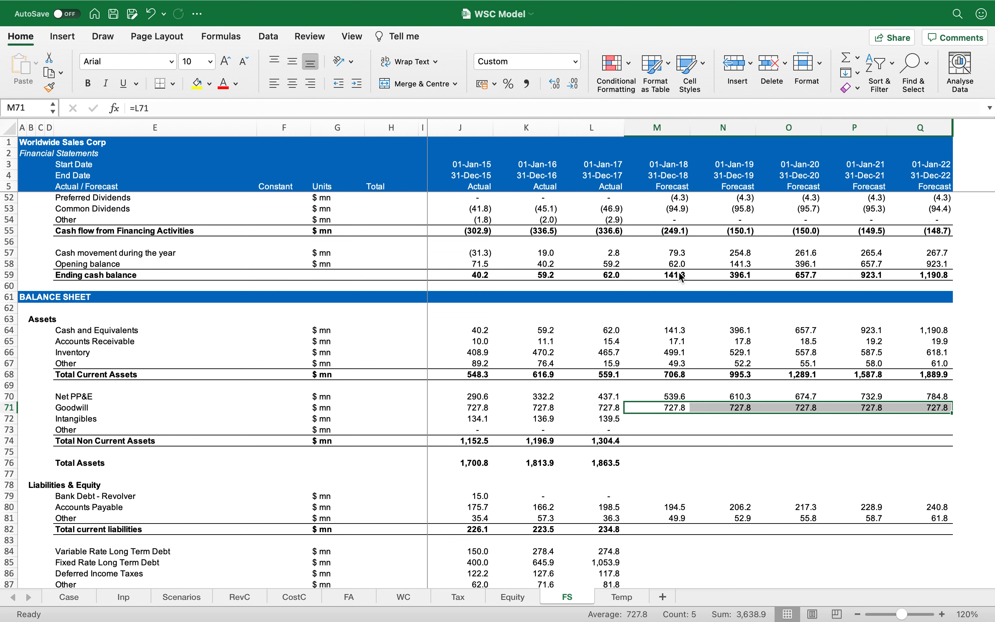
Fill the 2018 to 2022 Intangibles cells in one entry with the prior-year link =L72.
key(Down)
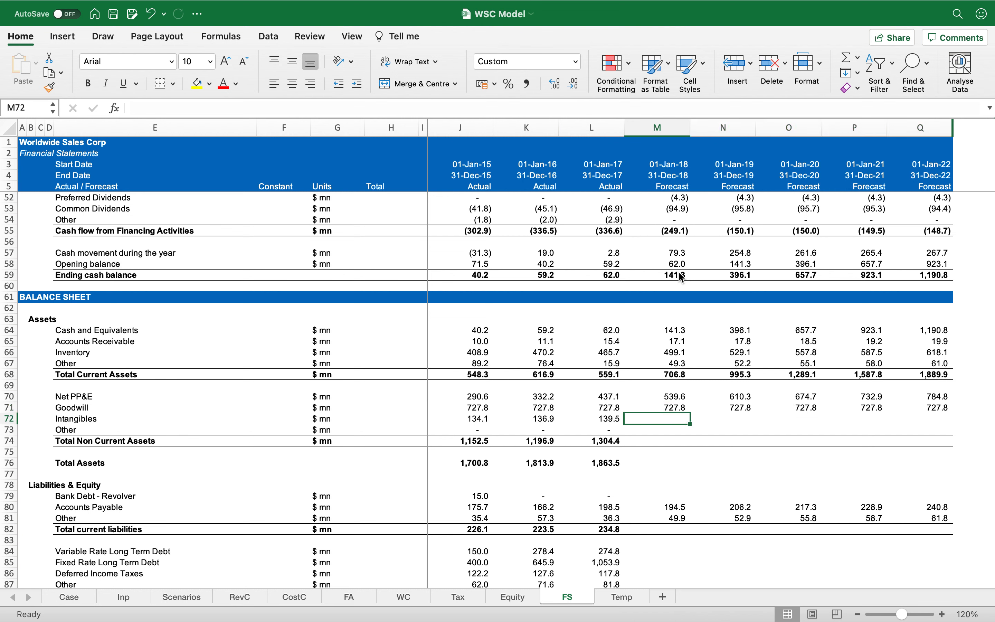
key(shift+Right)
key(shift+Right)
key(shift+Right)
key(shift+Right)
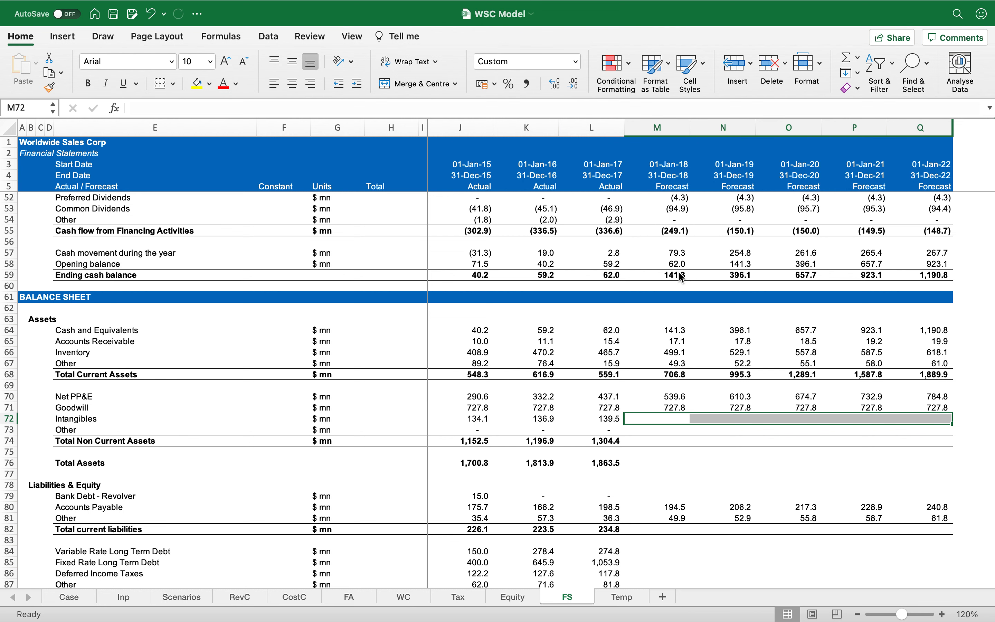
text(=)
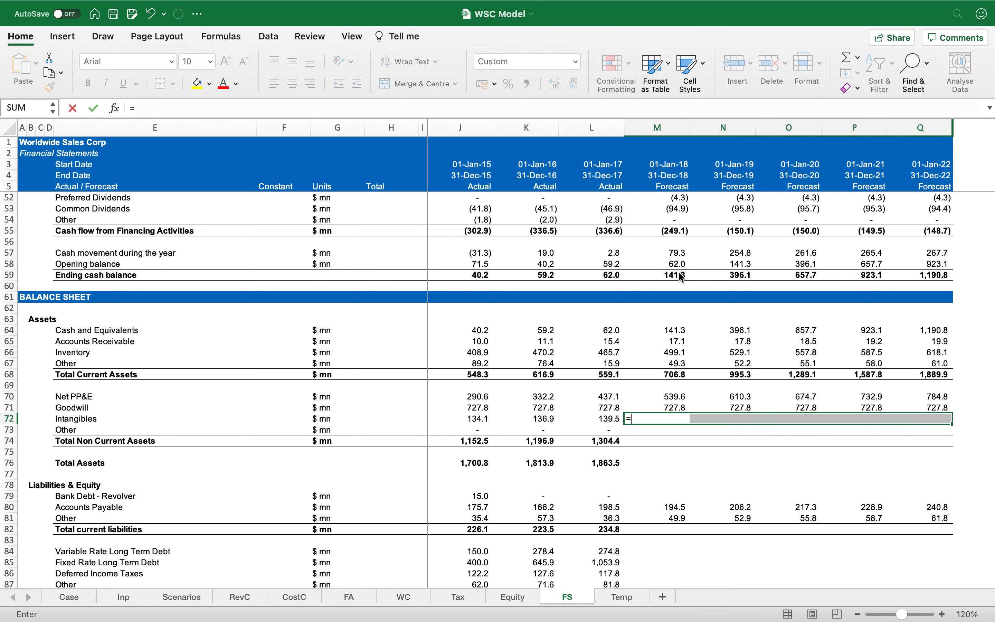
key(Left)
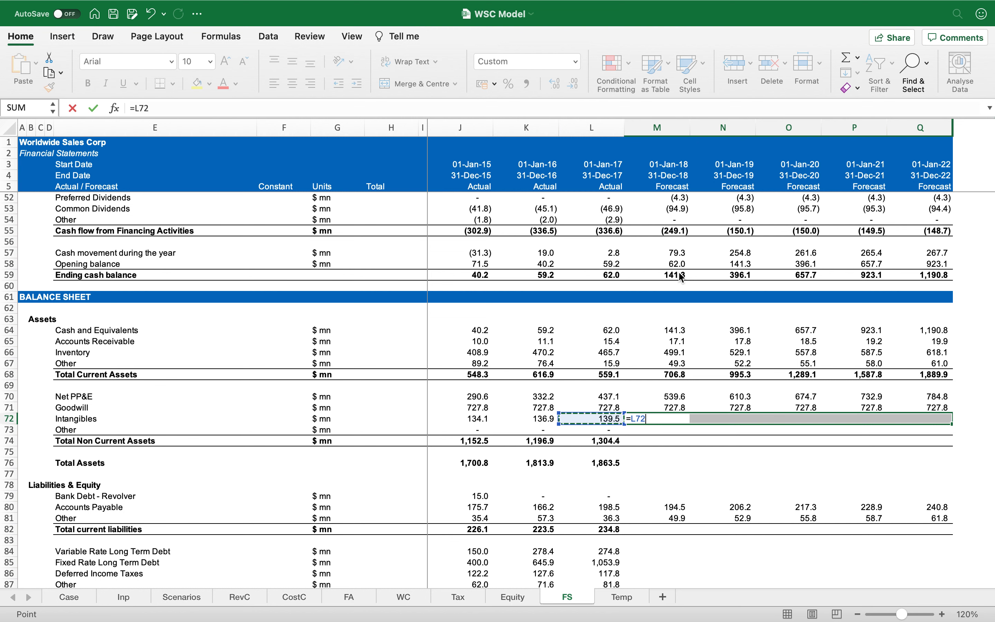
key(ctrl+Return)
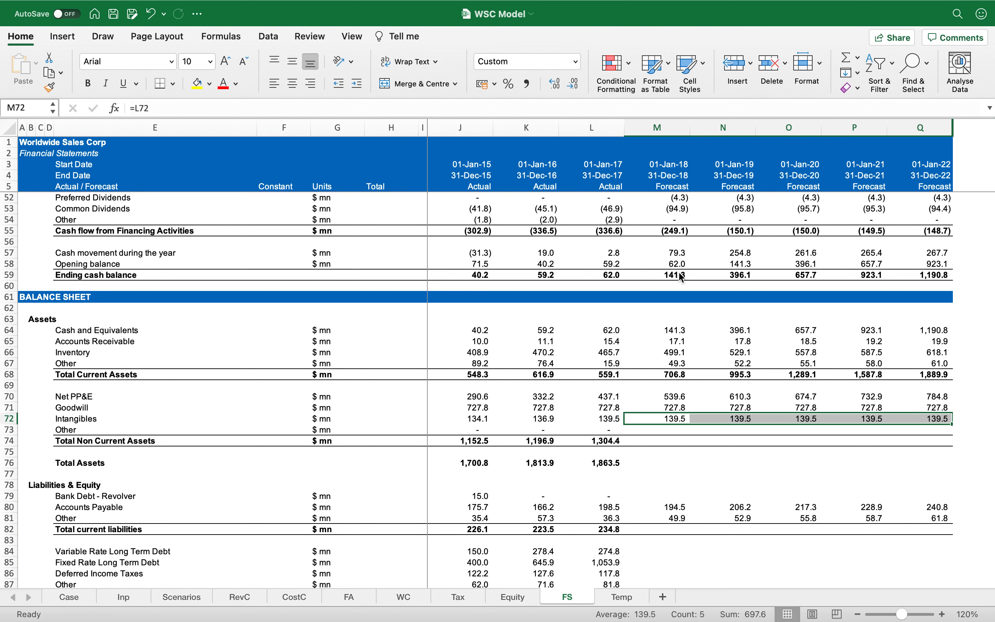
Enter 0 for Other non-current assets in all forecast years from 2018 to 2022.
key(Down)
key(shift+Right)
key(shift+Right)
key(shift+Right)
key(shift+Right)
text(0)
key(ctrl+Return)
Apply the comma number style to the 2018 to 2022 Other non-current assets and reduce their decimals by one.
key(Down)
key(Up)
key(shift+Right)
key(shift+Right)
key(shift+Right)
key(shift+Right)
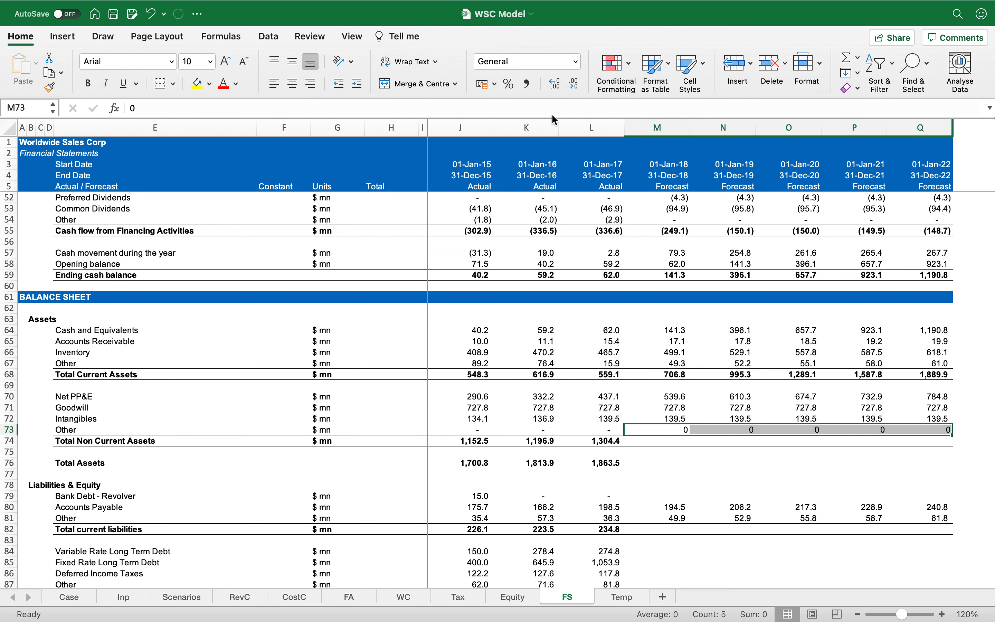
click(528, 84)
click(571, 86)
Copy the 2017 Total Non Current Assets sum formula through 2022.
key(Down)
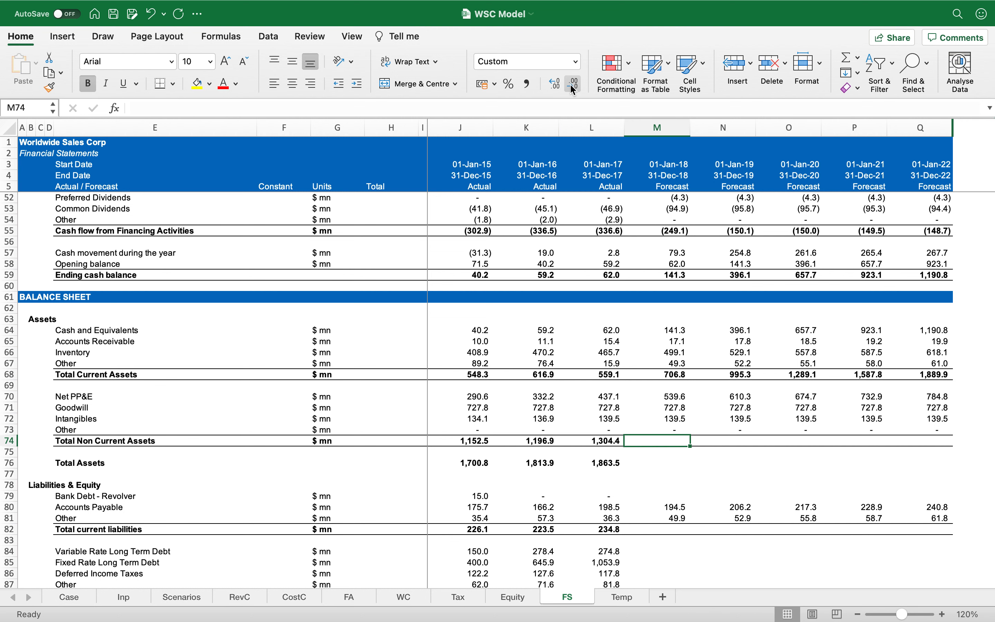
key(Left)
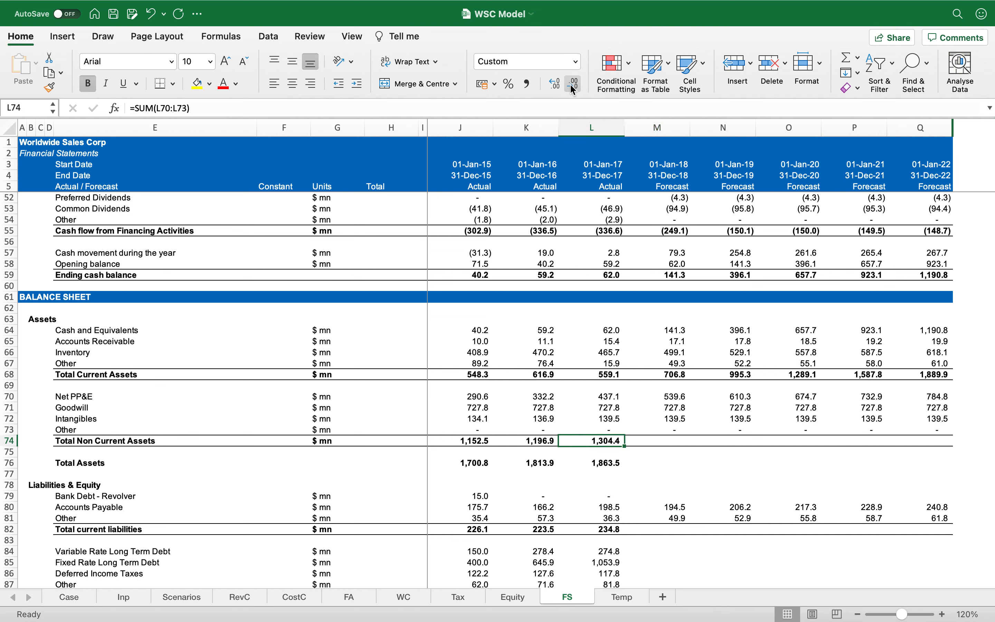
key(super+c)
key(Right)
key(shift+Right)
key(shift+Right)
key(shift+Right)
key(shift+Right)
key(Return)
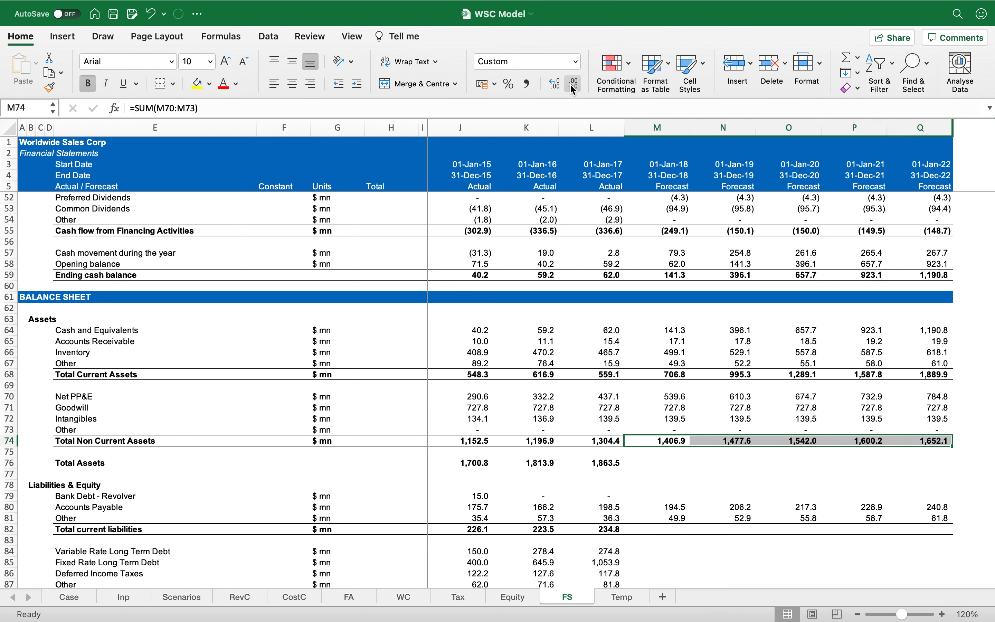
Copy the 2017 Total Assets formula through 2022 and check the 2018 formula.
key(Down)
key(Down)
key(Left)
key(super+c)
key(Right)
key(shift+Right)
key(shift+Right)
key(shift+Right)
key(shift+Right)
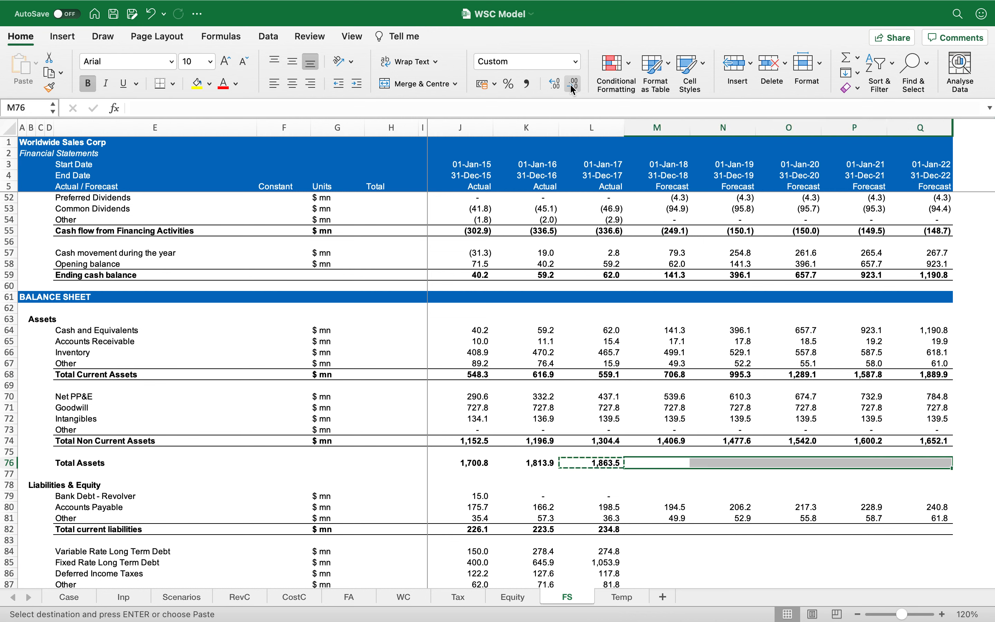
key(Return)
key(Left)
key(Right)
key(F2)
key(Escape)
Highlight the empty 2018 to 2022 Bank Debt - Revolver cells in yellow.
key(Down)
key(Down)
key(Down)
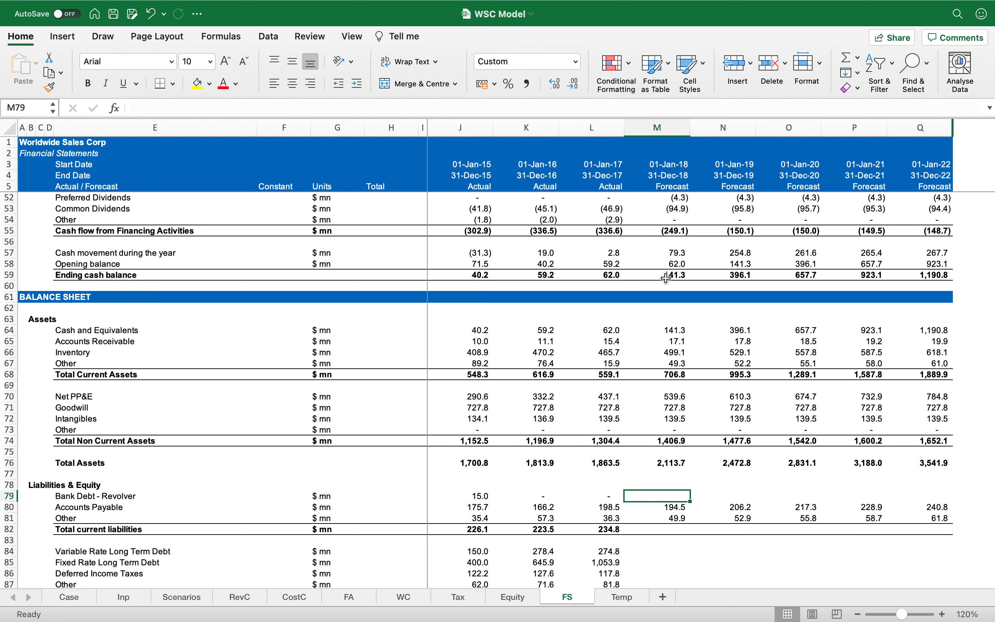
scroll(667, 278, down, 5)
key(shift+Right)
key(shift+Right)
key(shift+Right)
key(shift+Right)
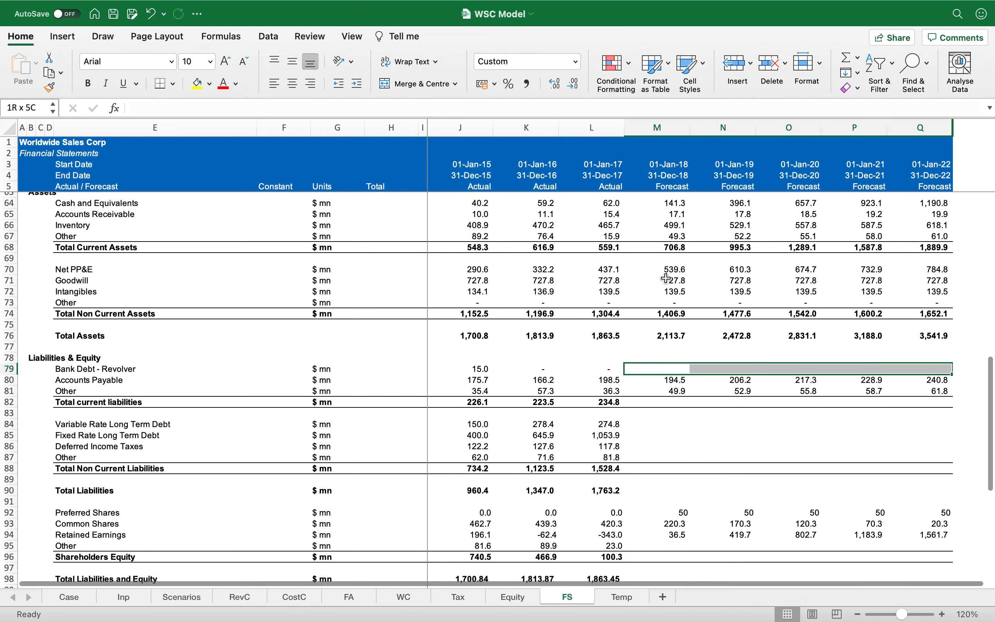
click(198, 84)
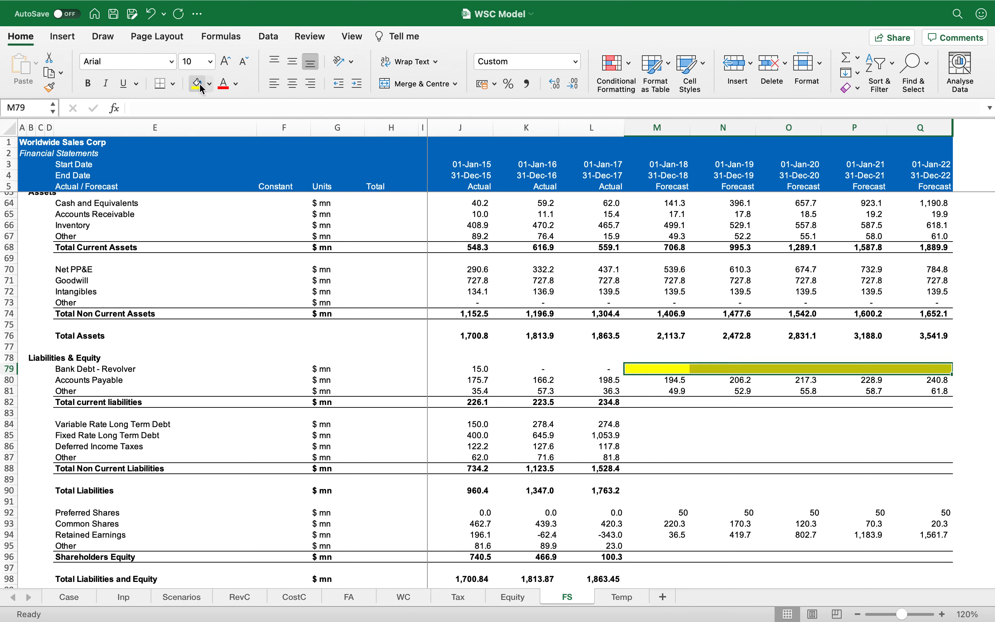
Copy the 2017 Total current liabilities sum formula through 2022 and check the 2018 formula.
key(Down)
key(Down)
key(Down)
key(Left)
key(ctrl+c)
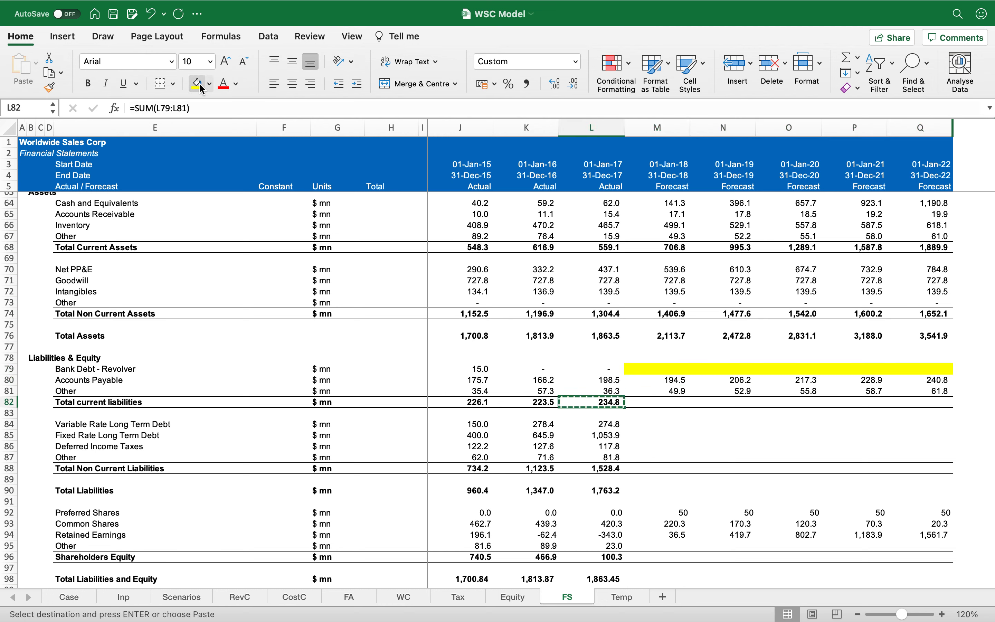
key(Right)
key(shift+Right)
key(shift+Right)
key(shift+Right)
key(shift+Right)
key(ctrl+v)
key(F2)
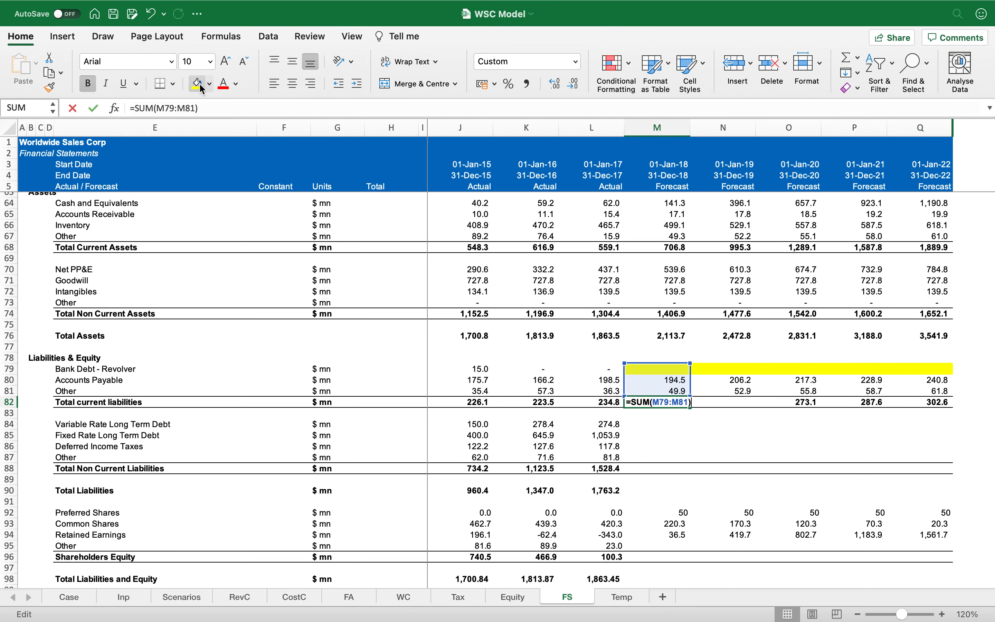
Highlight the empty 2018 to 2022 Variable Rate Long Term Debt cells in yellow.
key(Return)
key(Down)
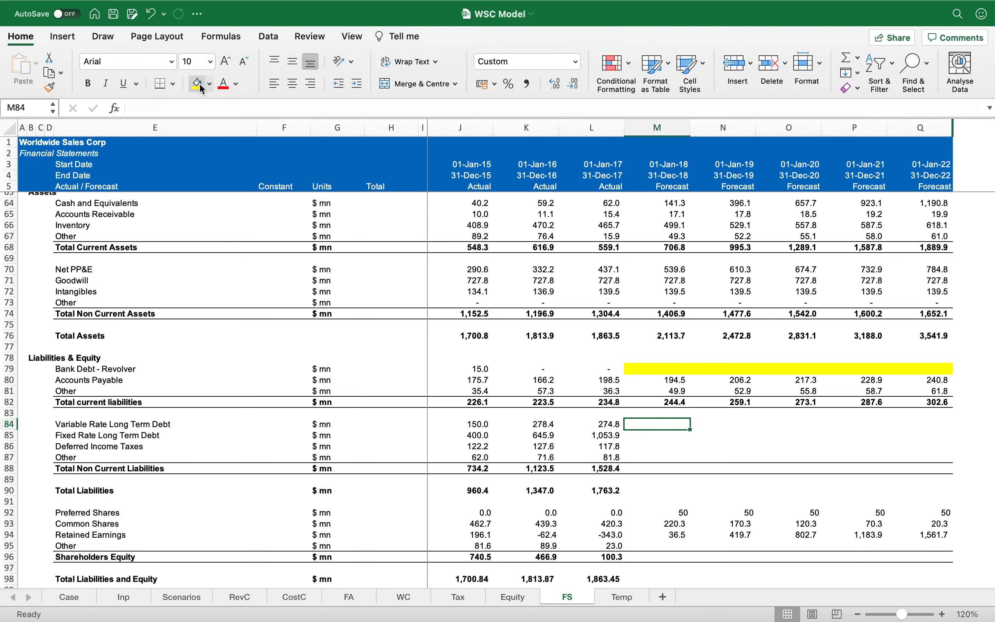
key(shift+Right)
key(shift+Right)
key(shift+Right)
key(shift+Right)
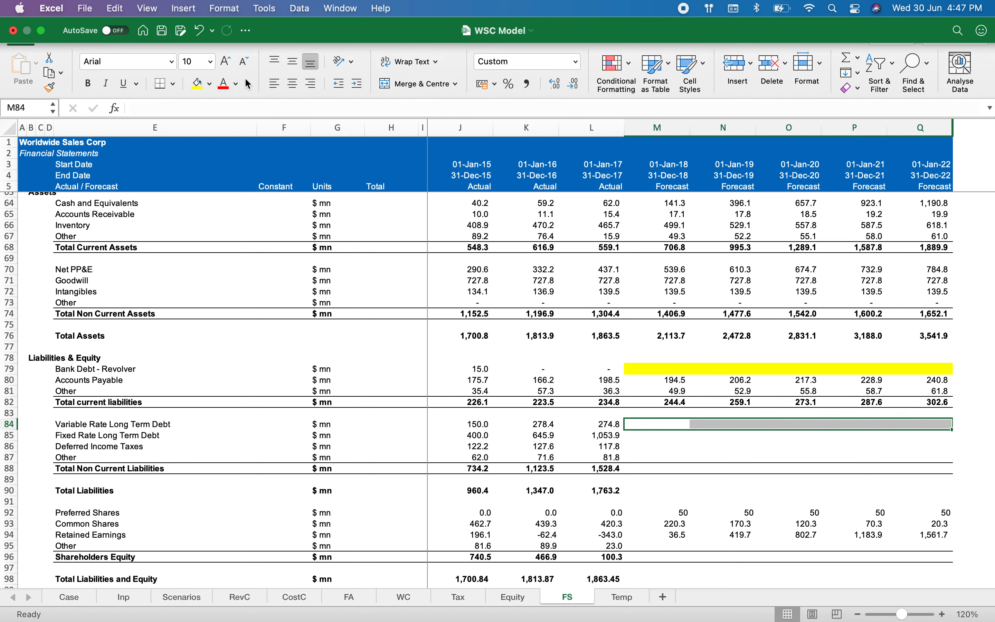
click(197, 85)
Highlight the empty 2018 to 2022 Fixed Rate Long Term Debt cells in yellow.
key(Down)
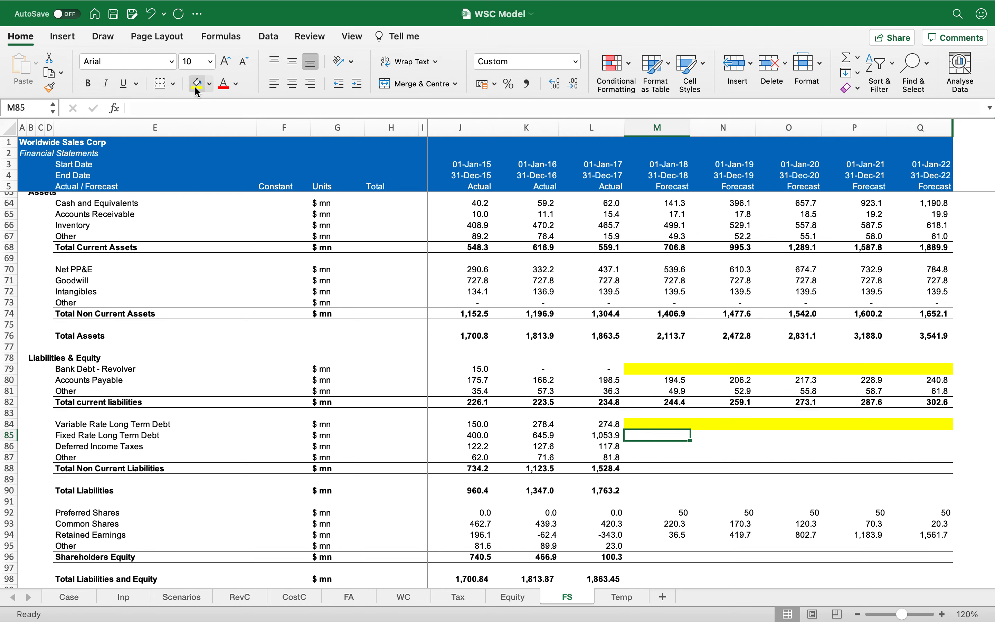
key(shift+Right)
key(shift+Right)
key(shift+Right)
key(shift+Right)
click(196, 86)
Calculate 2018 Deferred Income Taxes under liabilities as the 2017 balance plus the Tax sheet's 2018 amount, =L86+Tax!M29.
key(Down)
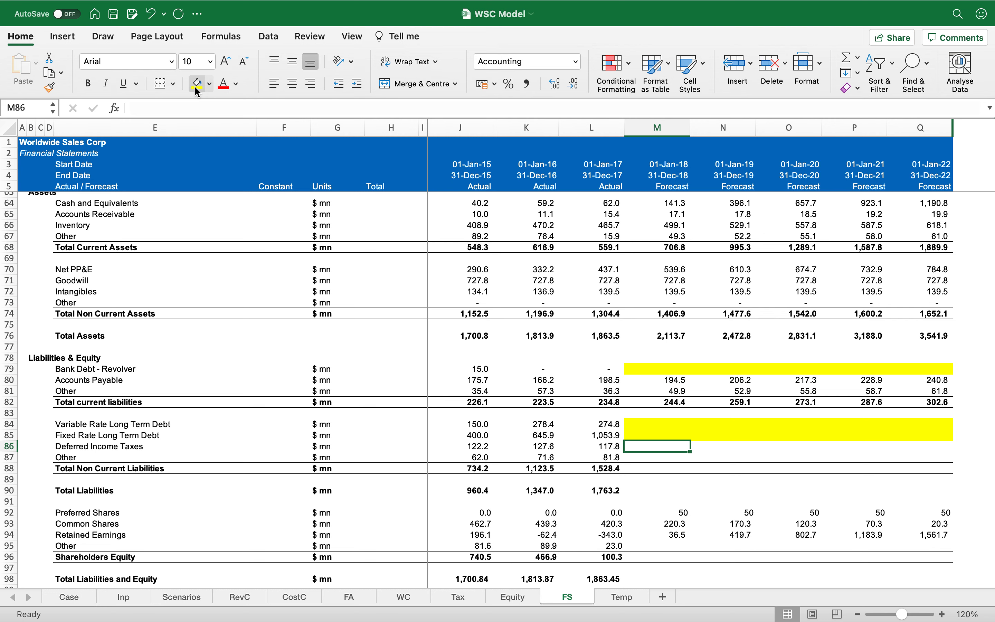
text(=)
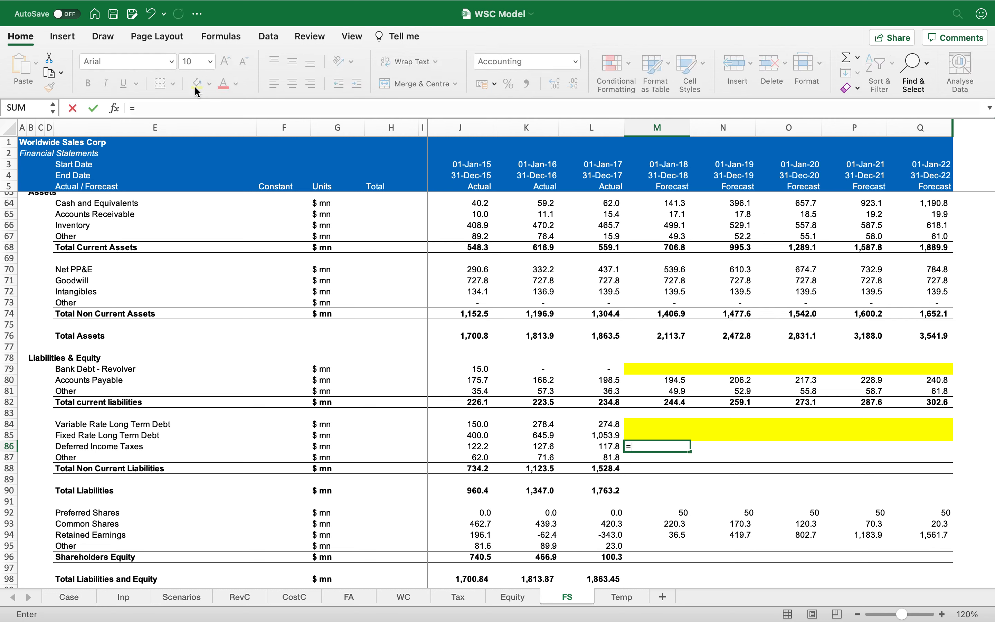
key(Left)
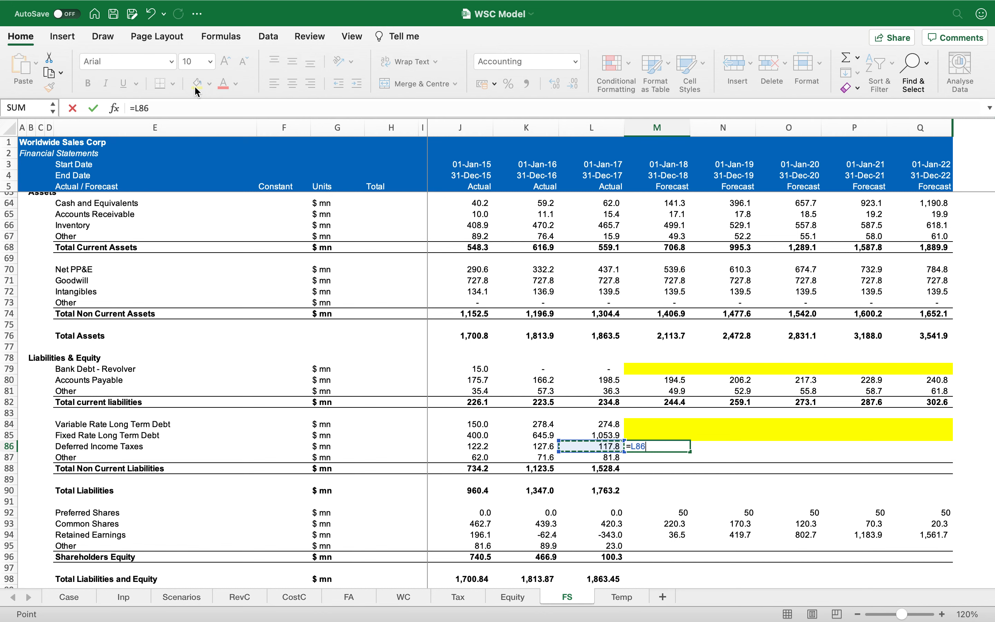
text(+)
click(454, 596)
click(640, 495)
key(Return)
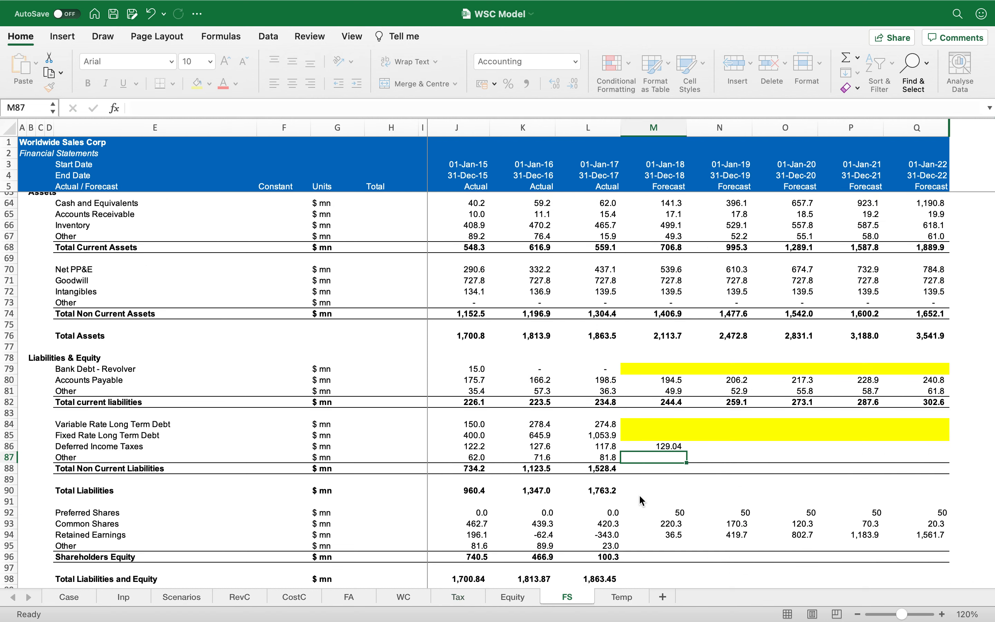
Copy the 2018 Deferred Income Taxes liability formula through 2022.
key(ctrl+c)
key(shift+Right)
key(shift+Right)
key(shift+Right)
key(shift+Right)
key(Return)
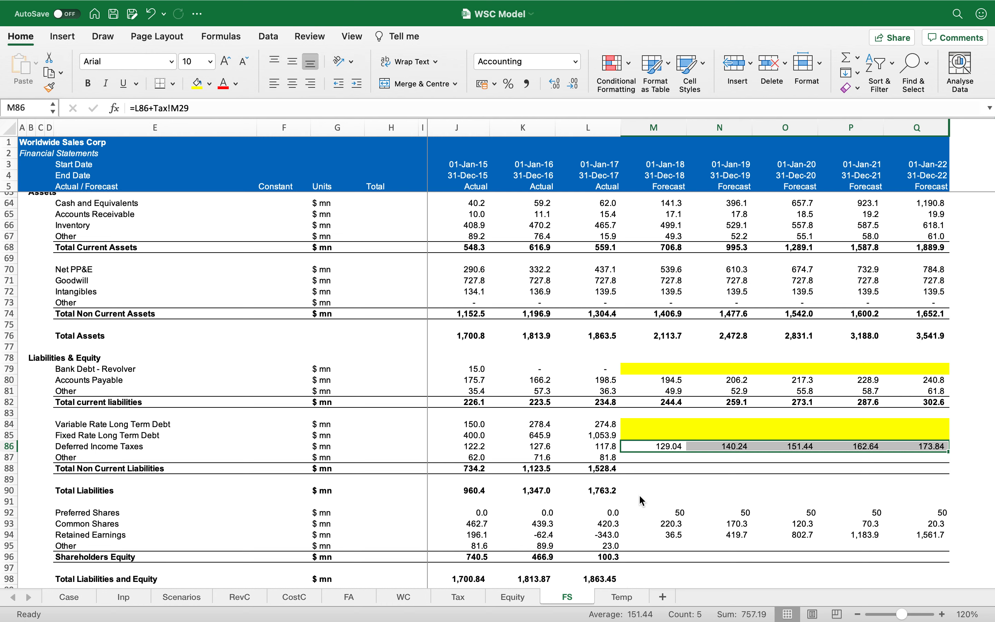
Set the 2018 to 2022 Other non-current liabilities equal to the prior year, starting with =L87.
key(Down)
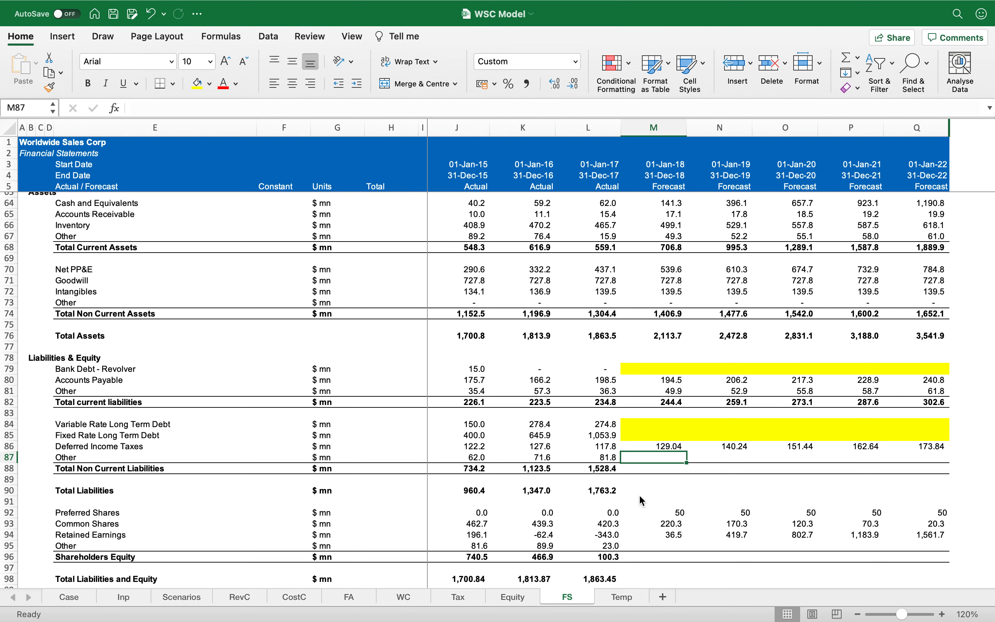
text(=)
key(Escape)
key(ctrl+shift+Right)
text(=)
key(Left)
key(ctrl+Return)
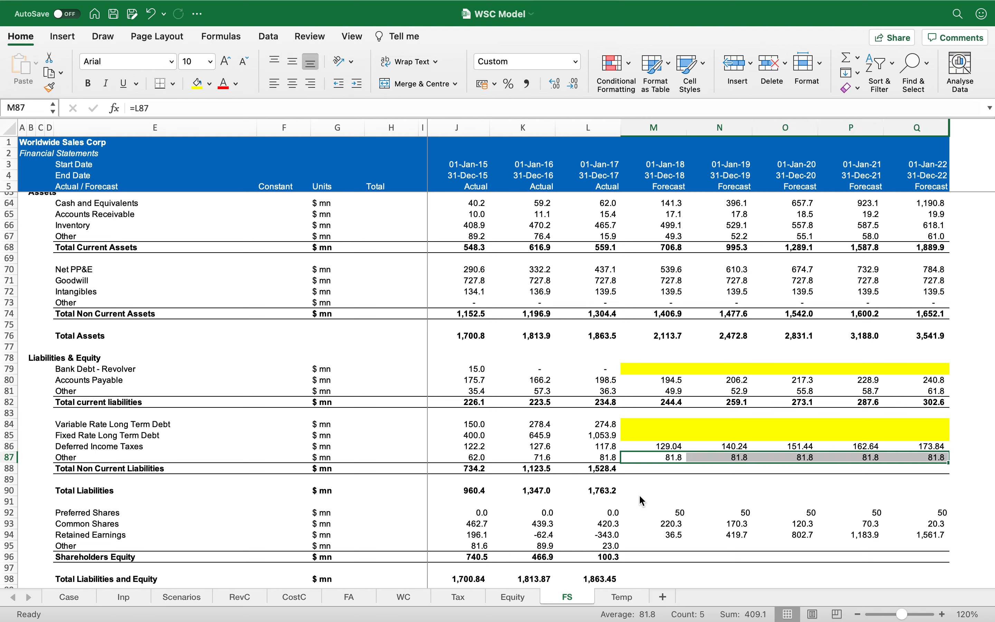
Copy the 2017 Total Non Current Liabilities sum formula through 2022 and check the 2018 and 2019 formulas.
key(Down)
key(Left)
key(ctrl+c)
key(Right)
key(ctrl+shift+Right)
key(Return)
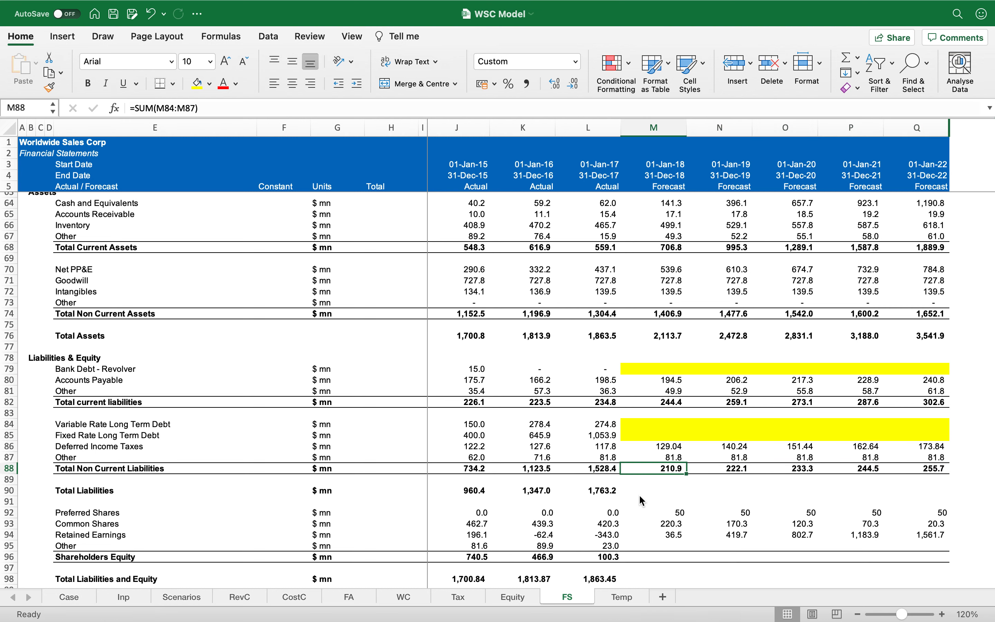
key(F2)
key(Escape)
key(Right)
key(F2)
key(Escape)
Copy the 2017 Total Liabilities formula through 2022.
key(Left)
key(Left)
key(Down)
key(Down)
key(ctrl+c)
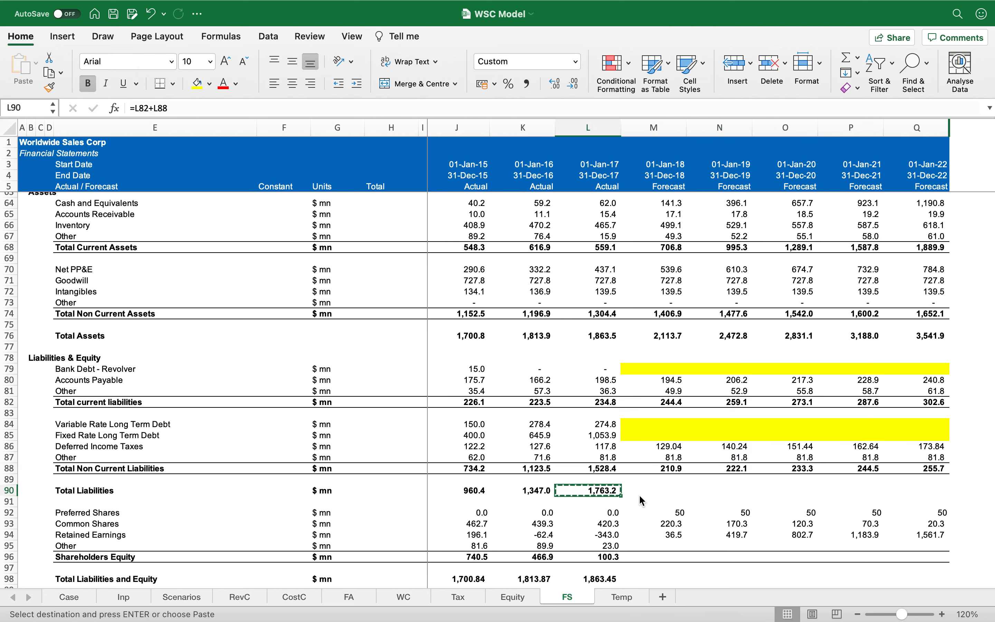
key(Right)
key(ctrl+shift+Right)
key(Return)
click(640, 496)
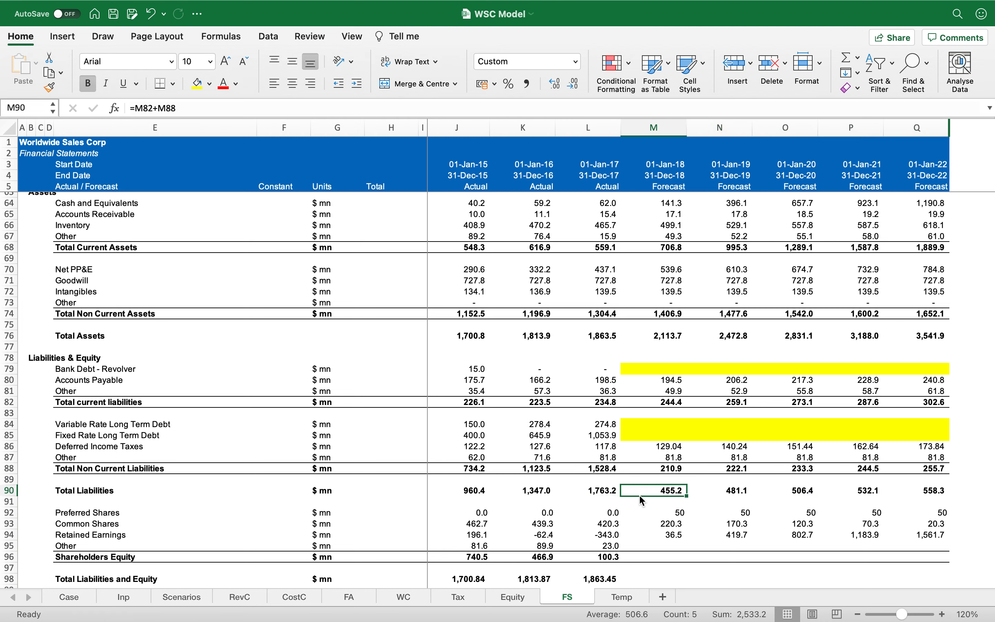
Format the 2018 to 2022 Preferred Shares, Common Shares and Retained Earnings values in comma style with one decimal.
scroll(703, 434, down, 2)
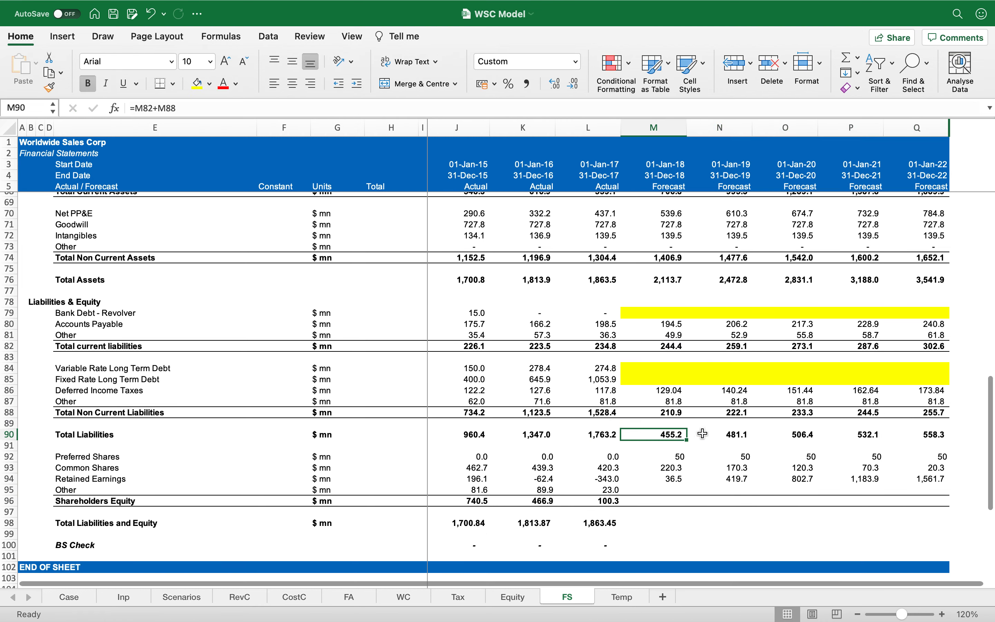
key(Down)
key(Down)
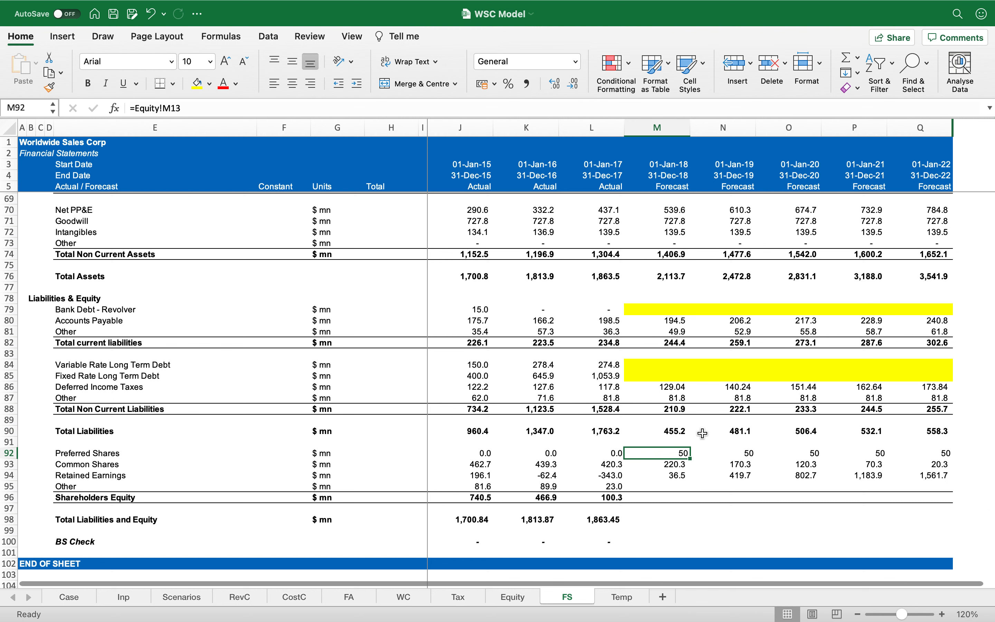
key(shift+Down)
key(shift+Down)
key(shift+Right)
key(shift+Right)
key(shift+Right)
key(shift+Right)
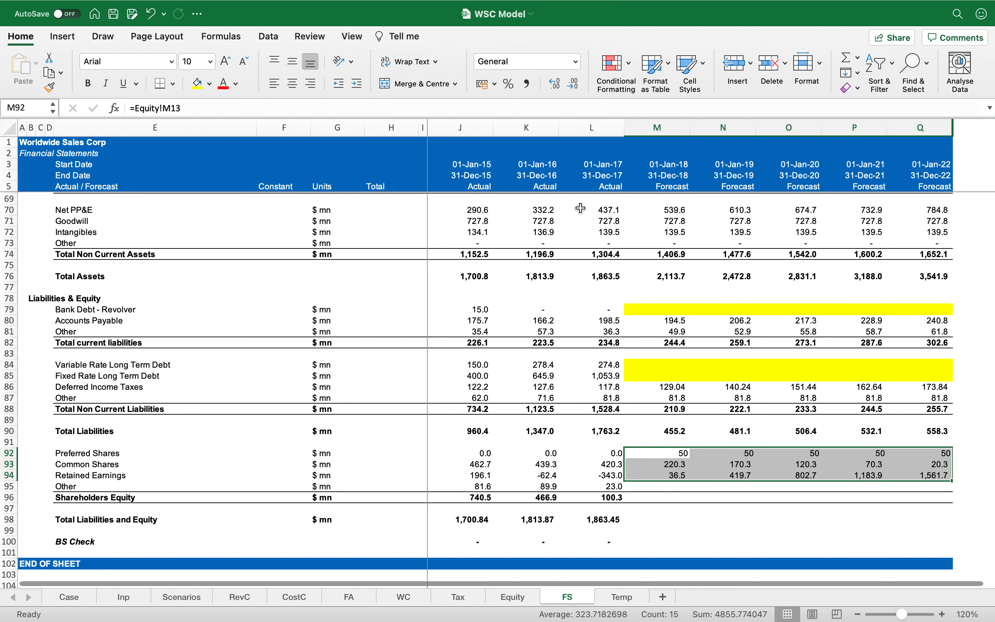
click(533, 89)
click(573, 84)
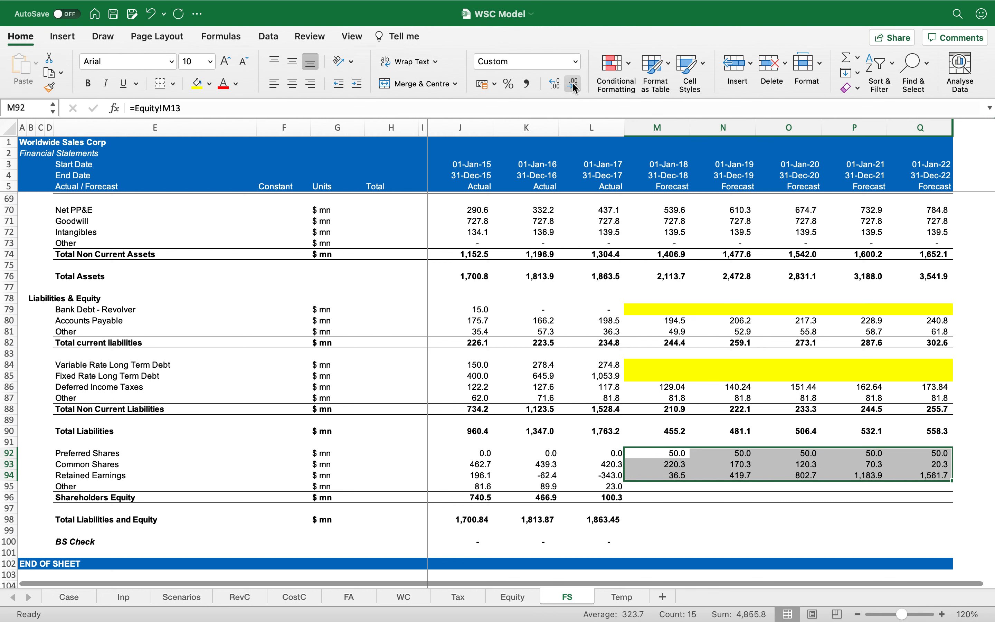
Set 2018 to 2022 Other equity equal to the prior year, starting with =L95, and format it in comma style with one decimal.
key(Down)
key(Down)
key(Down)
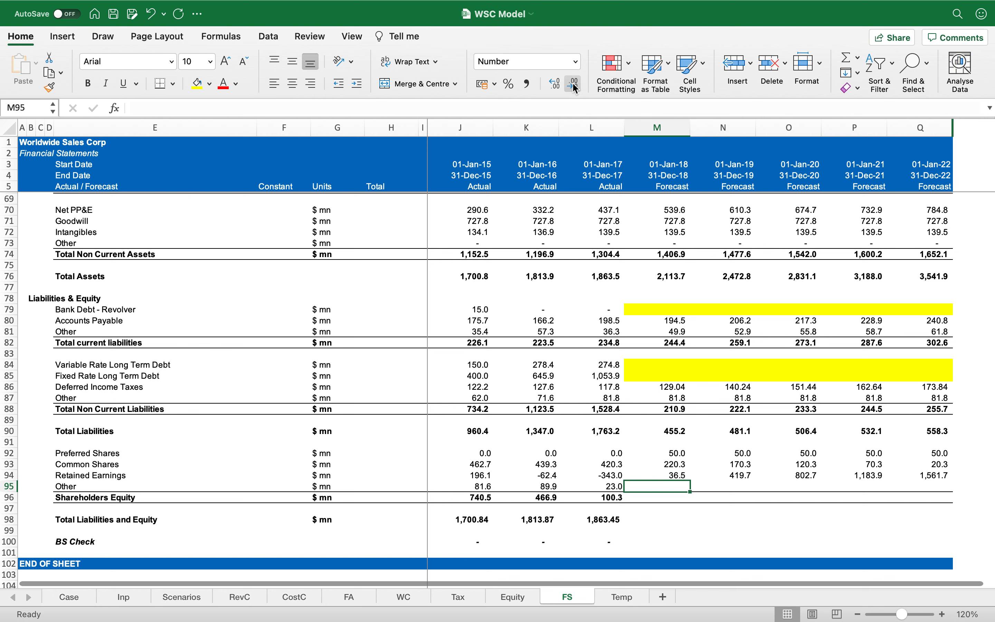
key(shift+Right)
key(shift+Right)
key(shift+Right)
key(shift+Right)
text(=)
key(Left)
key(ctrl+Return)
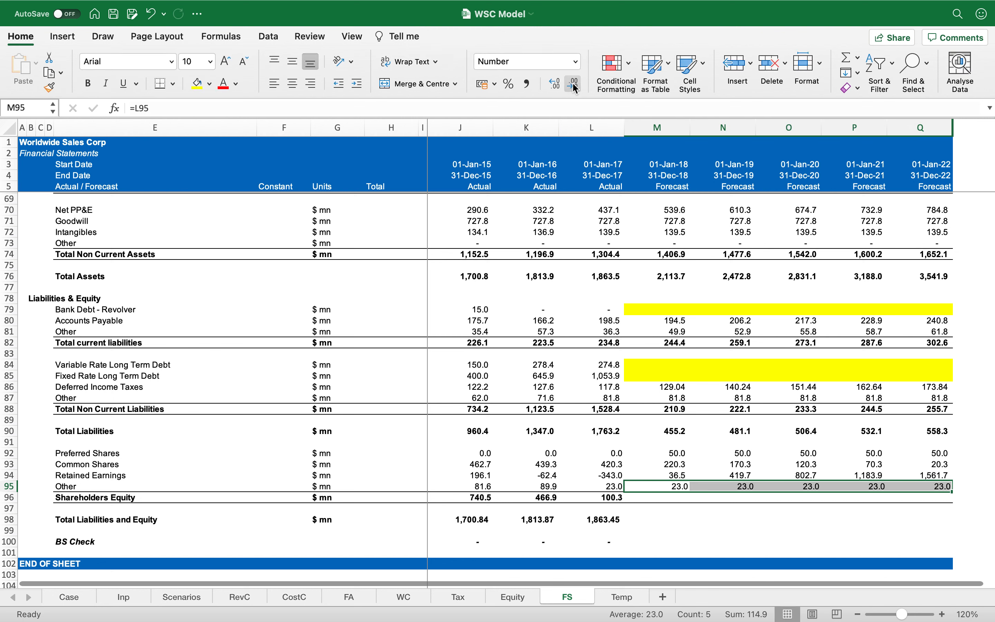
click(527, 83)
click(574, 86)
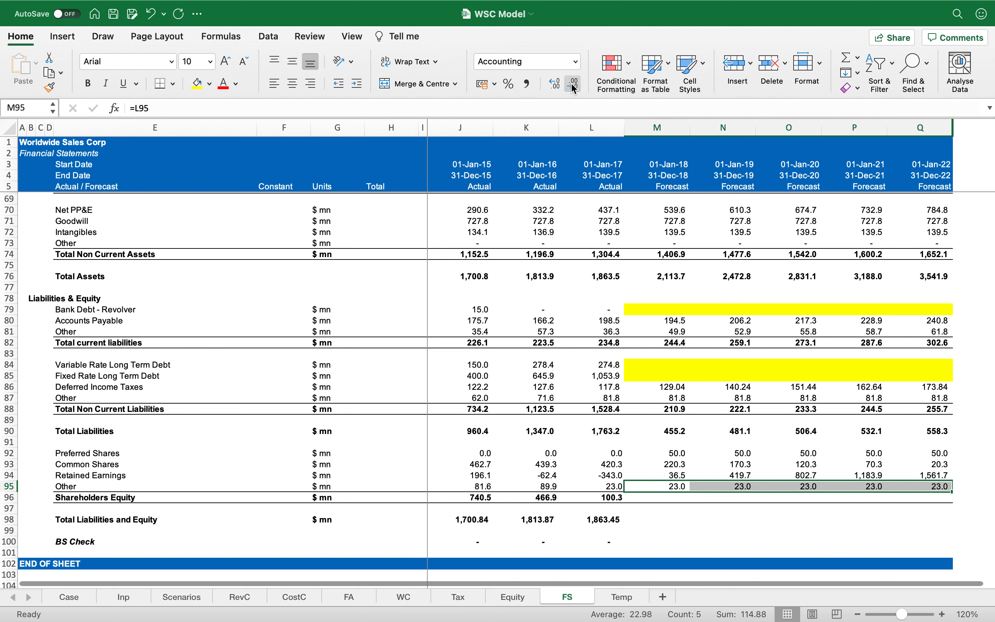
Copy the 2017 Shareholders Equity sum formula through 2022 and format the results in comma style with one decimal.
key(Down)
key(Left)
key(super+c)
key(Right)
key(shift+Right)
key(shift+Right)
key(shift+Right)
key(shift+Right)
key(Return)
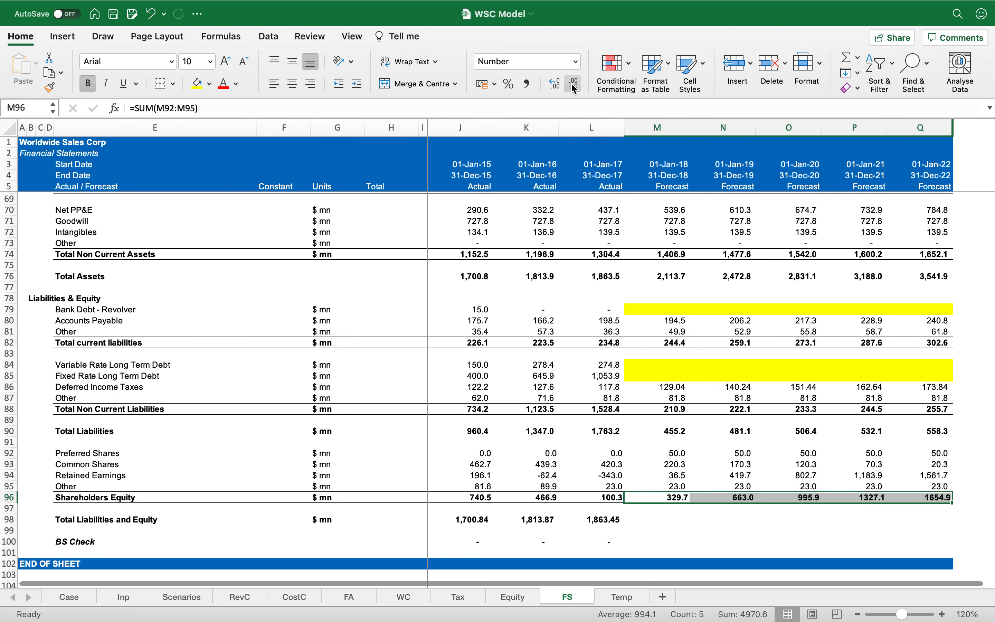
click(527, 83)
click(573, 84)
Copy the 2017 Total Liabilities and Equity formula through 2022.
key(Down)
key(Down)
key(Left)
key(super+c)
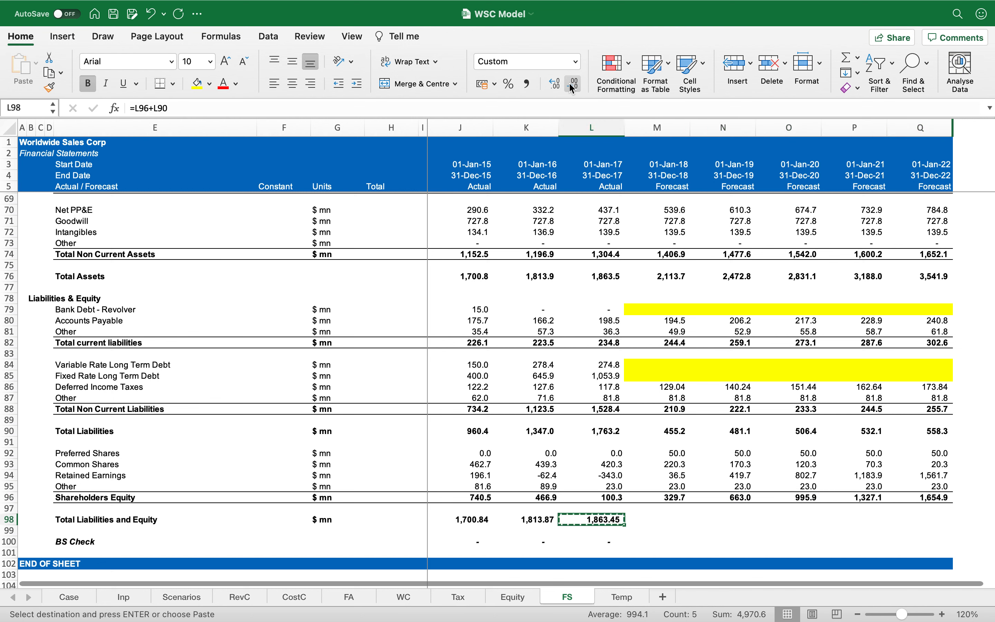
key(Right)
key(shift+Right)
key(shift+Right)
key(shift+Right)
key(shift+Right)
key(Return)
Copy the 2017 BS Check formula through 2022.
key(Down)
key(Down)
key(Left)
key(super+c)
key(Right)
key(shift+Right)
key(shift+Right)
key(shift+Right)
key(shift+Right)
key(Return)
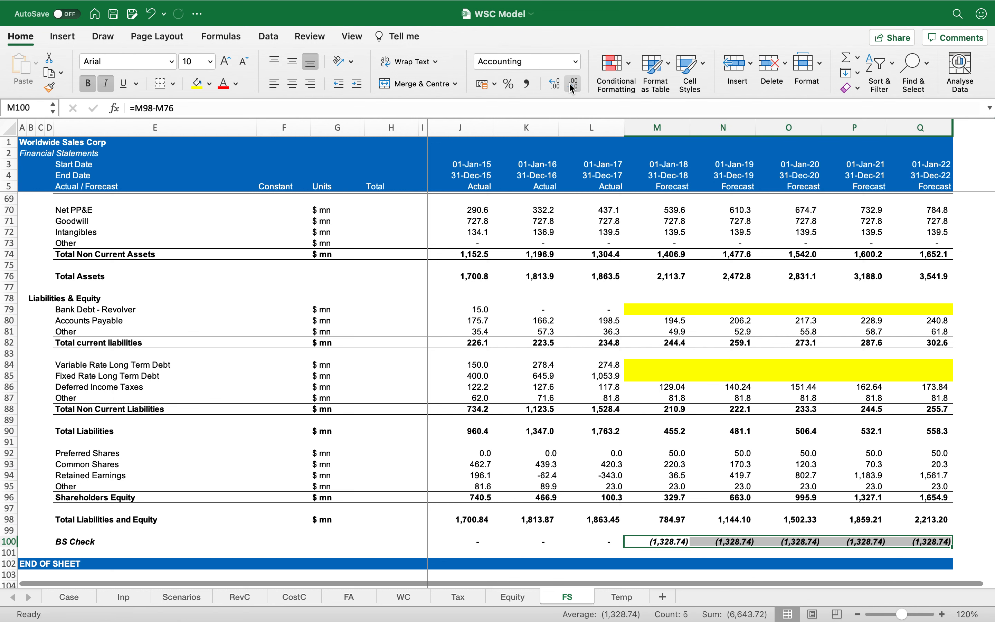
Review the income statement, cash flow statement and balance sheet for the highlighted debt and interest rows still missing forecasts.
key(Left)
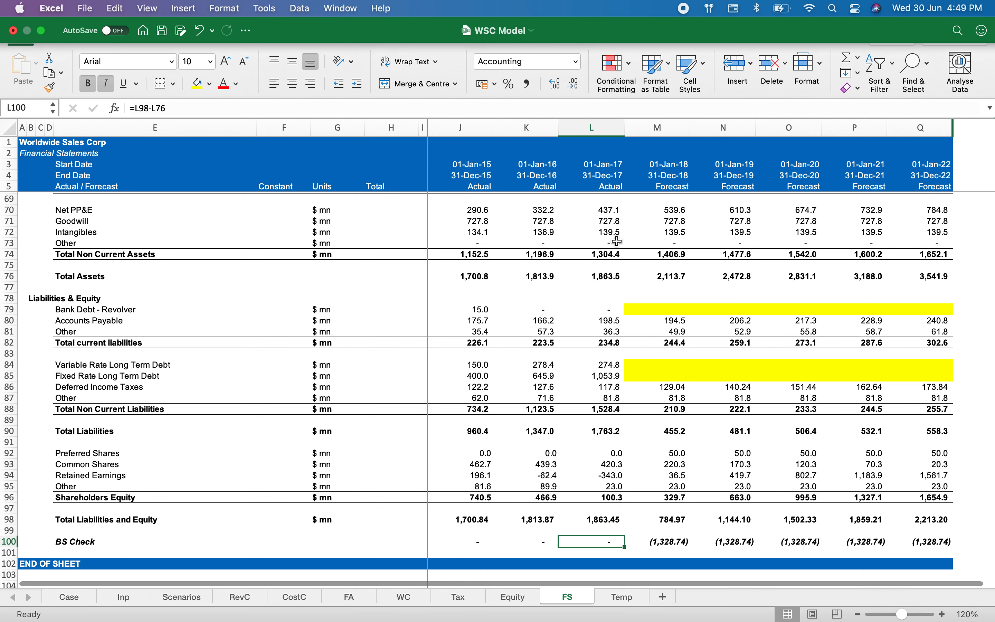
scroll(618, 242, up, 5)
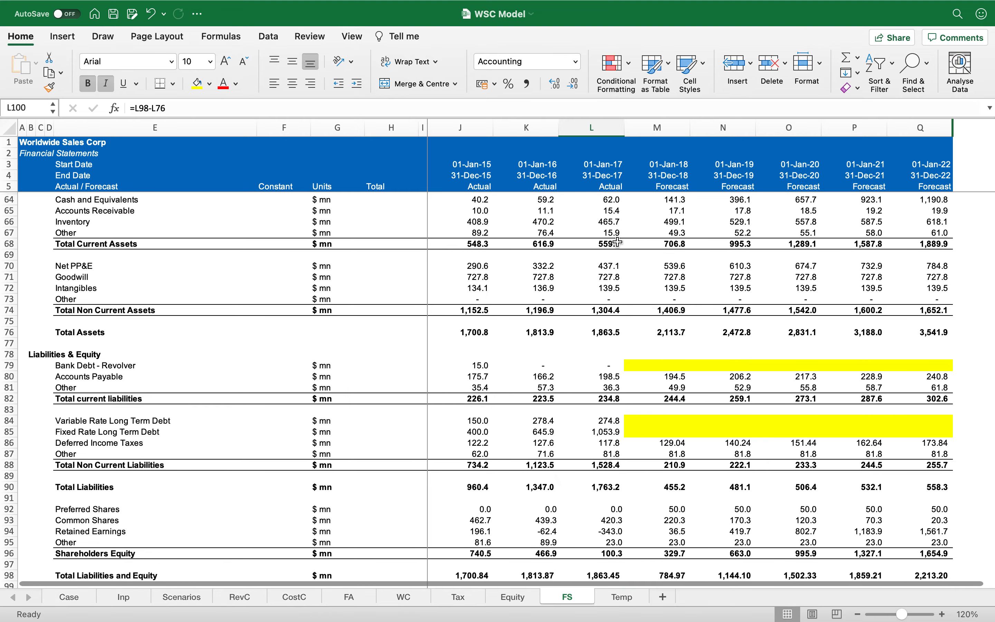
scroll(618, 242, up, 15)
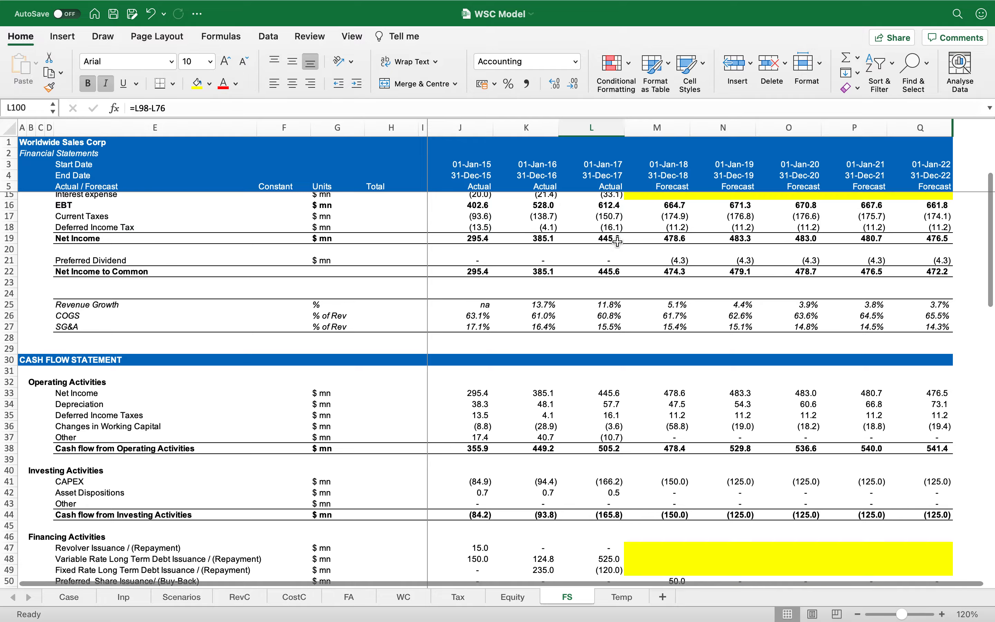
scroll(618, 243, up, 3)
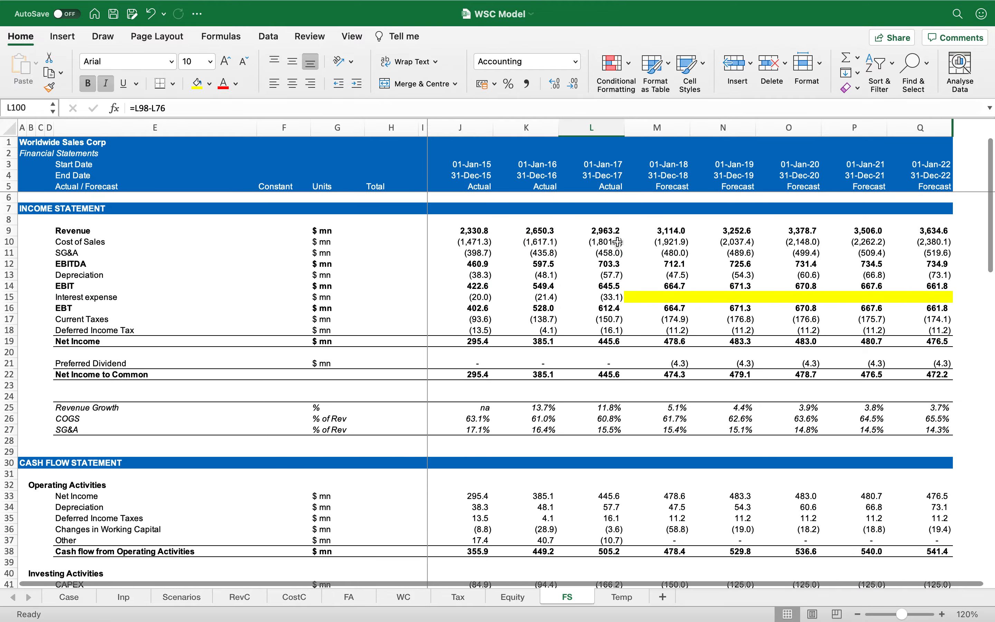
scroll(618, 242, down, 20)
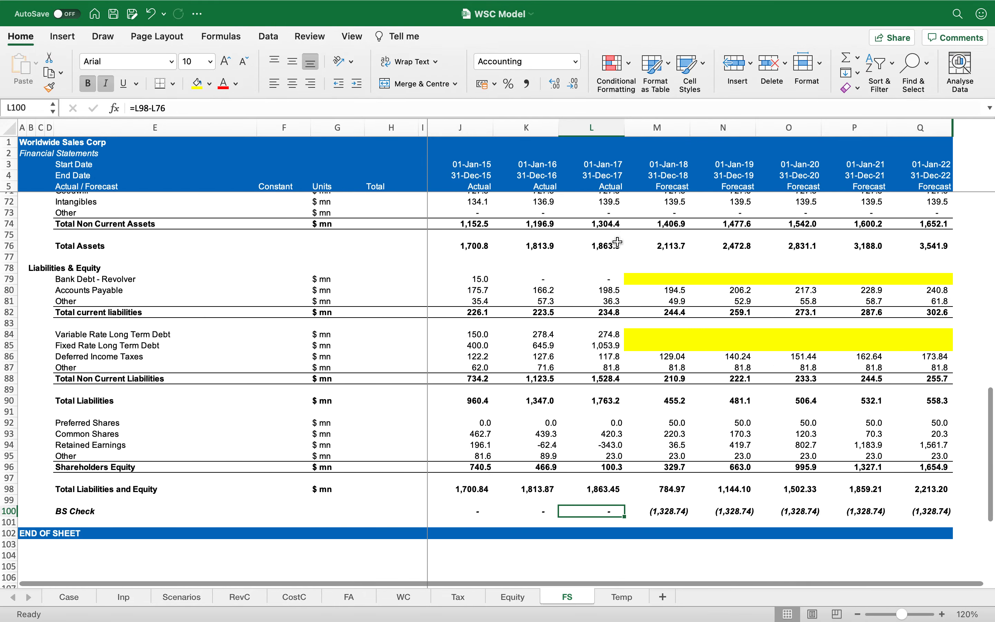
scroll(618, 242, down, 4)
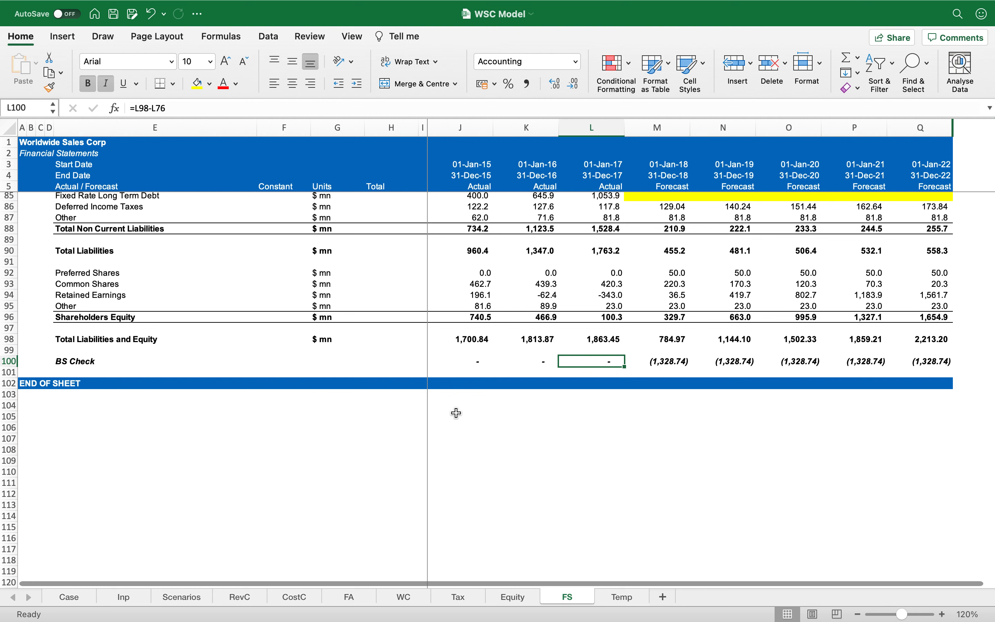
Review the Debt section of the Case sheet for interest rates, amortization, excess cash interest and revolver terms.
click(82, 598)
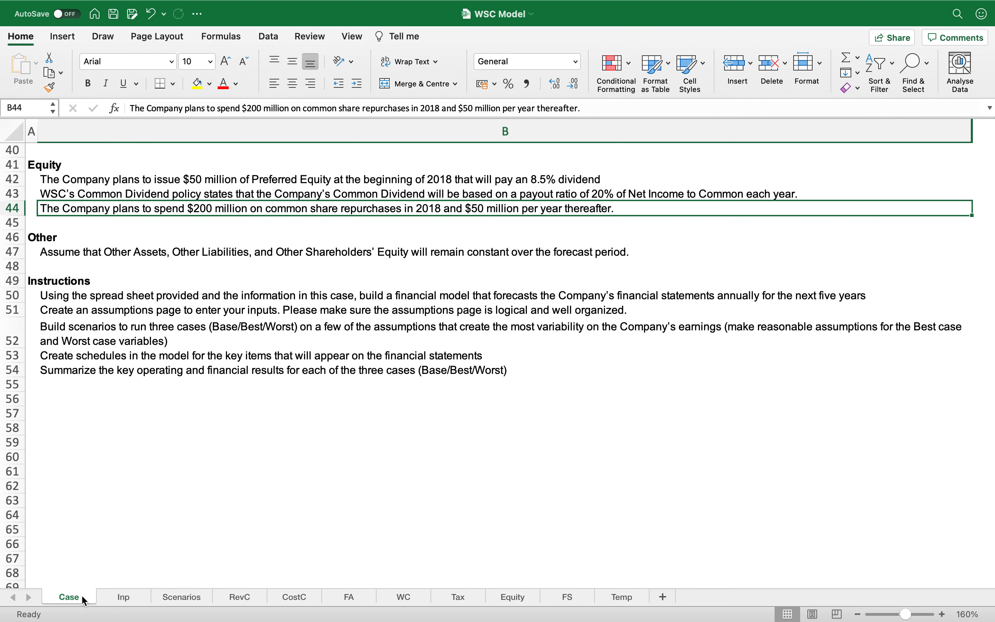
scroll(112, 391, up, 10)
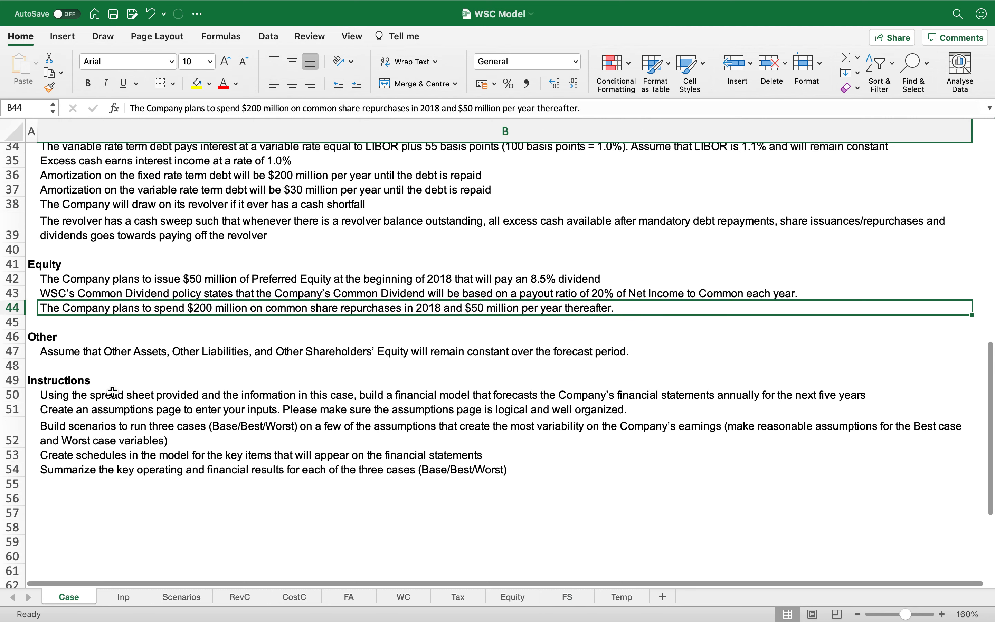
click(97, 263)
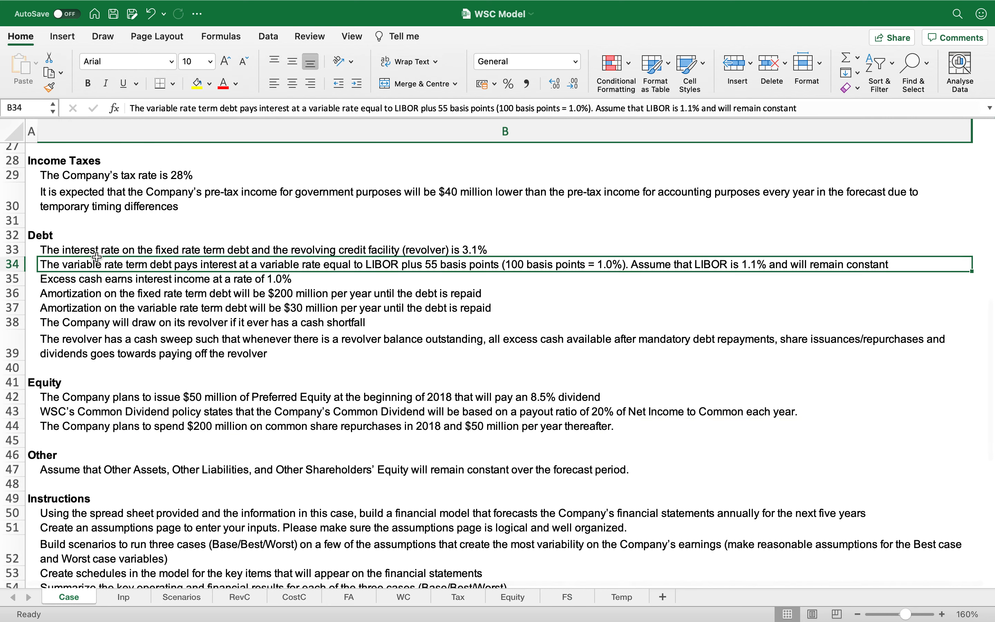
click(84, 233)
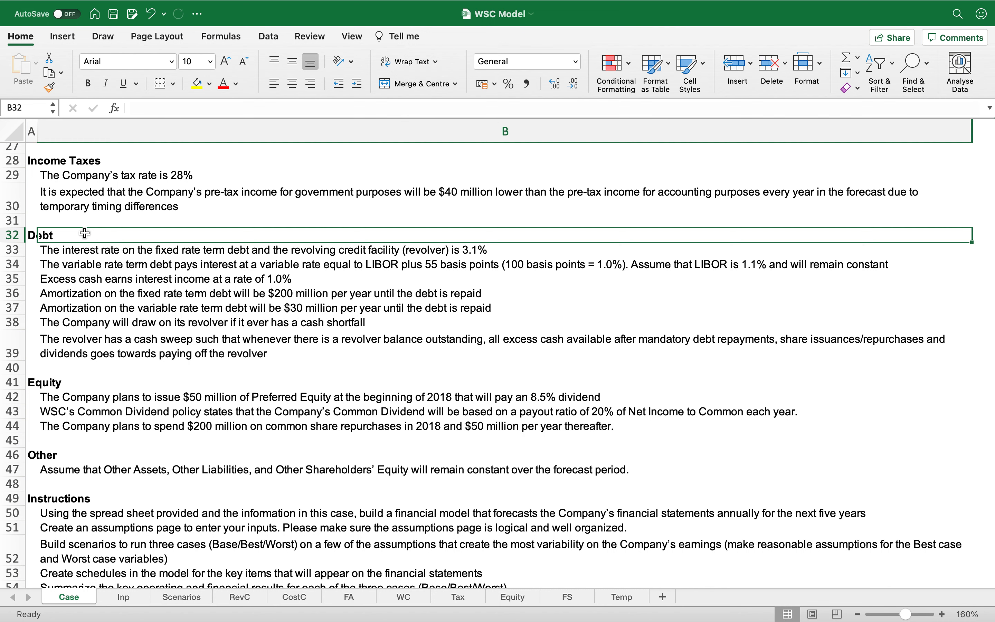
key(Down)
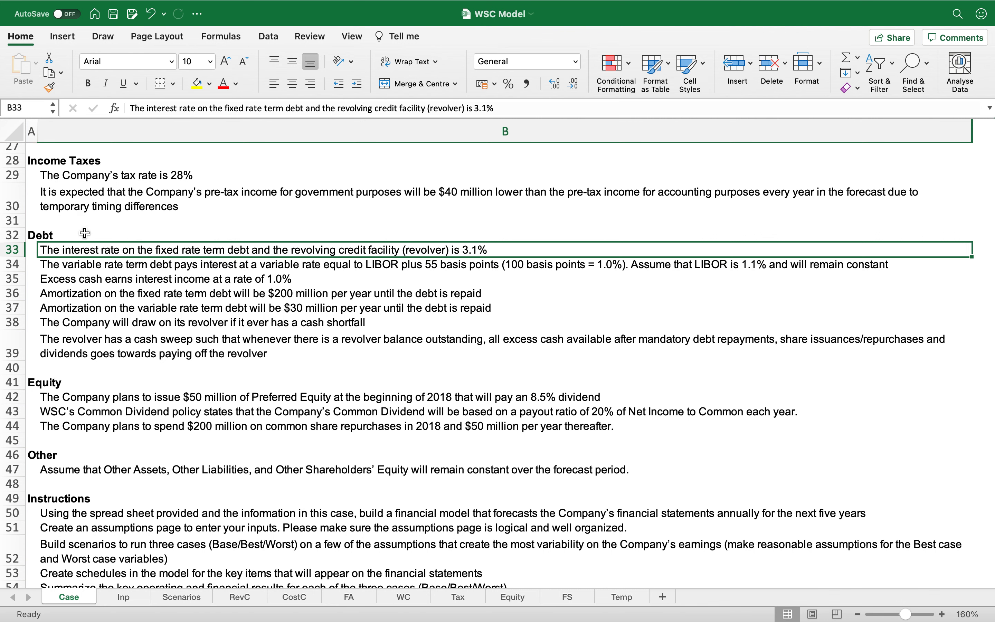
key(Down)
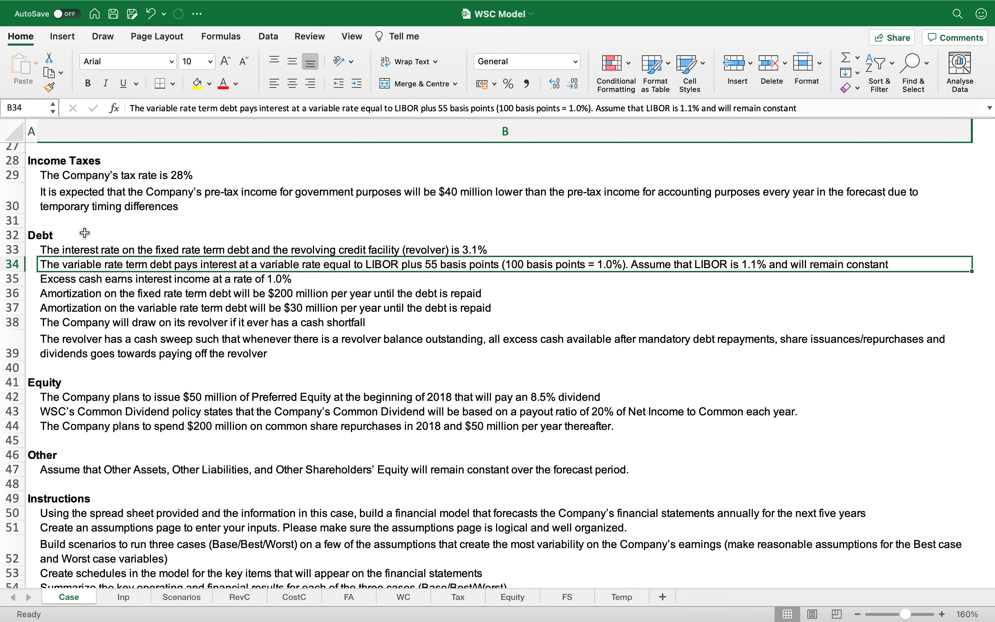
click(71, 280)
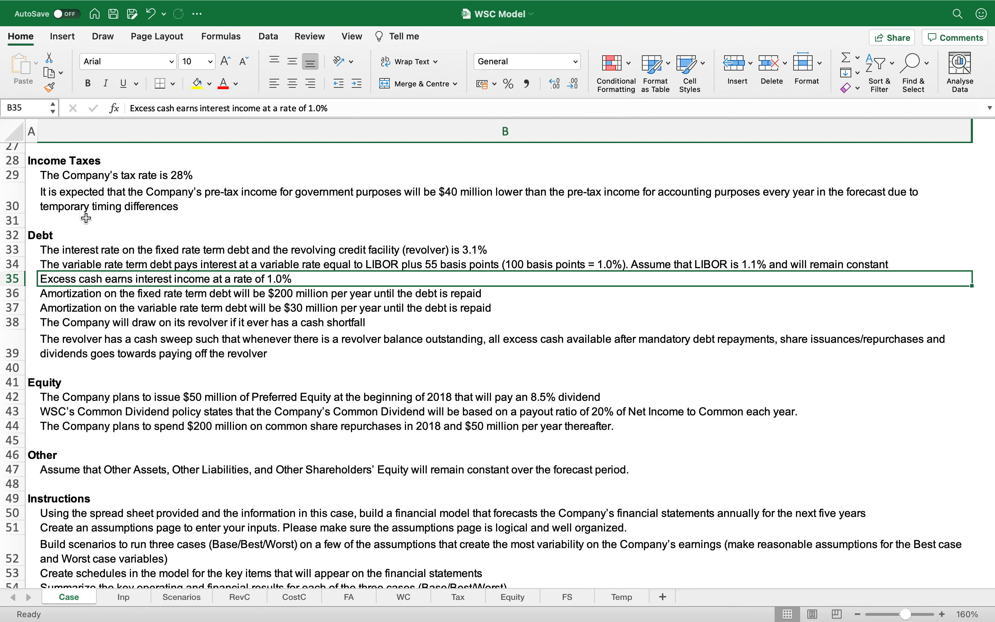
key(Down)
key(Down)
key(Down)
key(Down)
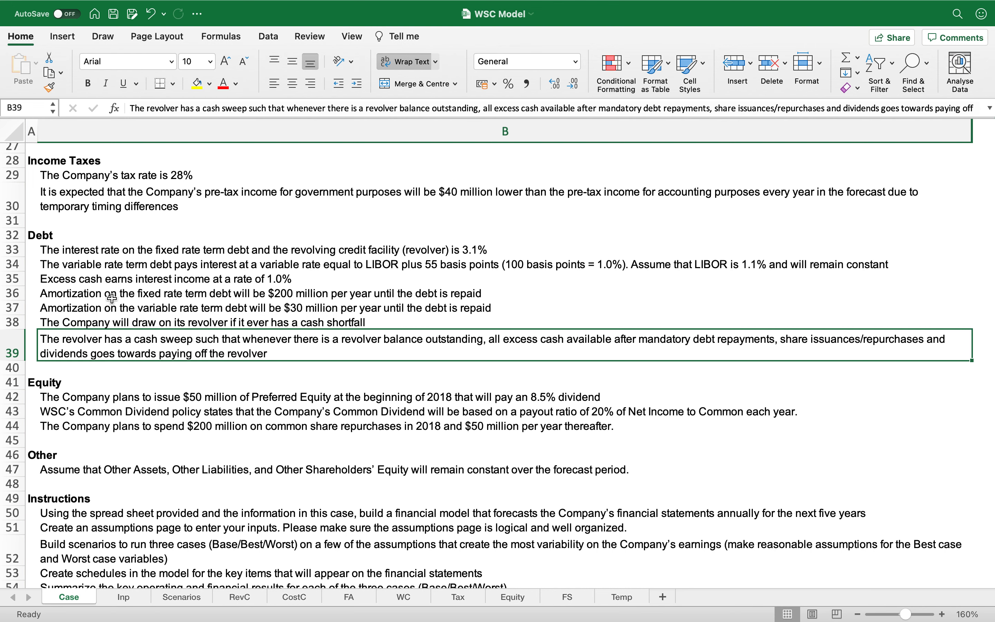
In the Inp sheet, copy the Equity Assumptions header band to row 56 and retitle it DEBT ASSUMPTIONS.
click(121, 596)
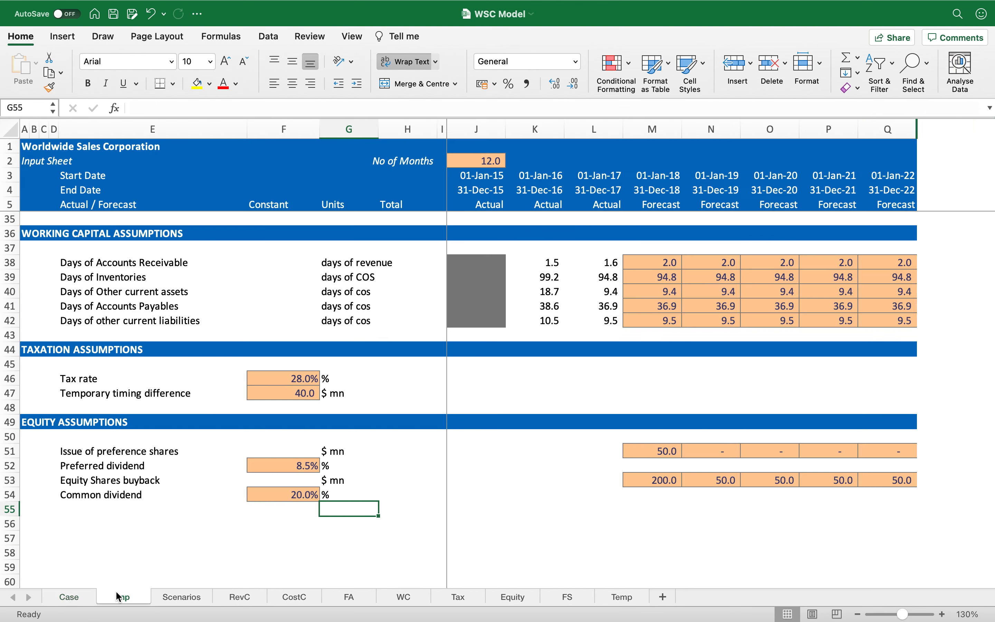
key(Left)
key(Left)
key(Left)
key(Left)
key(Left)
key(Left)
key(Up)
key(Up)
key(Up)
key(Up)
key(Up)
key(Up)
key(shift+space)
key(cmd+c)
key(Down)
key(Down)
key(Down)
key(Down)
key(Down)
key(Down)
key(Down)
key(shift+space)
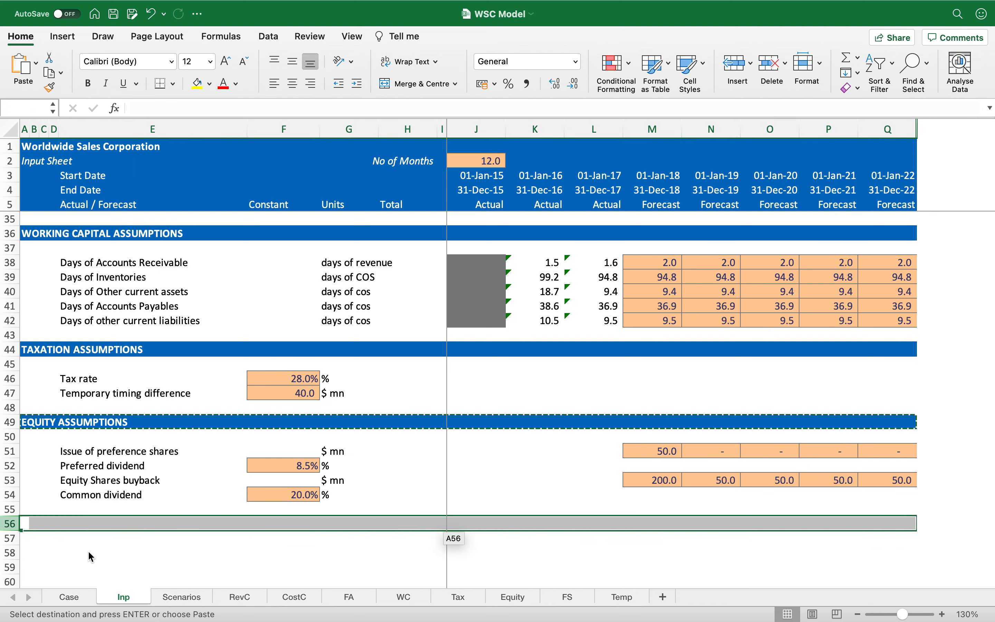
key(cmd+v)
text(DEBT)
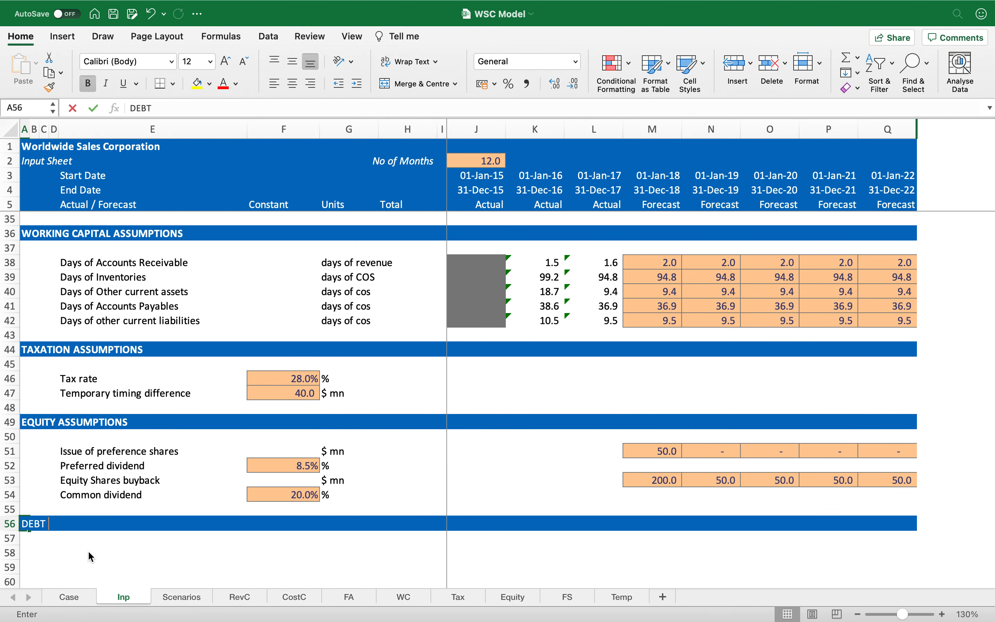
text( ASSUMPTIONS)
key(Return)
Label cell E58 under Debt Assumptions as "Interest rate on Fixed rate term debt".
key(Return)
key(Return)
key(Return)
key(Return)
key(Return)
key(Return)
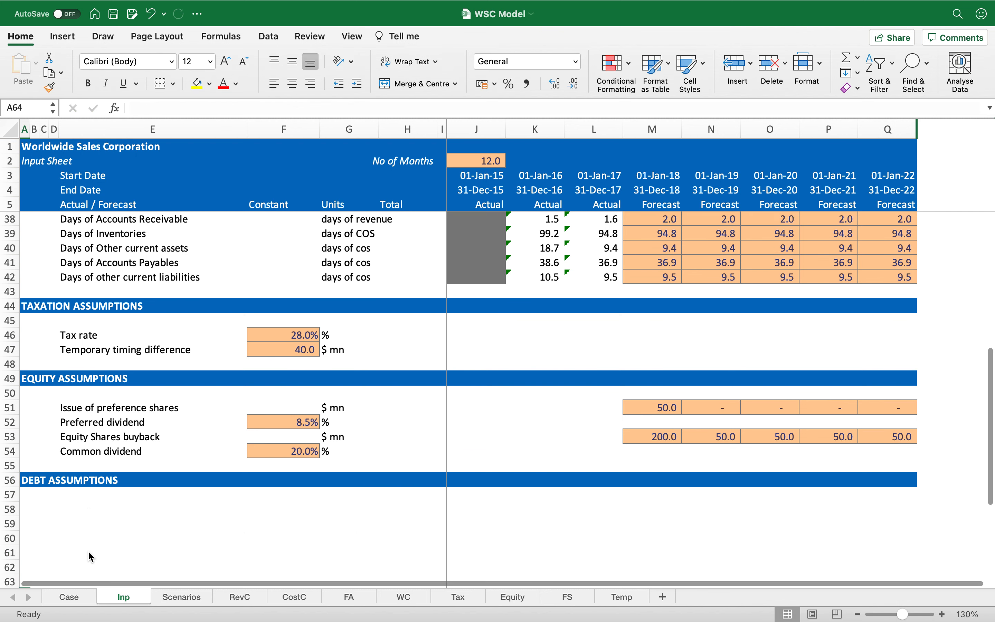
key(Return)
key(Return)
key(Return)
key(Return)
key(Return)
key(Return)
key(Up)
key(Up)
key(Up)
key(Up)
key(Up)
key(Up)
key(Up)
key(Up)
key(Up)
key(Up)
key(Up)
key(Right)
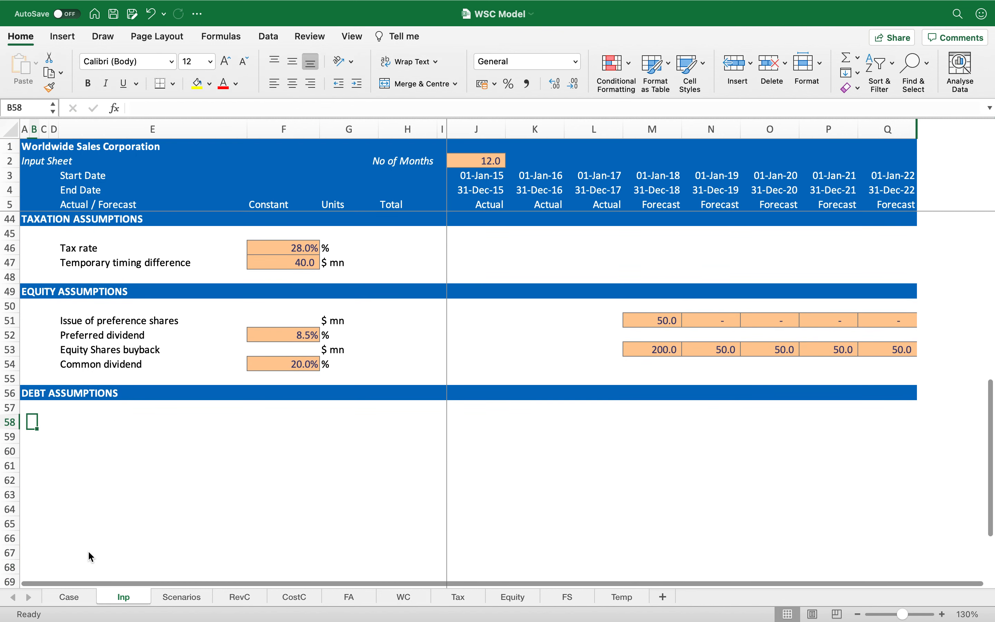
key(Right)
key(Right)
key(Right)
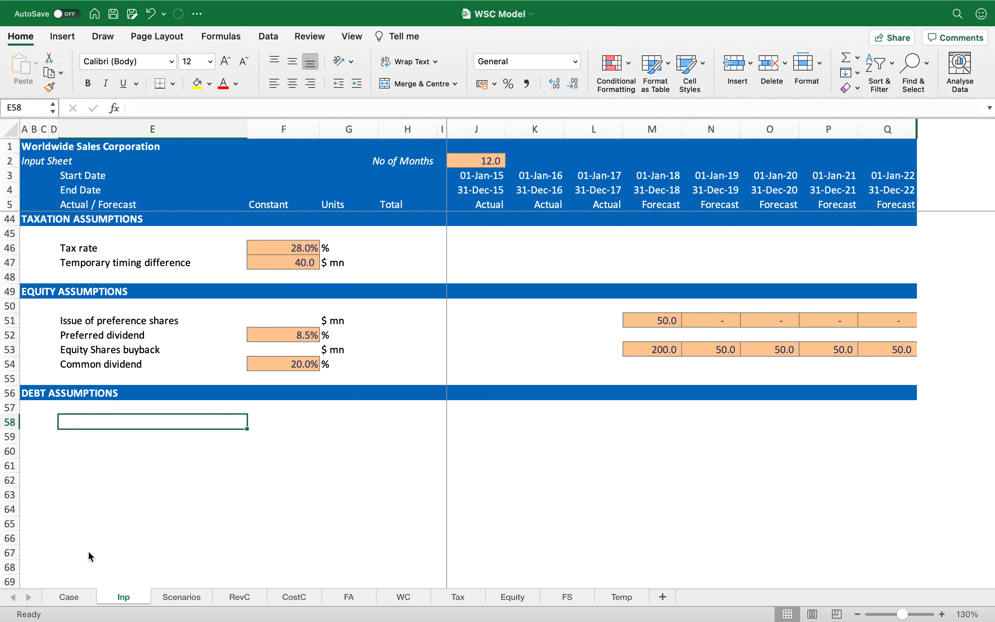
text(Interest rate on F)
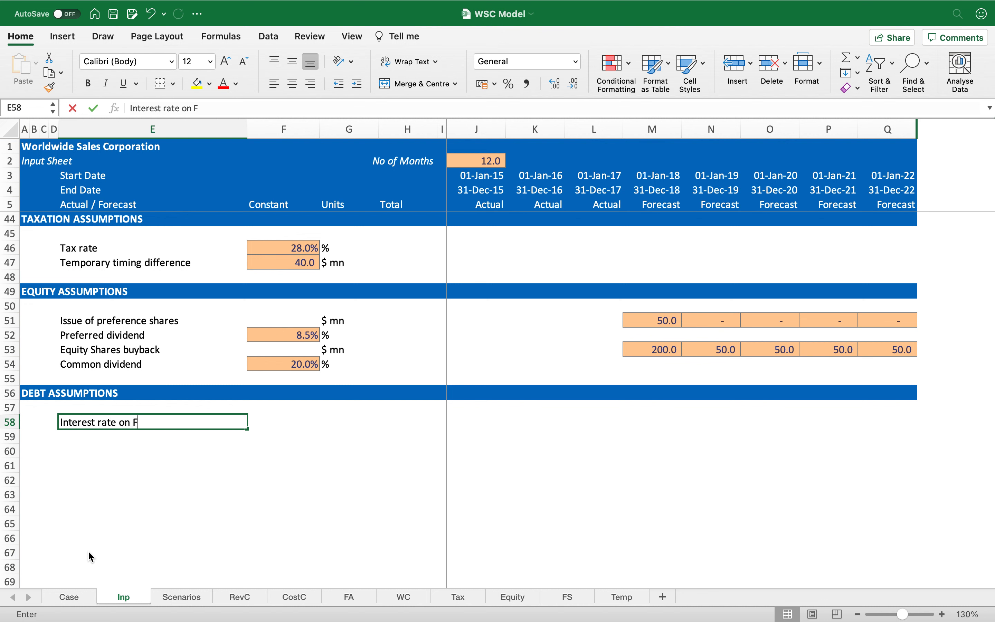
text(ixed rate term loan)
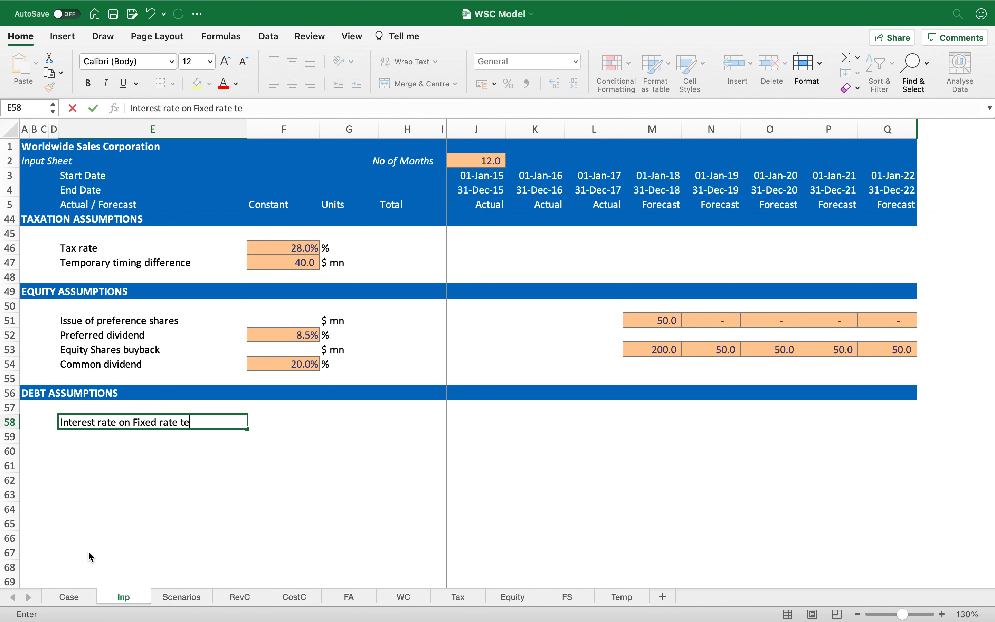
key(BackSpace)
key(BackSpace)
key(BackSpace)
key(BackSpace)
text(debt)
key(Return)
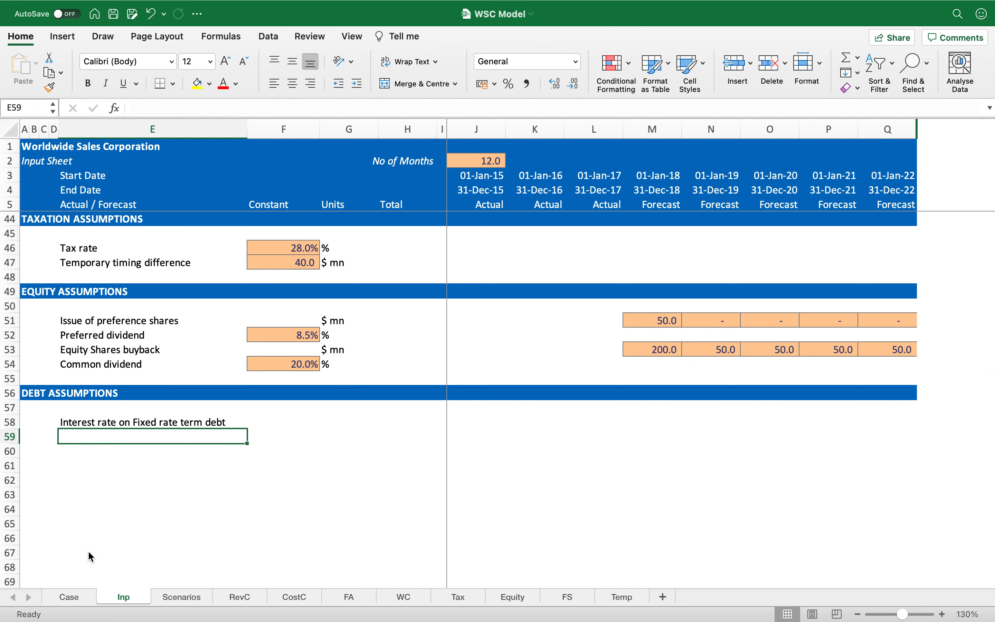
Copy the Common dividend percentage input cell to F58 for the fixed rate term debt interest rate.
key(Right)
key(Up)
key(Up)
key(Up)
key(Up)
key(Up)
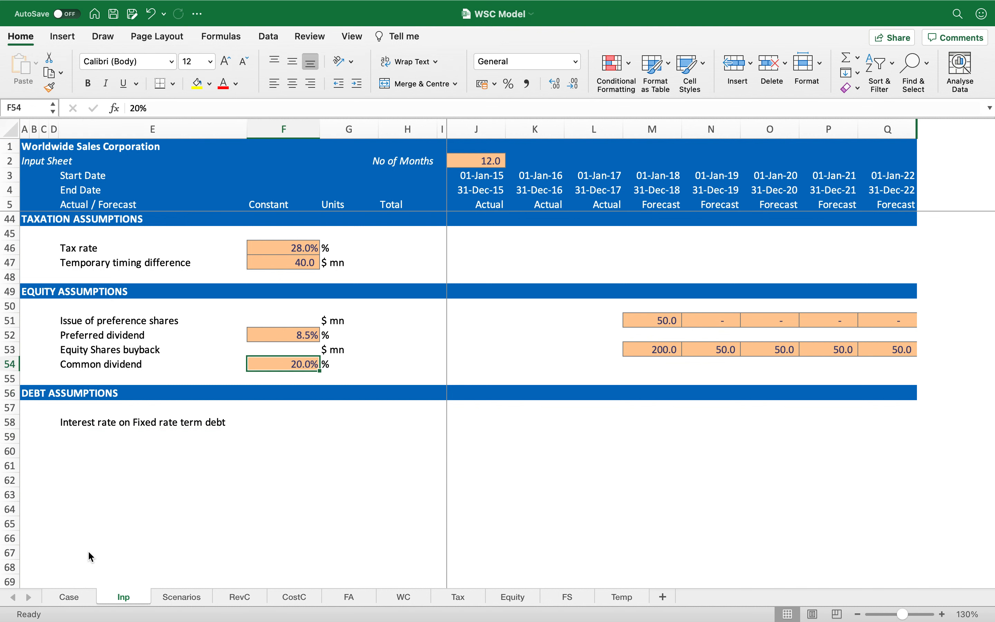
key(cmd+c)
key(Down)
key(Down)
key(Down)
key(Down)
key(Return)
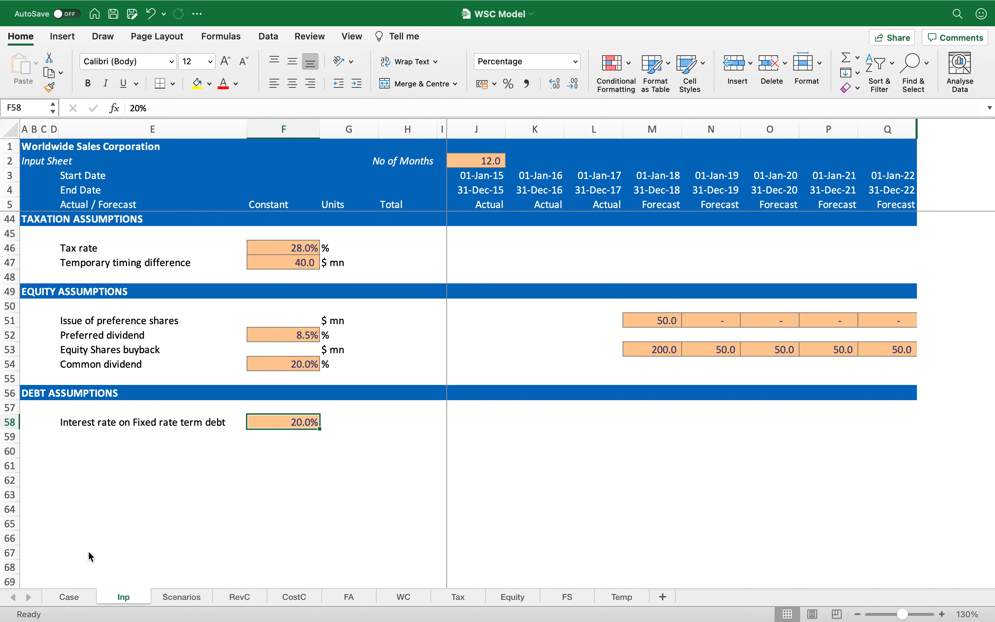
Set the fixed rate term debt interest rate to 3.1% and enter % as its unit.
text(3.1)
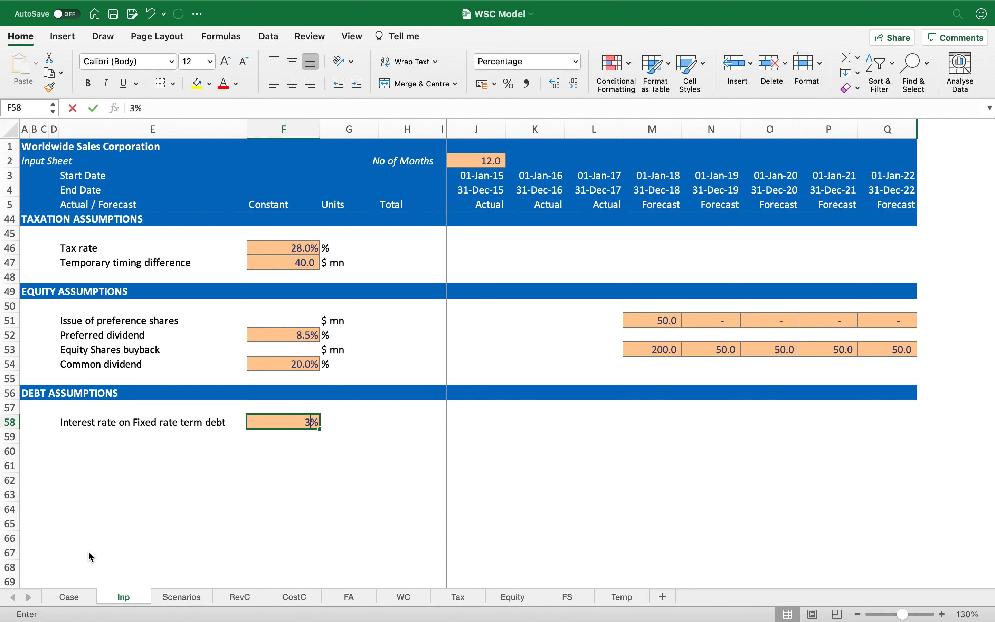
key(Return)
key(Up)
key(Tab)
text(%)
key(Return)
Label cell E59 as "Interest rate on Revolver".
key(Left)
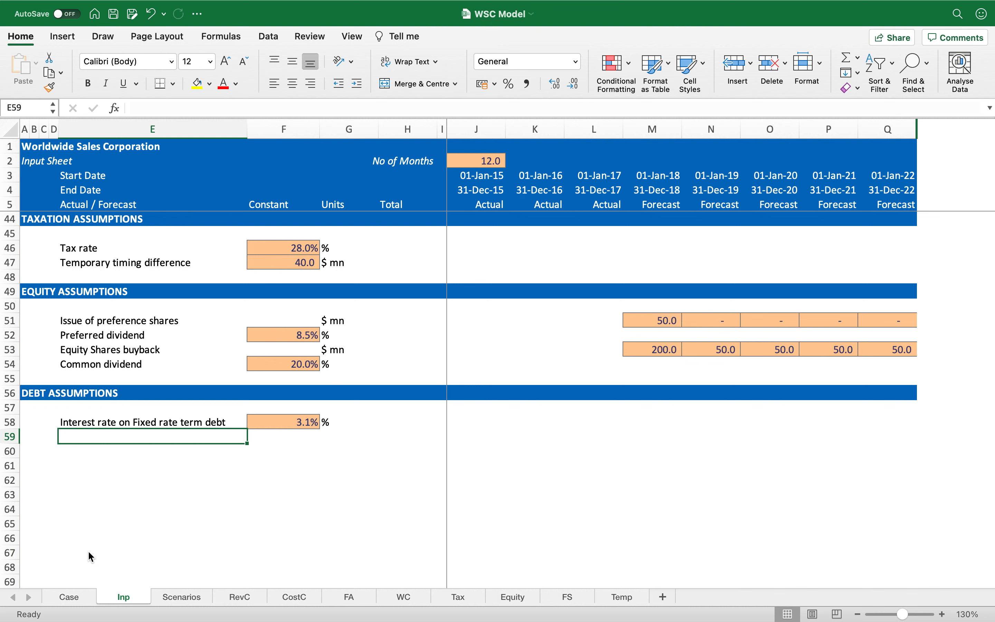
text(Interest rate on Fixed rate)
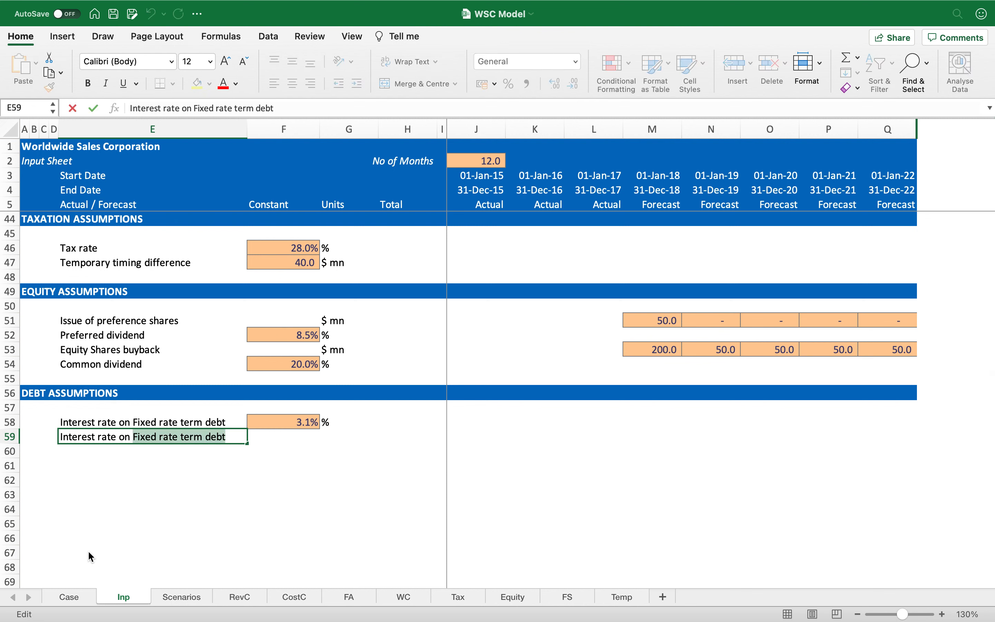
key(BackSpace)
key(BackSpace)
key(BackSpace)
key(BackSpace)
key(BackSpace)
key(BackSpace)
key(BackSpace)
key(BackSpace)
key(BackSpace)
key(BackSpace)
key(BackSpace)
key(BackSpace)
text(Revolver)
key(Return)
Fill the fixed rate debt's 3.1% rate and % unit down into the Revolver row.
key(Up)
key(Right)
key(ctrl+d)
key(Right)
key(ctrl+d)
Add the subheading "Interest rate on variable rate debt" in E60 and make it italic.
key(Left)
key(Left)
key(Down)
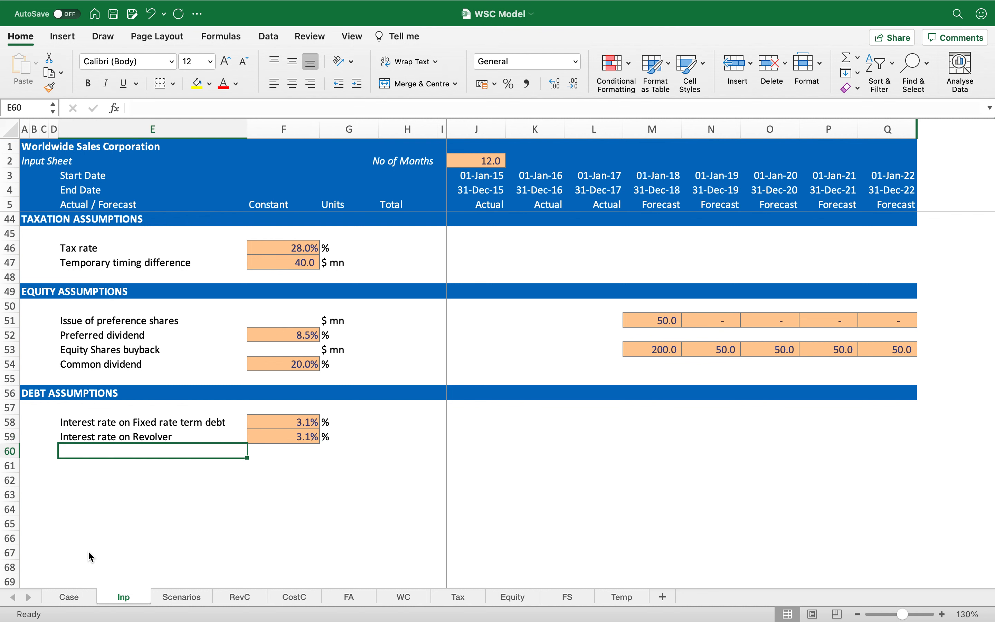
text(Interest rate on variable )
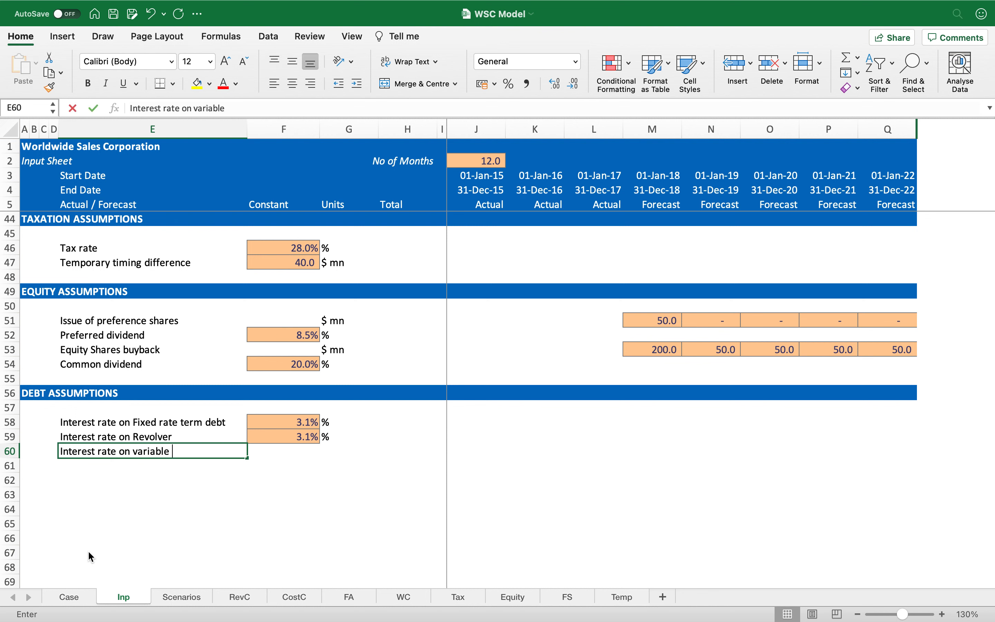
text(rate )
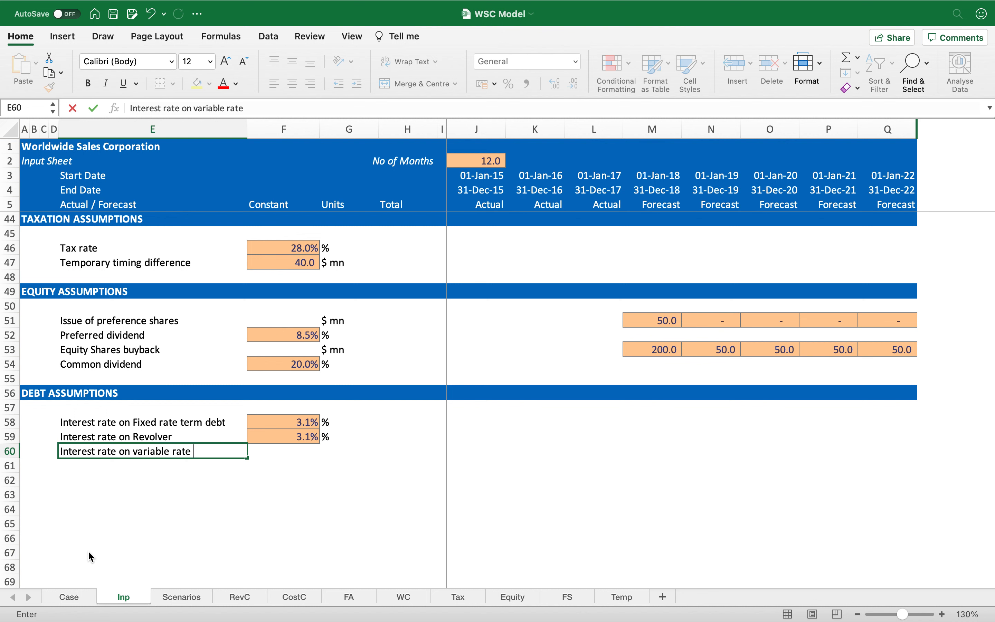
text(debt)
key(Return)
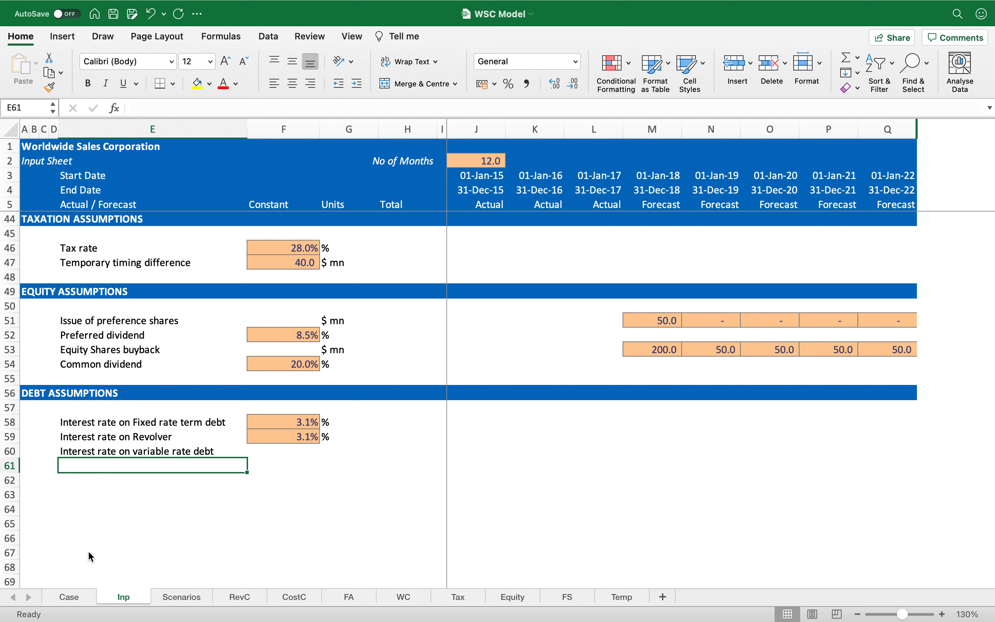
key(Up)
key(shift+Right)
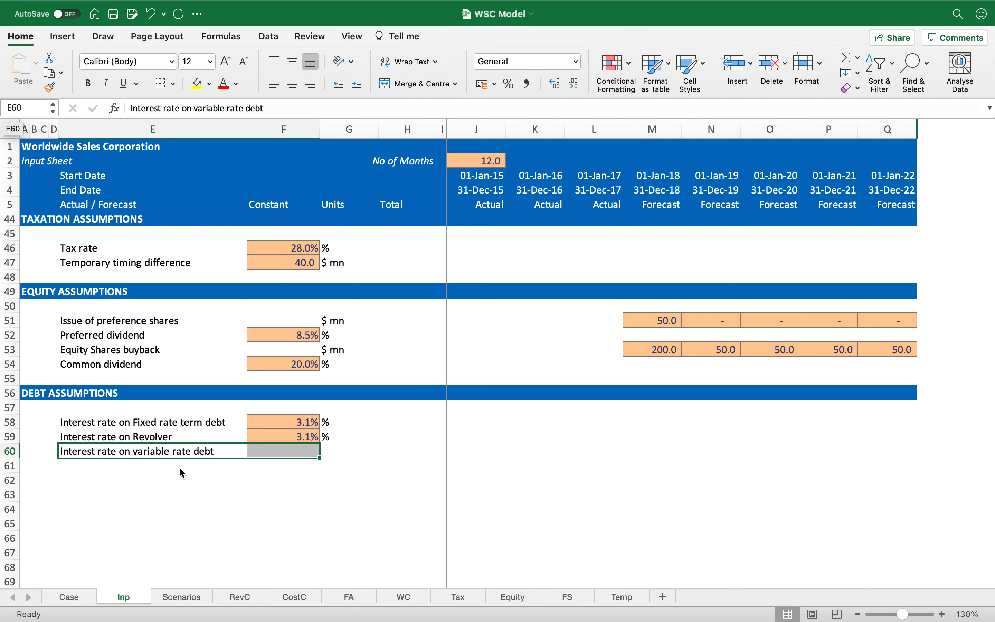
key(super+i)
Add a LIBOR row in row 61, reusing the Revolver rate's input cell format, with 1.1% and the unit %.
key(Down)
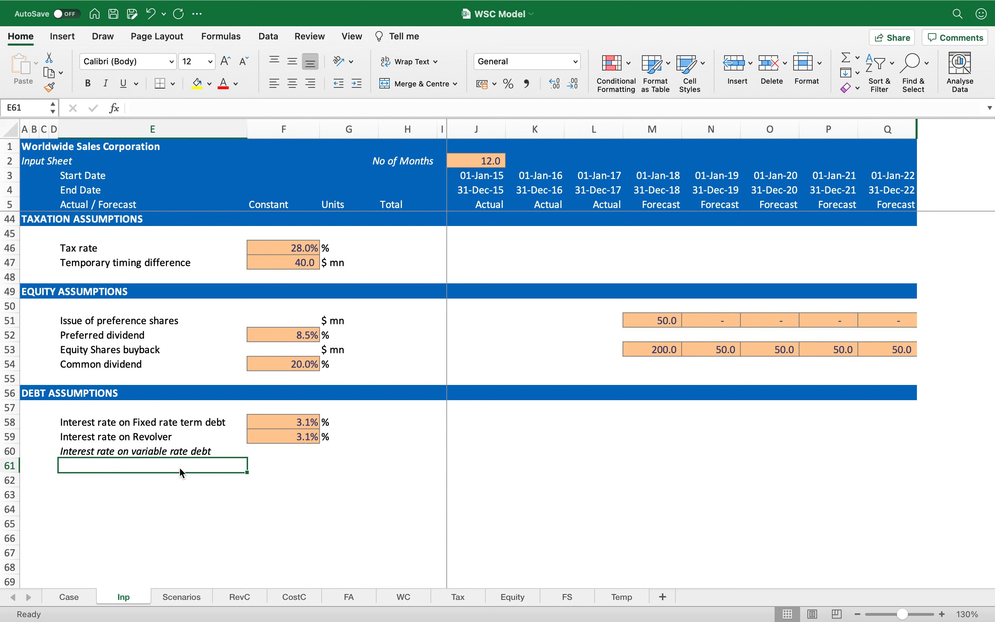
text(LIBOR)
key(Tab)
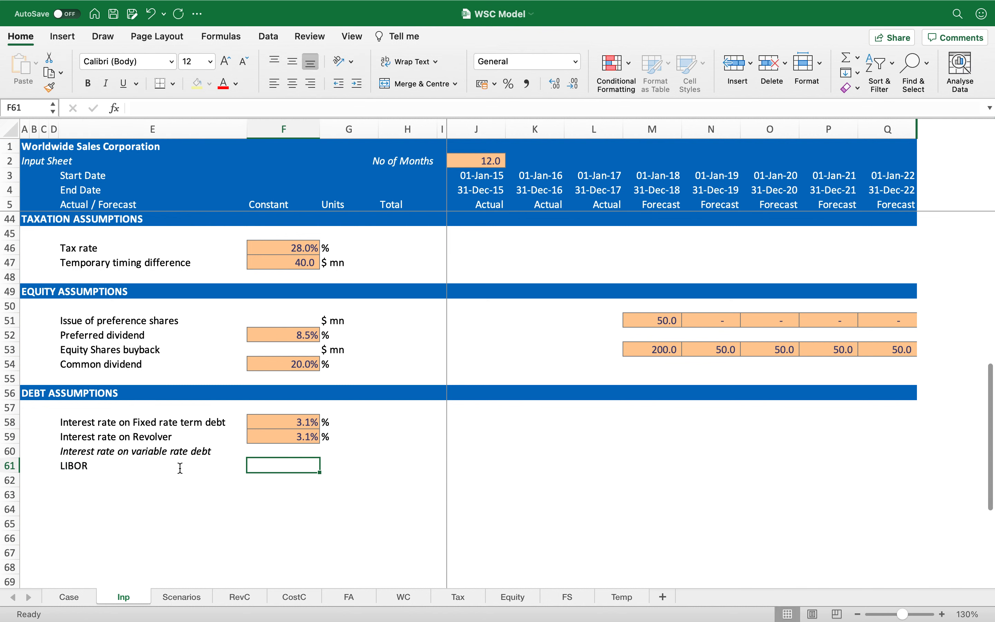
key(Up)
key(Up)
key(super+c)
key(Down)
key(Down)
key(Return)
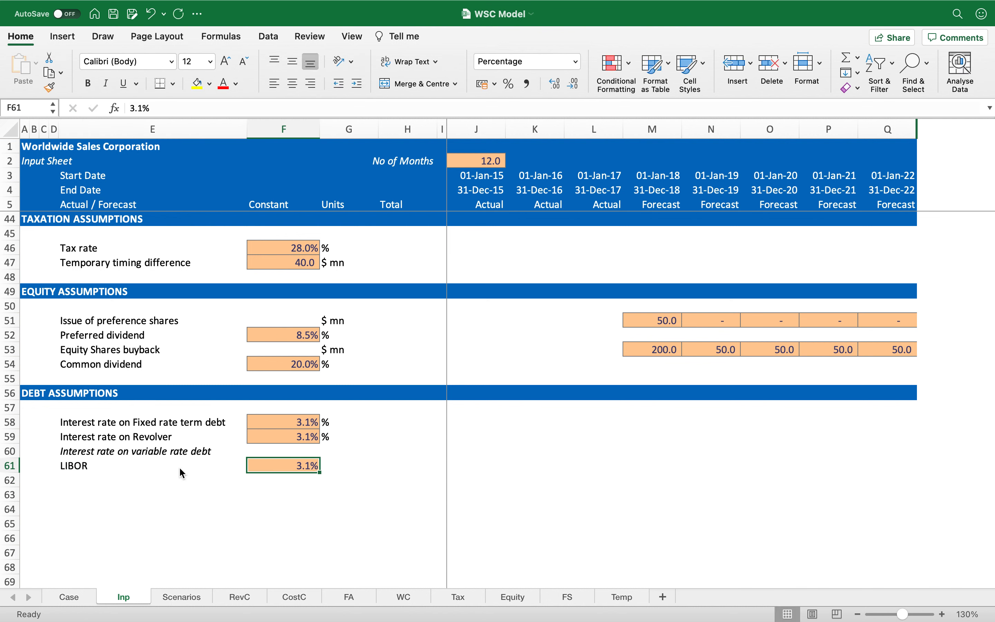
text(1.1)
key(Tab)
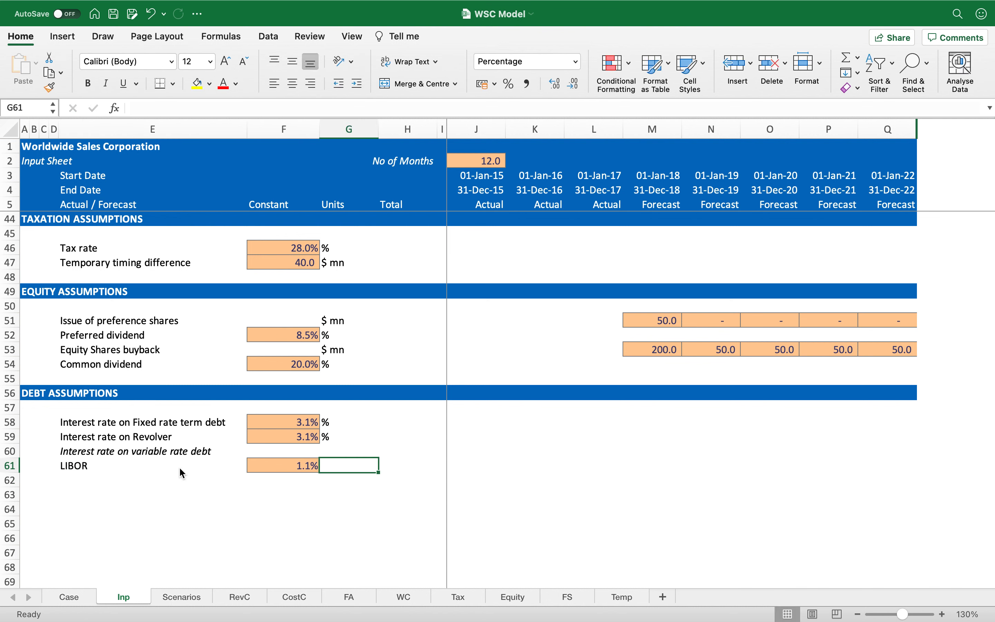
text(%)
key(Return)
Label cell E62, below LIBOR, as "Basis points to be added".
key(Left)
key(Left)
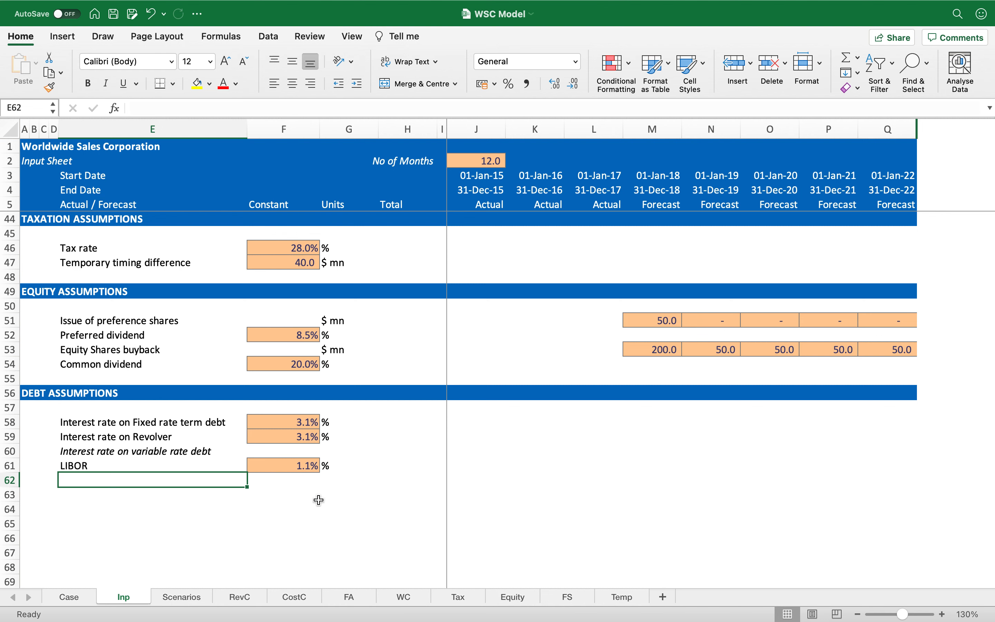
scroll(294, 488, down, 3)
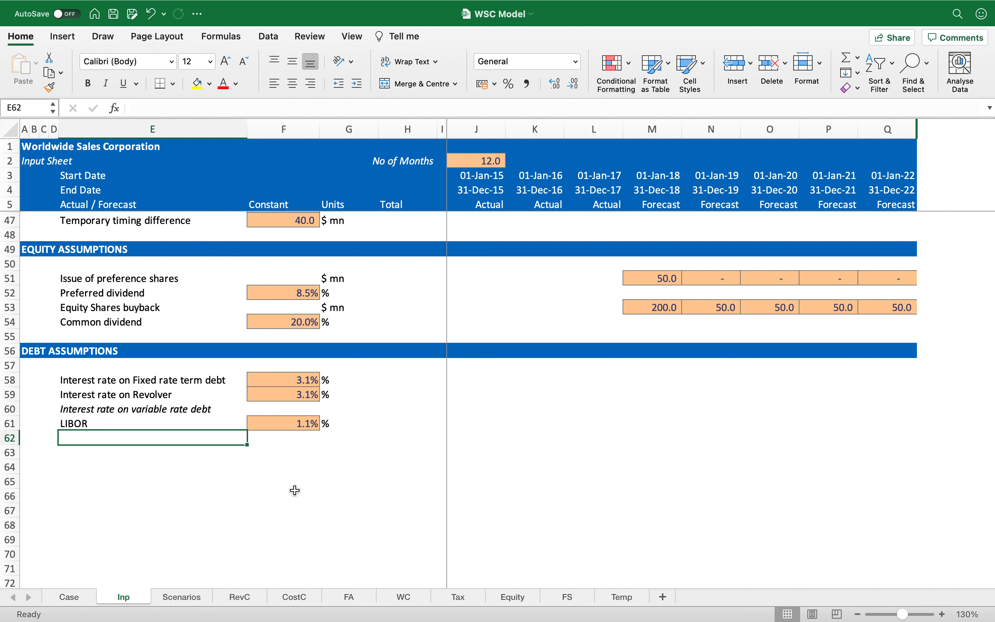
text(Additional )
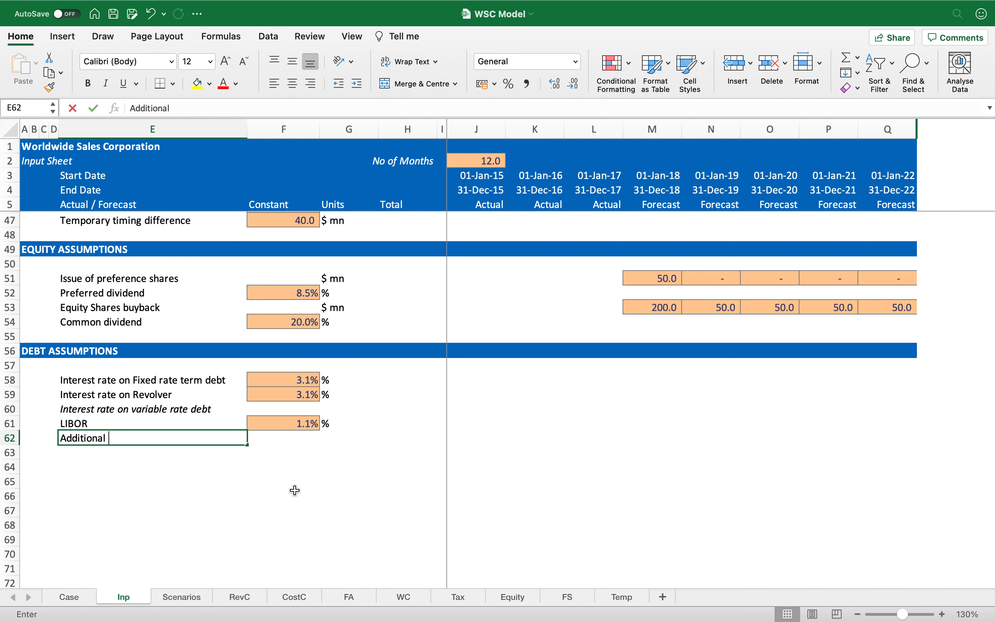
text(basispoin)
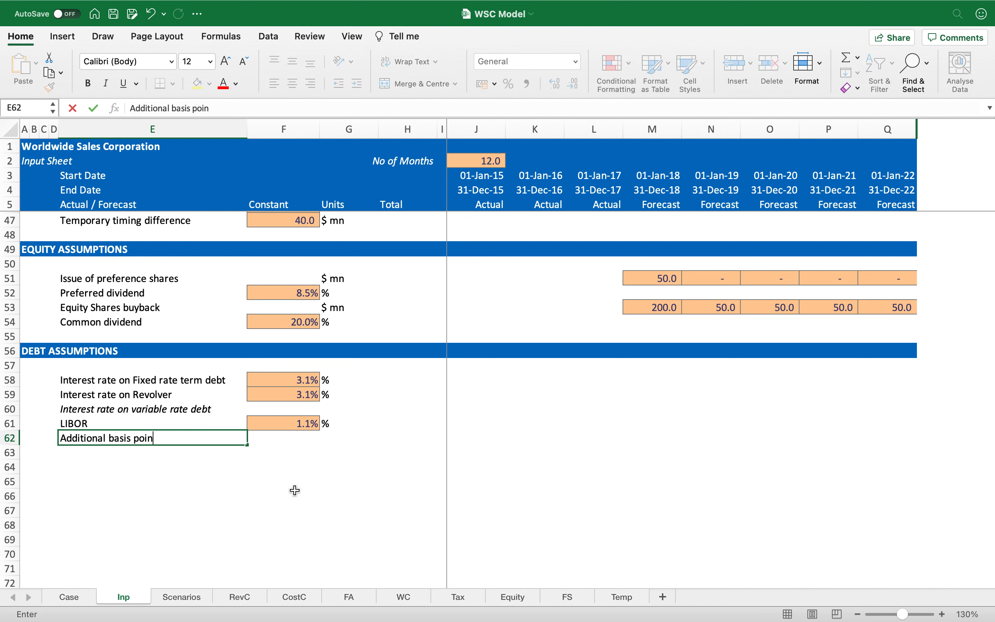
key(Escape)
text(Basis )
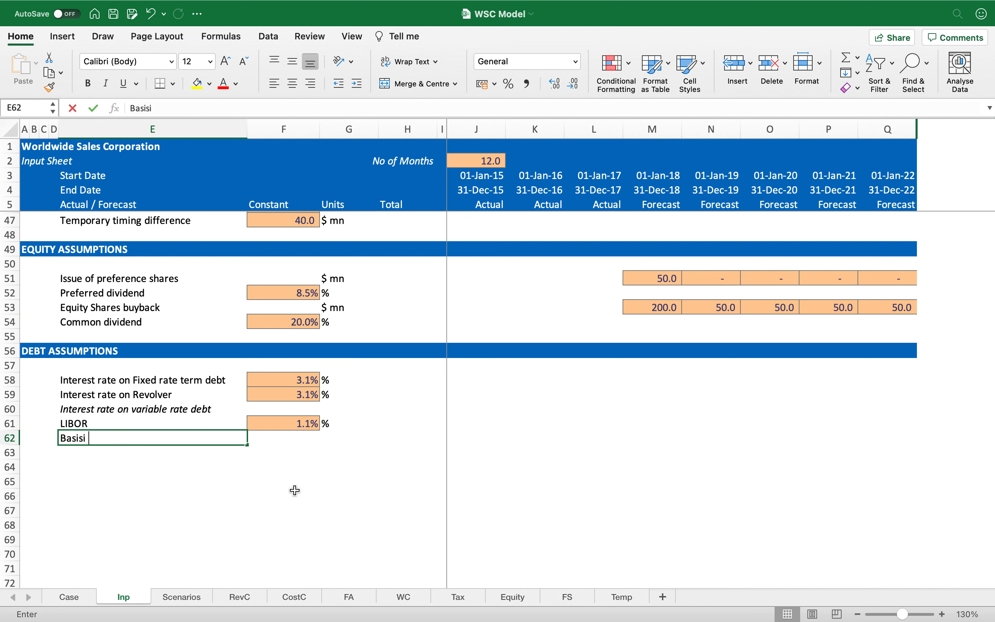
text(poin)
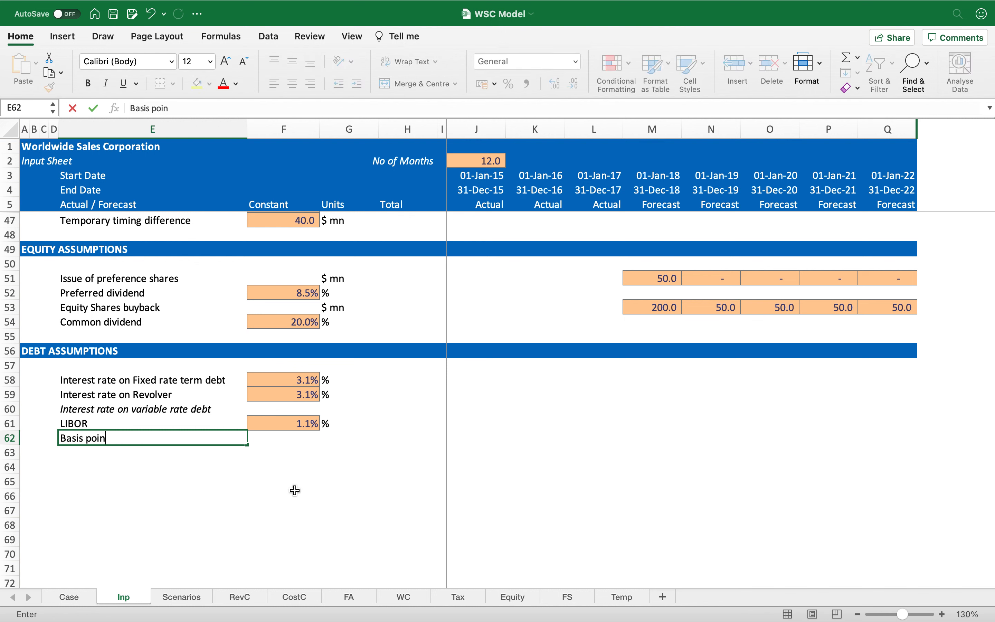
text(ts to be added)
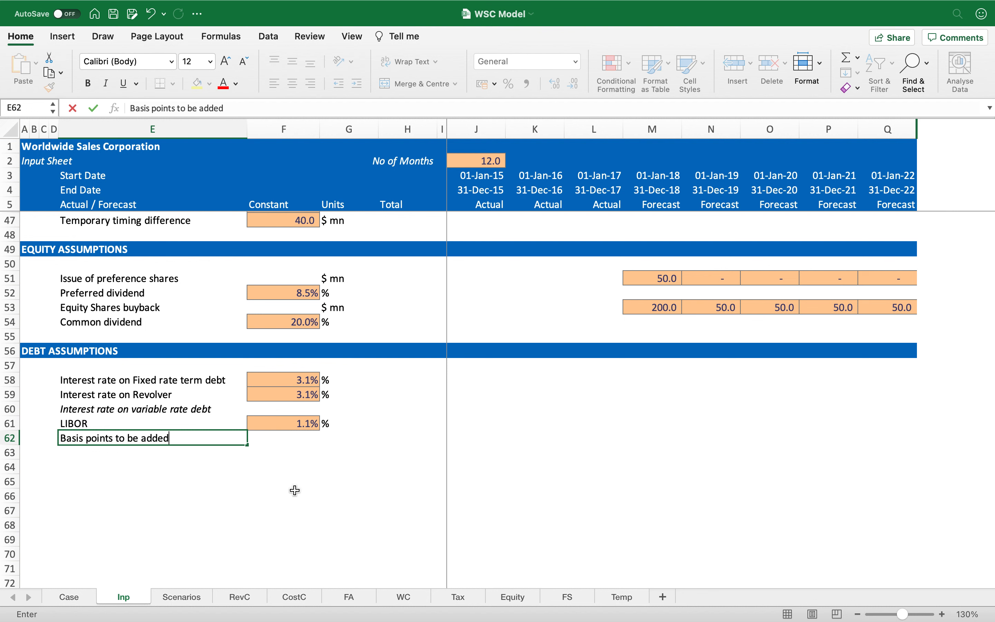
key(Tab)
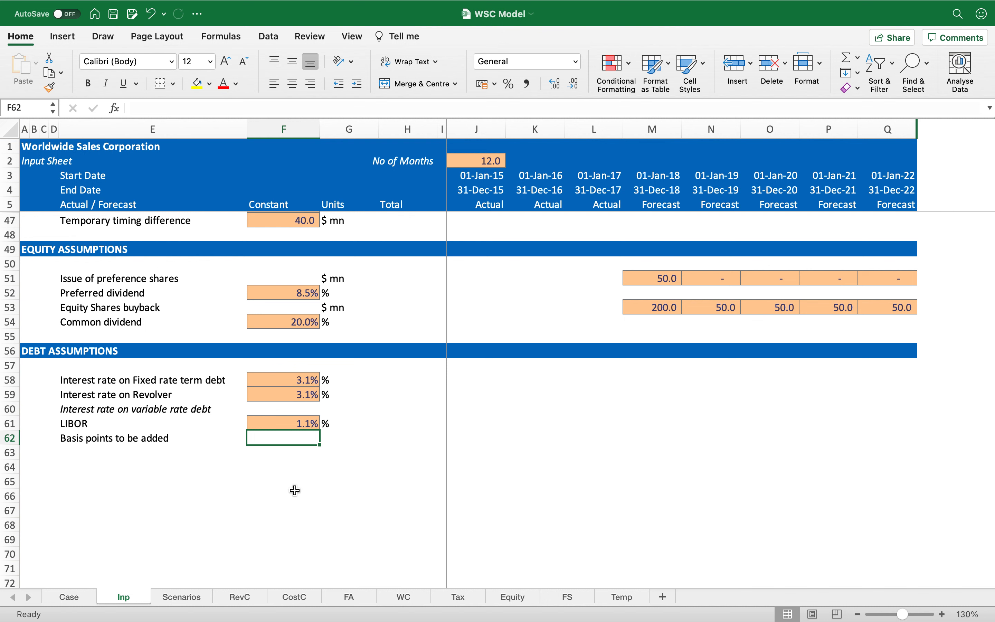
Fill the LIBOR row's input cell and % unit down into row 62 and set the basis points to 0.55%.
key(ctrl+d)
key(Right)
key(ctrl+d)
key(Left)
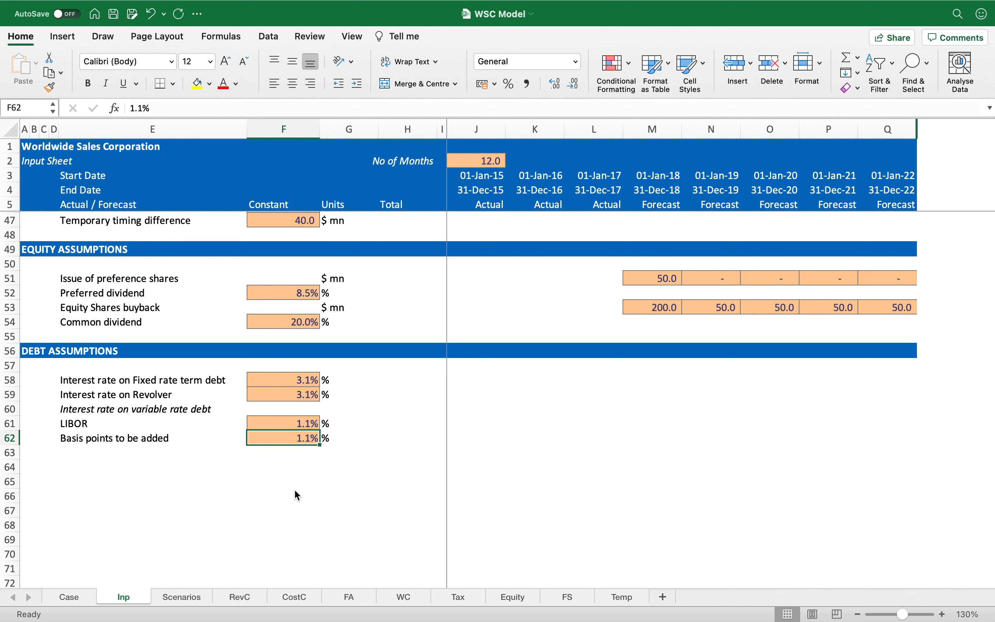
text(0.55)
key(Return)
Calculate the variable rate debt's interest rate in F60 as =SUM(F61:F62).
key(Up)
key(Up)
key(Up)
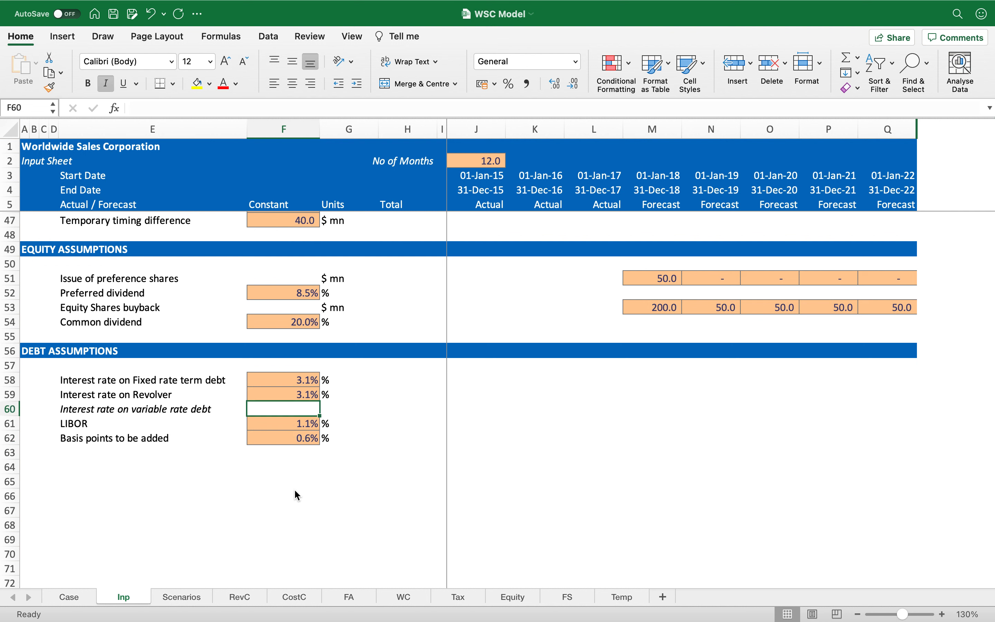
key(Left)
key(Right)
text(=SUM()
key(Down)
key(shift+Down)
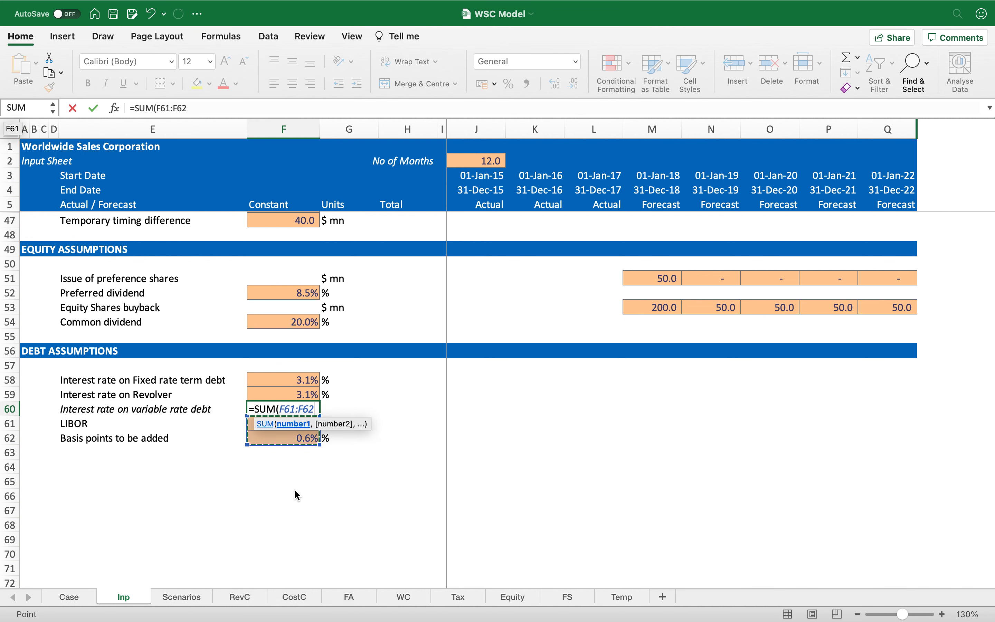
text())
key(Return)
key(Up)
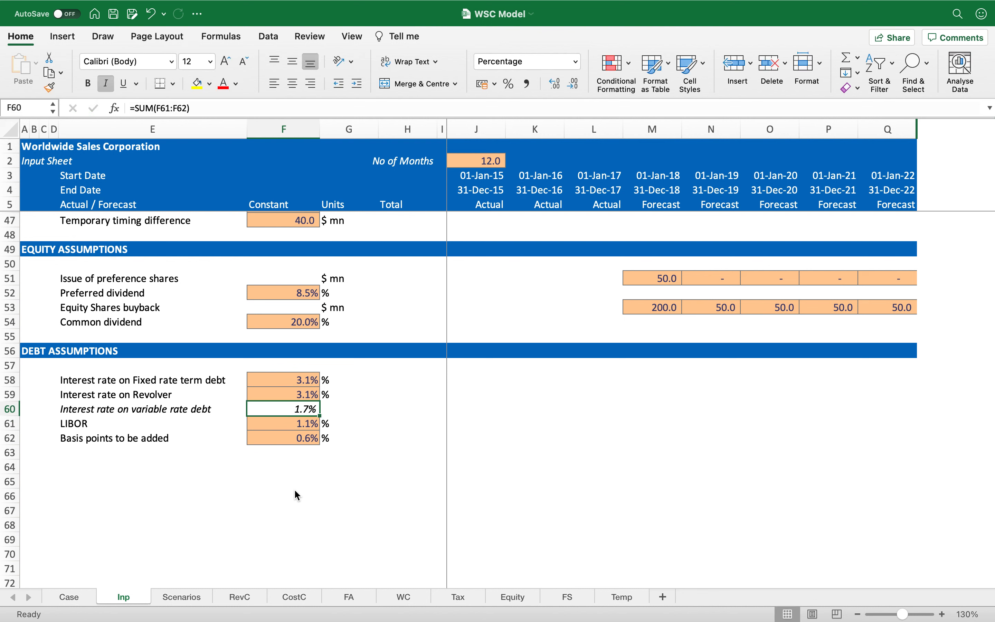
Insert a blank row above the "Interest rate on variable rate debt" row.
key(Left)
key(Left)
key(Left)
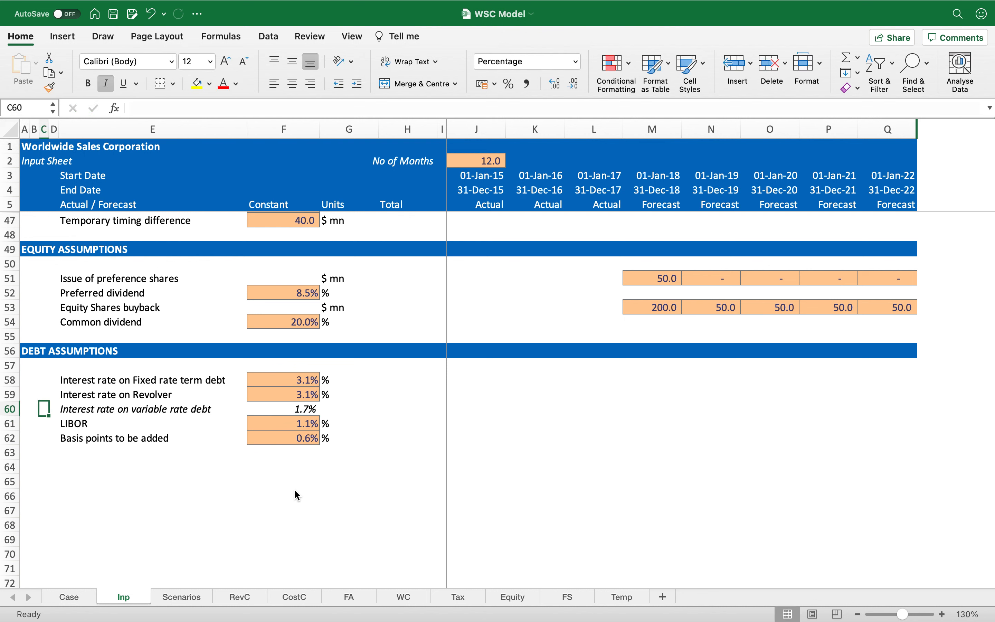
key(Right)
key(Right)
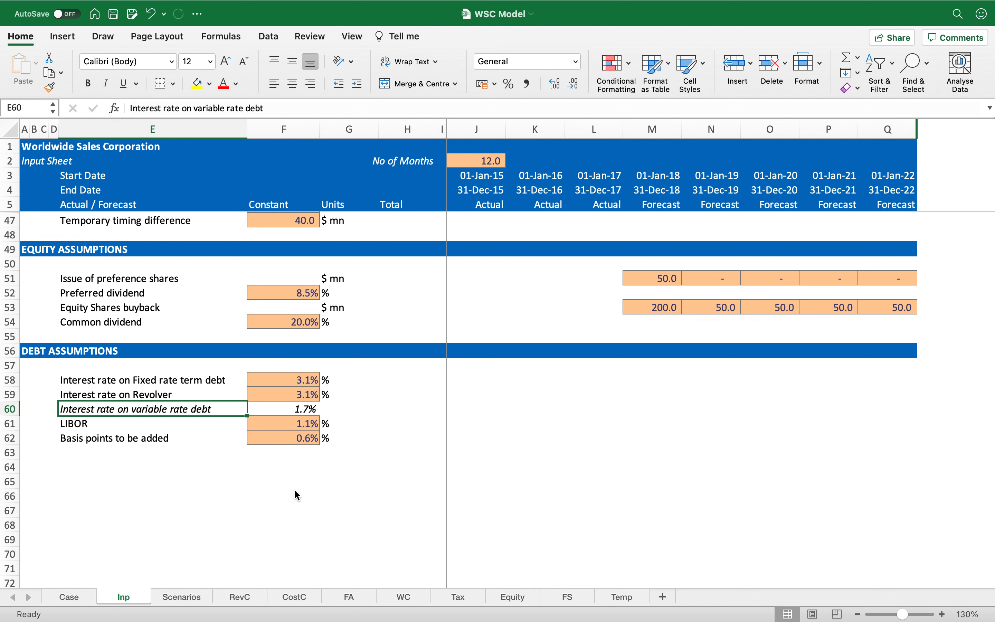
key(shift+space)
key(ctrl+shift+equal)
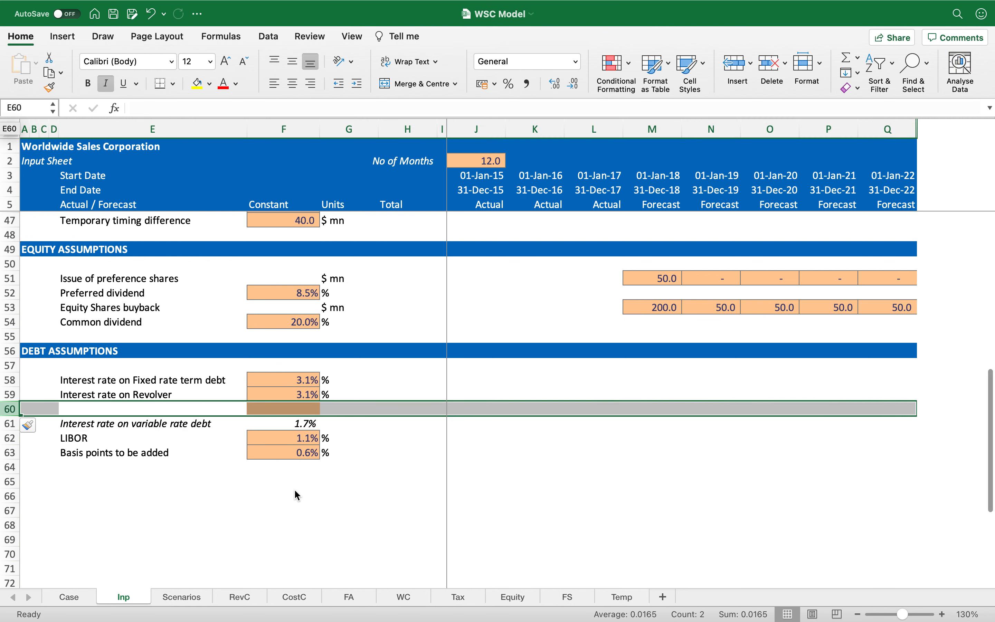
Clear the input cell formatting from F60 by pasting the plain blank cell G60 over it.
key(Right)
key(Right)
key(super+c)
key(Left)
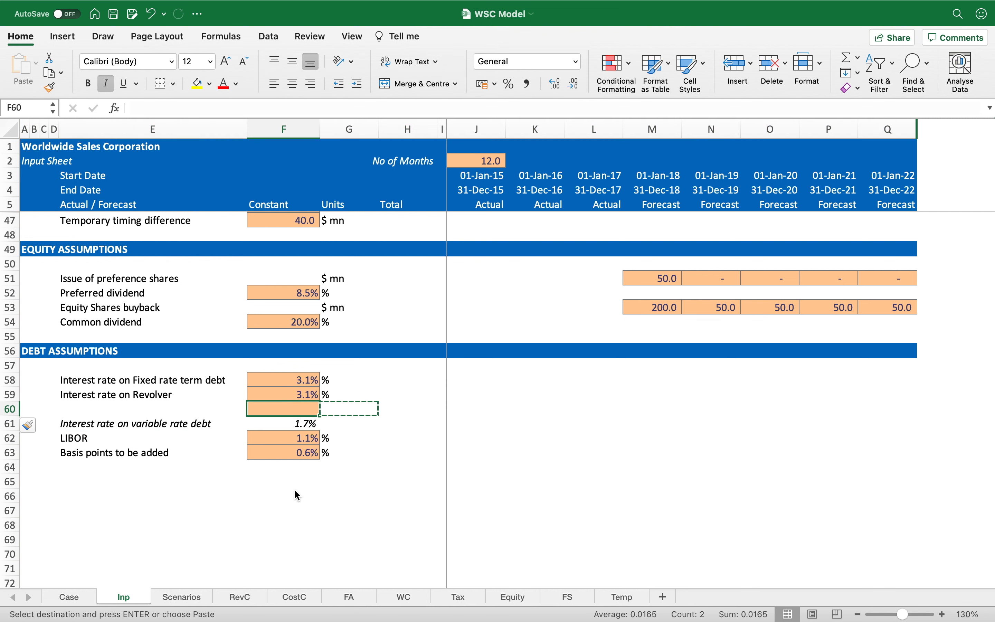
key(Return)
Label cell E65 as "Interest rate - Excess cash", leaving row 64 blank.
key(Left)
key(Left)
key(Down)
key(Down)
key(Down)
key(Down)
key(Right)
key(Down)
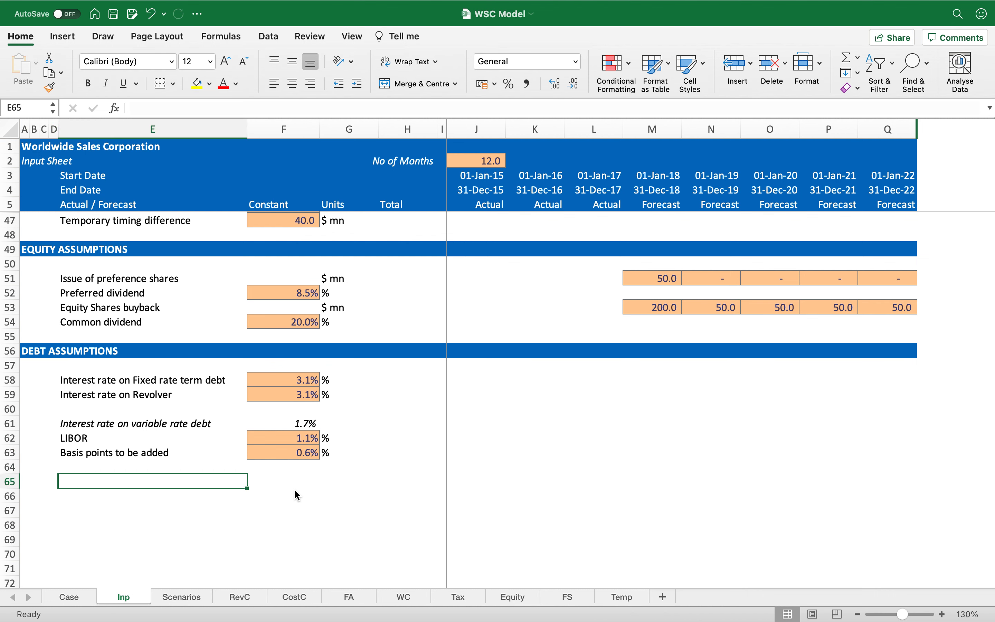
scroll(295, 490, down, 2)
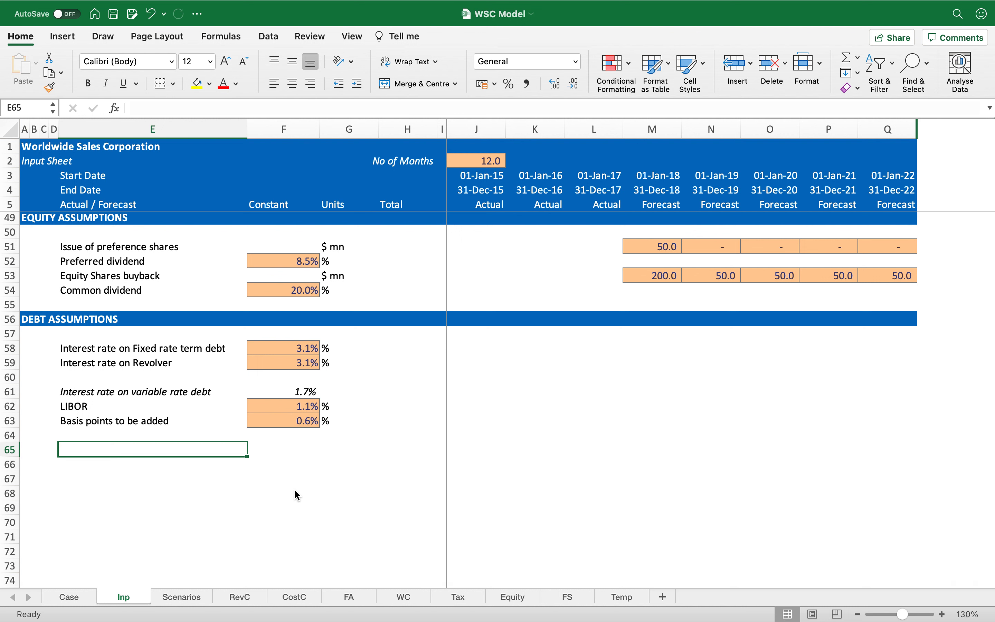
text(Interest rate - )
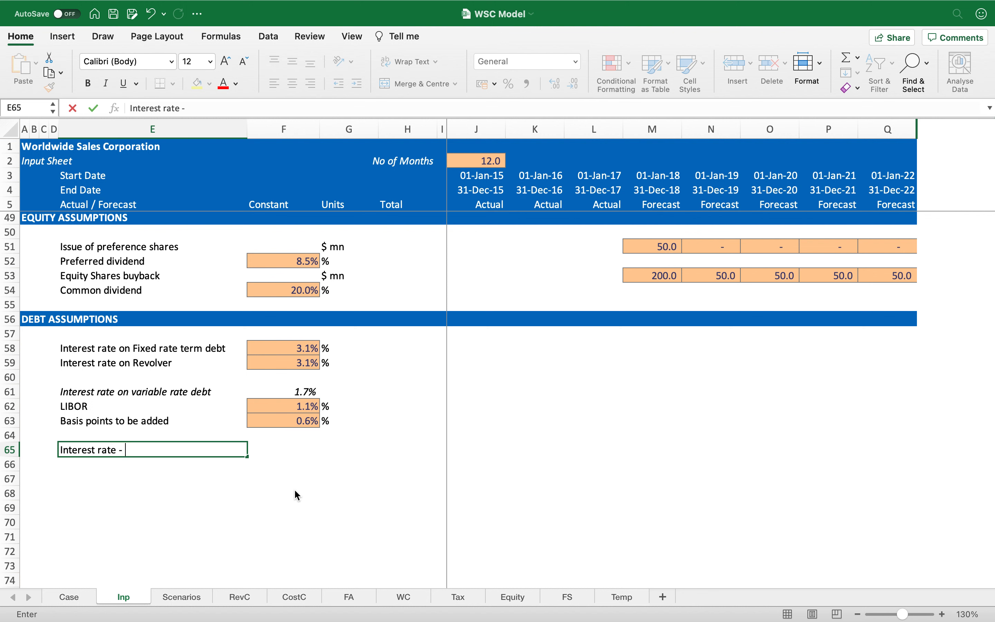
text(Excess cash)
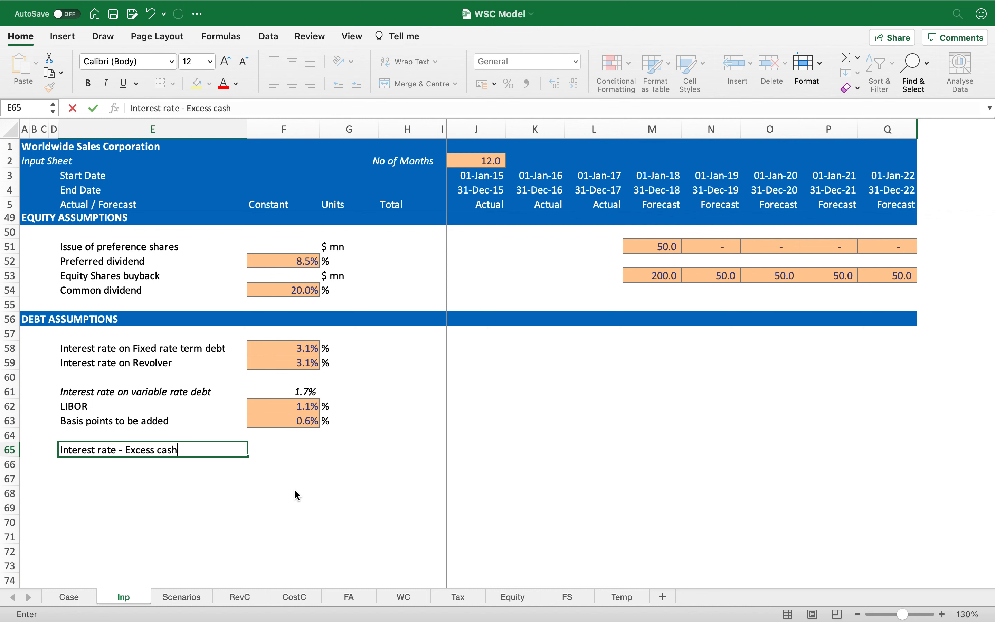
key(Tab)
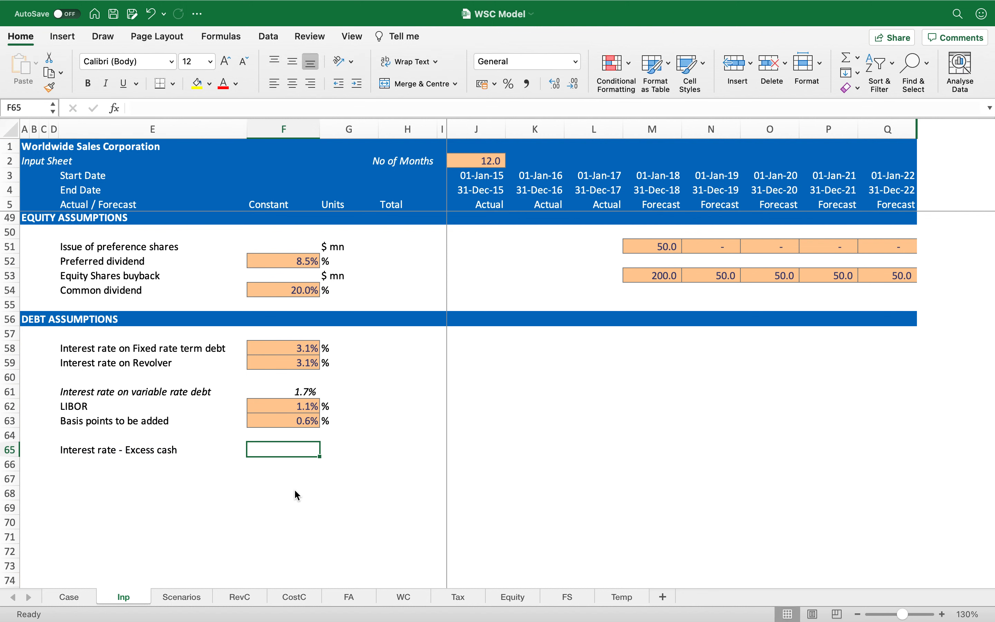
Copy the basis points input cell and % unit to the excess cash row and set its rate to 1%.
key(Up)
key(Up)
key(shift+Right)
key(ctrl+c)
key(Down)
key(Down)
key(Return)
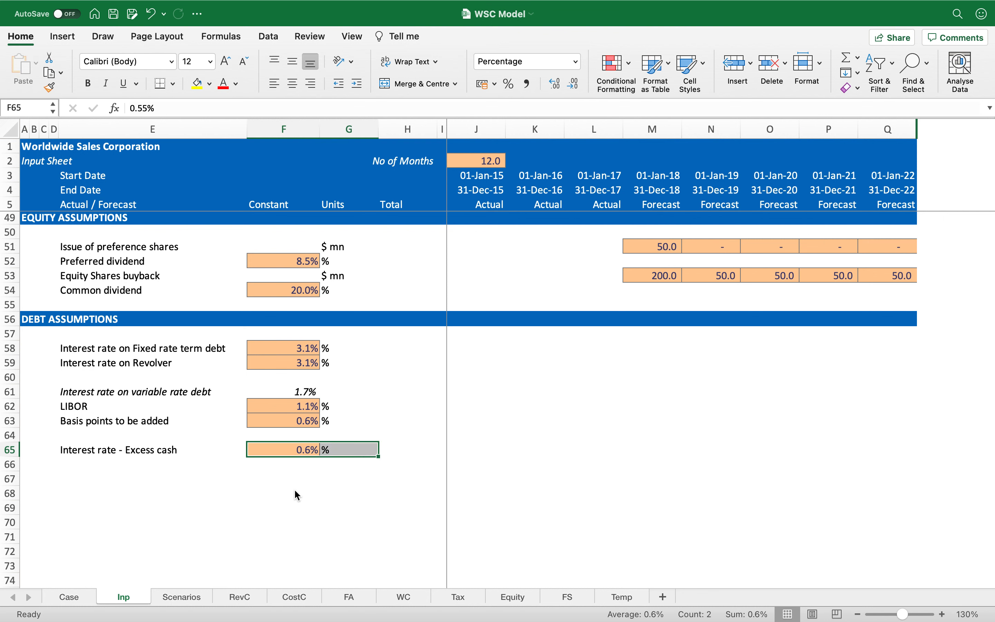
text(1)
key(Return)
Label cell E66 as "Amortisation of fixed rate term debt".
key(Left)
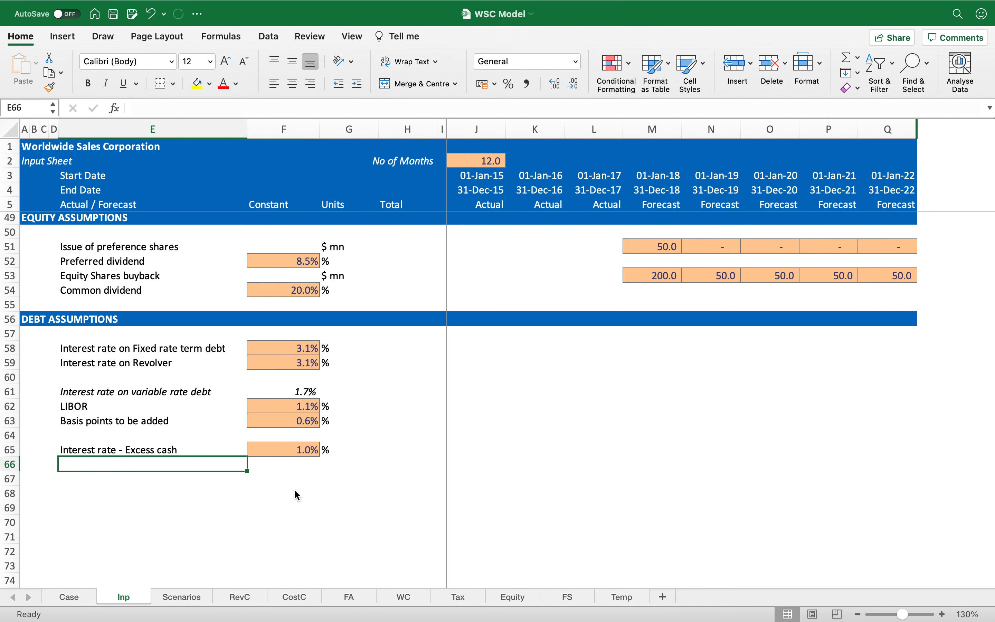
text(Amortisation of )
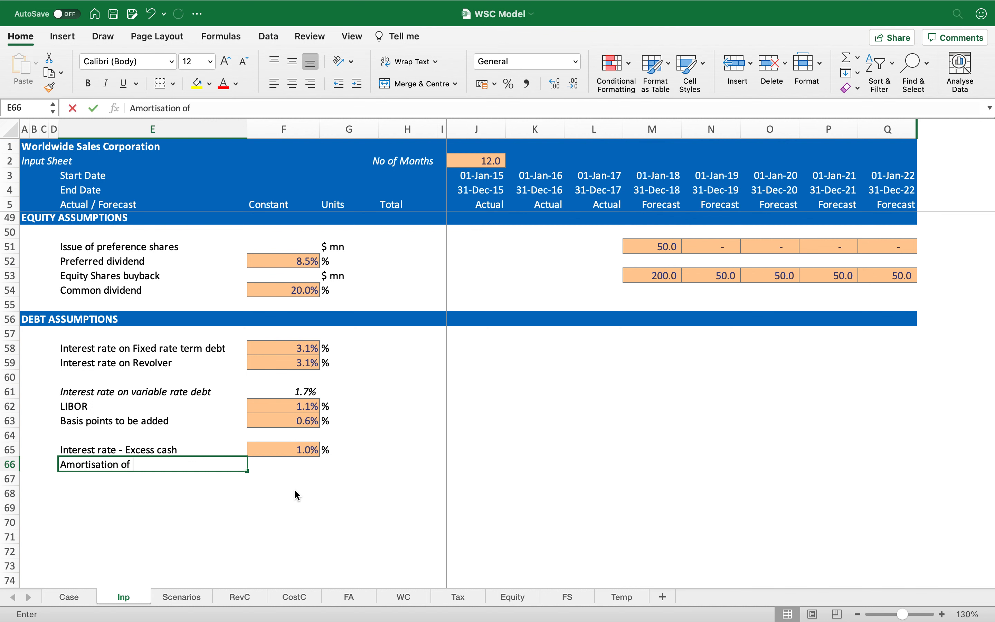
text(fi)
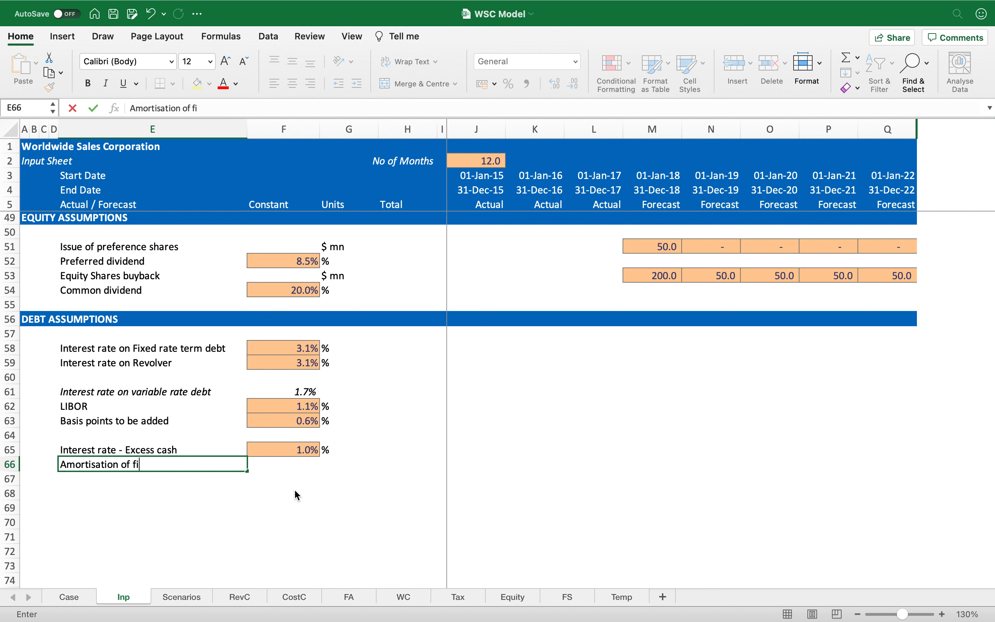
text(xed rate term debt)
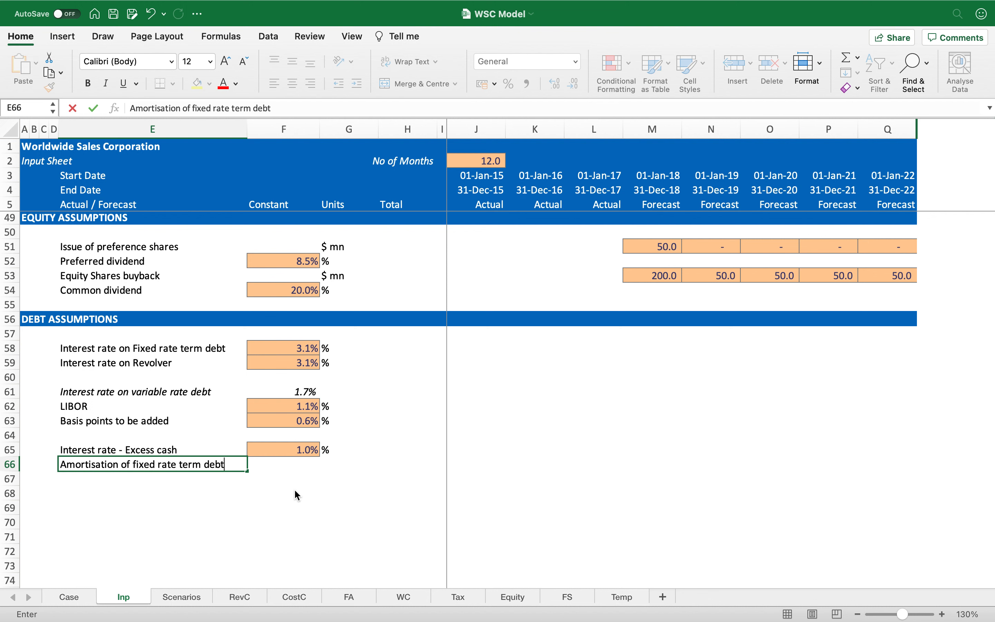
key(Return)
key(Up)
key(Right)
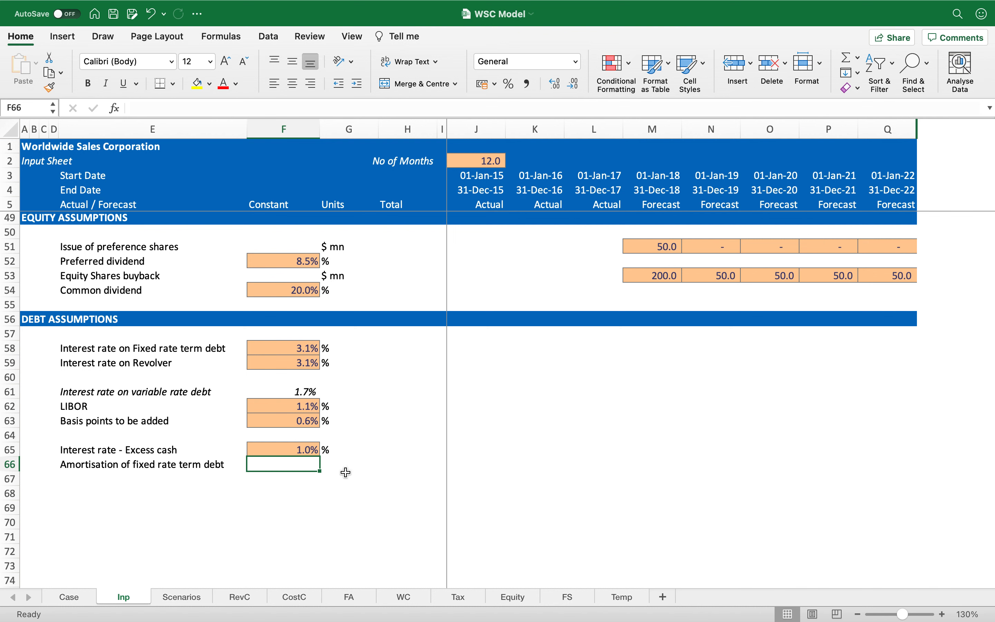
Copy the 200.0 equity shares buyback input from M53 into F66 and enter the unit "$ mn >> untill repaid" in G66.
click(670, 275)
key(super+c)
click(296, 467)
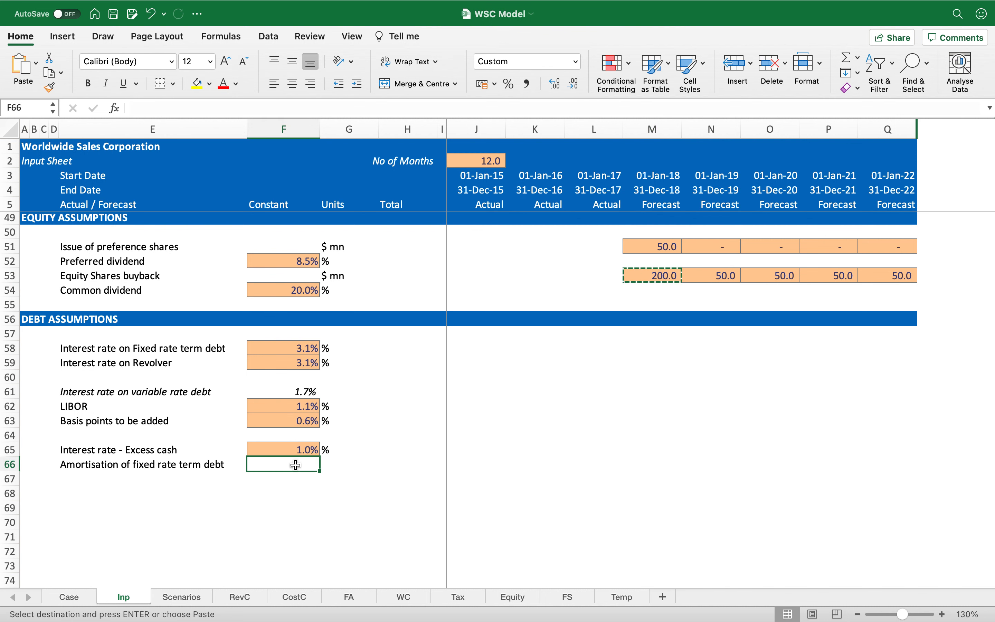
key(super+v)
key(Right)
text($ )
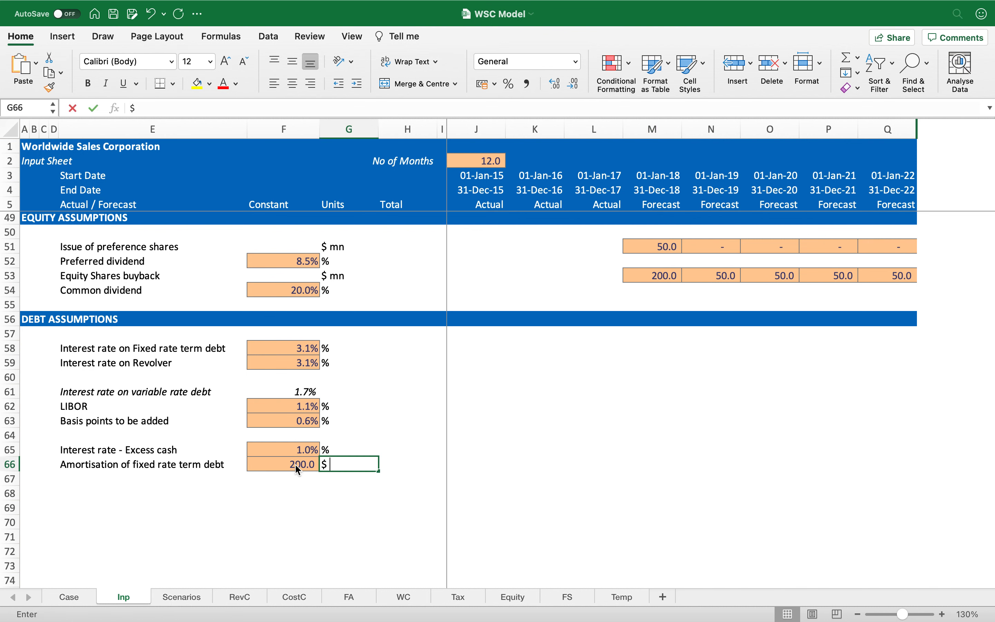
text(mn >> untill repaid)
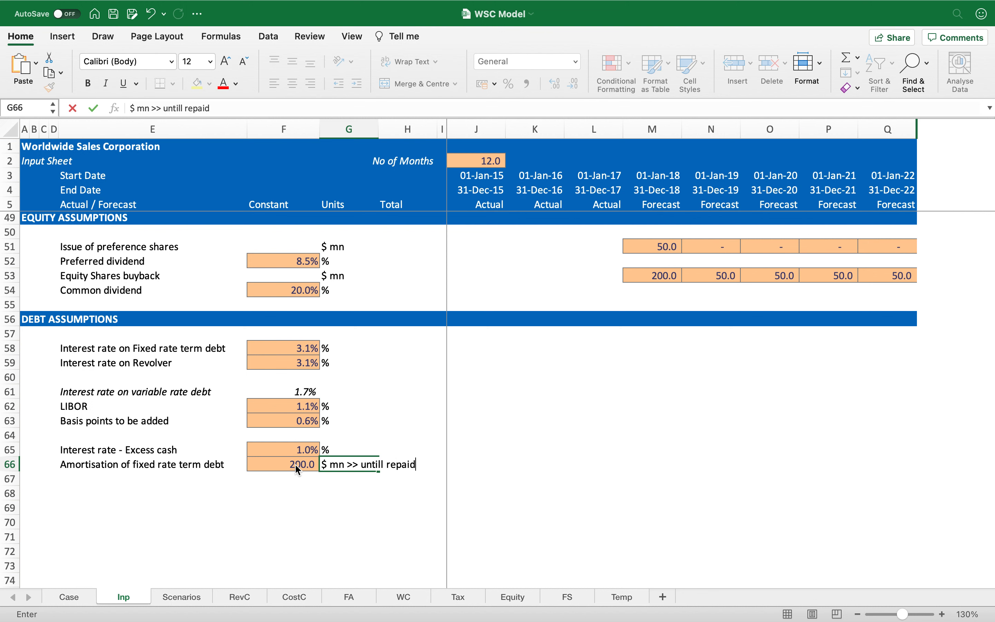
key(Return)
Label cell E67 as "Amortisation of variable rate term debt".
key(Left)
key(Left)
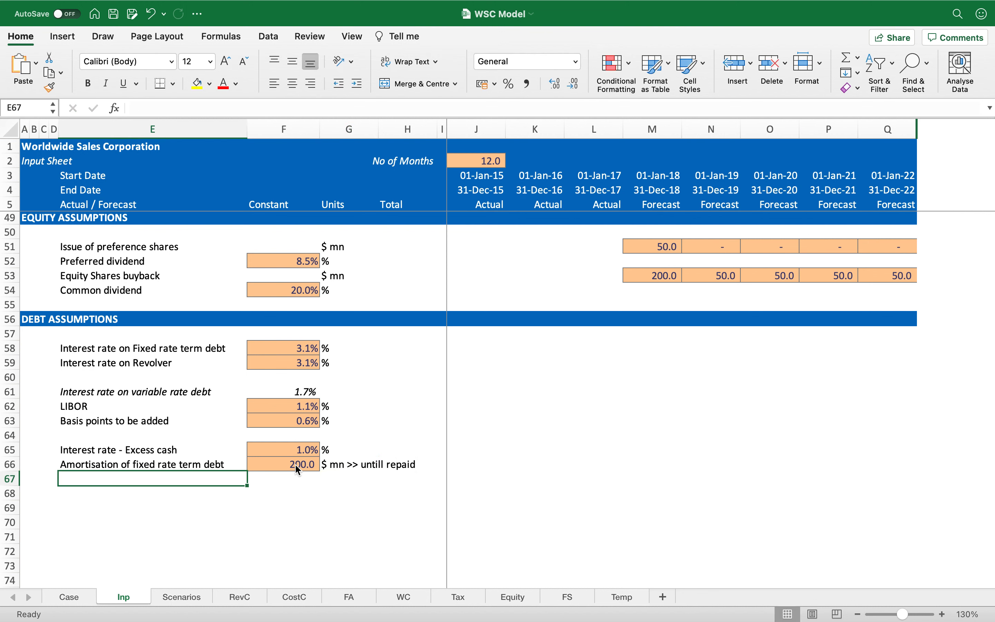
text(A)
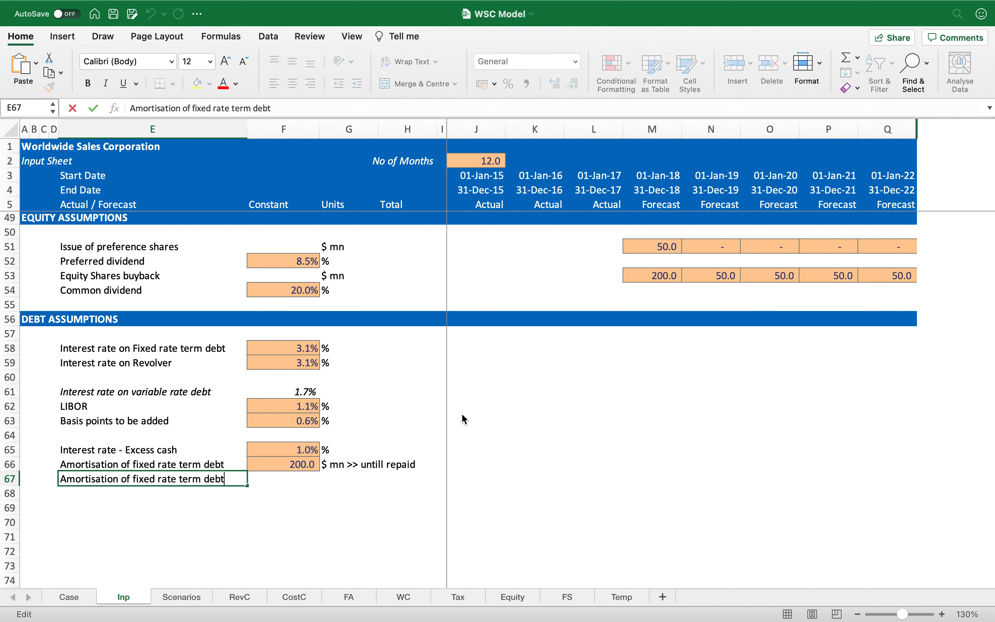
key(alt+shift+Left)
text(variable)
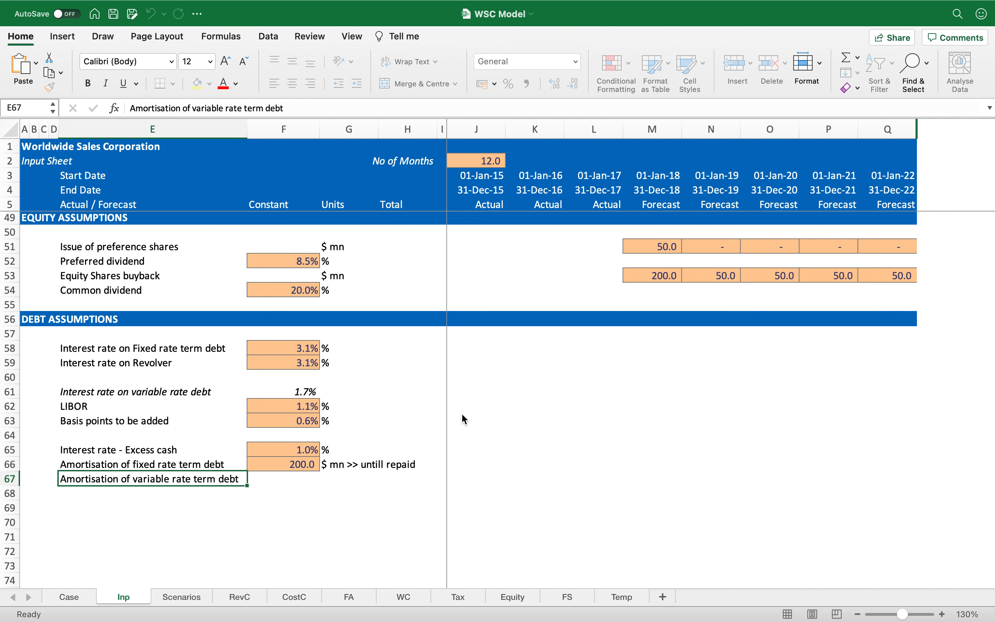
key(Tab)
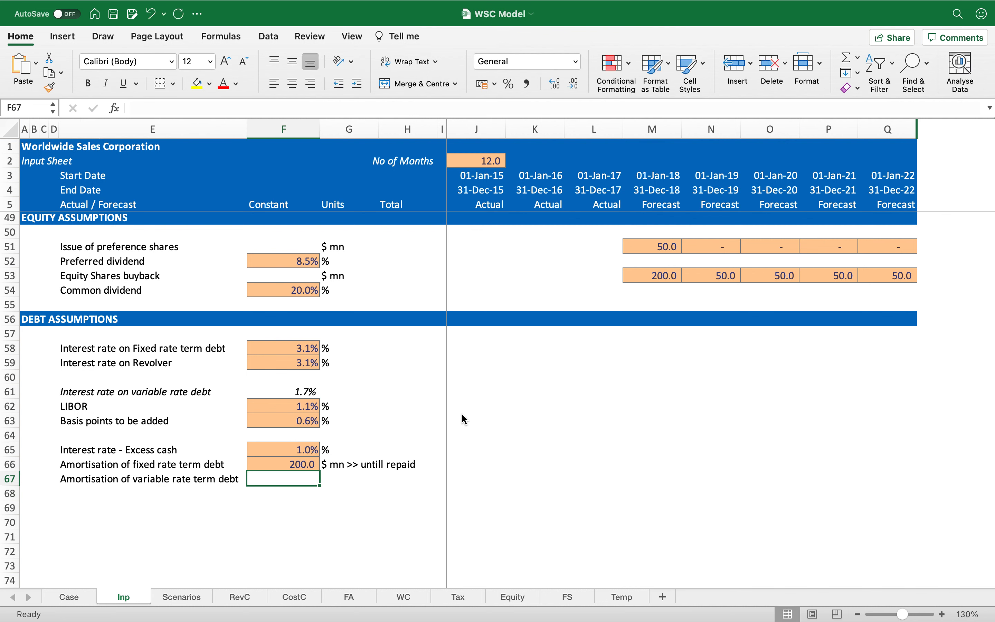
Fill the fixed rate amortisation's input format and unit down into row 67, setting the variable rate amortisation to 30.
key(ctrl+d)
text(30)
key(Tab)
key(ctrl+d)
key(shift+Tab)
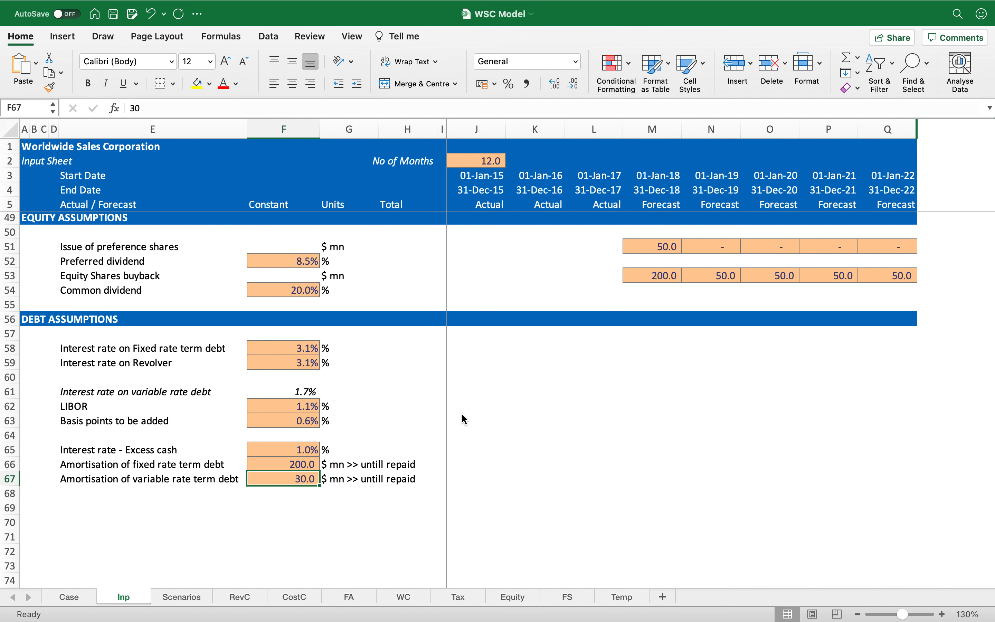
key(Left)
key(Left)
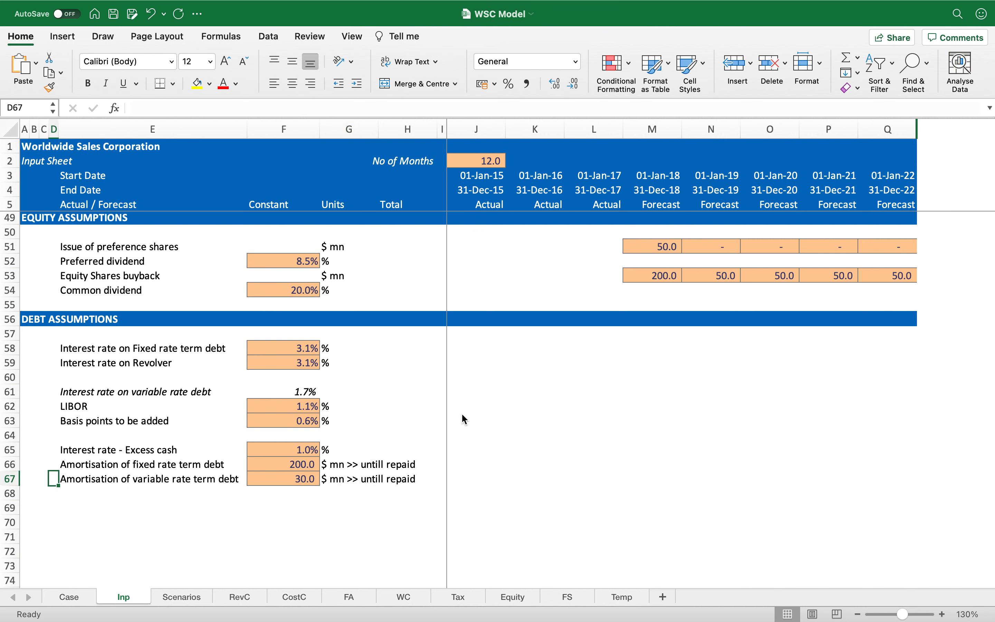
key(Left)
key(Left)
key(Left)
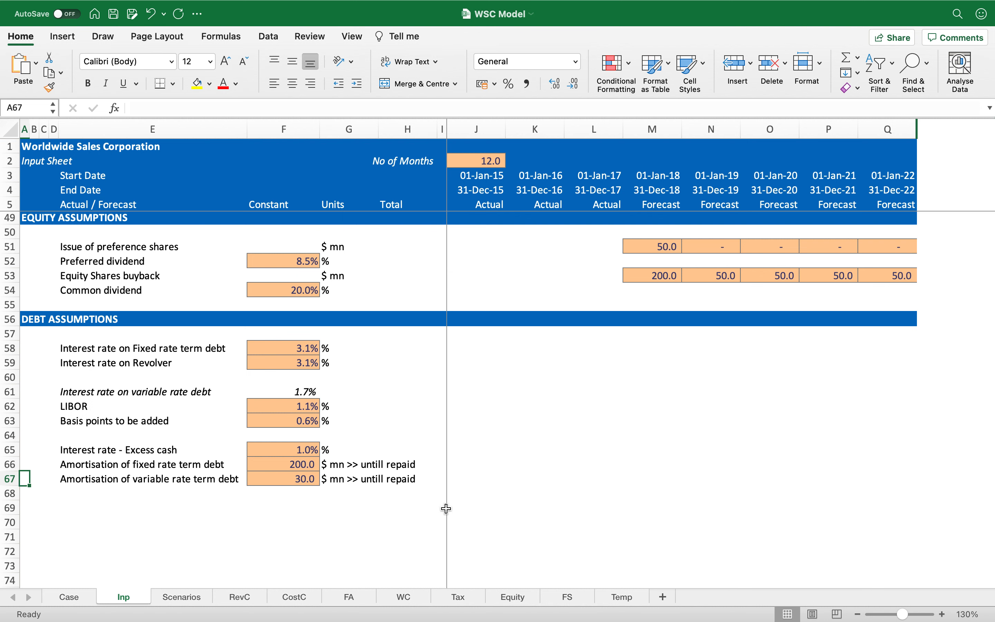
Duplicate the Temp sheet between the Equity and FS sheets and rename the copy as "Debt".
click(622, 596)
drag(625, 598, 557, 594)
double_click(562, 596)
text(Debt)
key(Return)
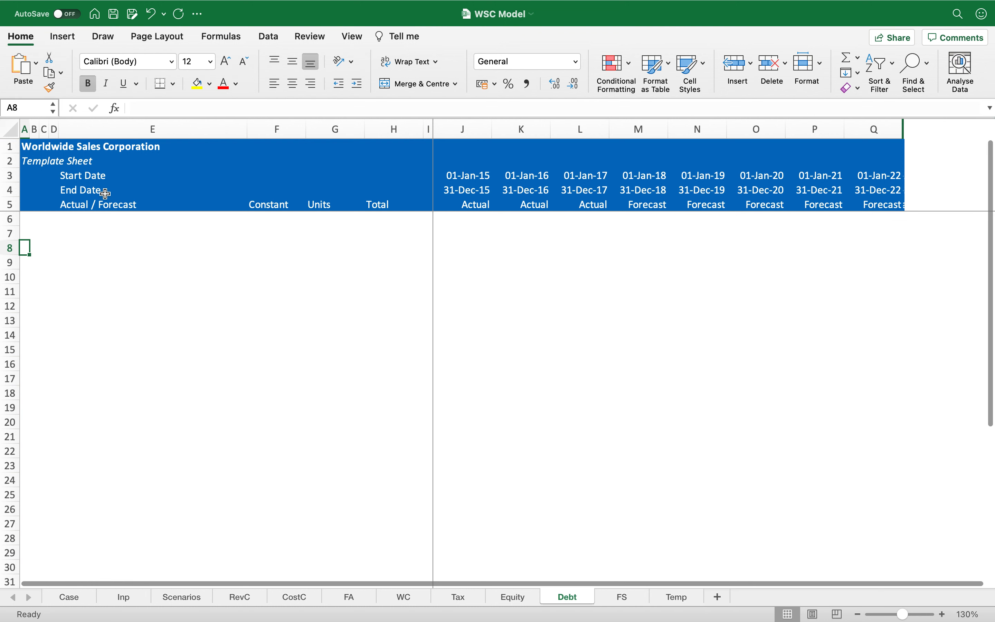
Change the Debt sheet's subtitle in A2 to "Debt Schedule".
click(33, 160)
click(26, 161)
text(De)
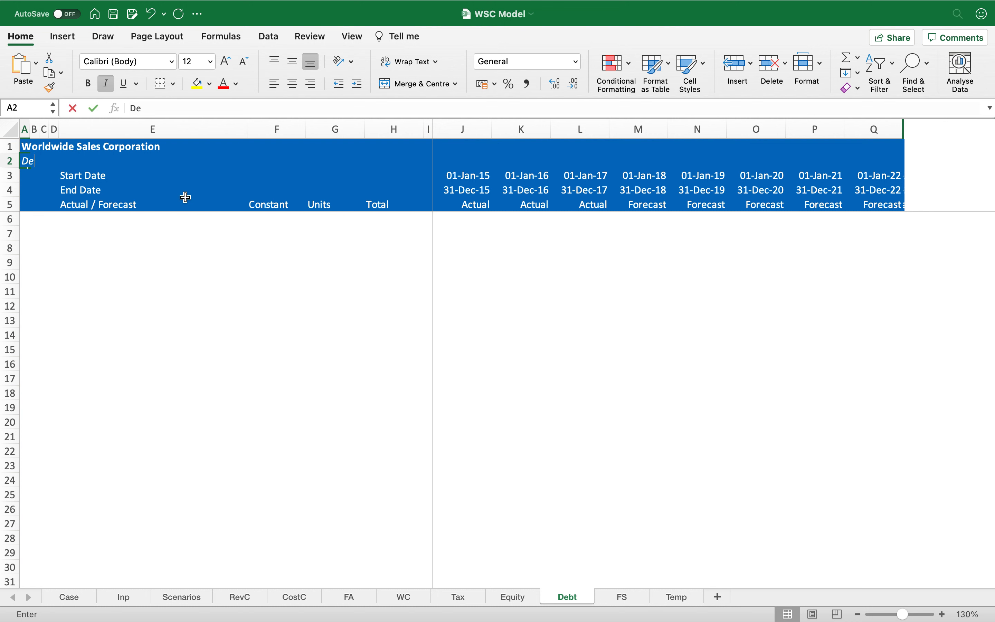
text(bt Schedule)
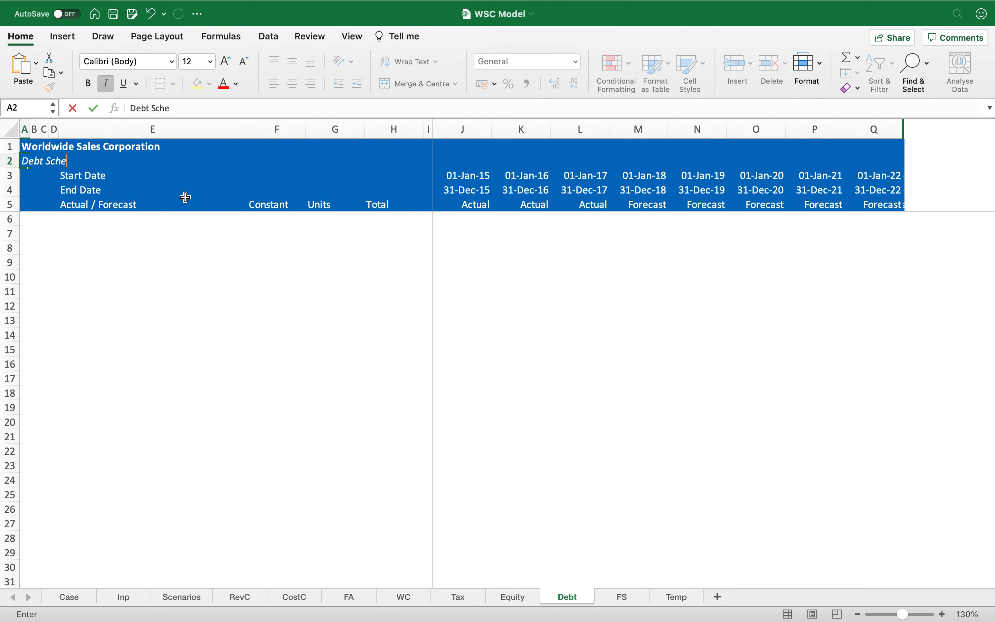
key(Return)
Copy the "EQUITY SHARES & EQUITY DIVIDEND" banner row from the Equity sheet into row 7 of the Debt sheet.
key(Down)
key(Down)
key(Down)
key(Down)
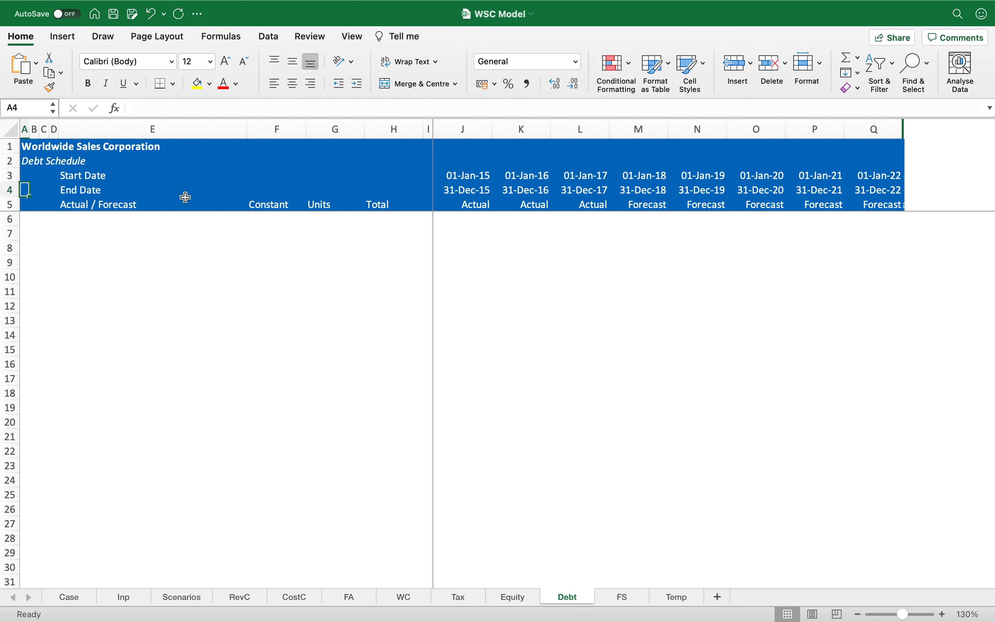
key(ctrl+Page_Up)
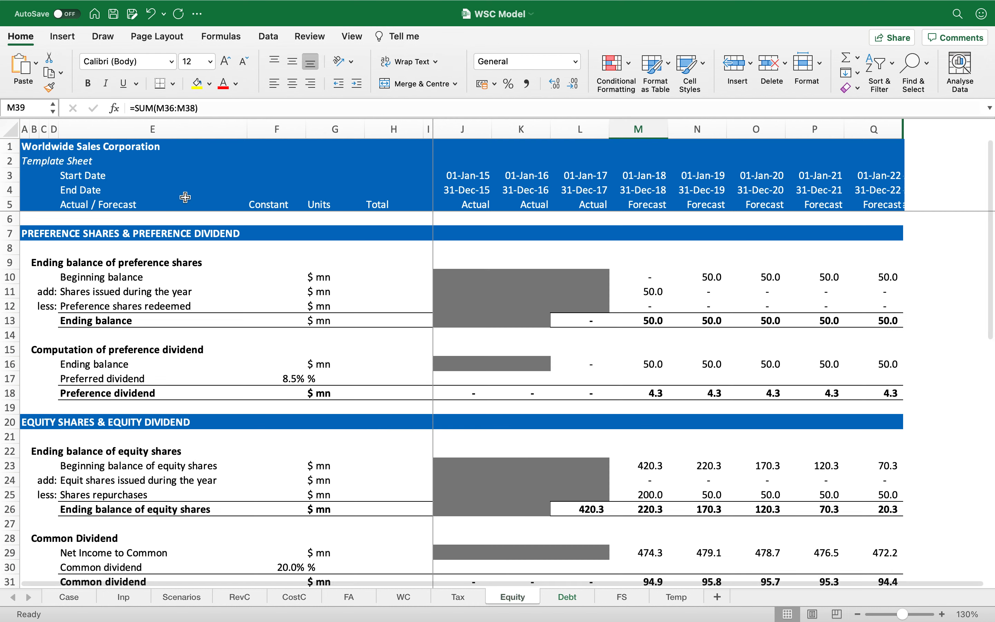
click(46, 420)
key(shift+space)
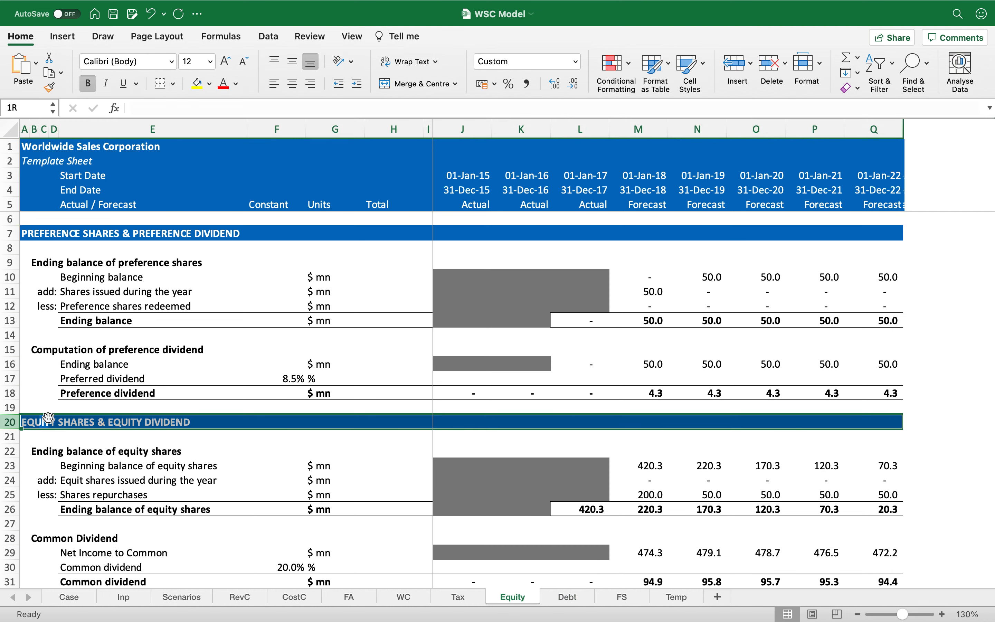
key(ctrl+c)
key(ctrl+Page_Down)
key(ctrl+v)
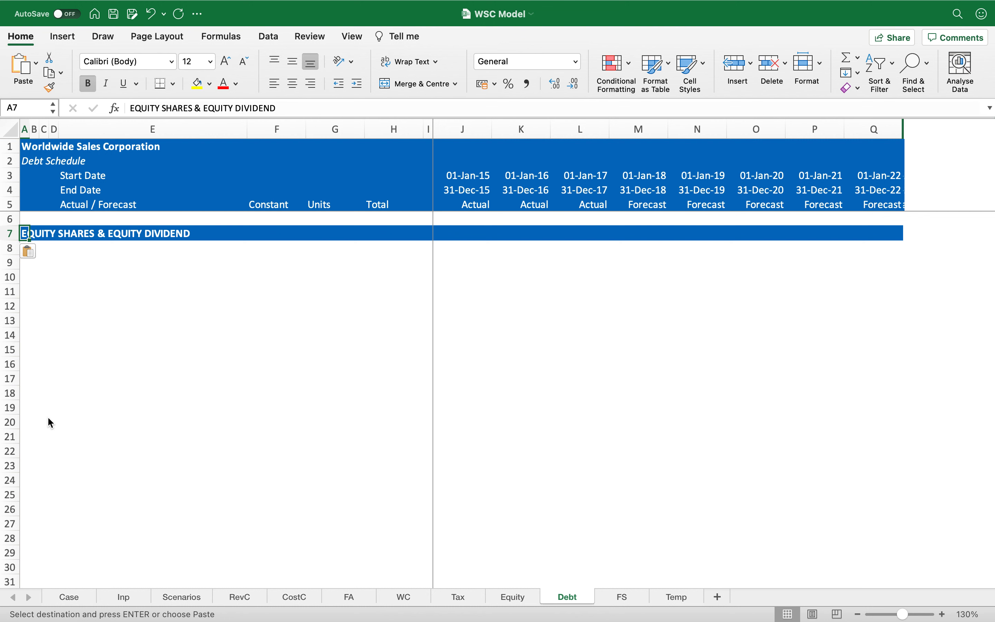
text(Fixed )
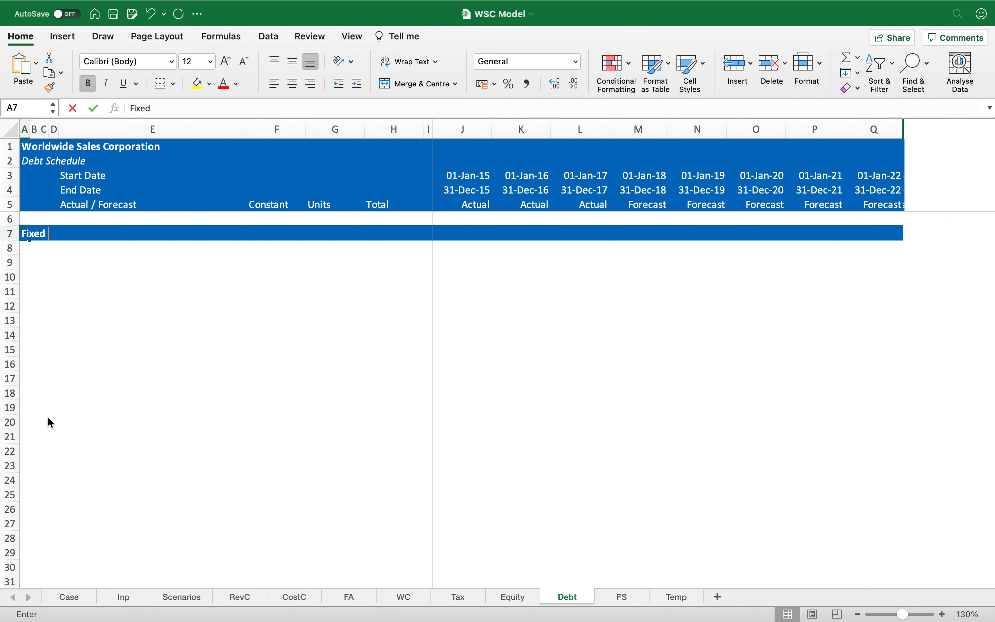
text(Rate)
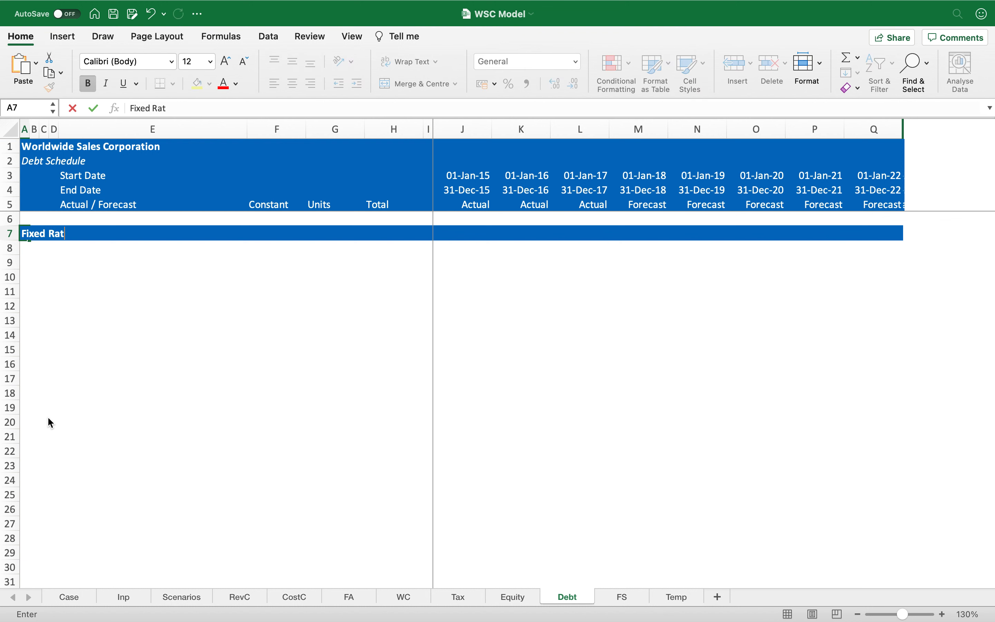
key(BackSpace)
key(BackSpace)
key(BackSpace)
key(BackSpace)
key(BackSpace)
key(BackSpace)
key(BackSpace)
key(BackSpace)
key(BackSpace)
key(BackSpace)
text(ixed rate)
key(BackSpace)
key(BackSpace)
key(BackSpace)
key(BackSpace)
key(BackSpace)
key(BackSpace)
key(BackSpace)
key(BackSpace)
key(BackSpace)
key(BackSpace)
key(Escape)
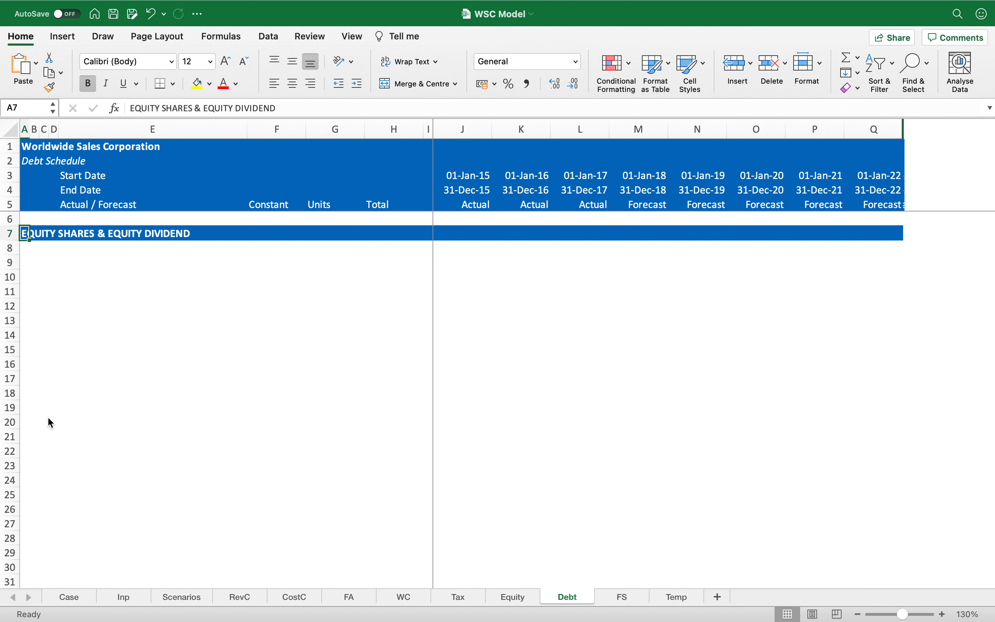
Replace the banner text in A7 with "FIXED RATE TERM DEBT".
text(FIXED RAT)
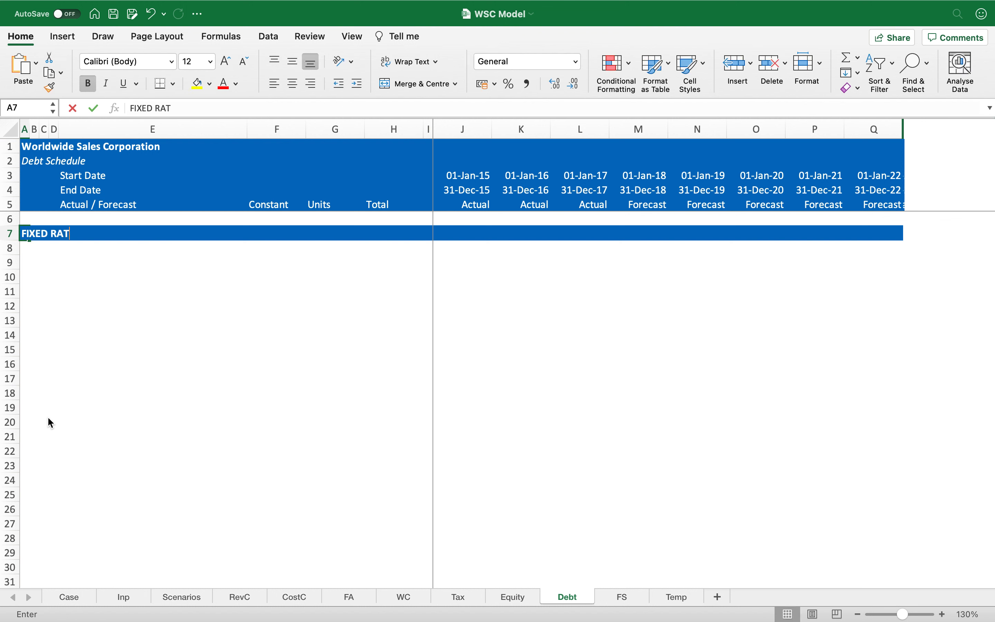
text(E TERM DEBT)
key(Return)
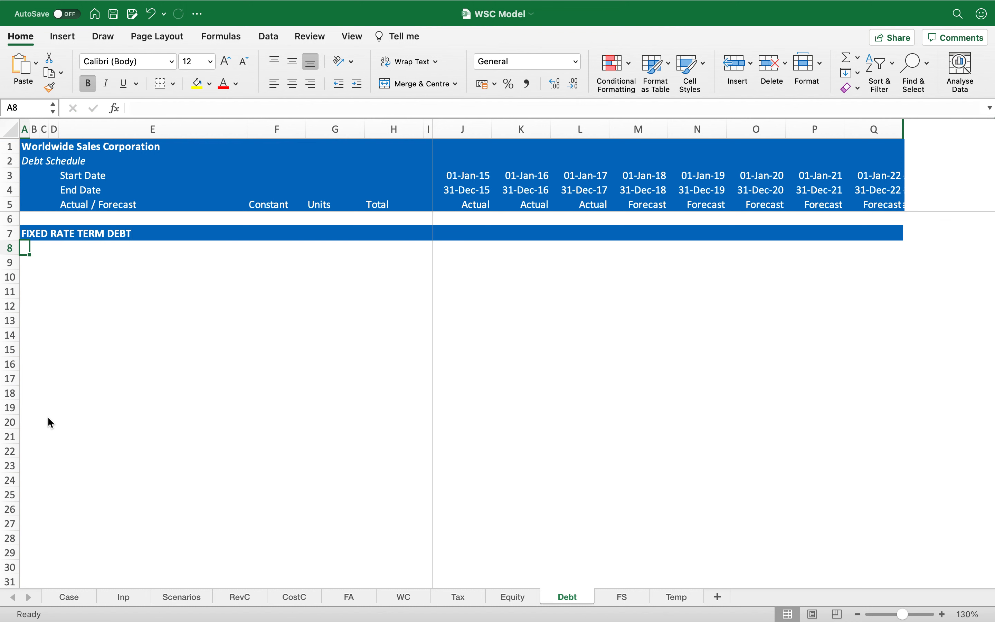
Enter the bold subheading "Ending balance of fixed rate term debt" in B9.
key(Down)
key(Right)
key(Left)
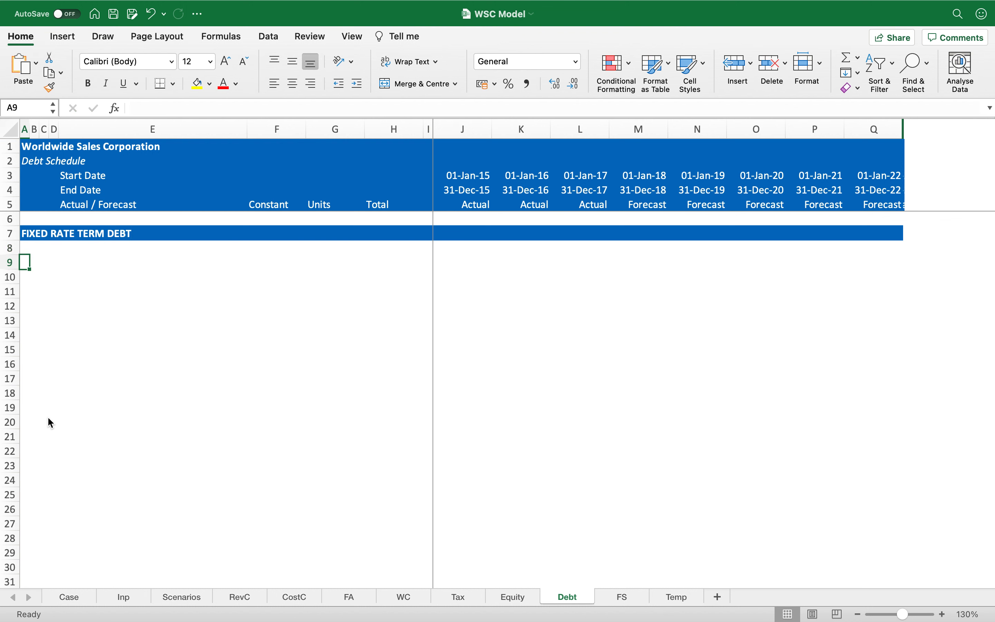
key(Right)
text(Endin)
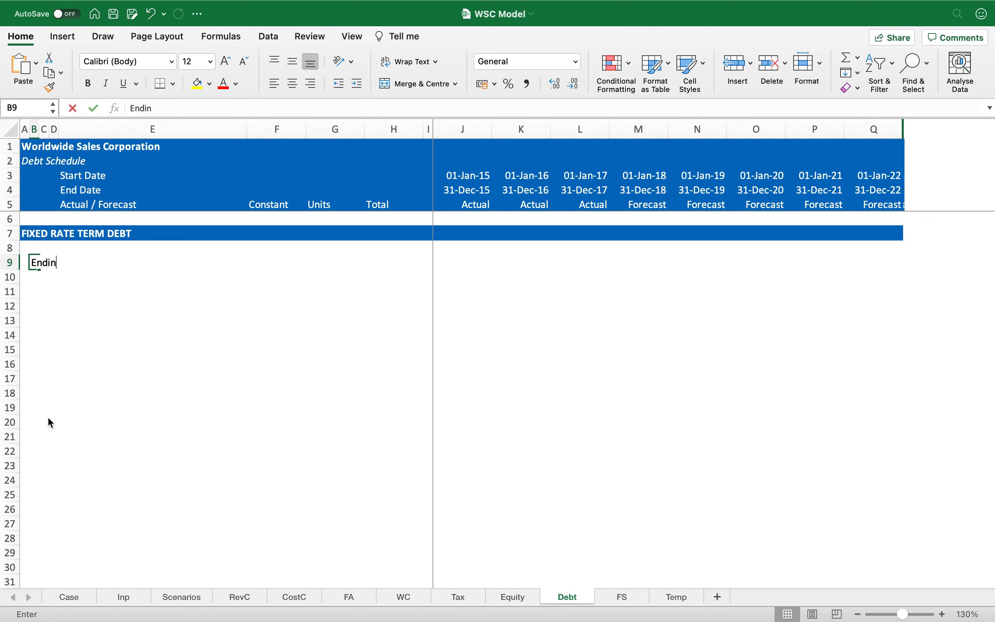
text(g balance of )
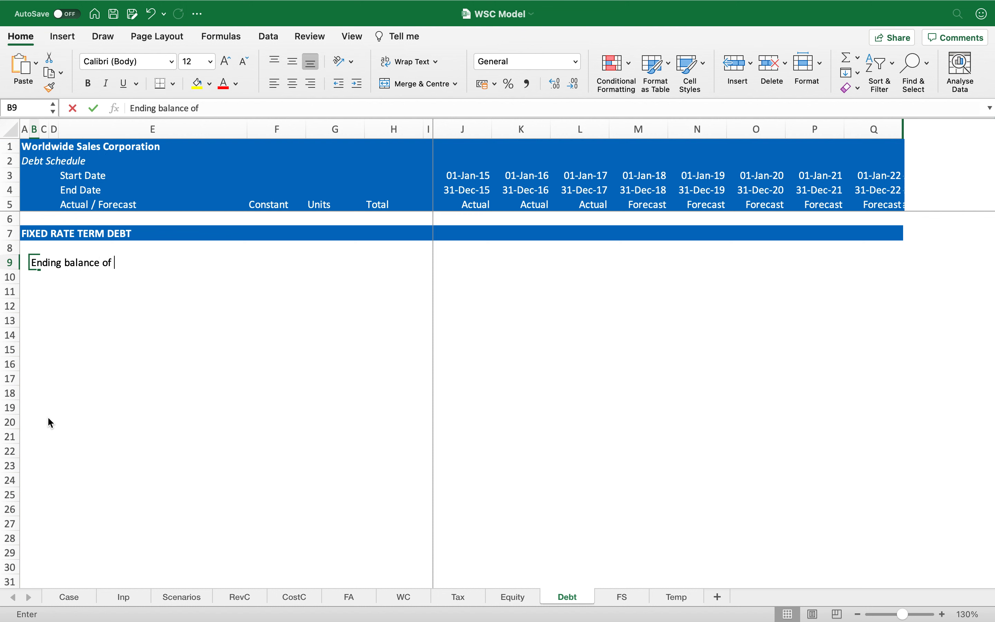
text(fix)
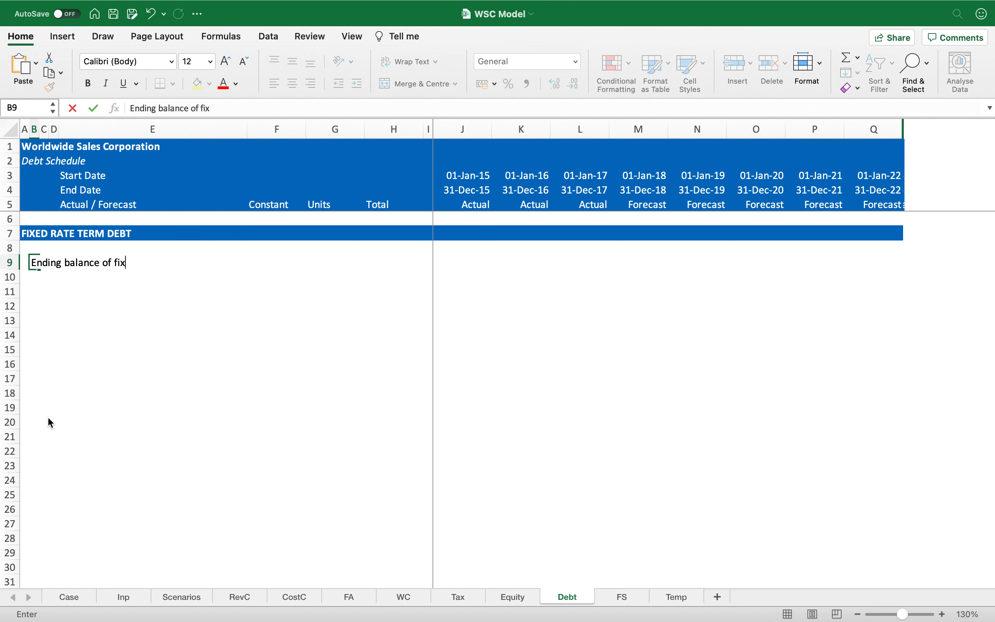
text(ed rate term debt)
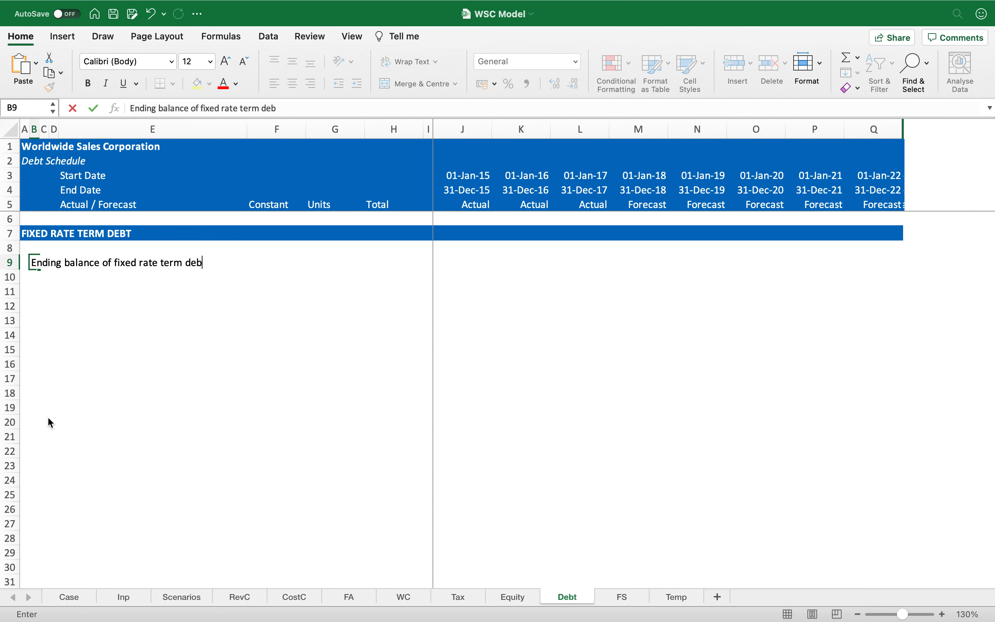
key(super+Return)
key(super+b)
Label cell E10 as "Beginning balance - Fixed rate term debt".
key(Down)
key(Right)
key(Right)
key(Right)
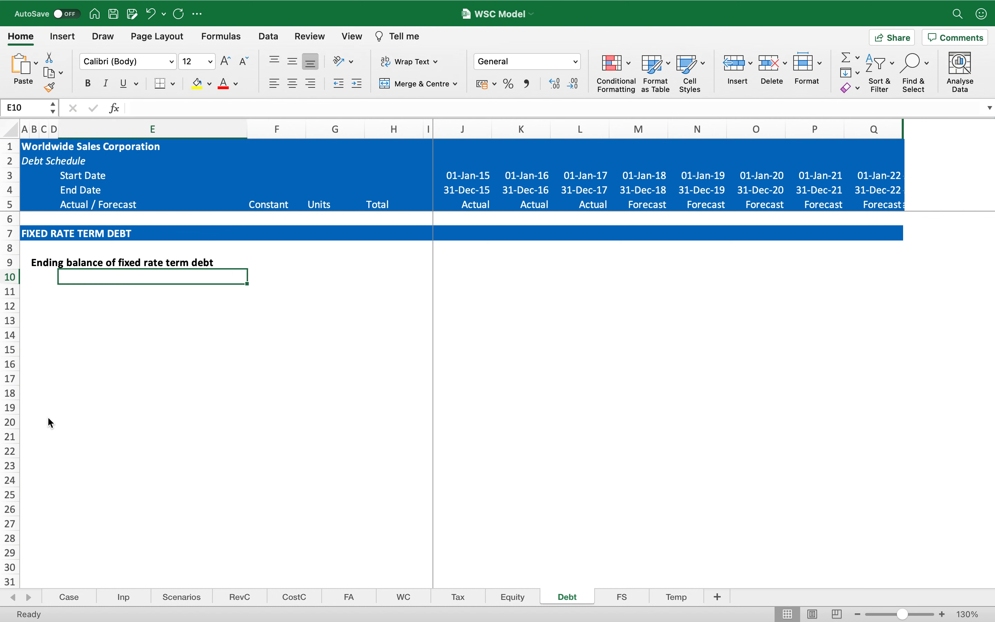
text(Beginning balance - )
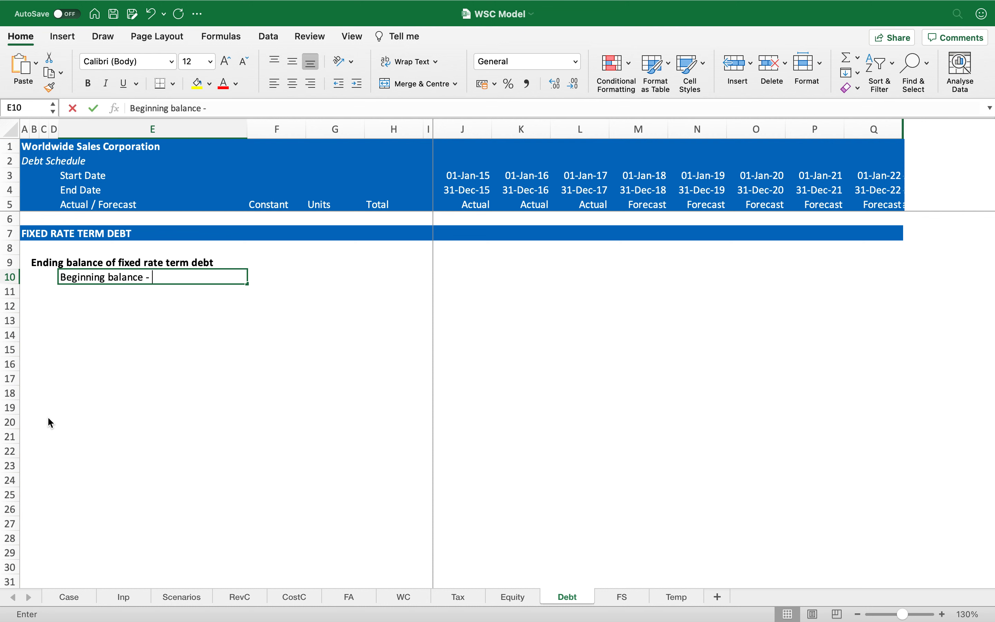
text(Fixed rate term debt)
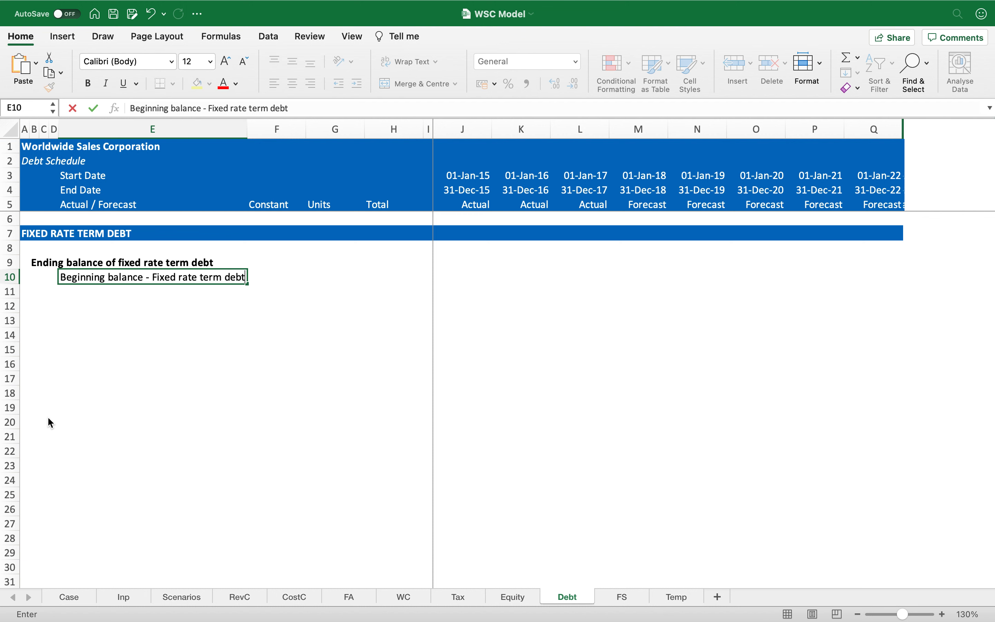
key(Return)
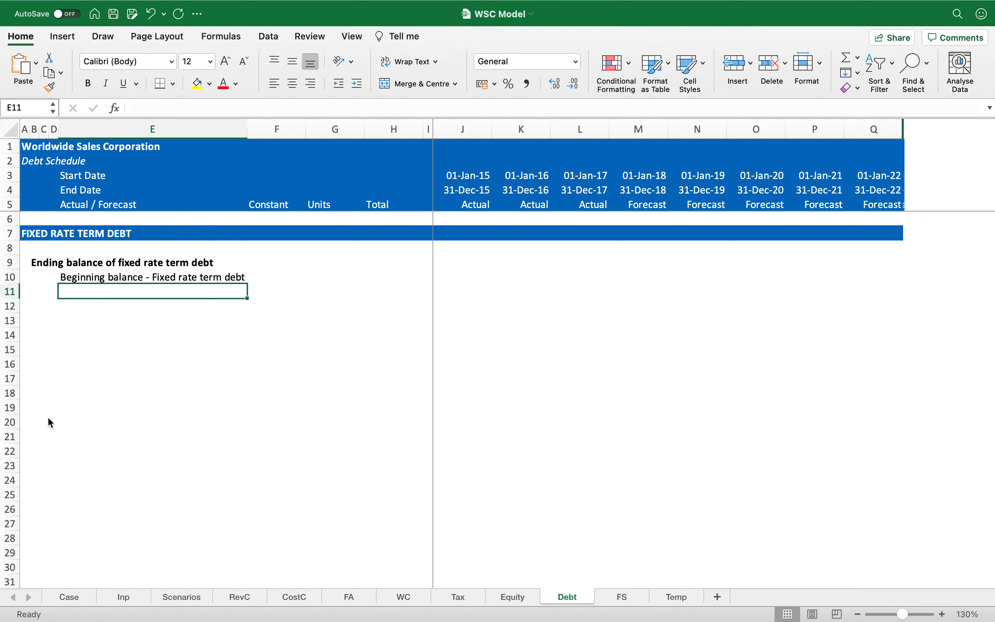
Enter a right-aligned "add" in D11 and label E11 as "Debt raised during the year".
key(Left)
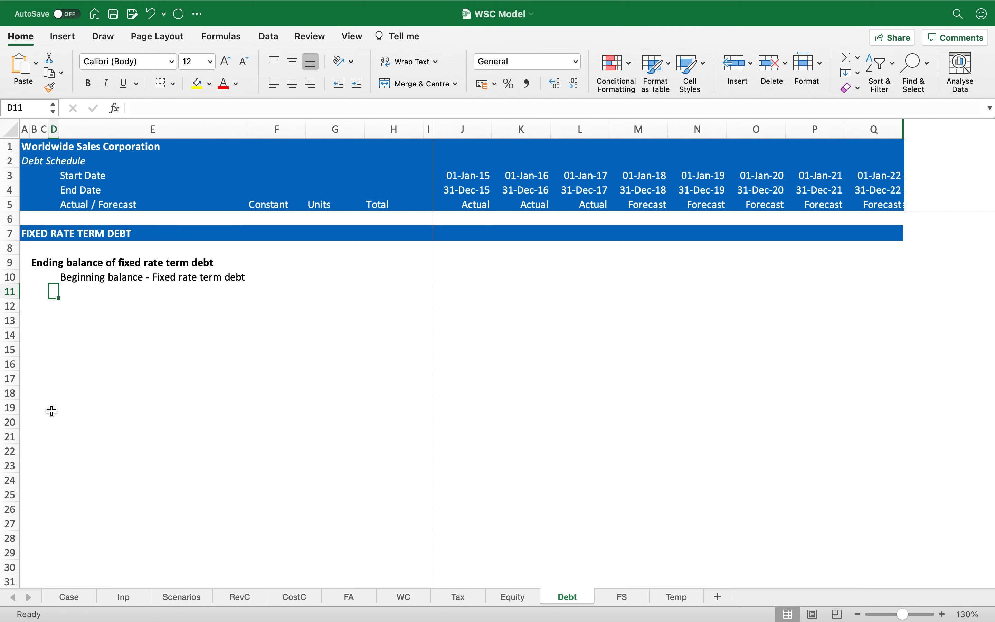
text(add)
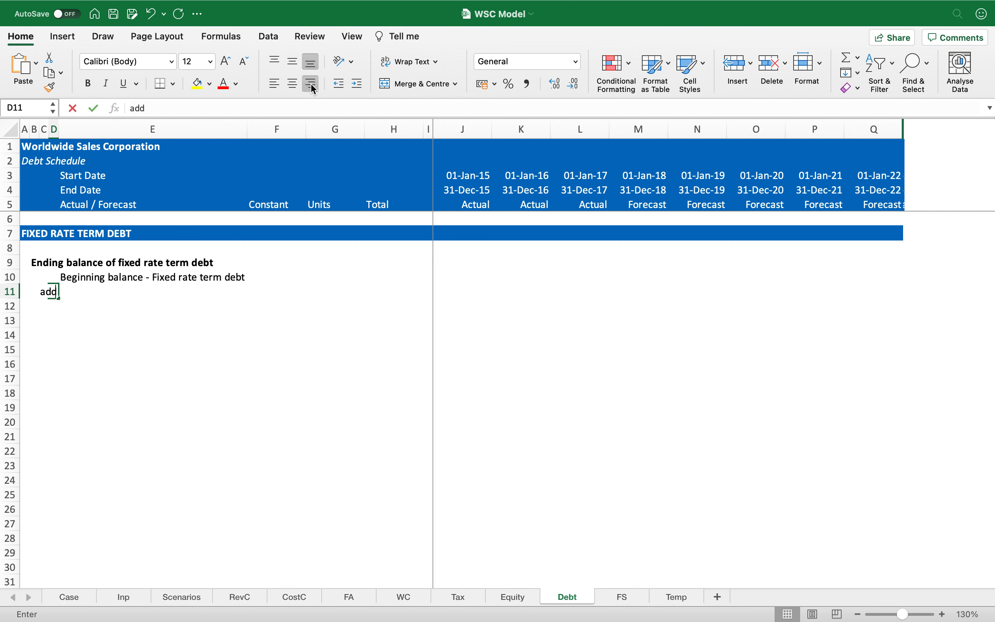
key(Return)
key(Up)
key(Right)
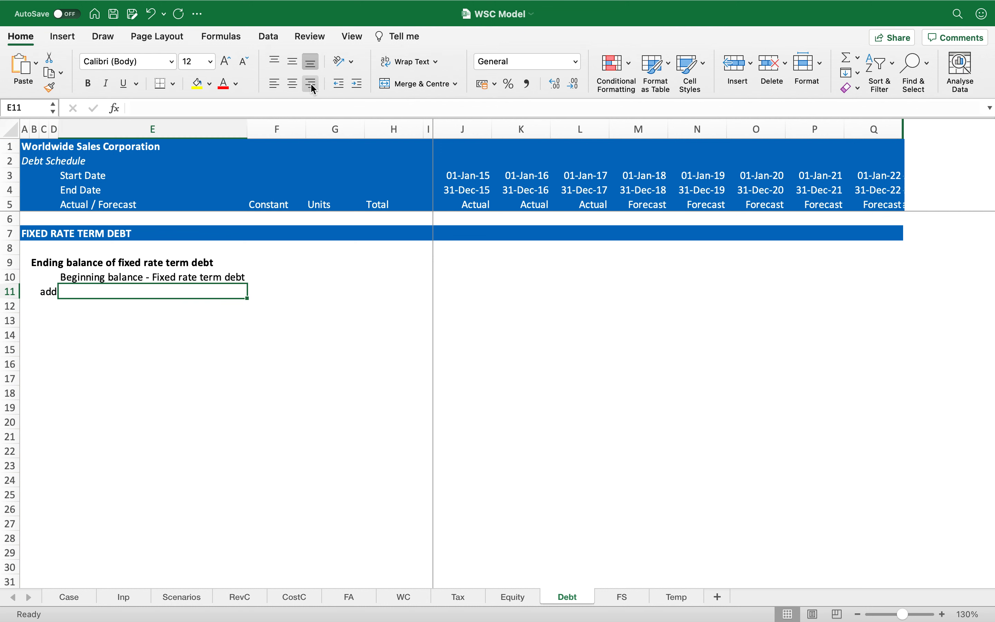
text(Debt rai)
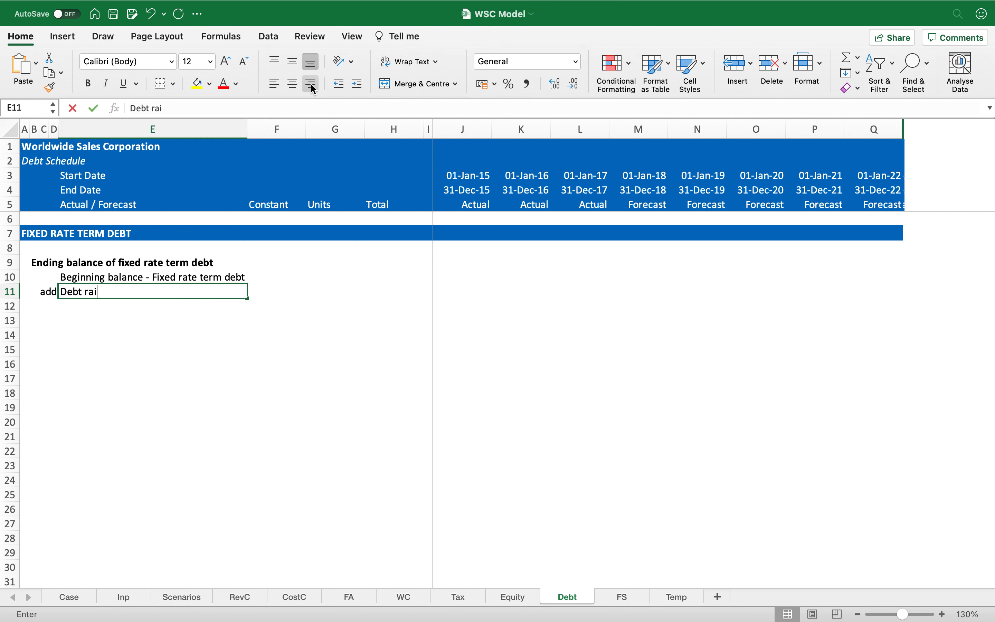
text(sed during the year)
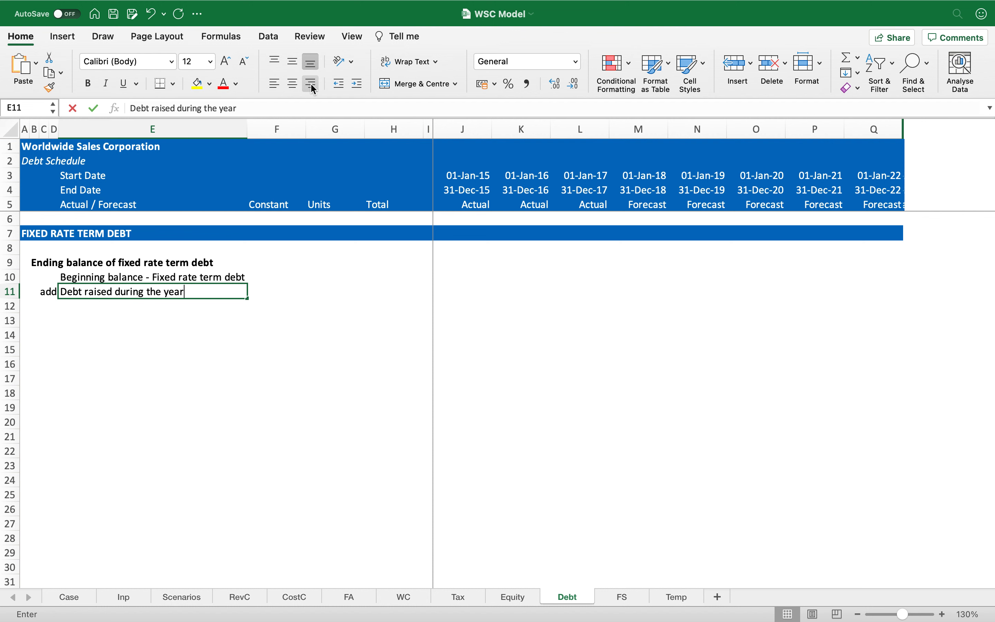
key(Return)
Carry the alignment of D11 down to D12, enter "less" there and label E12 as "Amortisation of debt".
key(Left)
key(ctrl+d)
text(less)
key(Return)
key(Up)
key(Right)
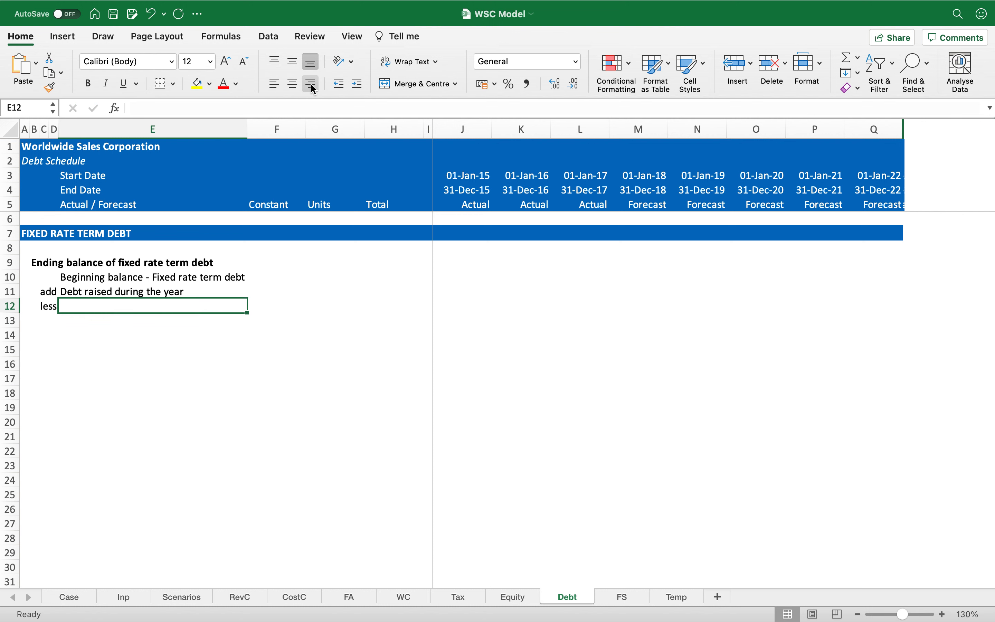
text(Amortisation of debt)
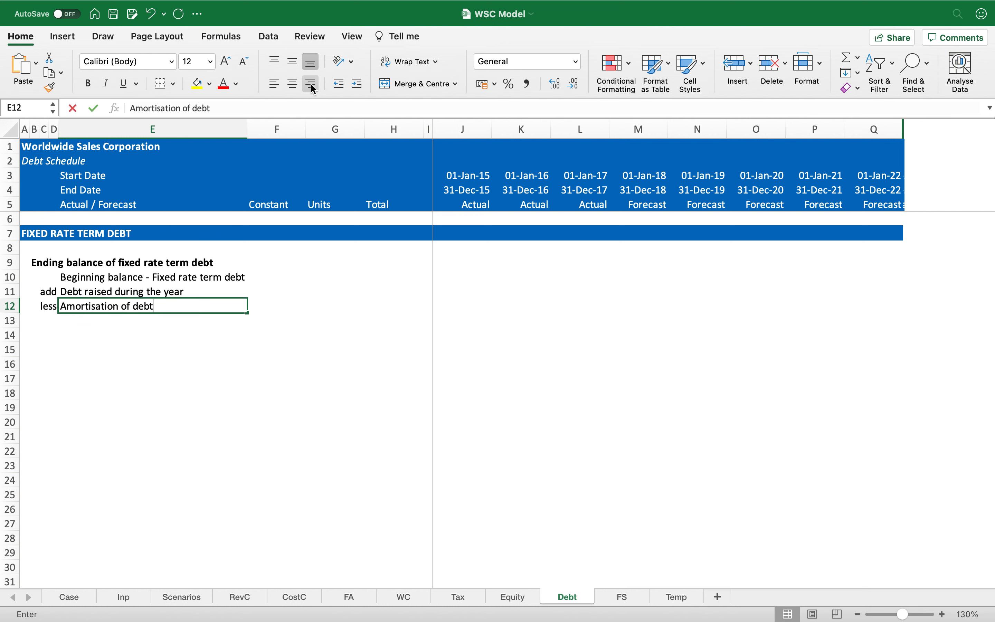
key(Return)
Format row 13 as a total line with bold text and top and bottom borders across E13:Q13.
key(shift+space)
key(super+b)
key(Right)
key(Left)
key(super+shift+Right)
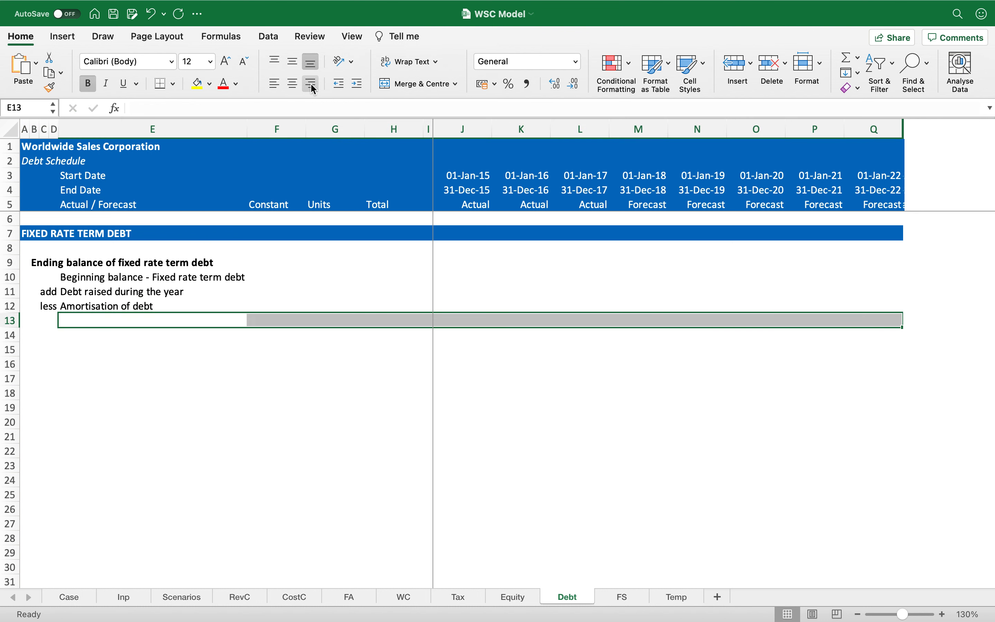
click(173, 83)
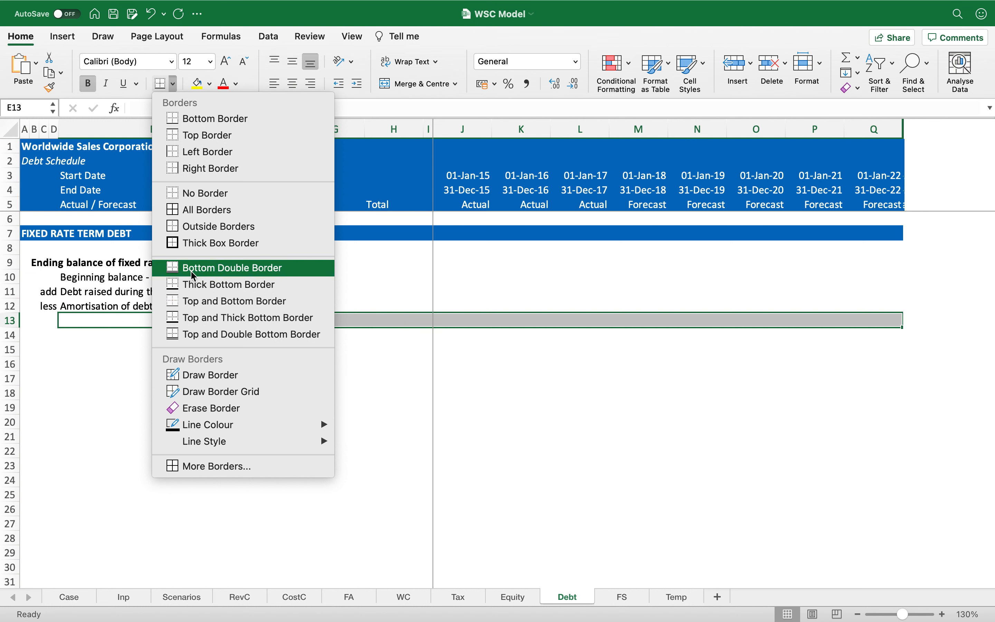
click(190, 299)
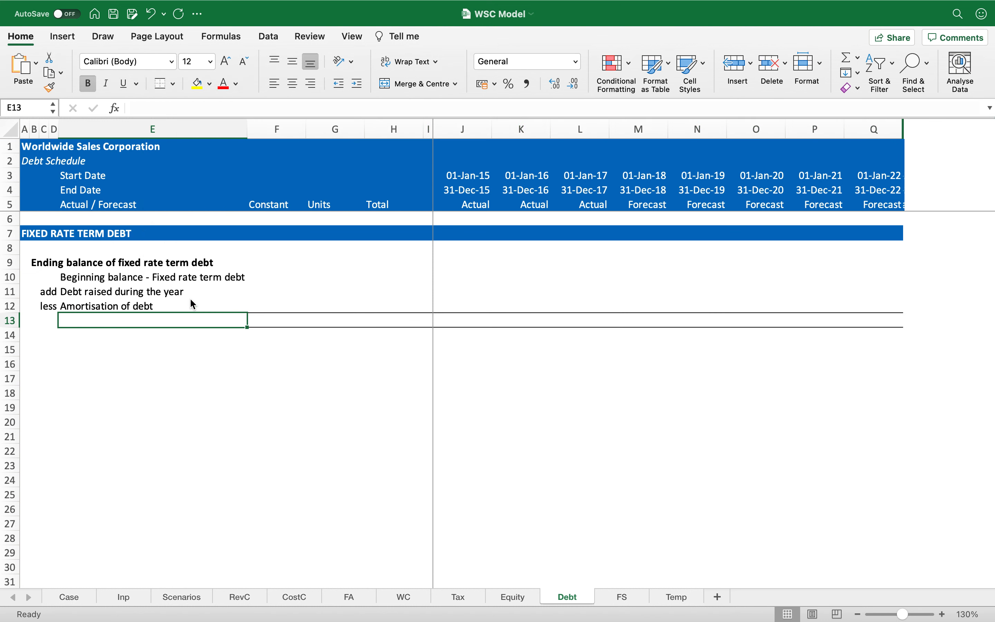
Label cell E13 as "Ending balance - fixed rate term debt".
text(Ending balance - )
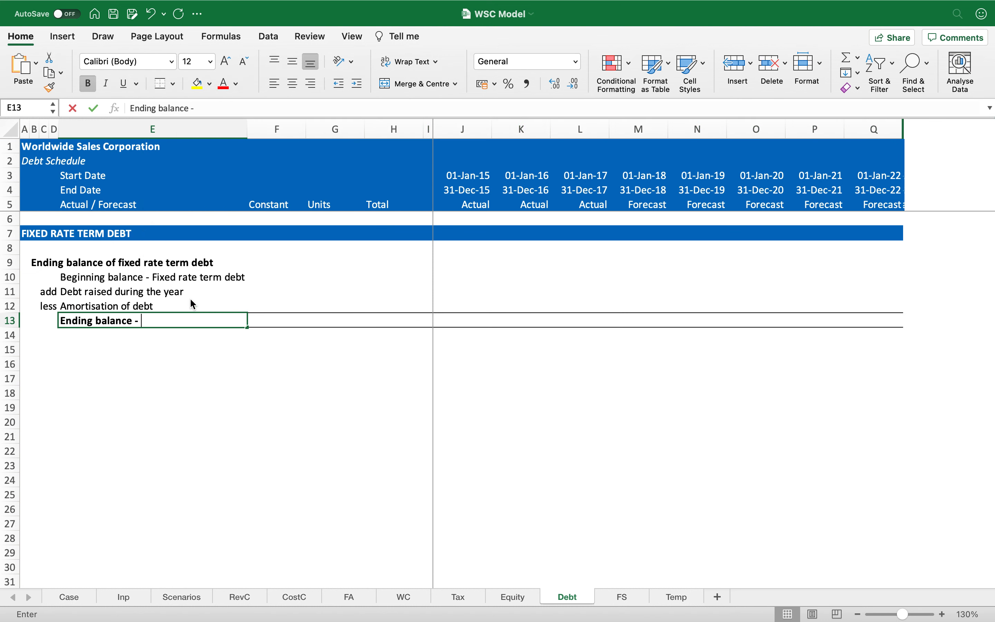
text(fixe)
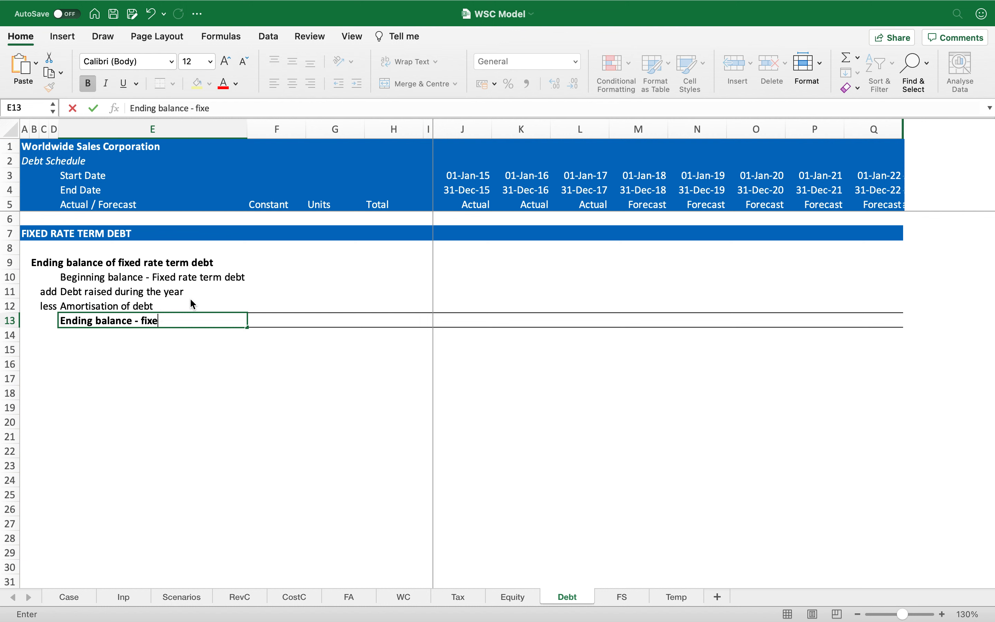
text(d rate term debt)
key(Return)
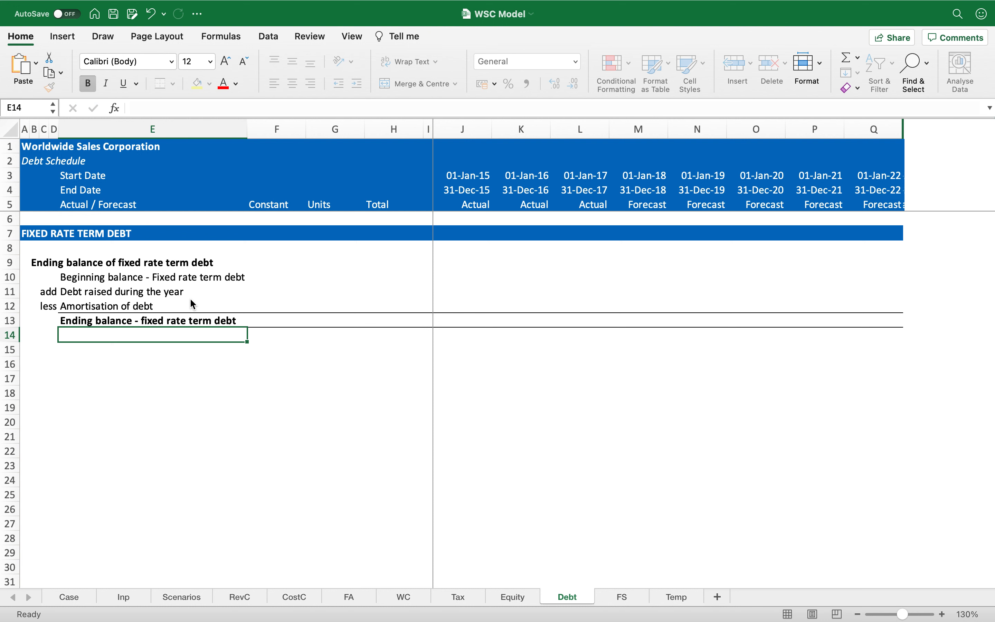
Enter the unit "$ mn" in G10:G13 for all four lines of the fixed rate debt block.
key(Up)
key(Up)
key(Up)
key(Up)
key(Right)
key(Right)
key(Right)
key(Left)
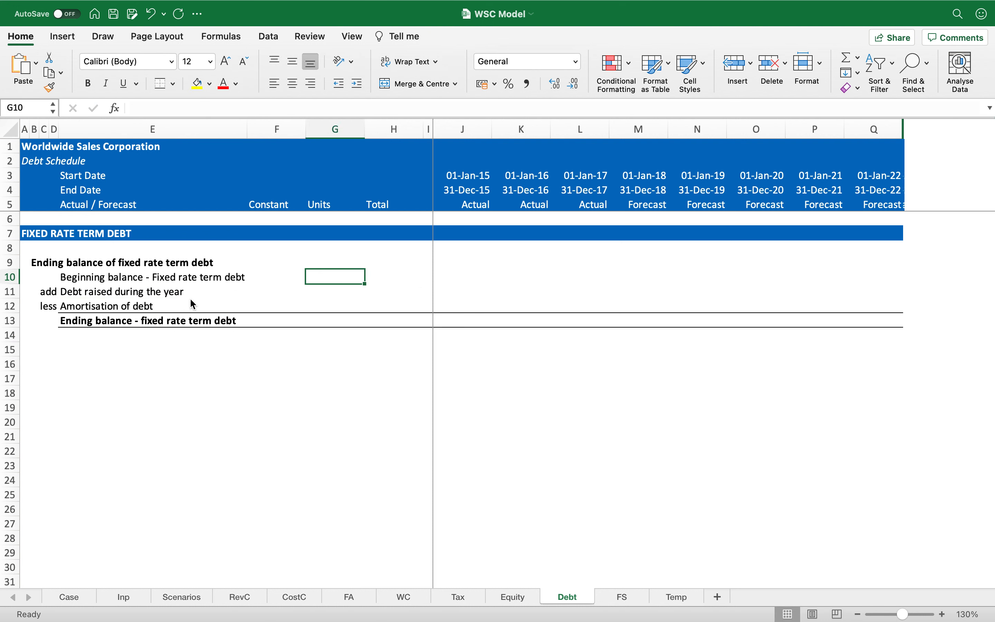
key(shift+Down)
key(shift+Down)
key(shift+Down)
text($ mn)
key(ctrl+Return)
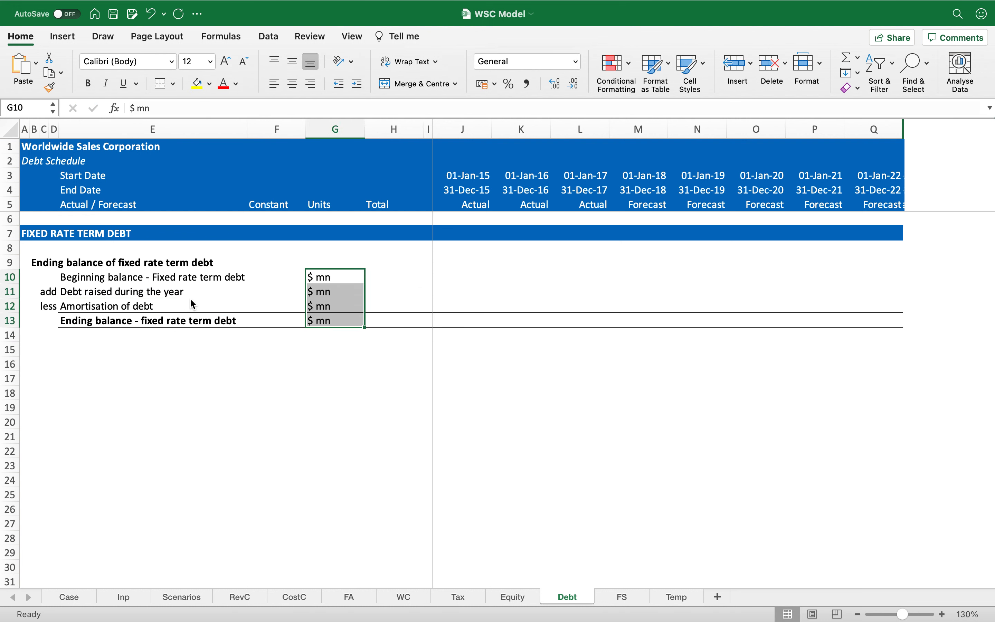
Copy the grey blank cell J10 from the Equity sheet into J10:L12 of the Debt sheet.
key(Right)
key(Right)
key(Right)
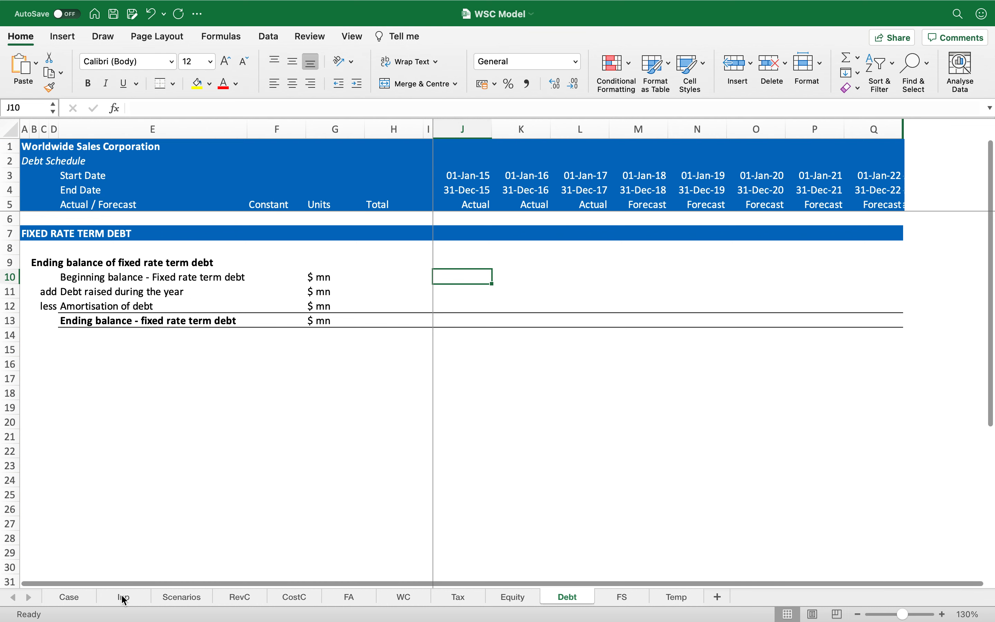
click(513, 597)
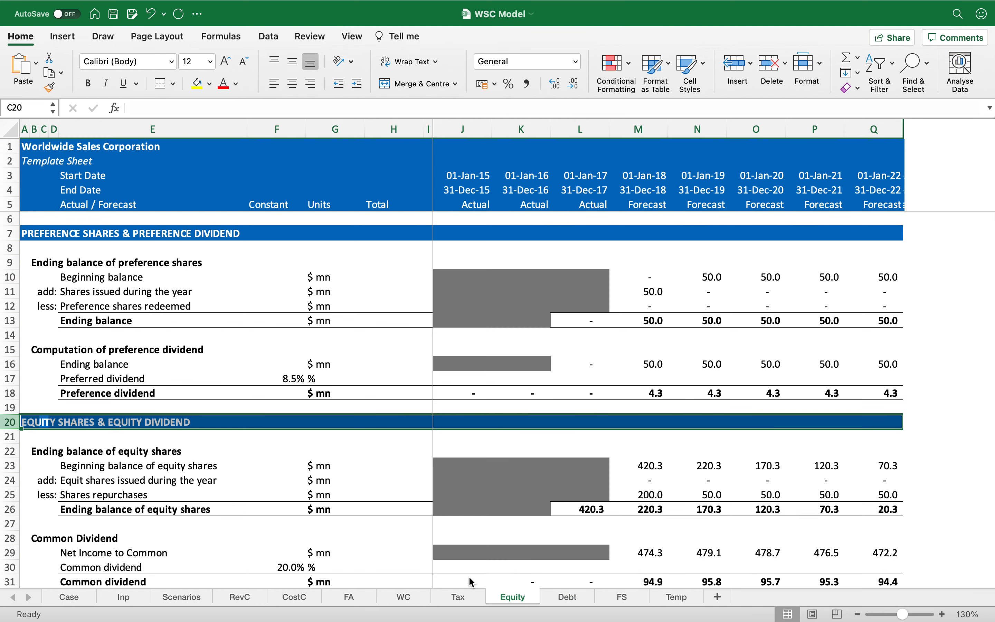
click(455, 280)
key(super+c)
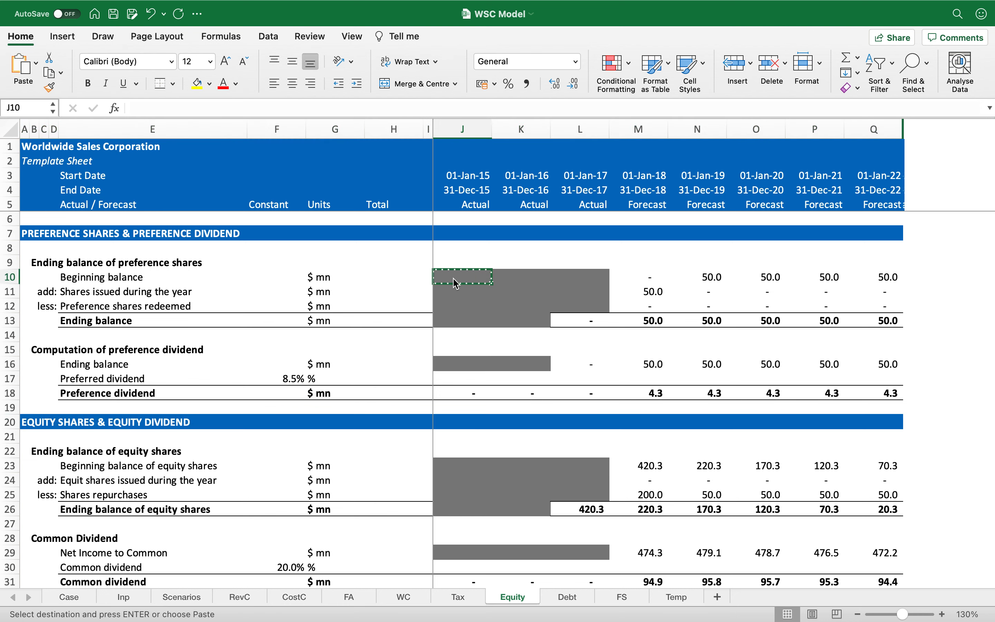
key(ctrl+Page_Down)
key(shift+Right)
key(shift+Right)
key(shift+Down)
key(shift+Down)
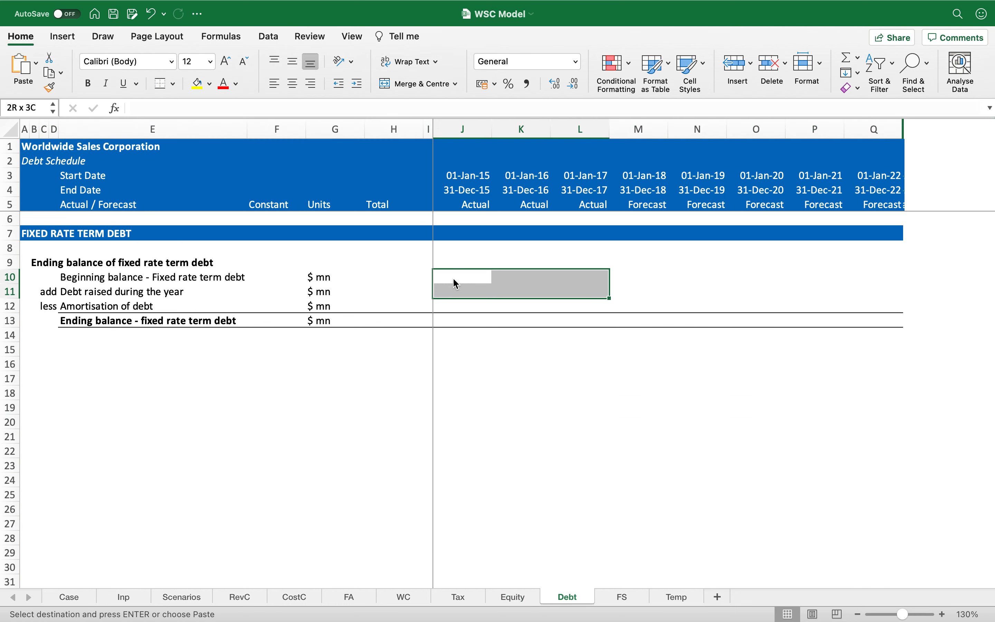
key(Return)
Extend the grey shading from J12 down to J13:K13 of the ending balance row.
key(Down)
key(Down)
key(super+c)
key(Down)
key(shift+Right)
key(Return)
Link the 2017 ending balance in L13 to FS!L85 and format it in comma style with one decimal.
key(Right)
key(Right)
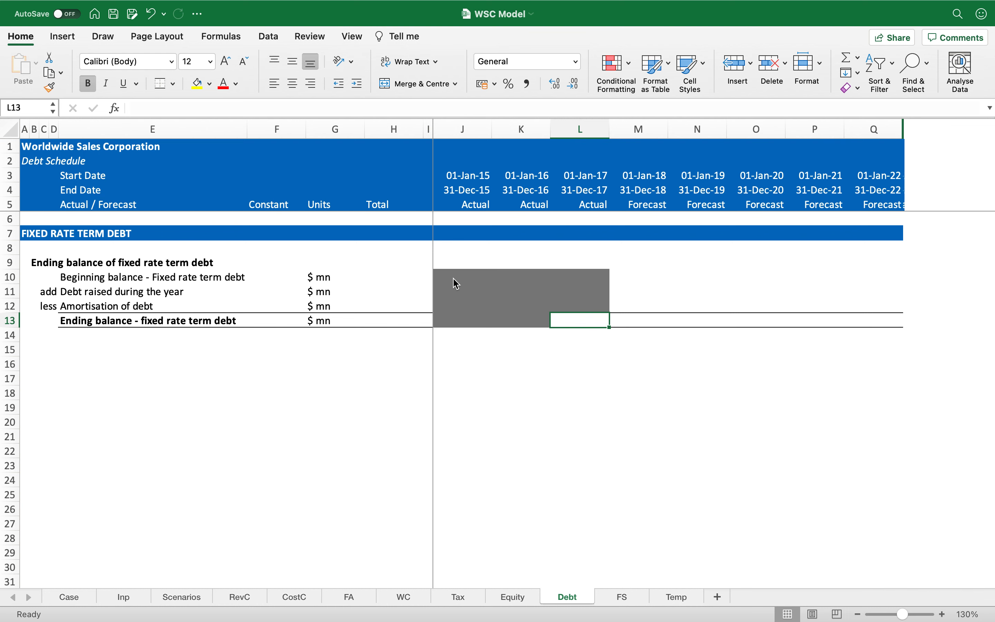
text(=)
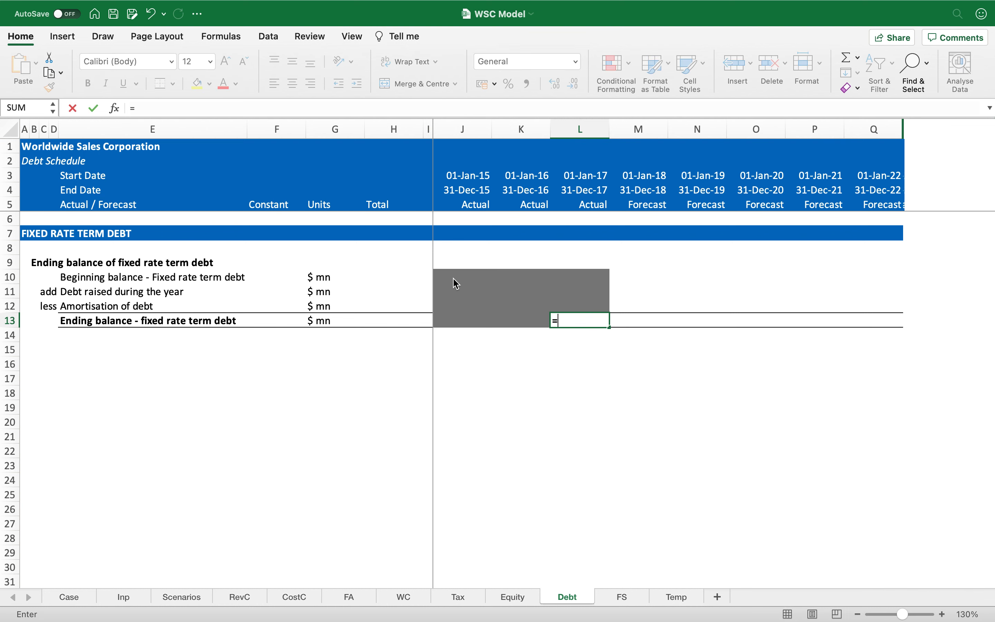
click(623, 598)
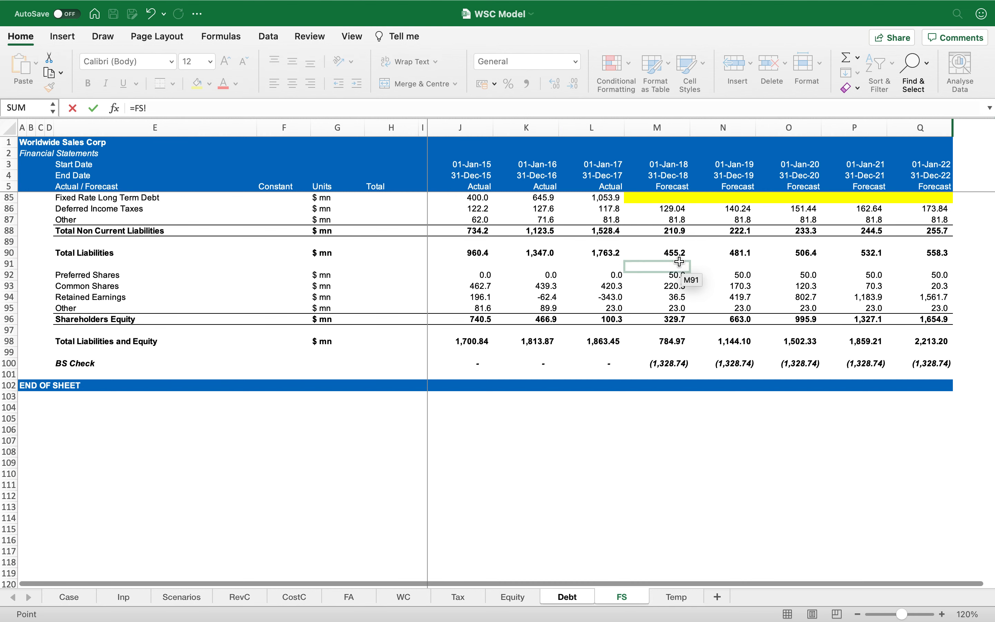
scroll(679, 261, up, 3)
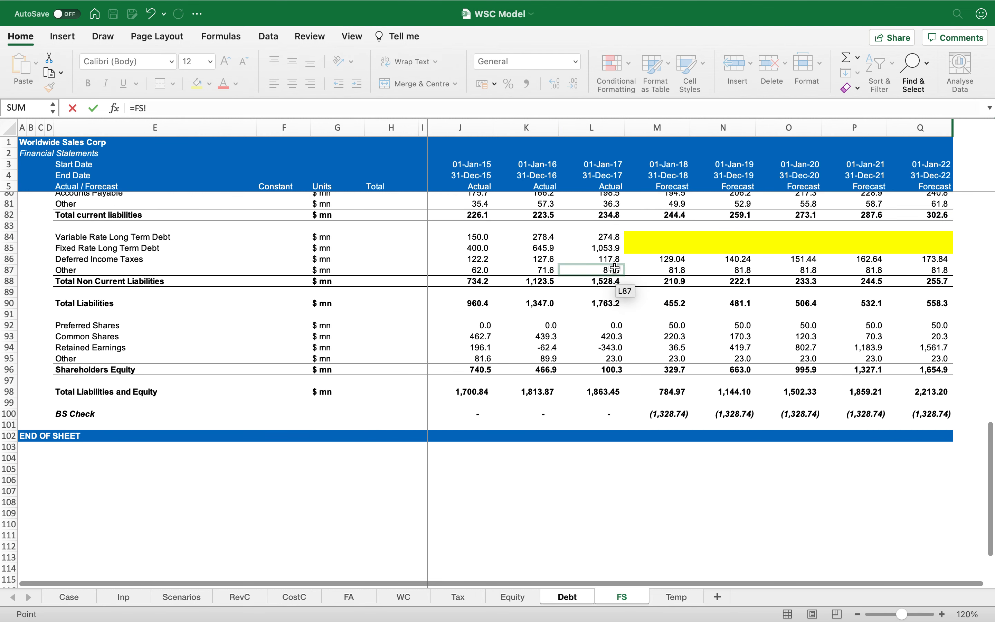
scroll(614, 267, up, 1)
click(612, 267)
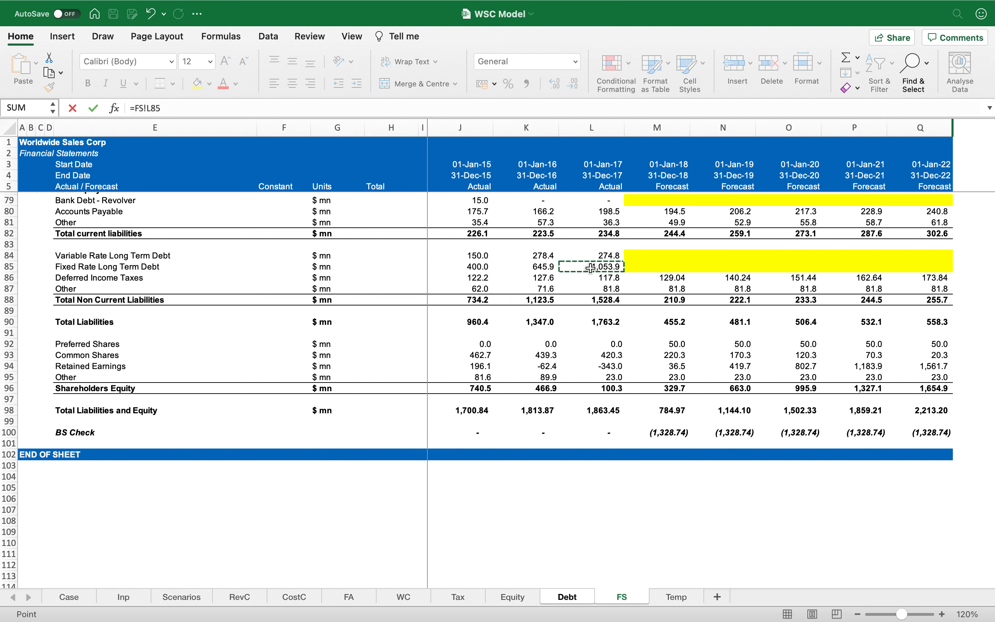
key(Return)
key(Up)
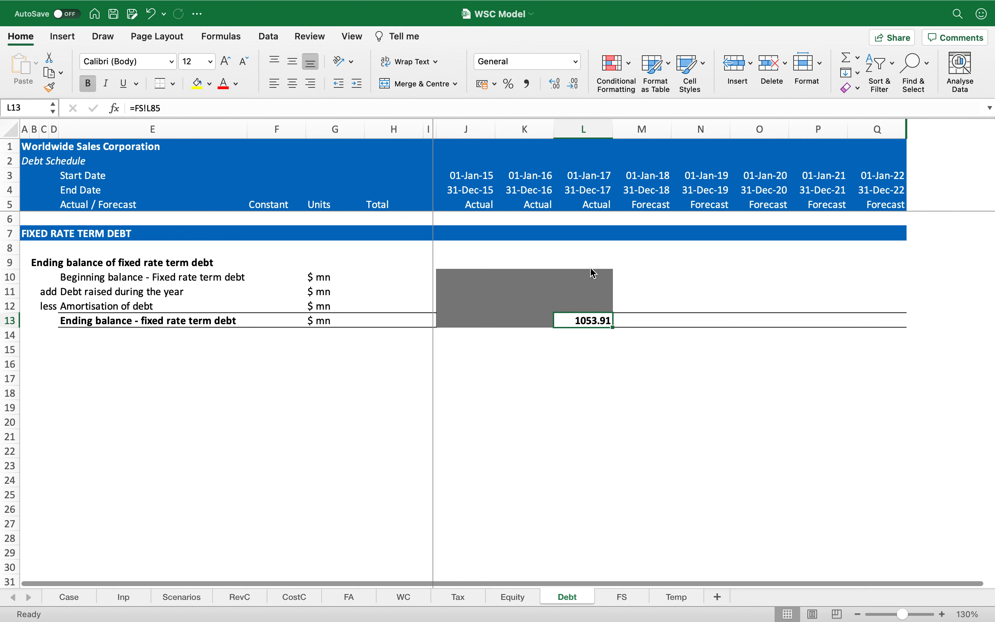
click(526, 84)
click(573, 85)
Set the 2018 beginning balance in M10 to the prior year's ending balance with =L13.
key(Right)
key(Up)
key(Up)
key(Up)
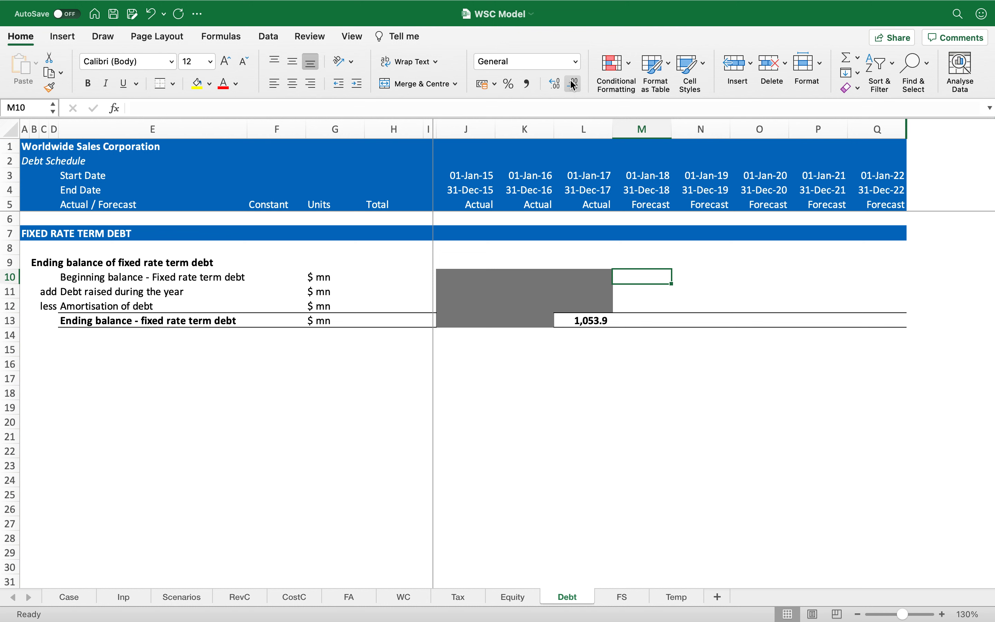
text(=)
key(Down)
key(Down)
key(Down)
key(Left)
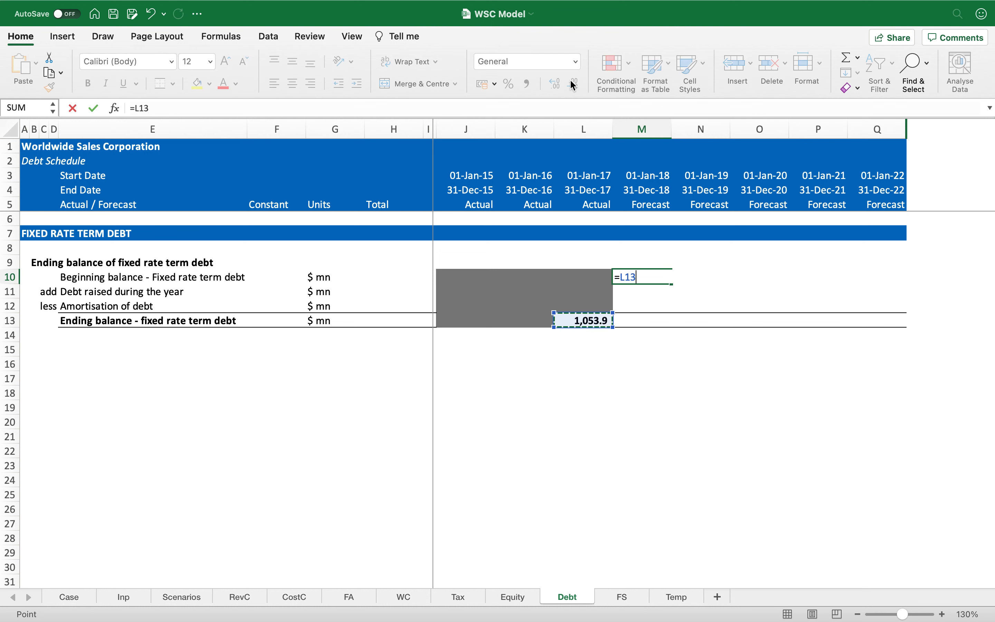
key(Return)
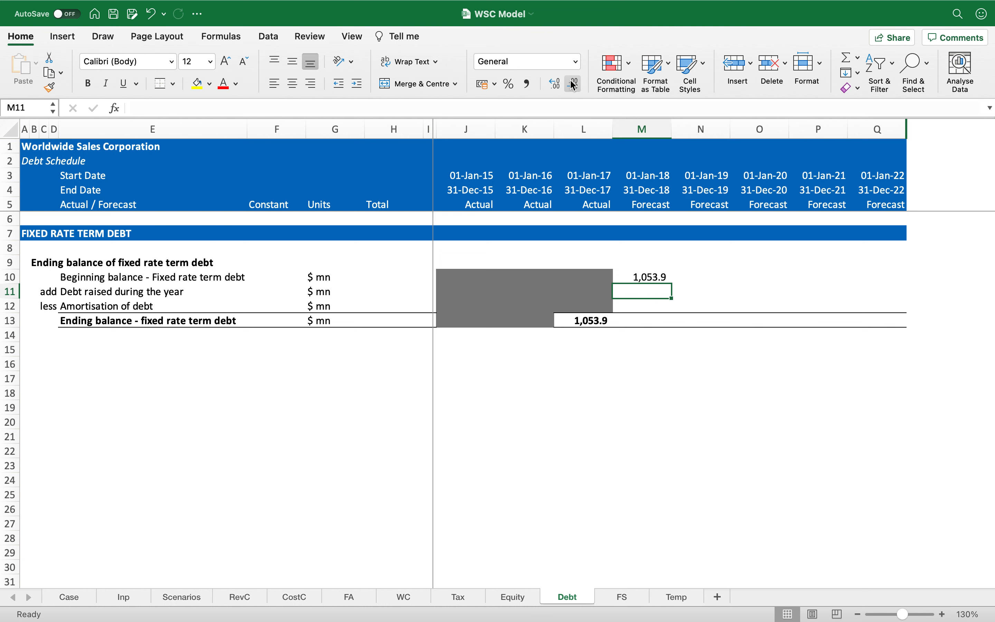
Enter 0 as the debt raised during the year across M11:Q11.
key(shift+Right)
key(shift+Right)
key(shift+Right)
key(shift+Right)
text(0)
key(ctrl+Return)
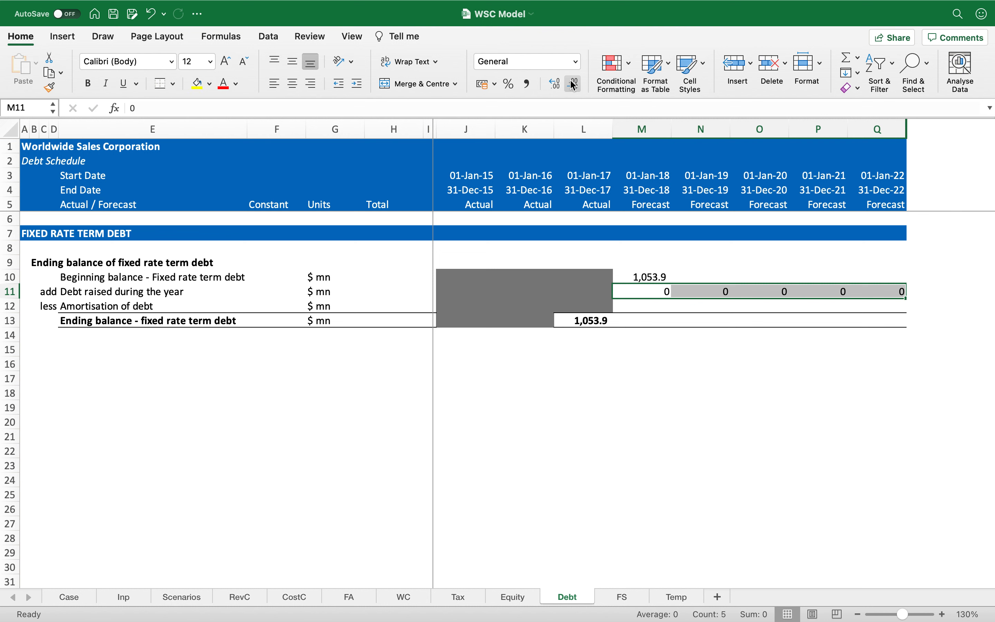
Link the amortisation in M12 to the fixed rate term debt amortisation in Inp!F66, locking the column.
key(Down)
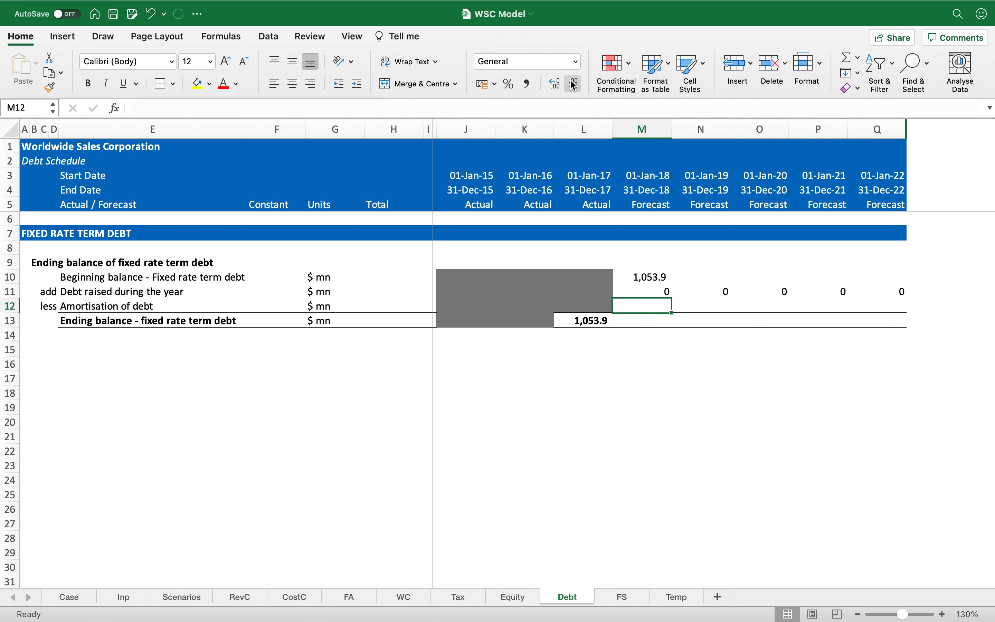
text(=)
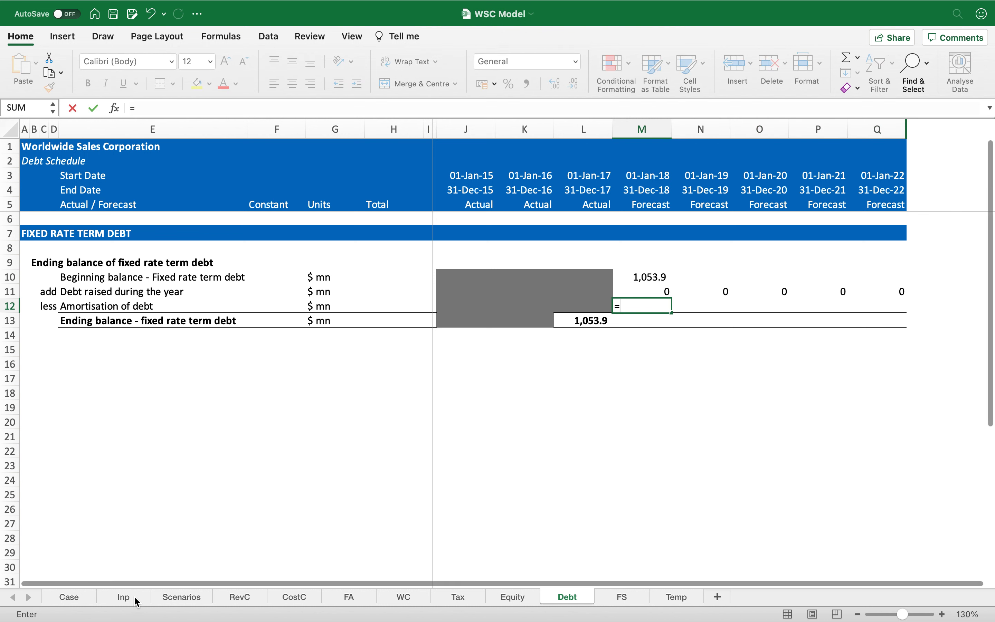
click(127, 597)
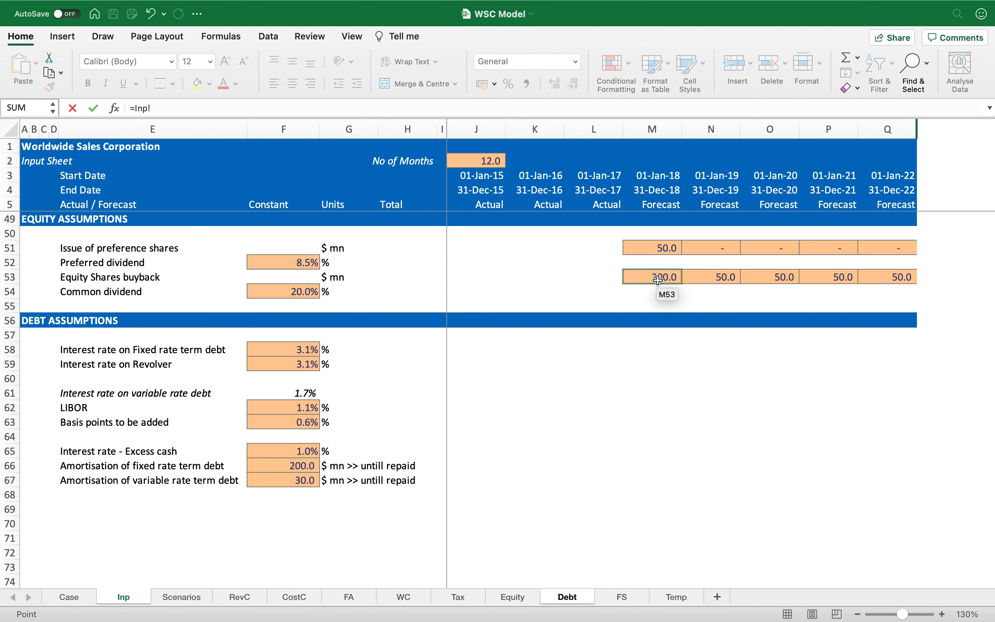
click(307, 466)
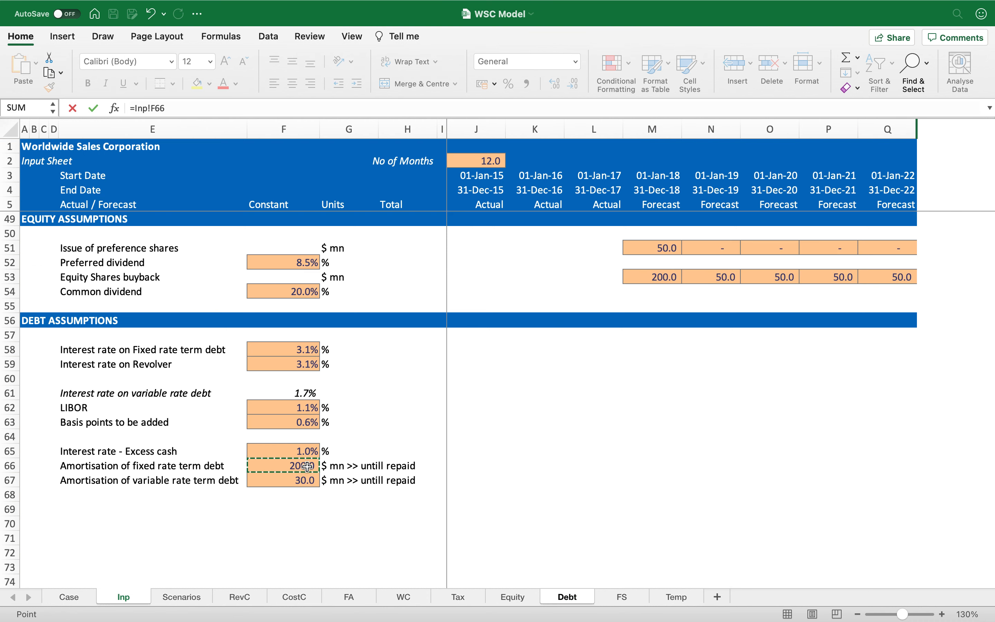
key(F4)
key(F4)
key(F4)
key(Return)
Copy the amortisation formula in M12 across the forecast years to Q12.
key(Up)
key(super+c)
key(shift+Right)
key(shift+Right)
key(shift+Right)
key(shift+Right)
key(Return)
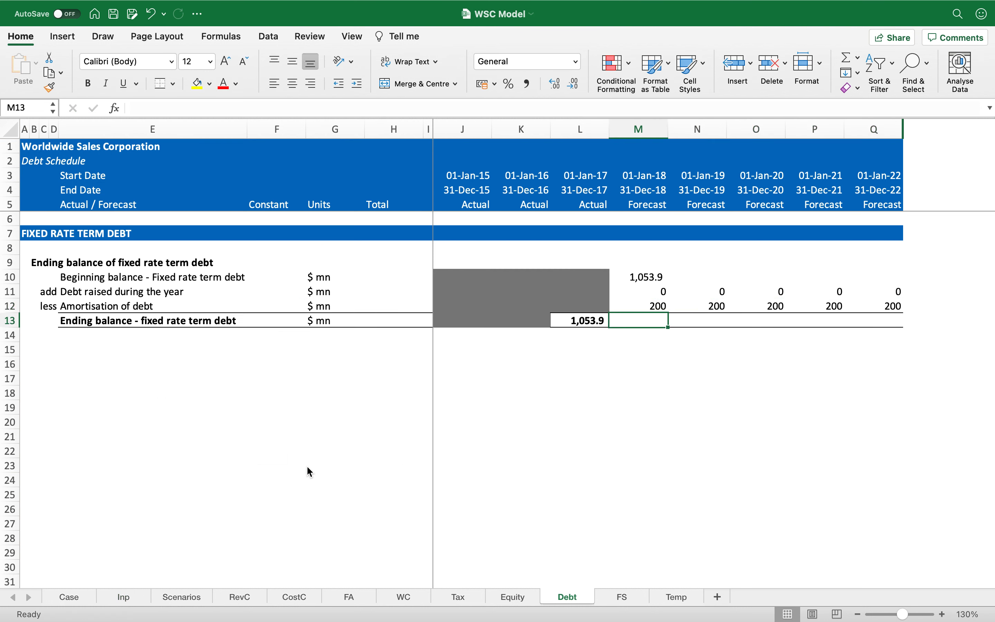
Calculate the 2018 ending balance in M13 as =M10+M11-M12.
text(=)
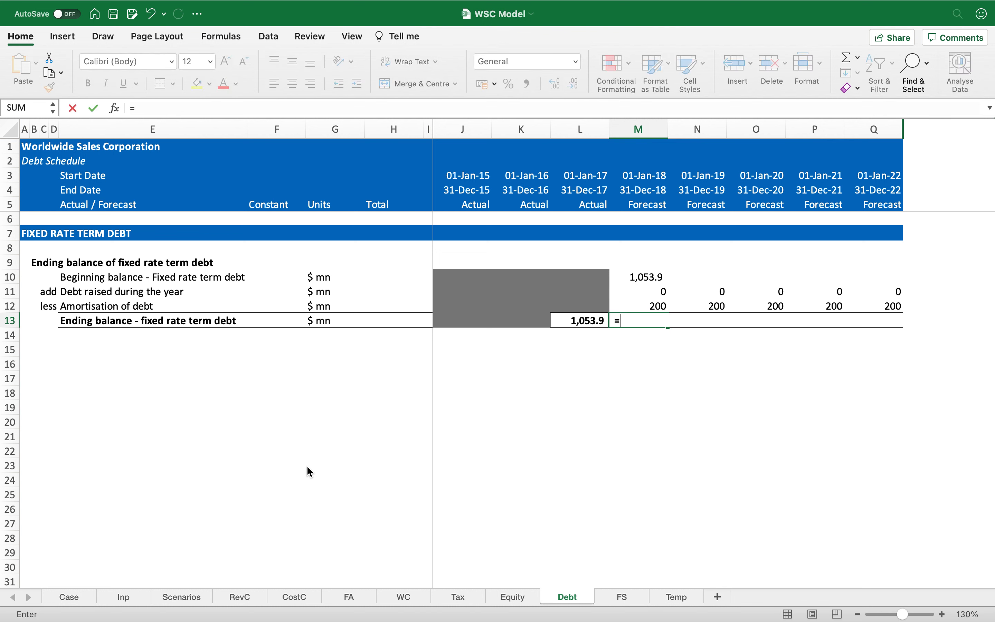
key(Up)
key(Up)
key(Up)
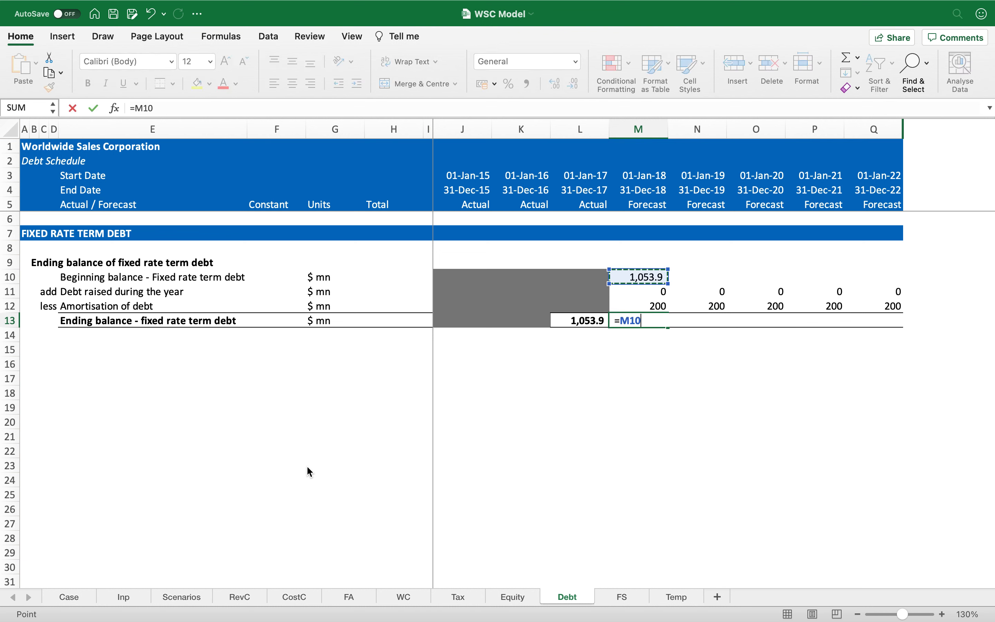
text(+)
key(Up)
key(Up)
text(-)
key(Up)
key(ctrl+Return)
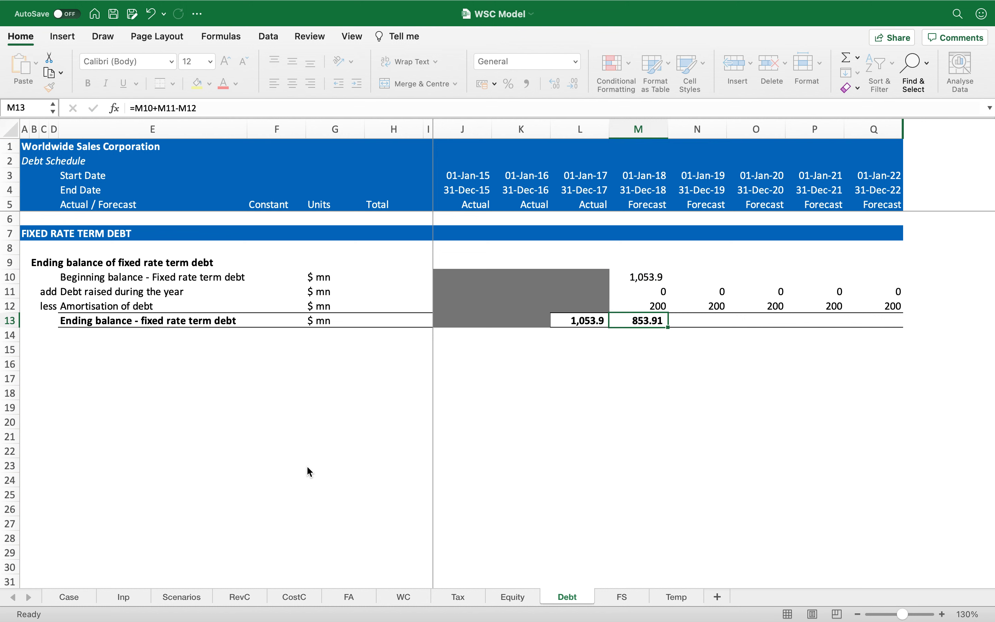
Copy the ending balance formula in M13 across the forecast years to Q13.
key(super+c)
key(shift+Right)
key(shift+Right)
key(shift+Right)
key(shift+Right)
key(super+v)
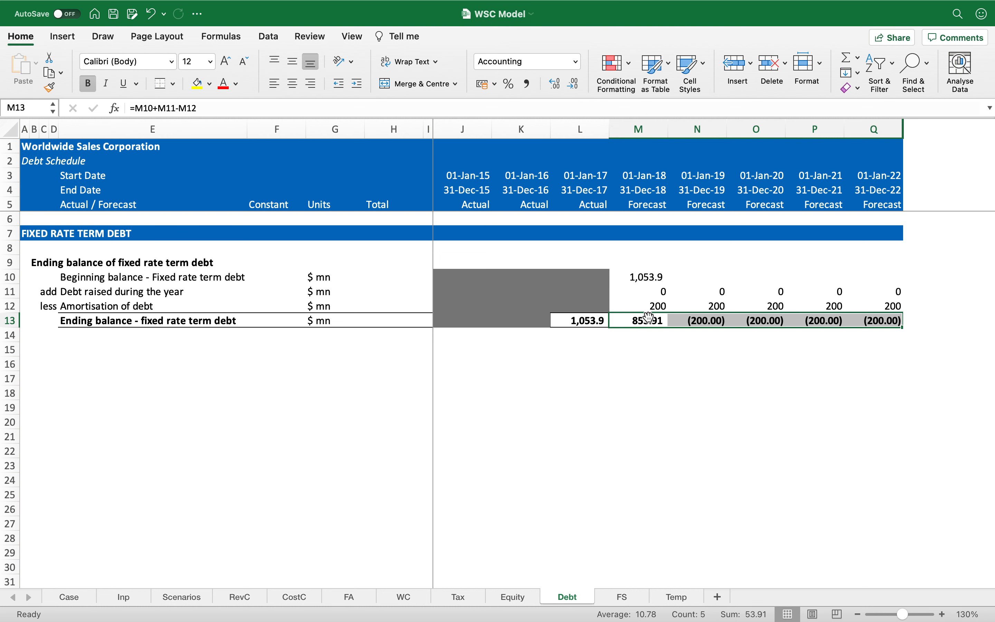
Set the 2019 beginning balance in N10 to the prior ending balance with =M13.
click(688, 280)
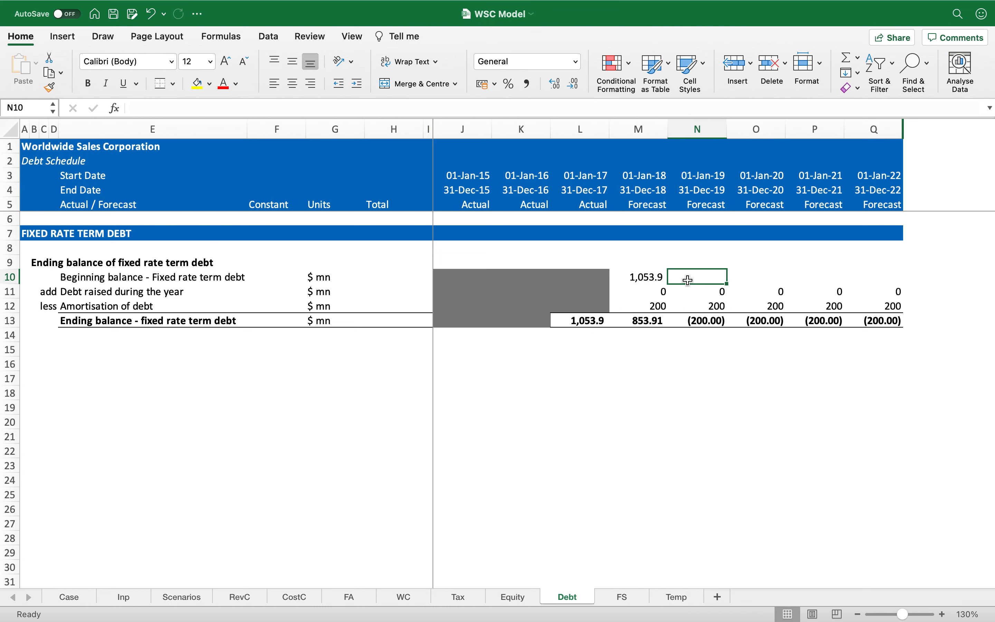
text(=)
key(Down)
key(Down)
key(Down)
key(Left)
key(Return)
Copy the beginning balance formula in N10 across the remaining forecast years to Q10.
key(Up)
key(ctrl+c)
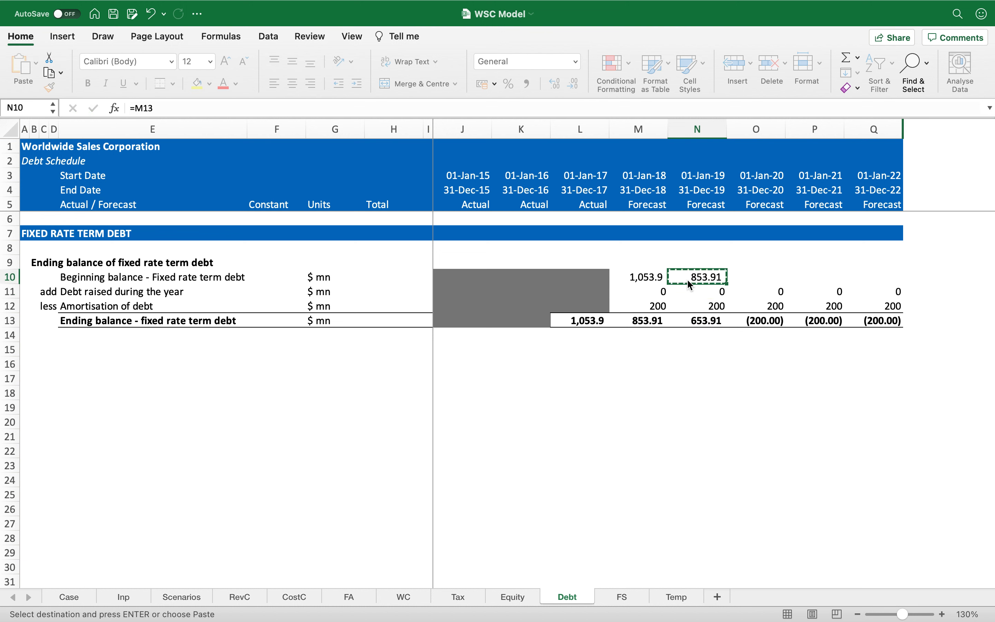
key(shift+Right)
key(shift+Right)
key(shift+Right)
key(ctrl+v)
Format the forecast values in M10:Q13 in comma style with one decimal place.
key(Left)
key(shift+Right)
key(shift+Right)
key(shift+Right)
key(shift+Right)
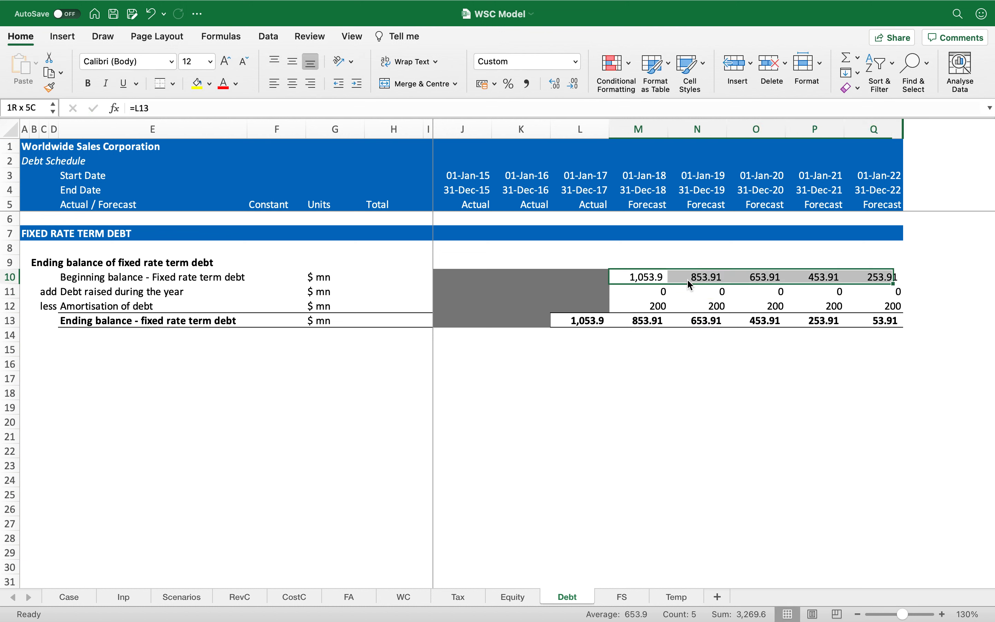
key(shift+Down)
key(shift+Down)
key(shift+Down)
click(528, 84)
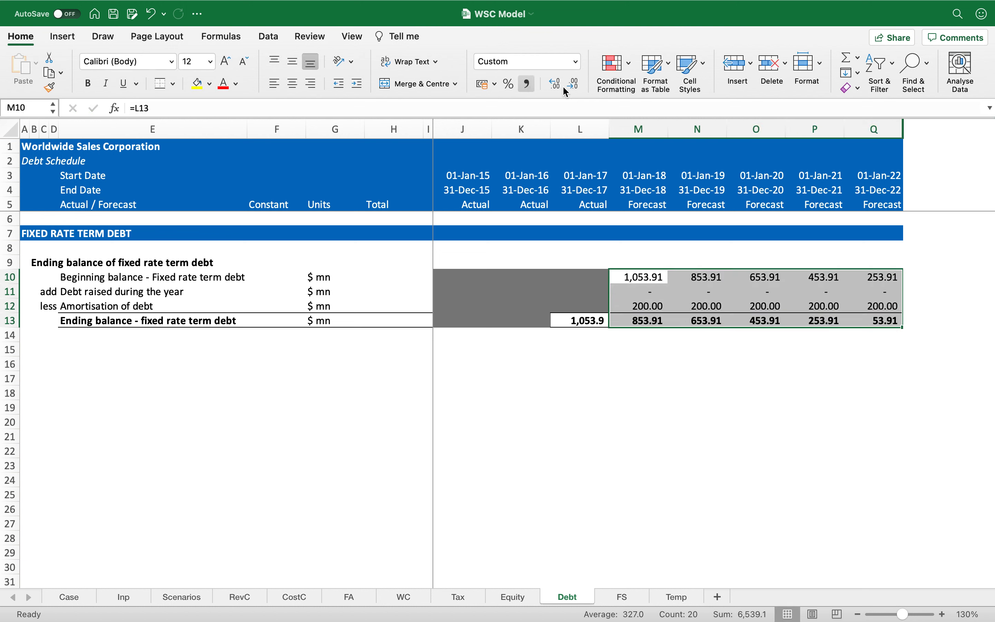
click(574, 86)
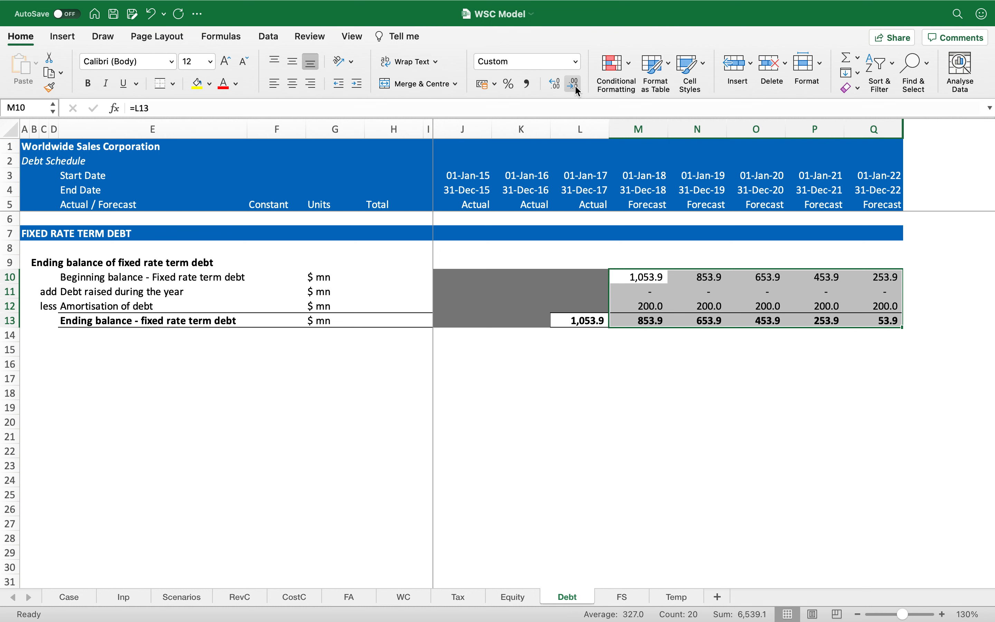
Copy the bold section heading in B9 to B15.
key(Down)
key(Down)
key(Down)
key(Down)
key(Left)
key(Left)
key(Left)
key(Left)
key(Left)
key(Left)
key(Left)
key(Left)
key(Left)
key(Left)
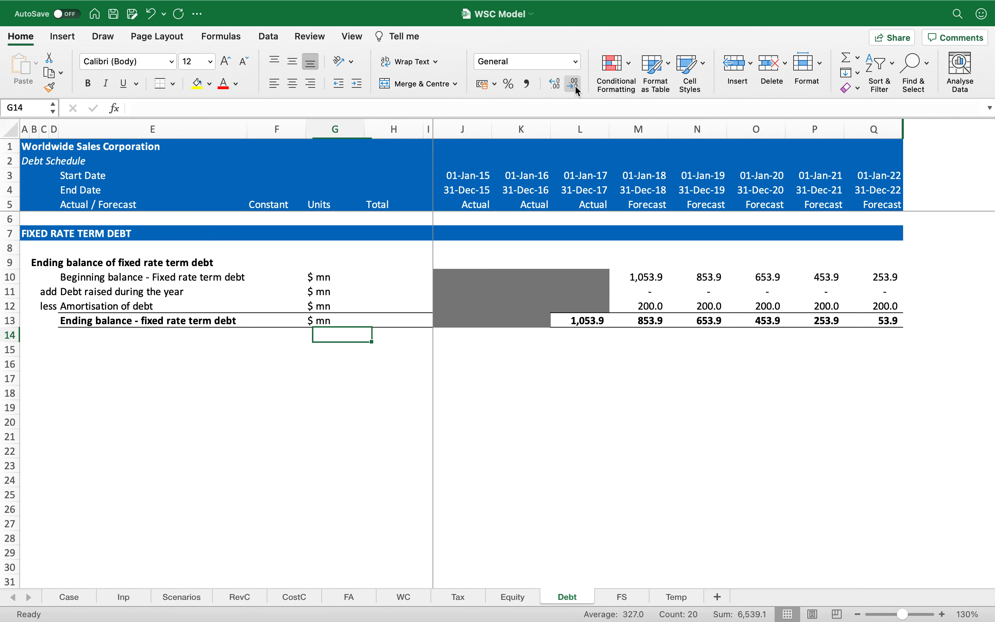
key(Left)
key(Left)
key(Down)
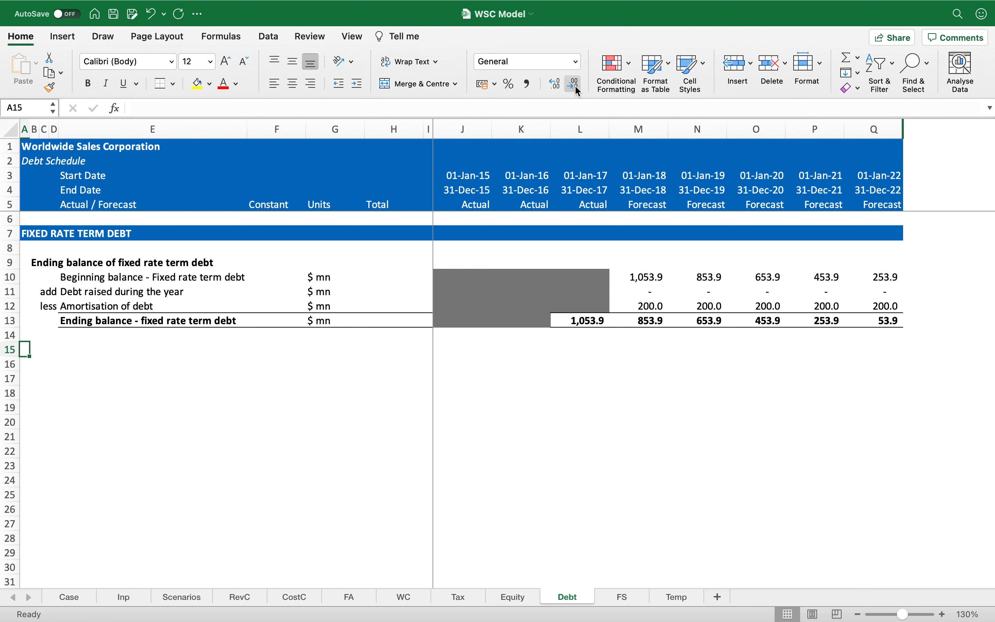
key(Right)
key(Right)
key(Right)
key(Left)
key(Left)
key(ctrl+Up)
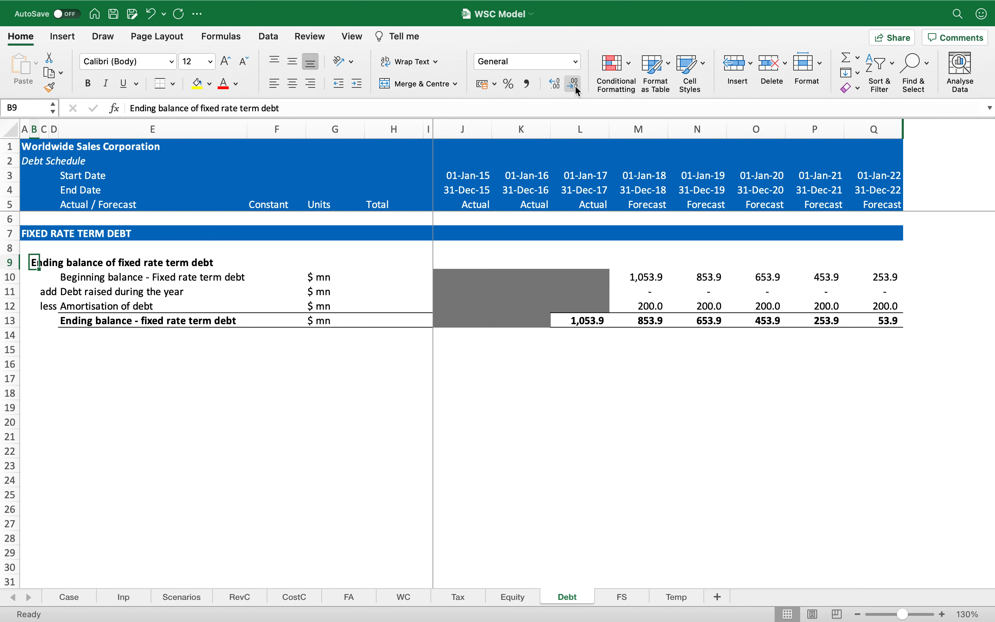
key(cmd+c)
key(Down)
key(Down)
key(Down)
key(Down)
key(Down)
key(Down)
key(Return)
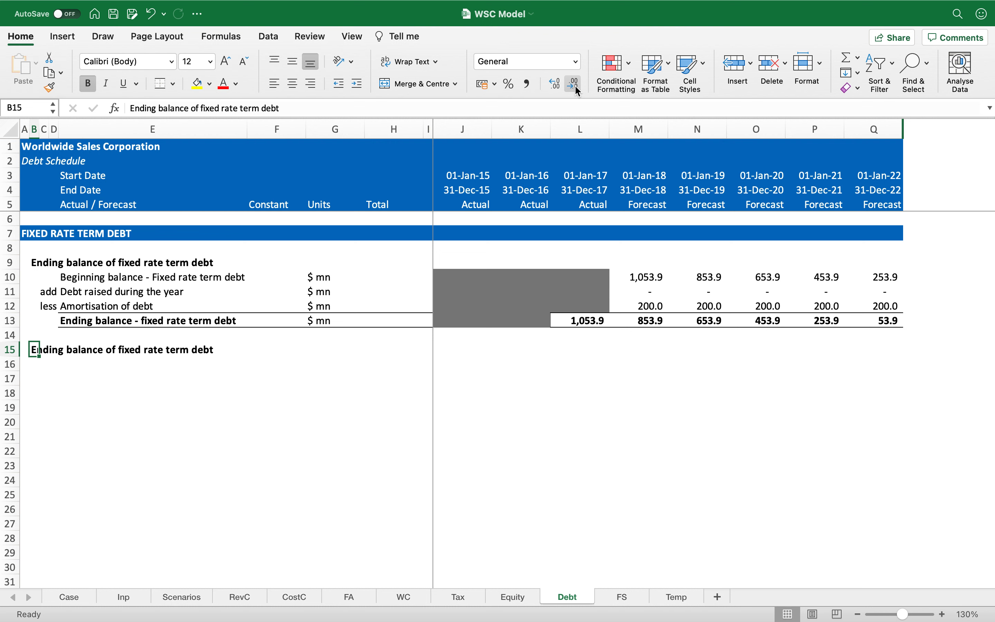
Replace the heading text in B15 with "Interest expense - Fixed rate term debt".
text(Interest expense - Fixe)
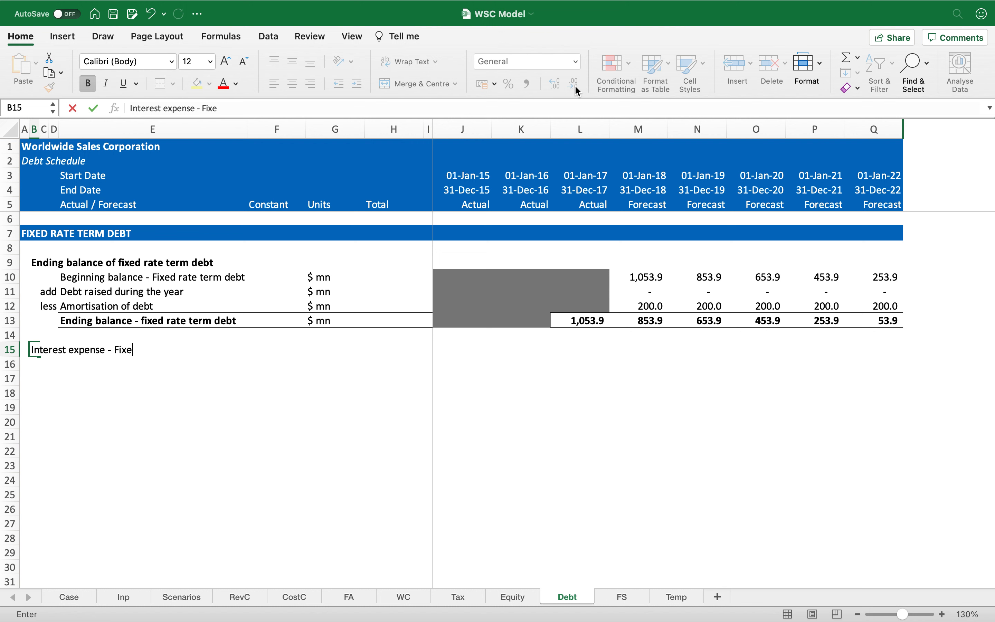
text(d rate term debt)
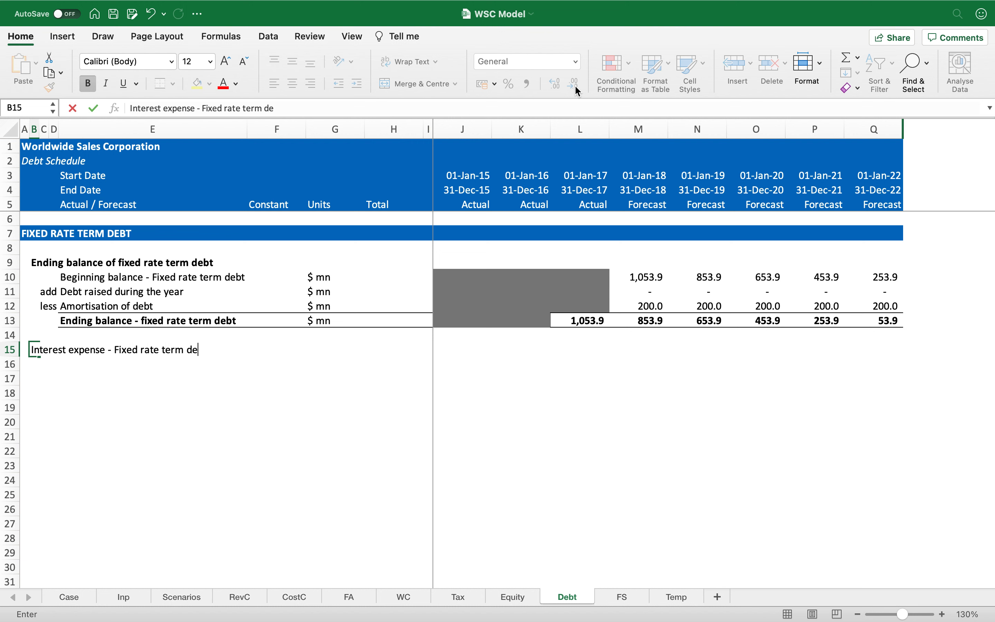
key(Return)
Add the subheading "Computation of Average Debt" in C17 and make it bold.
key(Right)
key(Right)
key(Right)
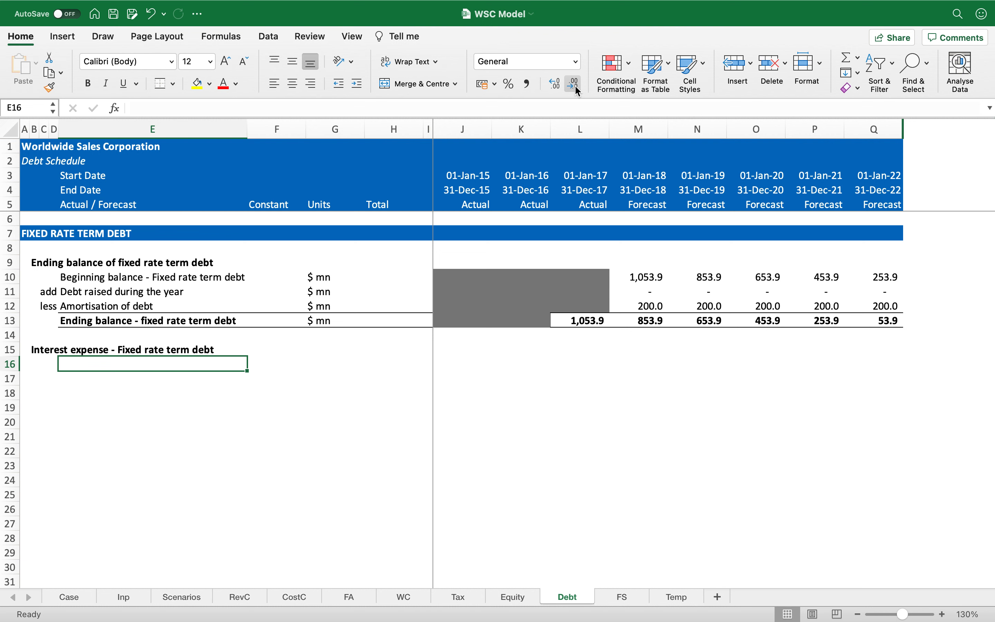
key(Left)
key(Left)
key(Left)
key(Left)
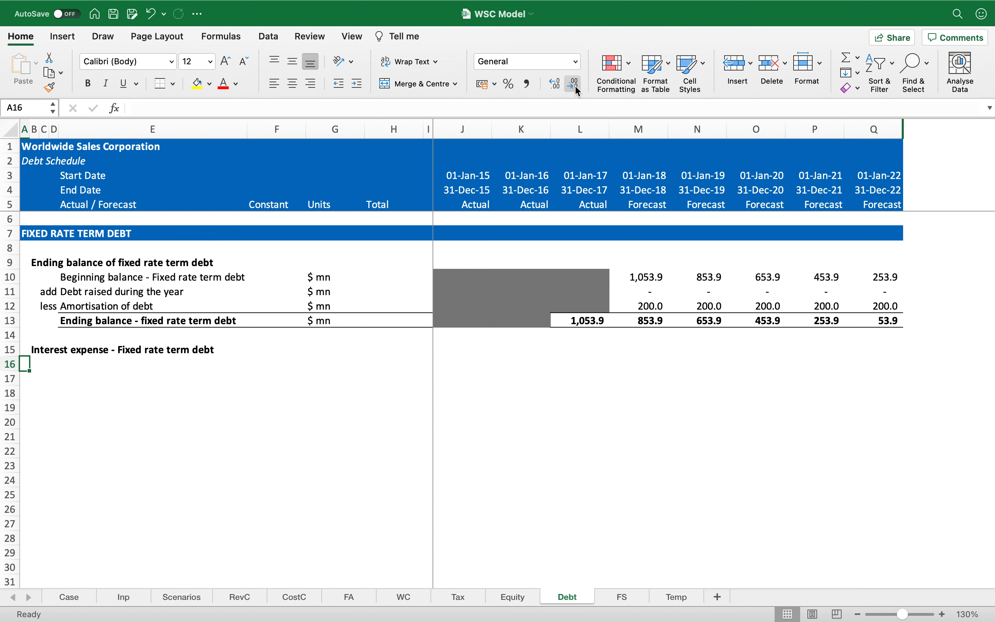
key(Right)
key(Right)
key(Down)
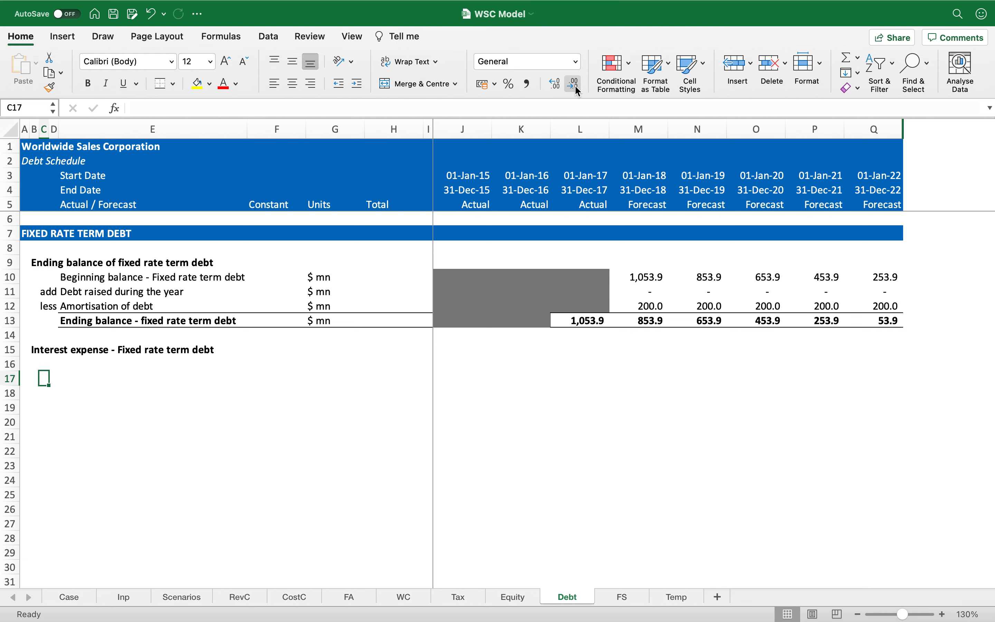
text(Computation of A)
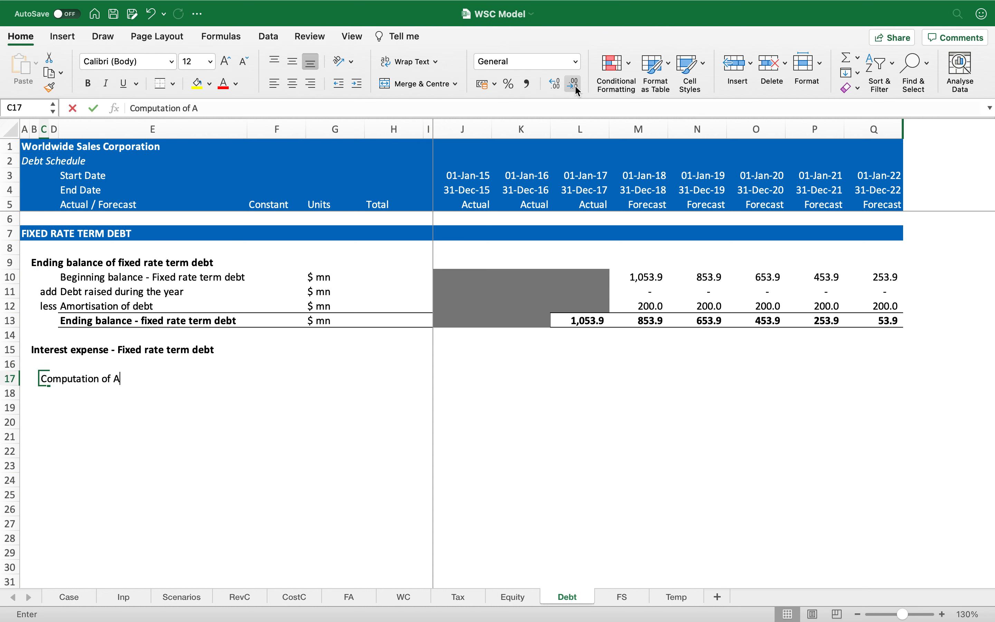
text(verage Debt)
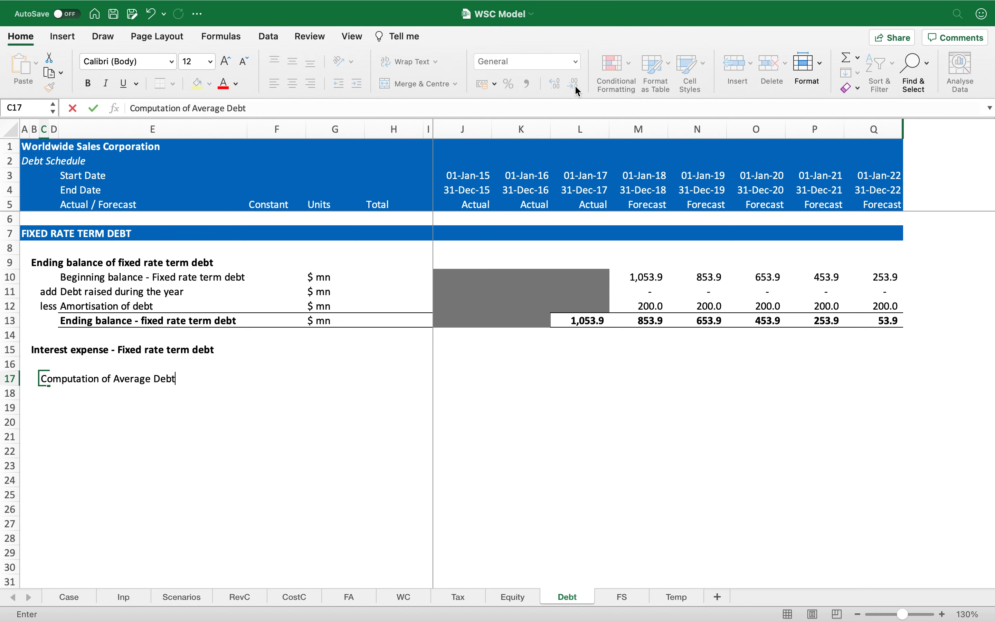
key(ctrl+Return)
key(super+b)
Link the labels in E18 and E19 to the beginning balance label in E10 and the ending balance label in E13.
key(Down)
key(Right)
key(Right)
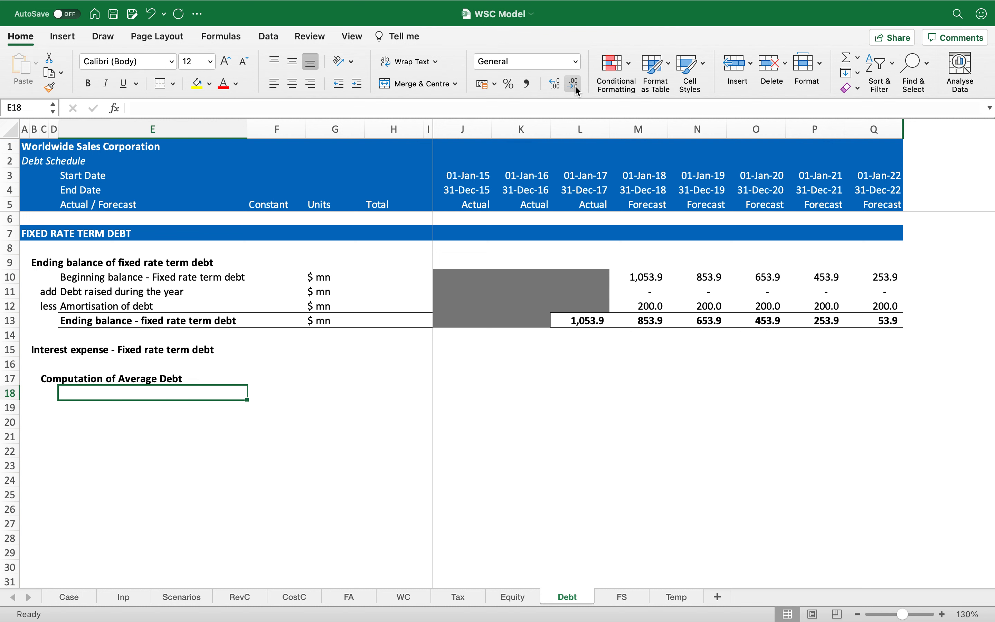
text(Begi)
key(Escape)
text(=)
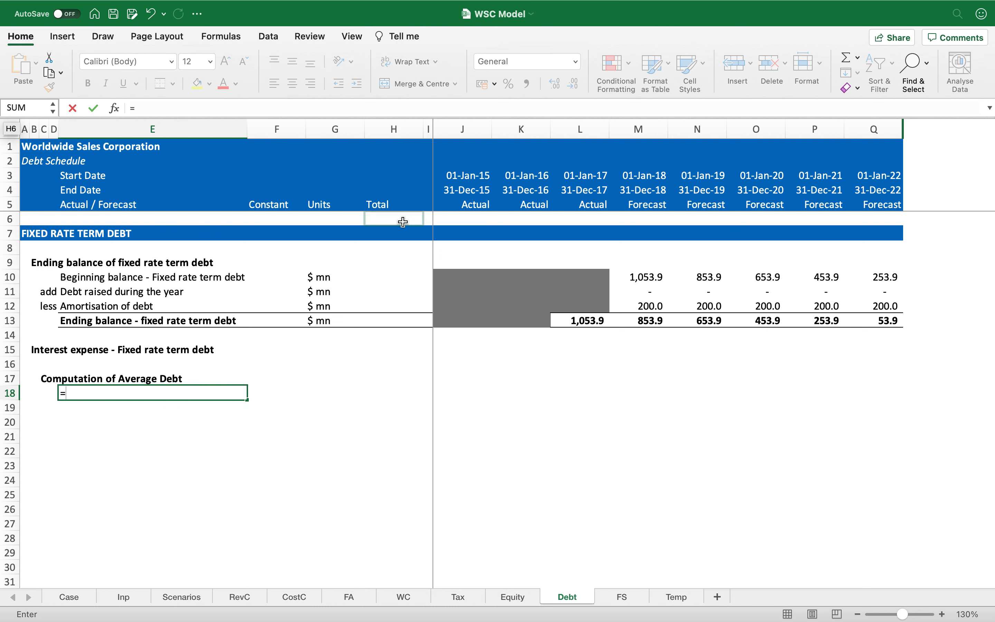
click(190, 277)
key(Return)
text(=)
click(178, 318)
key(Return)
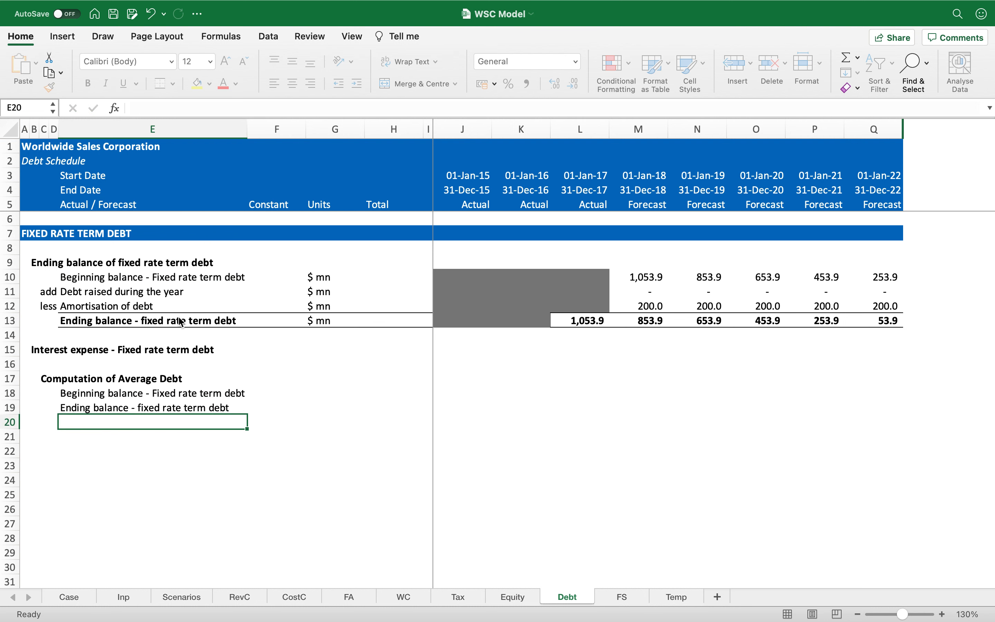
Copy the link formulas in E18:E19 across the units and year columns to column Q.
key(Up)
key(Up)
key(shift+Down)
key(ctrl+c)
key(ctrl+shift+Right)
key(Return)
Clear the unneeded zero links from F18:F19 and H18:I19.
key(Right)
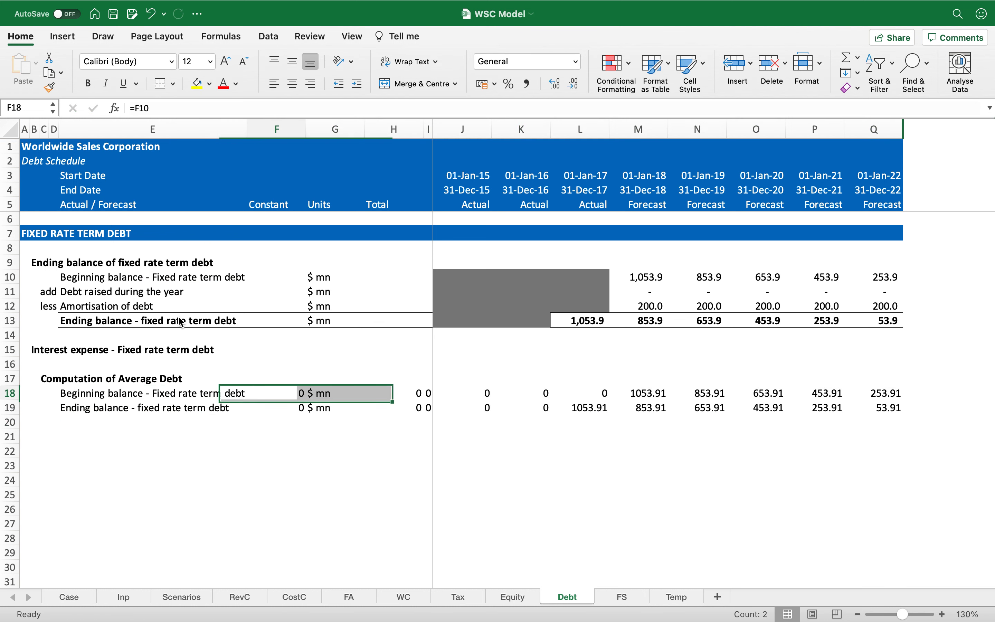
key(shift+Down)
key(Delete)
key(Right)
key(Right)
key(shift+Right)
key(shift+Down)
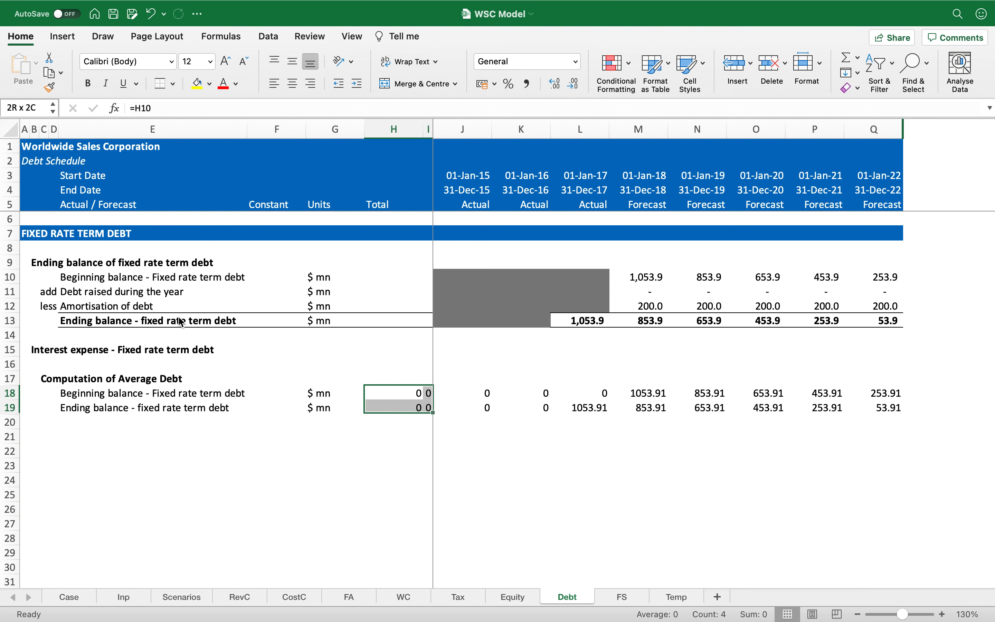
key(Delete)
Block out the actual years in J18:L19 by copying the empty grey cell J12 over them.
key(Right)
key(Up)
key(Right)
key(Up)
key(Up)
key(Up)
key(Up)
key(Up)
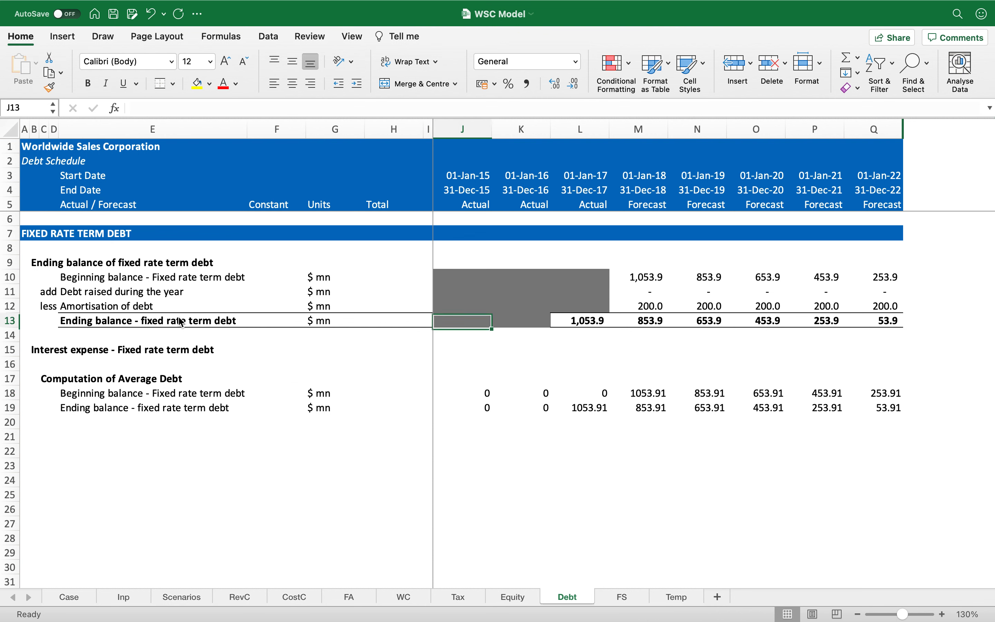
key(ctrl+c)
key(Down)
key(Down)
key(Down)
key(Down)
key(Down)
key(Down)
key(shift+Right)
key(shift+Right)
key(shift+Down)
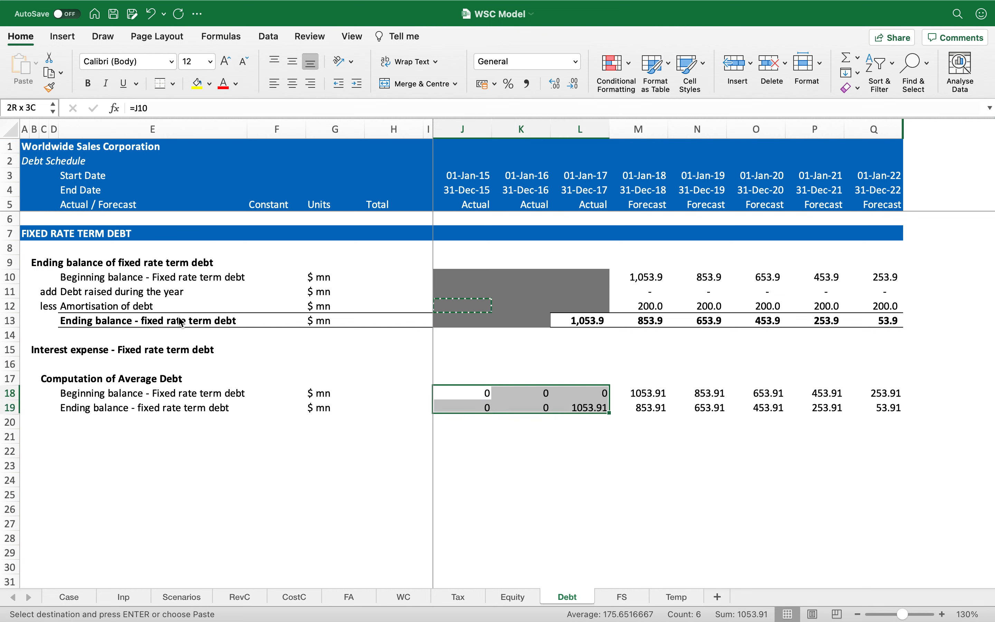
key(Return)
Format the forecast balances in M18:Q19 in comma style with one decimal place.
key(Left)
key(Right)
key(shift+Down)
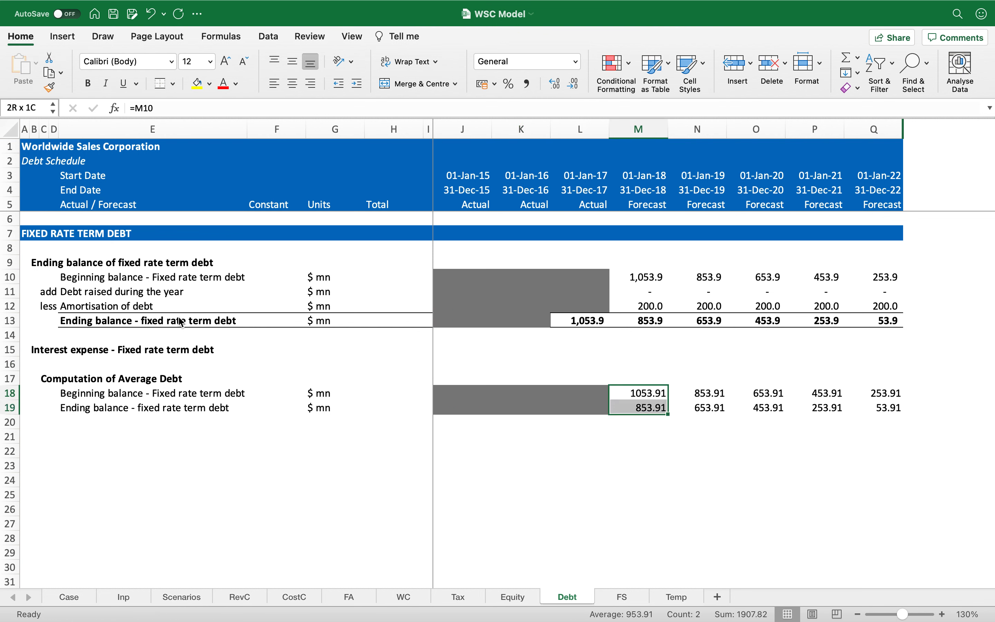
key(ctrl+shift+Right)
click(527, 84)
click(574, 85)
Make the whole of row 20 bold.
key(Home)
key(Left)
key(Left)
key(Left)
key(Left)
key(Left)
key(Down)
key(Down)
key(ctrl+shift+Right)
key(shift+space)
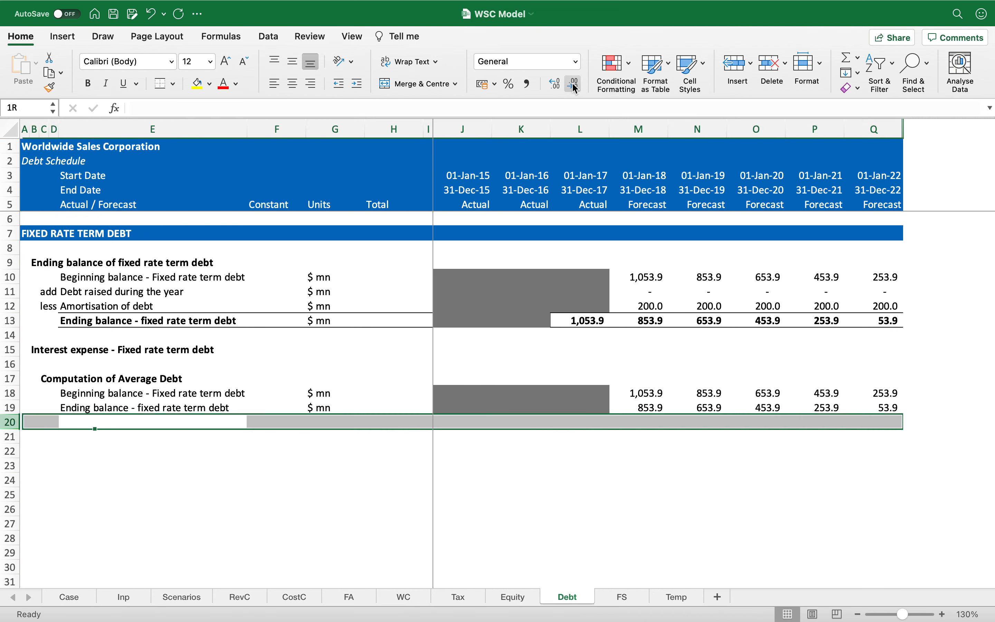
key(ctrl+b)
Apply top and bottom borders to E20:Q20.
key(Left)
key(Right)
key(ctrl+shift+Right)
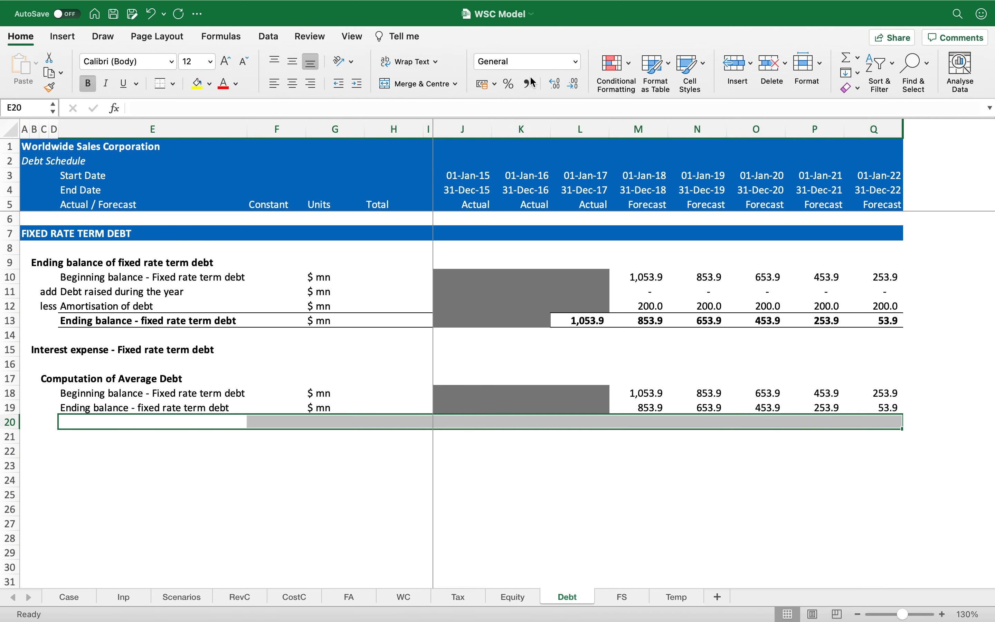
mouse_move(354, 5)
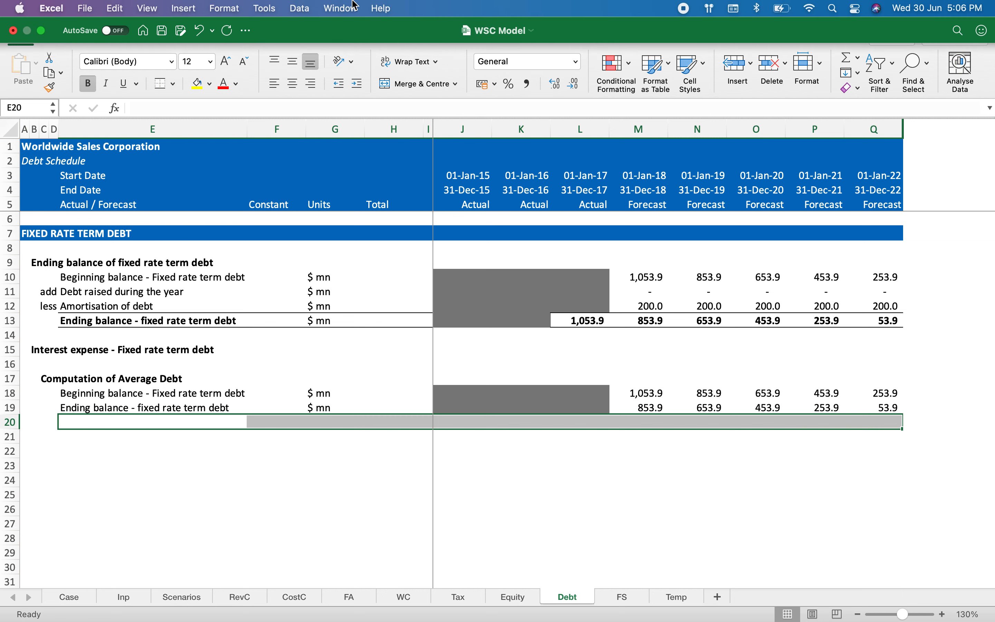
key(Down)
key(Up)
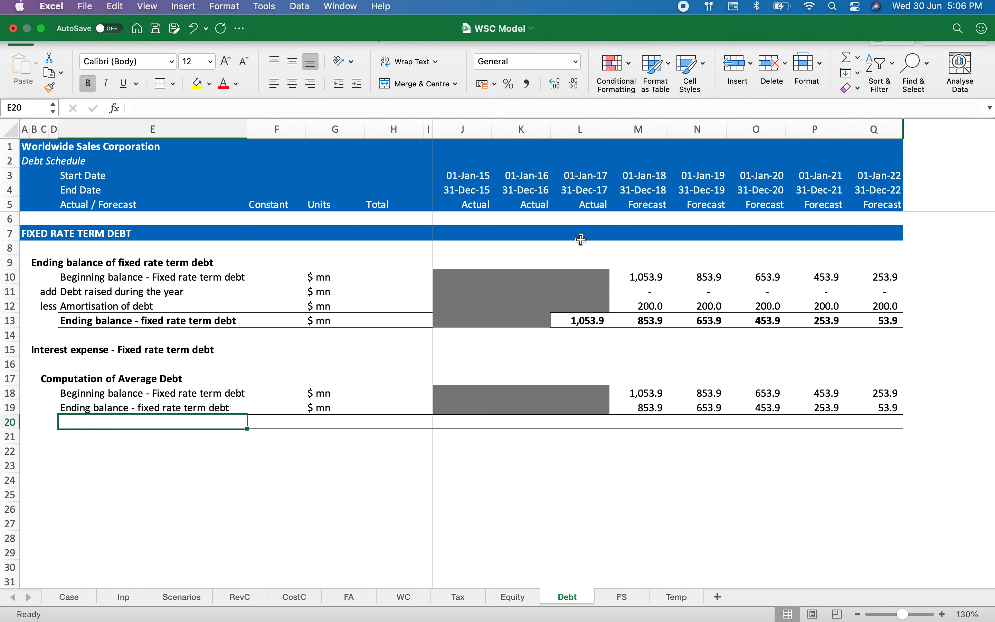
Label E20 as "Average debt".
click(641, 305)
drag(642, 306, 641, 296)
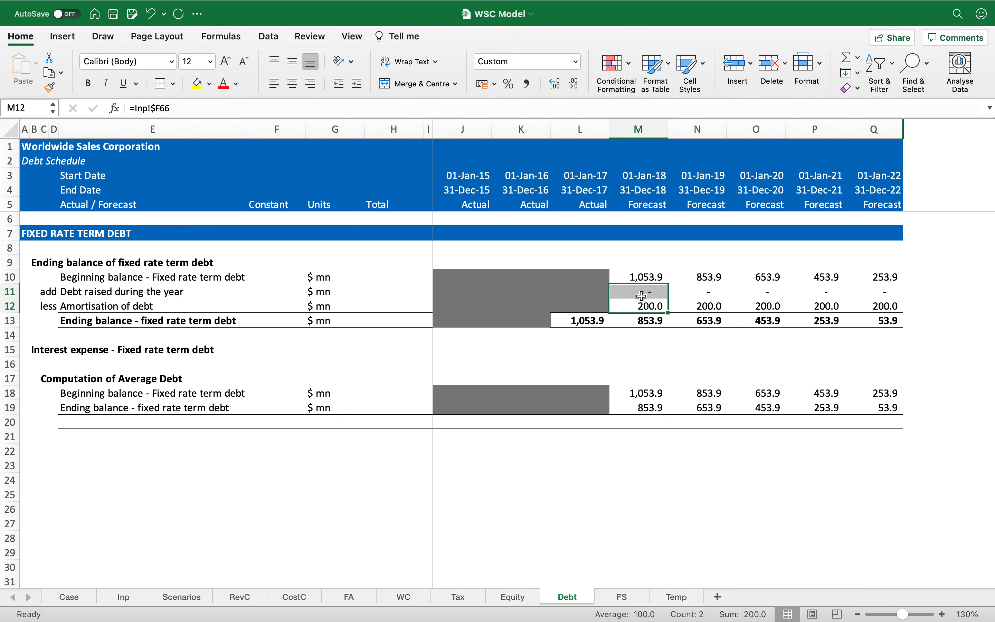
key(Down)
key(Down)
key(Down)
key(Down)
key(Down)
key(Down)
key(Down)
key(Down)
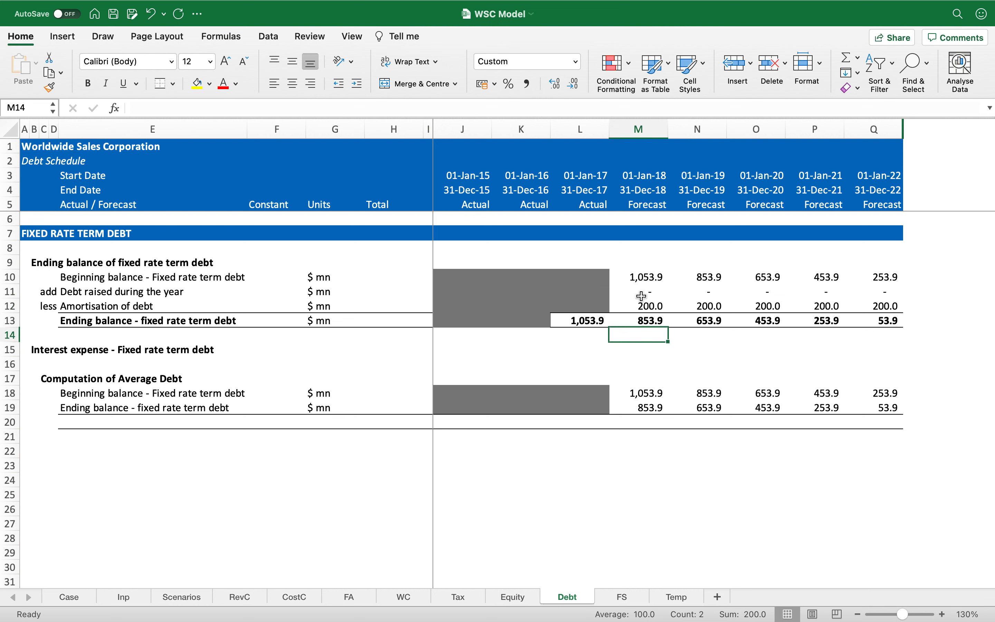
key(Left)
key(Left)
key(Left)
key(Left)
key(Left)
key(Left)
key(Left)
key(Left)
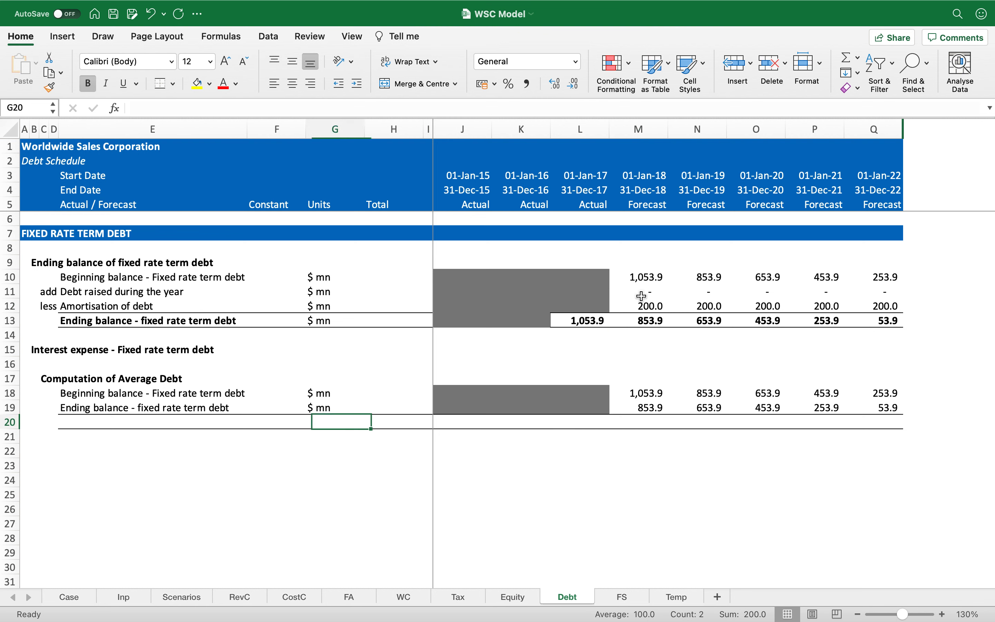
text(Average debt)
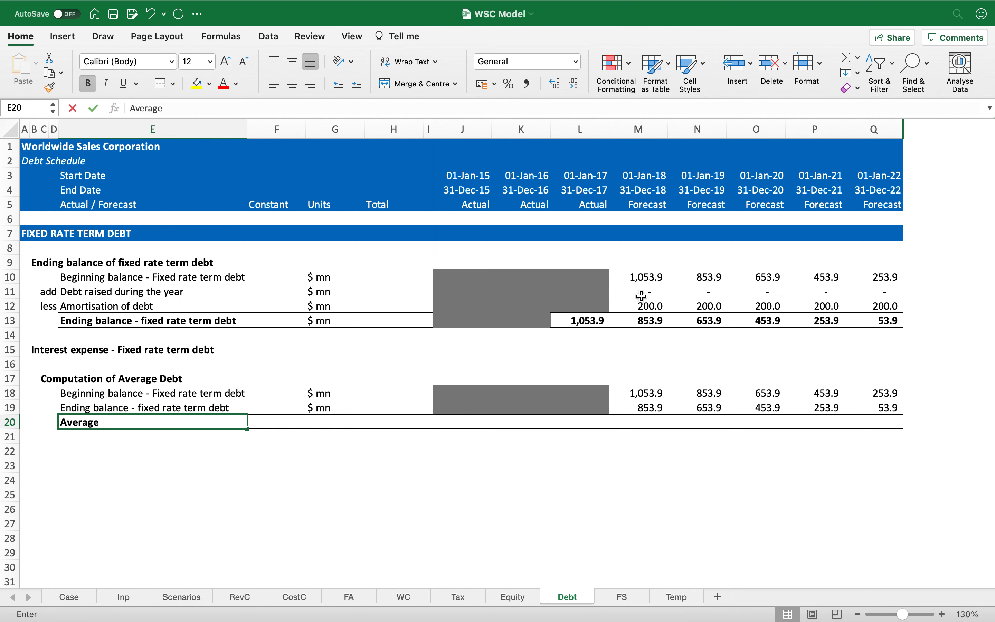
key(Return)
Enter the unit "$ mn" for the average debt row in G20.
key(Up)
key(Right)
key(Right)
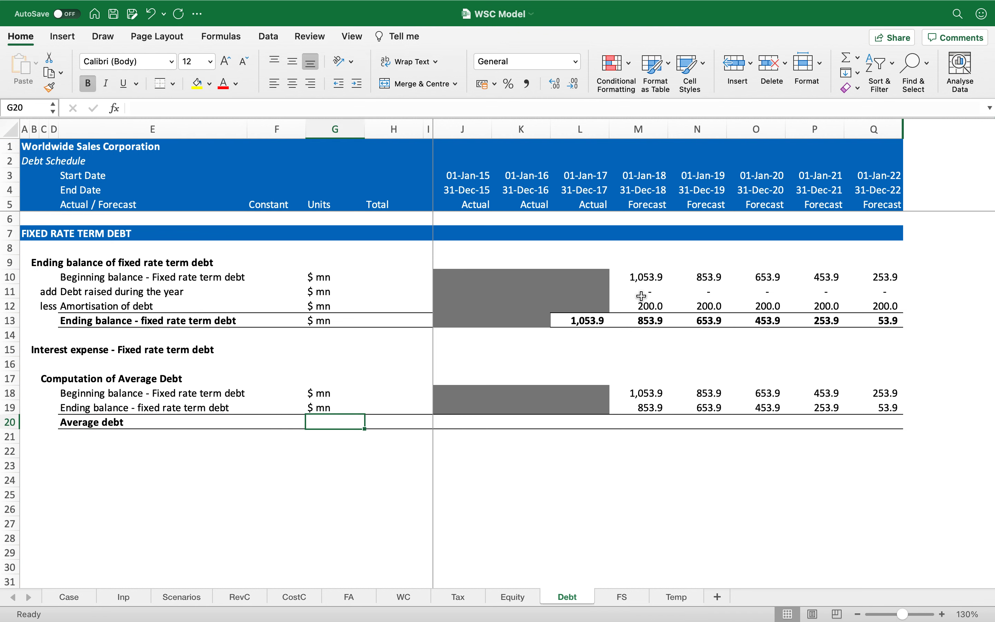
text($ mn)
key(Return)
Calculate the first year's average debt in J20 with =AVERAGE(J18:J19).
key(Up)
key(Right)
key(Right)
key(Right)
text(=average)
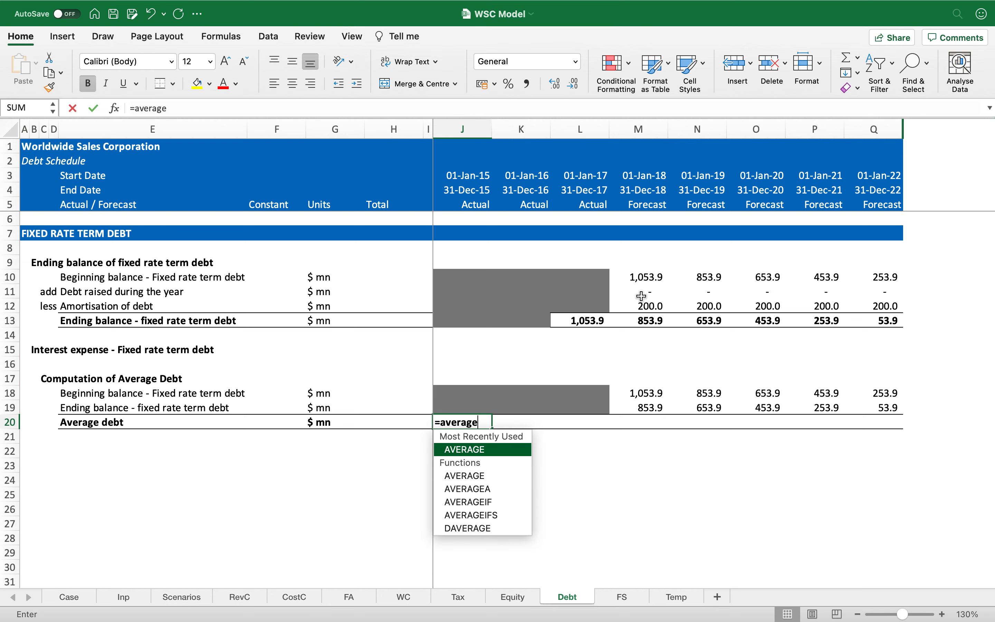
key(Tab)
key(Up)
key(shift+Up)
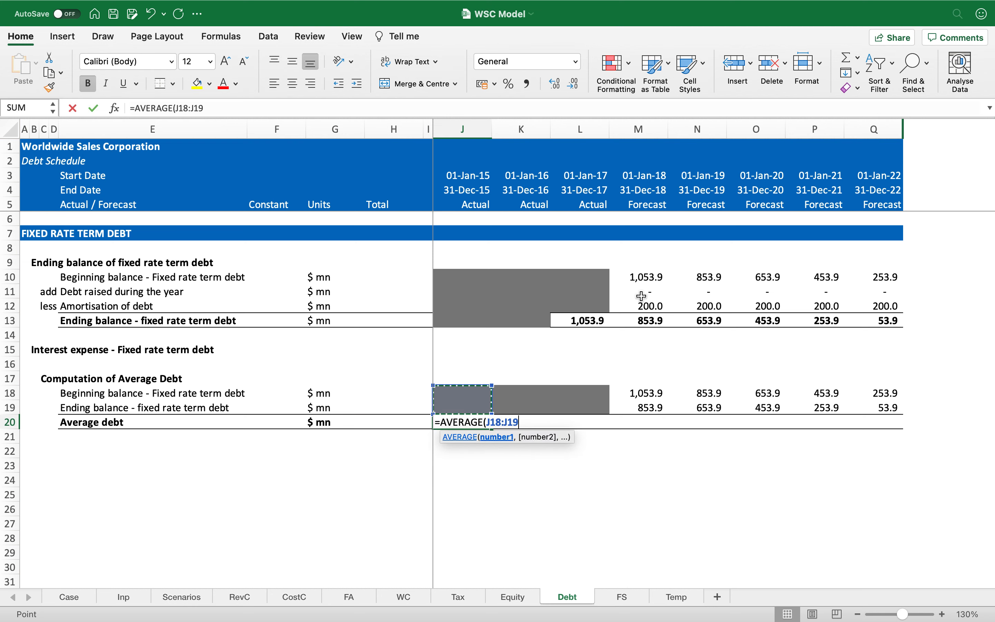
text())
key(Return)
Check the J18:J19 cells that the average debt formula in J20 refers to.
key(Up)
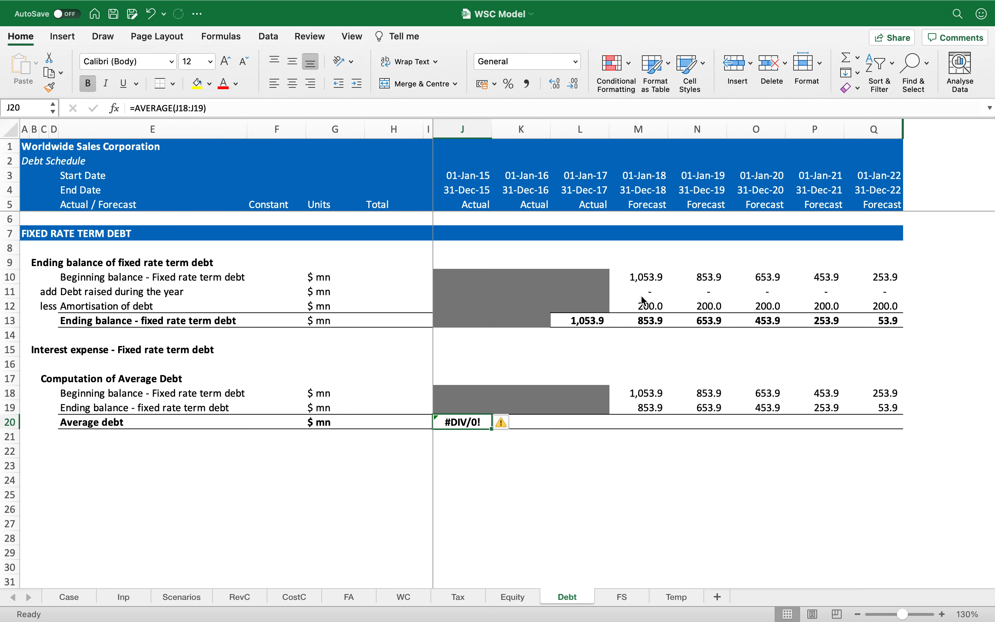
key(ctrl+super+f)
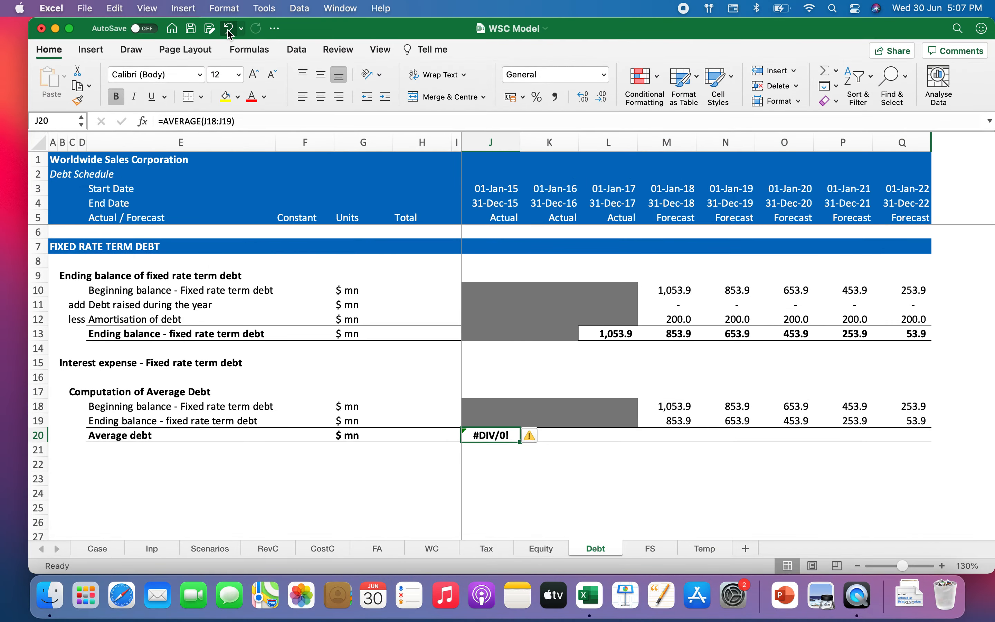
click(70, 28)
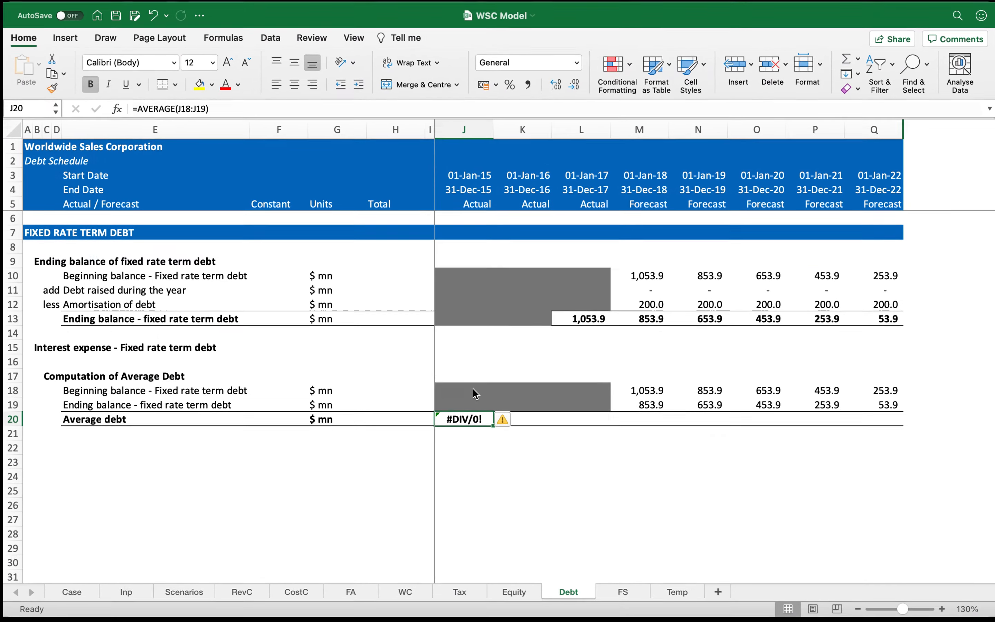
click(473, 390)
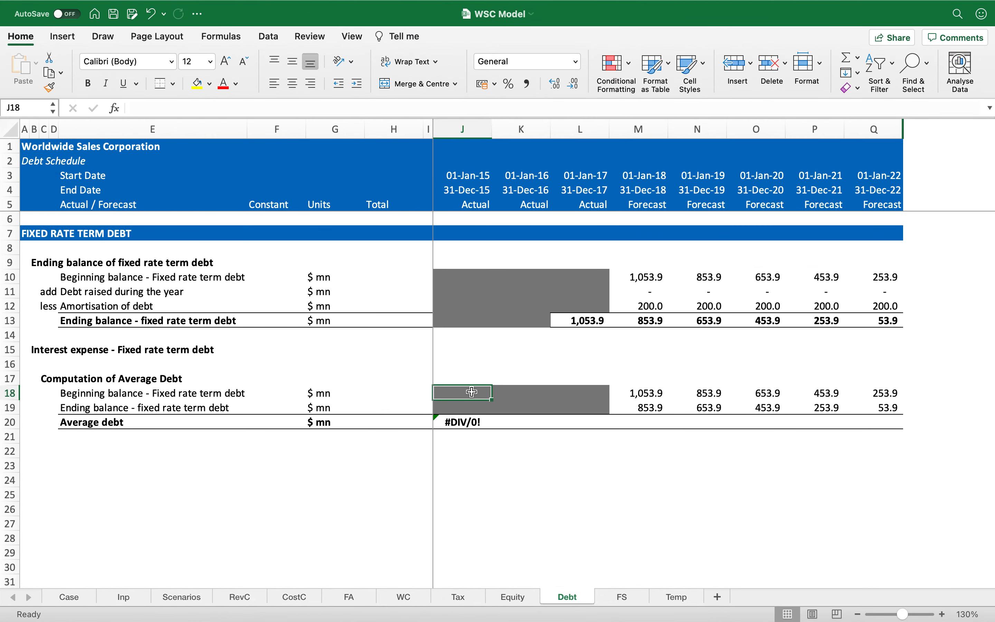
key(shift+Down)
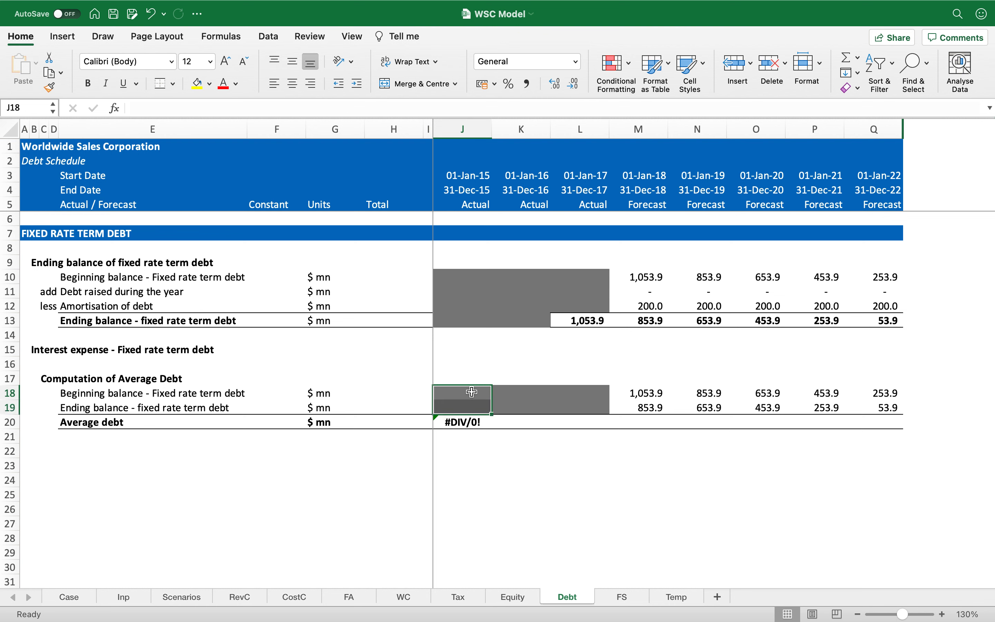
Undo the average formula entered in J20.
key(Down)
key(Down)
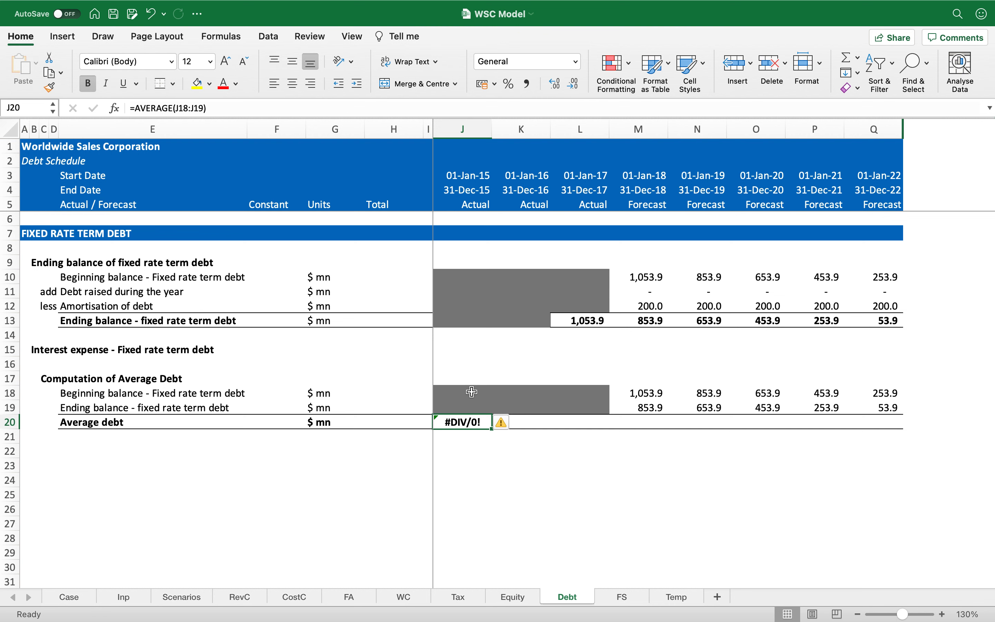
key(super+z)
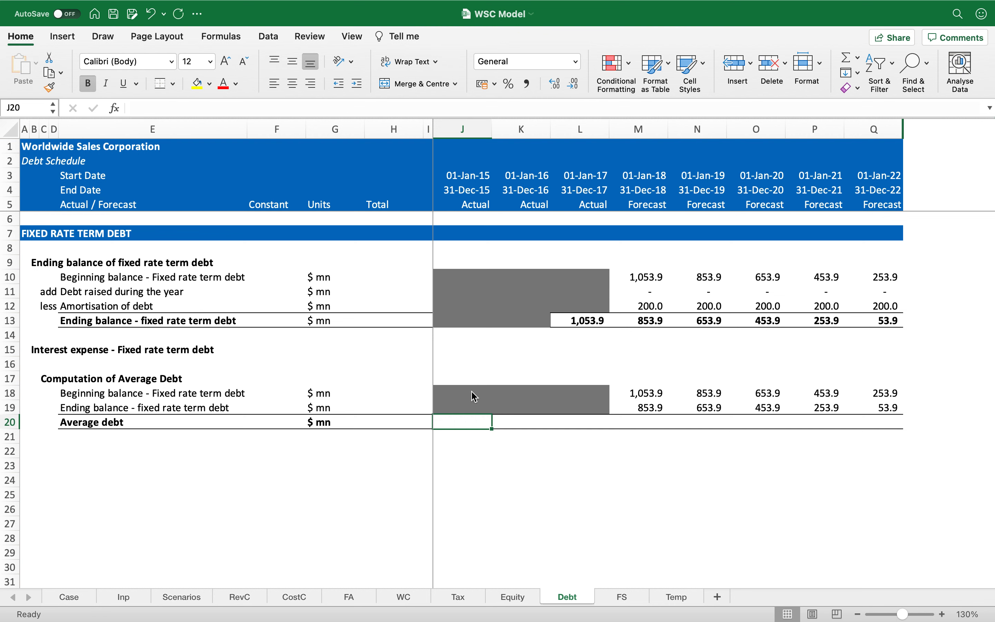
Calculate the first year's average debt in J20 with =IFERROR(AVERAGE(J18:J19),0).
text(=)
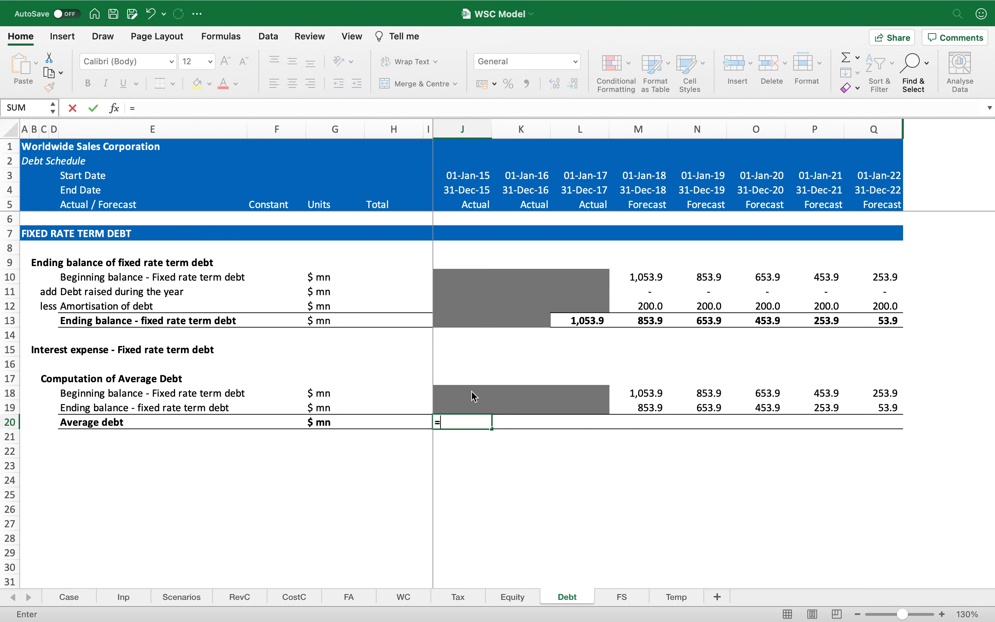
text(if)
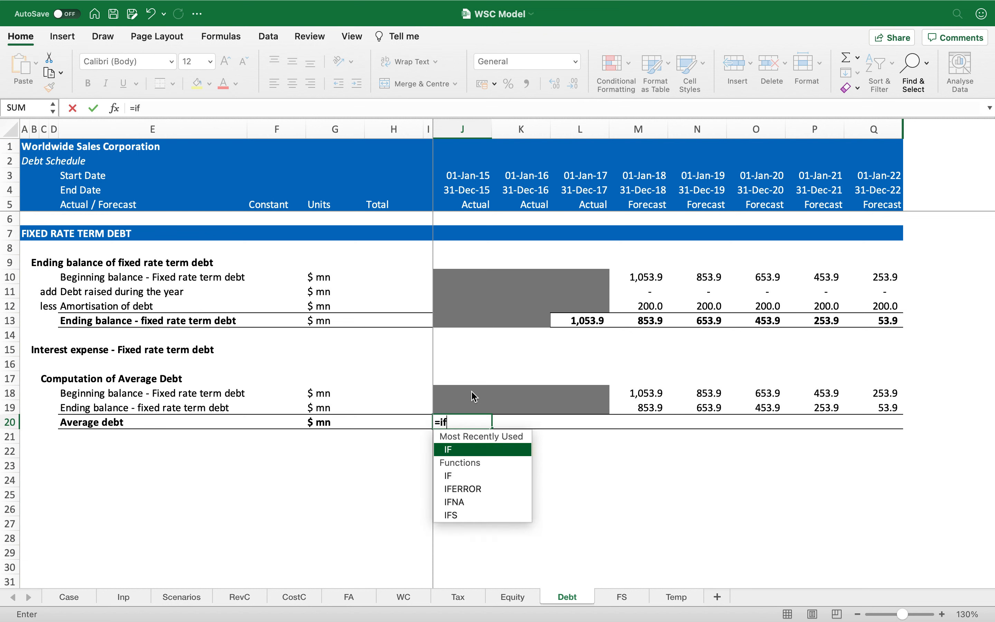
text(err)
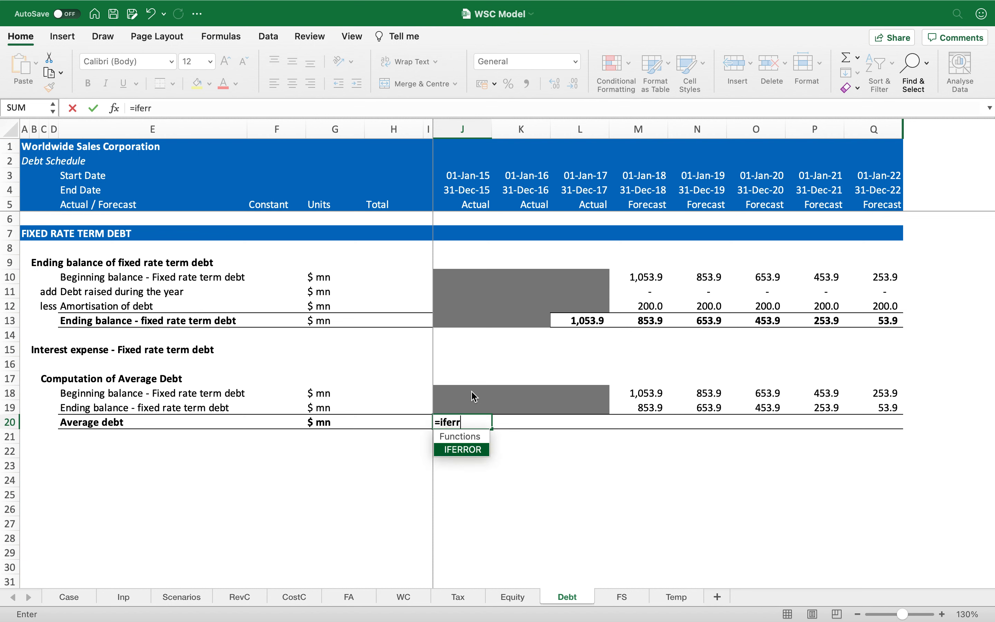
key(Tab)
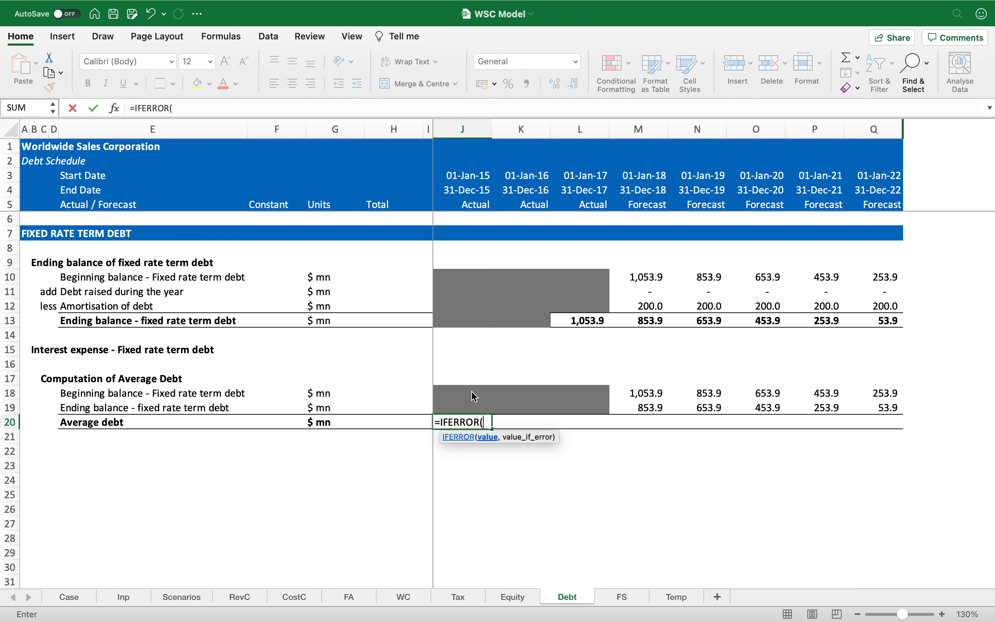
text(averag)
key(Tab)
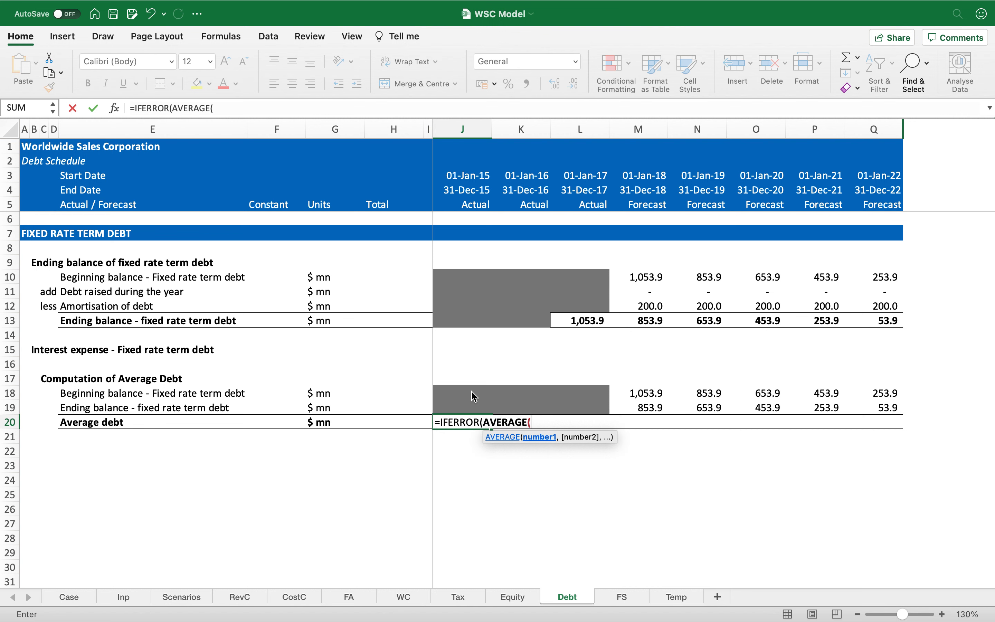
click(475, 396)
key(shift+Down)
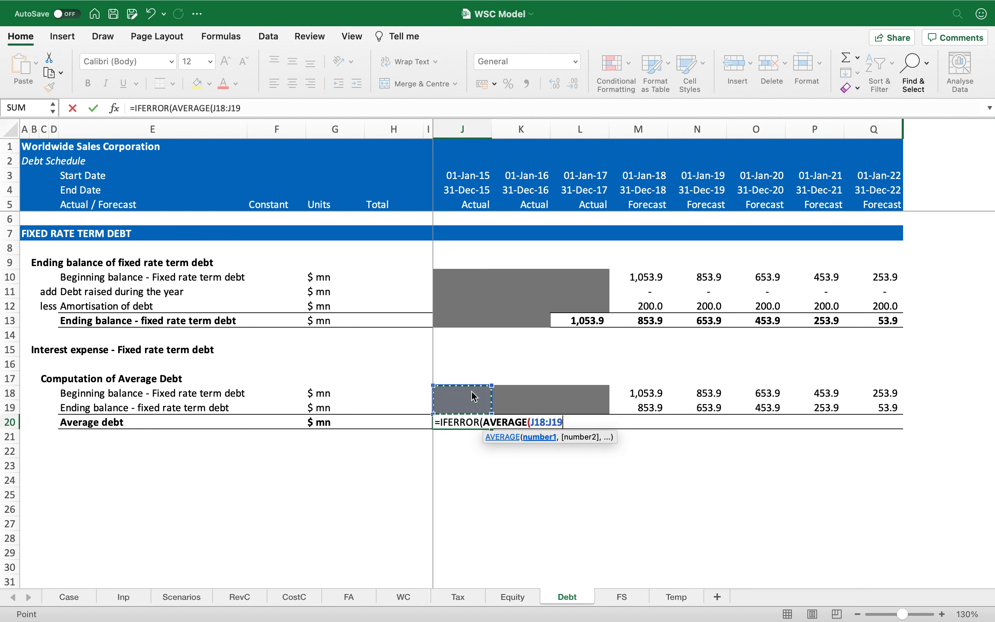
text(),)
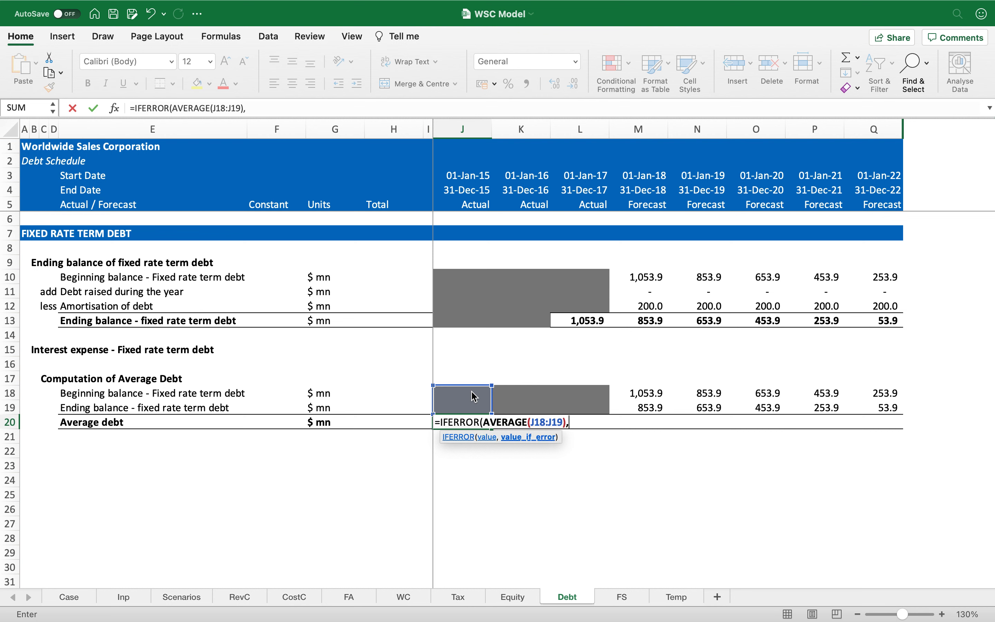
text(0))
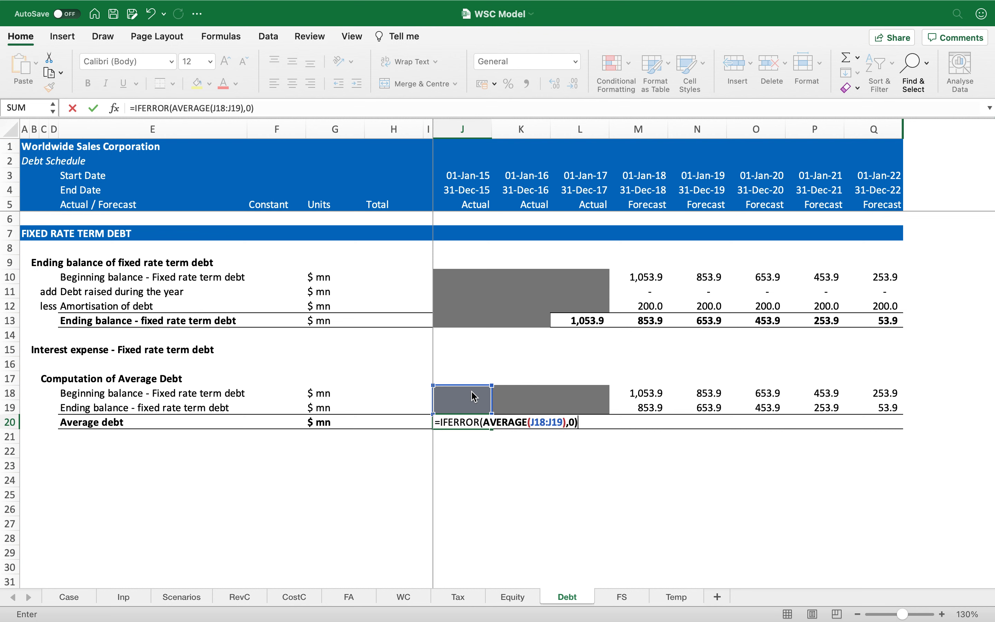
key(Return)
Copy the J20 average debt formula across to Q20 and format the row in comma style with one decimal place.
key(Up)
key(super+c)
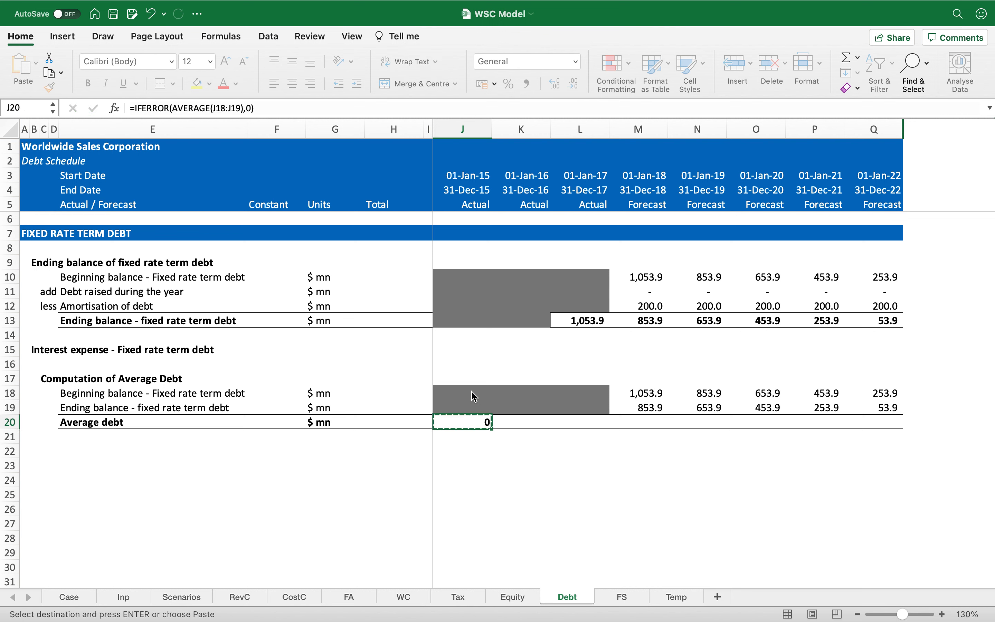
key(shift+Right)
key(shift+Right)
key(shift+Right)
key(shift+Right)
key(shift+Right)
key(shift+Right)
key(shift+Right)
key(Return)
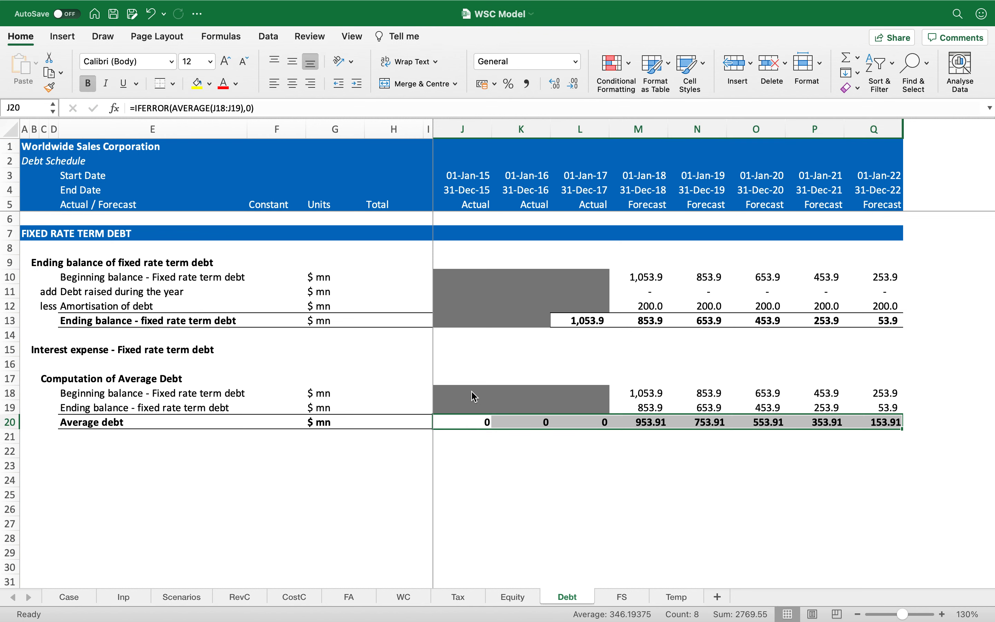
click(527, 84)
click(573, 84)
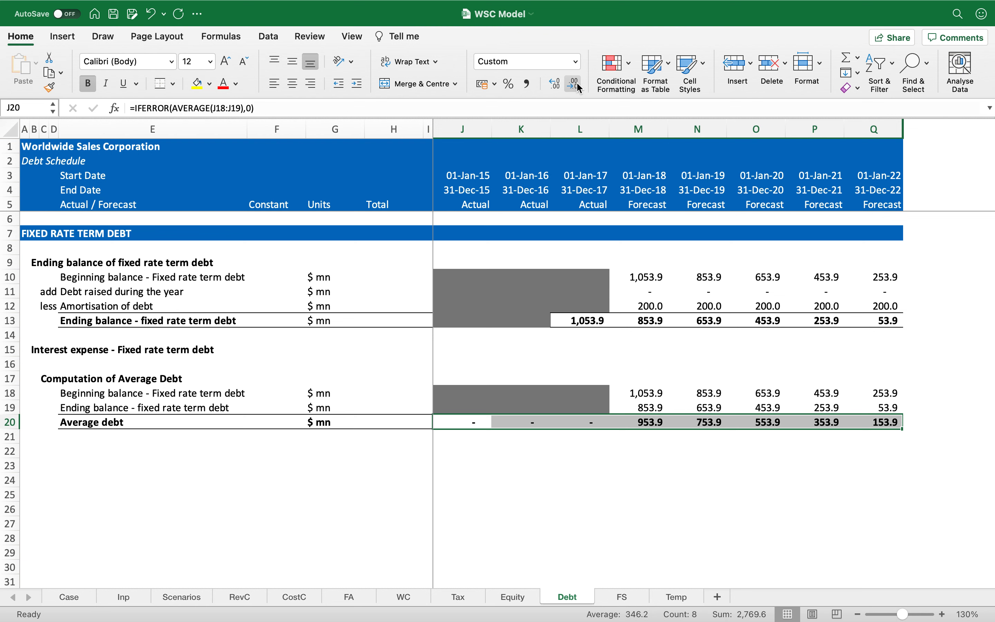
Copy the "Computation of Average Debt" heading from C17 to C22.
key(Left)
key(Left)
key(Left)
key(Left)
key(Left)
key(Left)
key(Left)
key(Left)
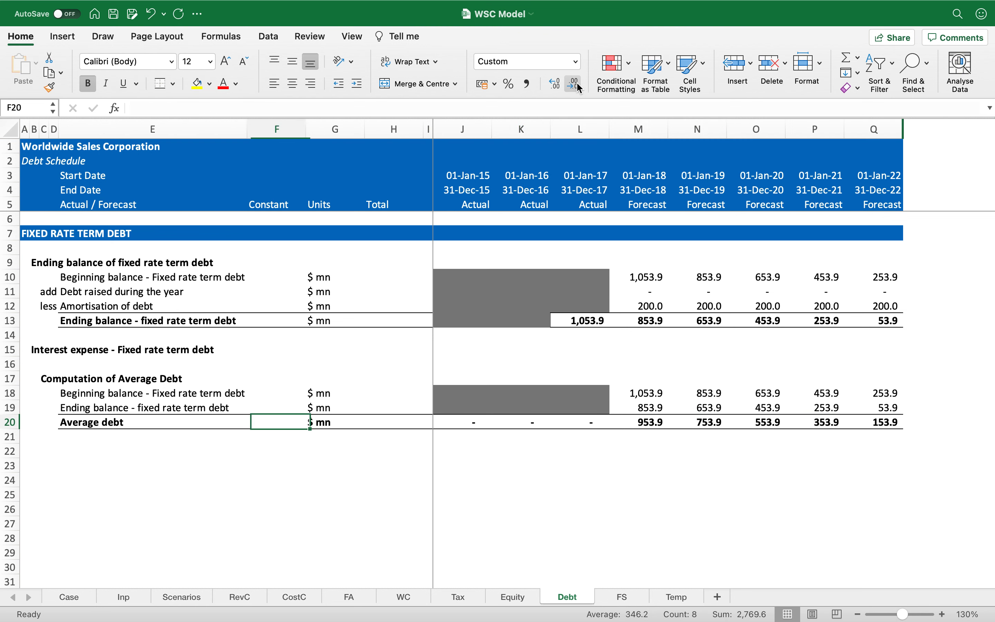
key(Right)
key(Down)
key(Up)
key(Up)
key(Up)
key(Up)
key(super+c)
key(Down)
key(Down)
key(Down)
key(Down)
key(Down)
key(Return)
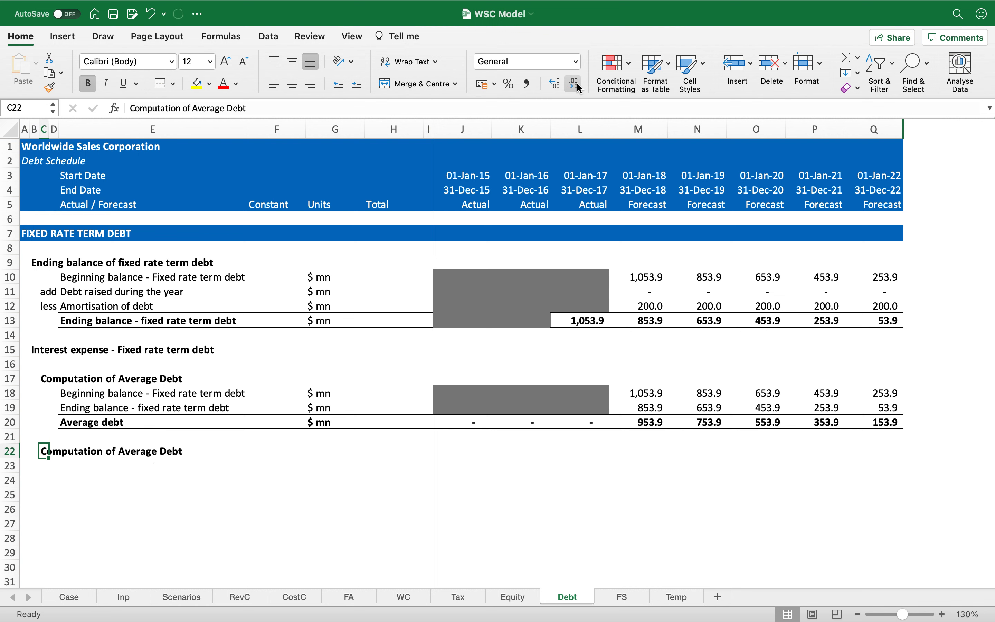
Change the heading in C22 to "Computation of interest expense".
key(F2)
key(shift+alt+Left)
key(shift+alt+Left)
text(in)
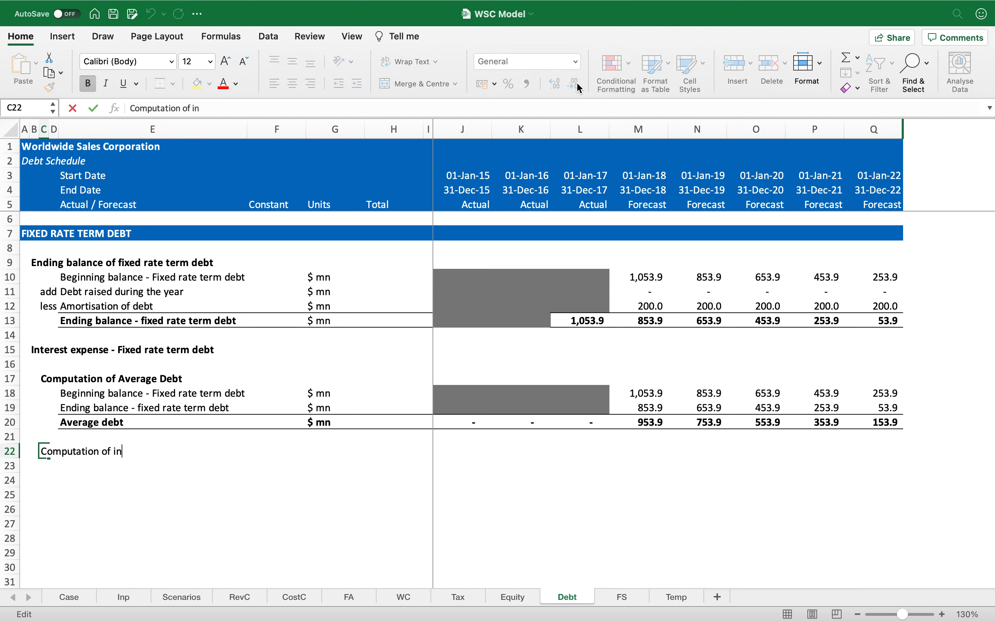
text(terest expense)
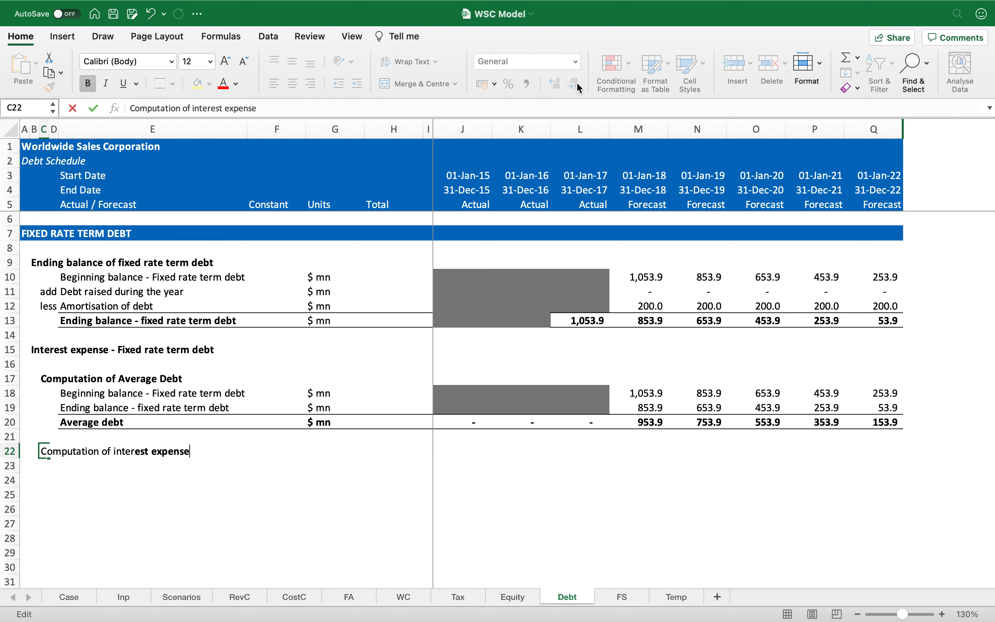
key(Return)
Link E23 to the average debt label with =E20 and copy the link across to Q23.
key(Right)
key(Right)
text(=E20)
key(ctrl+Return)
key(super+c)
key(shift+Right)
key(shift+Right)
key(shift+Right)
key(shift+Right)
key(shift+Right)
key(shift+Right)
key(shift+Right)
key(shift+Right)
key(shift+Right)
key(shift+Right)
key(shift+Right)
key(shift+Right)
key(Return)
Clear the unneeded links in F23 and H23:I23 of the new average debt row.
key(Right)
key(Delete)
key(Right)
key(Right)
key(shift+Right)
key(Delete)
key(Right)
key(Right)
key(Up)
key(Up)
key(Up)
key(Up)
key(Up)
key(super+c)
key(Down)
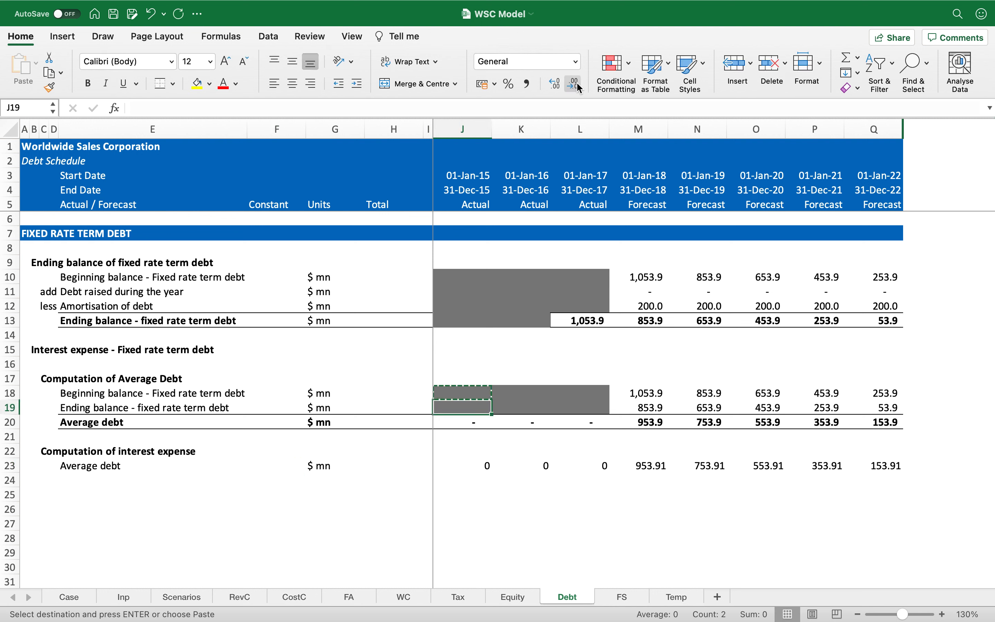
key(Escape)
key(Down)
key(Down)
key(Down)
key(Down)
Format the average debt values in J23:Q23 in comma style with one decimal place.
key(shift+Right)
key(shift+Right)
key(shift+Right)
key(shift+Right)
key(shift+Right)
key(shift+Right)
key(shift+Right)
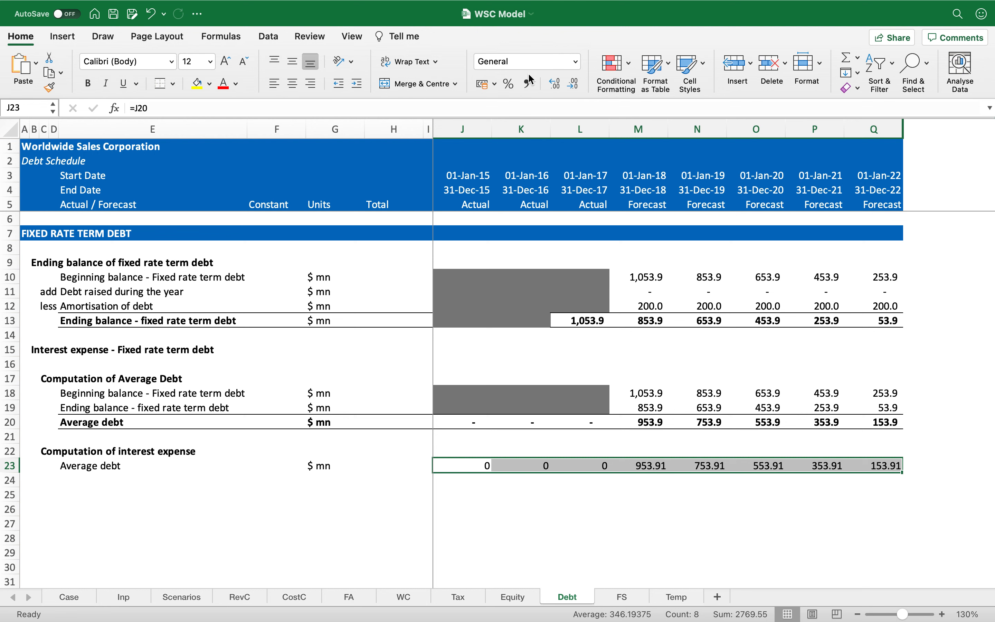
click(573, 84)
click(527, 84)
click(573, 85)
Link E24 to the fixed rate term debt interest rate label in cell E58 of the Inp sheet.
key(Left)
key(Left)
key(Left)
key(Left)
key(Left)
key(Down)
text(=)
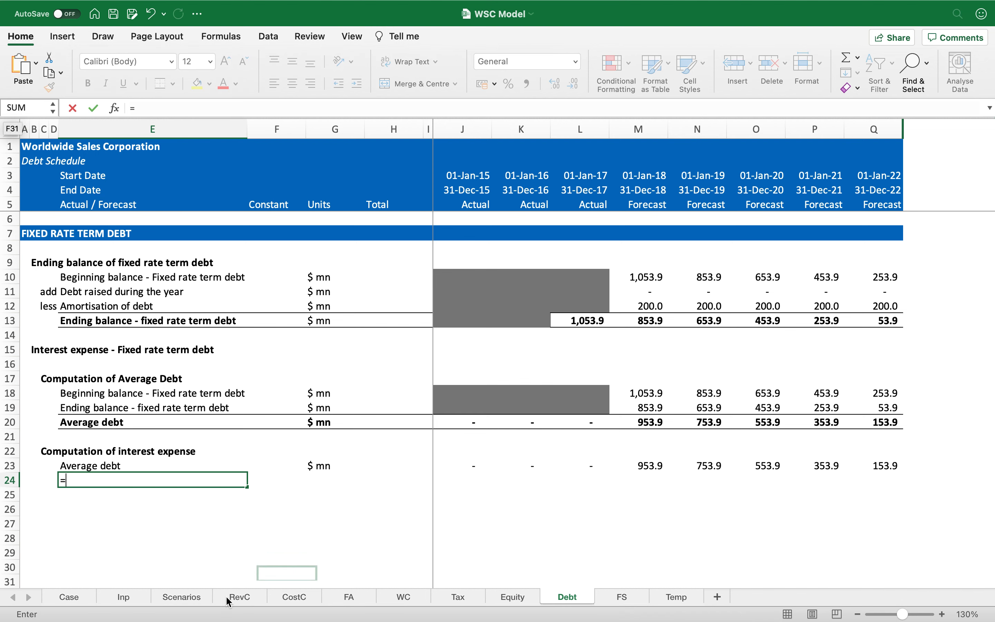
click(140, 597)
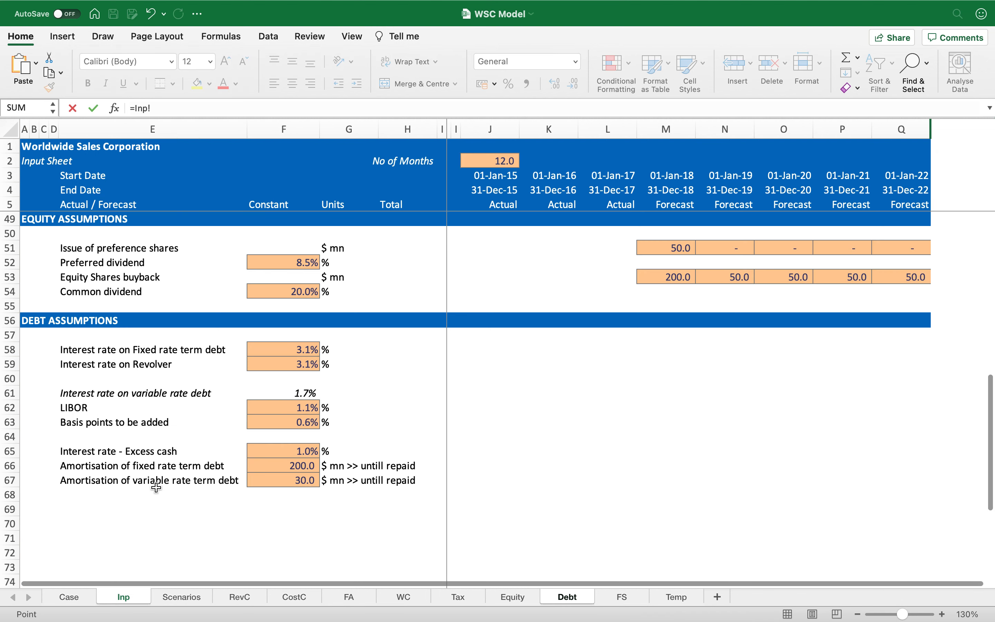
click(140, 353)
key(Return)
Copy the E24 link into F24:G24 to bring in the interest rate and its unit.
key(ctrl+c)
key(Right)
key(Return)
key(Left)
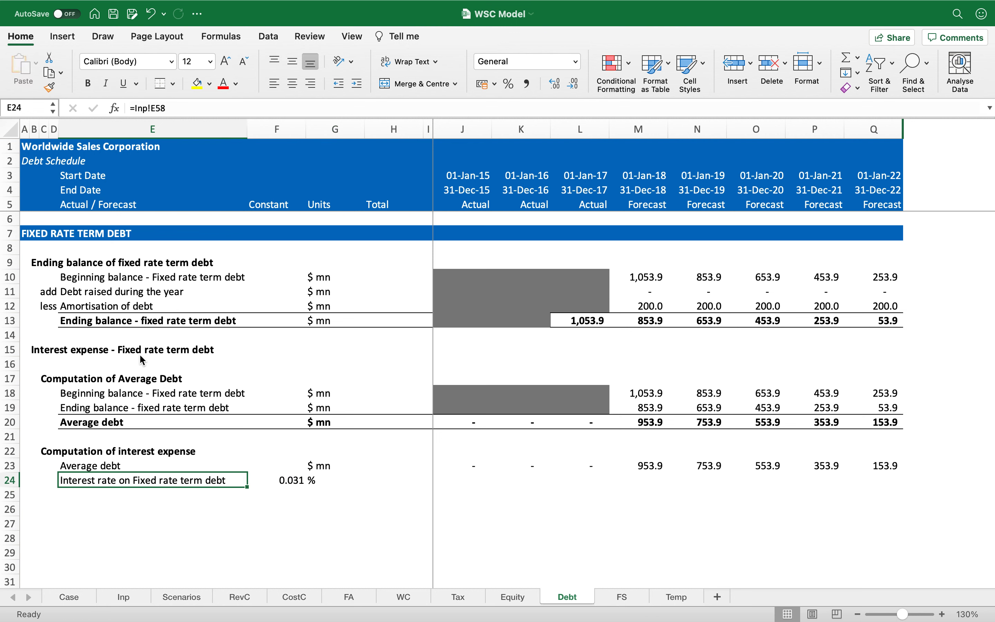
Lock the row of the reference in E24, making it =Inp!E$58.
key(F2)
key(F4)
key(F4)
key(Return)
key(Up)
Copy the row-locked link from E24 to F24 and format the rate as a percentage with one decimal place.
key(ctrl+c)
key(Right)
key(Return)
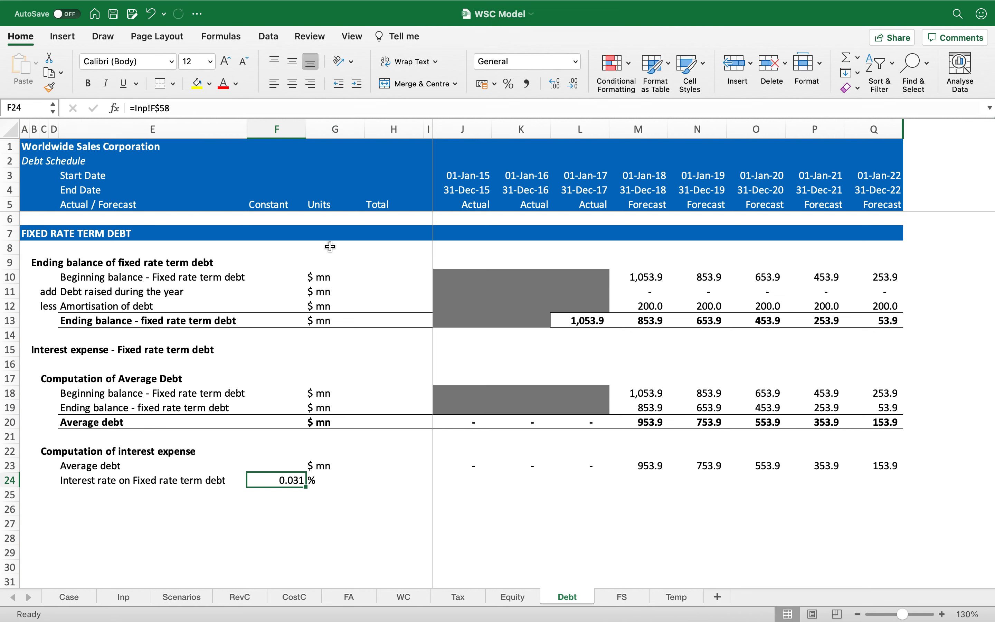
click(509, 83)
click(554, 84)
Format row 25 in bold with top and bottom borders from column E to Q.
key(Down)
key(Left)
key(ctrl+shift+Right)
key(shift+space)
key(ctrl+b)
key(Left)
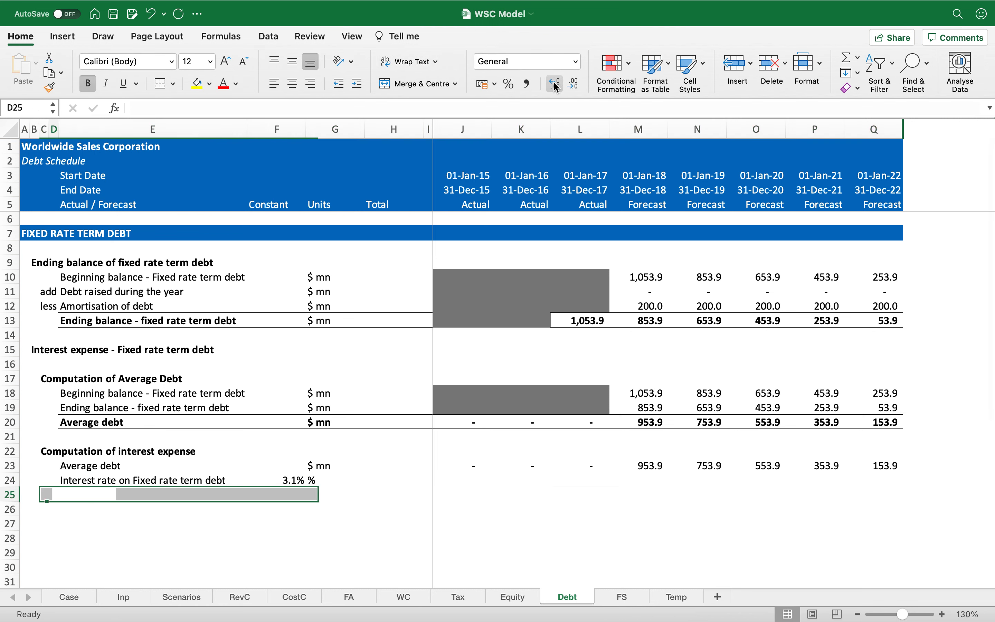
key(Right)
key(ctrl+shift+Right)
click(159, 85)
key(Down)
key(Up)
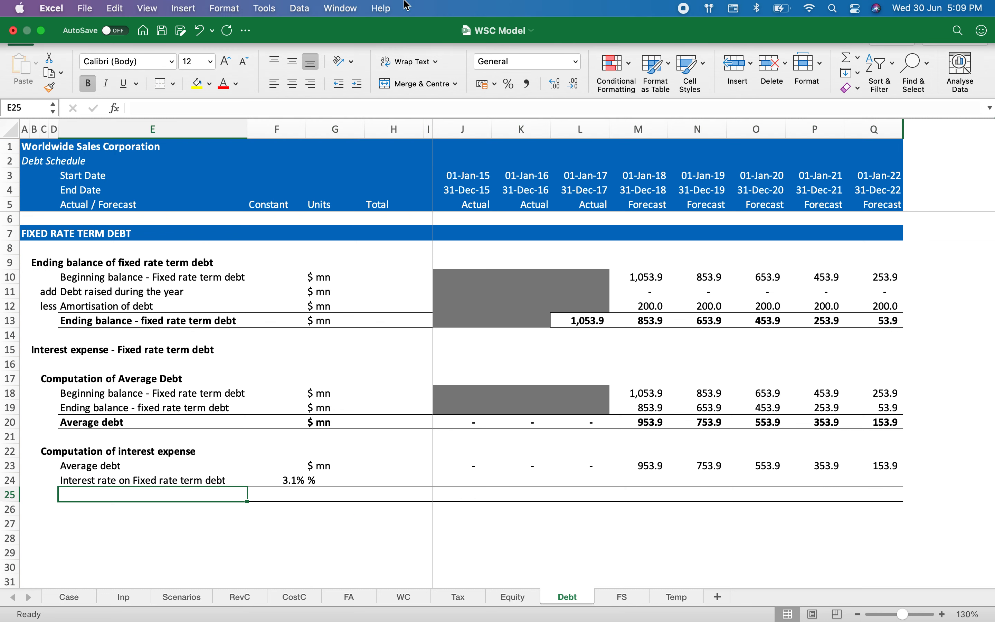
Label E25 "Interest rate on Fixed rate term debt" and enter the unit "$ mn" in G25.
text(Interest rate on Fixed rate term debt)
key(Return)
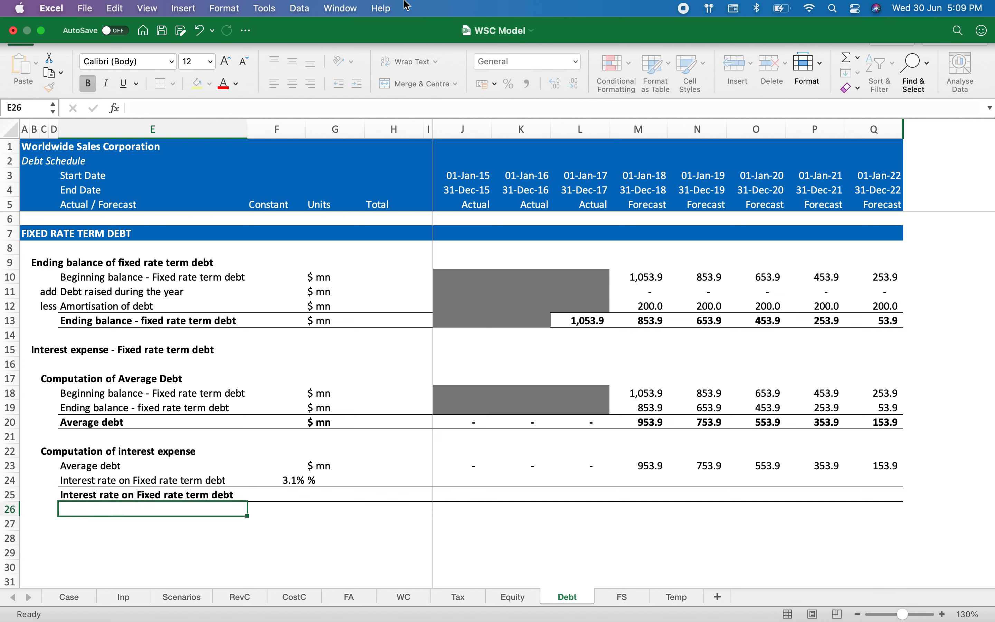
key(Up)
key(Right)
key(Right)
text($ mn)
key(Return)
Calculate the first year's interest in J25 with =J23*$F24.
key(Up)
key(Right)
key(Right)
key(Right)
text(=)
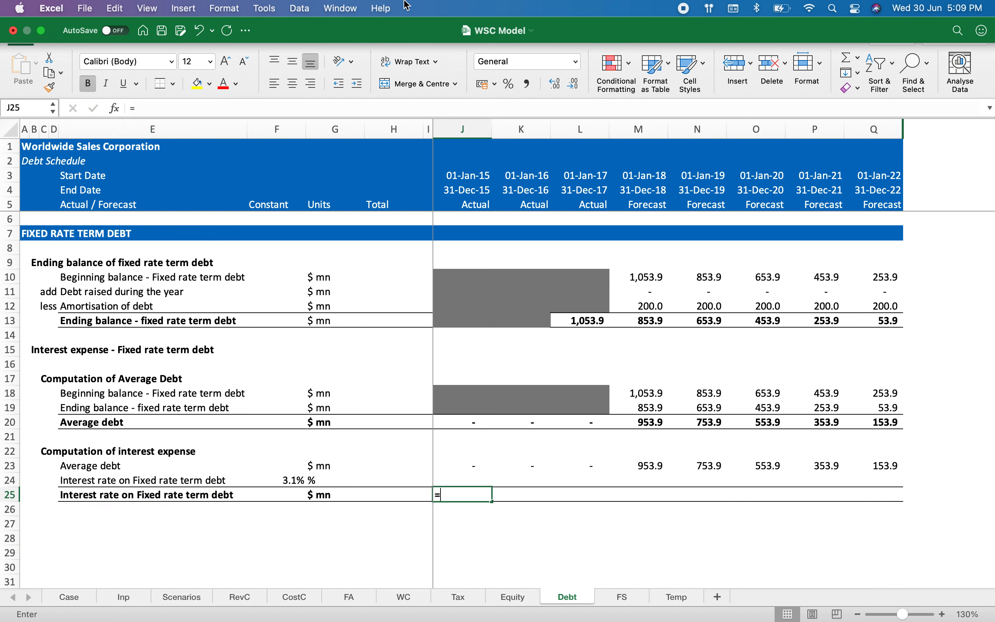
key(Up)
key(Up)
text(*)
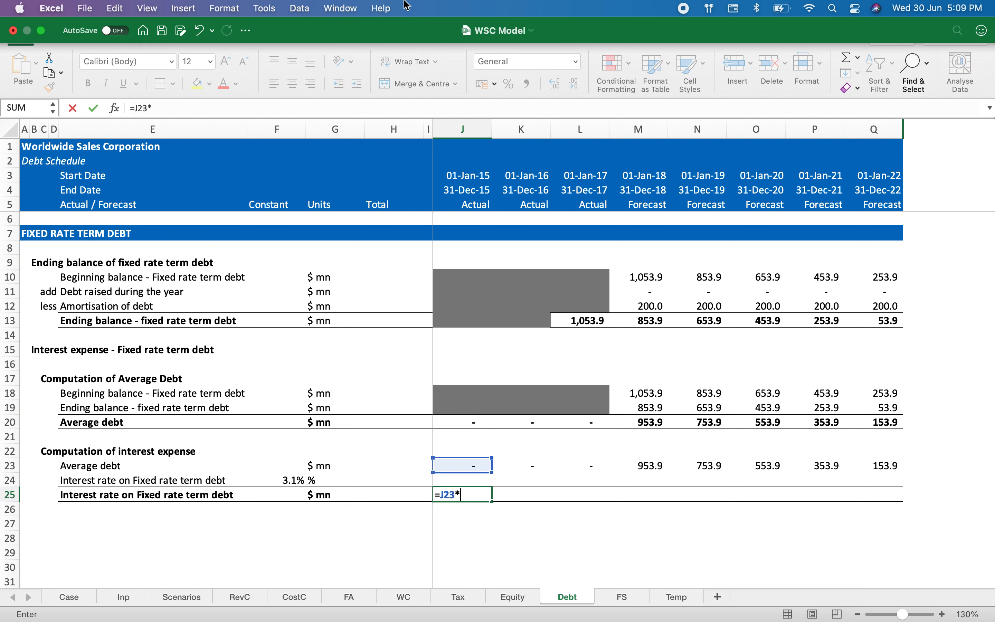
click(295, 480)
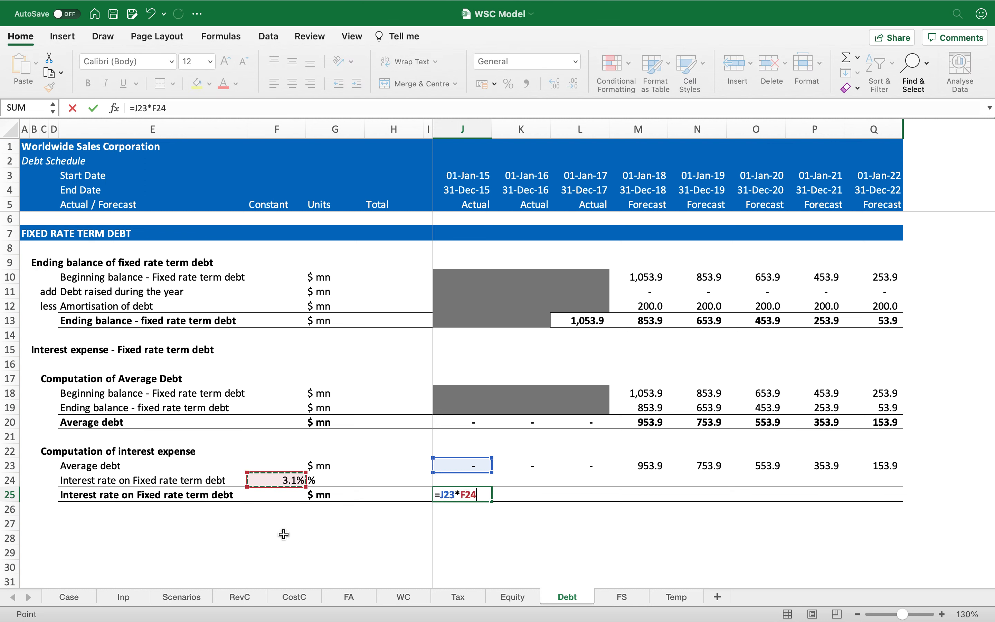
key(F4)
key(F4)
key(F4)
key(ctrl+Return)
Copy the J25 interest formula across to Q25.
key(super+c)
key(shift+super+Right)
key(Return)
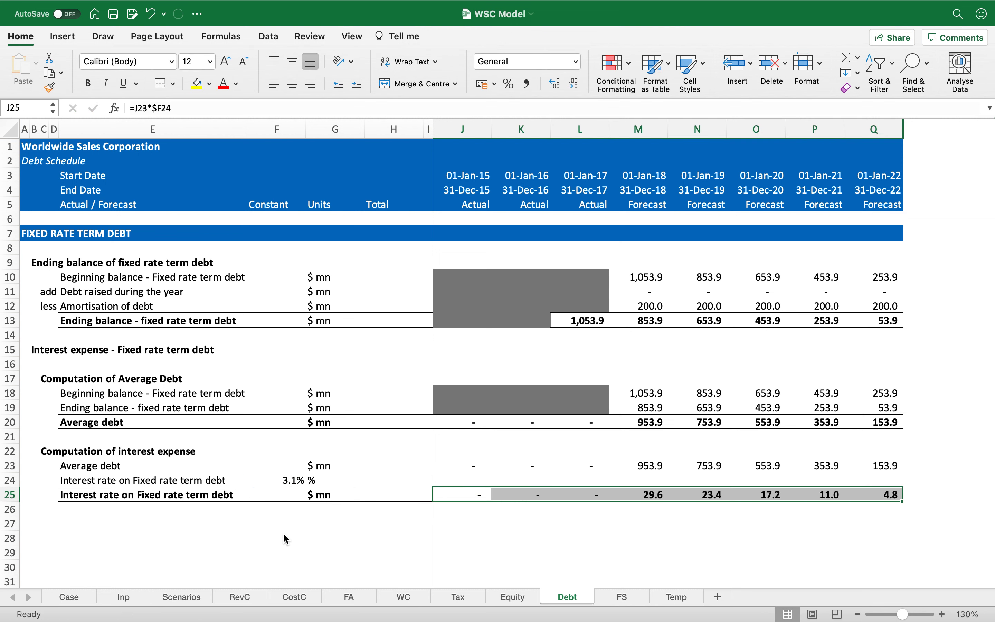
Copy the "FIXED RATE TERM DEBT" section header from row 7 into row 27.
key(Down)
key(Down)
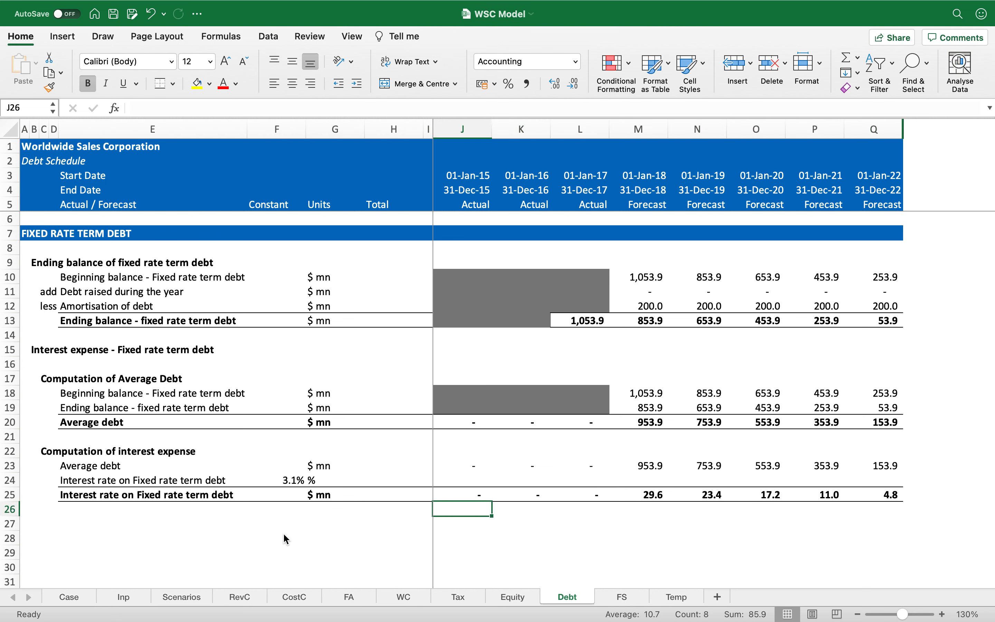
key(Left)
key(Left)
key(Left)
key(Left)
key(Left)
key(Left)
key(Left)
key(Left)
key(Left)
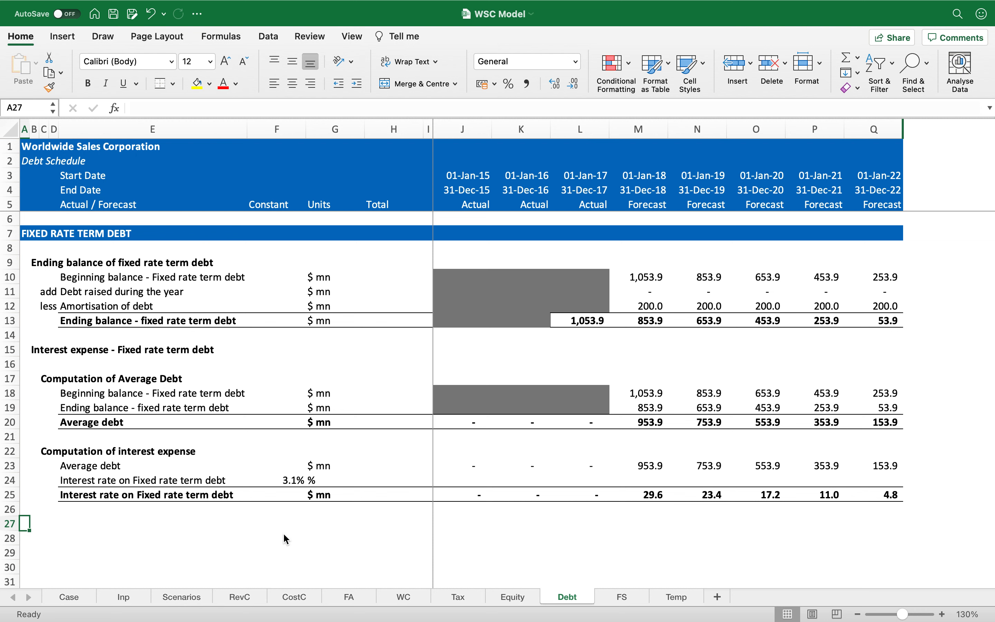
key(super+Up)
key(shift+space)
key(super+c)
key(Down)
key(Down)
key(Down)
key(Down)
key(Down)
key(Down)
key(Down)
key(Down)
key(Down)
key(Down)
key(Down)
key(Down)
key(Down)
key(Down)
key(Down)
key(Down)
key(Down)
key(Down)
key(Down)
key(Down)
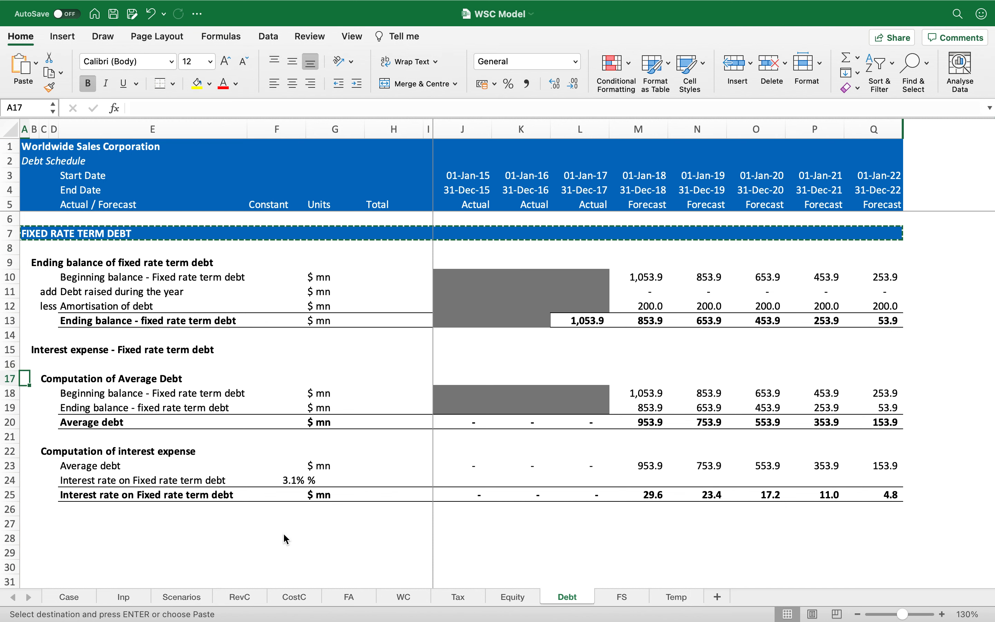
key(shift+space)
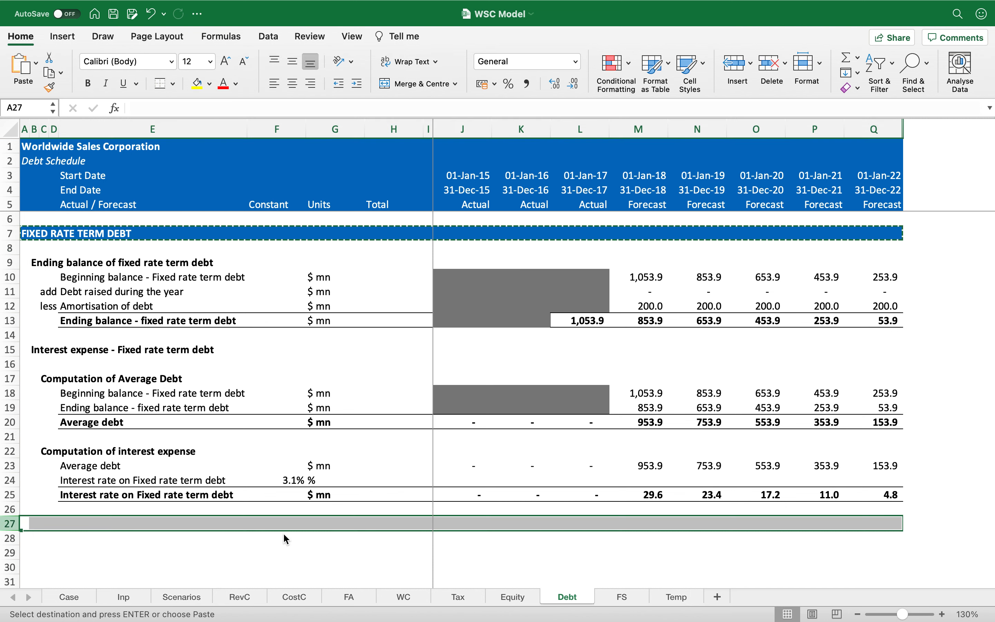
key(super+v)
key(Down)
key(Escape)
key(Up)
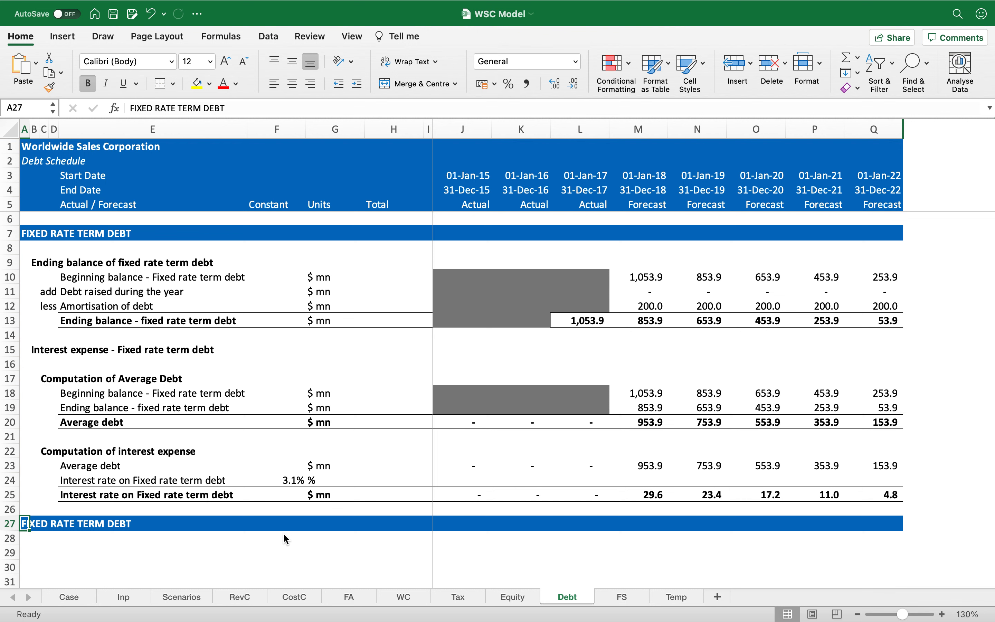
Change the section header in A27 to "VARIABLE RATE TERM DEBT".
key(ctrl+F2)
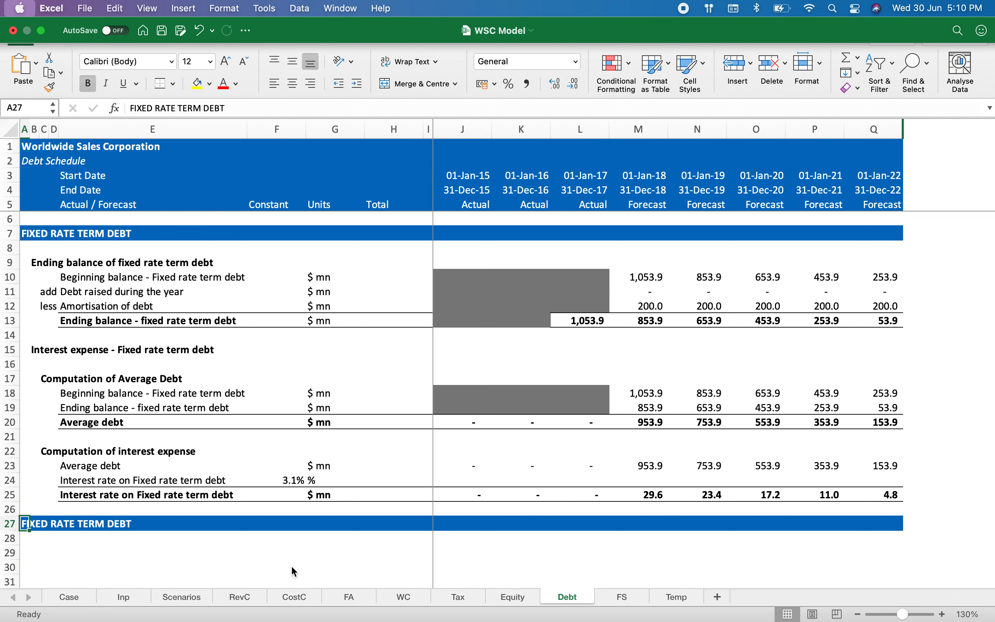
key(F2)
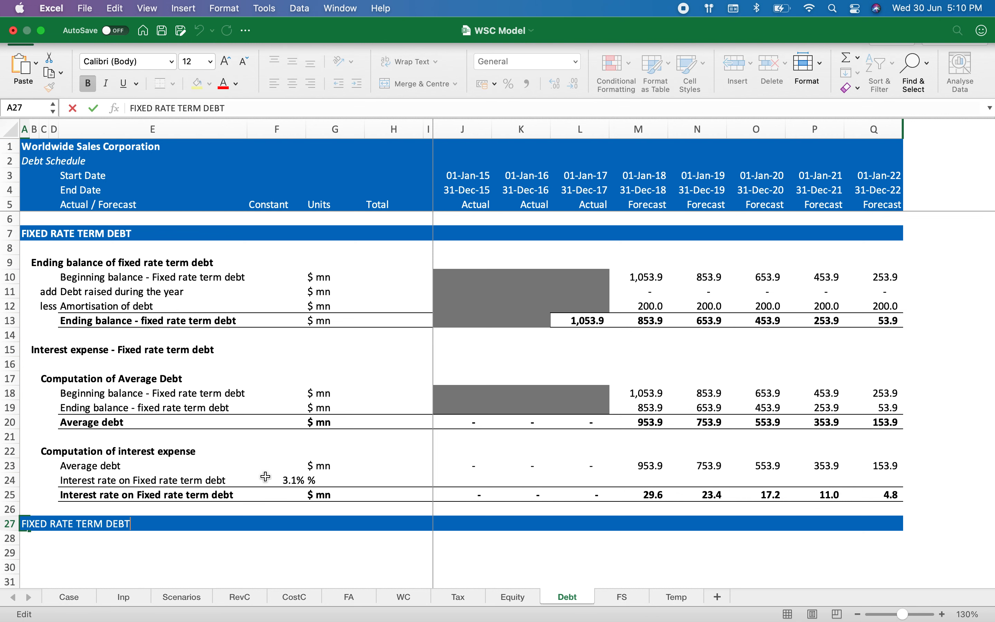
key(Home)
key(shift+alt+Right)
text(VAriavle)
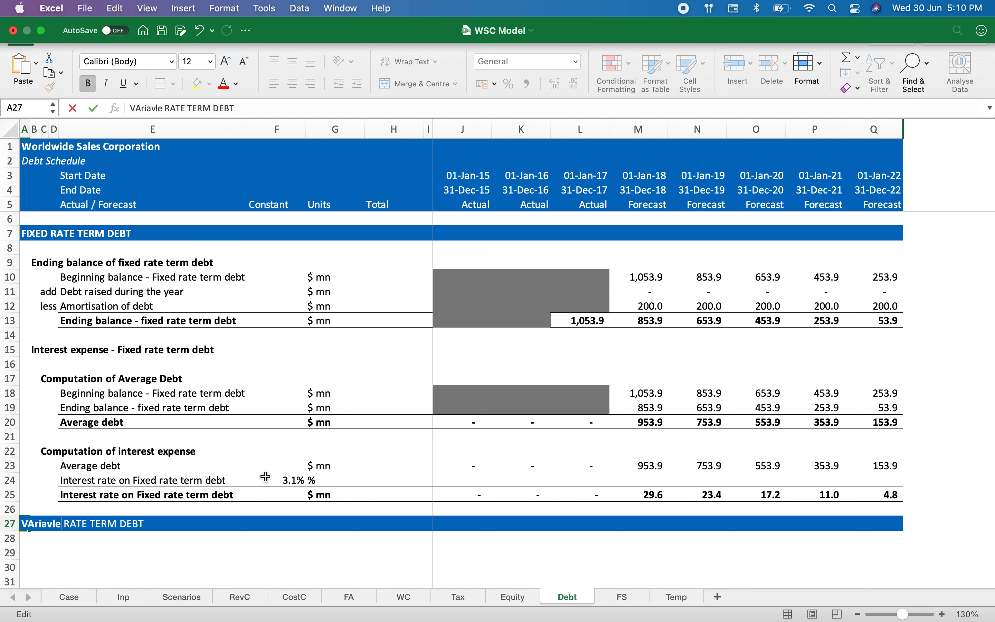
key(BackSpace)
key(BackSpace)
key(BackSpace)
key(BackSpace)
key(BackSpace)
key(BackSpace)
key(BackSpace)
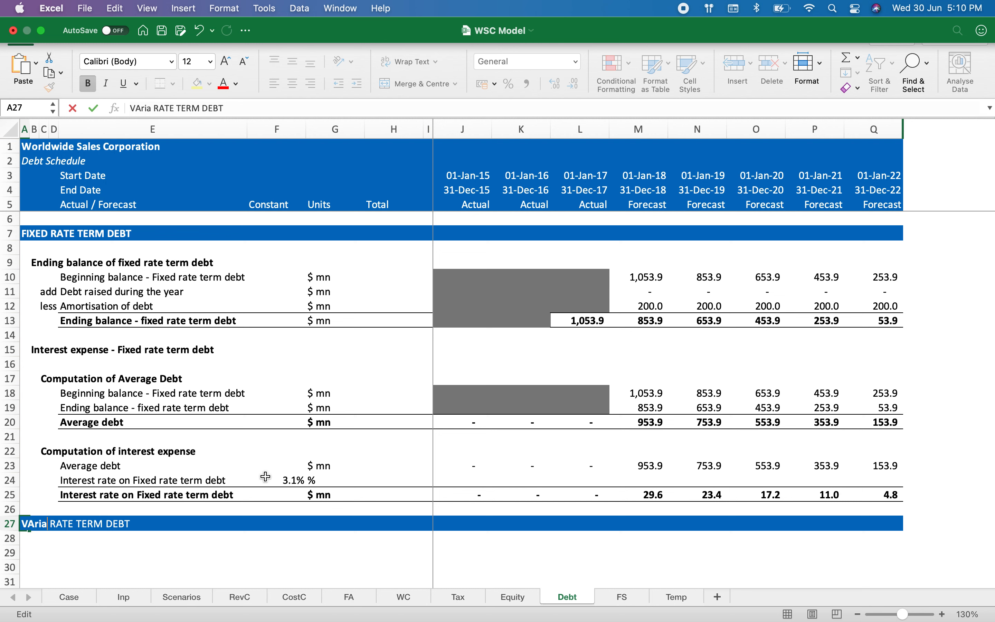
text(ariable)
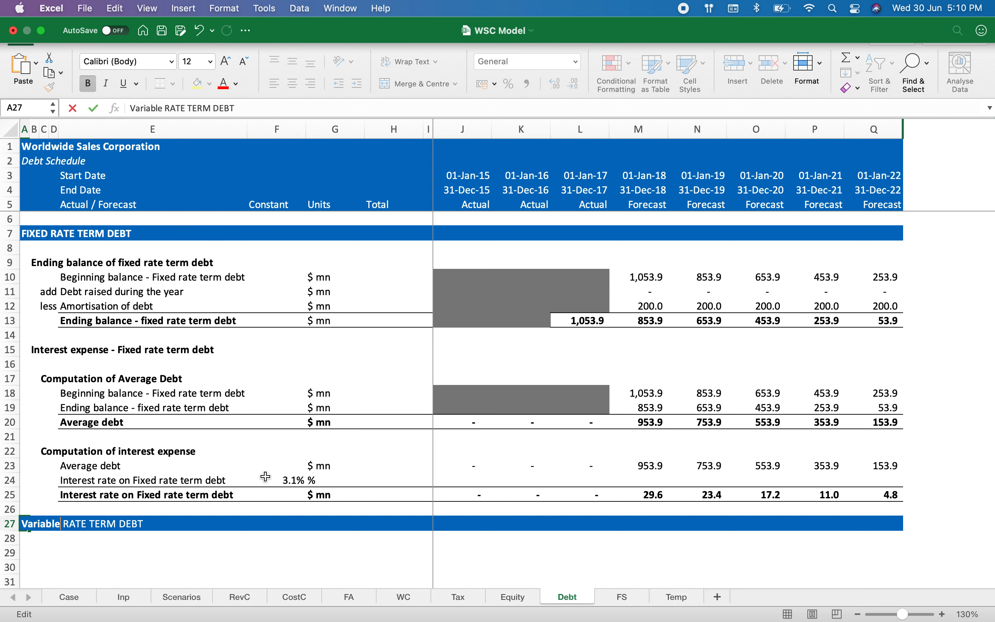
key(BackSpace)
key(BackSpace)
key(BackSpace)
key(BackSpace)
key(BackSpace)
key(BackSpace)
key(BackSpace)
text(ARIABLE)
key(Return)
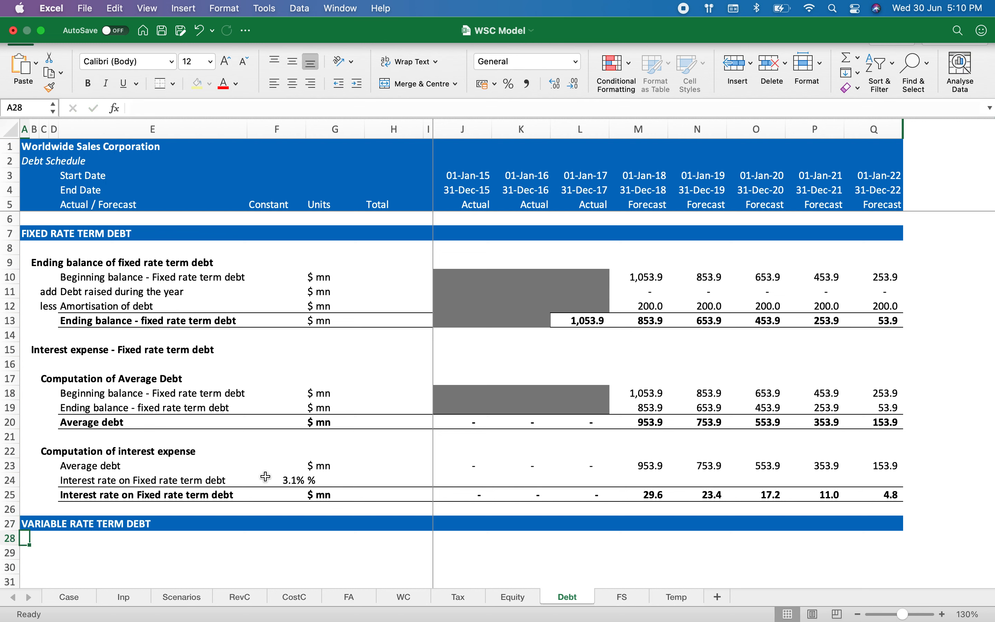
Copy the fixed rate debt calculation block in rows 9 to 25 and paste it from row 29 under the variable rate header.
key(Right)
key(Right)
key(Up)
key(Up)
key(Up)
key(Up)
key(Up)
key(Up)
key(Up)
key(Up)
key(Up)
key(Up)
key(Up)
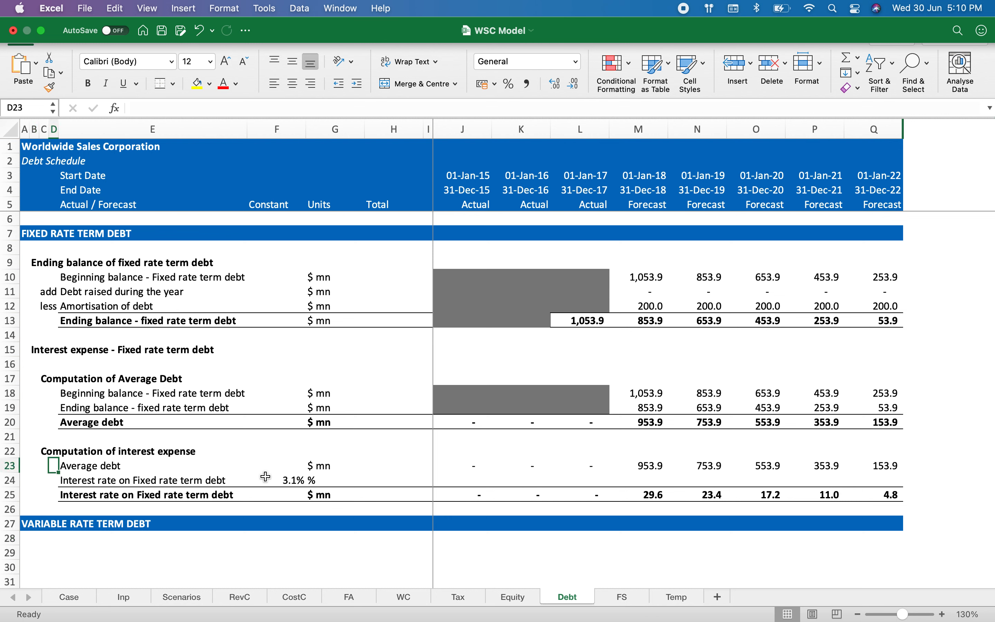
key(Up)
key(Up)
key(Up)
key(Up)
key(Up)
key(Up)
key(Up)
key(Up)
key(shift+space)
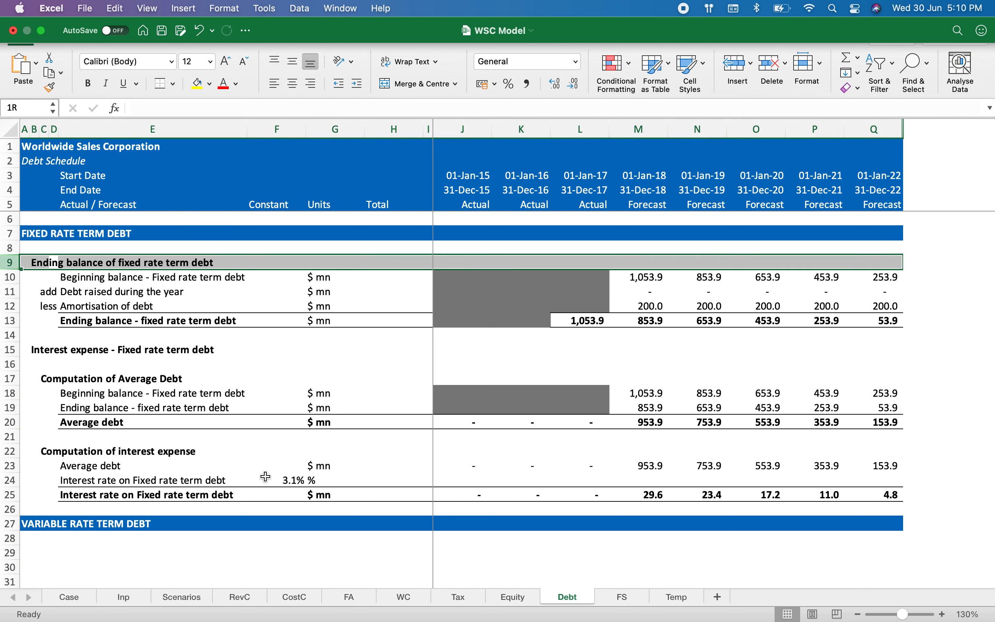
key(shift+Down)
key(shift+Down)
key(shift+Down)
key(shift+Down)
key(shift+Down)
key(shift+Down)
key(shift+Down)
key(shift+Down)
key(shift+Down)
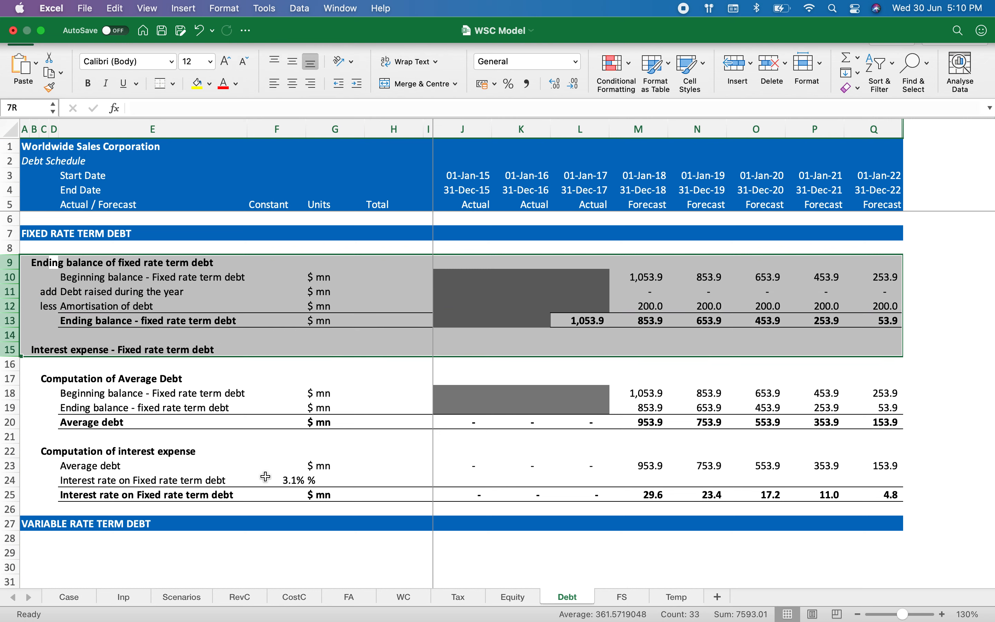
key(shift+Down)
key(shift+Down)
key(shift+Down)
key(shift+Down)
key(shift+Down)
key(shift+Down)
key(shift+Down)
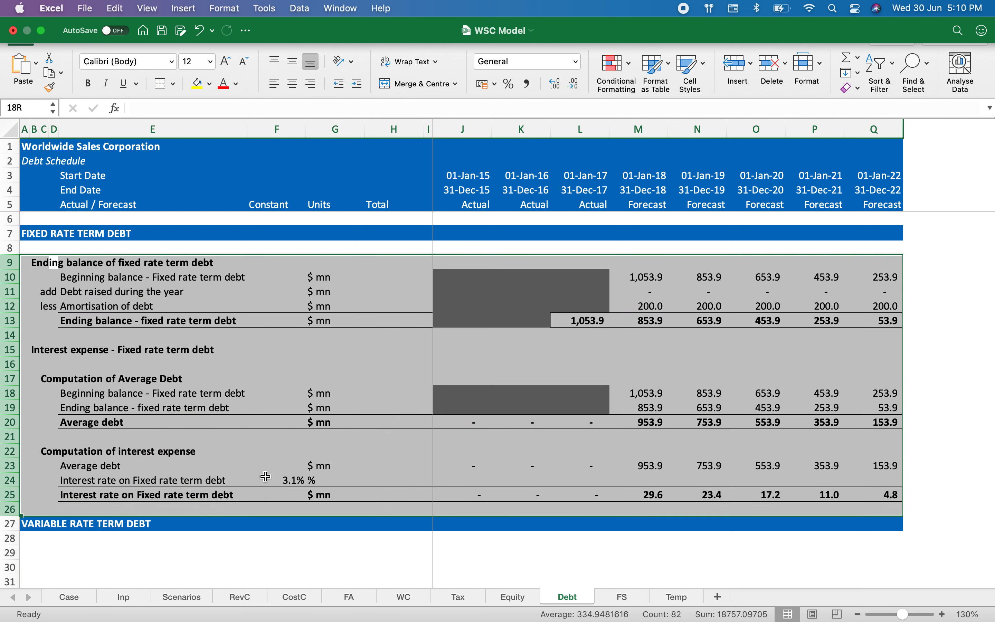
key(super+c)
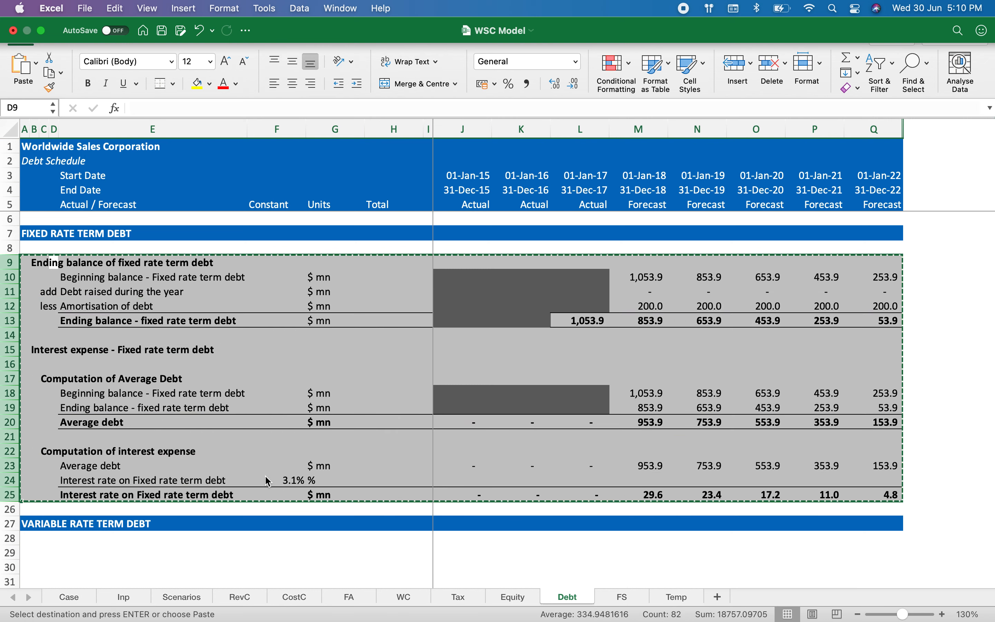
scroll(250, 461, down, 5)
click(144, 450)
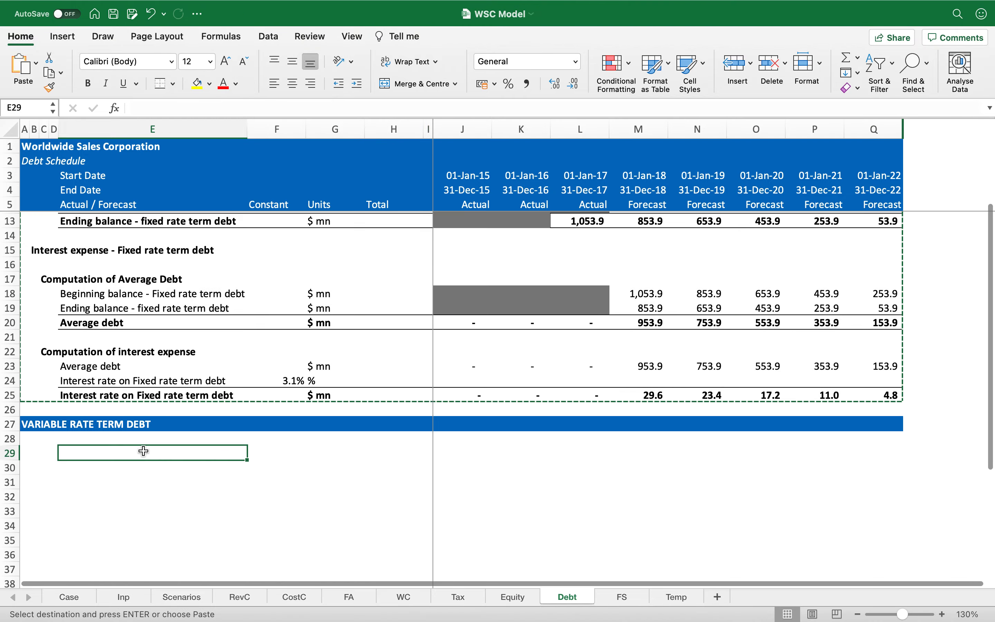
key(super+v)
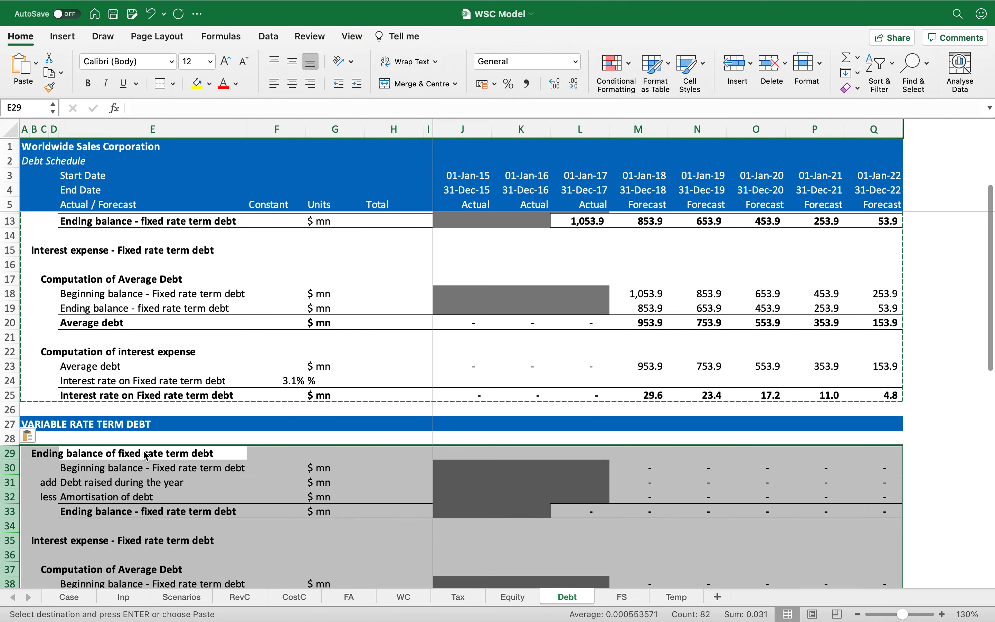
scroll(146, 453, down, 6)
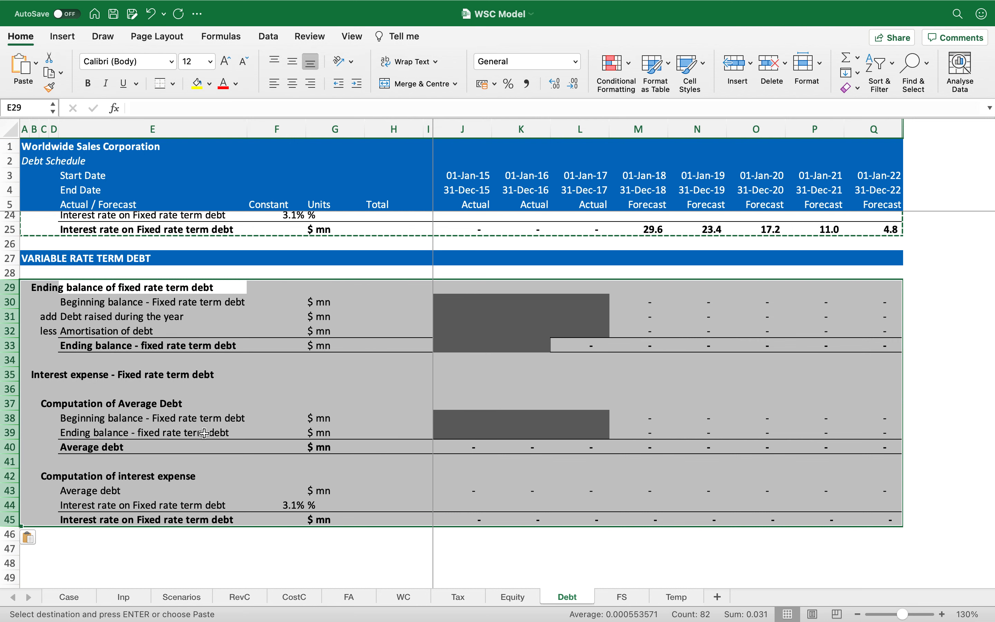
click(195, 385)
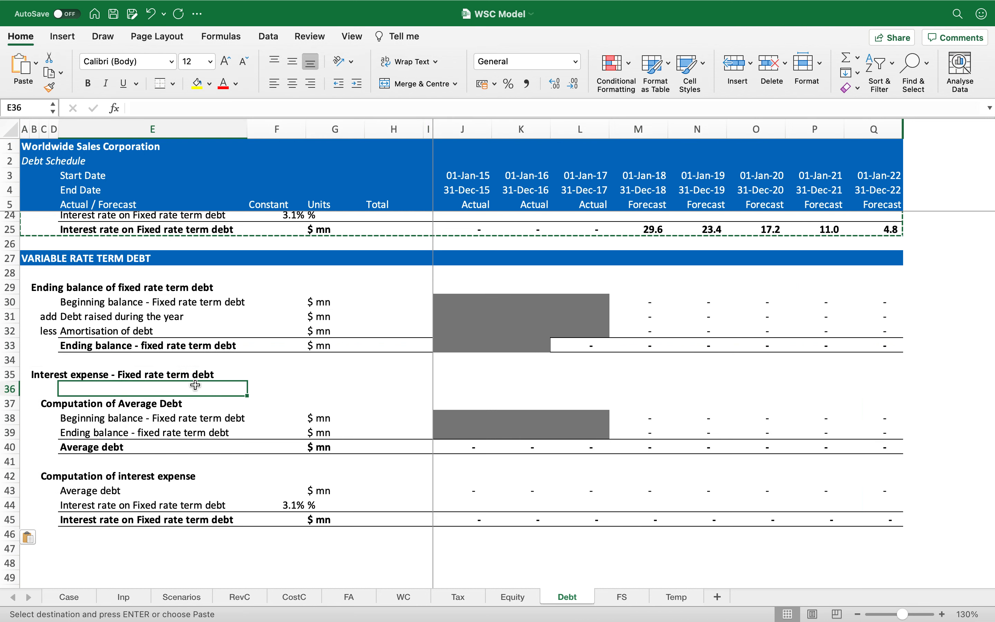
key(Escape)
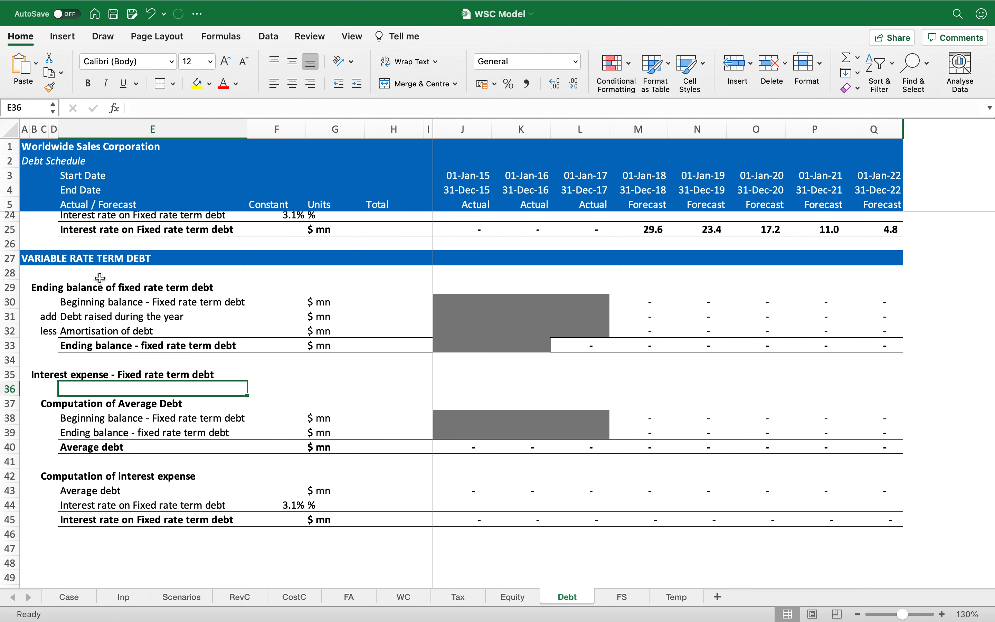
Select rows 29 to 45, covering the whole pasted variable rate debt block.
click(68, 284)
key(Left)
key(Left)
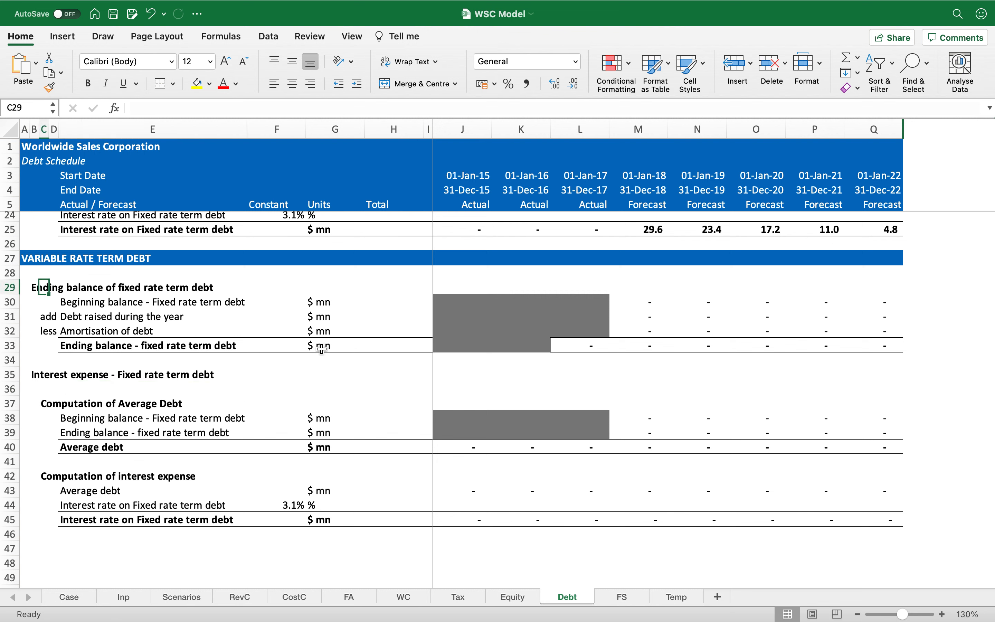
key(shift+space)
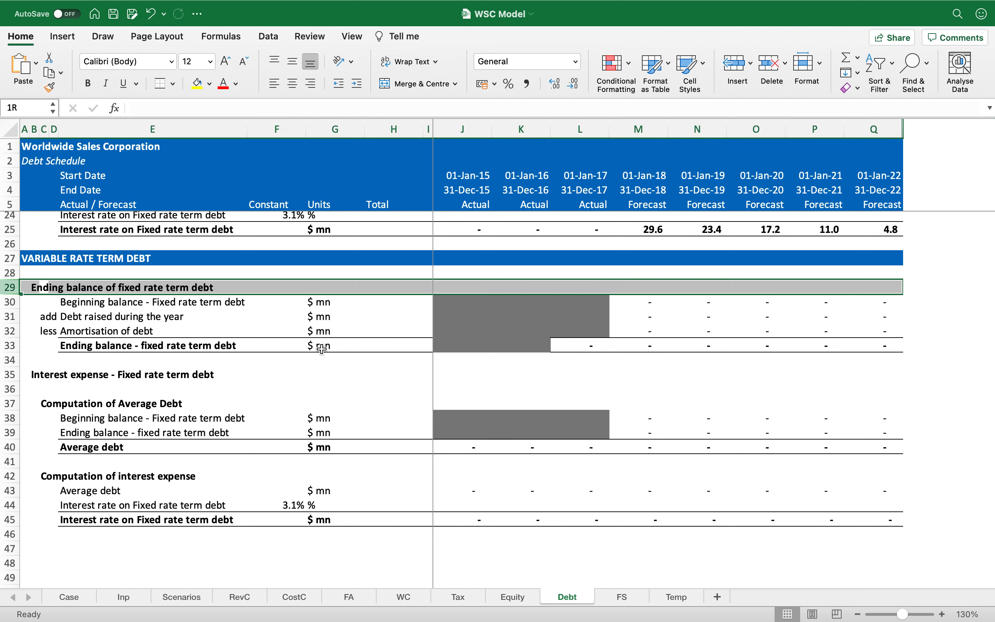
key(shift+Down)
key(shift+Down)
key(shift+Down)
key(shift+Down)
key(shift+Down)
key(shift+Down)
key(shift+Down)
key(shift+Down)
key(shift+Down)
key(shift+Down)
key(shift+Down)
key(shift+Down)
key(shift+Down)
key(shift+Down)
key(shift+Down)
key(shift+Down)
key(shift+Down)
key(shift+Down)
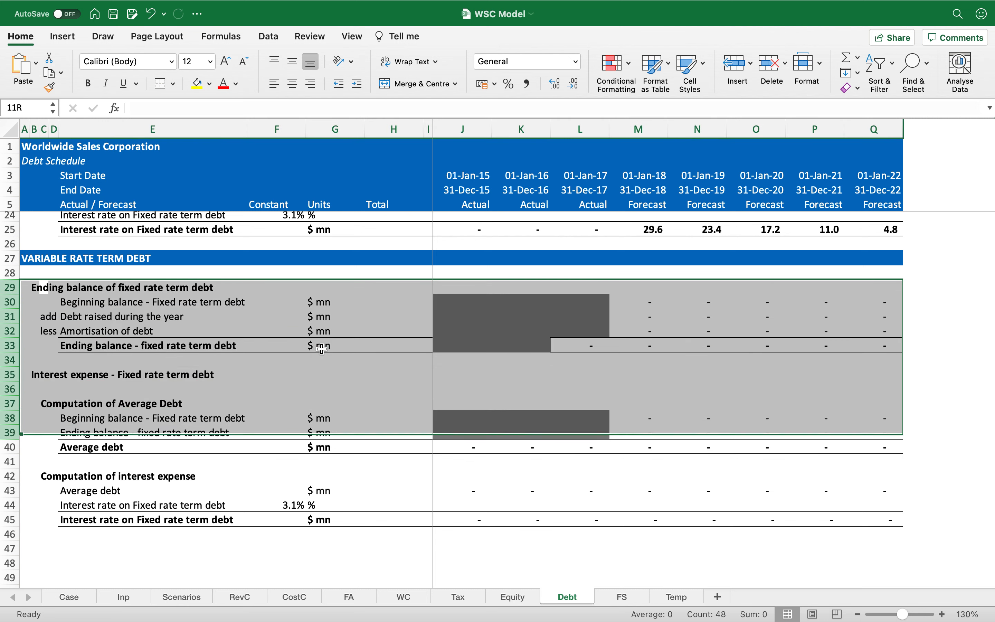
key(shift+Up)
key(shift+Up)
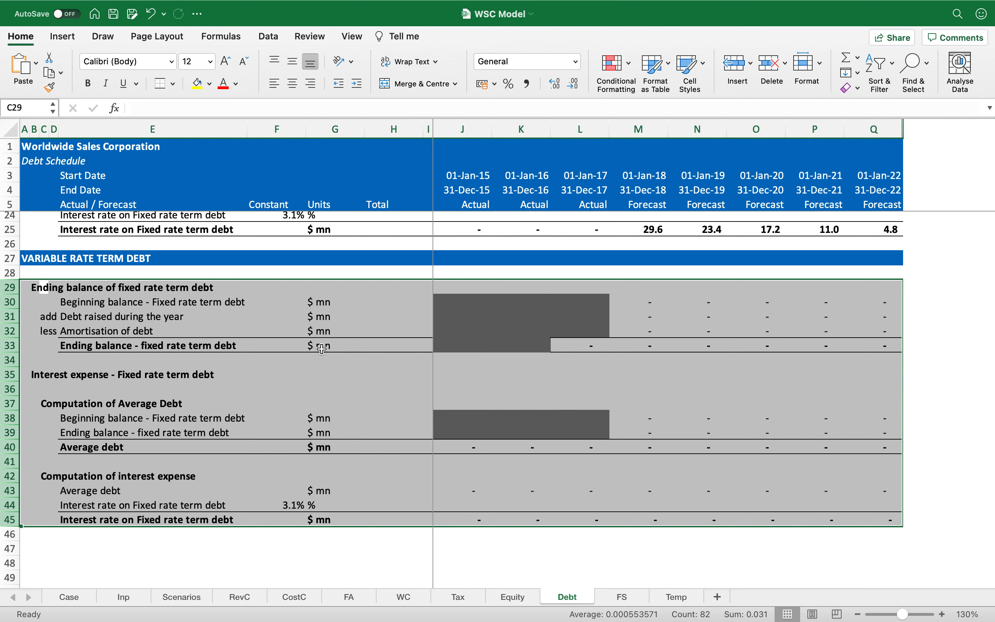
key(super+f)
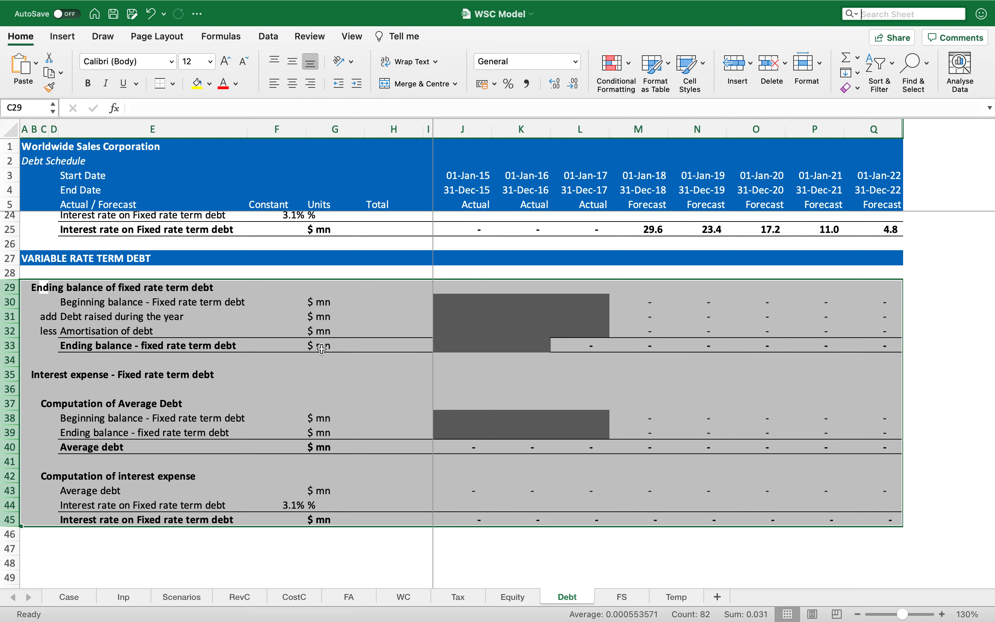
text(f)
key(Escape)
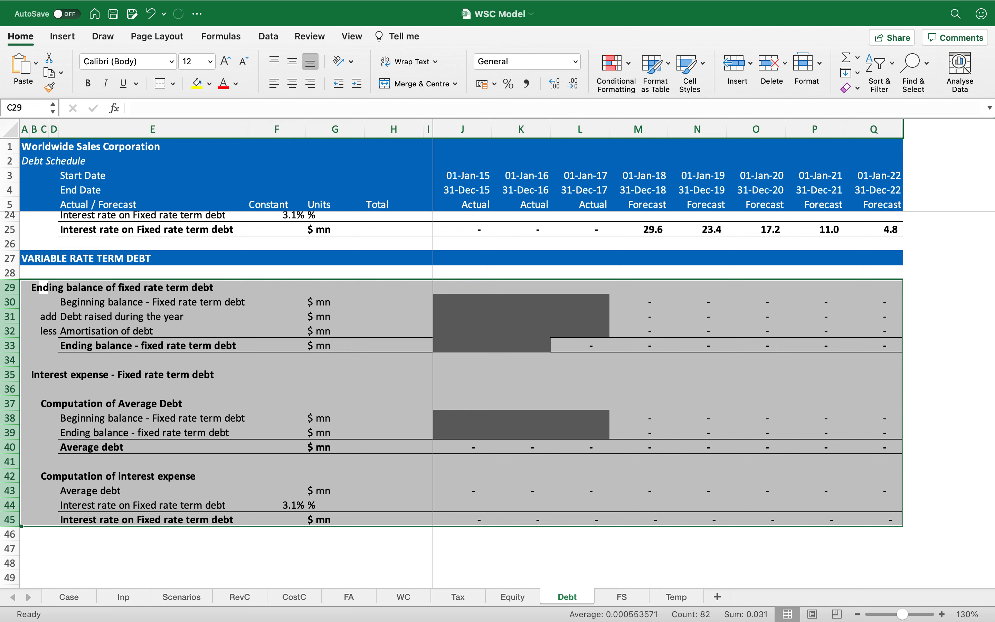
Replace all occurrences of "Fixed" with "Variable" in the selected variable rate debt rows.
key(ctrl+f)
key(BackSpace)
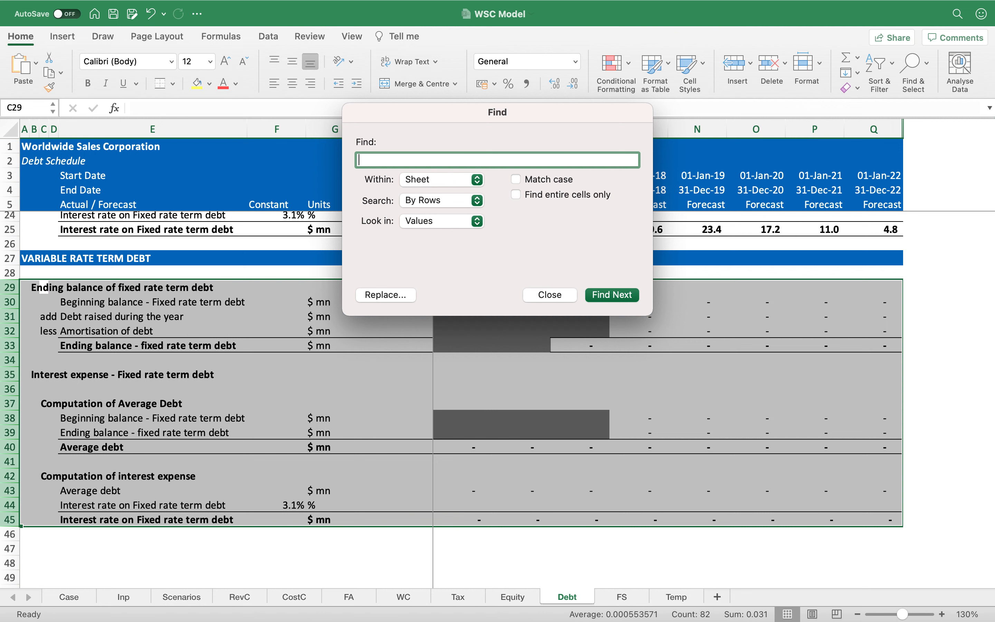
text(Fixed)
click(385, 294)
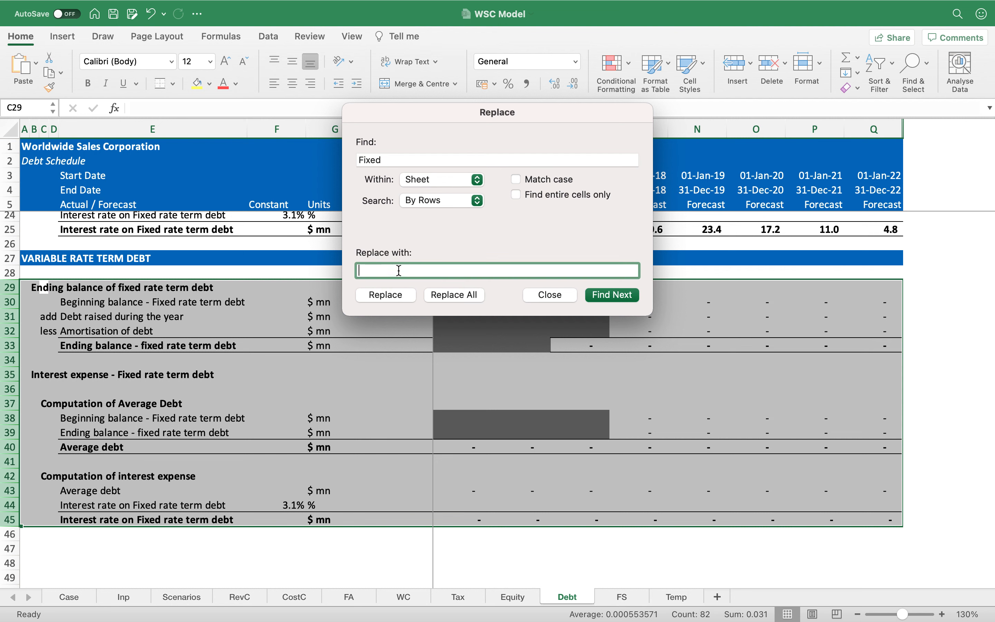
click(443, 186)
click(445, 182)
click(444, 200)
click(447, 202)
text(Variable)
click(405, 295)
click(452, 269)
click(448, 295)
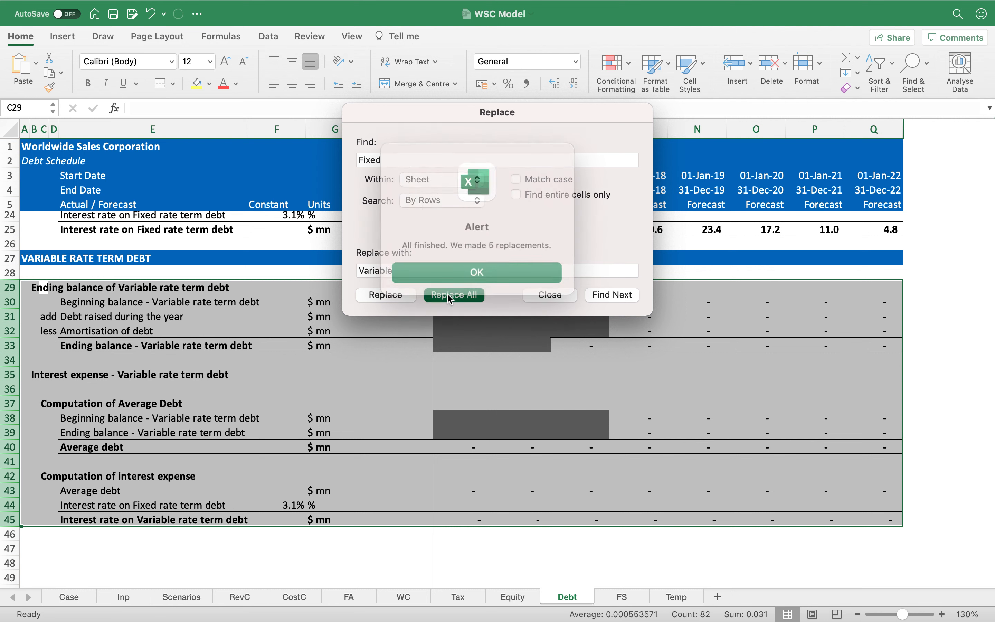
click(467, 275)
click(527, 295)
click(146, 349)
scroll(146, 350, down, 1)
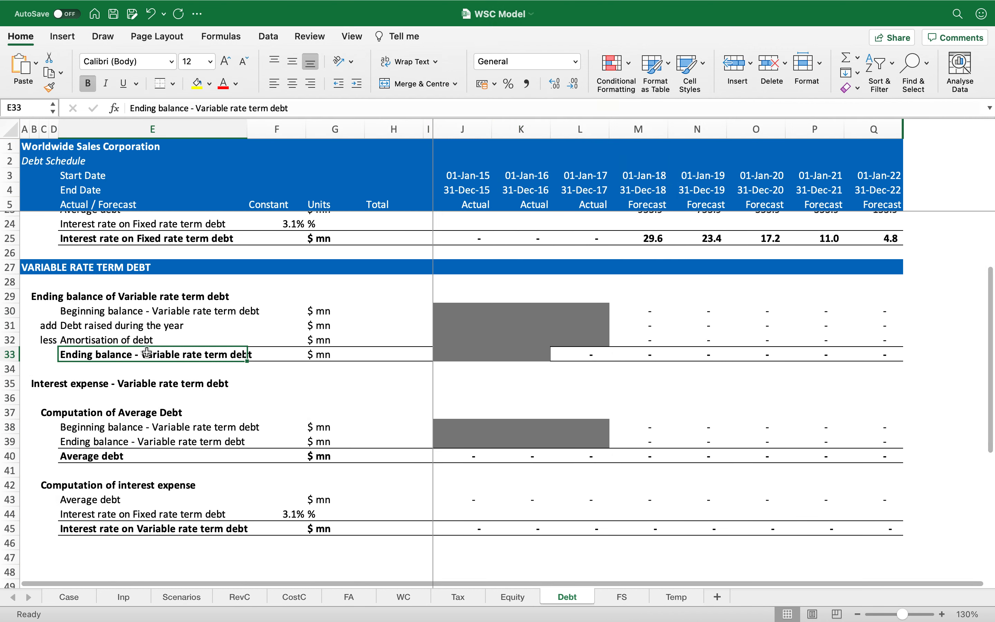
Examine the formula behind the interest rate label in E44 of the variable rate section.
scroll(147, 352, down, 1)
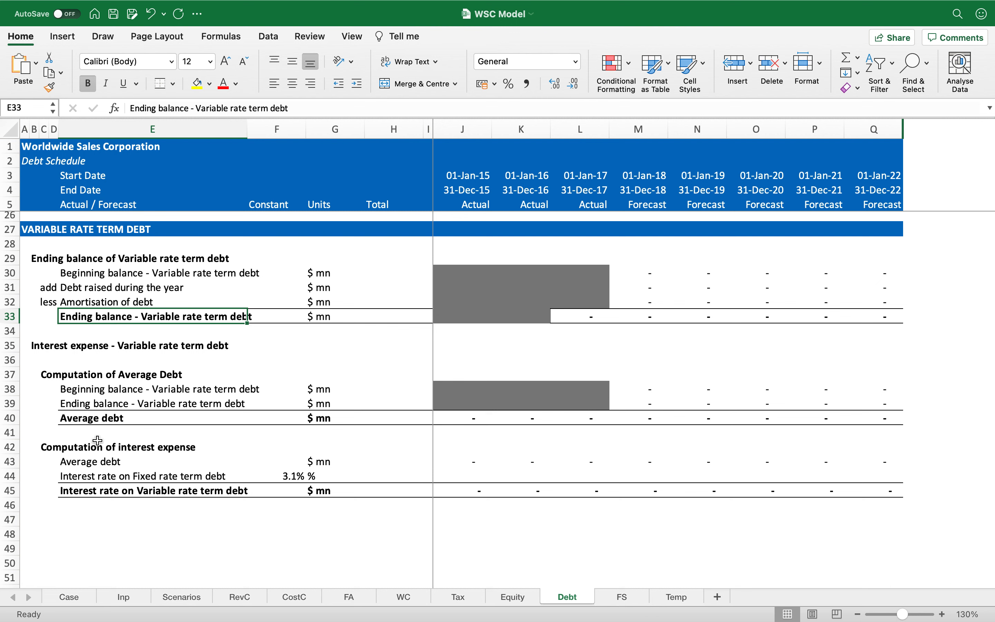
click(94, 473)
double_click(95, 477)
key(Escape)
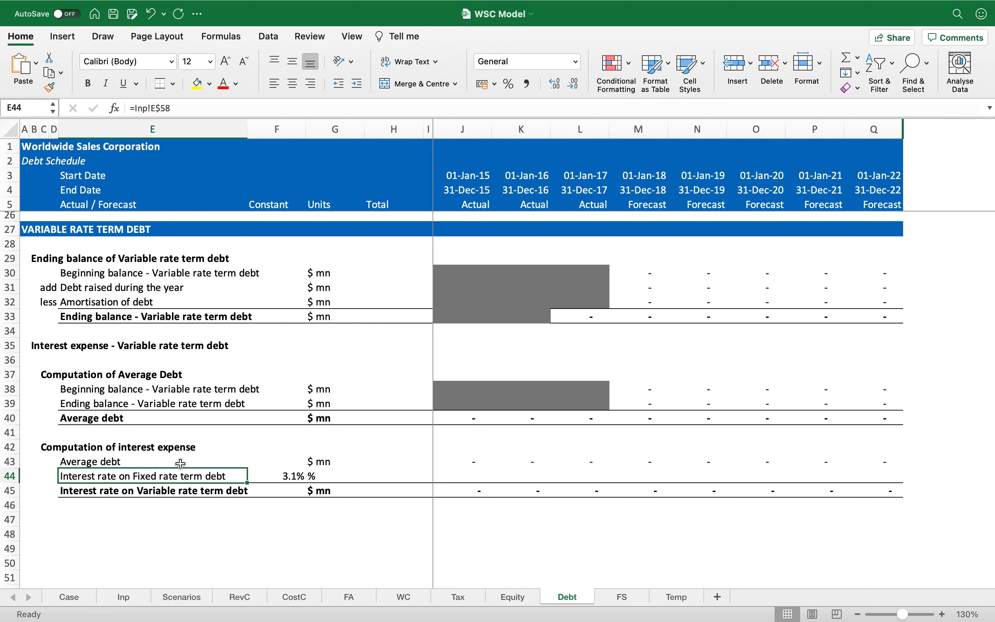
Link the 2017 ending balance of variable rate term debt in L33 to Variable Rate Long Term Debt in FS!L84.
click(207, 273)
key(Right)
key(Right)
key(Right)
key(Right)
key(Right)
key(Right)
key(Right)
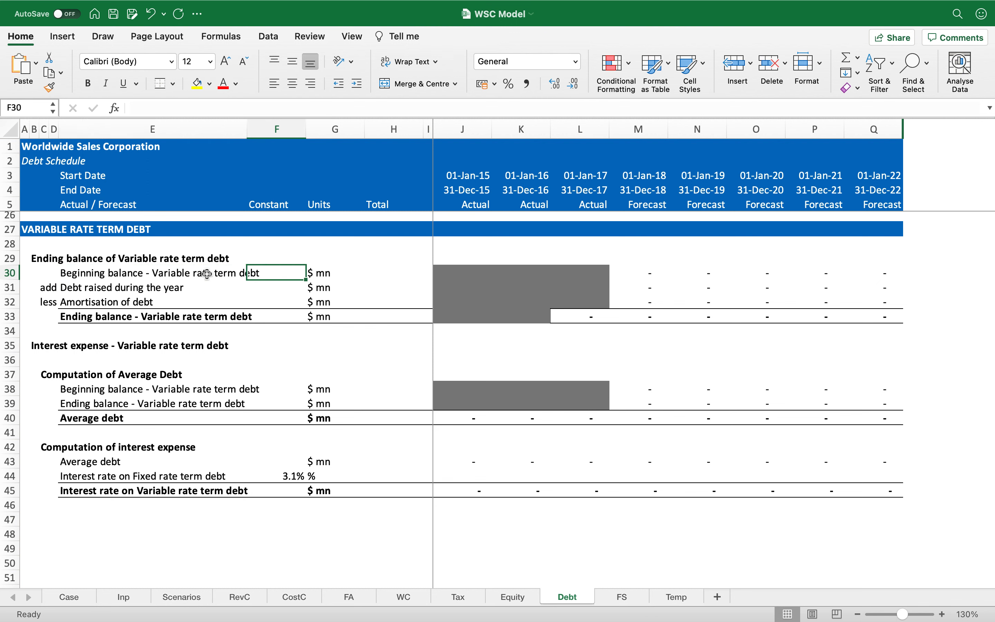
key(Down)
key(Down)
key(Down)
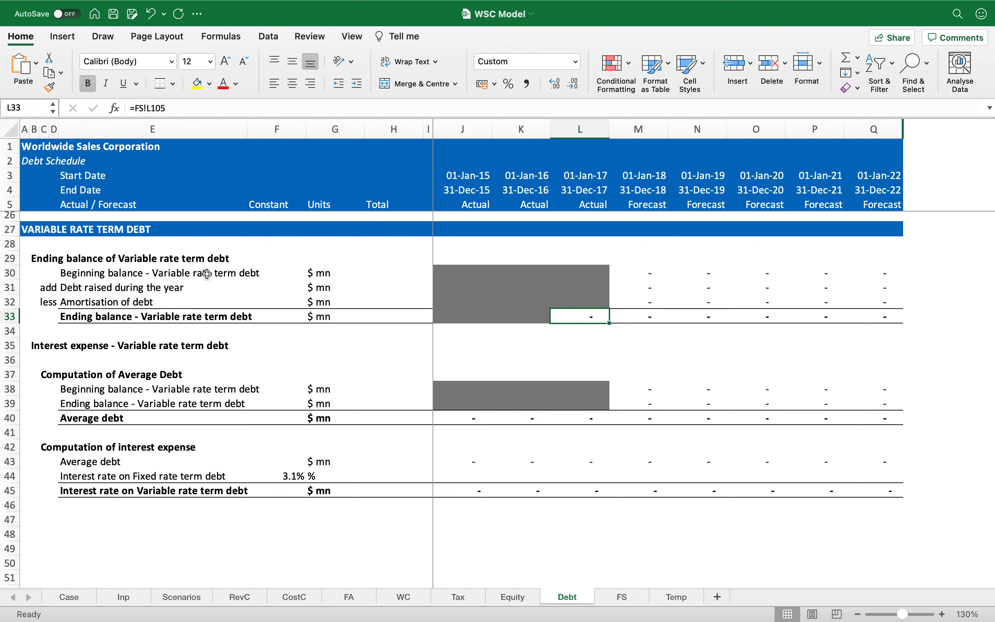
text(=)
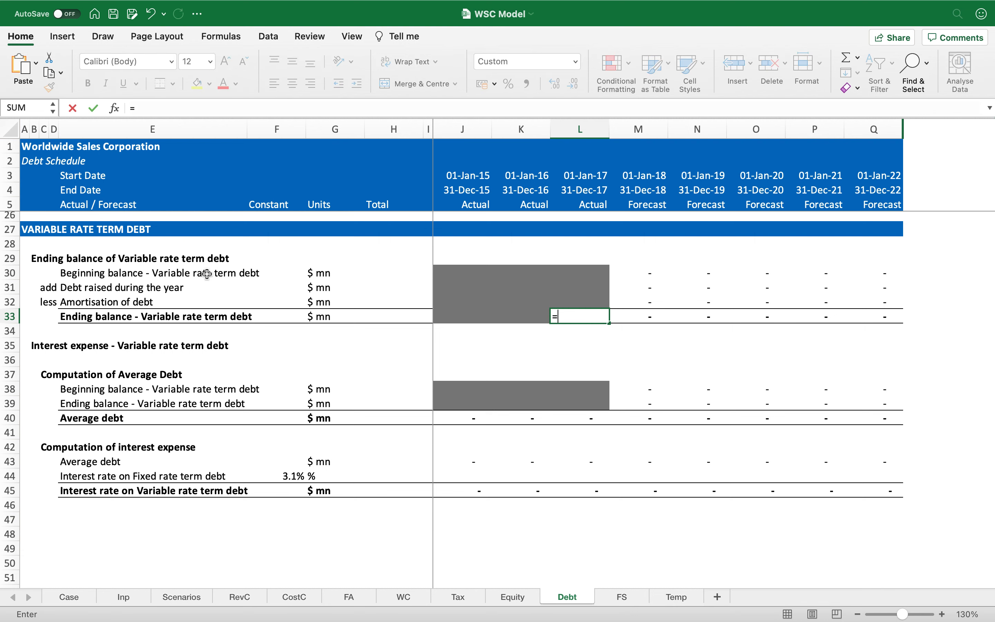
click(611, 596)
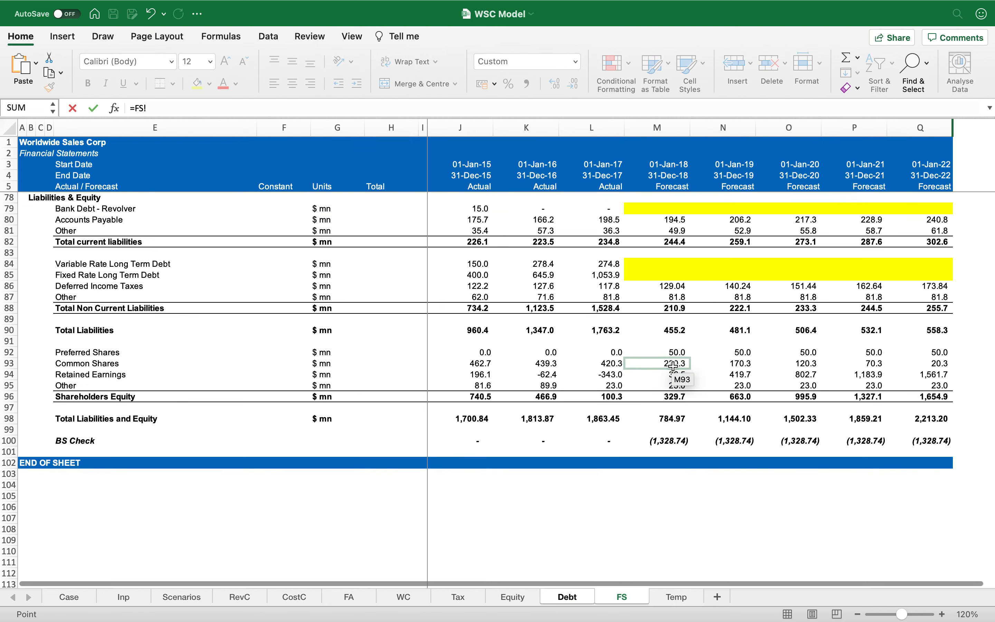
scroll(674, 365, up, 3)
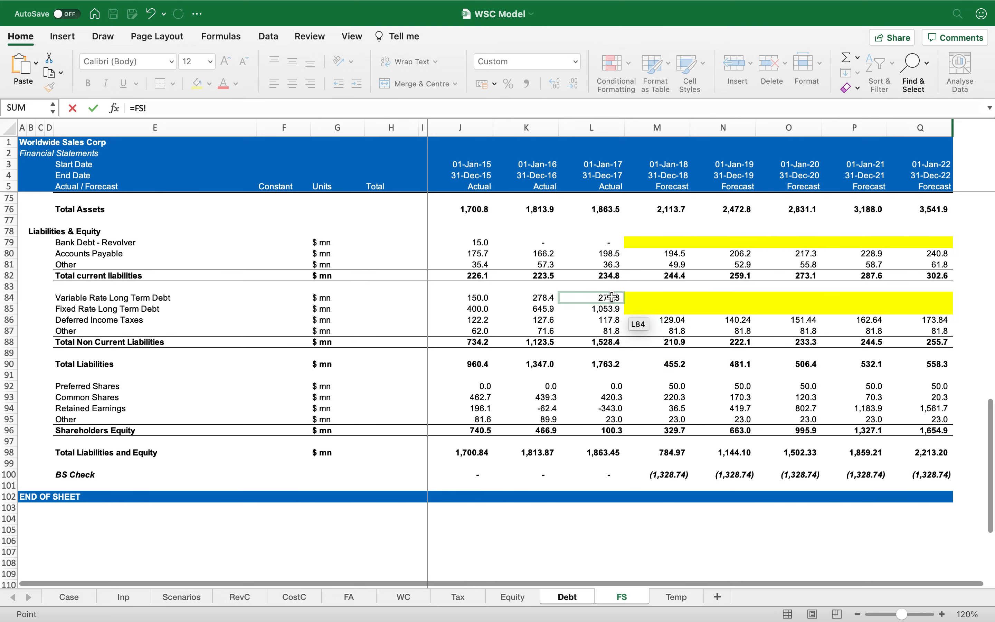
click(592, 298)
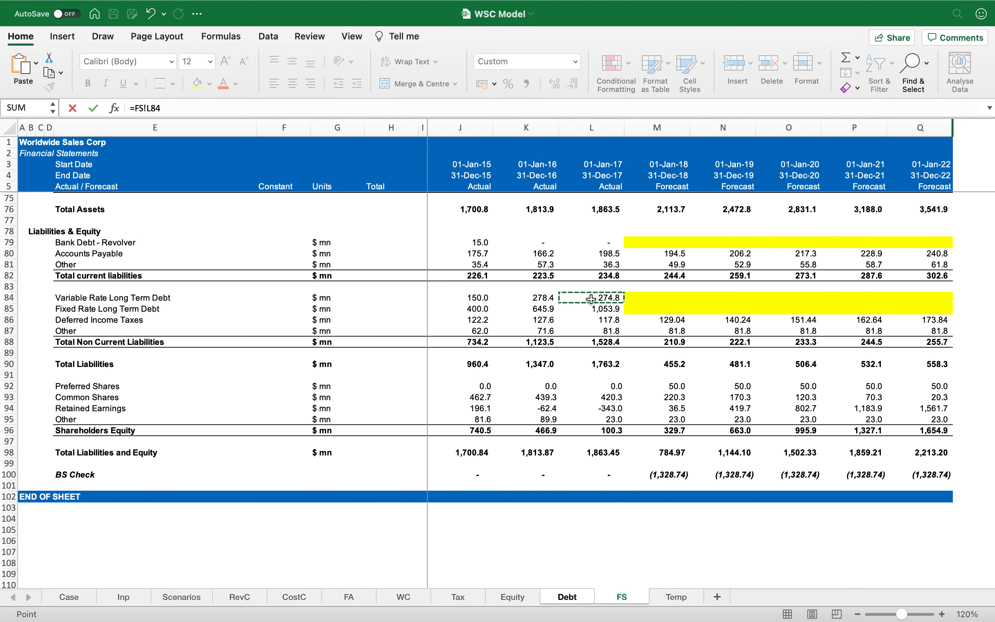
key(Return)
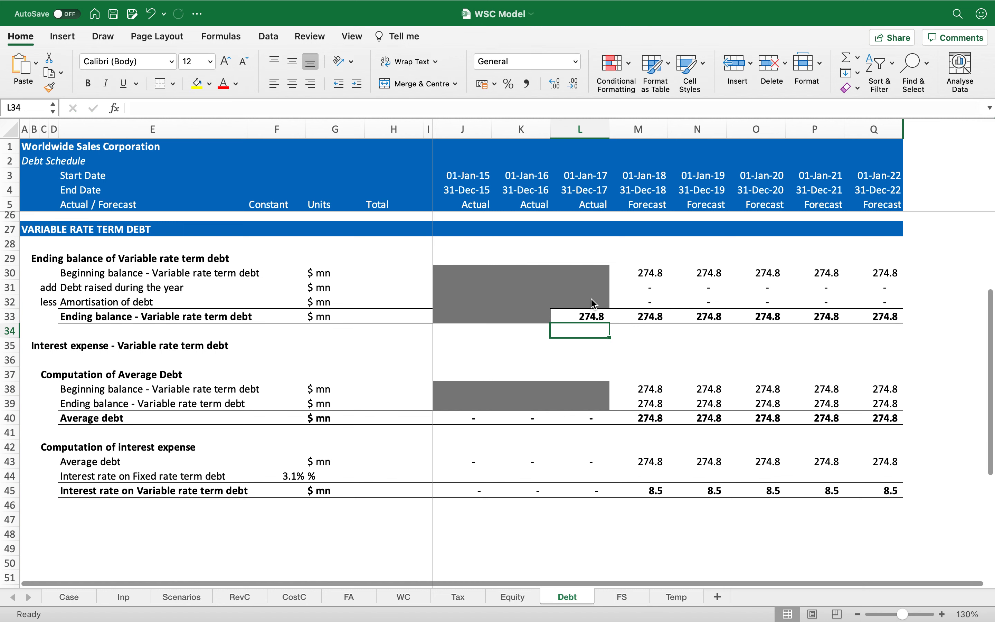
Link the 2018 variable rate debt amortisation in M32 to the amortisation input in Inp!F67, locking only the column.
click(647, 287)
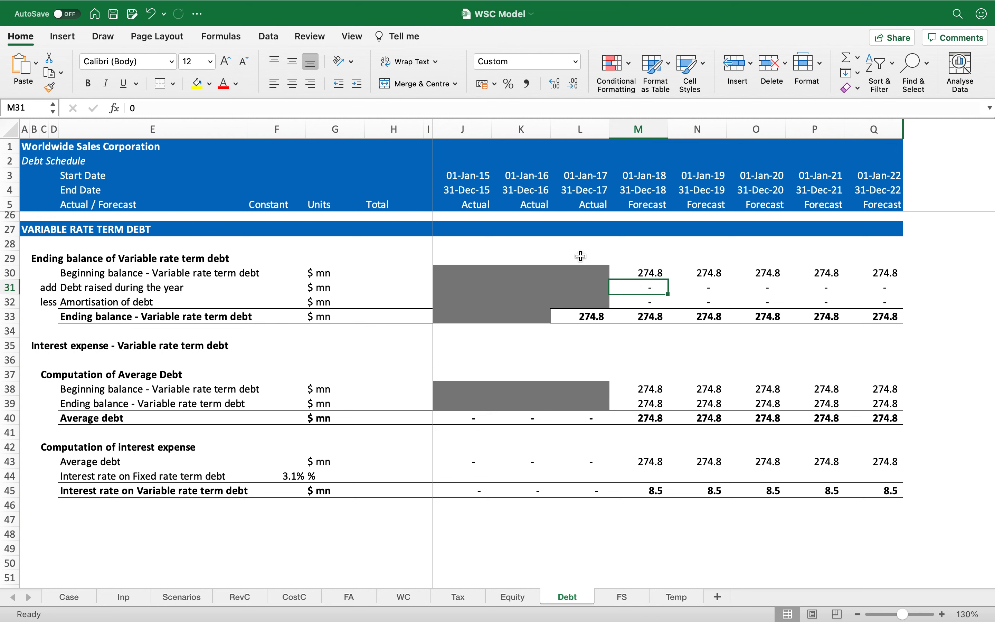
key(Down)
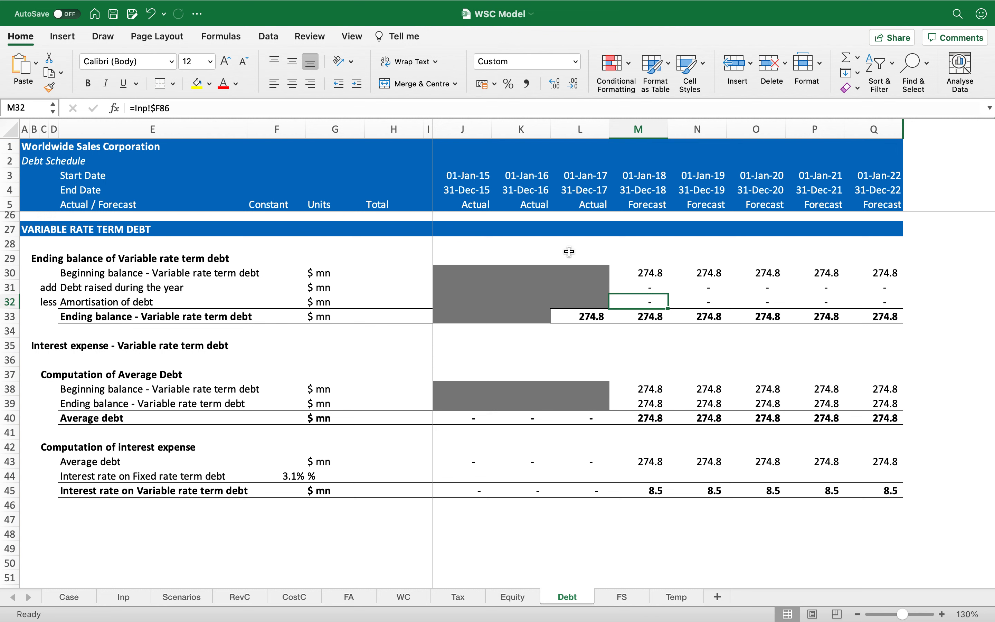
text(=)
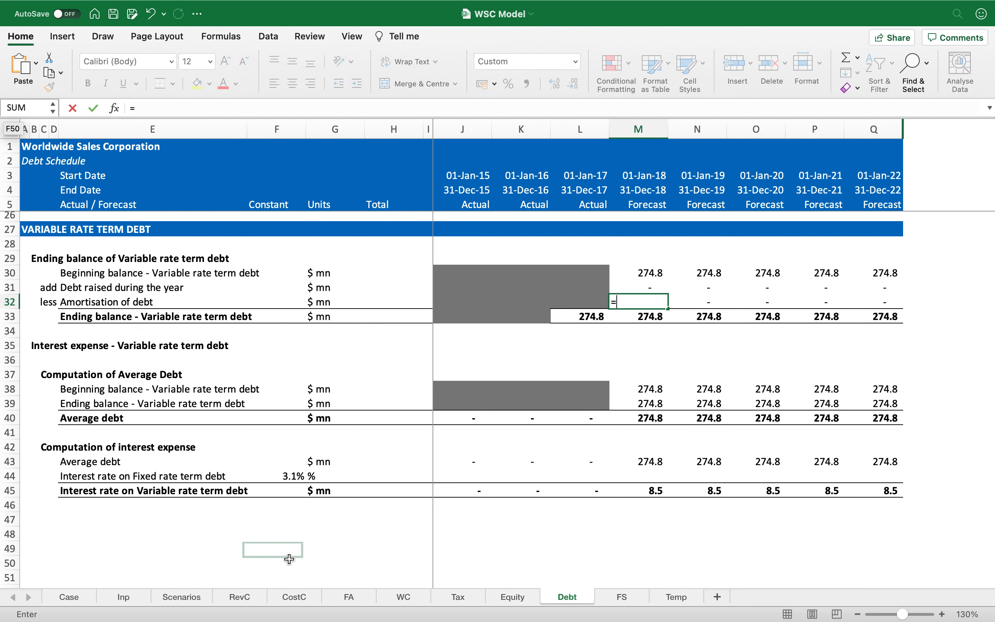
click(120, 598)
click(278, 483)
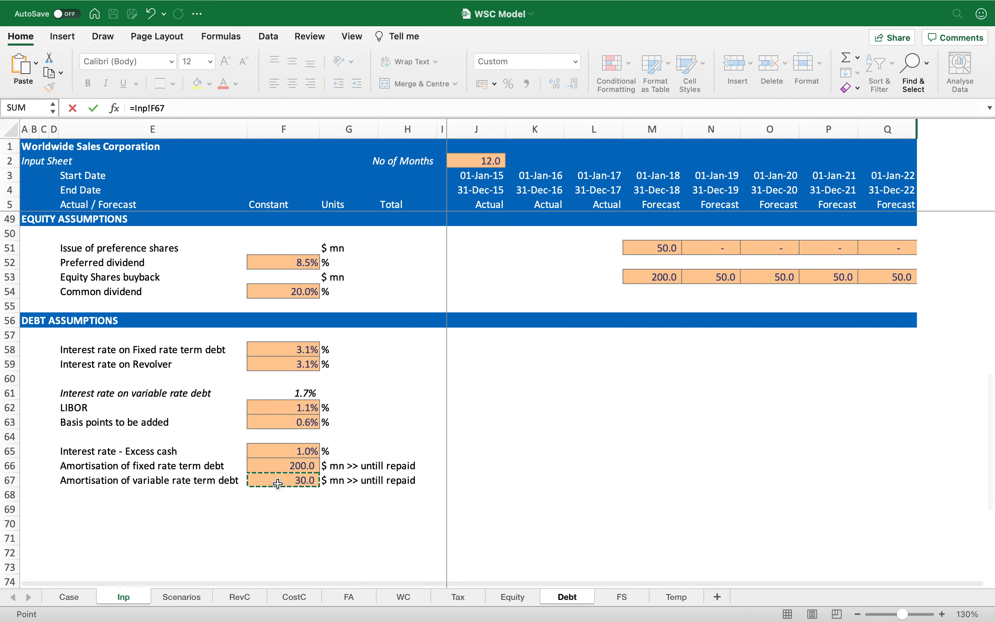
key(F4)
key(F4)
key(F4)
key(Return)
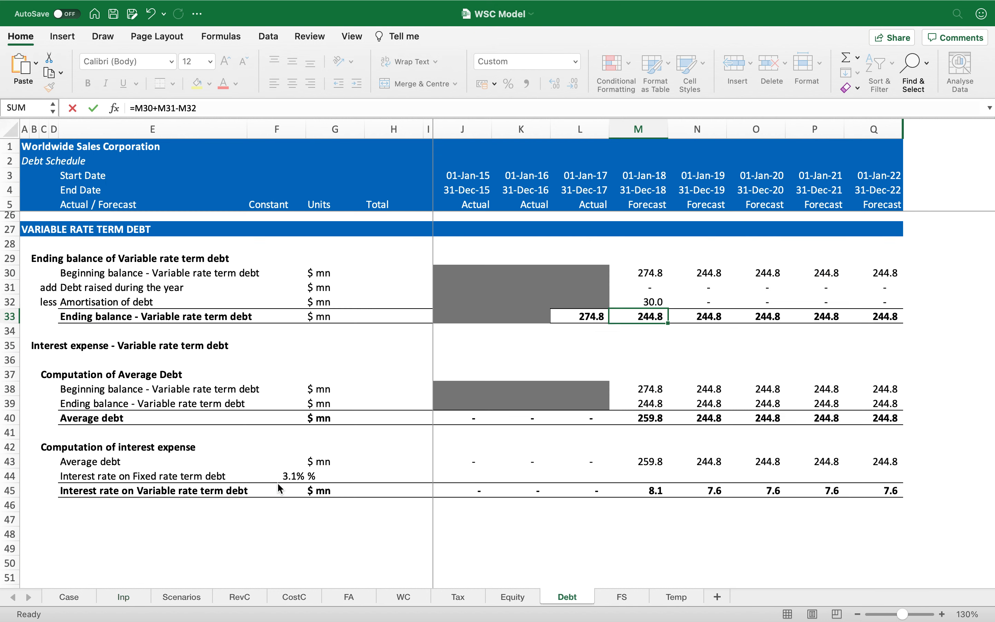
Copy the 2018 amortisation formula in M32 across the remaining forecast years through Q32.
key(Up)
key(cmd+c)
key(shift+Right)
key(shift+Right)
key(shift+Right)
key(shift+Right)
key(Return)
key(Down)
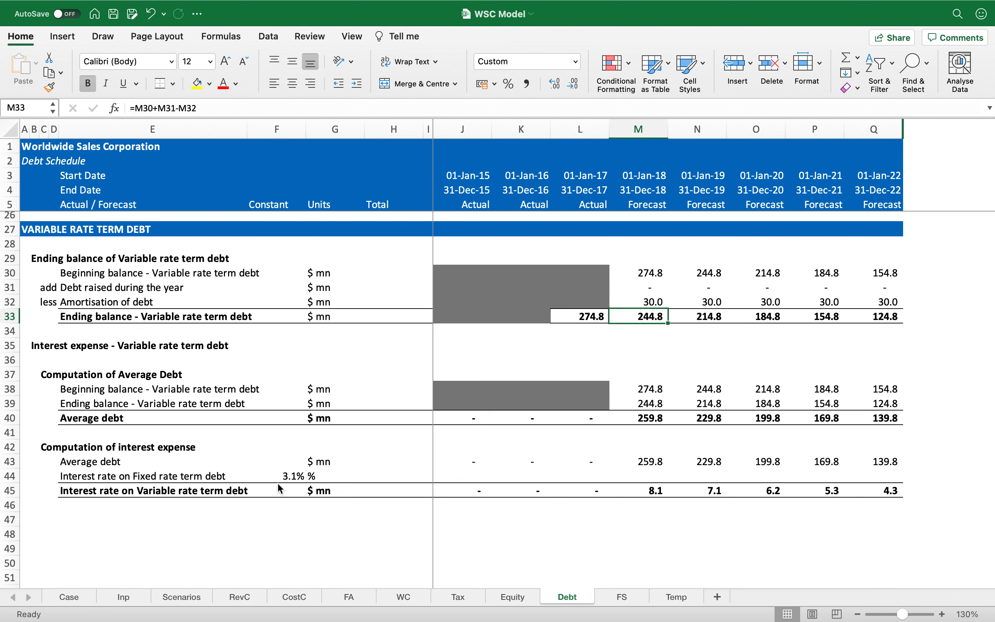
Examine the variable rate ending balance and average debt formulas in column M, including rows 38 to 40.
key(Down)
key(Down)
key(Down)
key(Down)
key(Down)
key(Down)
key(Down)
key(Down)
key(Down)
key(Down)
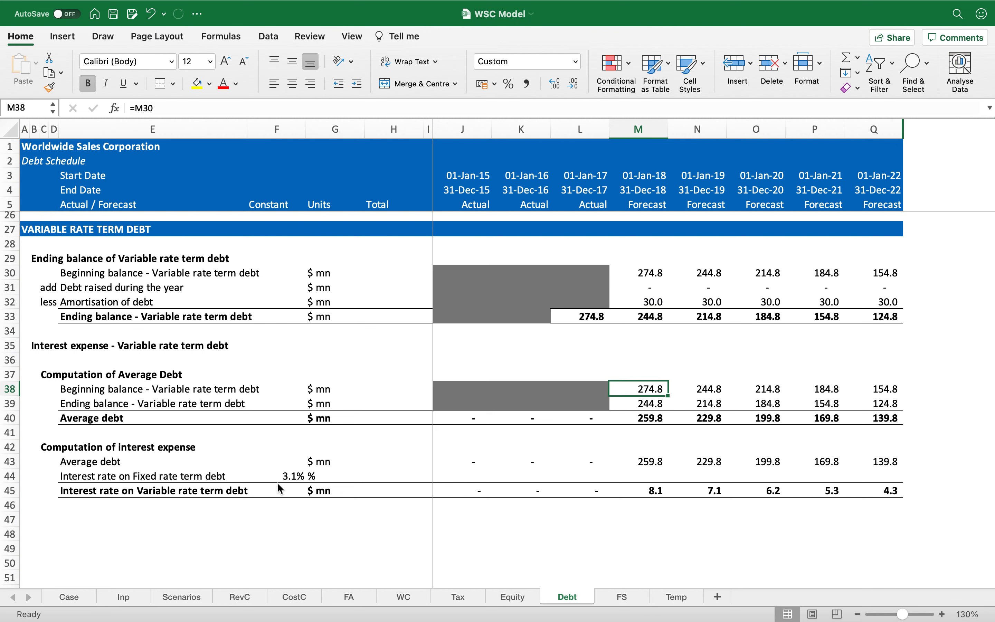
key(Left)
key(Left)
key(Left)
key(Left)
key(Left)
key(Left)
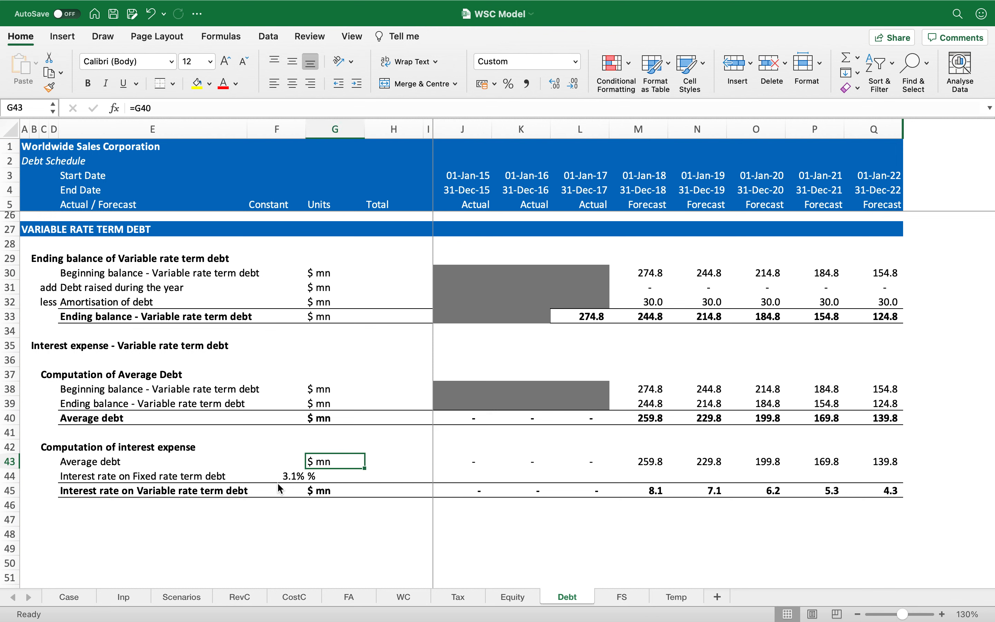
click(638, 319)
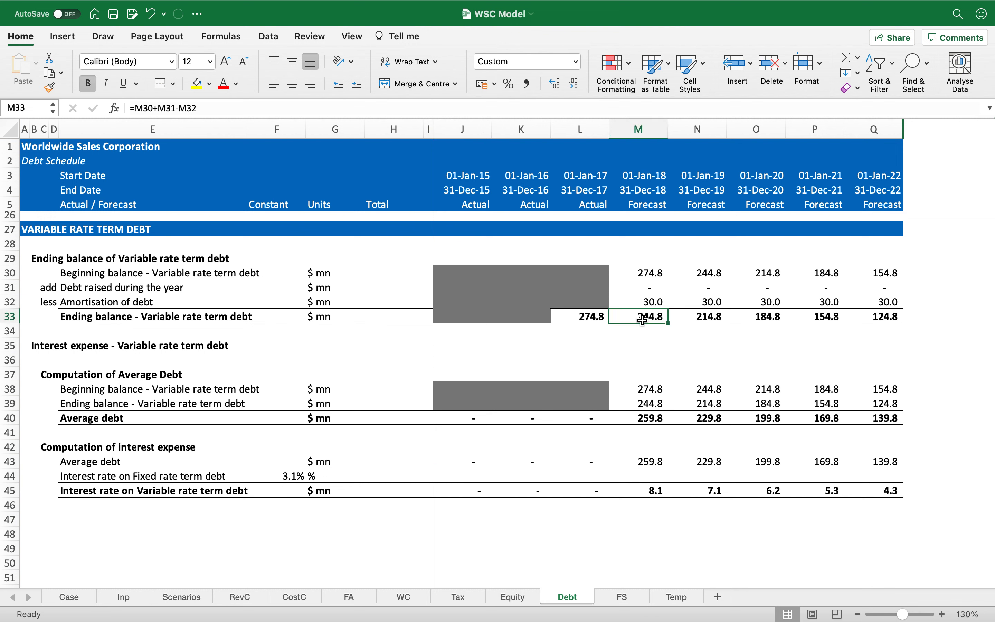
click(636, 416)
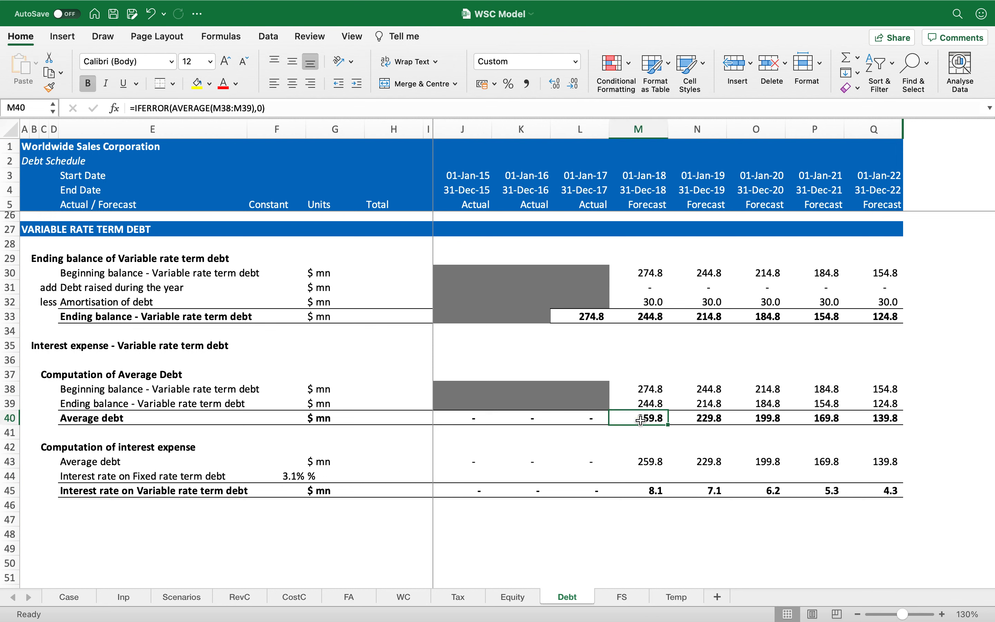
double_click(649, 388)
key(Escape)
double_click(646, 406)
key(Escape)
double_click(646, 415)
key(Escape)
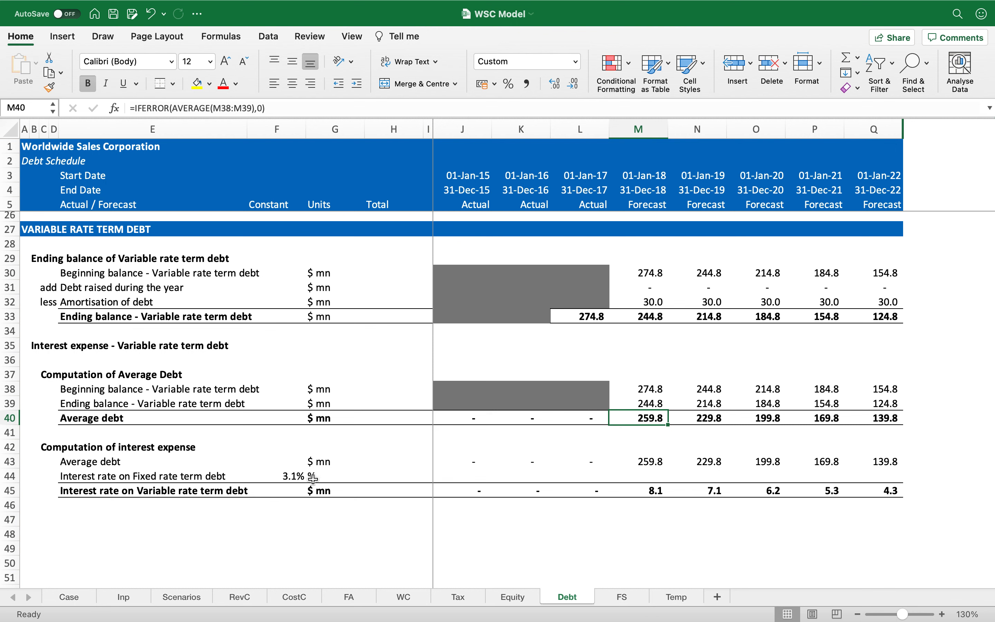
Relink the interest rate label in E44 to the variable rate debt label in Inp!E61.
click(190, 477)
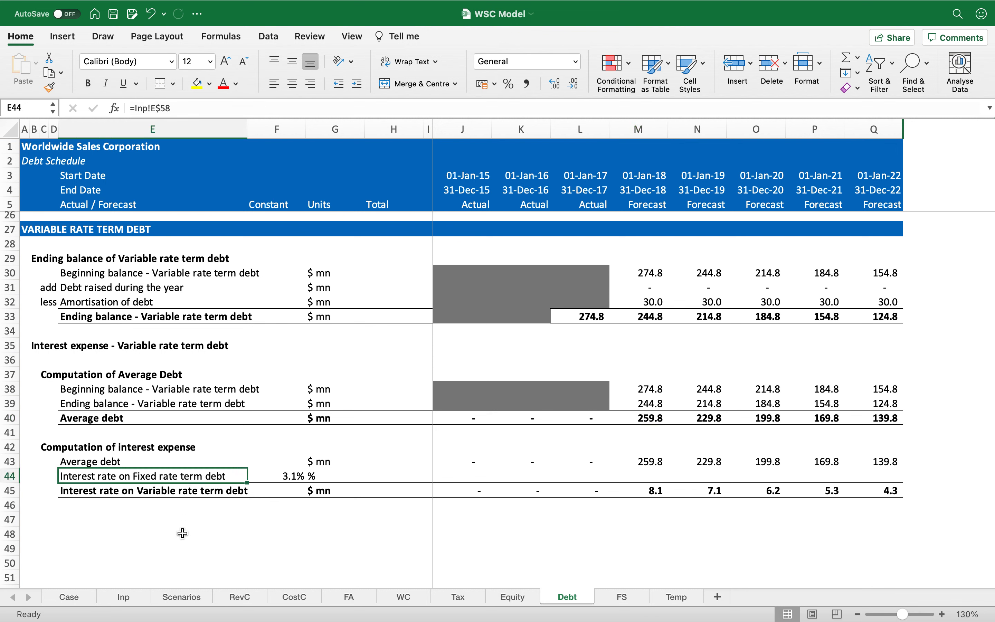
text(=)
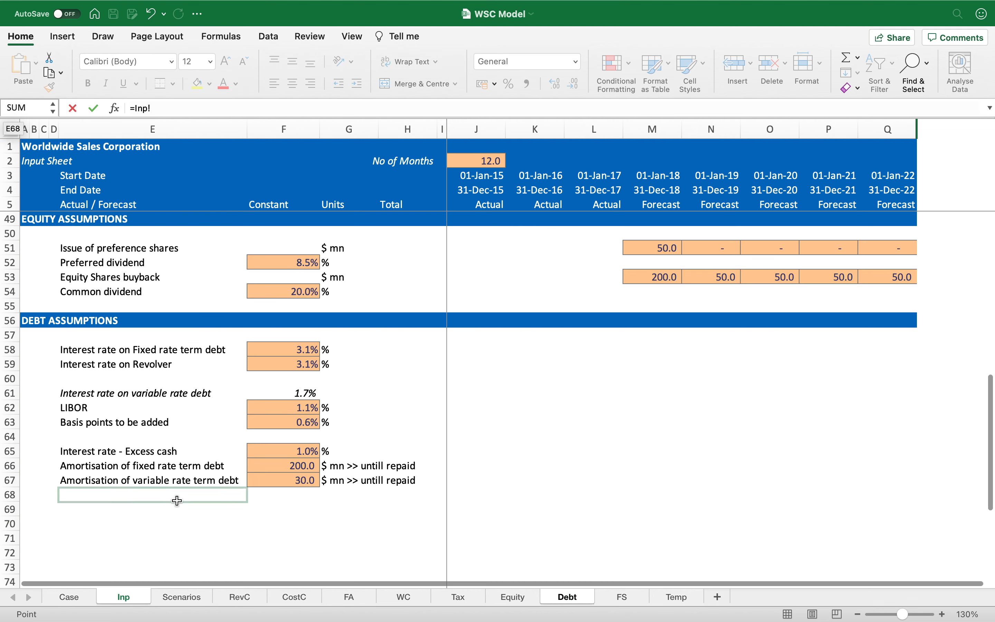
click(158, 393)
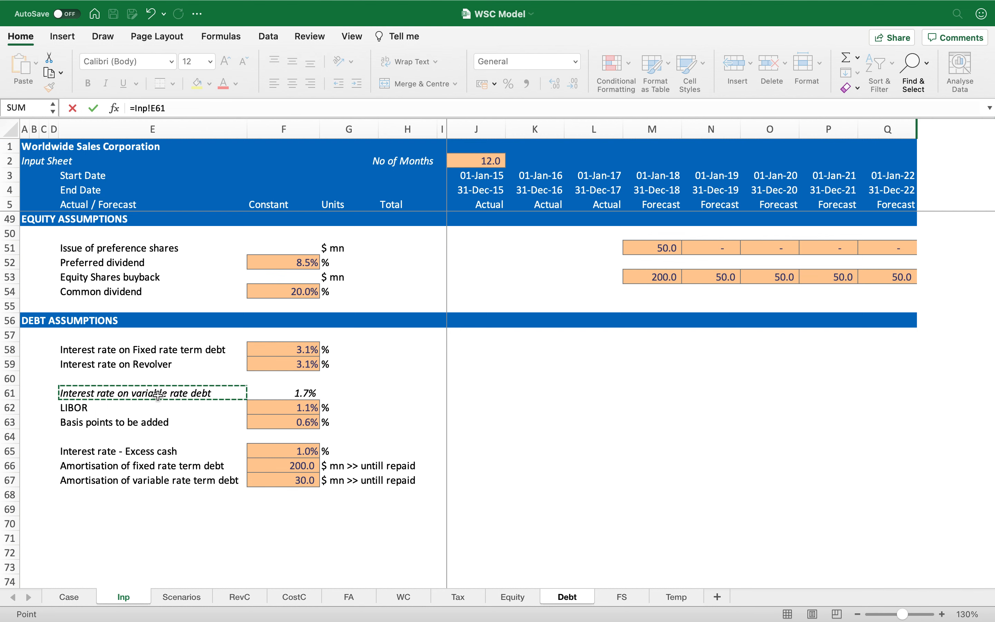
key(Return)
Copy the E44 link across to F44:G44 and format the F44 rate as a percentage with one decimal.
key(super+c)
key(shift+Right)
key(shift+Right)
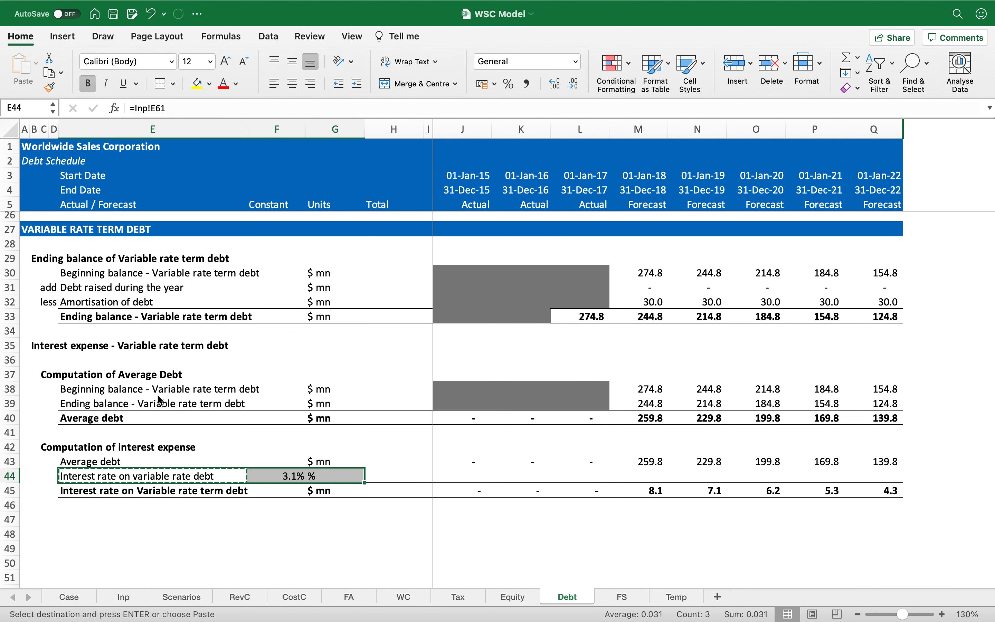
key(Return)
key(Right)
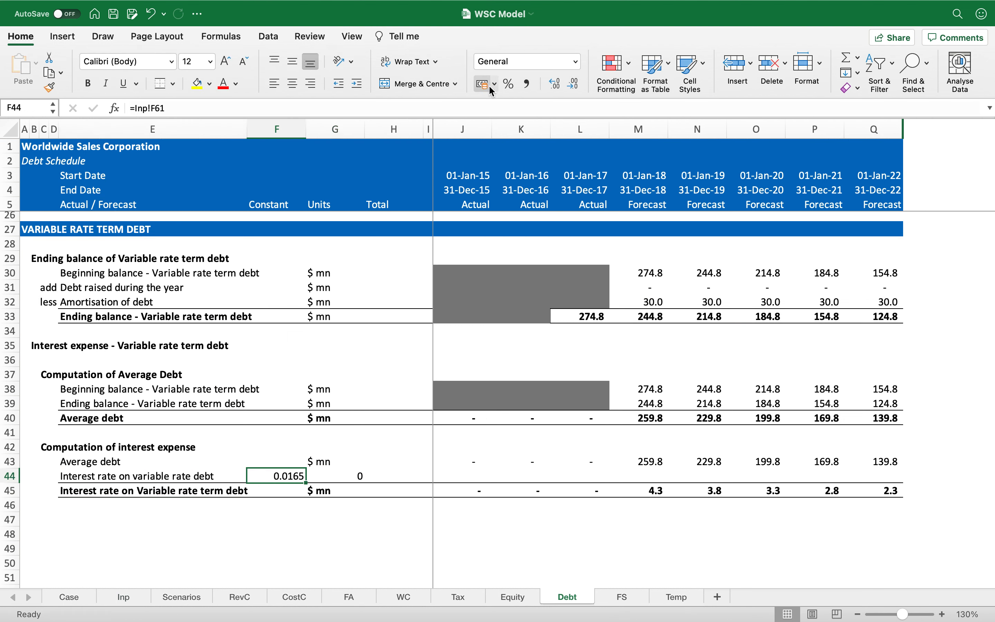
click(505, 85)
click(556, 83)
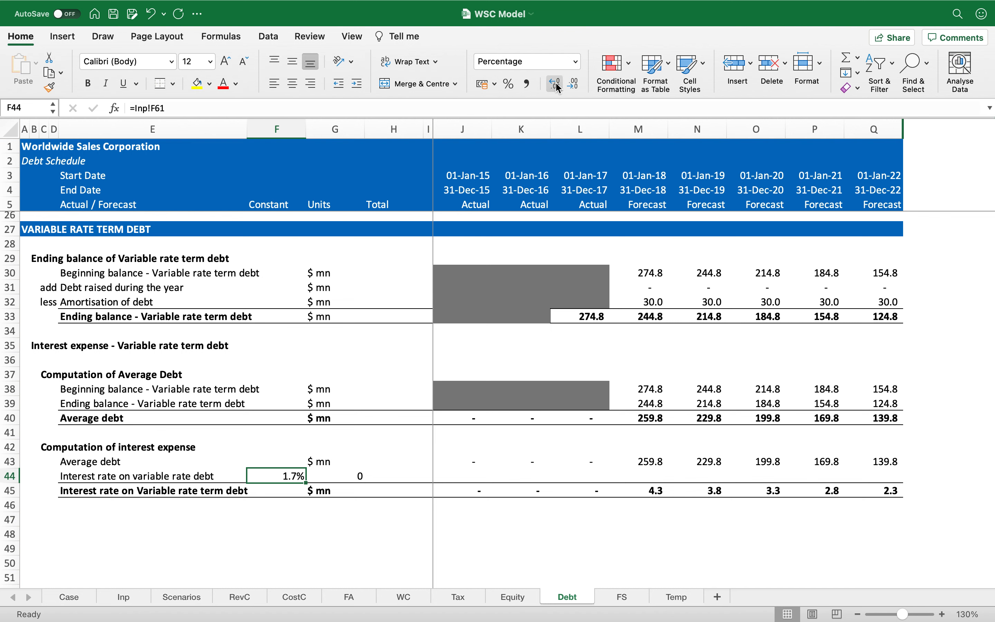
Enter % as the unit for the interest rate on variable rate debt in G61 of the Inp sheet.
key(ctrl+bracketleft)
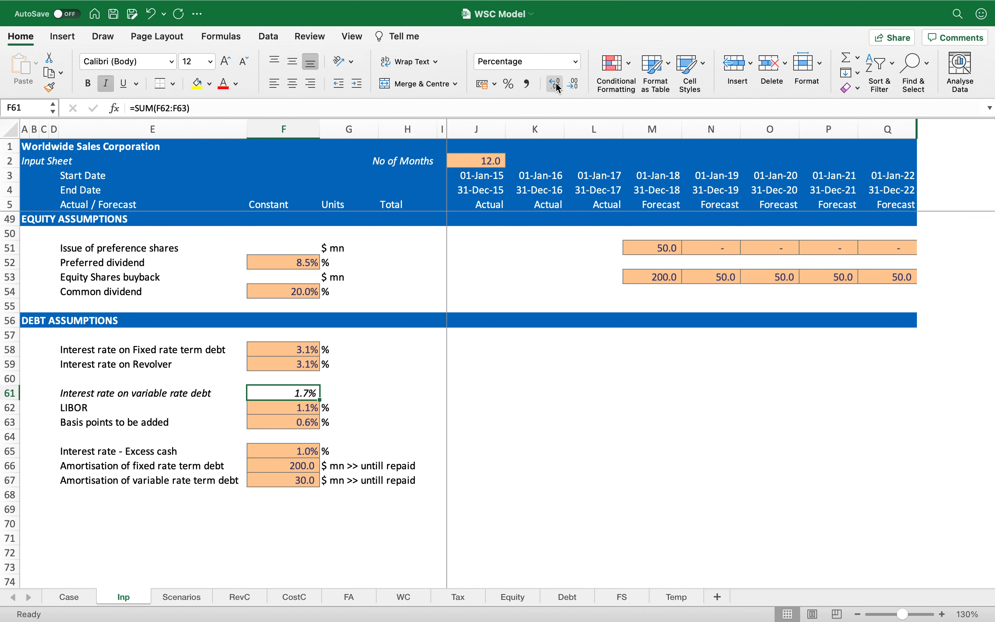
key(Right)
text(%)
key(Return)
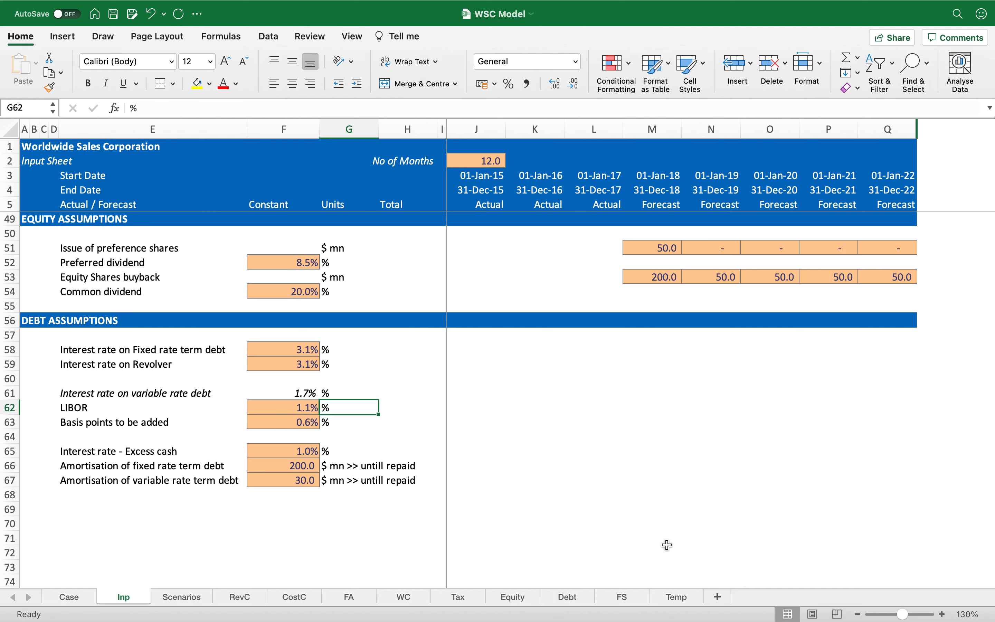
Examine the variable rate interest formulas along row 45 of the Debt sheet, including J45.
click(578, 594)
key(Right)
key(Right)
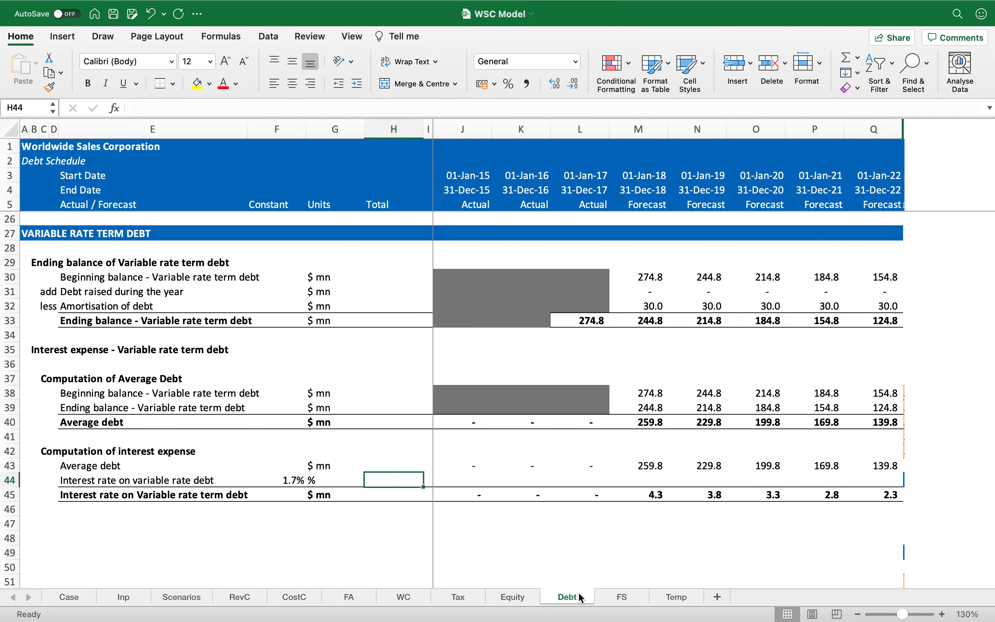
key(Down)
key(Right)
key(Right)
key(F2)
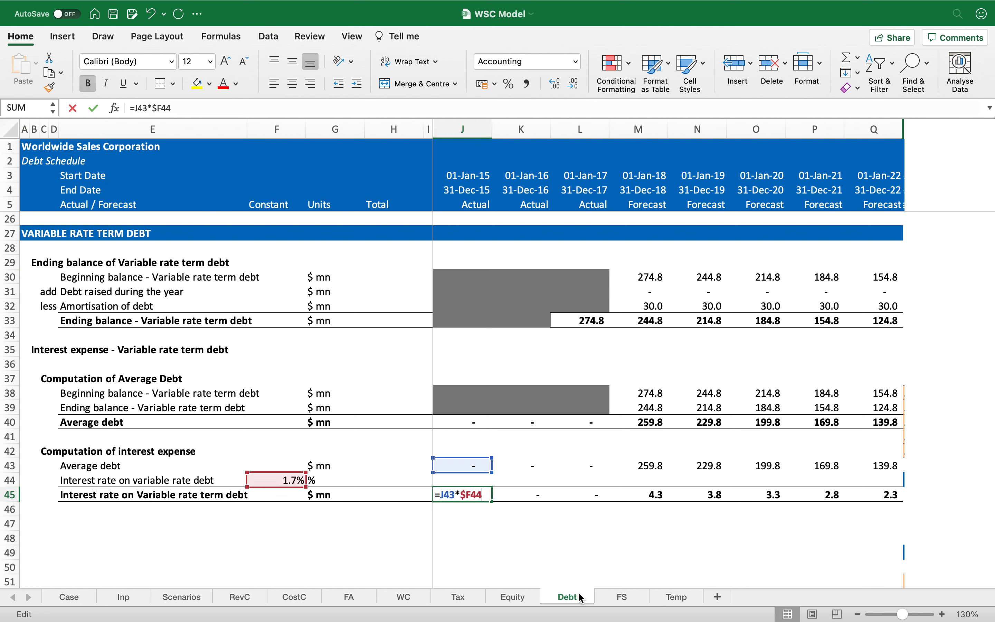
key(Escape)
key(Right)
key(Right)
key(Right)
key(Right)
key(Right)
key(Right)
key(Left)
key(Left)
key(Left)
key(Left)
key(Left)
key(Left)
key(Left)
key(Left)
key(Left)
key(Left)
key(Left)
key(Left)
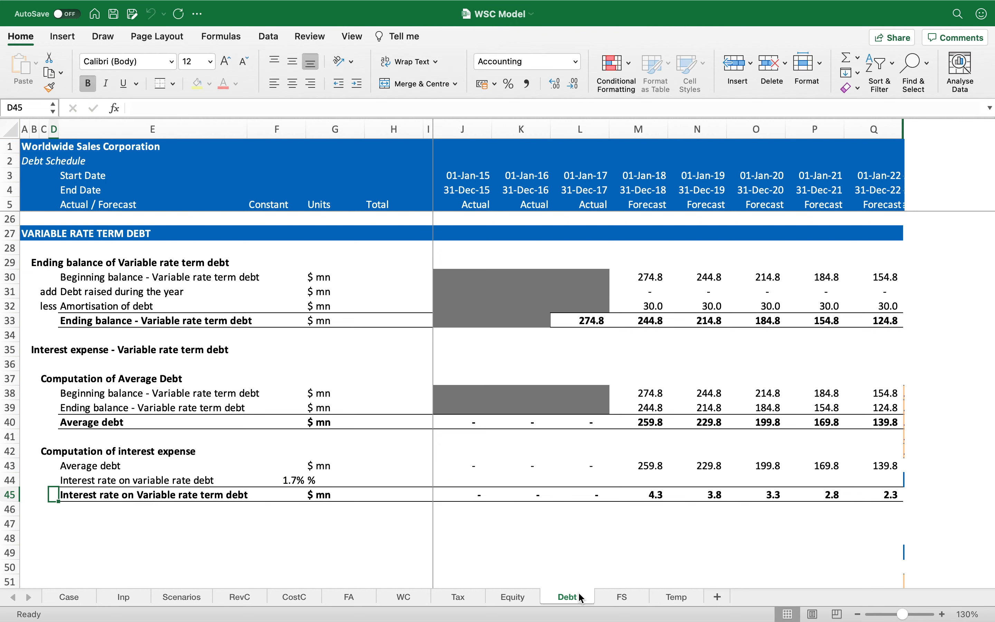
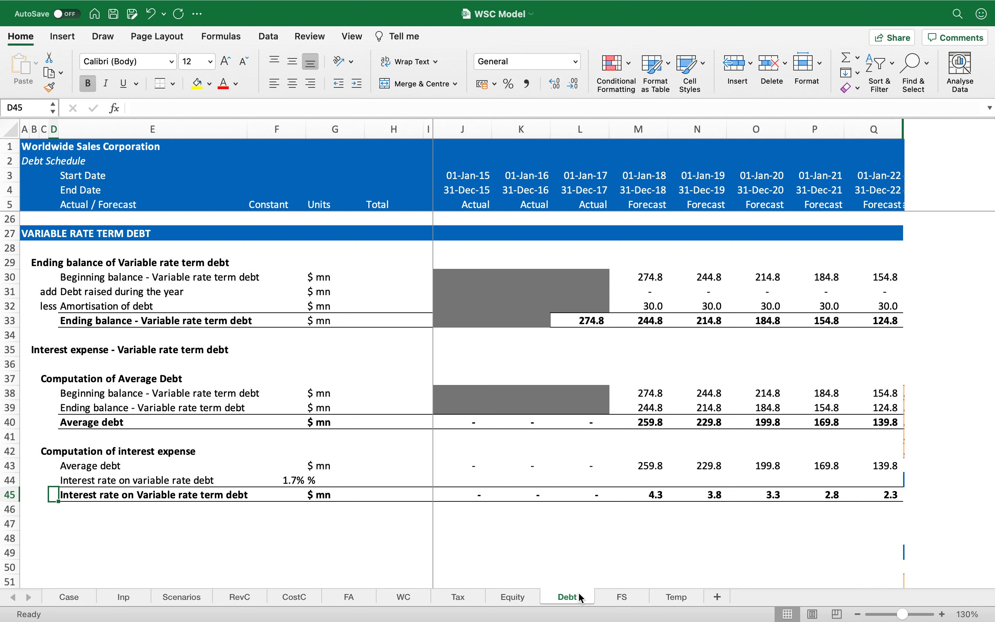
Copy the VARIABLE RATE TERM DEBT header row 27 to row 47 as the heading of a new section.
key(Left)
key(Left)
key(Left)
key(ctrl+Up)
key(shift+space)
key(ctrl+c)
key(Down)
key(Down)
key(Down)
key(Down)
key(Down)
key(Down)
key(Down)
key(Down)
key(Down)
key(Down)
key(Down)
key(Down)
key(Down)
key(Down)
key(Down)
key(Down)
key(Down)
key(Down)
key(Down)
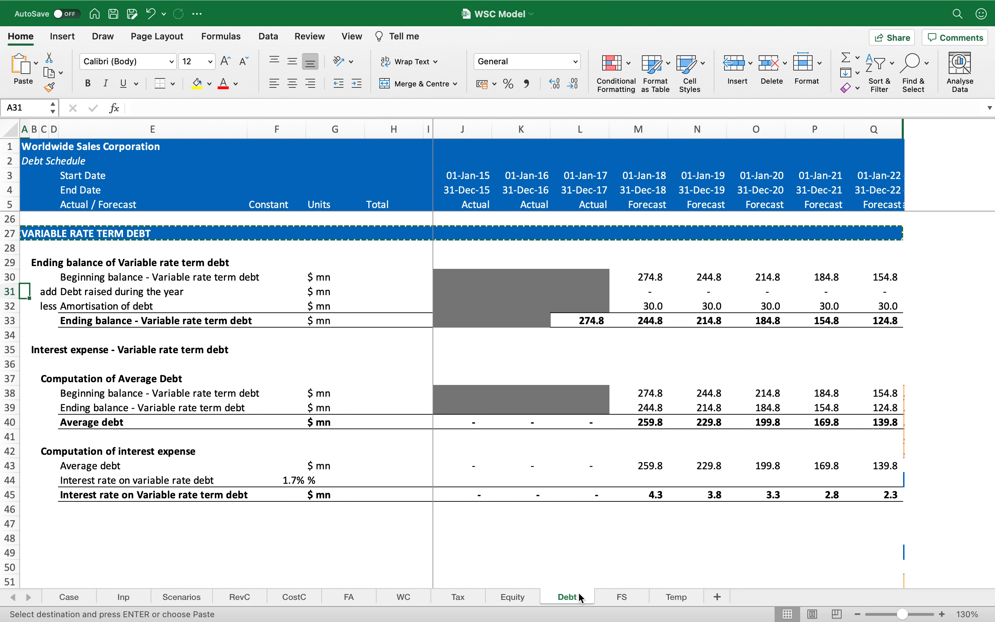
key(Down)
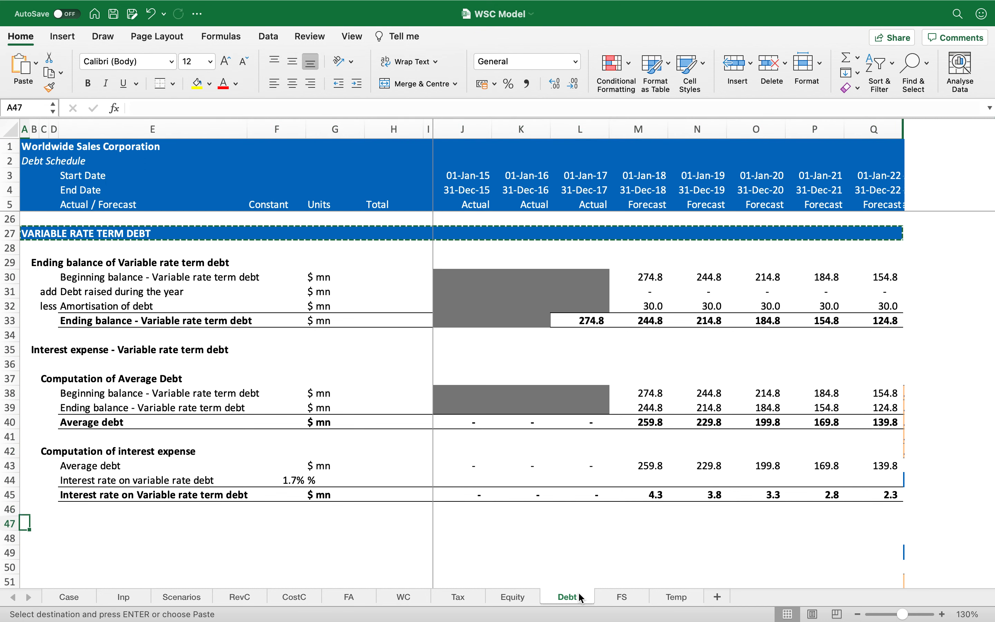
key(Down)
key(Up)
key(shift+space)
key(ctrl+v)
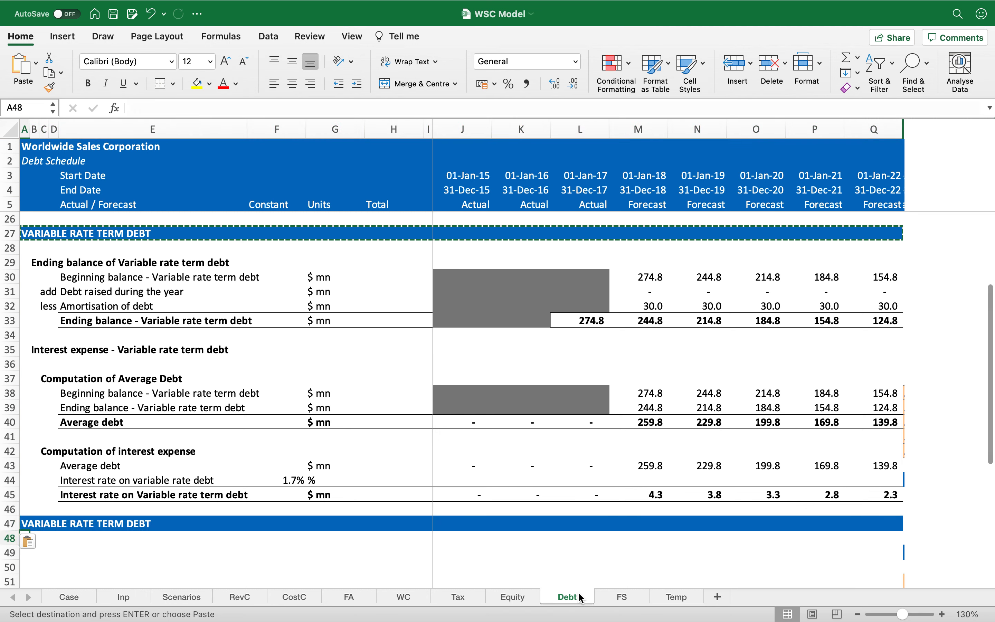
Rename the copied section heading in A47 of the Debt sheet to REVOLVER and save the workbook.
text(REVOLVER)
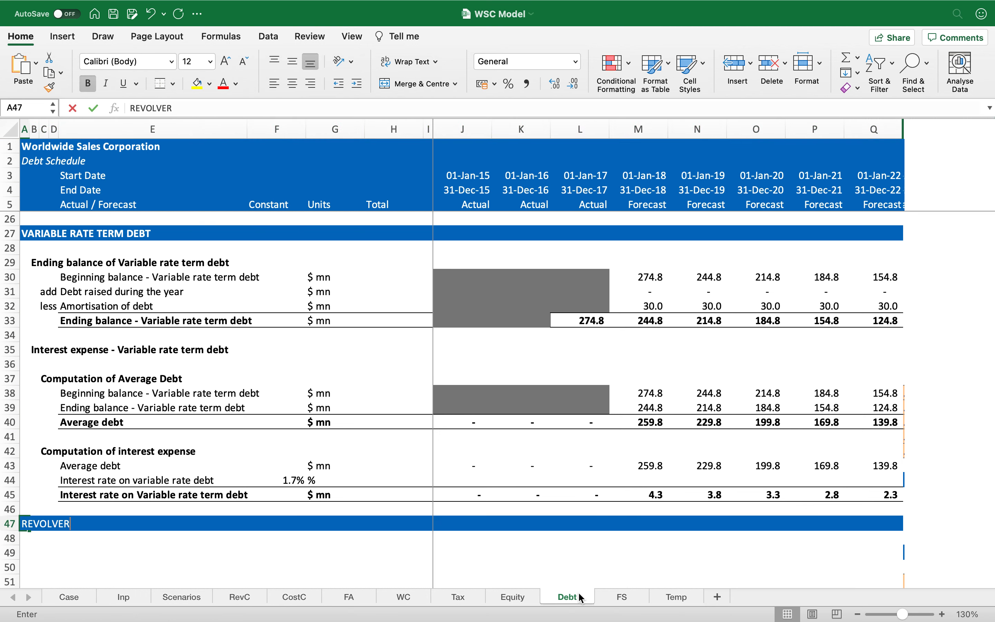
key(Return)
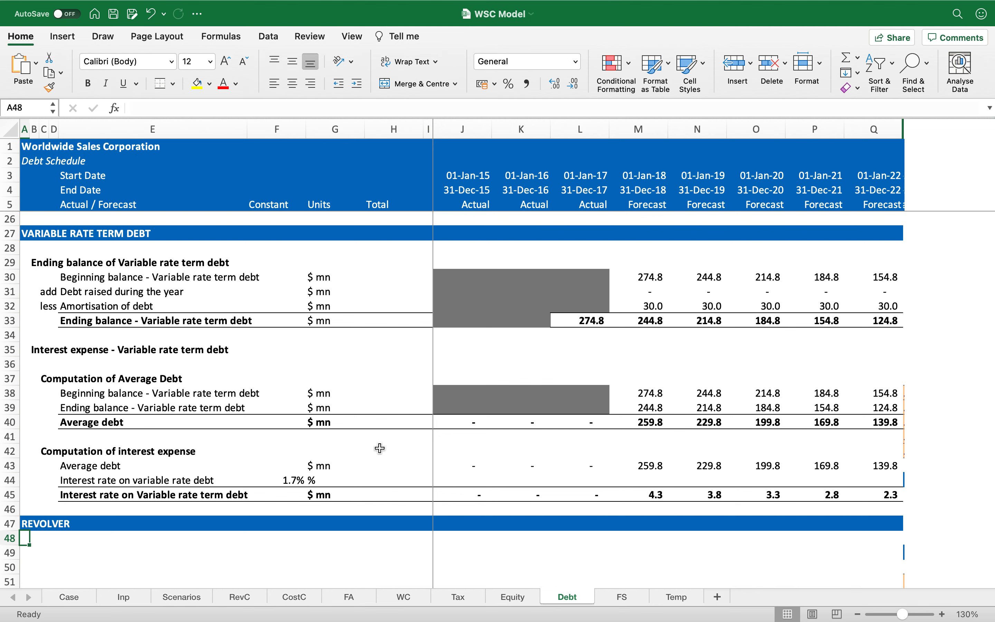
scroll(382, 448, down, 3)
key(Right)
key(Right)
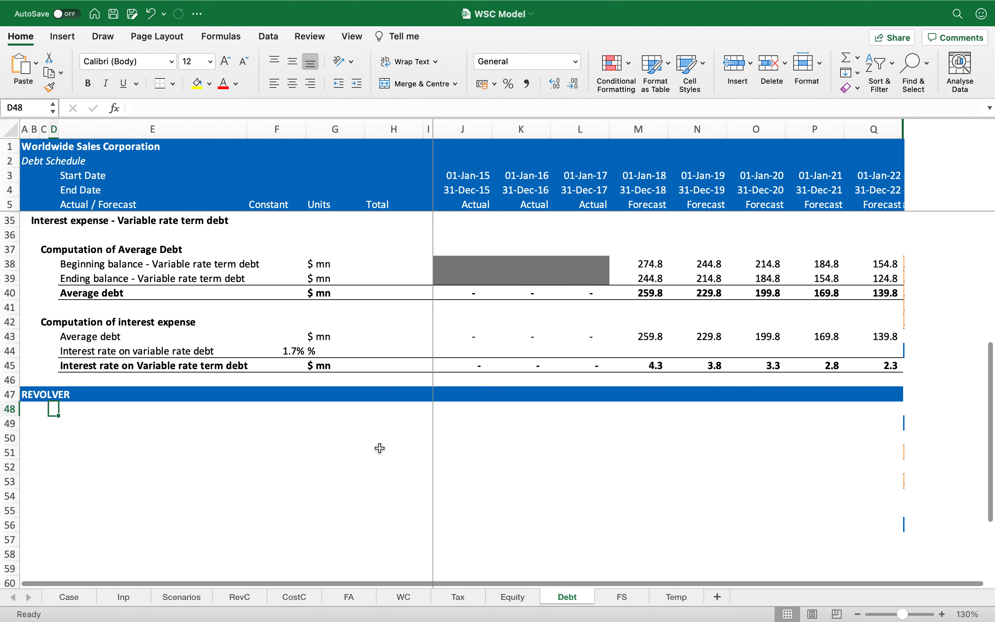
key(Down)
key(Right)
key(Right)
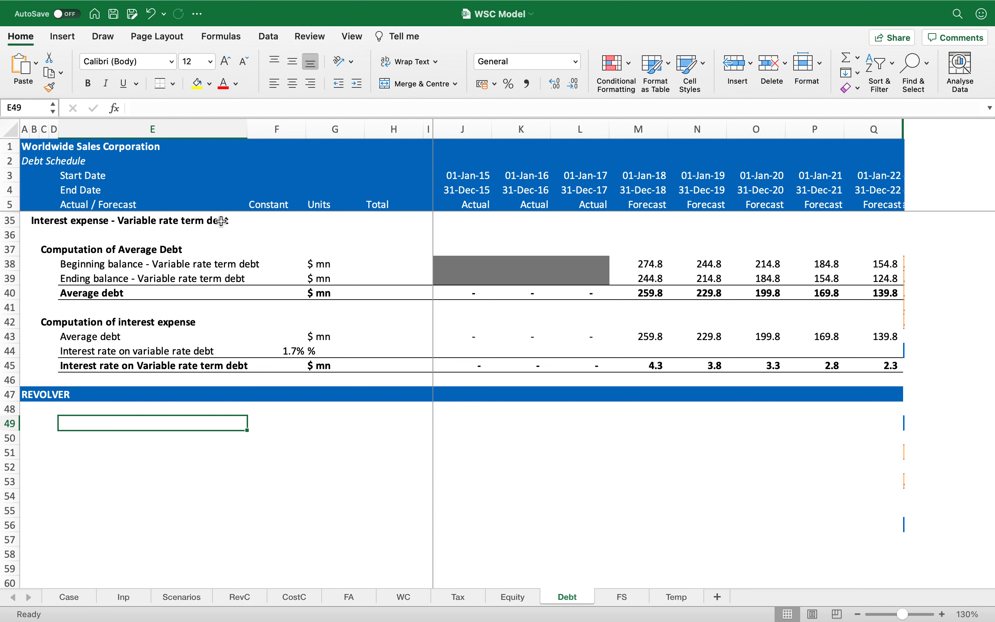
click(113, 14)
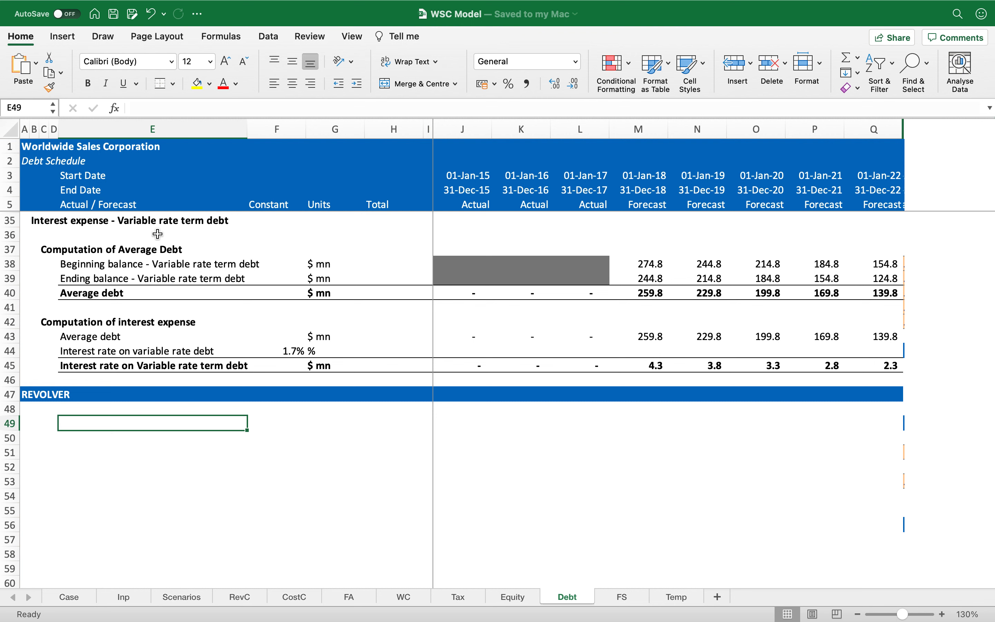
Add the line label "Cash movement before debt" in E49 with the unit $ mn in G49.
text(Cash movement)
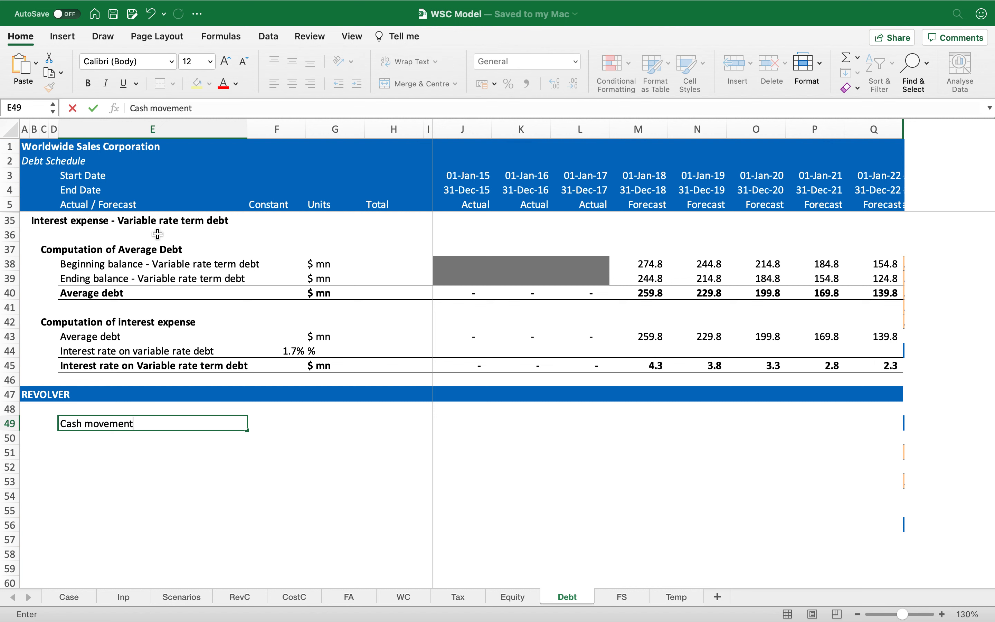
text( before debt)
key(Return)
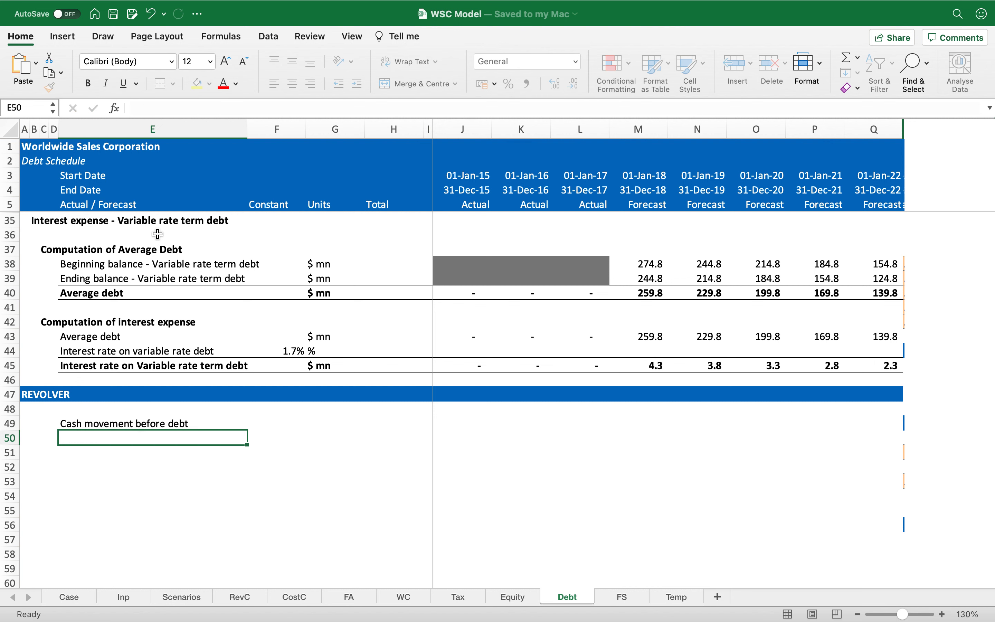
key(Up)
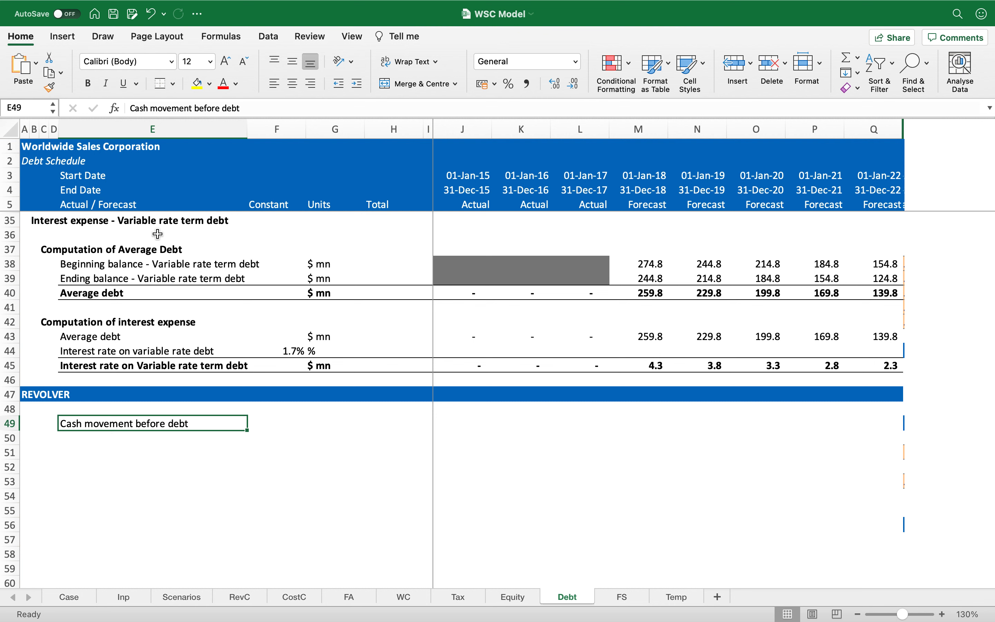
key(Right)
key(Right)
text($ mn)
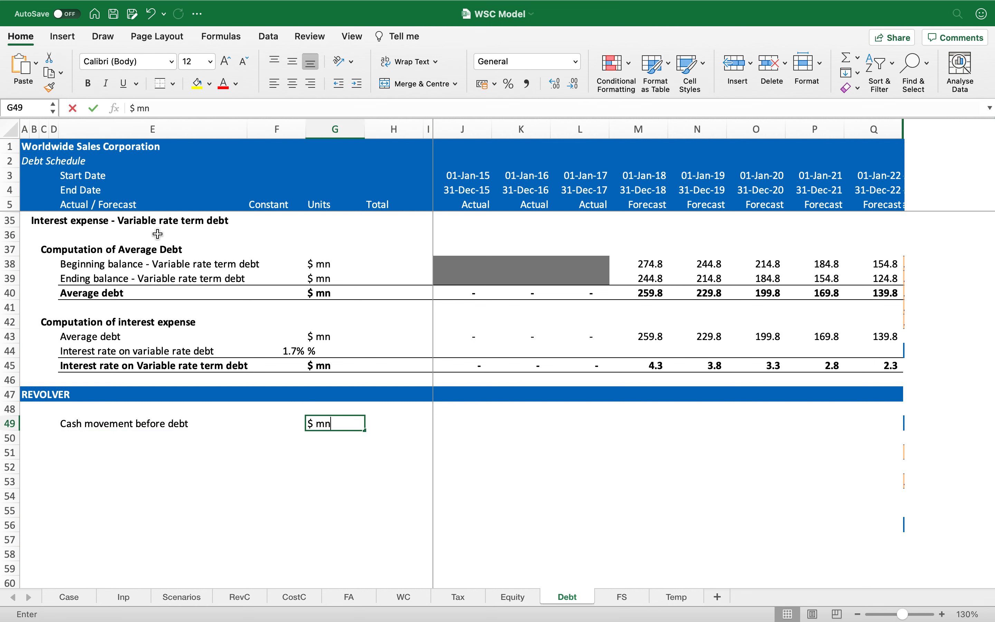
Copy the grey blank cell J38 to J49:L49 to shade out the actual years of the cash movement line.
key(Right)
key(Right)
key(Right)
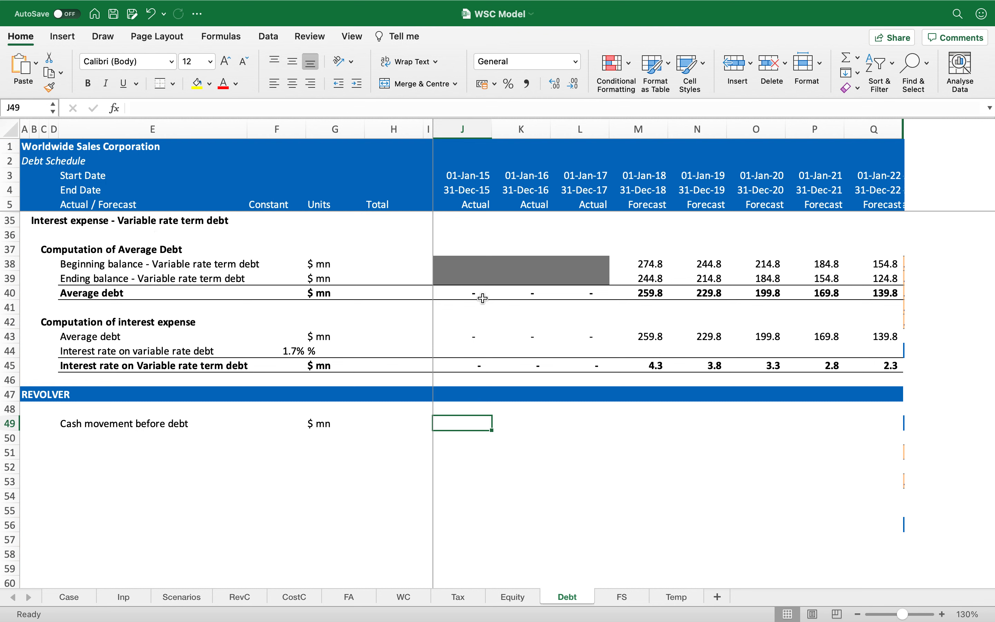
click(456, 263)
key(ctrl+c)
key(Down)
key(Down)
key(Down)
key(Down)
key(Down)
key(Down)
key(Down)
key(Down)
key(Down)
key(Down)
key(Down)
key(Down)
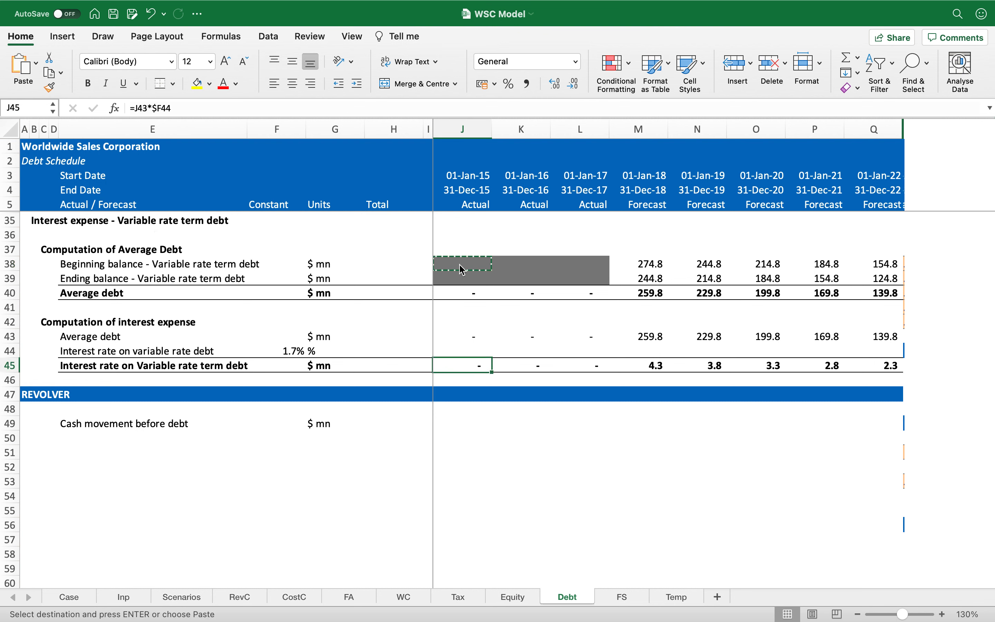
key(Up)
key(shift+Right)
key(shift+Right)
key(Return)
Enter =SUM(FS!M38,FS!M44,FS!M50:M54) in M49 of the Debt sheet and format it in comma style with one decimal.
key(Right)
key(Right)
text(=SUM()
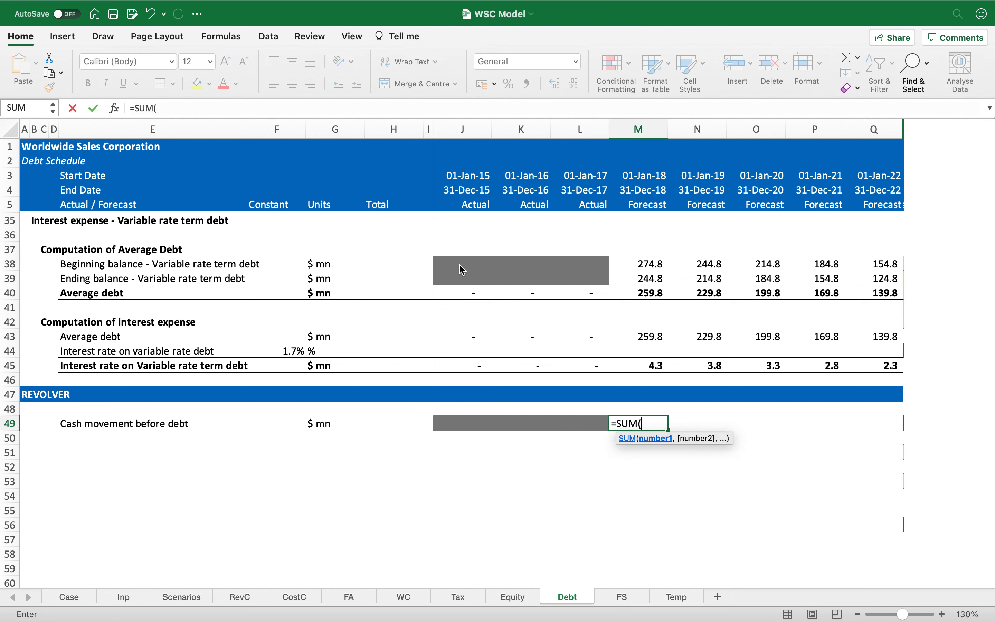
click(618, 595)
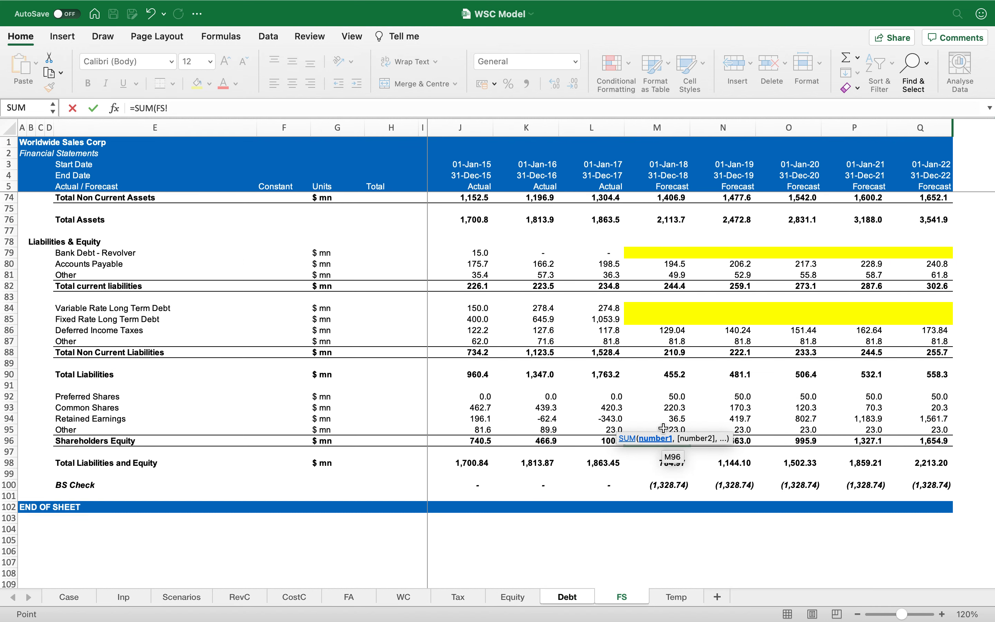
scroll(666, 396, up, 15)
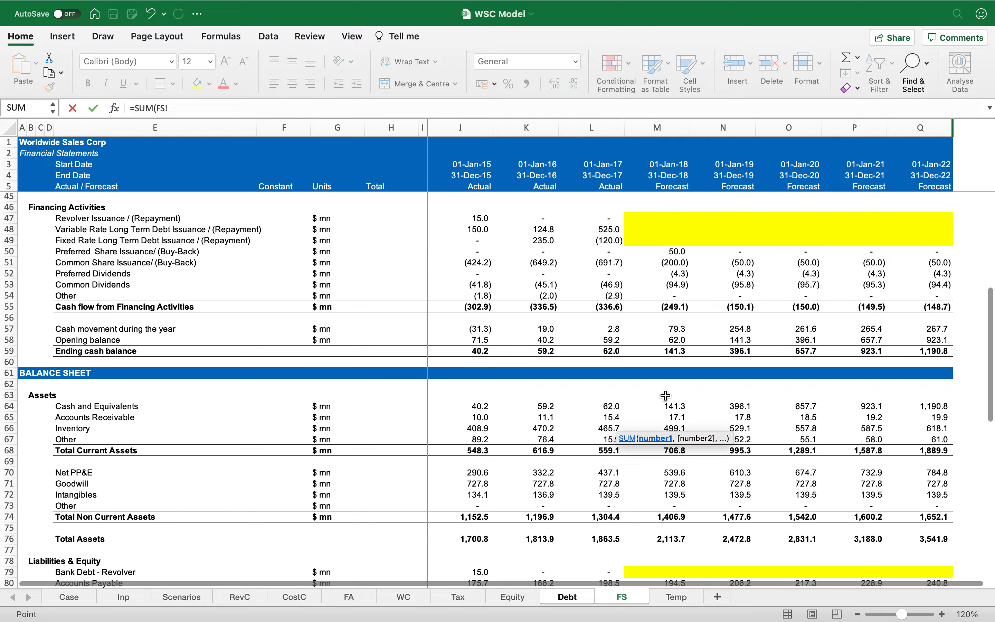
scroll(665, 396, down, 2)
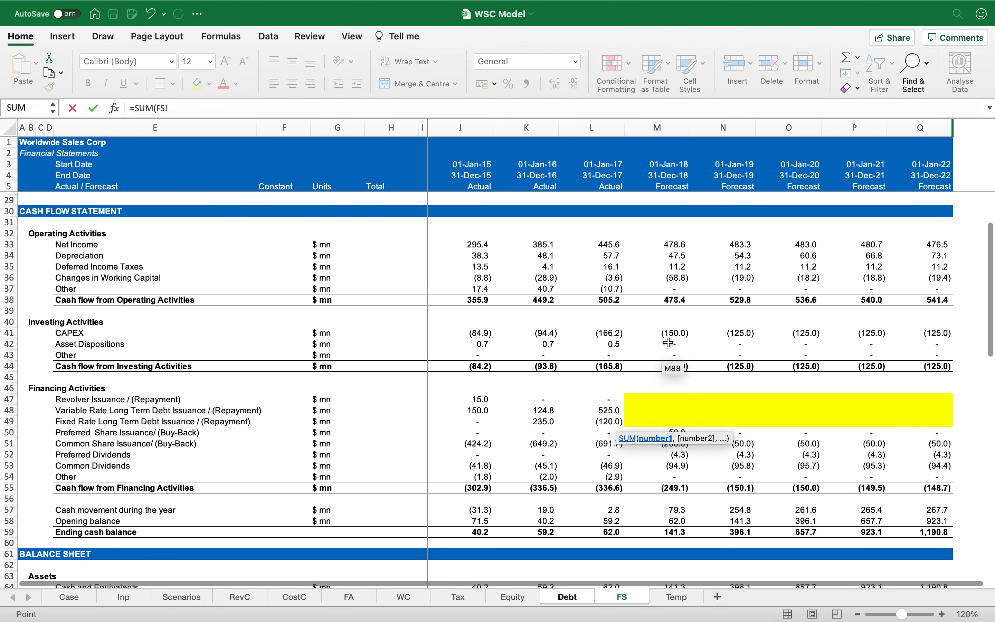
click(675, 302)
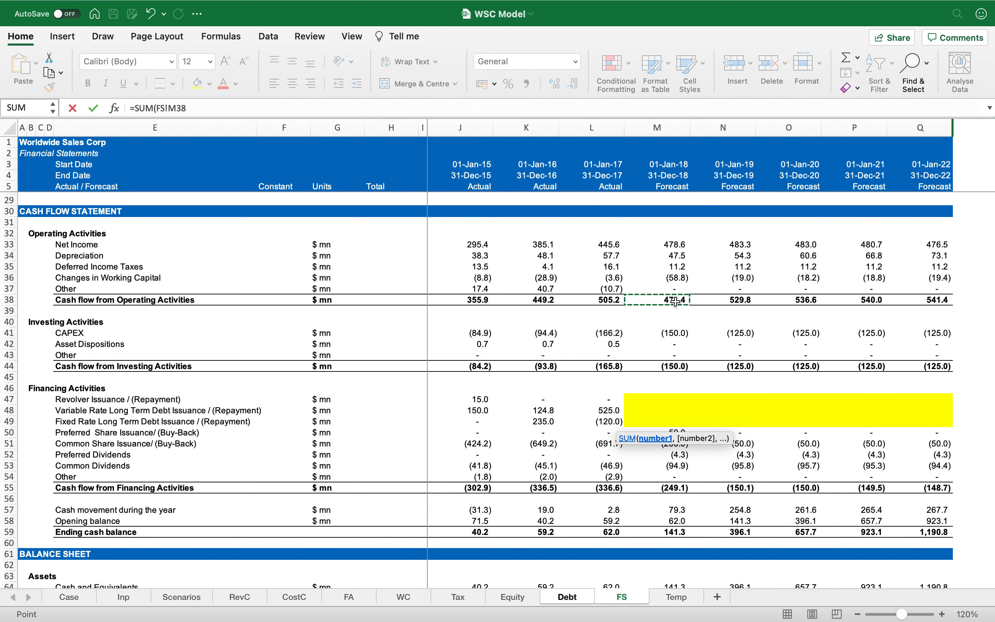
text(,)
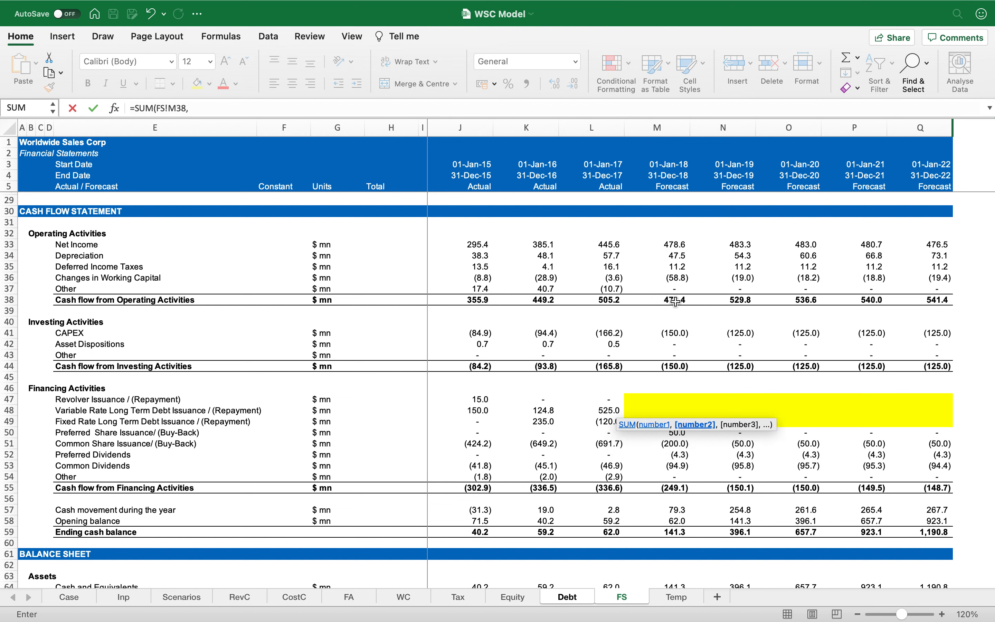
click(675, 366)
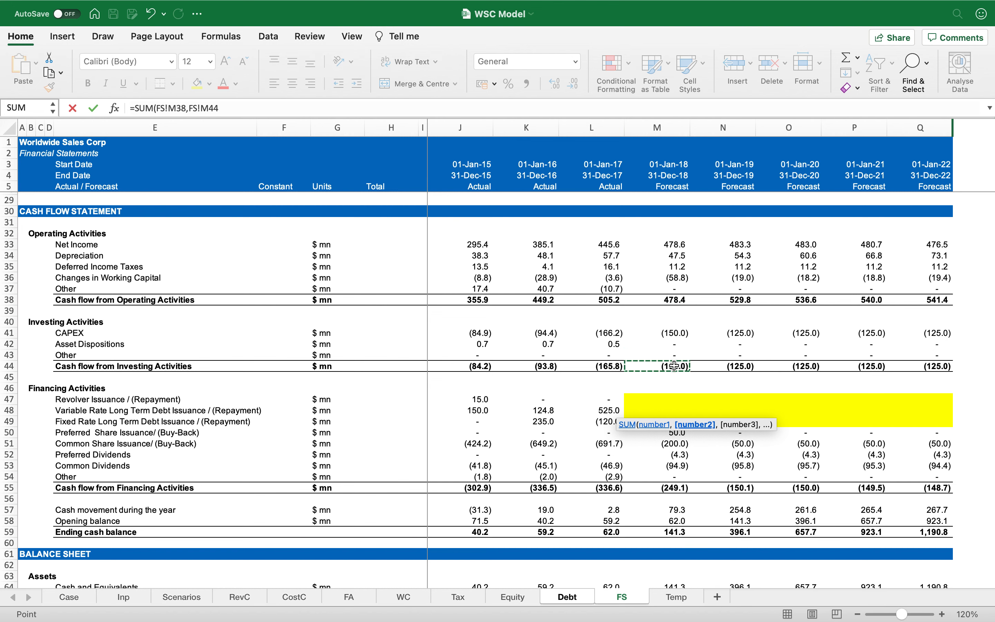
text(,)
scroll(675, 366, down, 5)
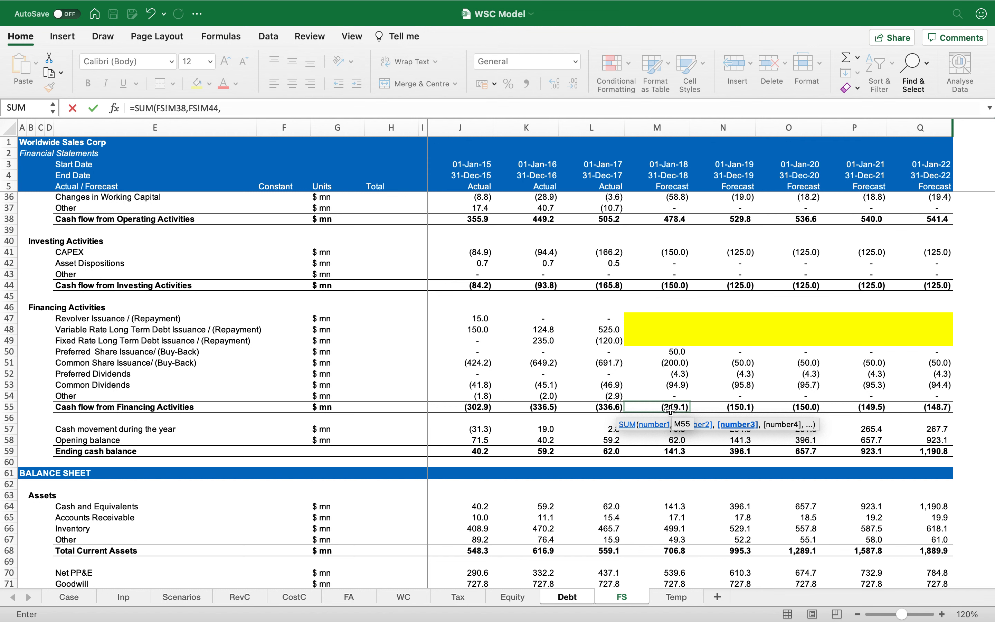
drag(675, 352, 678, 395)
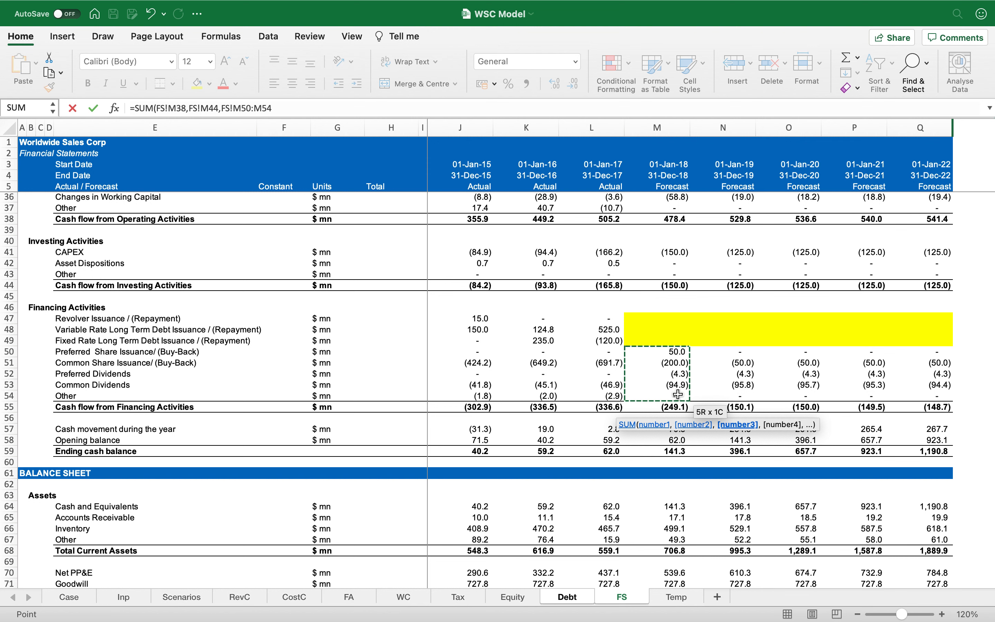
text())
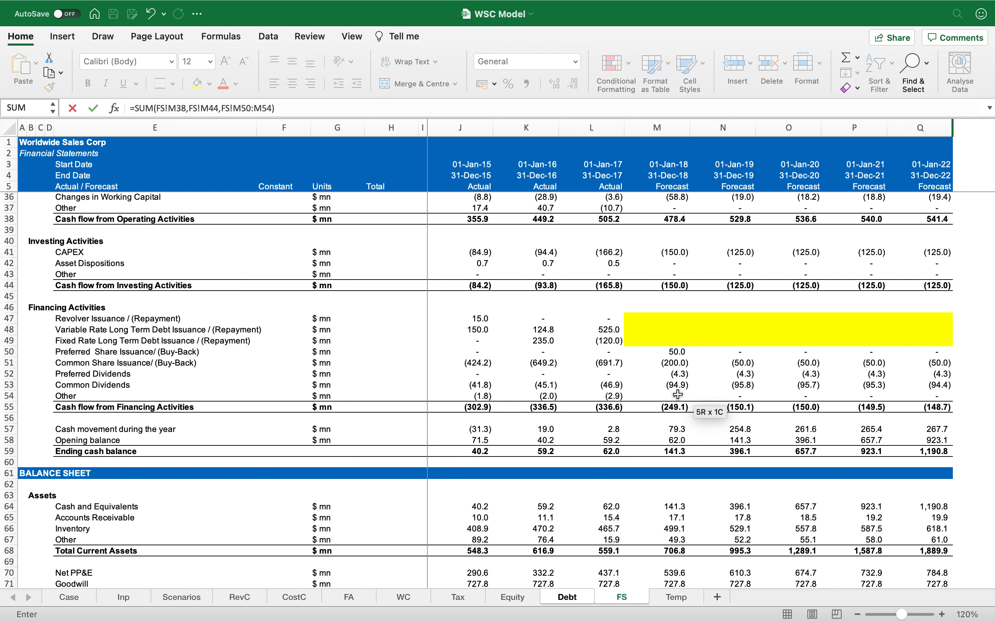
key(Return)
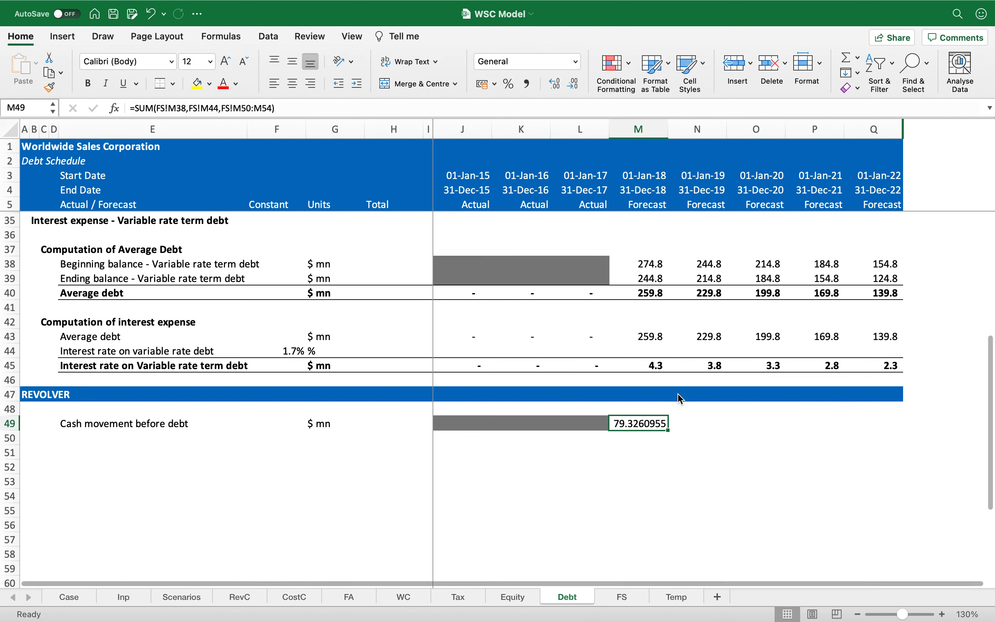
click(527, 84)
click(574, 85)
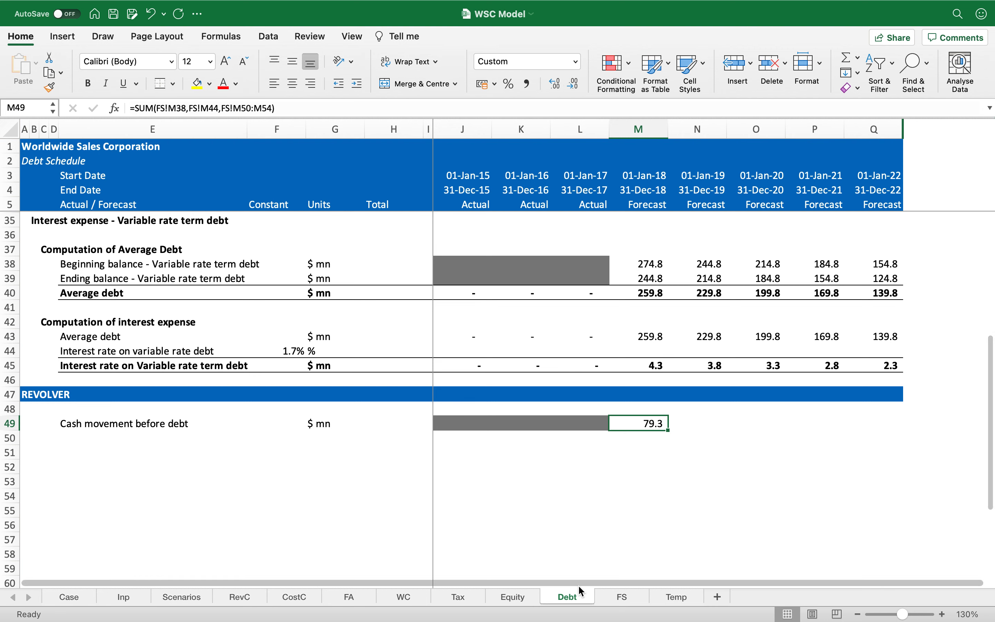
Examine the operating, investing and non-debt financing cash flows in M38, M44 and M50:M54 of the FS sheet.
click(600, 599)
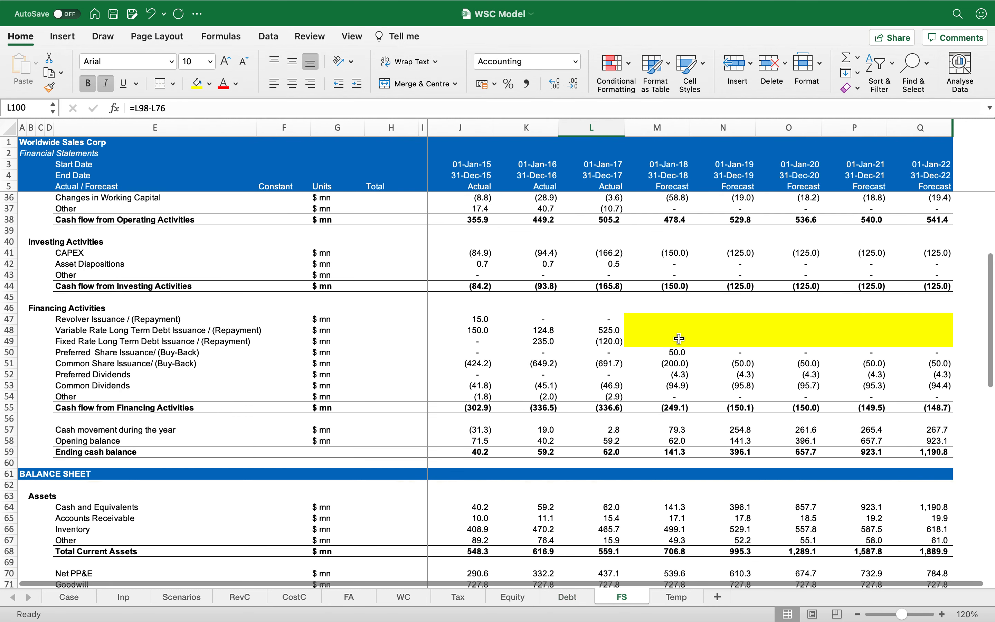
scroll(679, 338, up, 3)
click(681, 253)
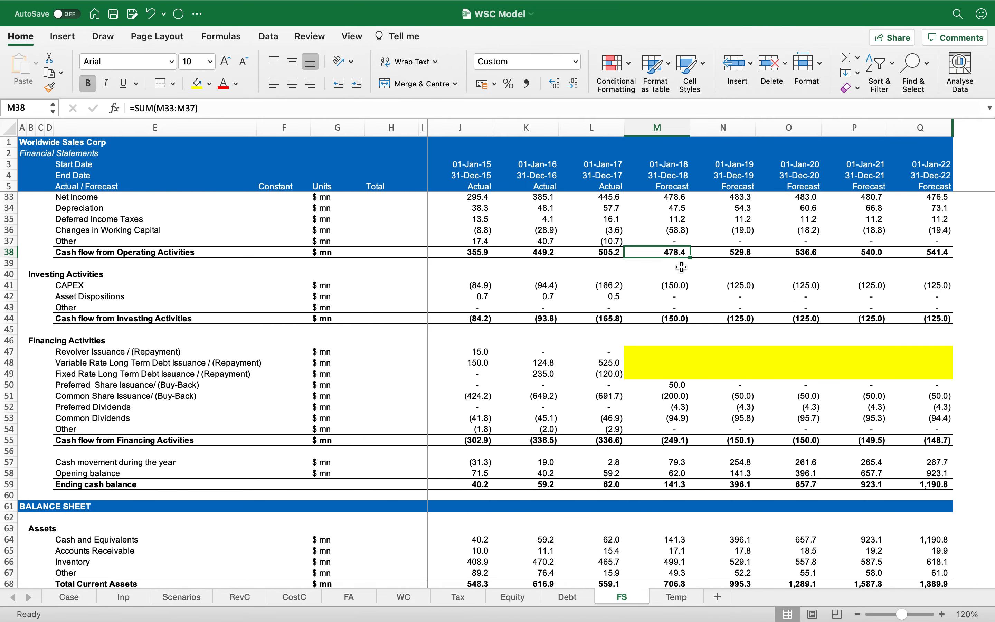
click(672, 317)
scroll(672, 318, down, 2)
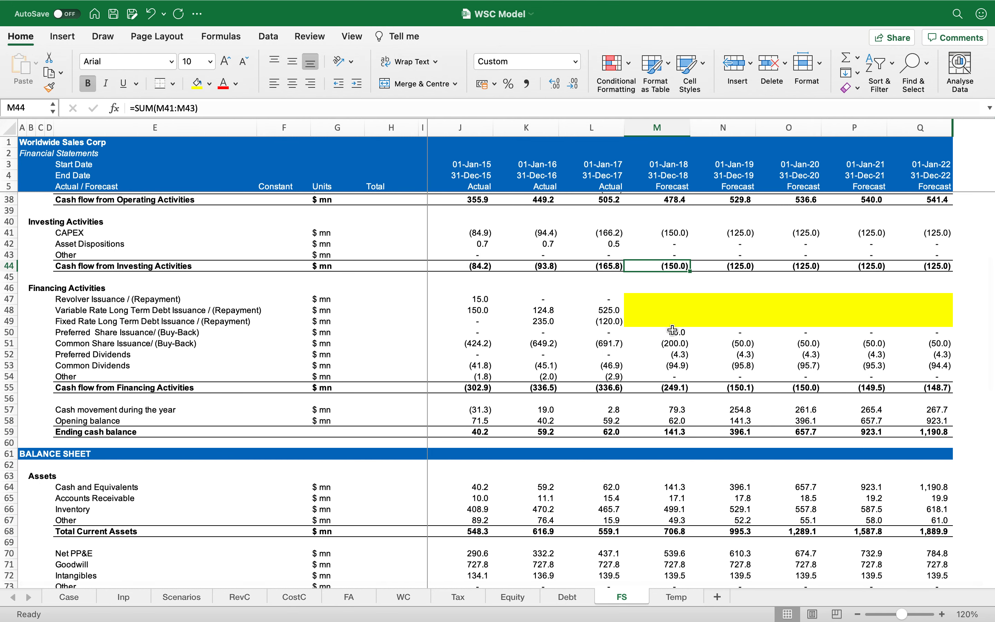
click(664, 333)
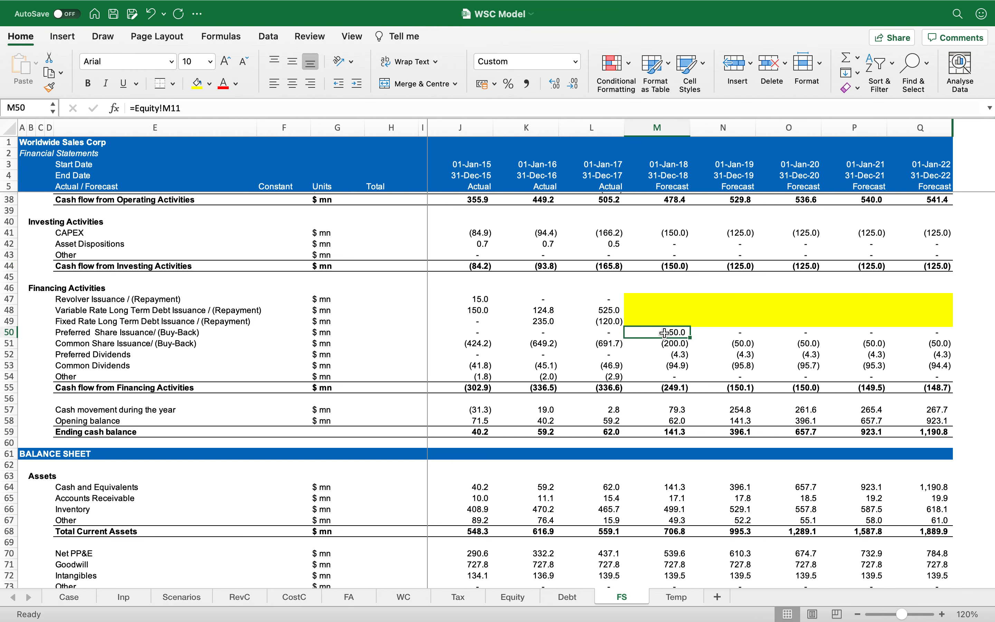
click(664, 354)
click(664, 372)
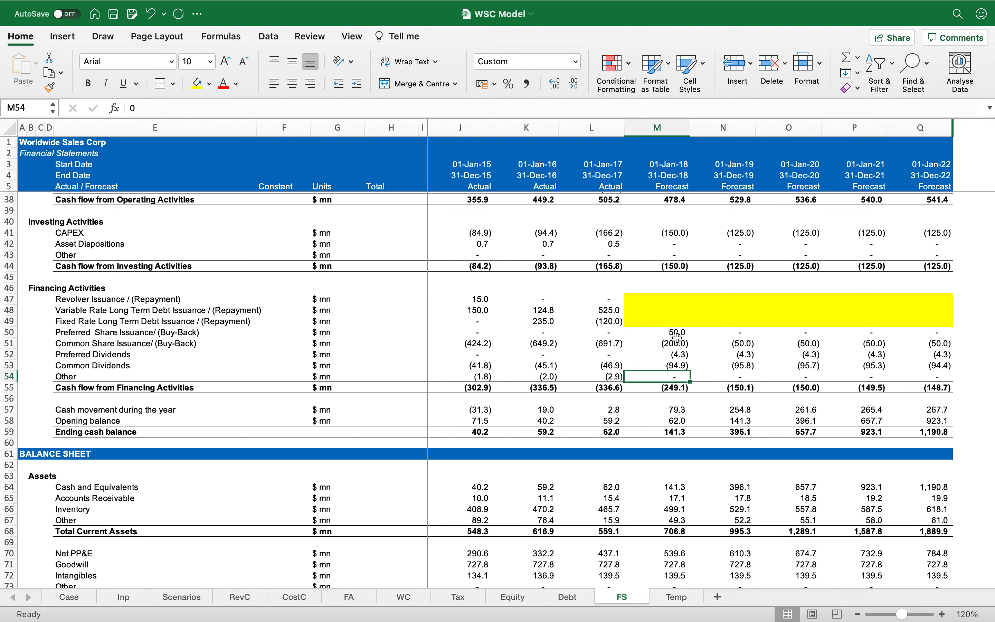
drag(677, 334, 675, 373)
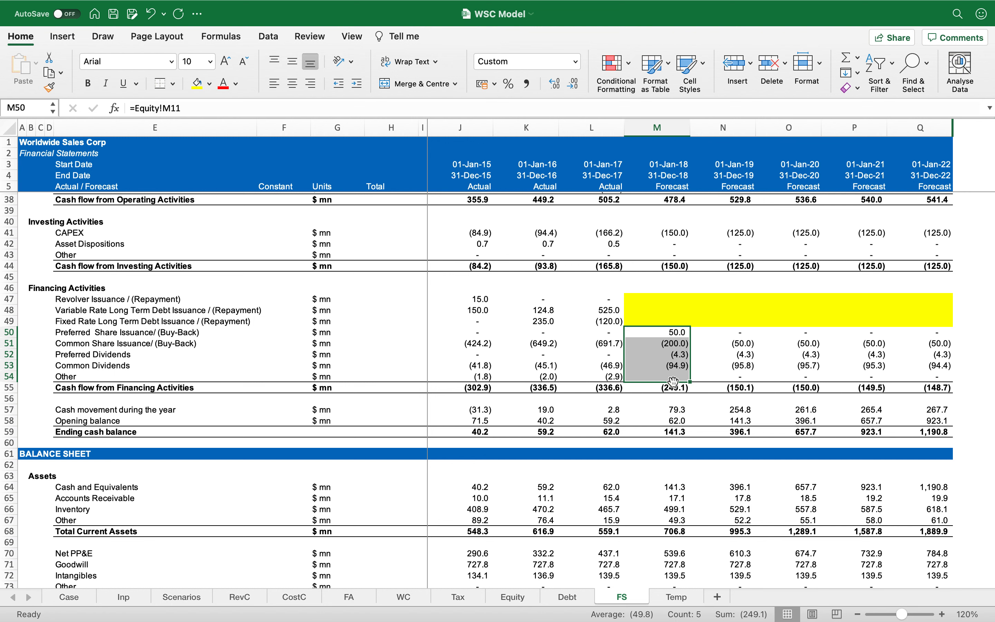
key(ctrl+super+f)
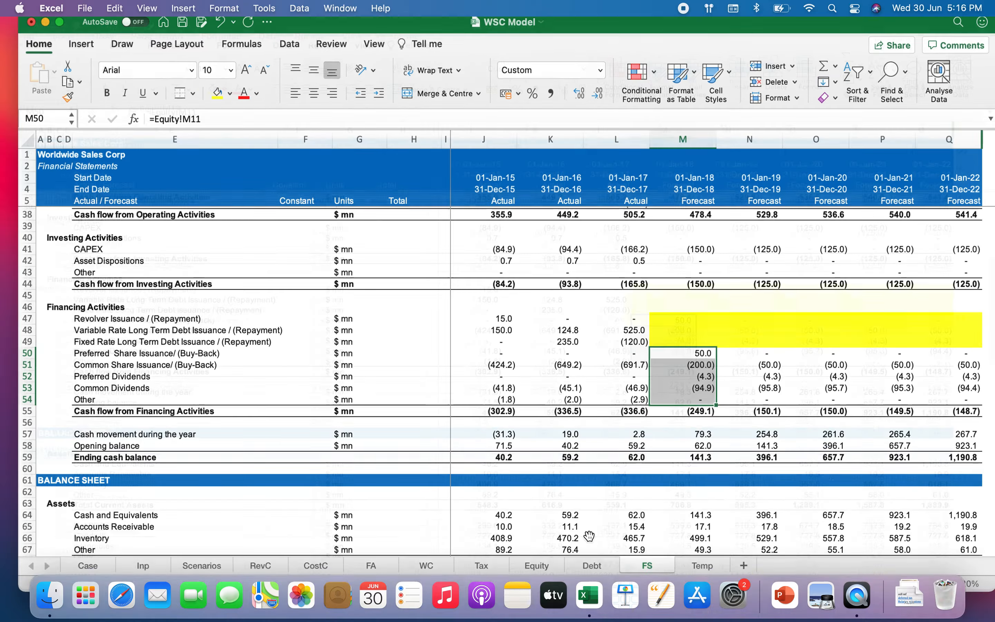
click(70, 28)
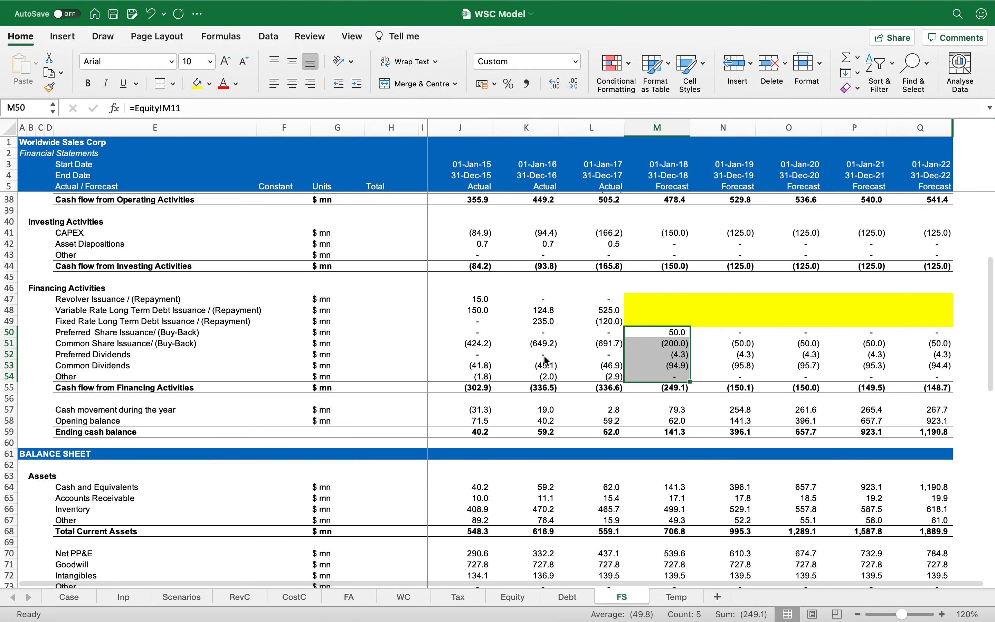
click(545, 356)
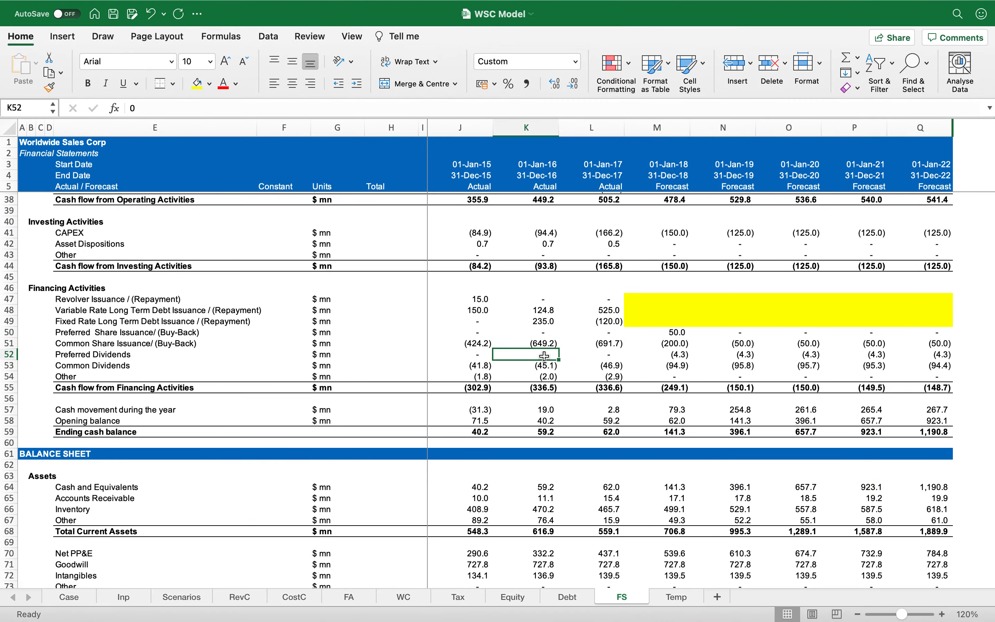
Copy the cash movement before debt formula in M49 of the Debt sheet across the forecast years to Q49.
click(560, 602)
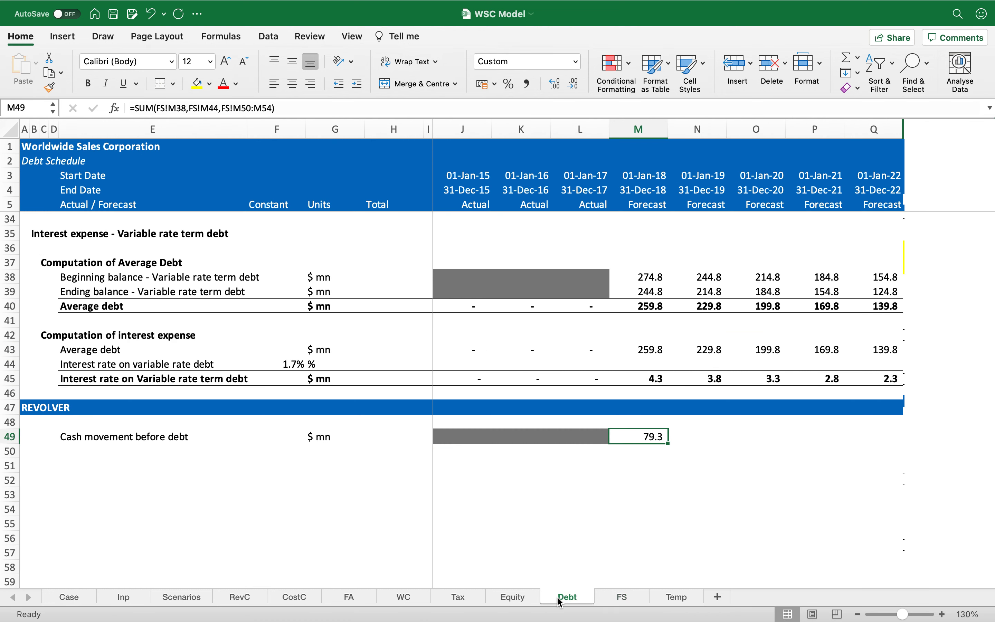
key(super+c)
key(shift+Right)
key(shift+Right)
key(shift+Right)
key(shift+Right)
key(Return)
key(Left)
key(Left)
key(Left)
key(Left)
key(Left)
key(Left)
key(Left)
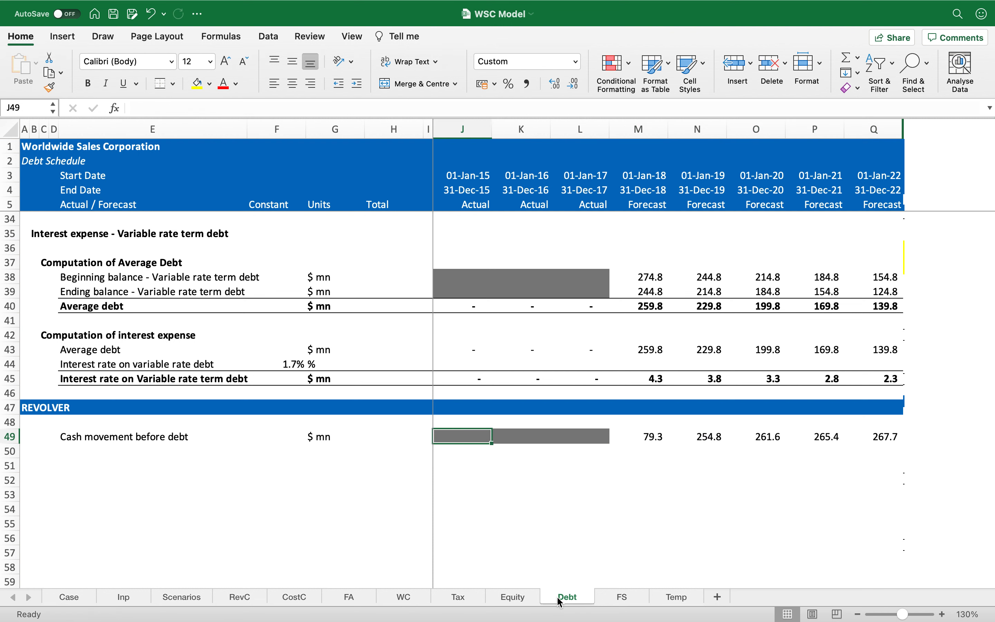
key(Left)
key(Down)
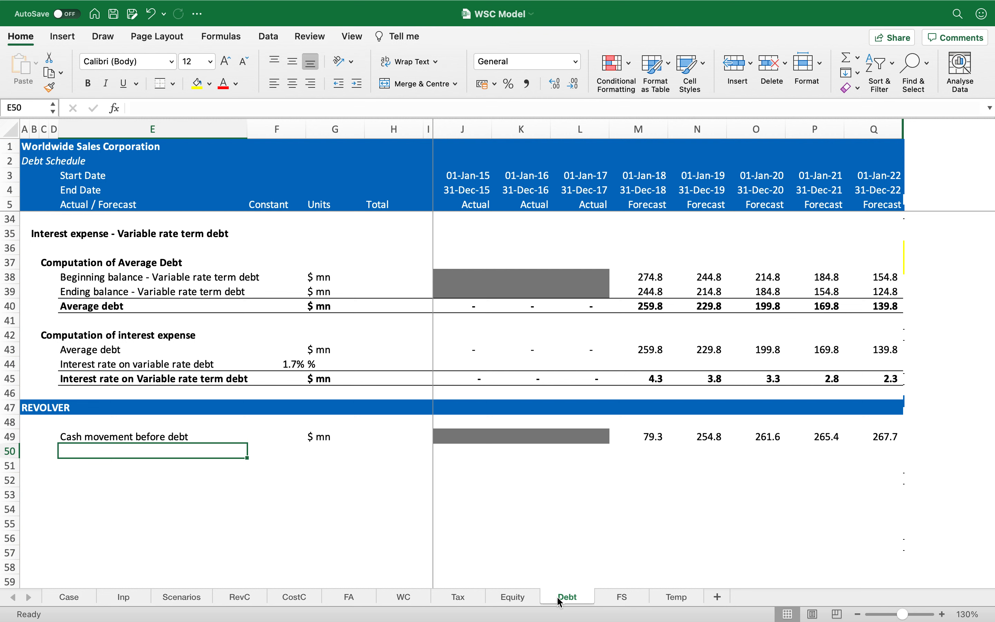
Label E50 "Opening balance of cash" and fill the $ mn unit down into G50.
text(Opening balance of cash)
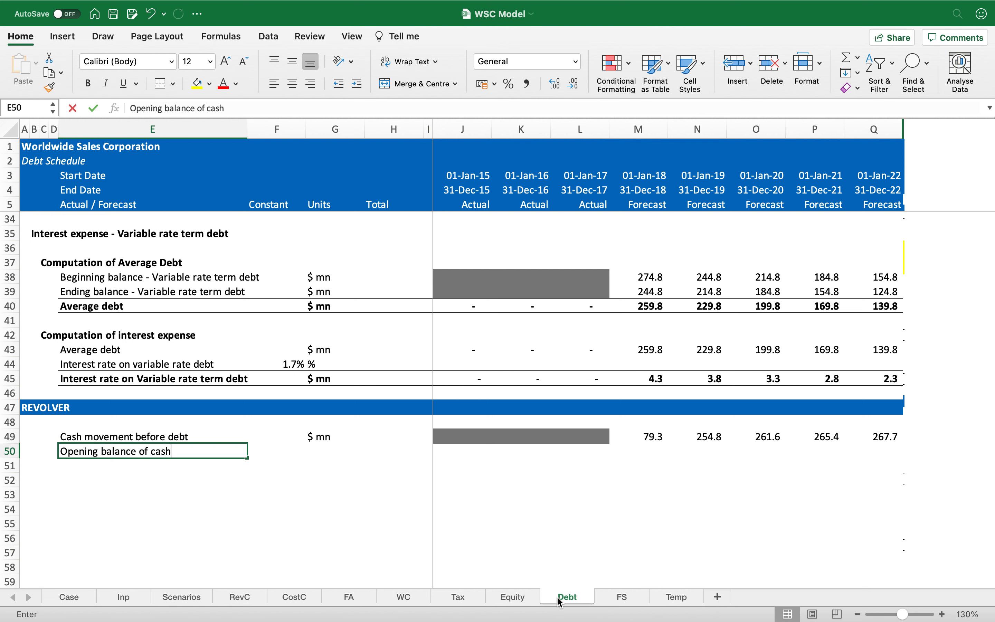
key(Return)
key(Up)
key(Right)
key(Right)
key(ctrl+d)
Fill the grey shading down into J50:L50 for the actual years of the opening cash line.
key(Right)
key(Right)
key(Right)
key(shift+Right)
key(shift+Right)
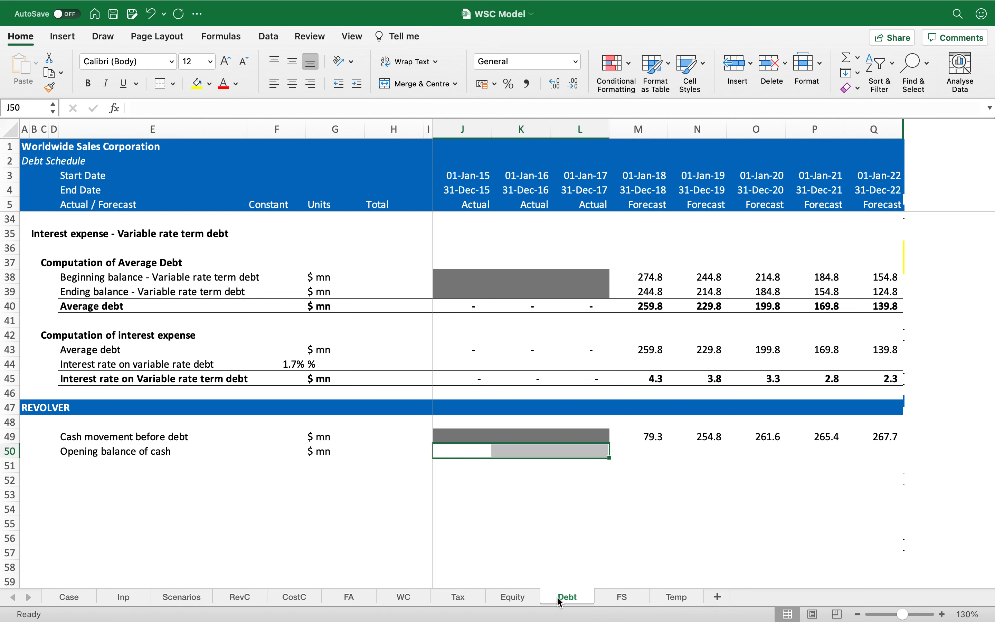
key(ctrl+d)
Enter =FS!M58 in M50 of the Debt sheet and copy it across the forecast years to Q50.
key(Right)
key(Right)
key(Right)
text(=)
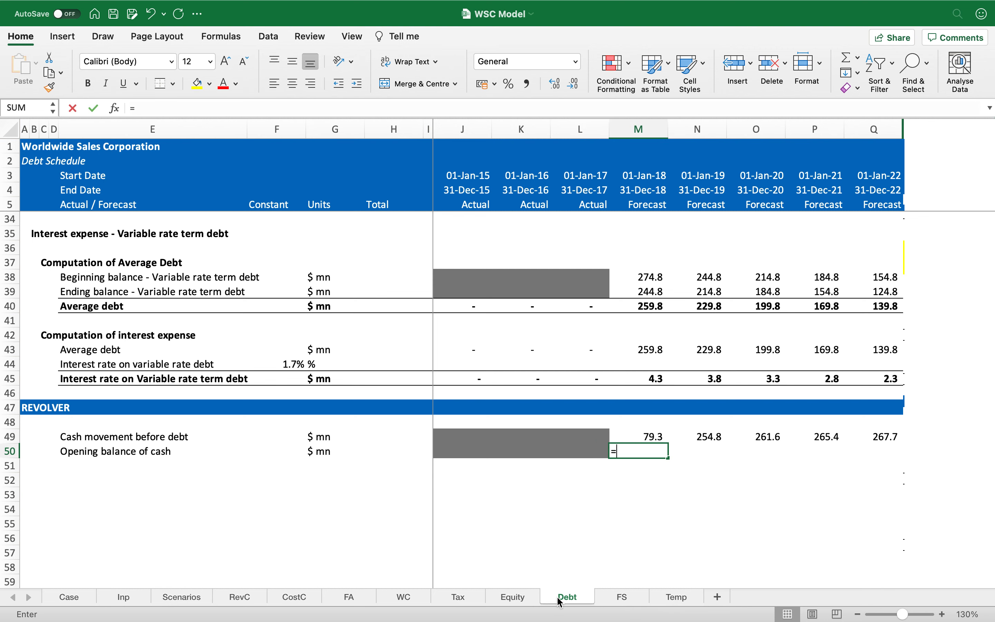
click(622, 596)
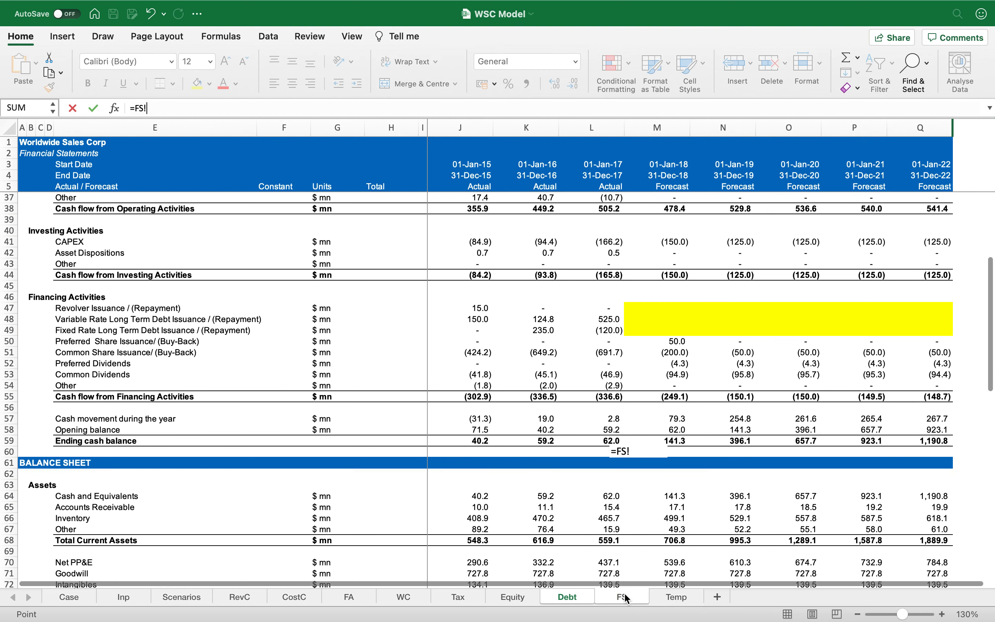
click(674, 428)
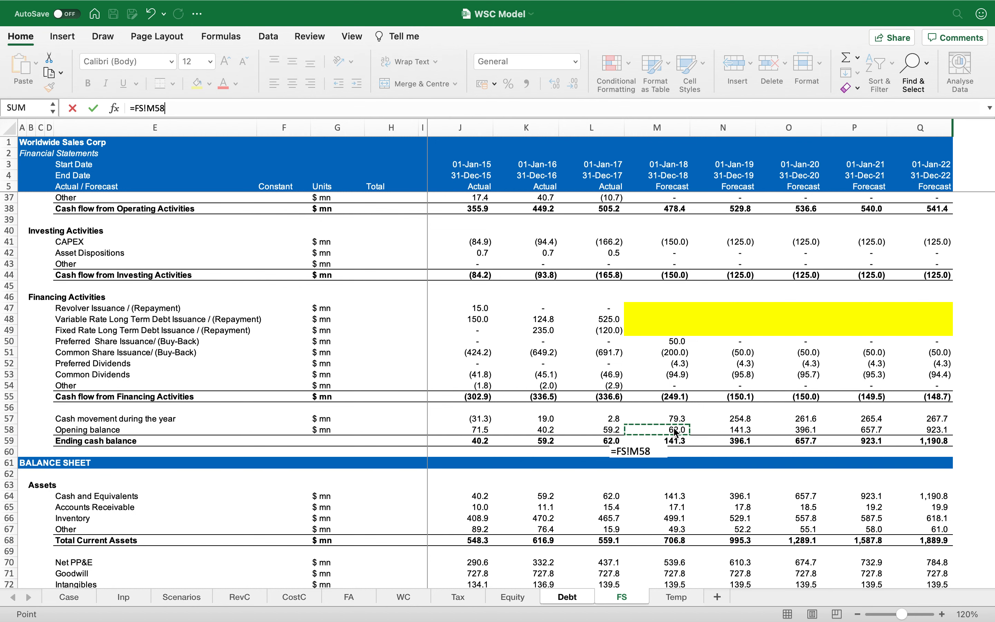
key(Return)
key(cmd+c)
key(shift+Right)
key(shift+Right)
key(shift+Right)
key(shift+Right)
key(Return)
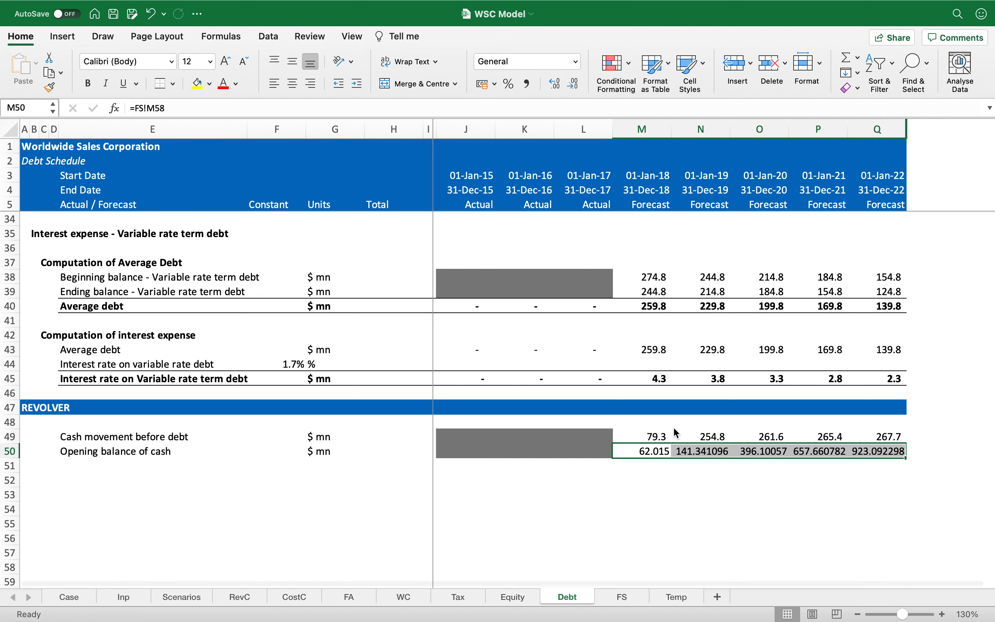
Format the opening cash balances in M50:Q50 in comma style with one decimal.
click(574, 84)
click(529, 85)
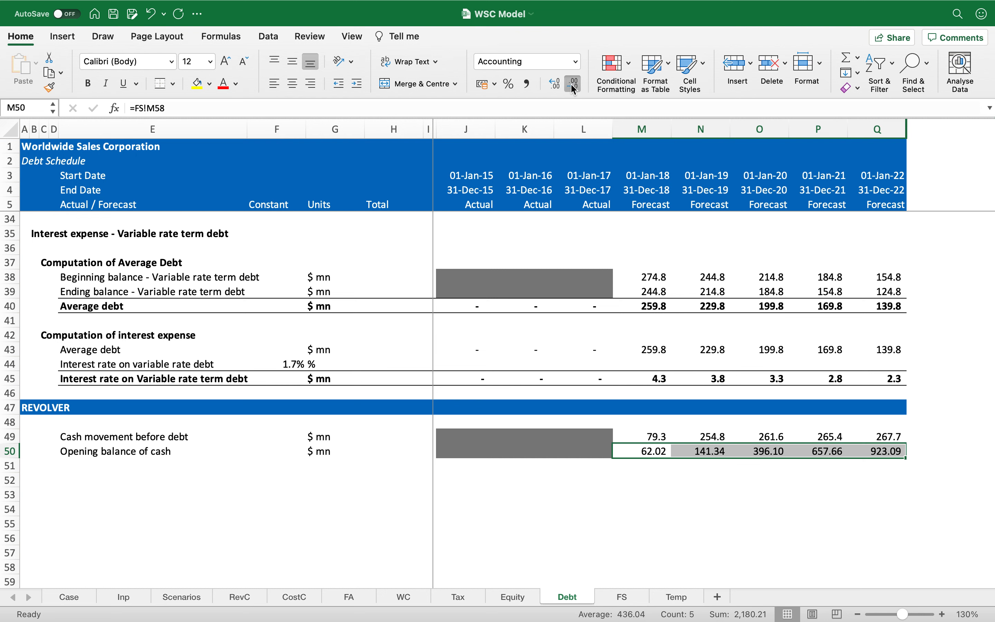
click(572, 85)
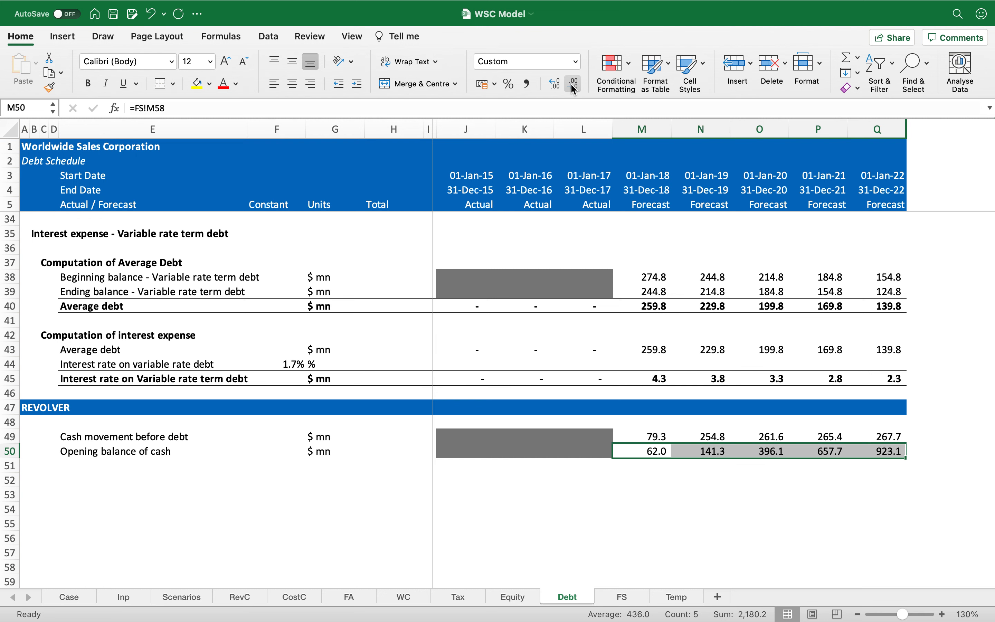
Make the whole of row 51, below the opening balance of cash, bold.
key(Left)
key(Left)
key(Left)
key(Left)
key(Left)
key(Left)
key(Left)
key(Left)
key(Left)
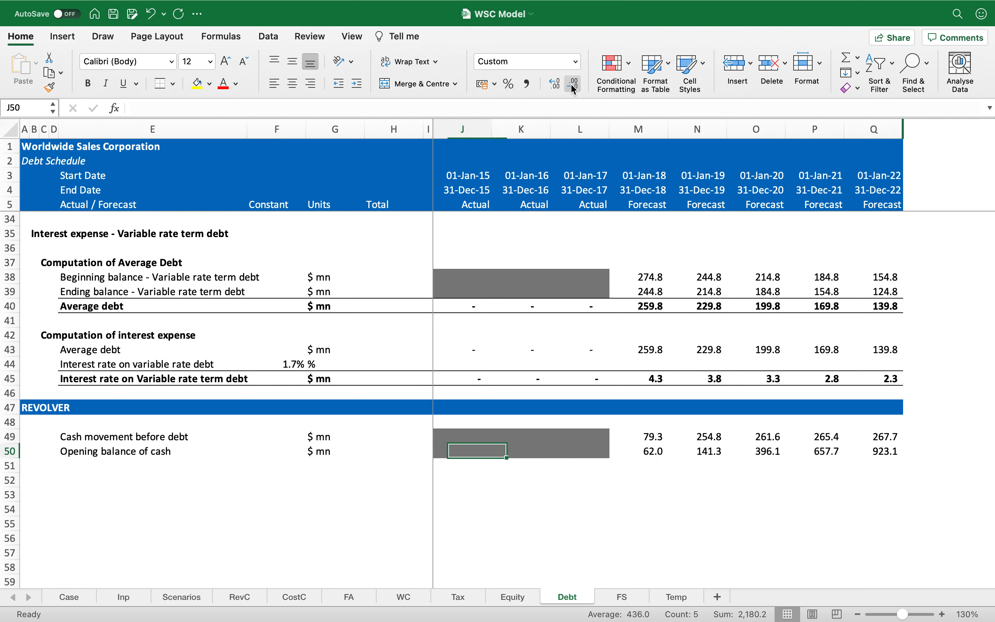
key(Down)
key(Right)
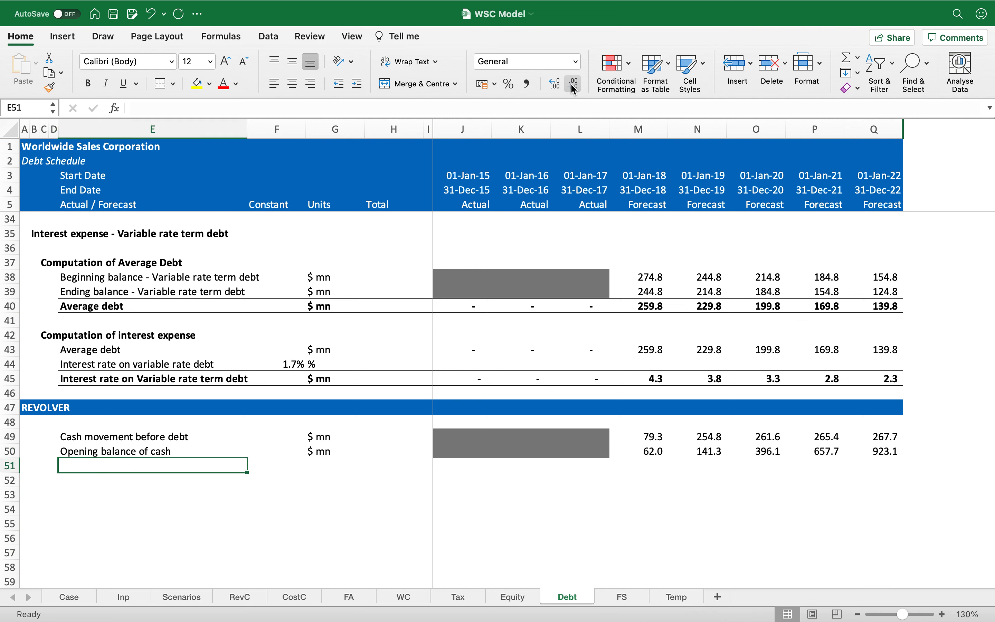
key(shift+space)
key(super+b)
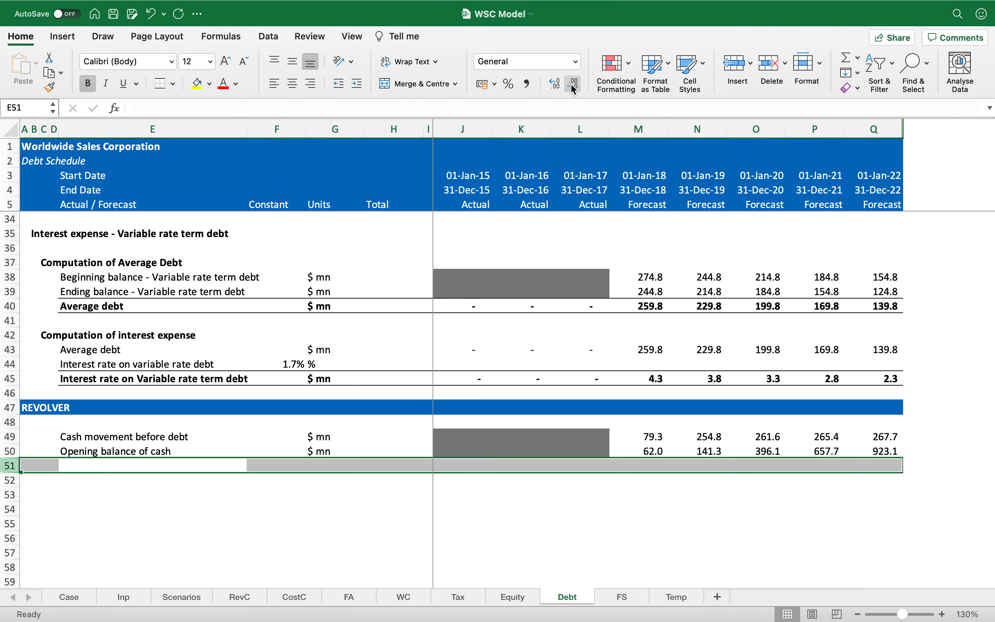
key(shift+BackSpace)
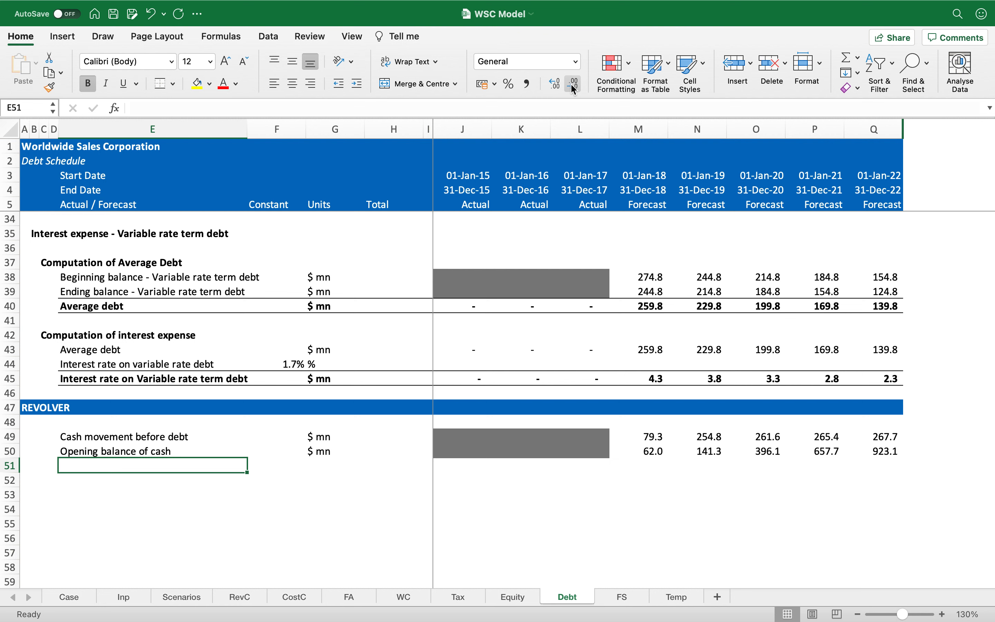
Label E51 "Cash available for debt repayments" and fill the $ mn unit down into G51.
text(Cash available for debt rep)
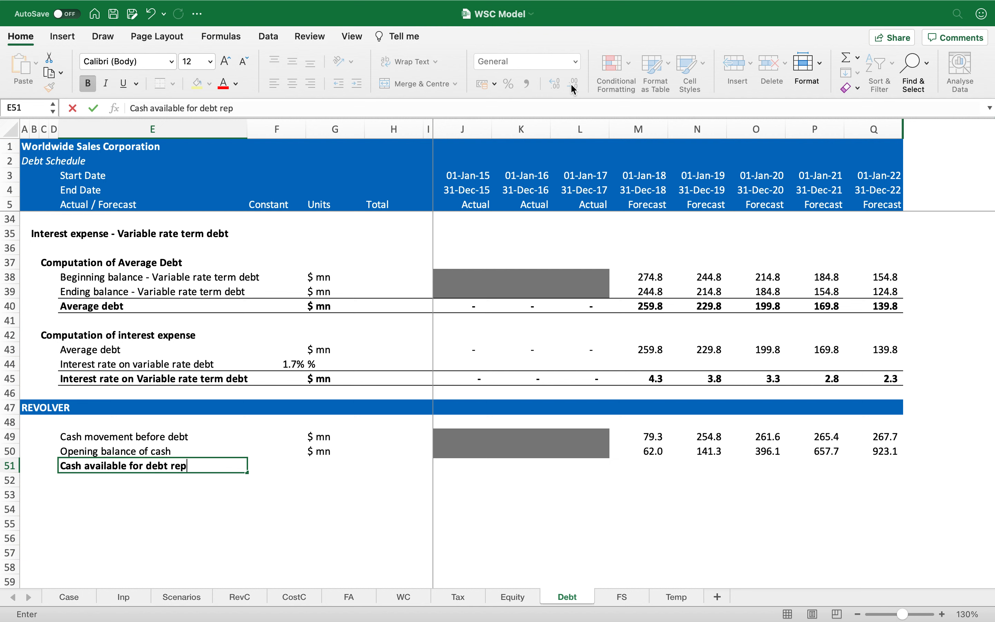
text(ayments)
key(Return)
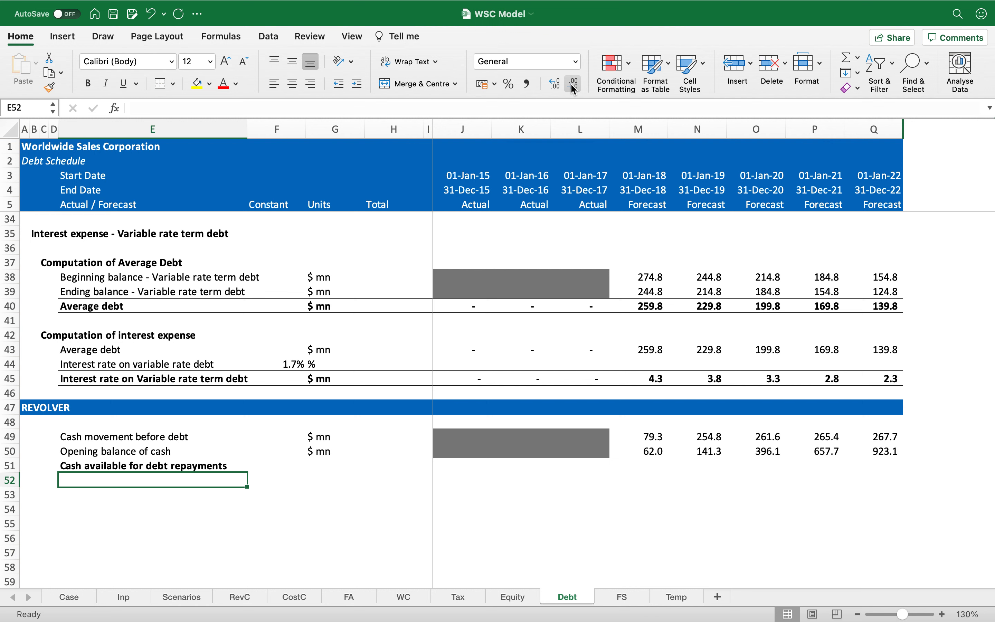
key(Up)
key(Right)
key(Right)
key(ctrl+d)
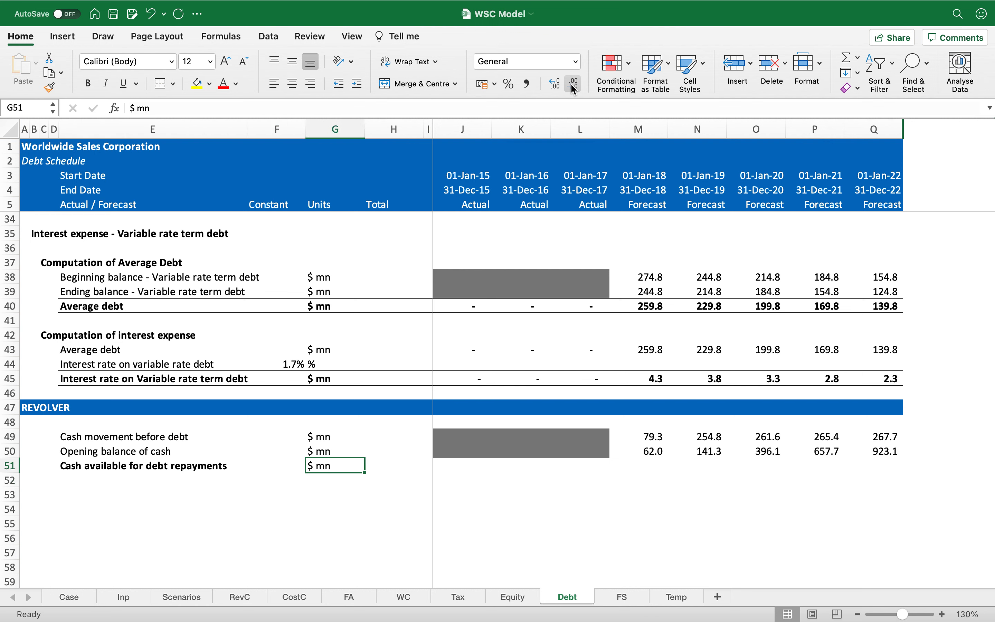
Fill the grey shading down into J51:L51 for the actual years of the cash available line.
key(Right)
key(Right)
key(Right)
key(ctrl+shift+Right)
key(ctrl+b)
key(Right)
key(Left)
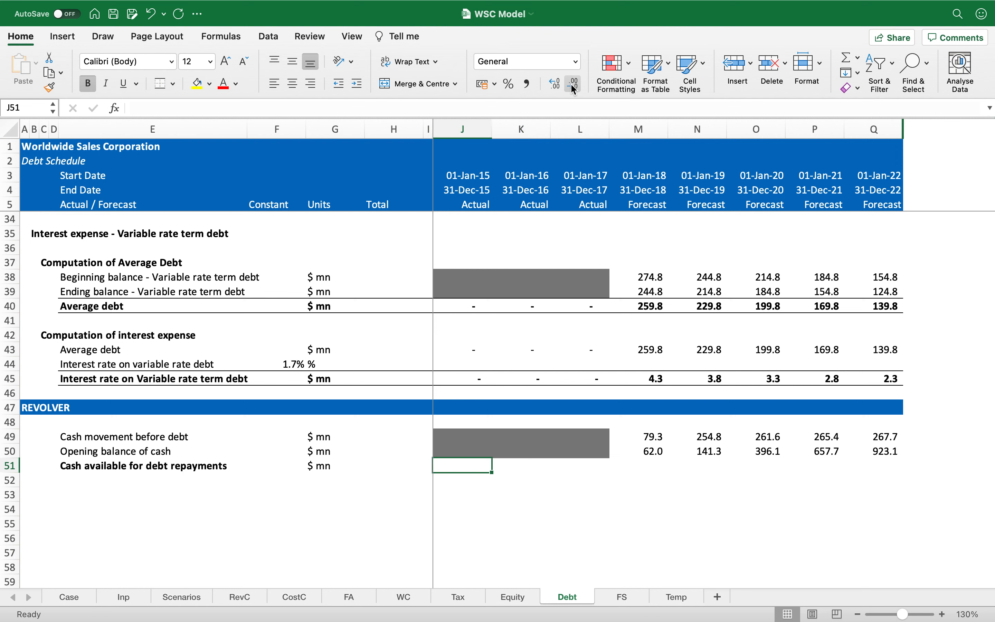
key(ctrl+d)
key(Right)
key(ctrl+d)
key(Right)
key(ctrl+d)
Enter =SUM(M49:M50) in M51 and fill it across the forecast years to Q51.
key(Right)
text(=SUM()
key(Up)
key(shift+Up)
key(Return)
key(Up)
key(shift+Right)
key(shift+Right)
key(shift+Right)
key(shift+Right)
key(ctrl+r)
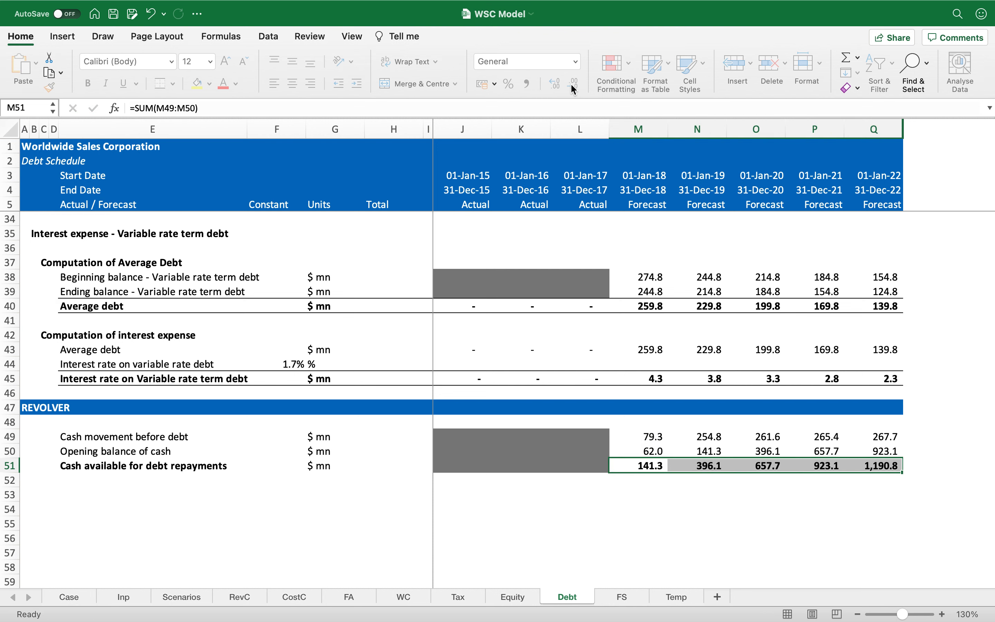
Enter "less" in D52 as the row prefix and right-align it.
key(Left)
key(Left)
key(Left)
key(Left)
key(Left)
key(Left)
key(Left)
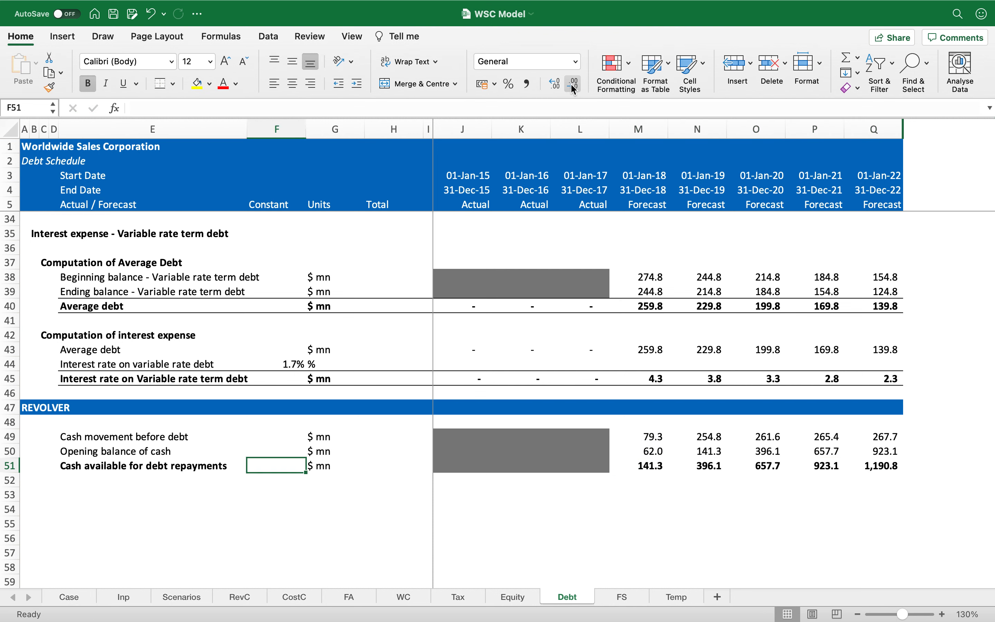
key(Down)
key(Left)
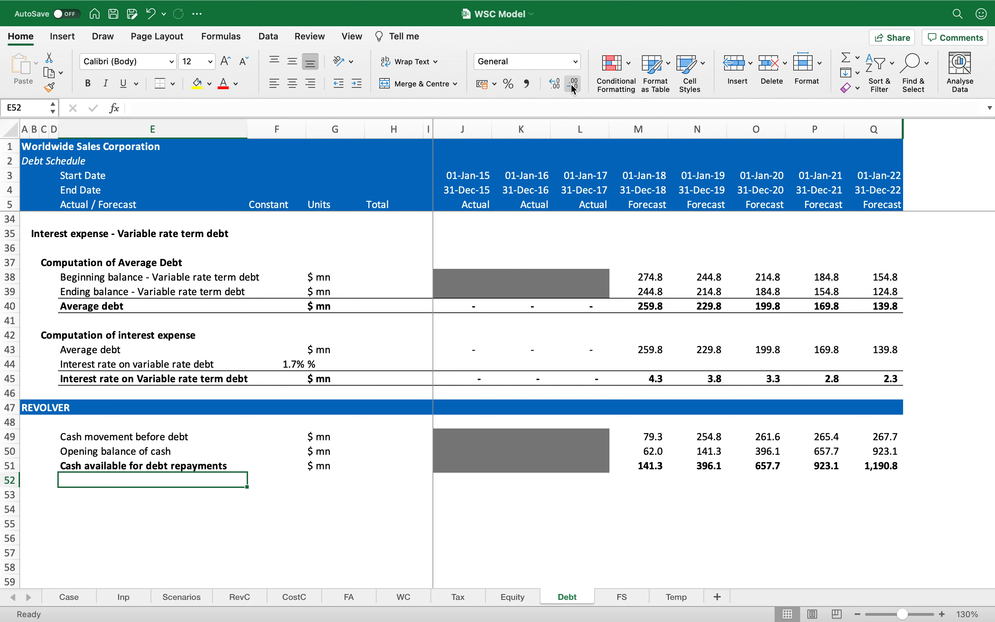
key(Left)
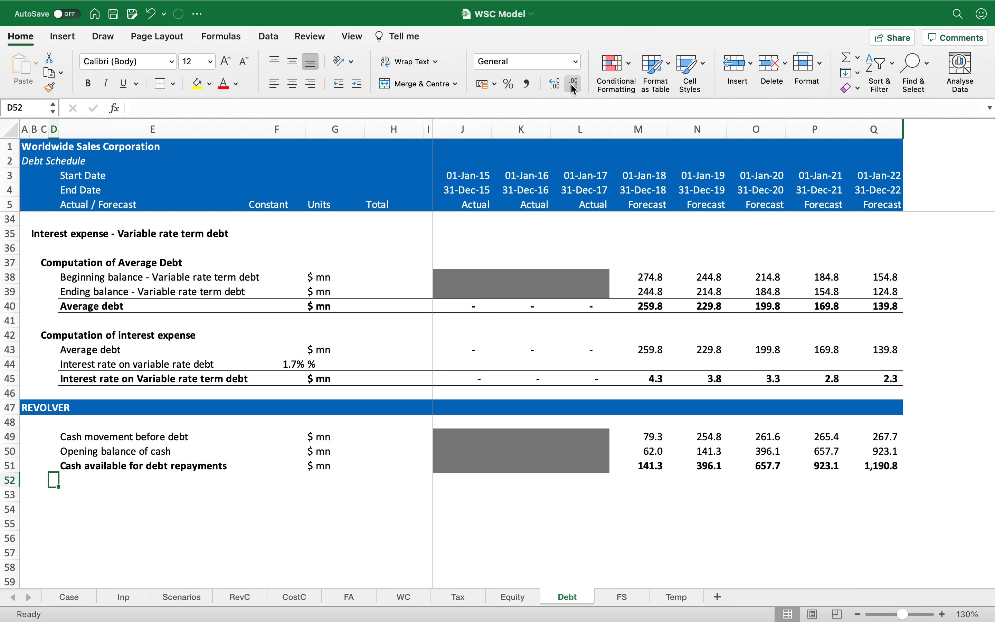
text(less)
click(304, 85)
key(Right)
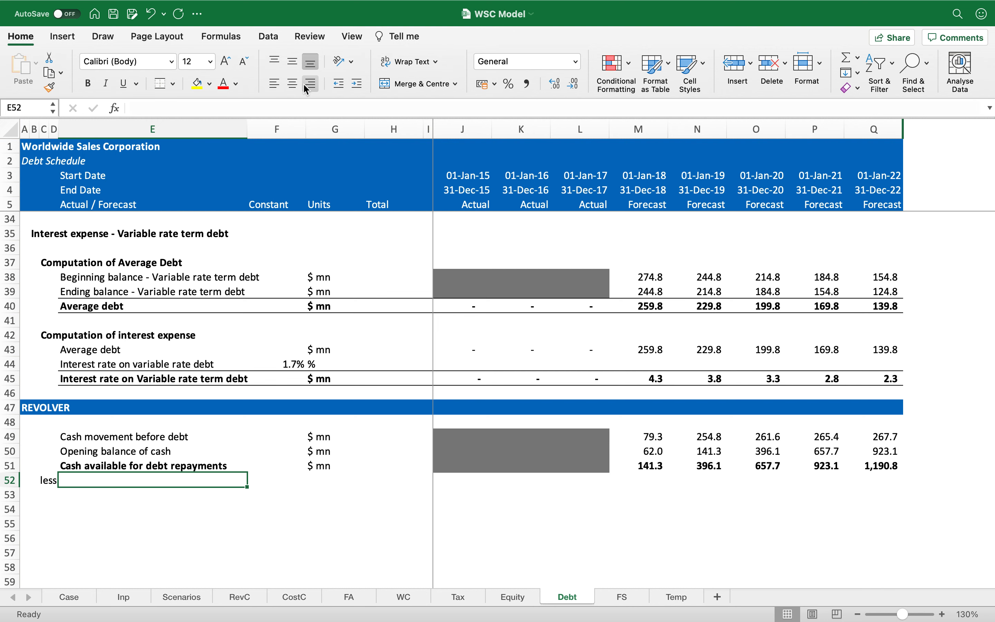
text(=)
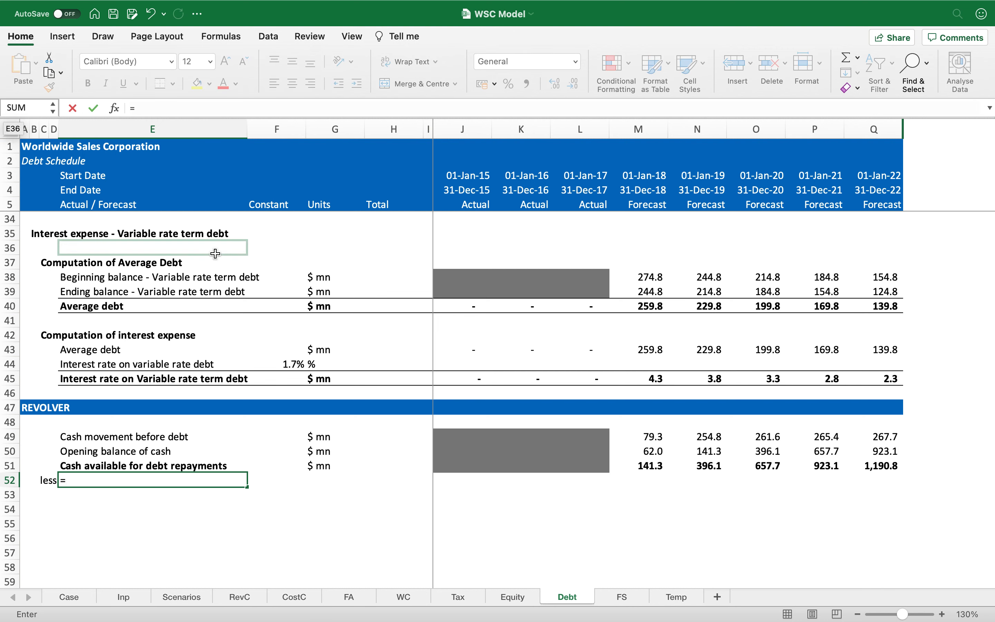
scroll(216, 254, up, 3)
scroll(216, 254, up, 5)
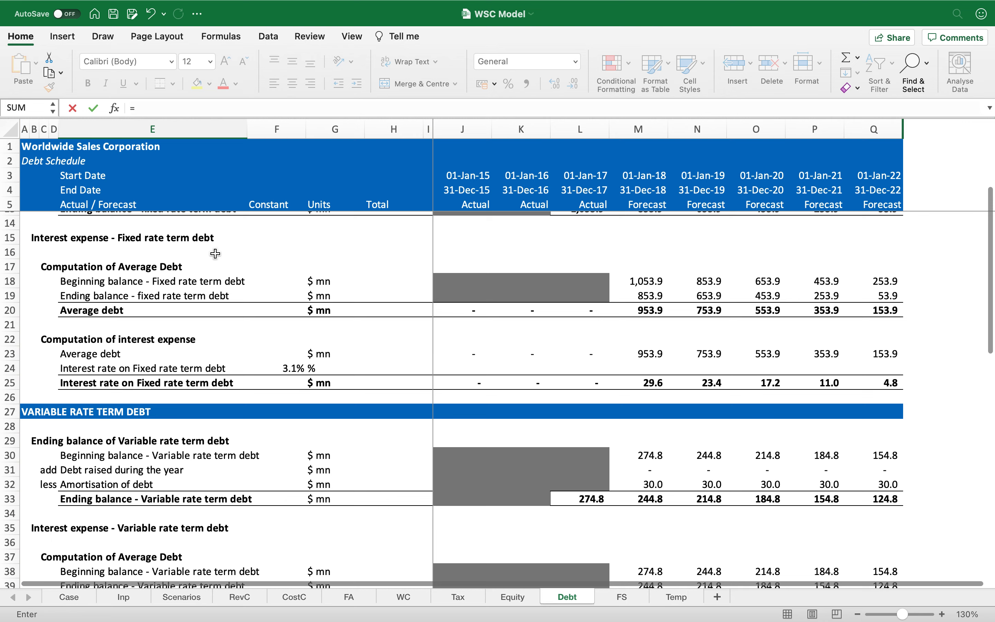
scroll(215, 254, up, 2)
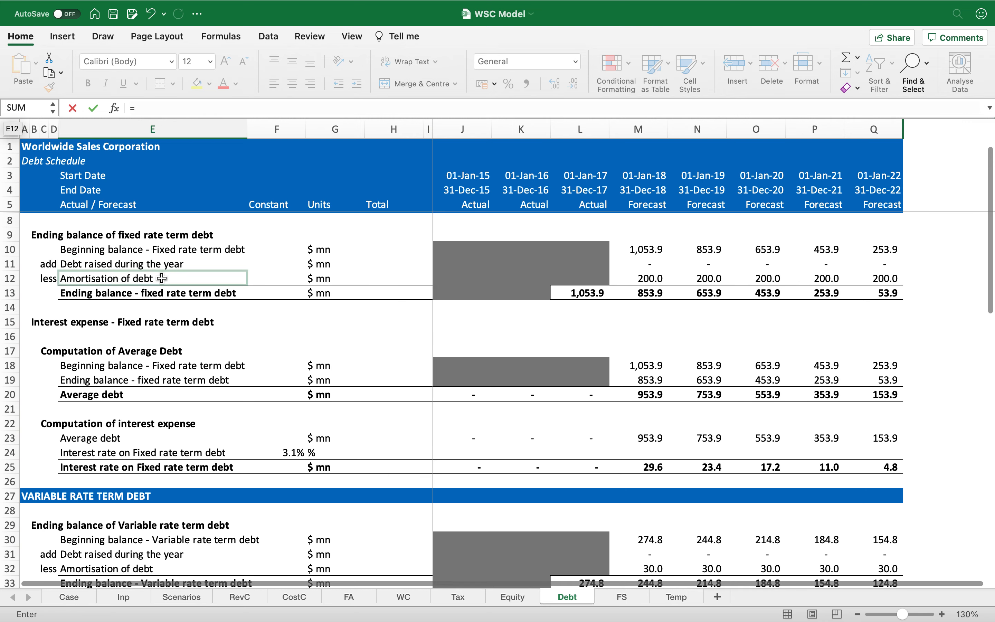
key(Escape)
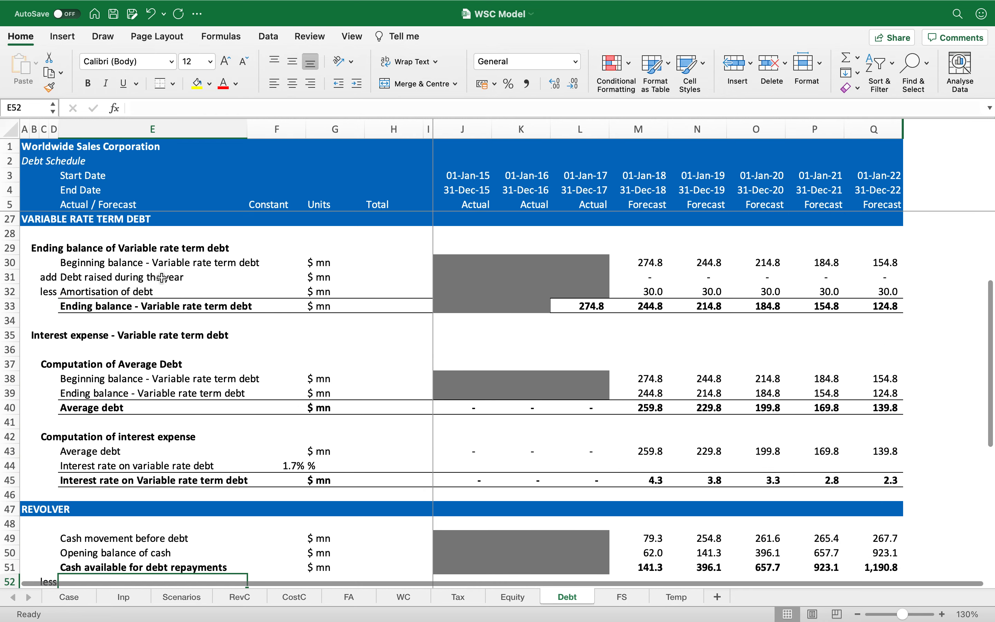
Label E52 "Amortisation of fixed rate term debt".
scroll(162, 278, down, 2)
scroll(162, 278, down, 1)
text(Amortis)
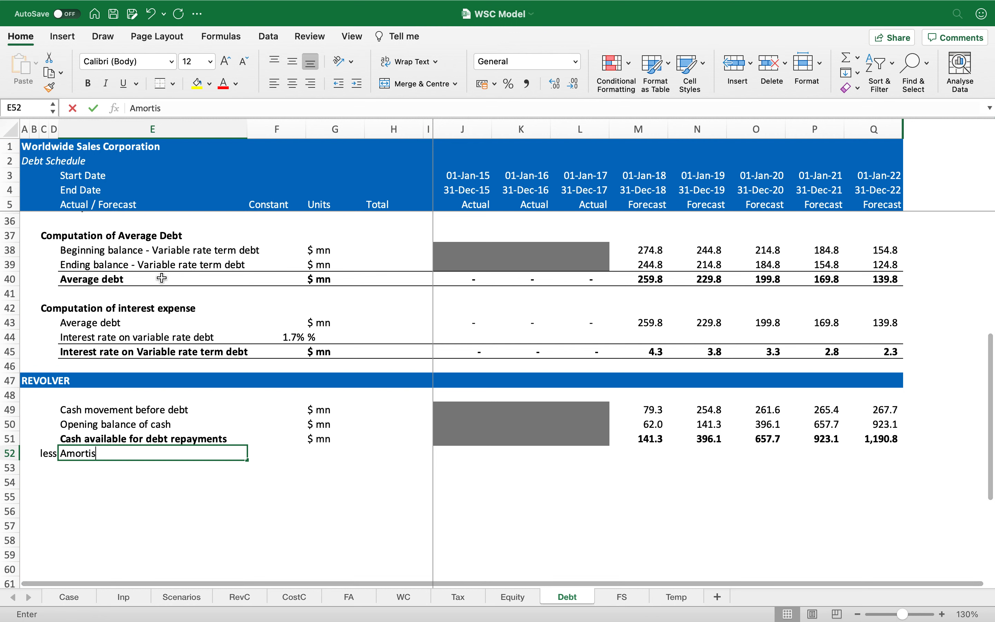
text(ation of fix)
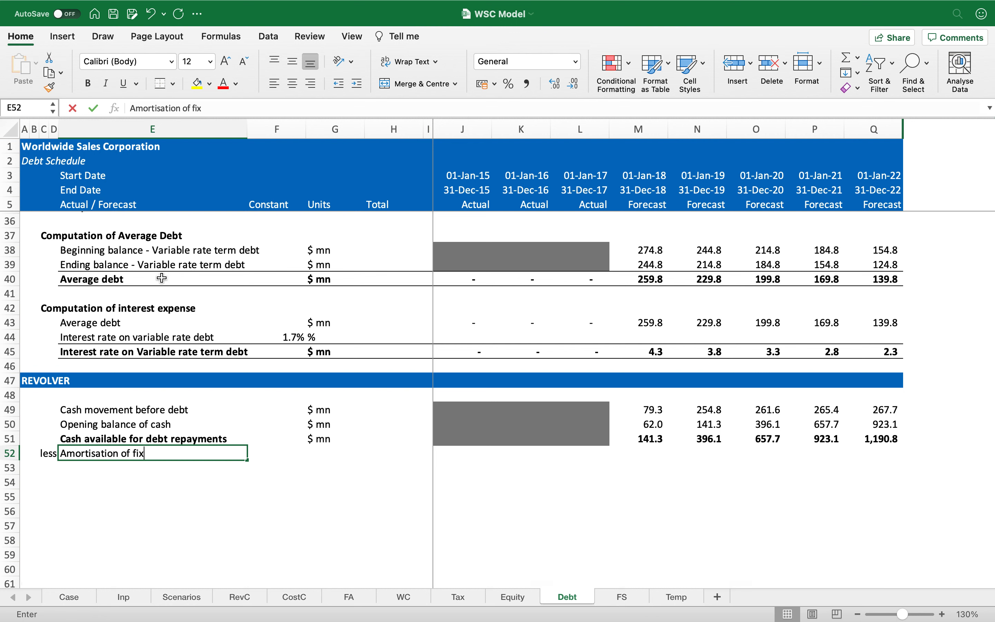
text(ed rate term debt)
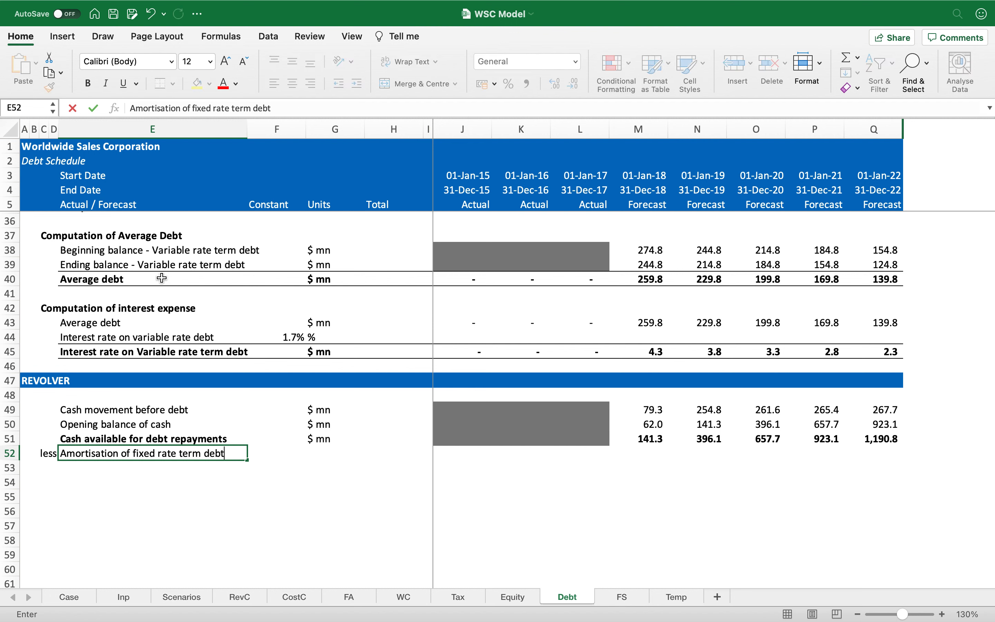
key(Return)
Copy the "less" prefix and label of row 52 down to row 53, rewording E53 as "Amortisation of variable rate term debt".
key(Left)
key(ctrl+d)
key(Right)
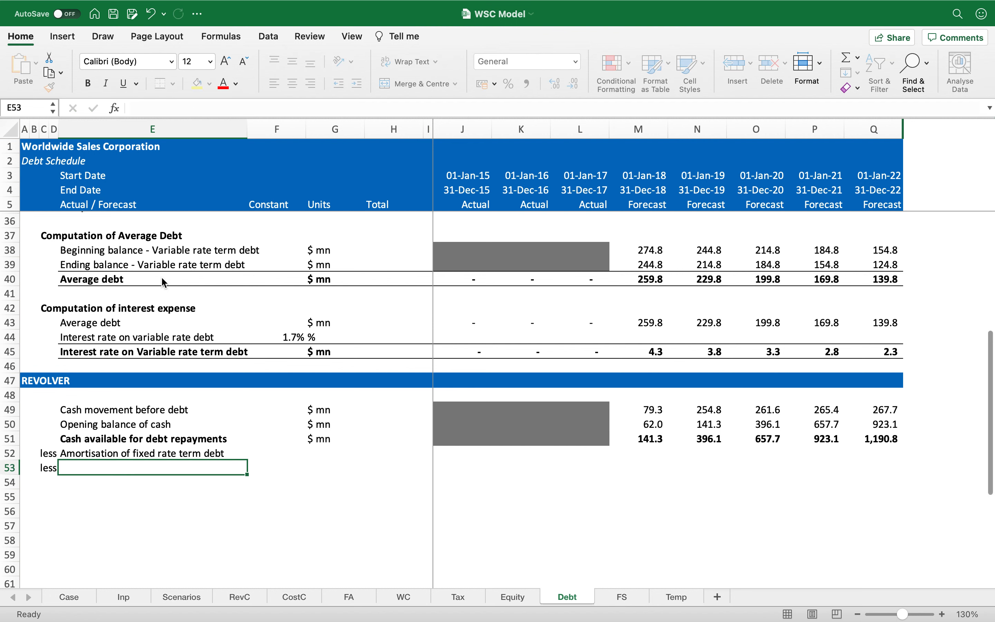
key(ctrl+d)
key(F2)
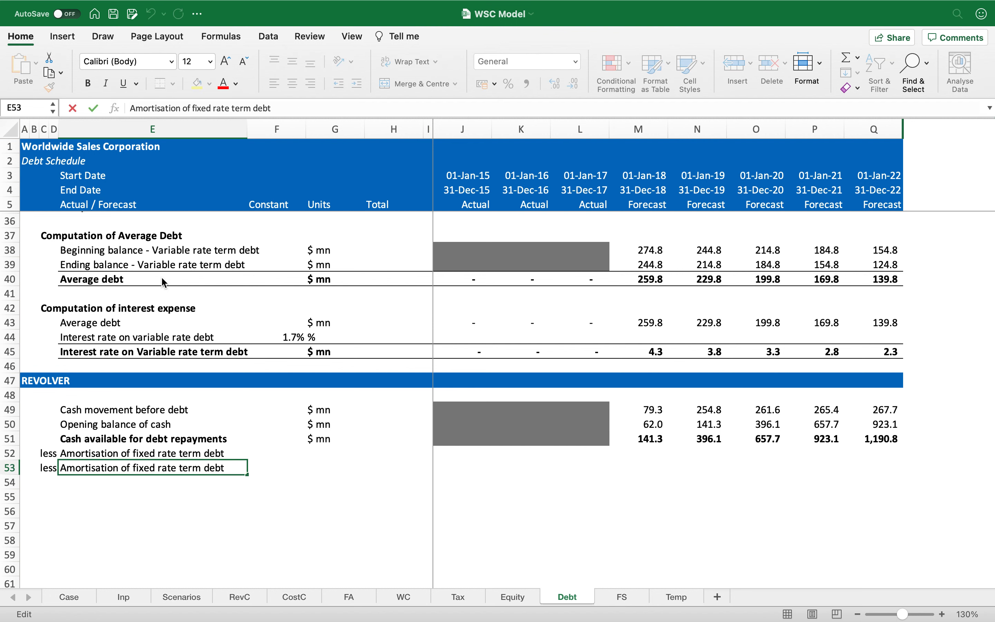
key(alt+shift+Left)
key(shift+Right)
text(variable)
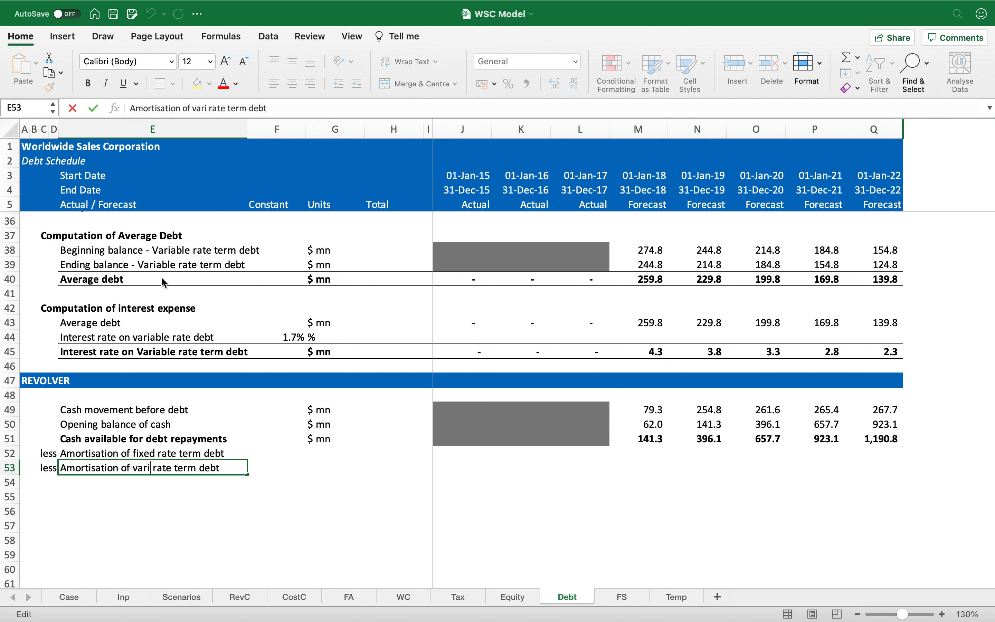
key(Return)
Fill the $ mn unit from G51 down to G52:G53 for both amortisation lines.
key(Up)
key(Up)
key(Right)
key(Right)
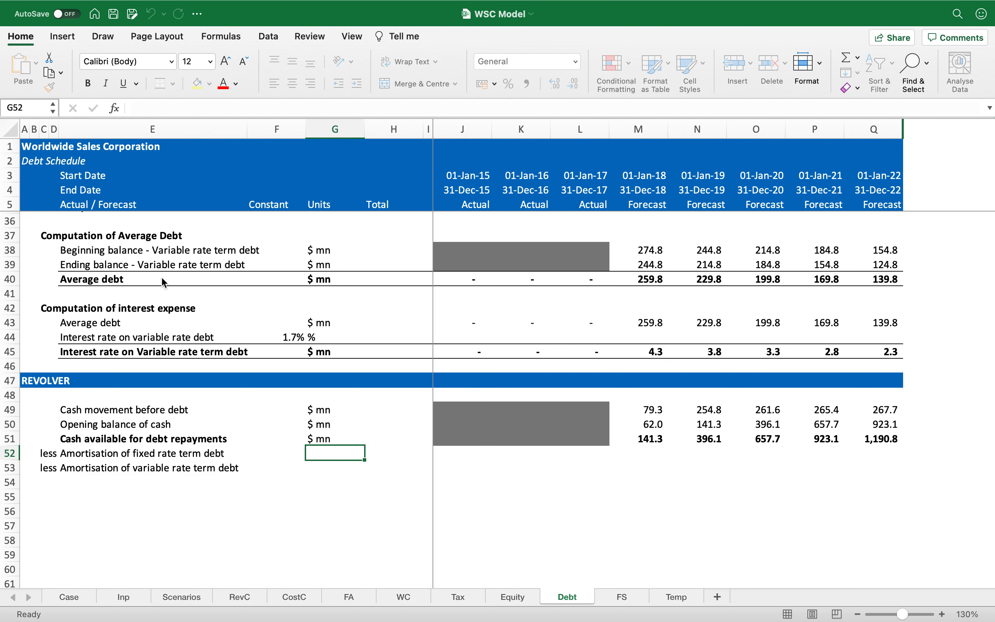
key(shift+Down)
key(Up)
key(shift+Down)
key(shift+Down)
key(ctrl+d)
Fill the grey shading from J51:L51 down to J52:L53 for the actual years of both amortisation lines.
key(Right)
key(Right)
key(Down)
key(Right)
key(shift+Right)
key(shift+Right)
key(shift+Down)
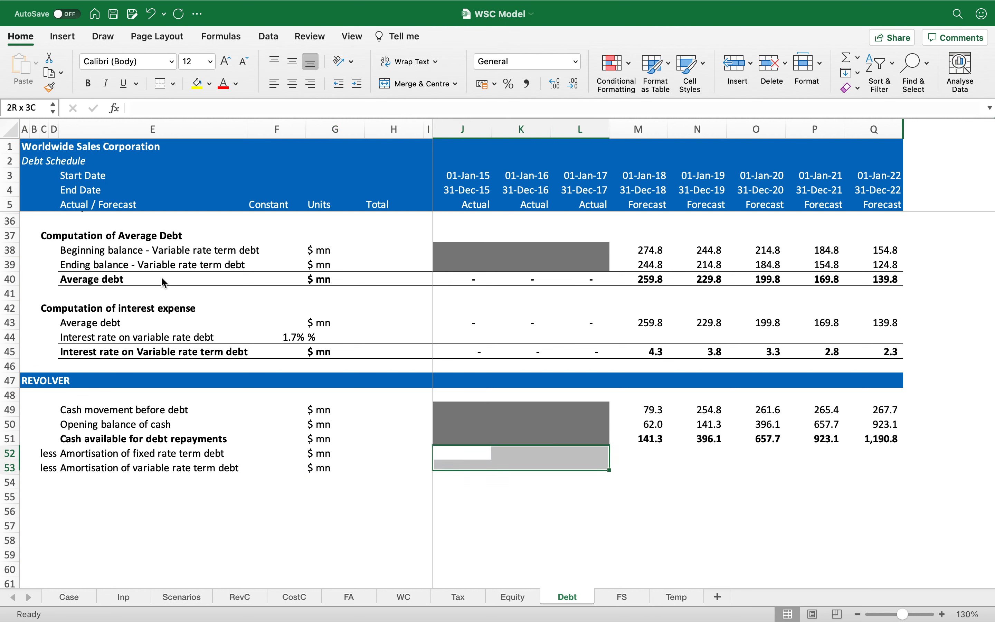
key(Up)
key(shift+Right)
key(shift+Right)
key(shift+Down)
key(shift+Down)
key(ctrl+d)
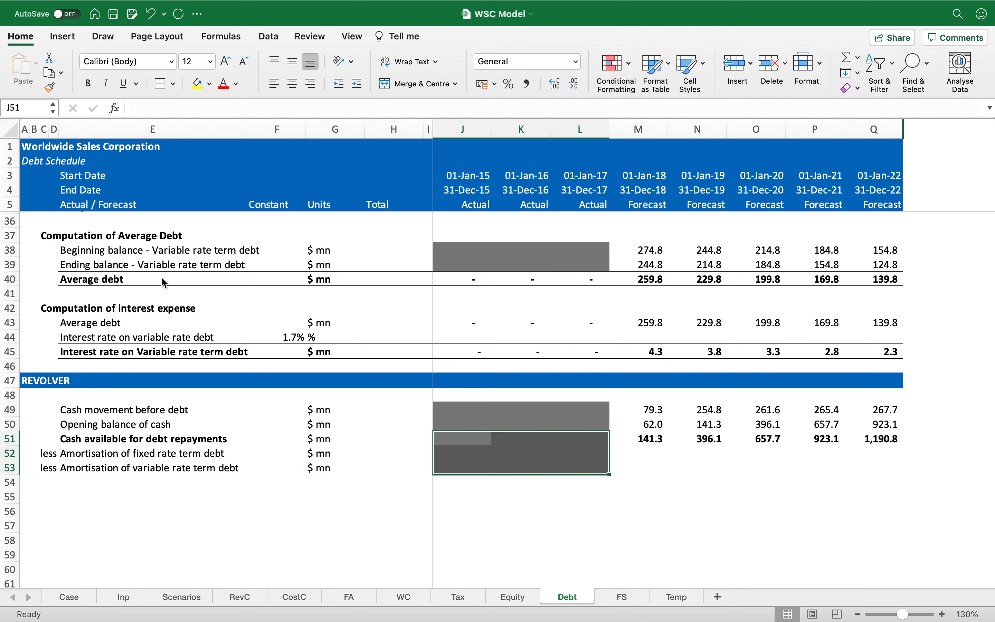
Link the 2018 fixed rate term debt amortisation in M52 to the input sheet with =Inp!$F66.
key(Right)
key(Down)
key(Right)
key(Right)
key(Right)
key(Left)
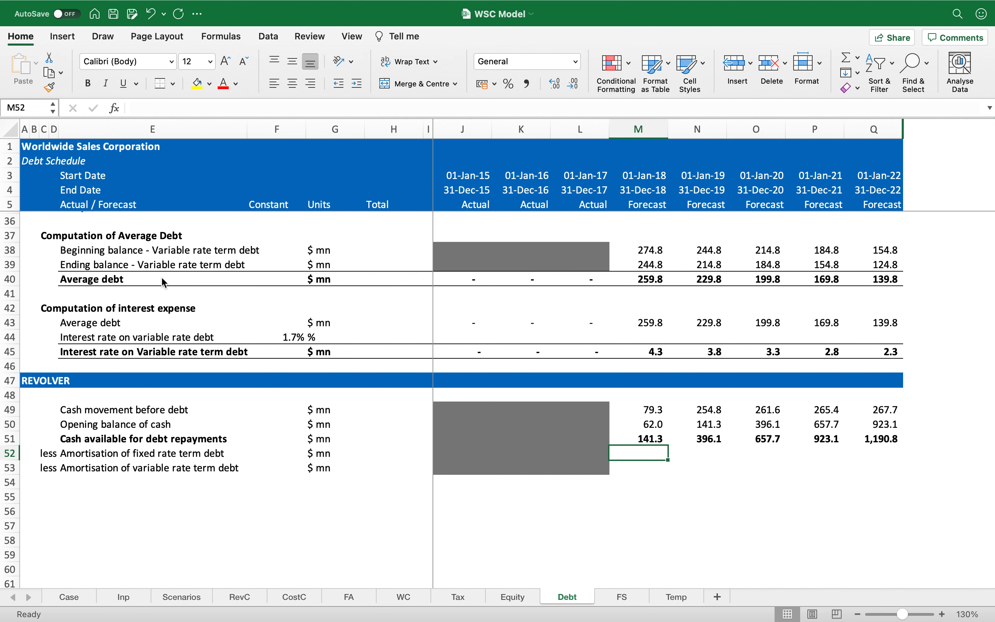
text(=)
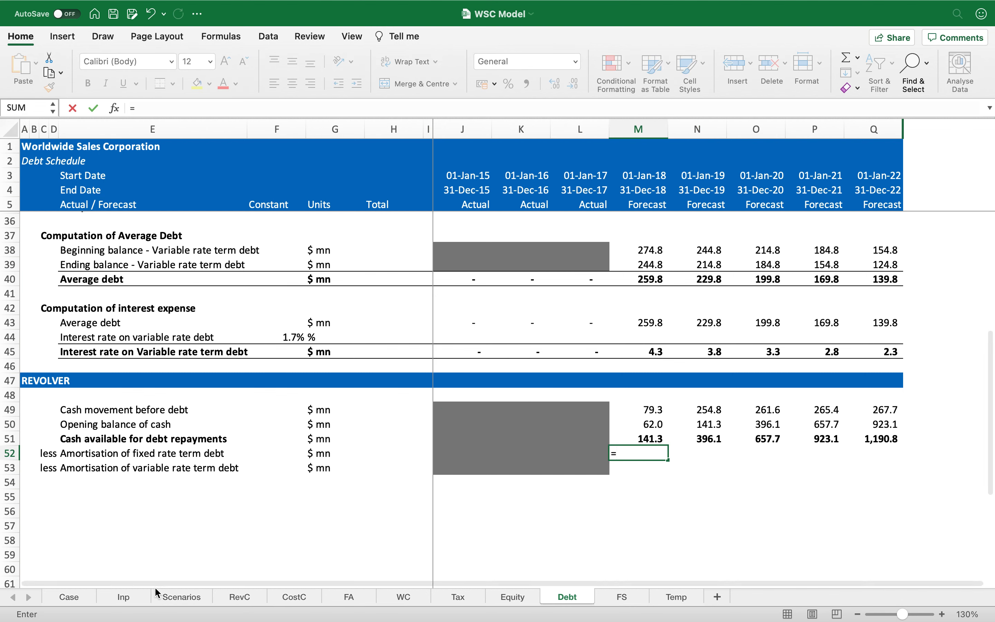
click(124, 597)
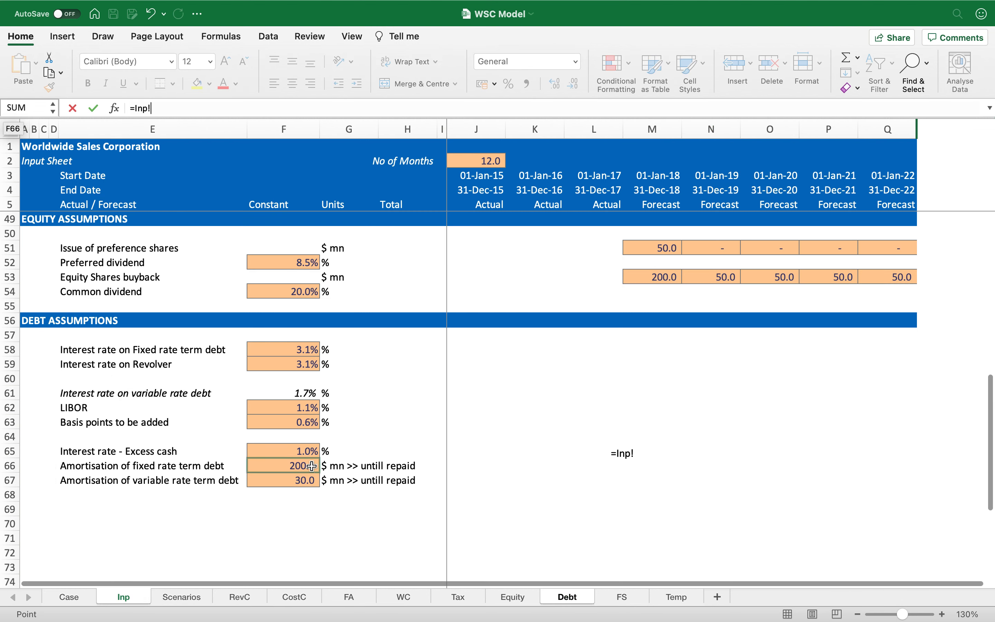
click(284, 465)
key(super+t)
key(super+t)
key(super+t)
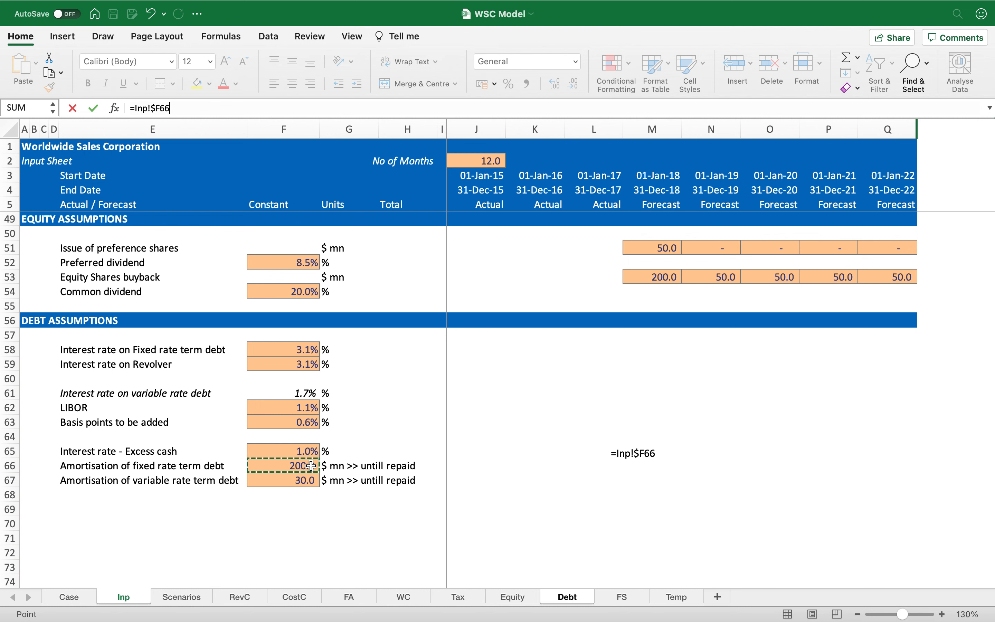
key(Return)
Copy the fixed rate amortisation formula from M52 across the remaining forecast years to Q52.
key(Up)
key(super+c)
key(shift+Right)
key(shift+Right)
key(shift+Right)
key(shift+Right)
key(Return)
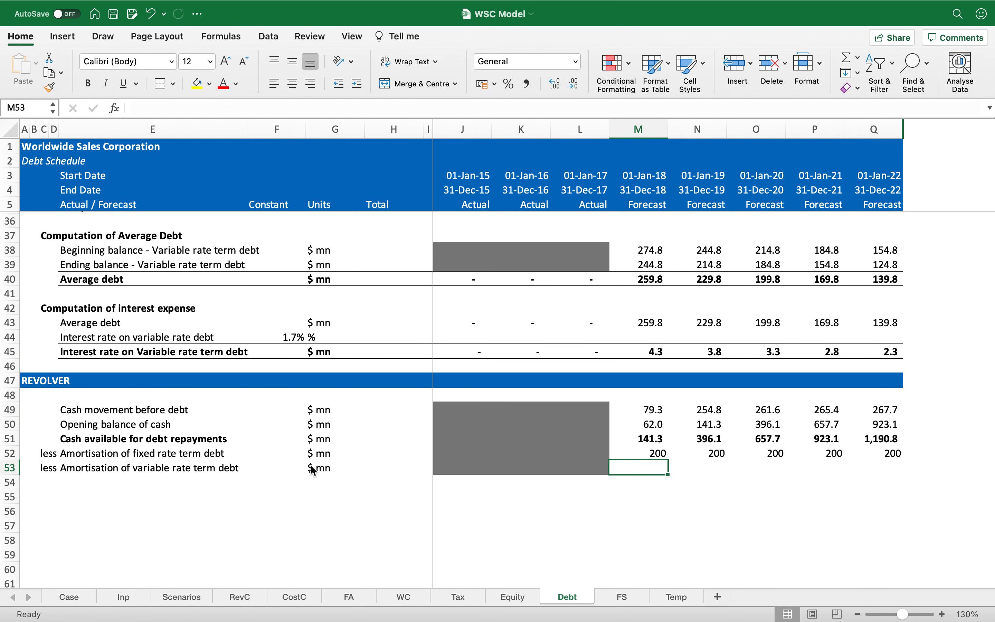
Link the 2018 variable rate term debt amortisation in M53 to the input sheet with =Inp!$F67.
text(=)
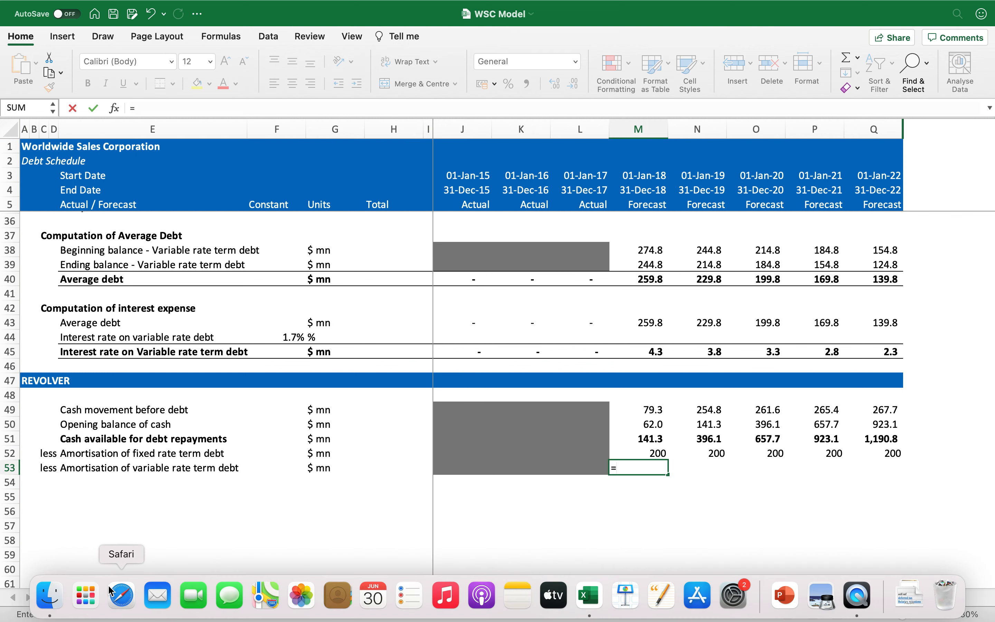
click(126, 597)
click(282, 481)
key(F4)
key(F4)
key(F4)
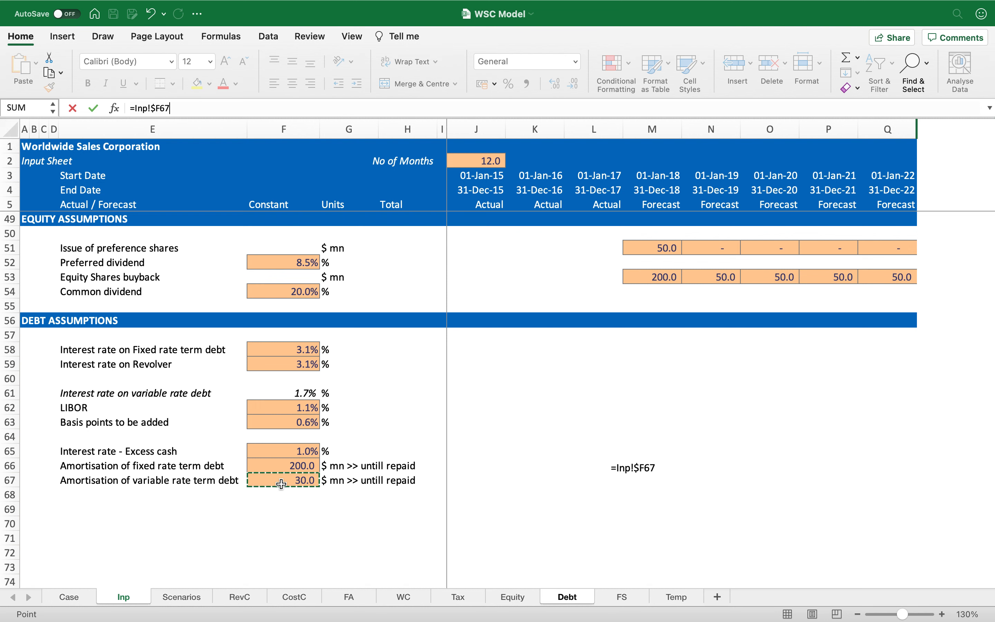
key(Return)
Copy the variable rate amortisation formula from M53 across the remaining forecast years to Q53.
key(super+c)
key(shift+Right)
key(shift+Right)
key(shift+Right)
key(shift+Right)
key(Return)
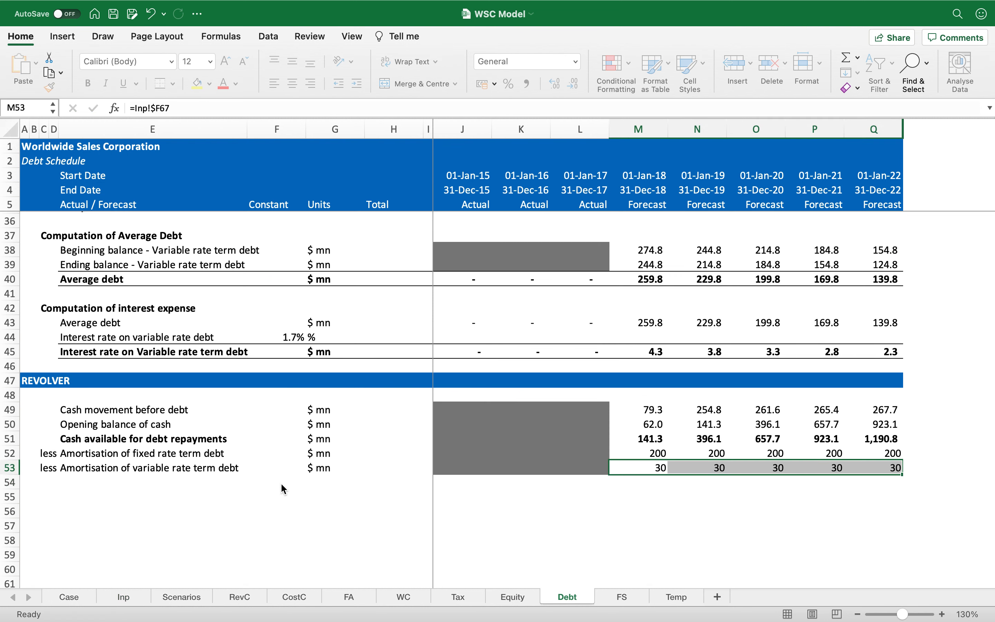
Format both amortisation lines in M52:Q53 to one decimal place.
key(shift+Up)
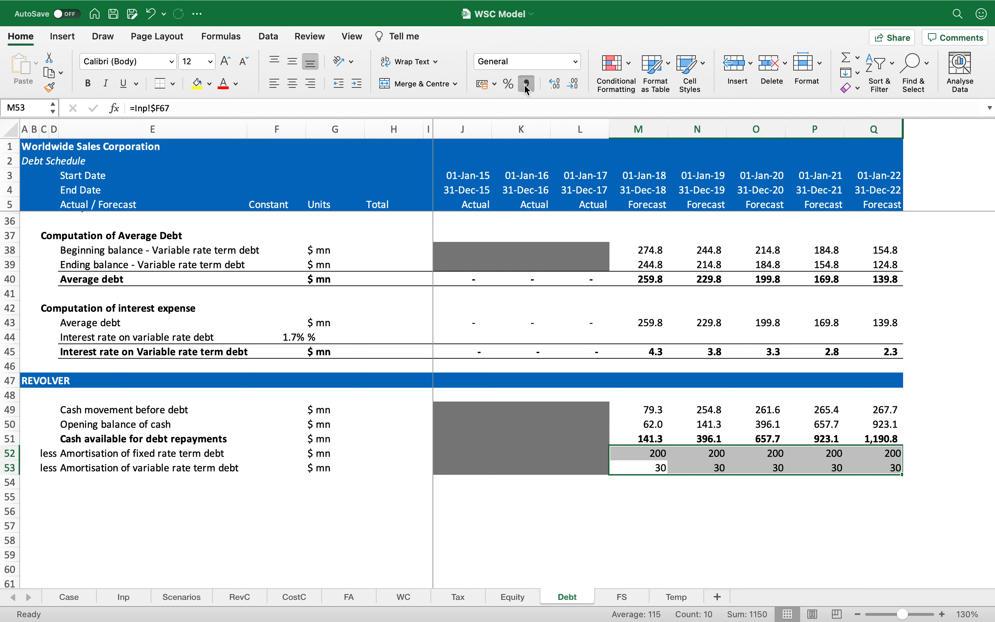
click(485, 84)
click(574, 84)
Bold row 54 and add top and bottom borders across E54:Q54 for a total line.
key(Down)
key(Left)
key(Left)
key(Left)
key(Left)
key(Left)
key(Left)
key(Left)
key(Left)
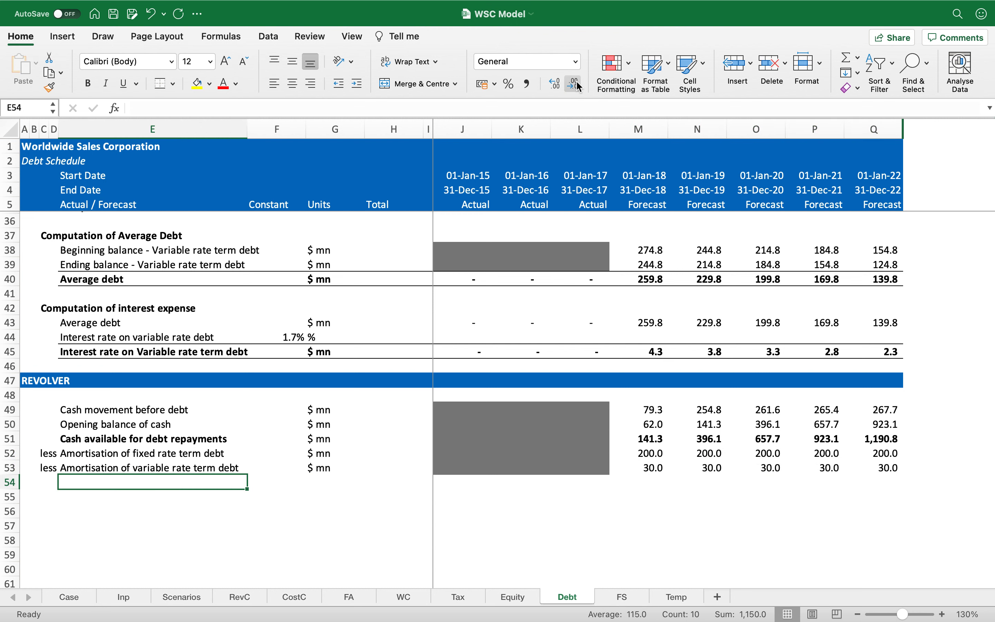
key(shift+space)
key(super+b)
key(shift+BackSpace)
key(shift+Right)
key(shift+Right)
key(shift+Right)
key(shift+Right)
key(shift+Right)
key(shift+Right)
key(shift+Right)
key(shift+Right)
key(shift+Right)
key(shift+Right)
key(shift+Right)
key(shift+Right)
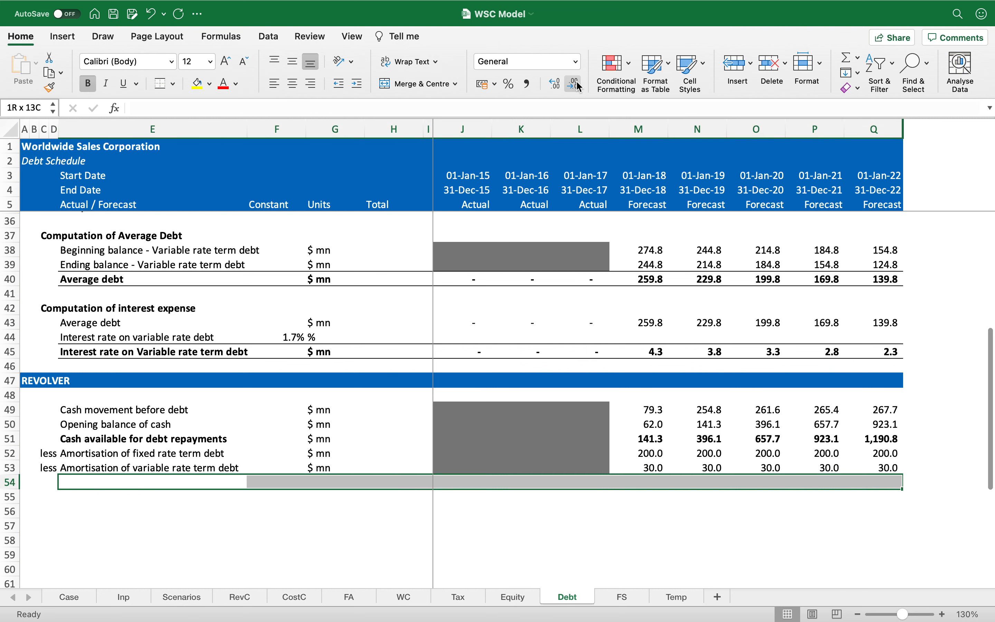
mouse_move(285, 5)
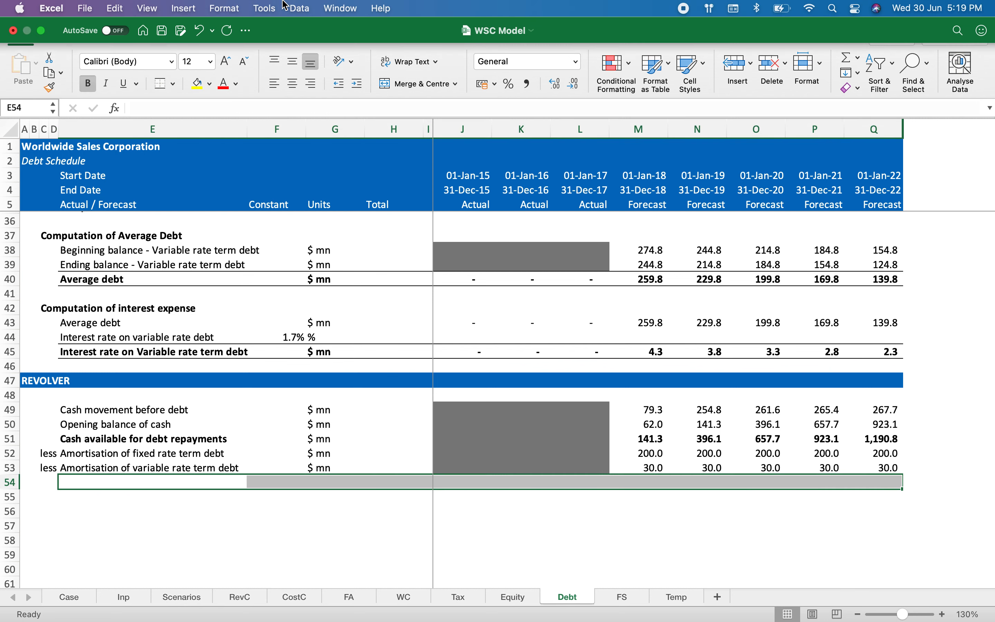
key(Down)
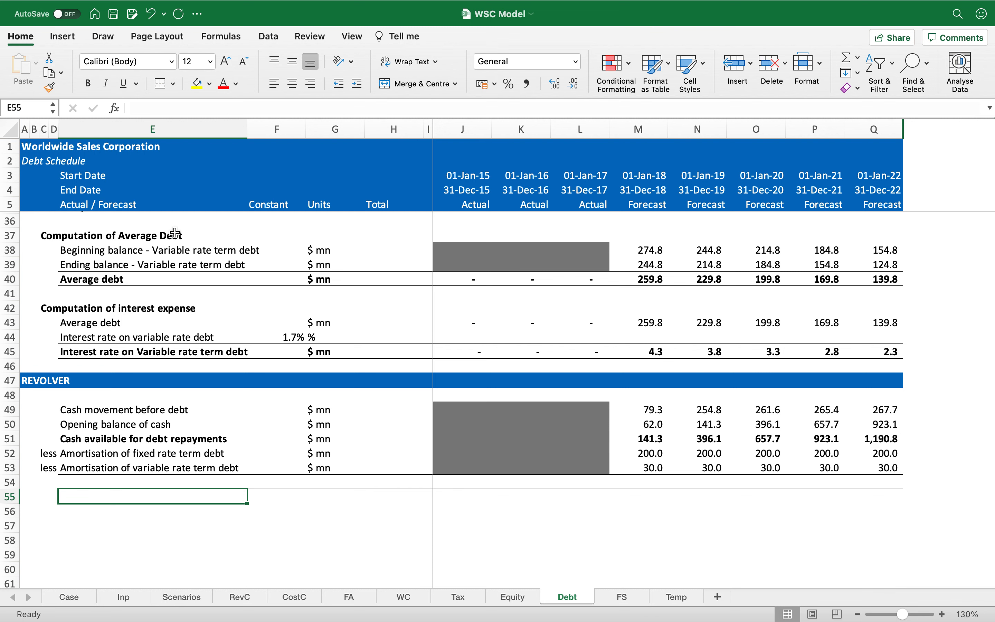
Label E54 "Net cash position" in bold.
key(Up)
key(super+b)
text(Net cash)
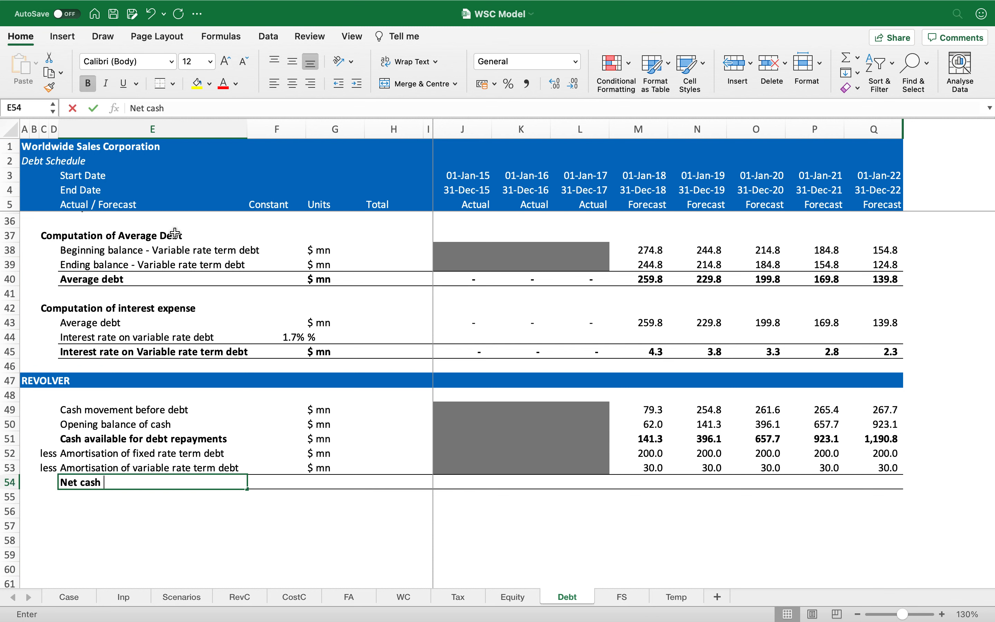
text( position)
key(Return)
Enter the unit "$ mn" in G54 for the net cash position line.
key(Up)
key(Right)
key(Right)
text($ mn)
key(Return)
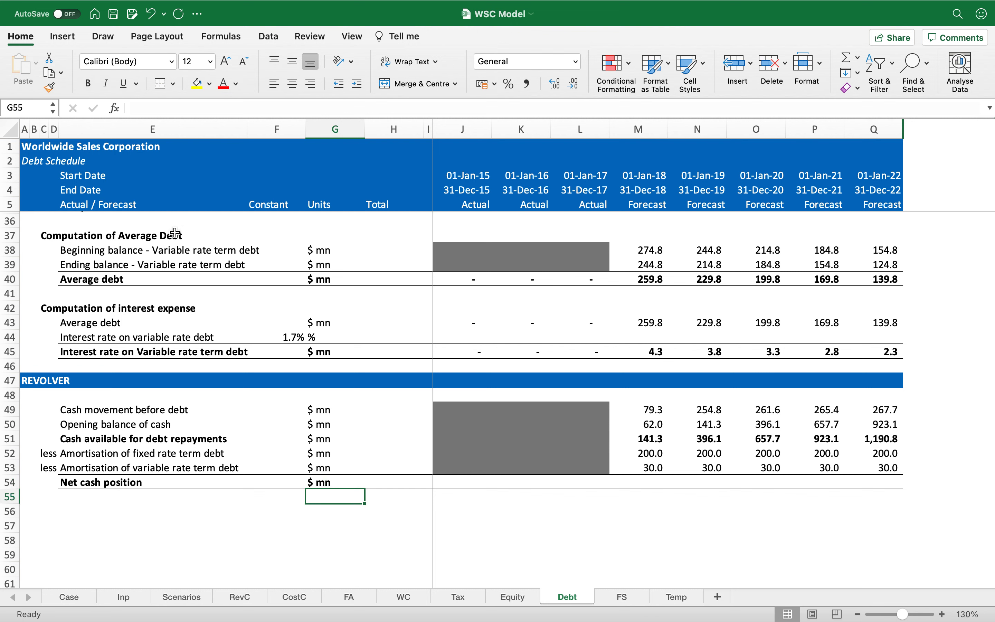
Apply the grey shading to J54:L54 for the actual years of the net cash position line.
key(Up)
key(Right)
key(Right)
key(Right)
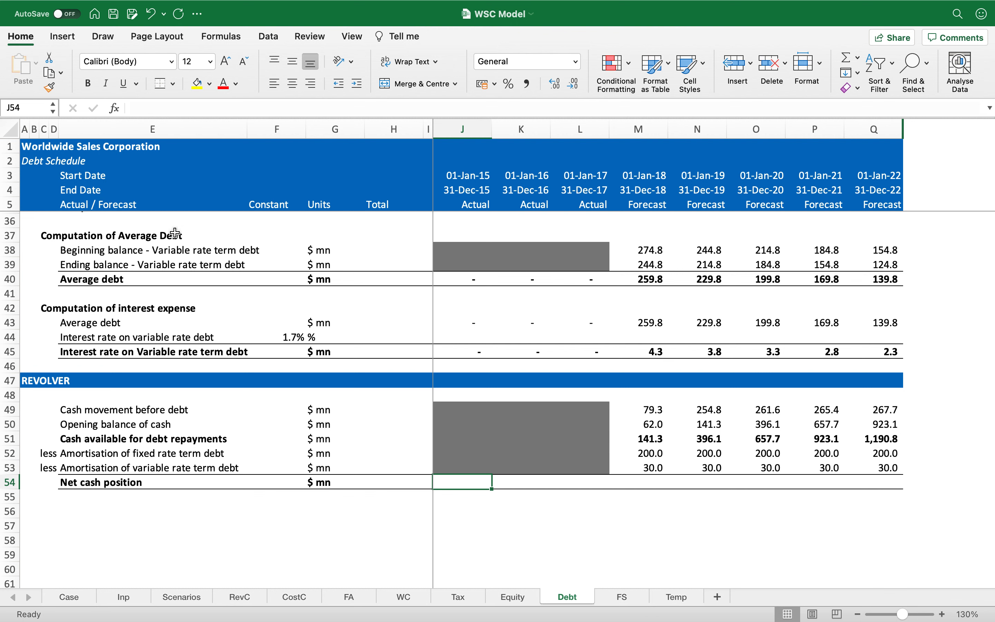
key(shift+Right)
key(shift+Right)
key(super+b)
key(super+y)
Calculate the 2018 net cash position in M54 with =M51-M52-M53.
key(Right)
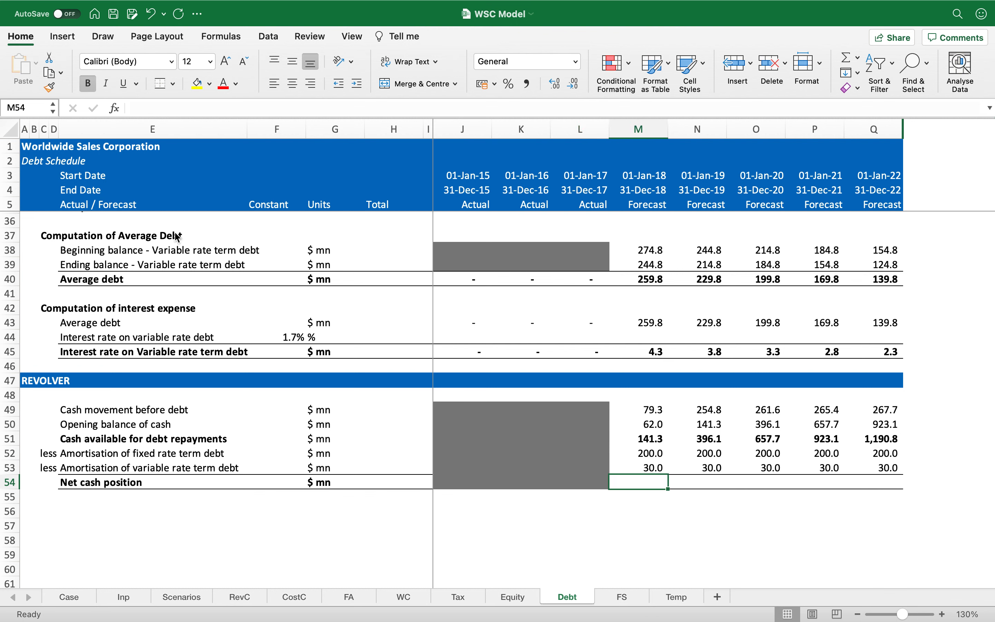
text(=)
key(Up)
key(Up)
key(Up)
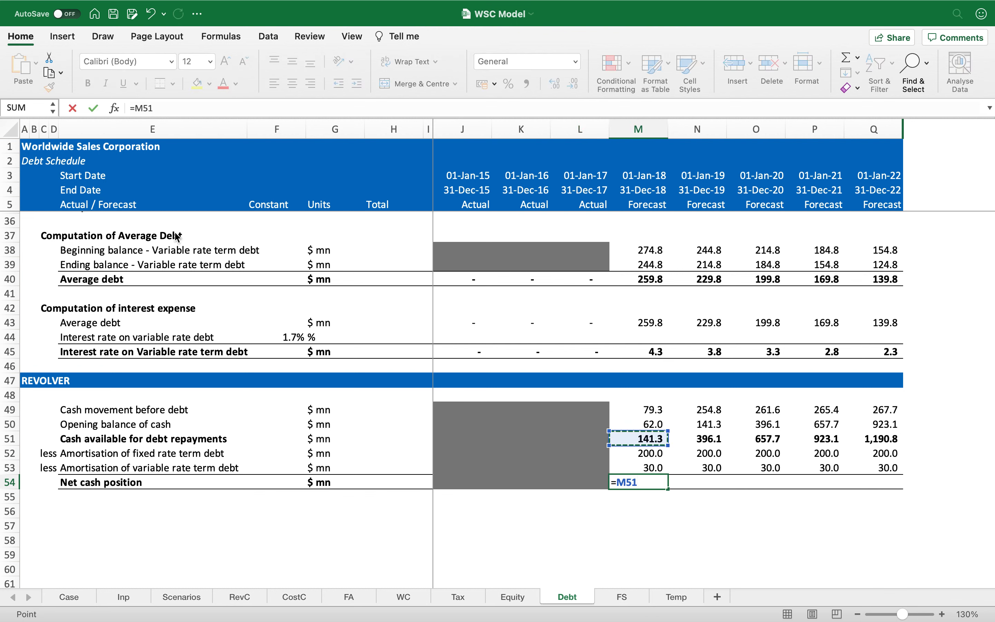
text(-)
key(Up)
key(Up)
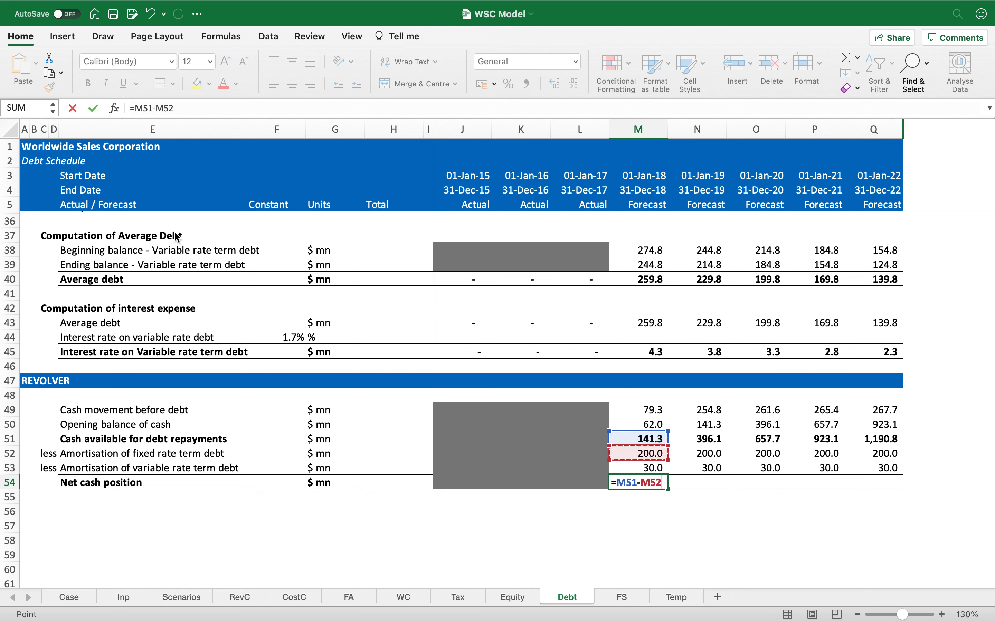
text(-)
key(Up)
key(Return)
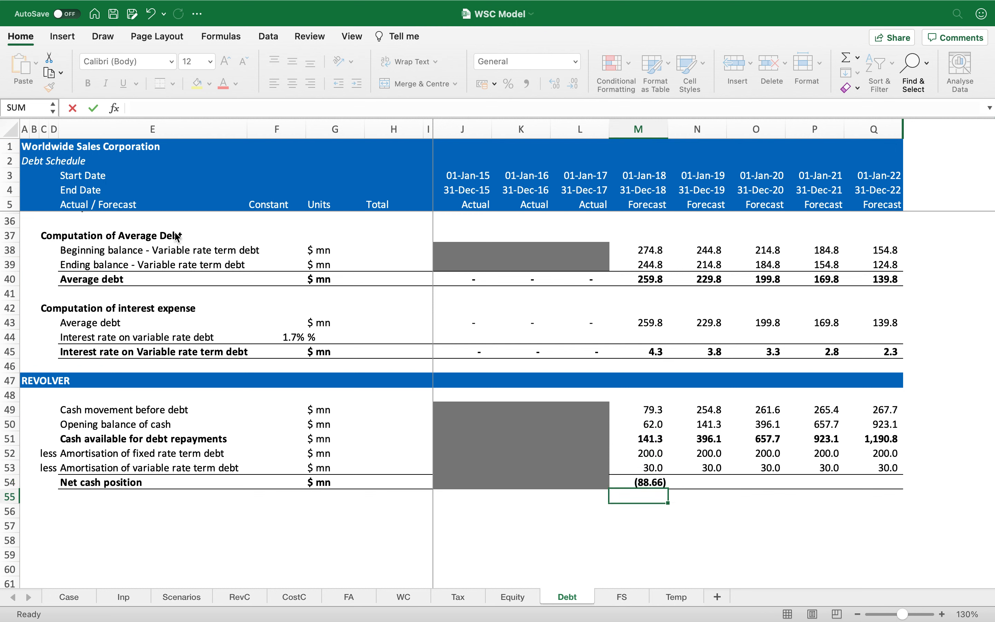
Copy the net cash position formula from M54 across the remaining forecast years to Q54.
key(Up)
key(super+c)
key(shift+Right)
key(shift+Right)
key(shift+Right)
key(shift+Right)
key(Return)
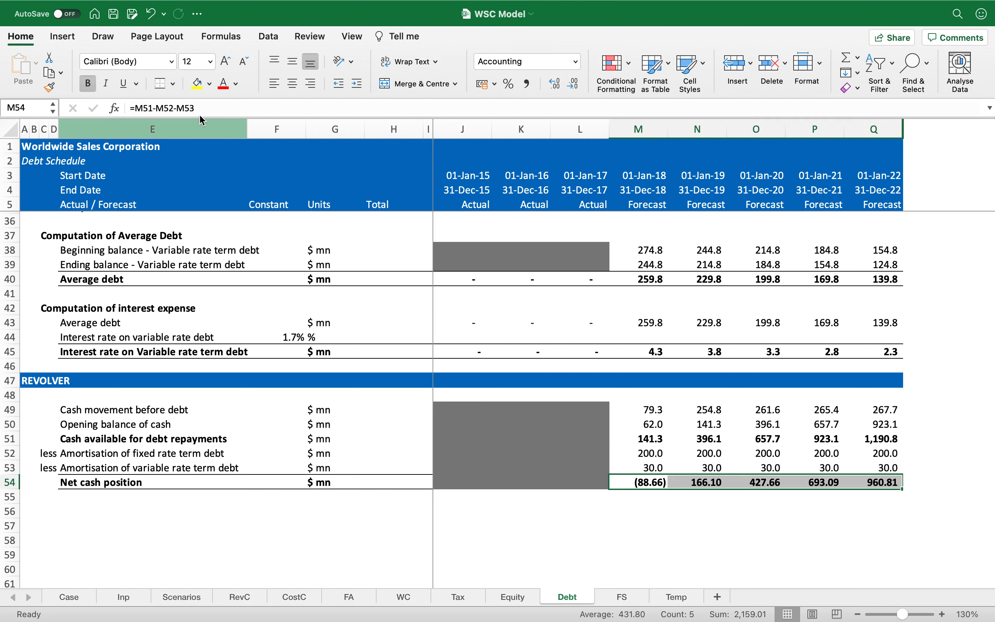
Format the net cash position values in M54:Q54 to one decimal place.
click(522, 84)
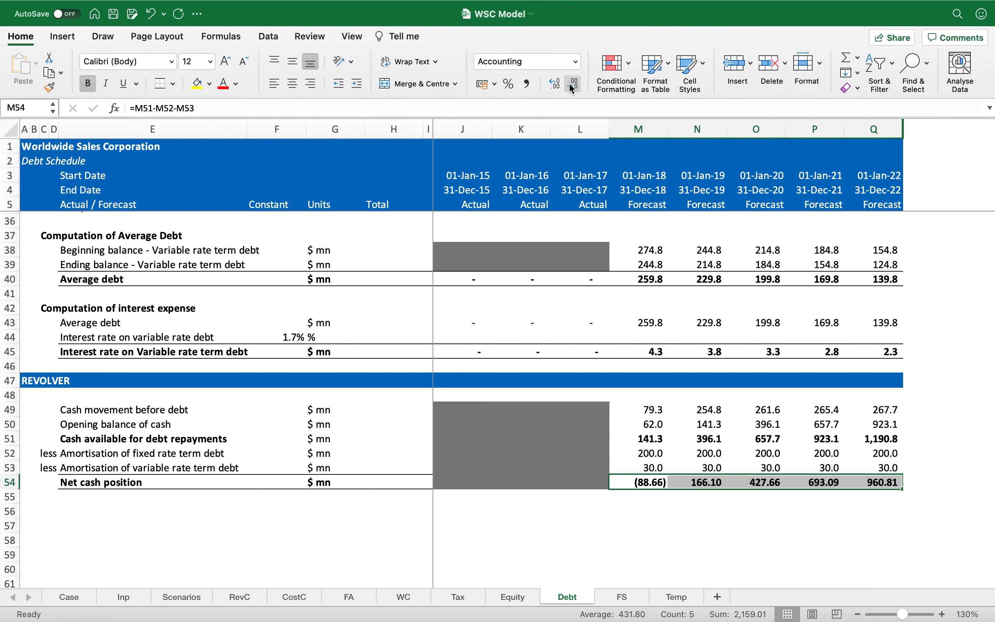
click(572, 85)
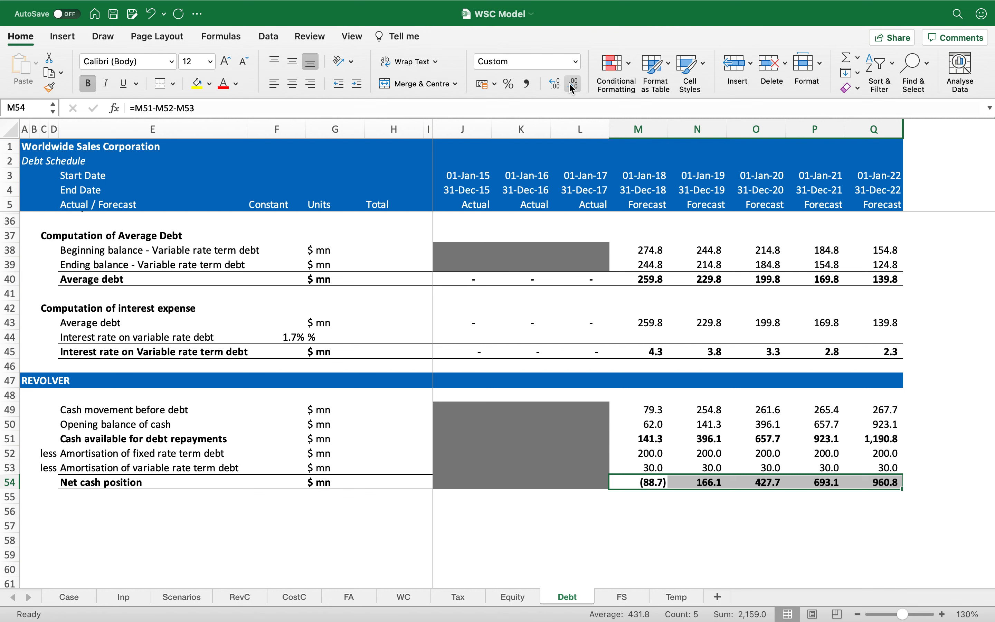
key(Left)
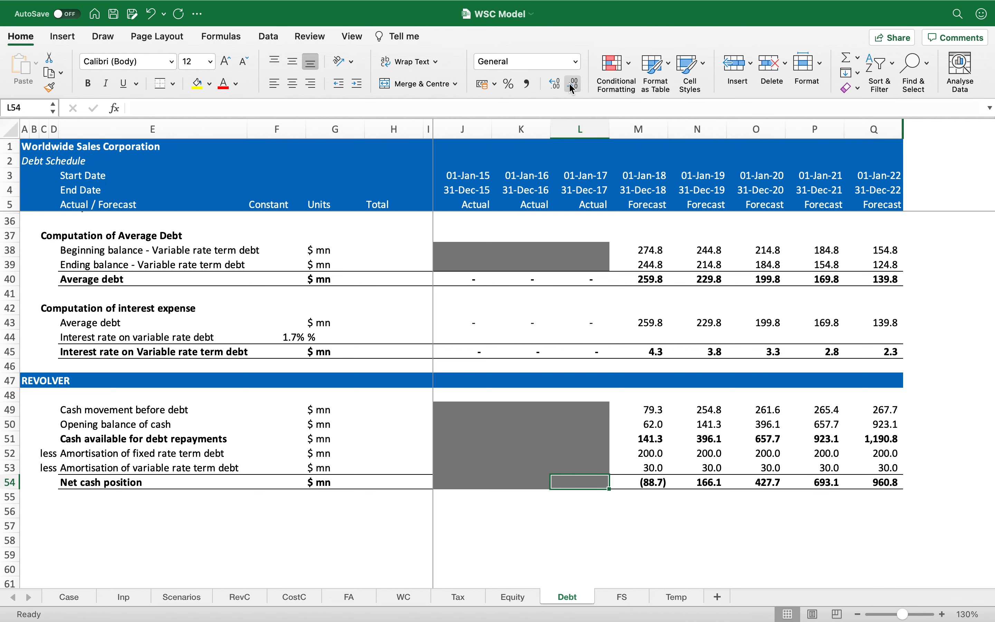
key(Down)
key(Left)
key(Left)
key(Left)
key(Left)
key(Left)
key(Left)
key(Left)
key(Left)
key(Right)
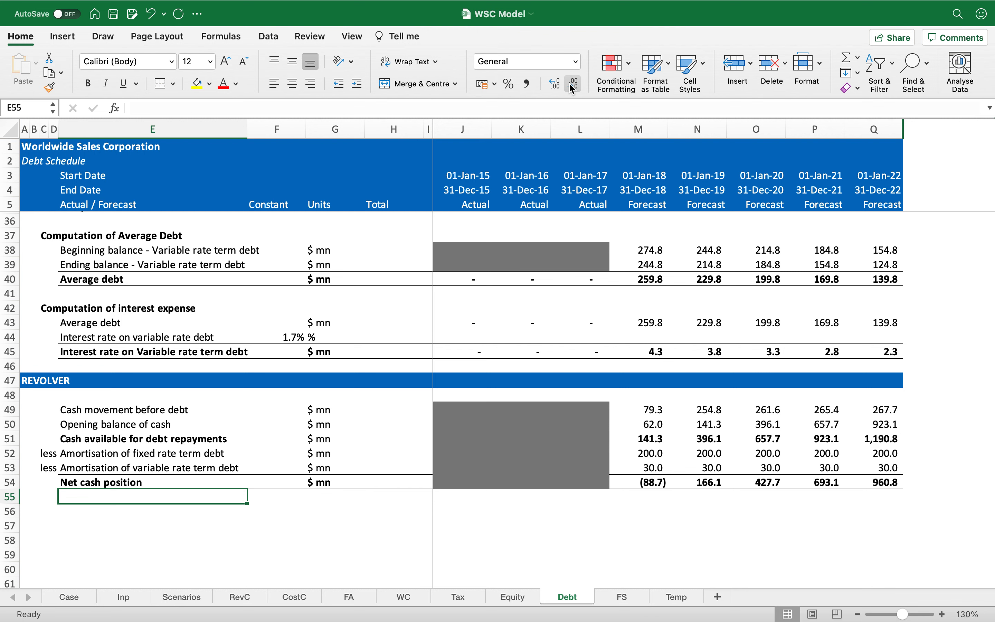
click(645, 488)
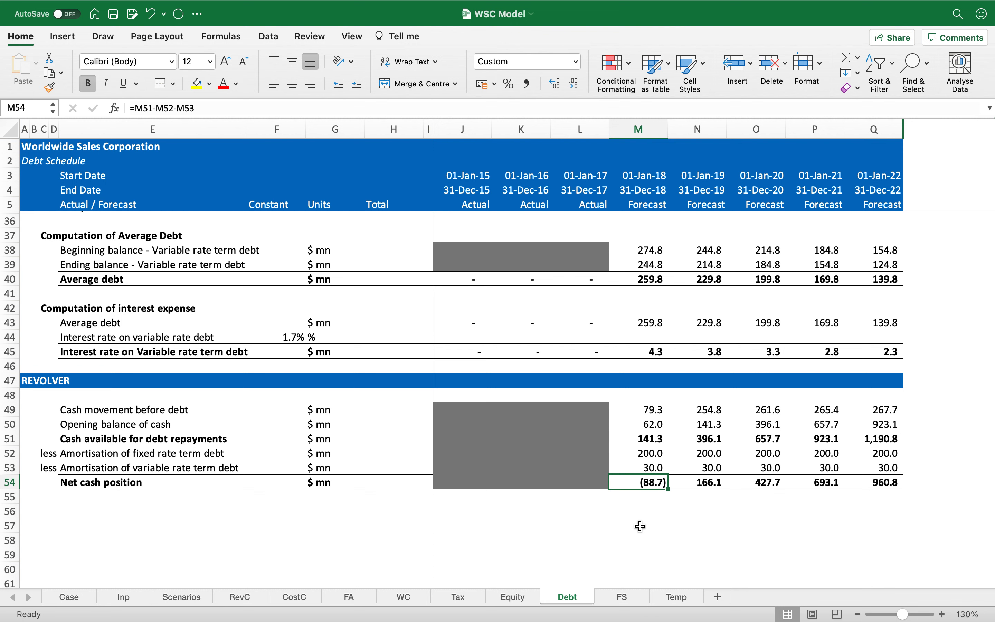
Add the bold subheading "Ending balance of Revolver" in B56.
key(Left)
key(Left)
key(Left)
key(Left)
key(Left)
key(Left)
key(Down)
key(Down)
key(Left)
key(Left)
key(Left)
key(Left)
key(Left)
key(Left)
key(Right)
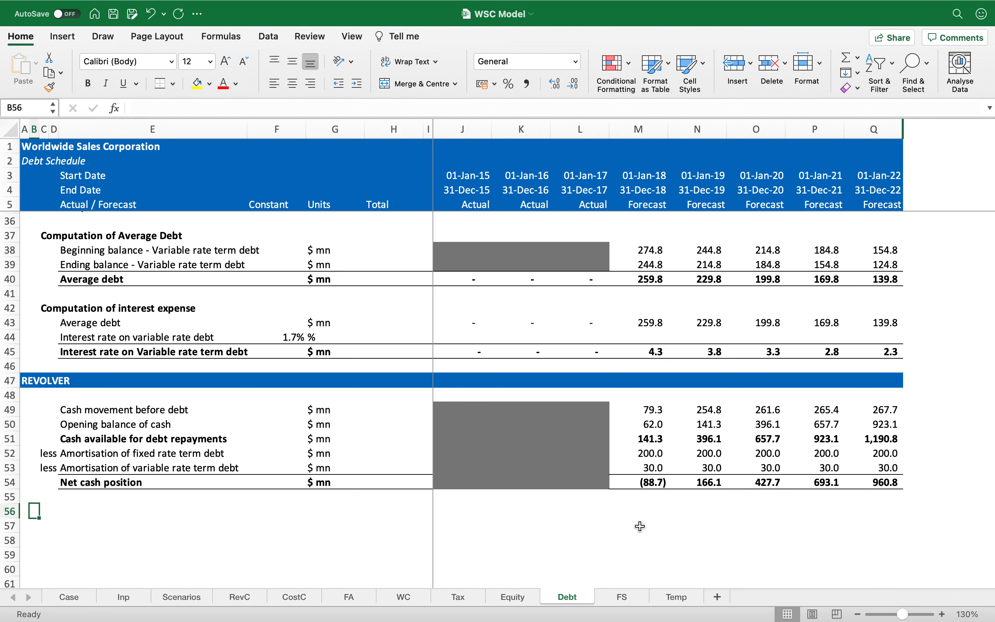
text(Comput)
key(Escape)
text(Ending balance)
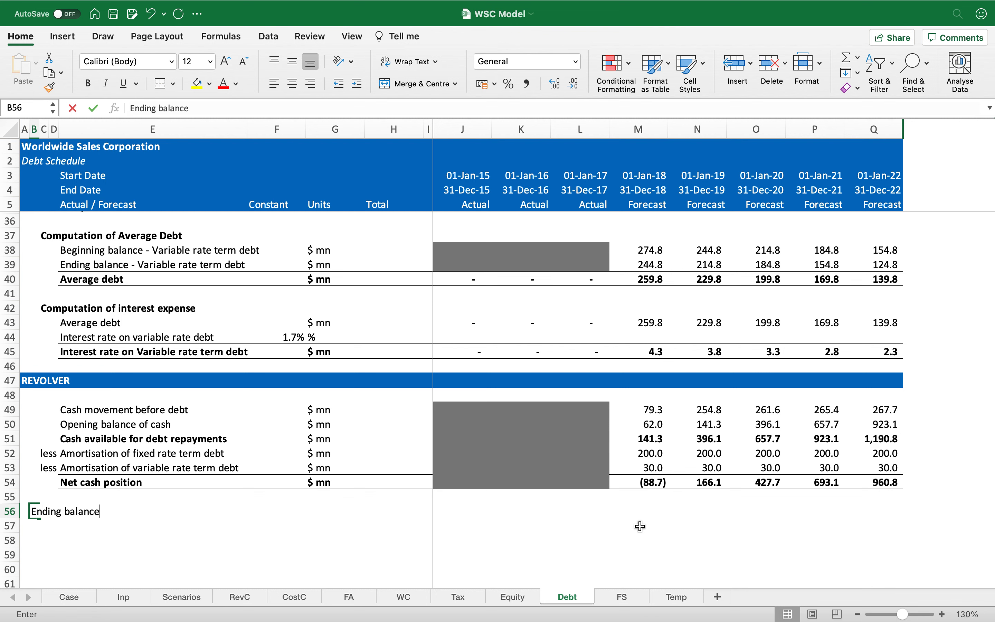
text( of Revolver)
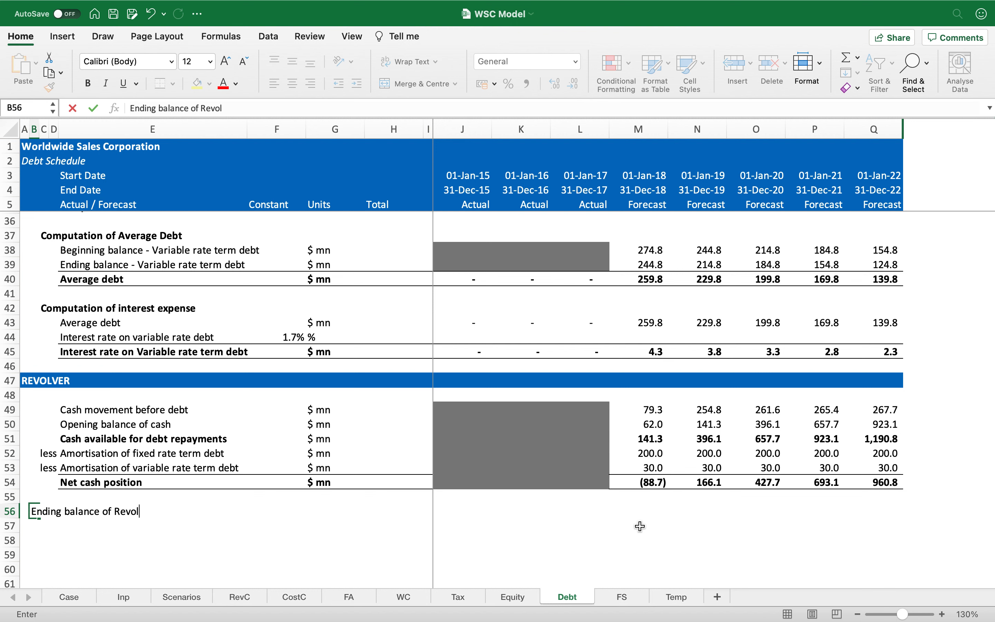
key(Return)
key(Up)
key(super+b)
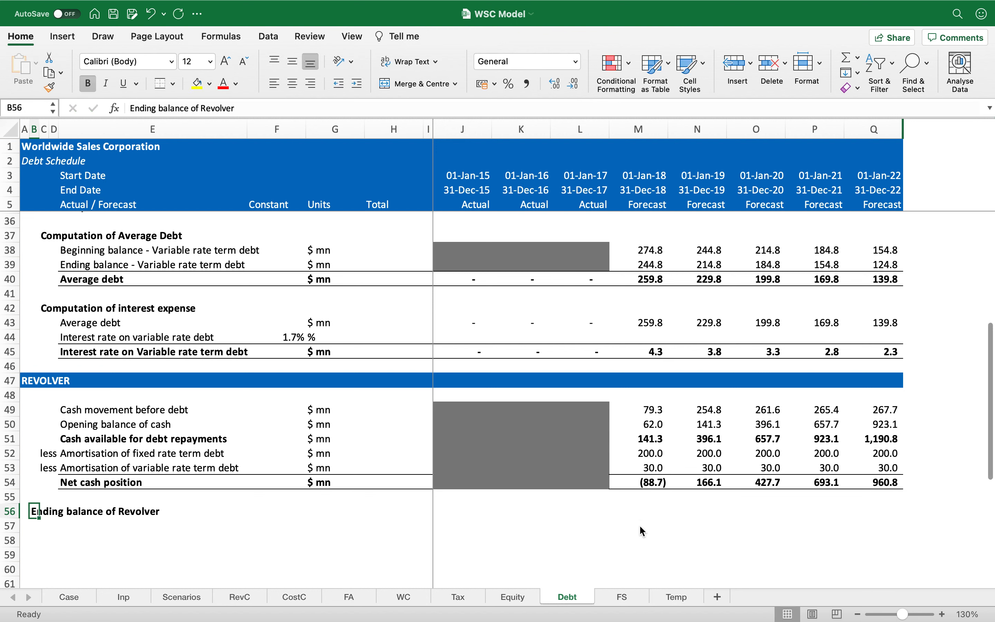
Copy the variable rate term debt block from rows 29 to 45 and paste it starting at row 57.
key(Down)
key(Right)
key(Right)
key(Right)
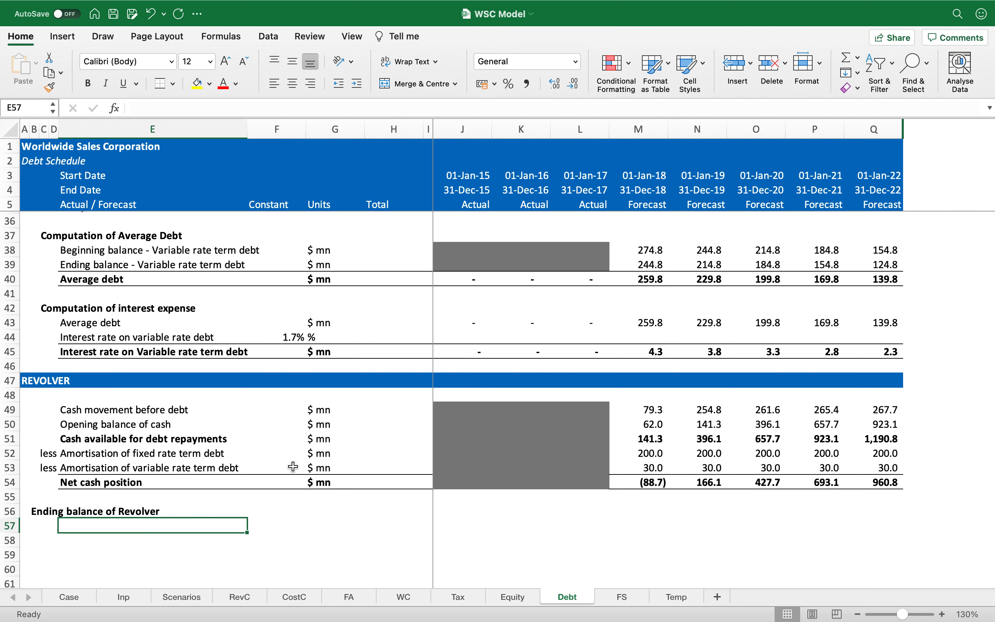
scroll(279, 440, up, 4)
scroll(278, 440, up, 5)
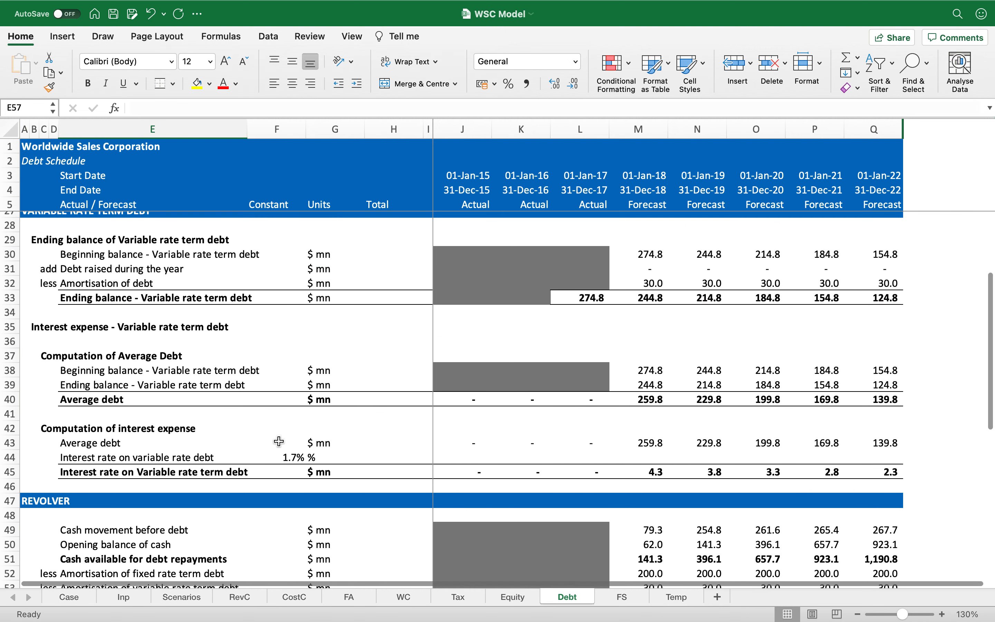
click(25, 256)
key(ctrl+shift+Right)
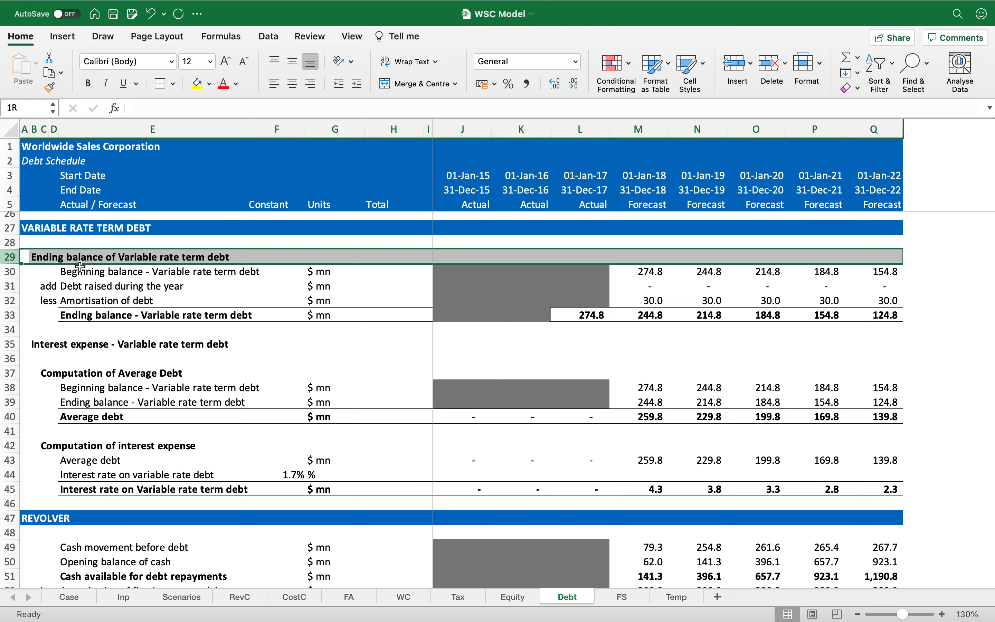
key(shift+Down)
key(shift+Down)
key(shift+Down)
key(shift+Down)
key(shift+Down)
key(shift+Down)
key(shift+Down)
key(shift+Down)
key(shift+Down)
key(shift+Down)
key(shift+Down)
key(shift+Down)
key(shift+Down)
key(shift+Down)
key(shift+Down)
key(shift+Down)
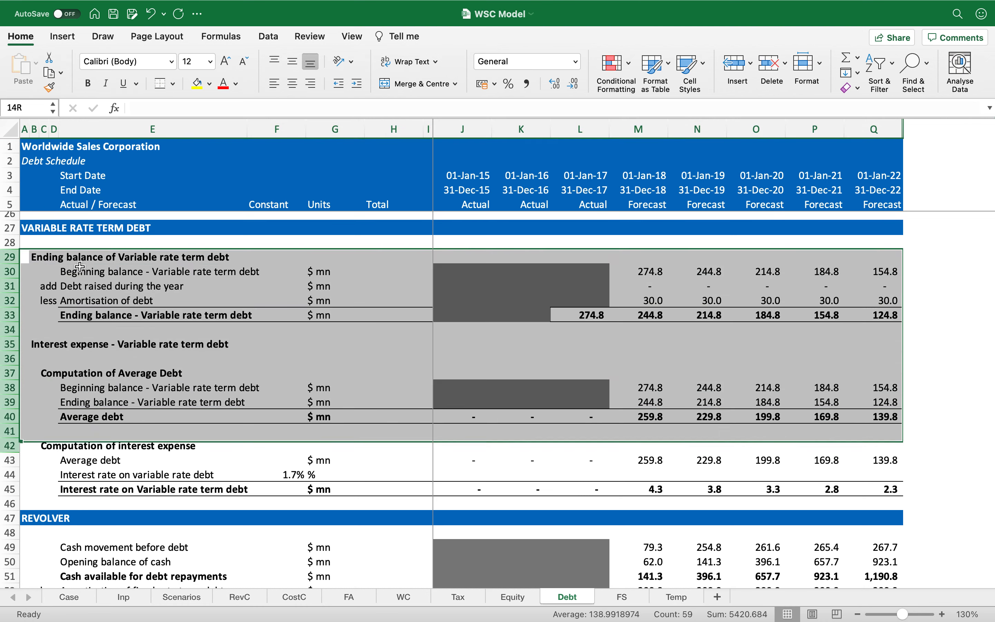
key(cmd+c)
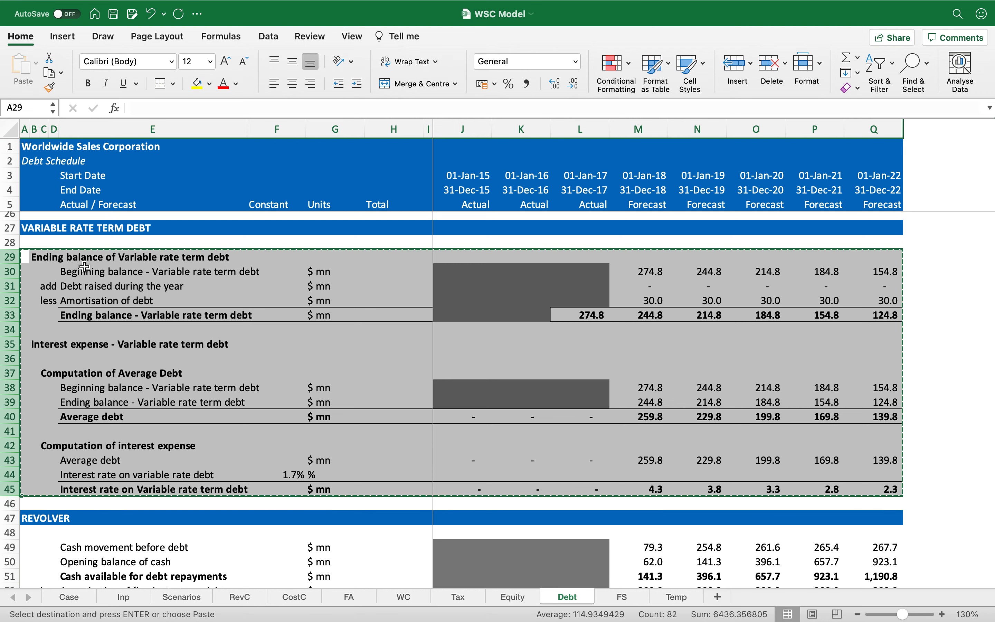
scroll(179, 370, down, 6)
click(88, 410)
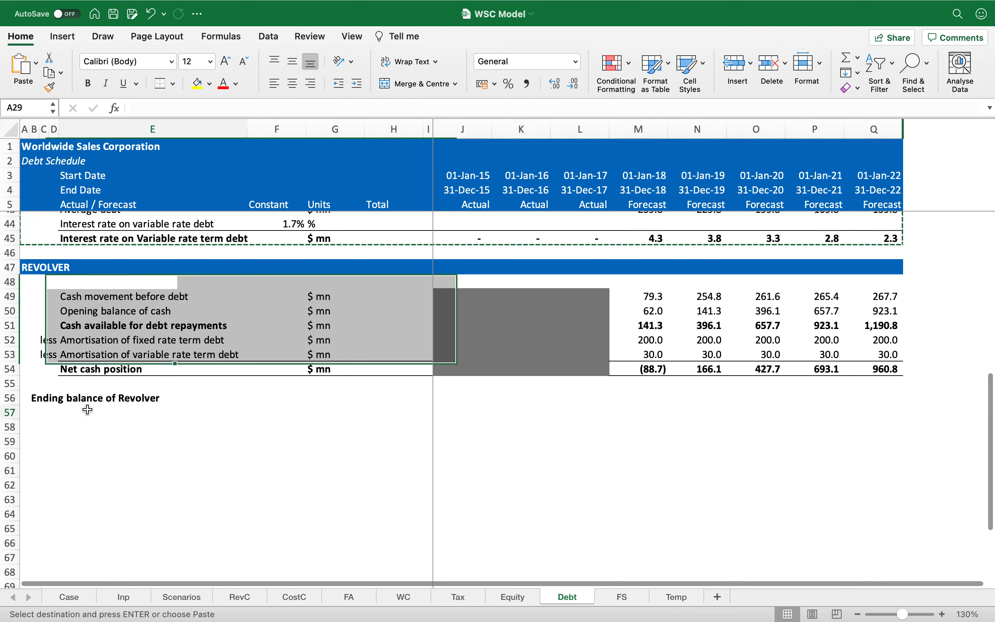
key(shift+space)
key(cmd+v)
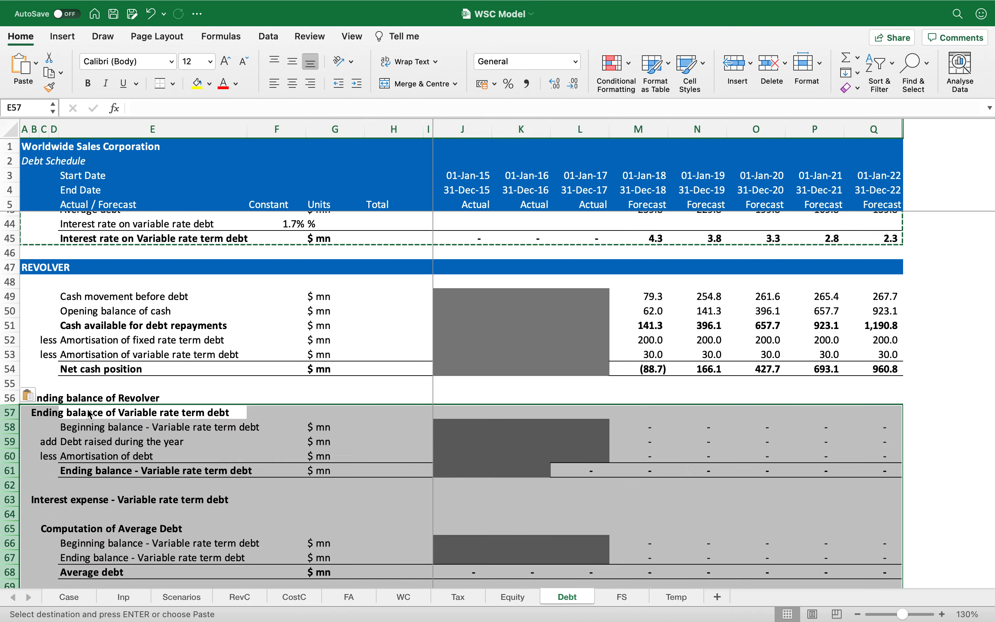
Delete row 56, which holds the duplicate "Ending balance of Revolver" subheading above the pasted block.
click(74, 398)
key(shift+space)
key(super+minus)
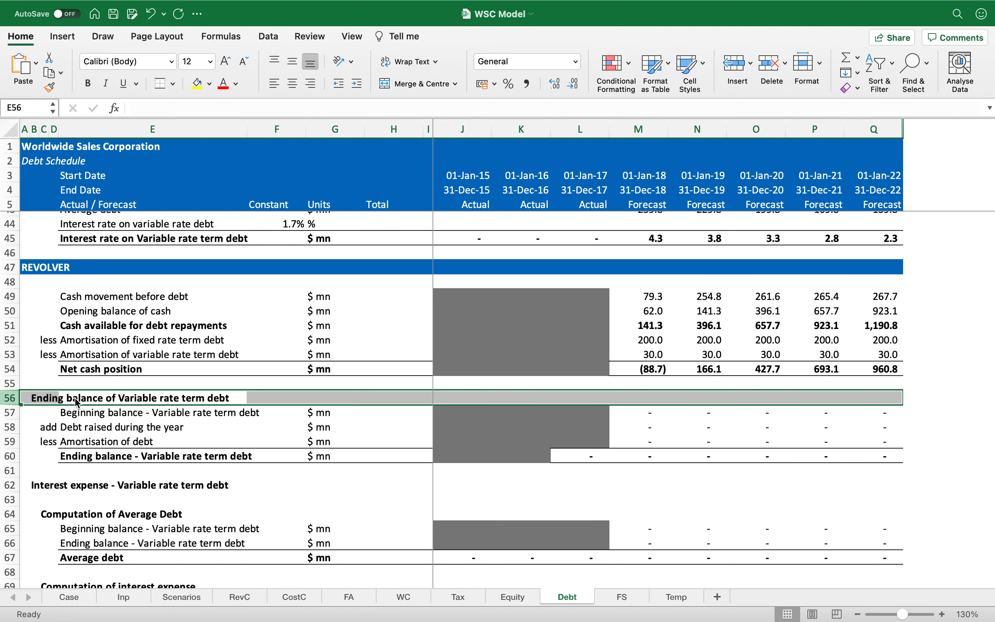
Select the whole pasted debt block from row 56 to row 72.
key(Down)
key(Up)
key(Left)
key(Right)
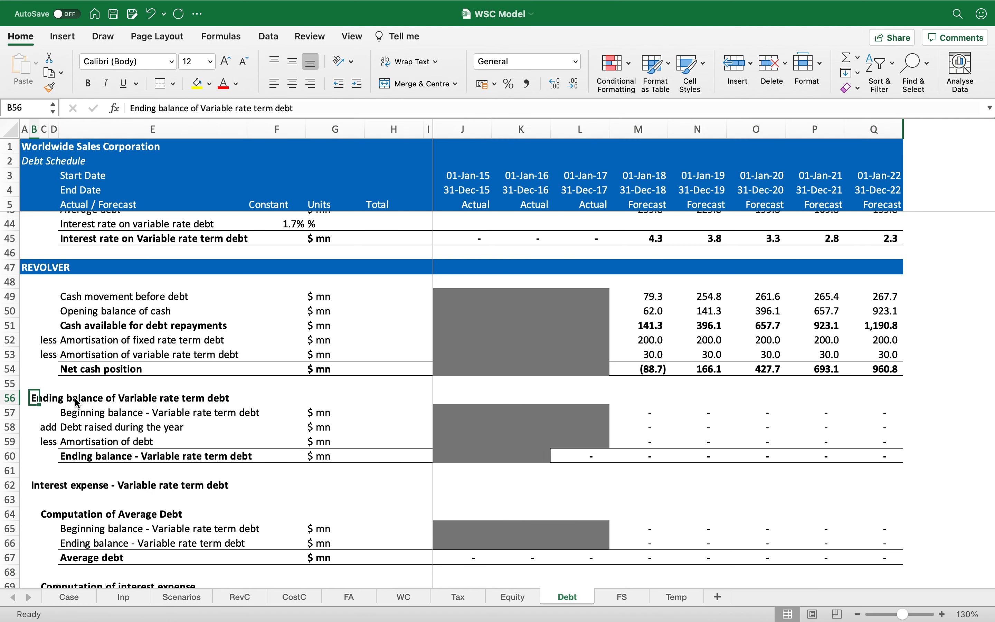
key(shift+space)
key(shift+Down)
key(shift+Down)
key(shift+Down)
key(shift+Down)
key(shift+Down)
key(shift+Down)
key(shift+Down)
key(shift+Down)
key(shift+Down)
key(shift+Down)
key(shift+Down)
key(shift+Down)
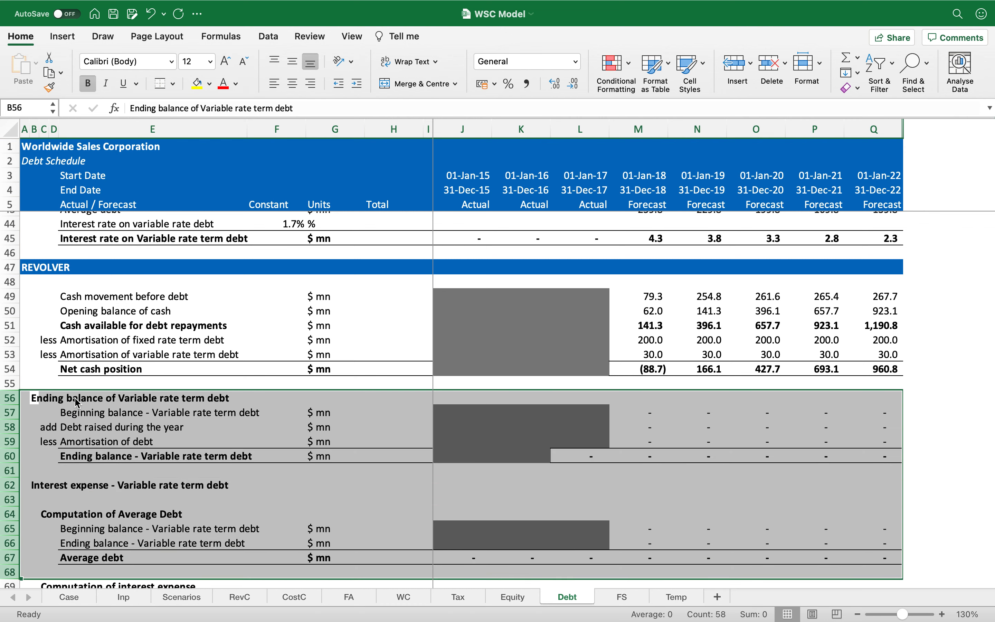
key(shift+Up)
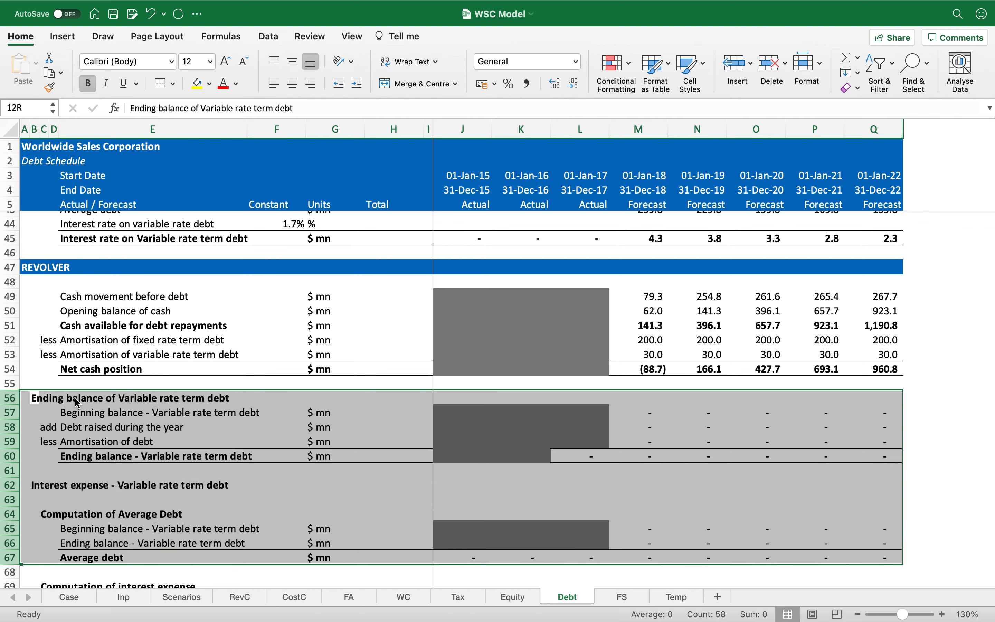
key(shift+Down)
key(shift+Down)
key(shift+Down)
key(shift+Down)
key(shift+Down)
key(shift+Down)
key(shift+Up)
key(shift+Up)
key(shift+Down)
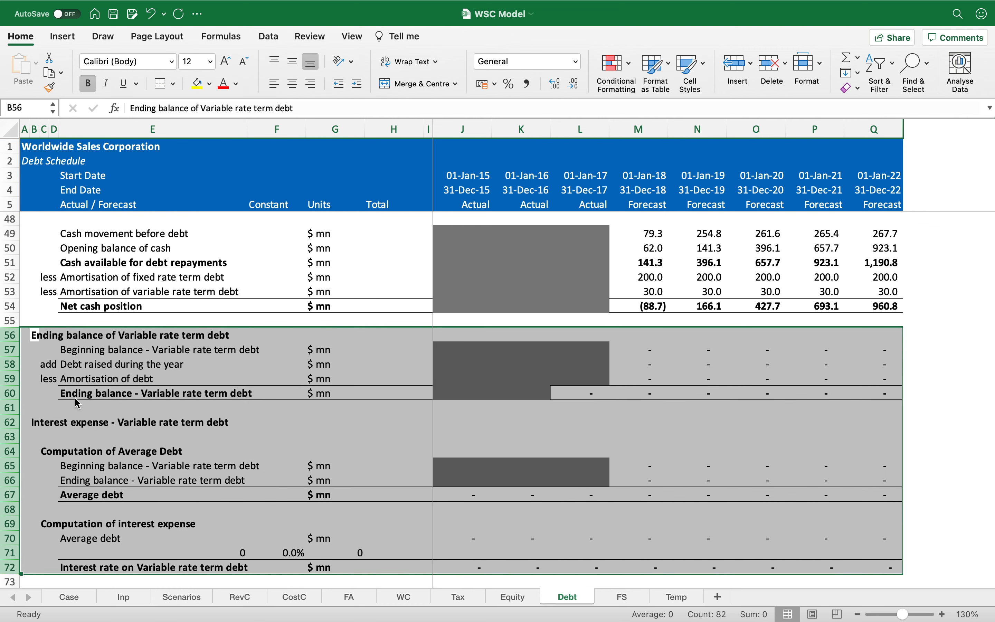
key(BackSpace)
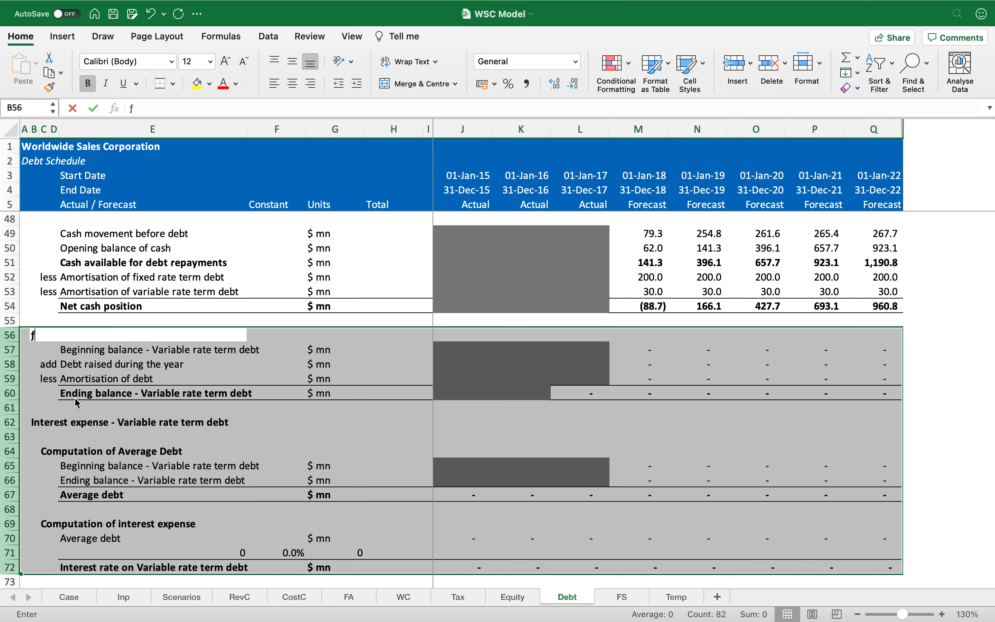
key(Escape)
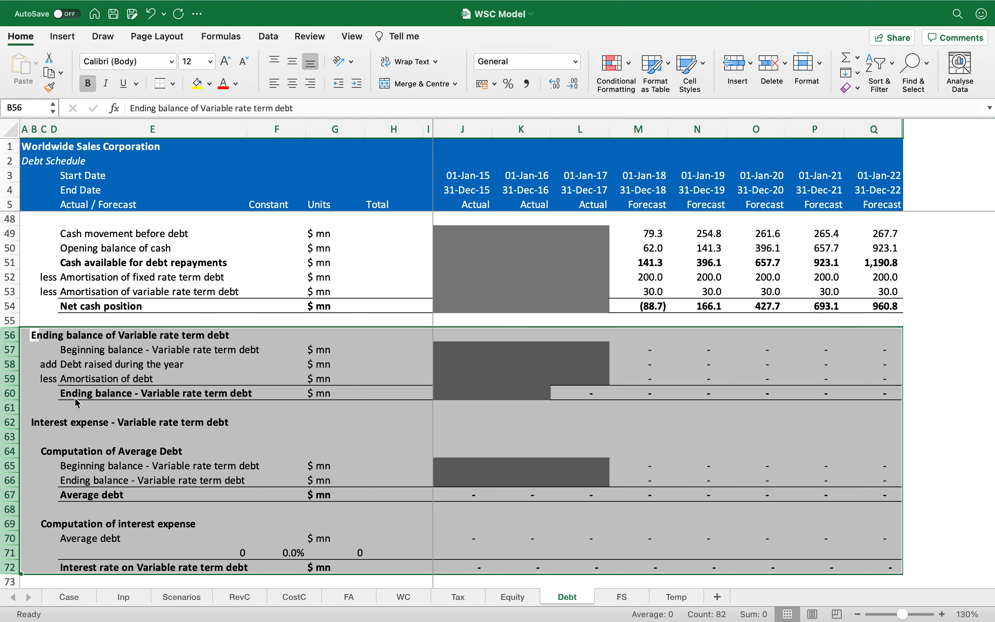
key(ctrl+super+f)
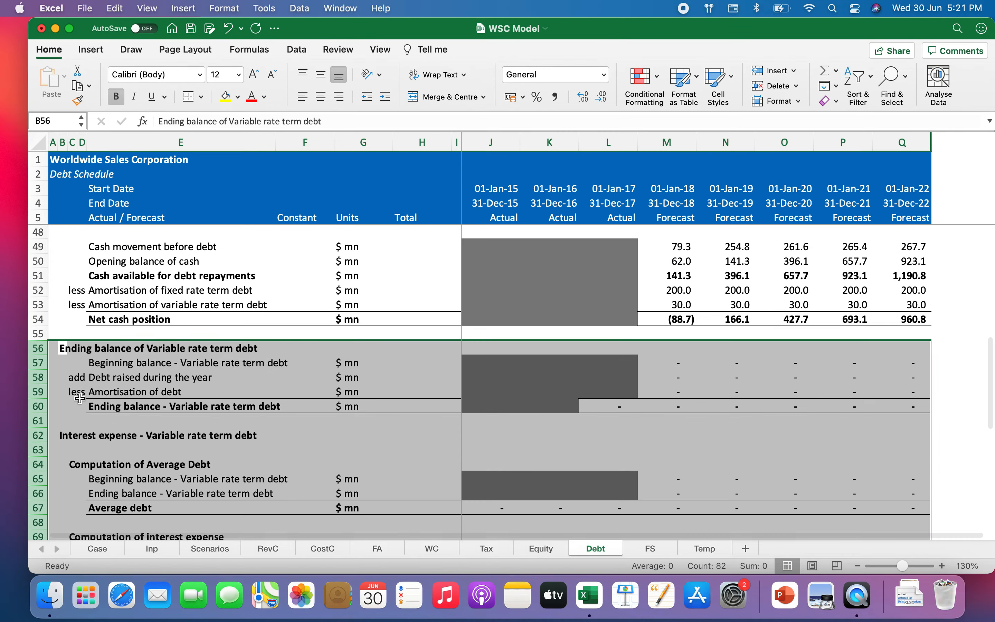
click(69, 28)
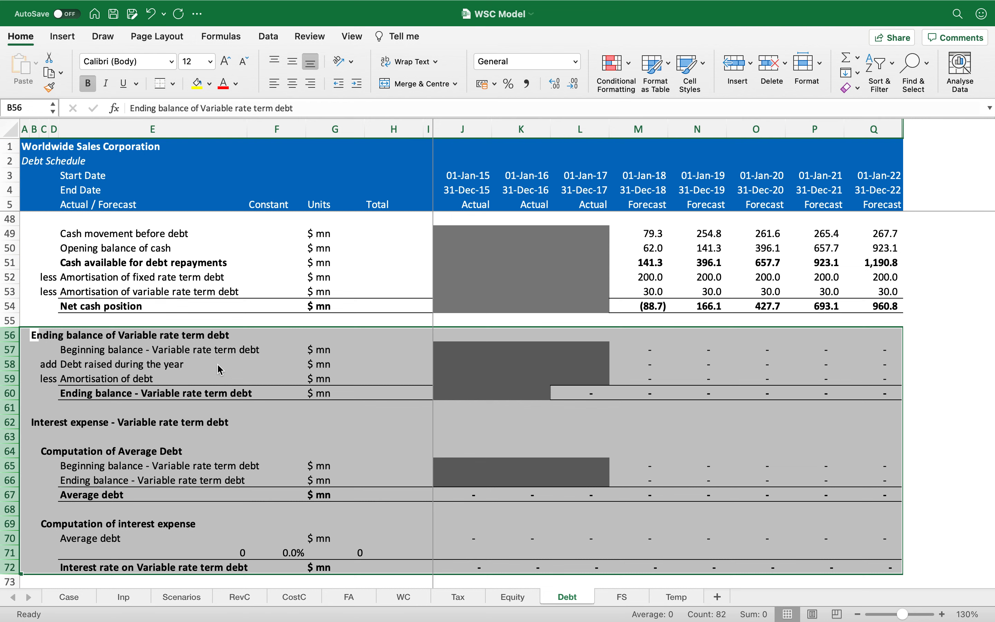
Replace all occurrences of "Variable rate term debt" with "Revolver" within the selected rows 56 to 72.
key(ctrl+h)
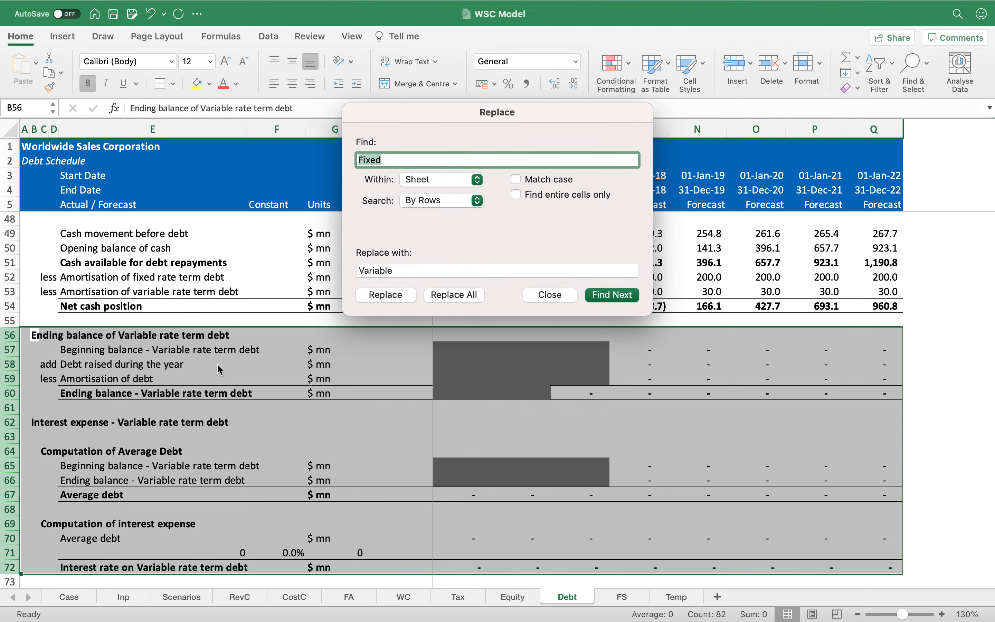
text(Variable rate term debt)
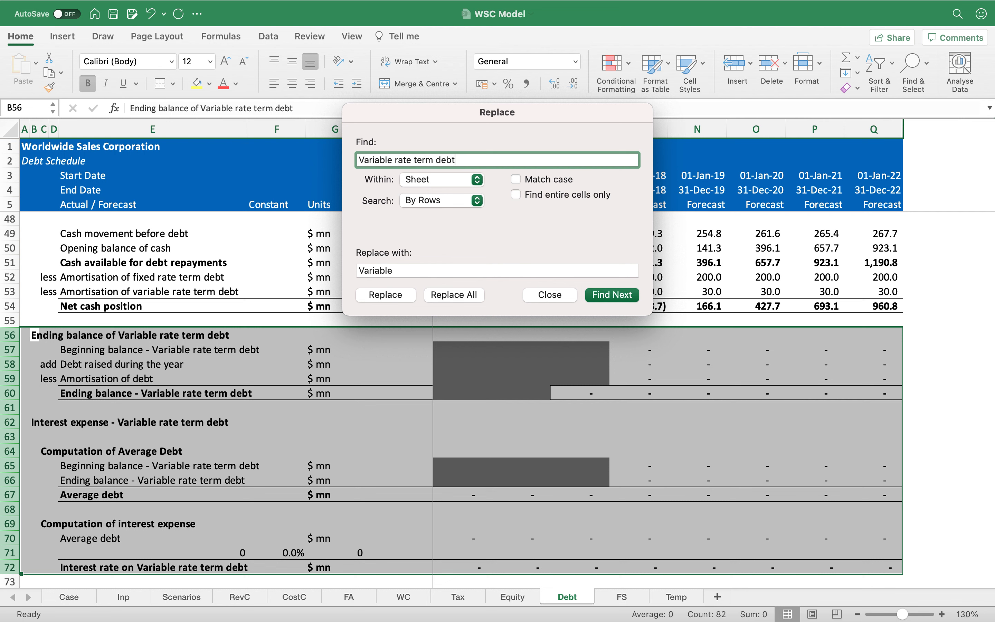
drag(415, 270, 345, 272)
text(Revolver)
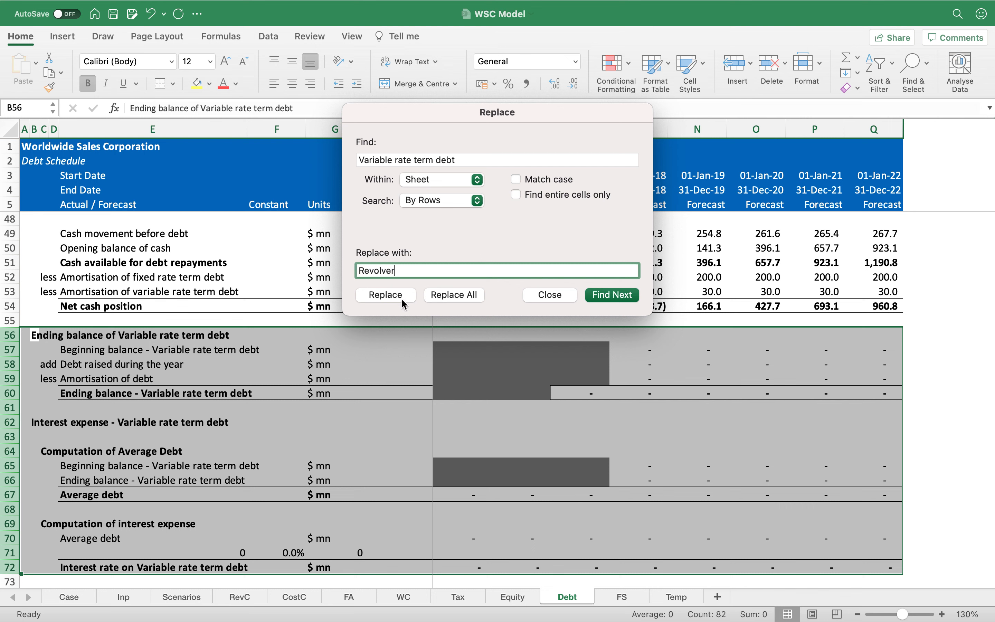
click(452, 296)
click(477, 270)
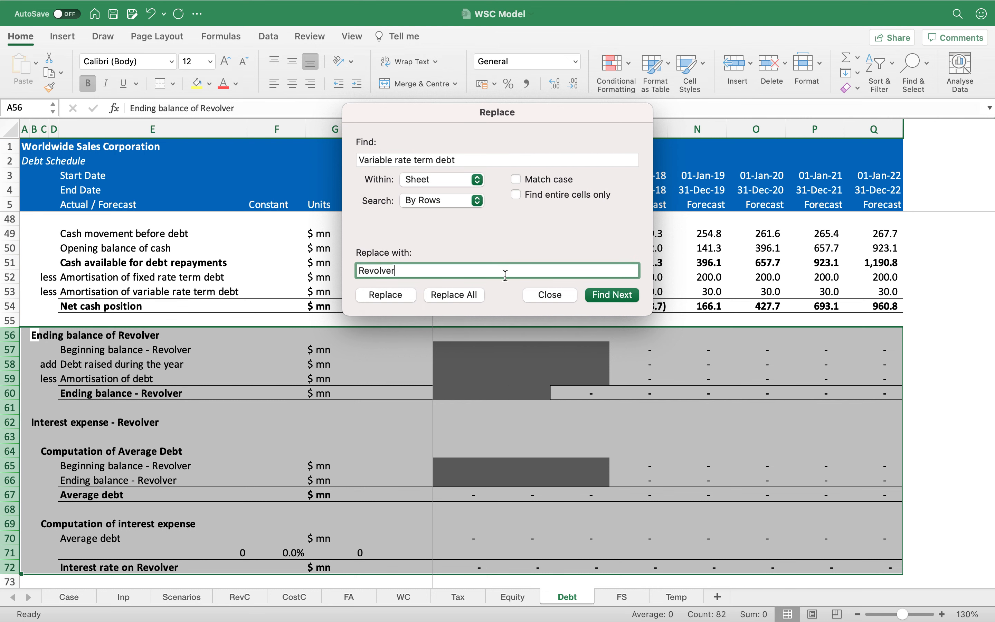
click(567, 293)
Link the 2017 ending revolver balance in L60 to the Bank Debt - Revolver line of the FS sheet with =FS!L79.
click(216, 354)
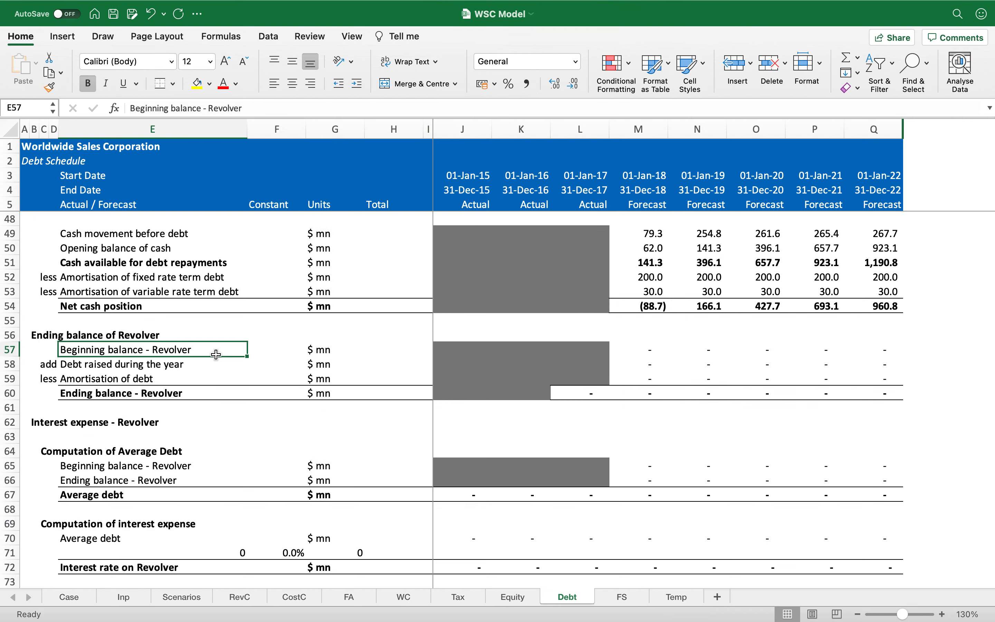
key(Up)
key(Up)
key(Down)
key(Down)
key(Down)
key(Down)
key(Down)
key(Right)
key(Right)
key(Right)
key(Right)
key(Right)
key(Right)
key(Right)
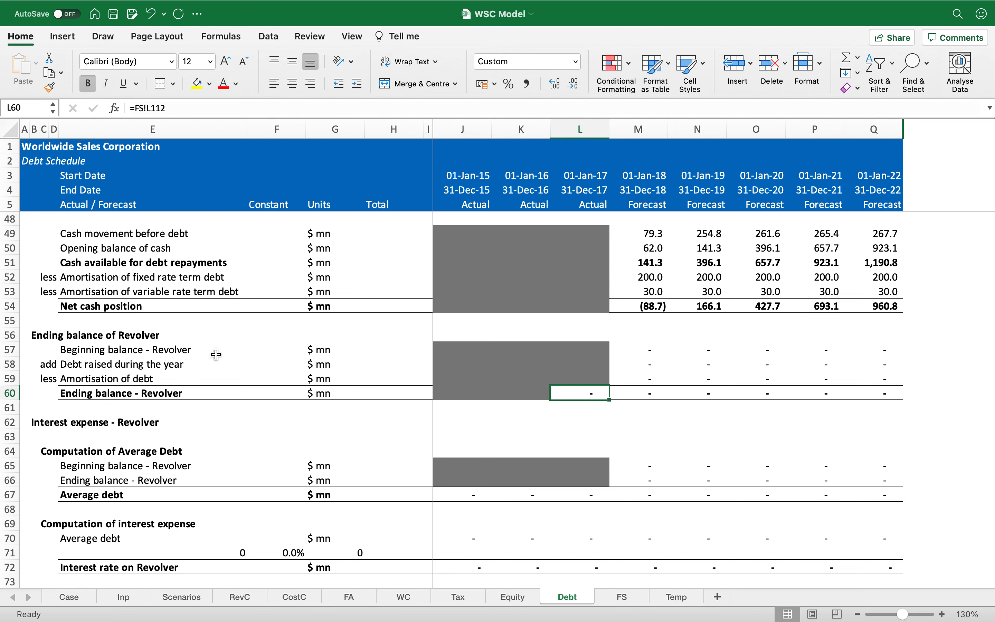
text(=)
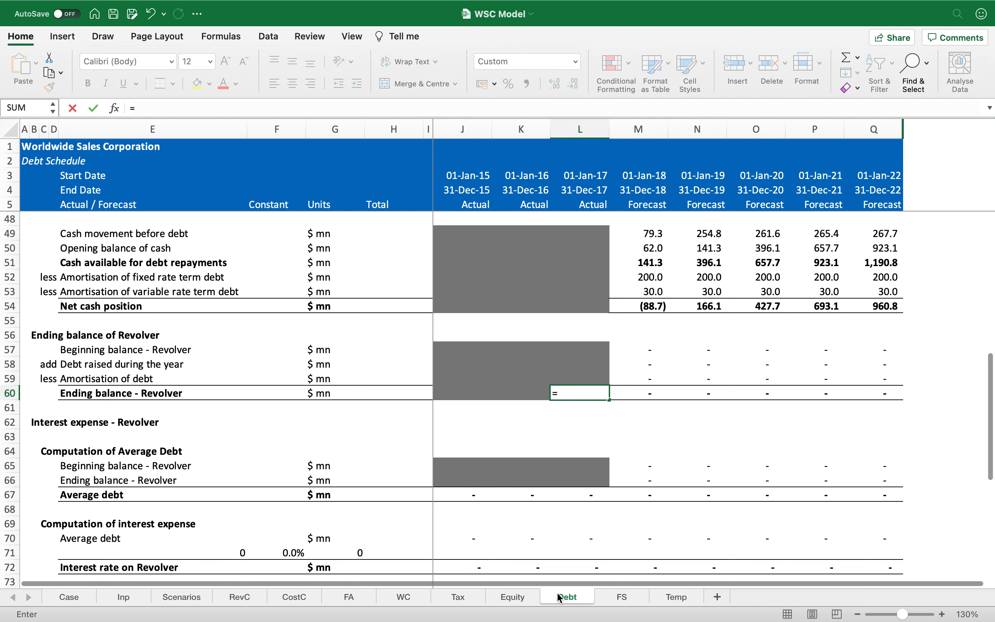
click(606, 599)
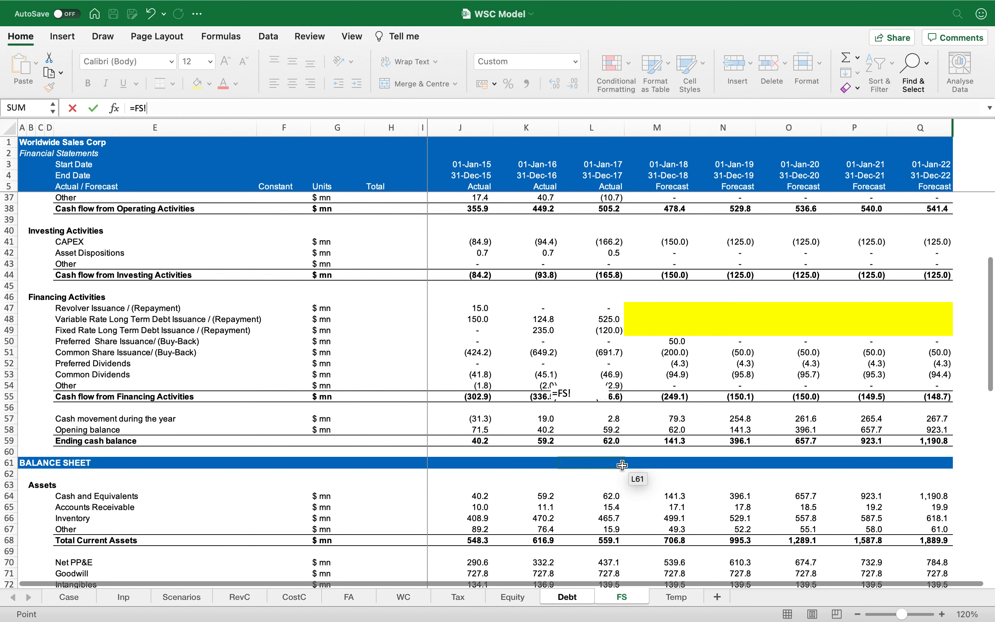
scroll(611, 507, down, 6)
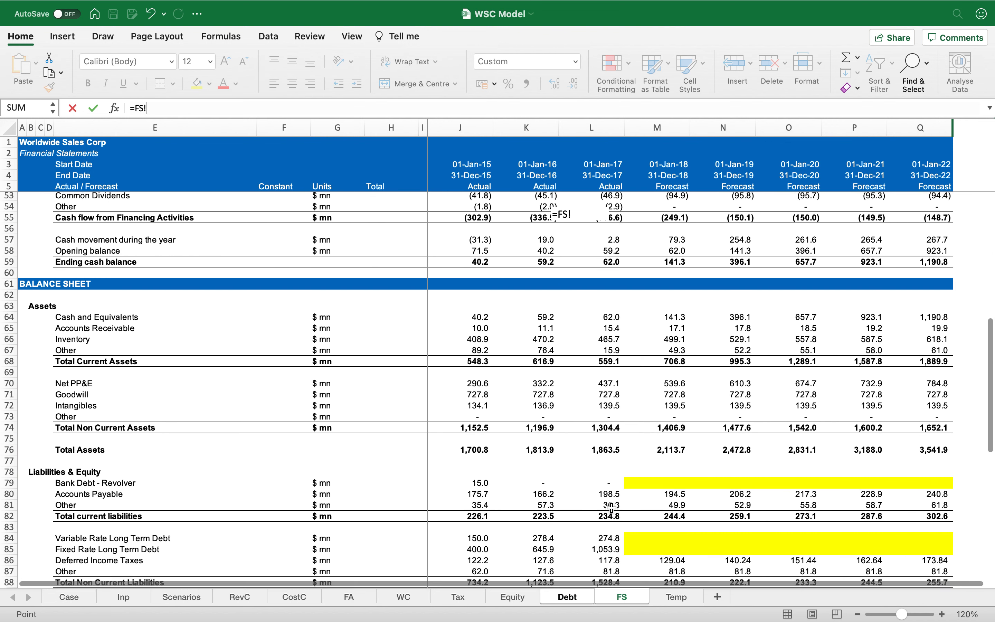
click(607, 477)
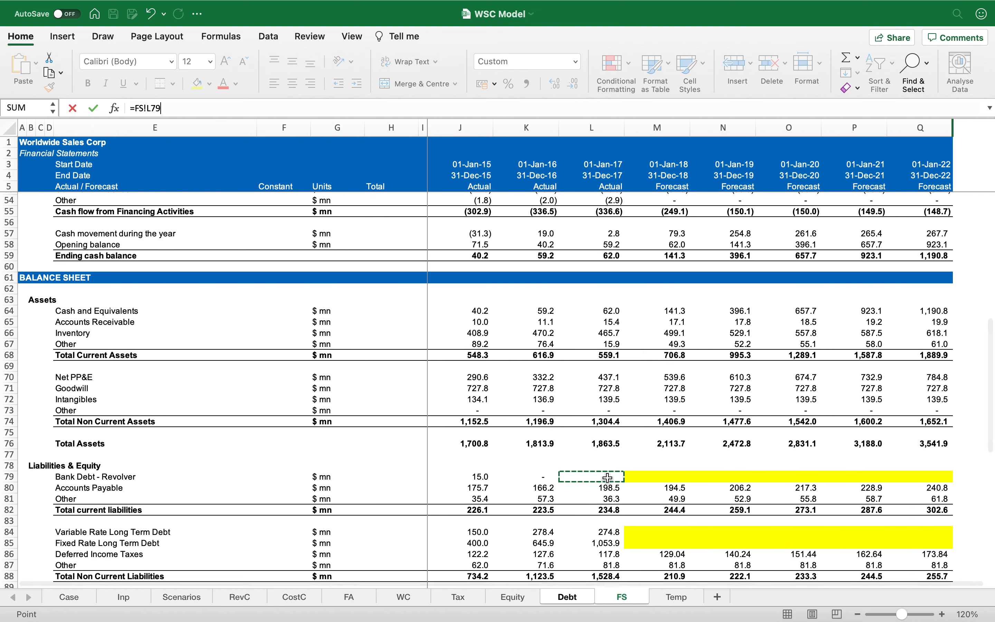
key(Return)
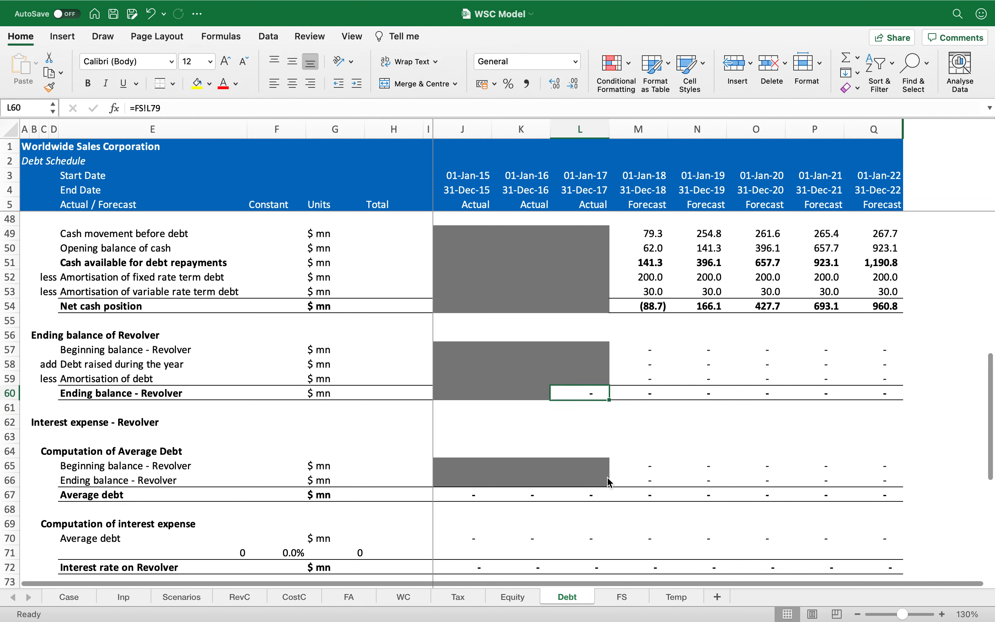
Clear the forecast formulas for debt raised and amortisation of debt in the revolver block, M58:Q59.
key(Right)
key(Up)
key(Up)
key(Up)
key(Down)
key(ctrl+shift+Right)
key(Delete)
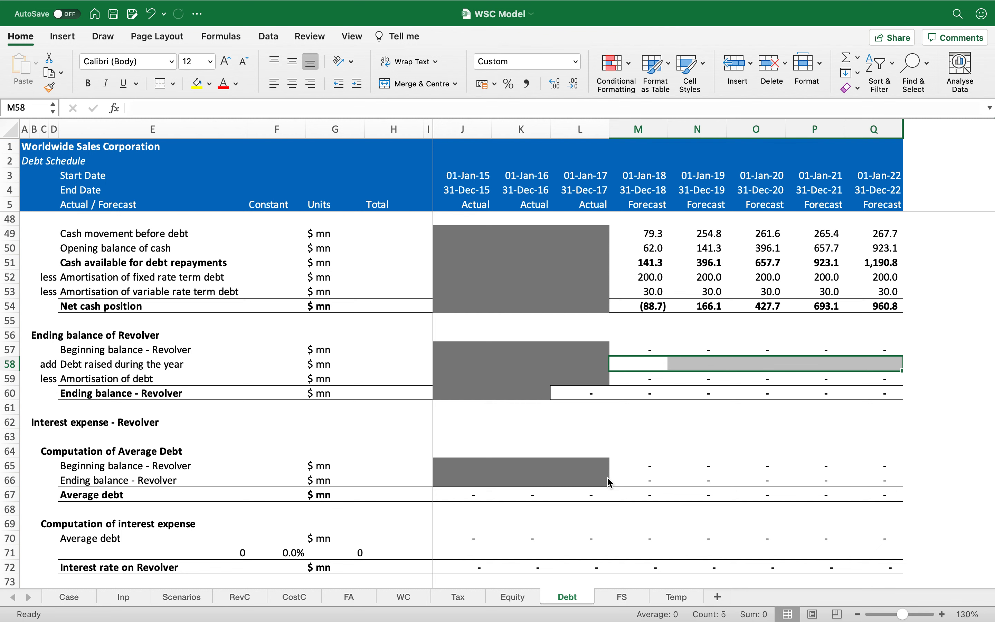
key(Down)
key(shift+Right)
key(shift+Right)
key(shift+Right)
key(shift+Right)
key(Delete)
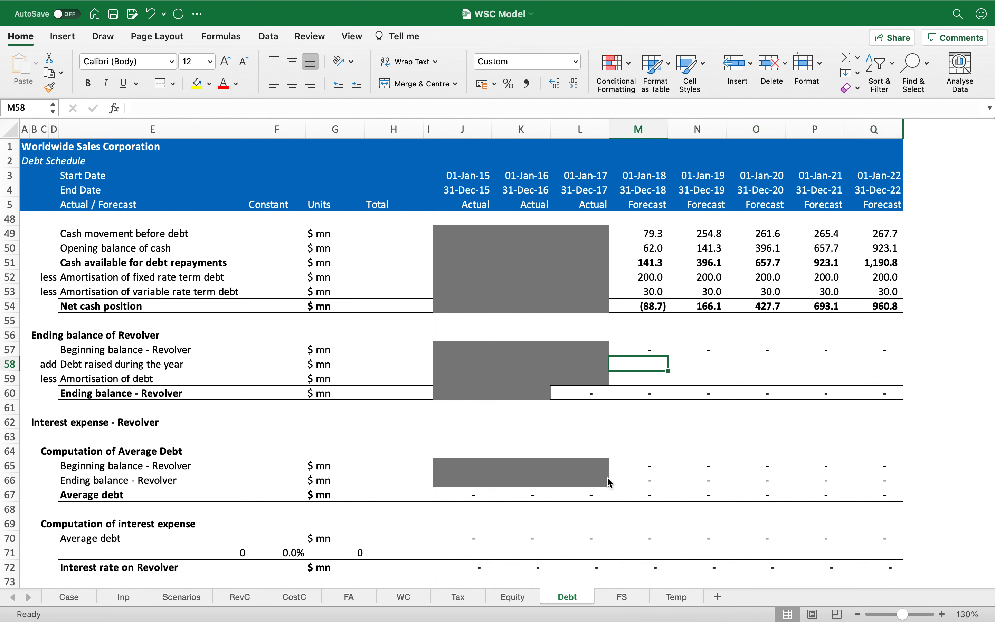
Rename the row label in E58 to "Draw on Revolver".
key(Left)
key(Left)
key(Left)
key(Left)
key(Left)
key(Left)
key(Left)
key(Left)
key(Left)
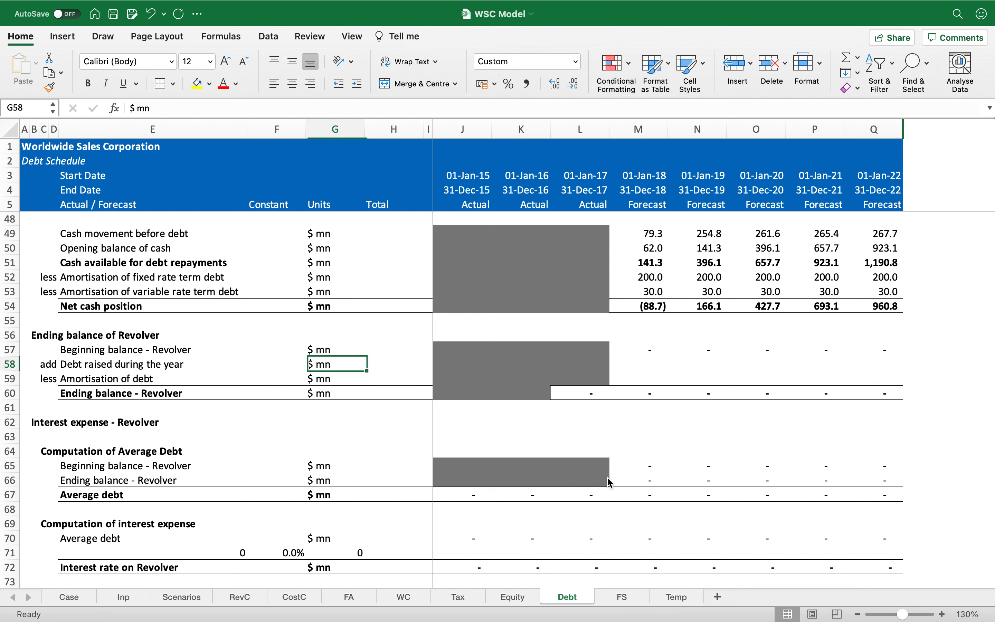
key(Right)
text(Dra)
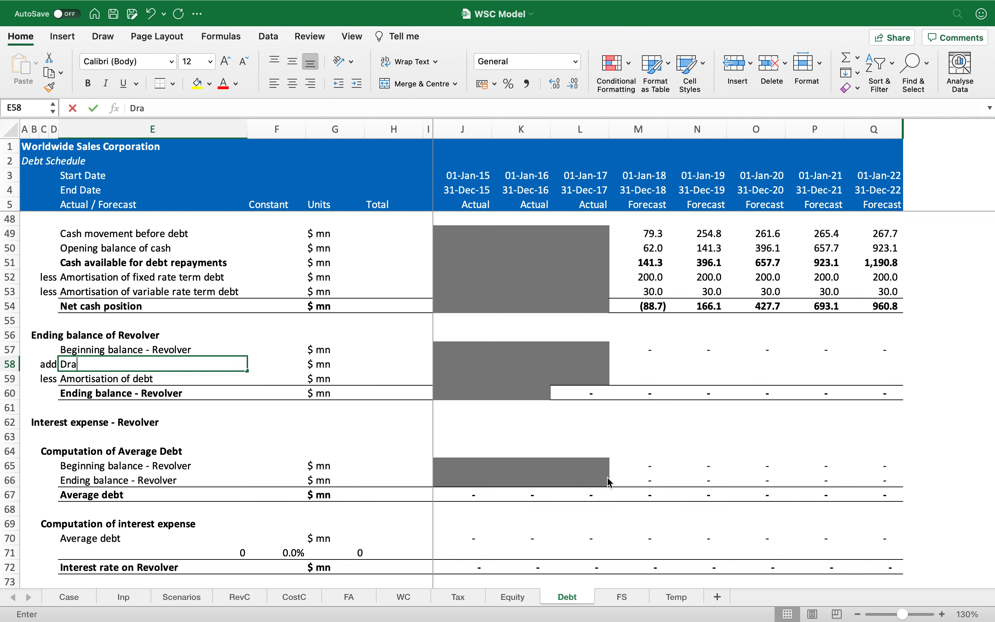
text(w on Revolver)
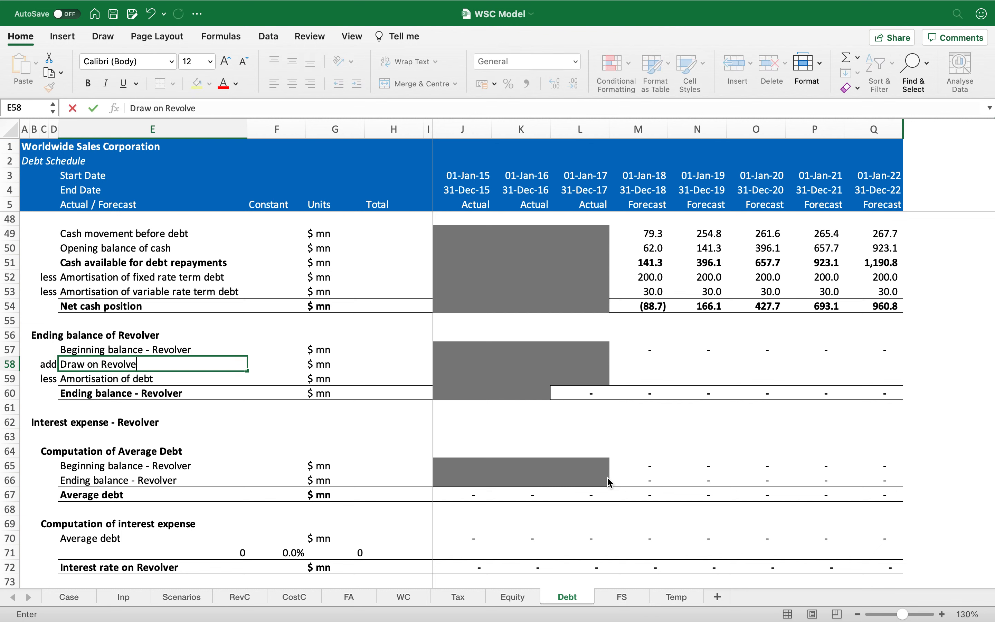
key(ctrl+Return)
Calculate the 2018 draw on the revolver in M58 with =IF(M54<0,-M54,0), based on the net cash position.
key(Right)
key(Right)
key(Right)
key(Right)
key(Right)
key(Right)
key(Right)
key(Right)
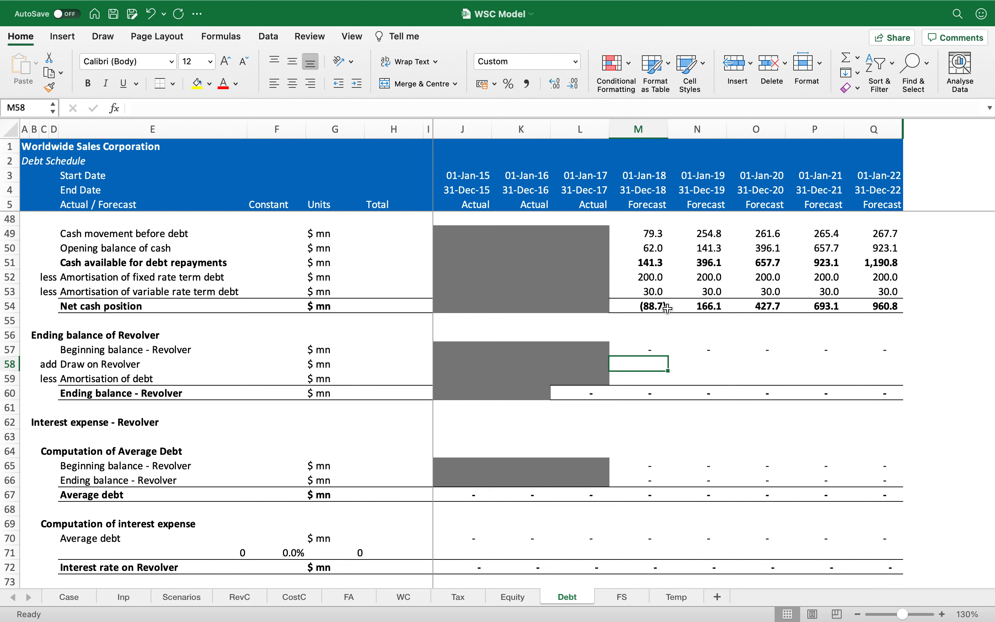
text(=IF()
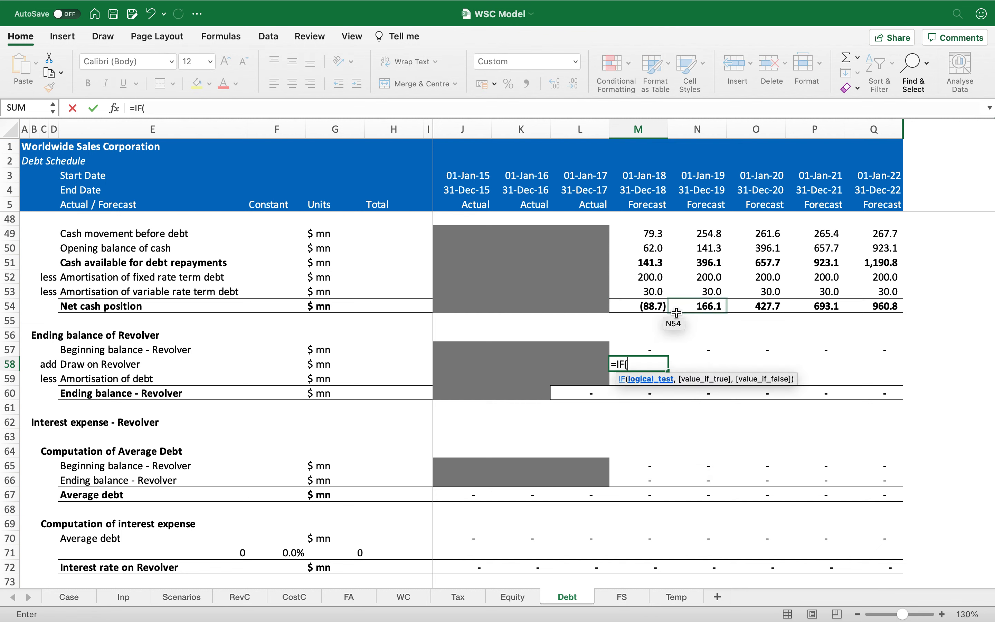
click(651, 307)
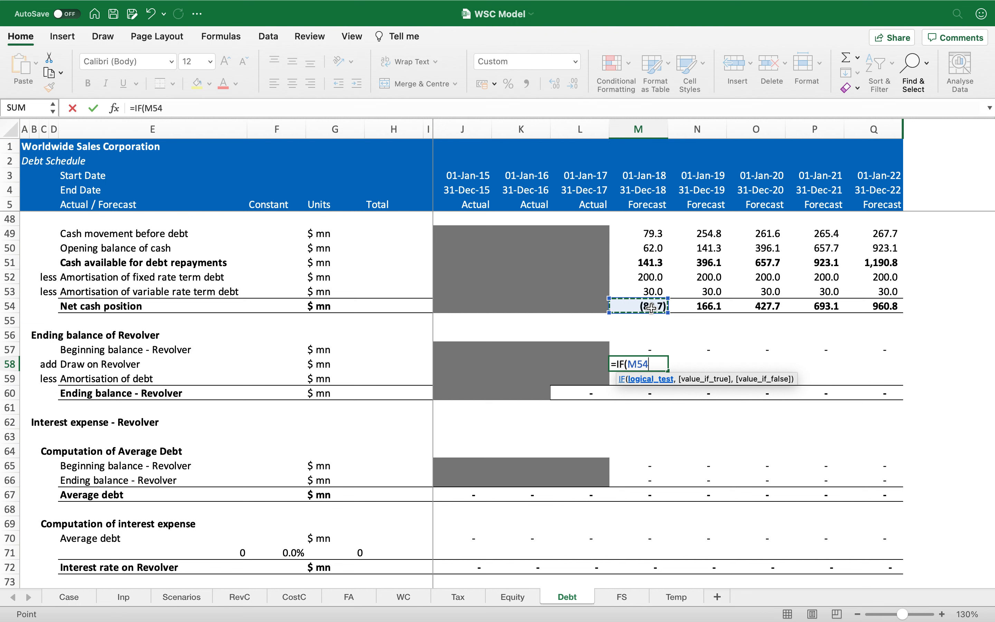
text(<0,)
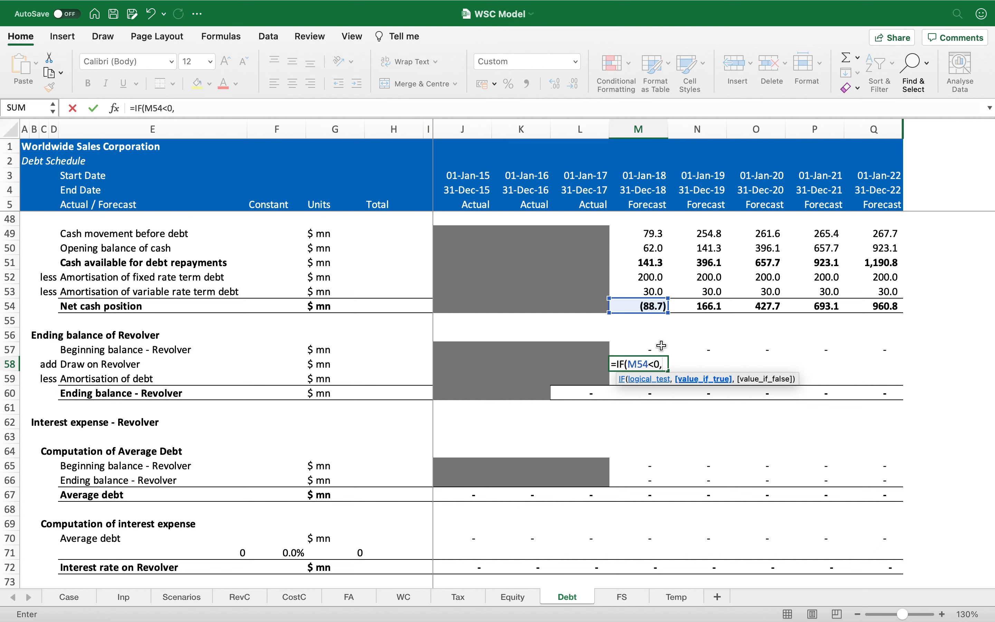
text(-)
click(646, 306)
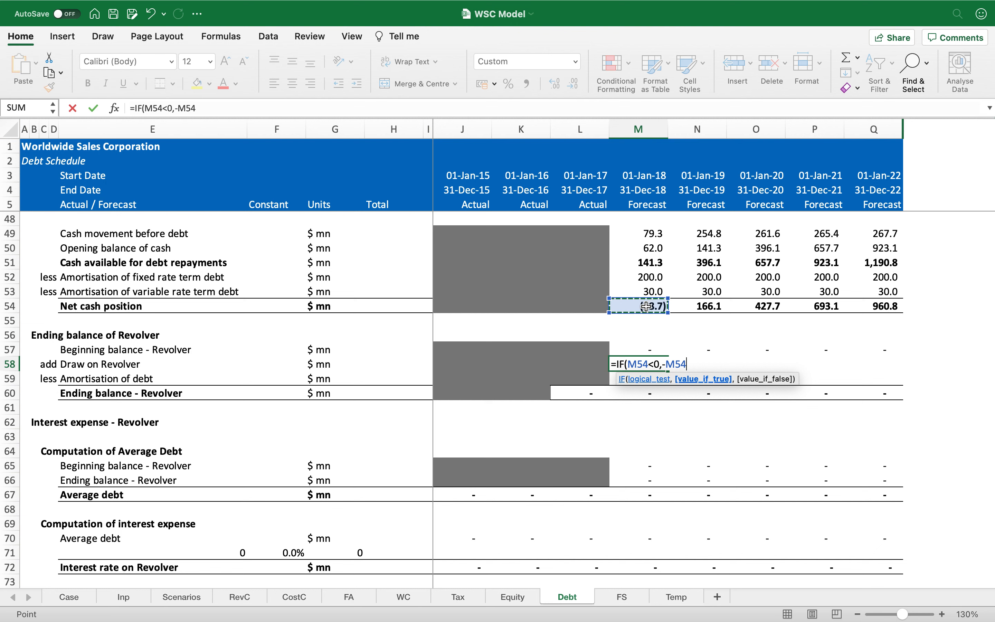
text(,0))
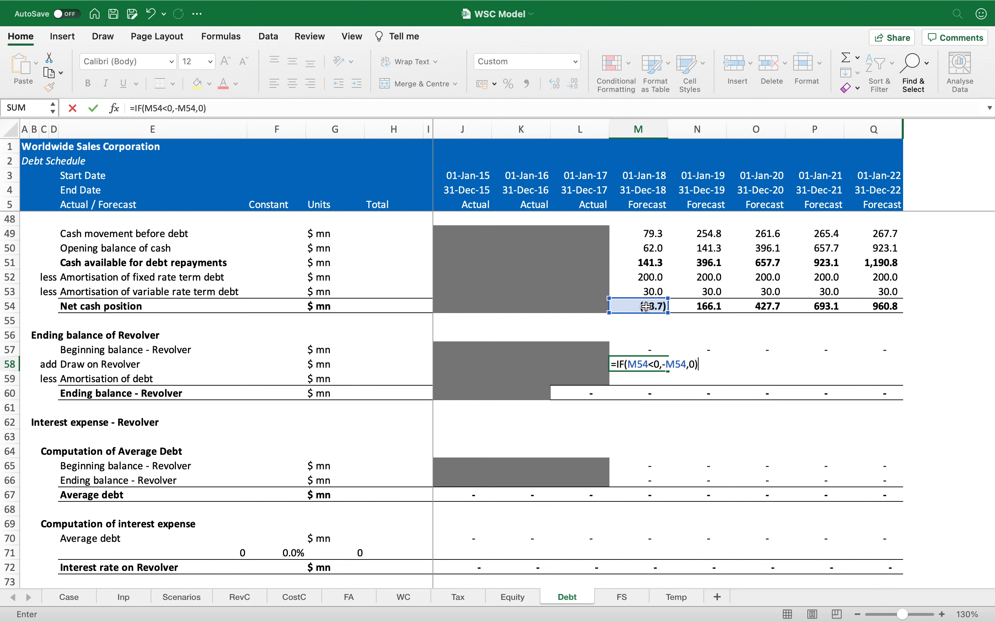
key(Return)
Copy the revolver draw formula from M58 across the remaining forecast years through Q58.
key(Up)
key(super+c)
key(shift+Right)
key(shift+Right)
key(shift+Right)
key(shift+Right)
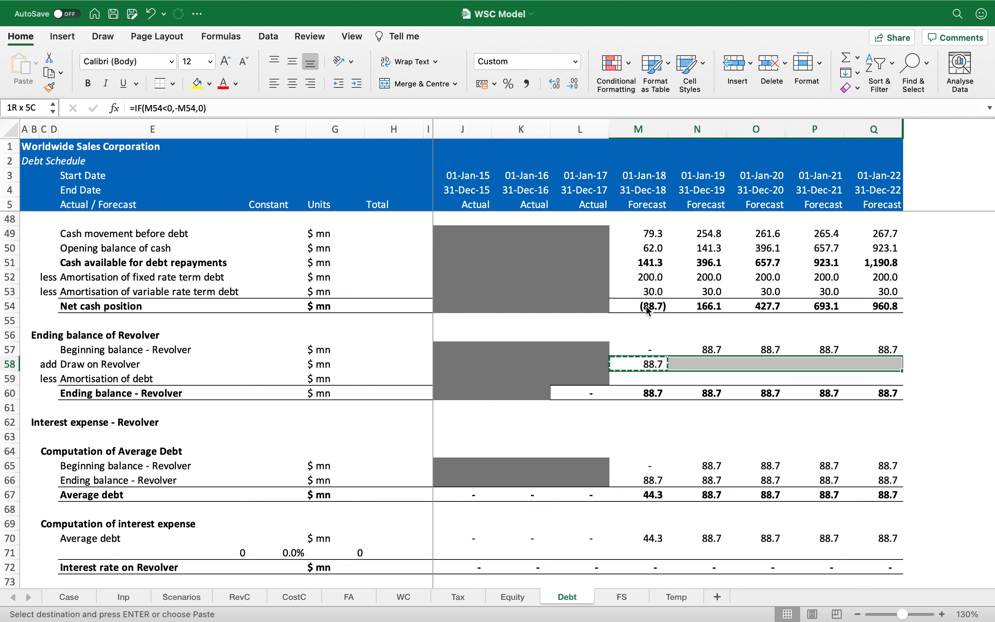
key(Return)
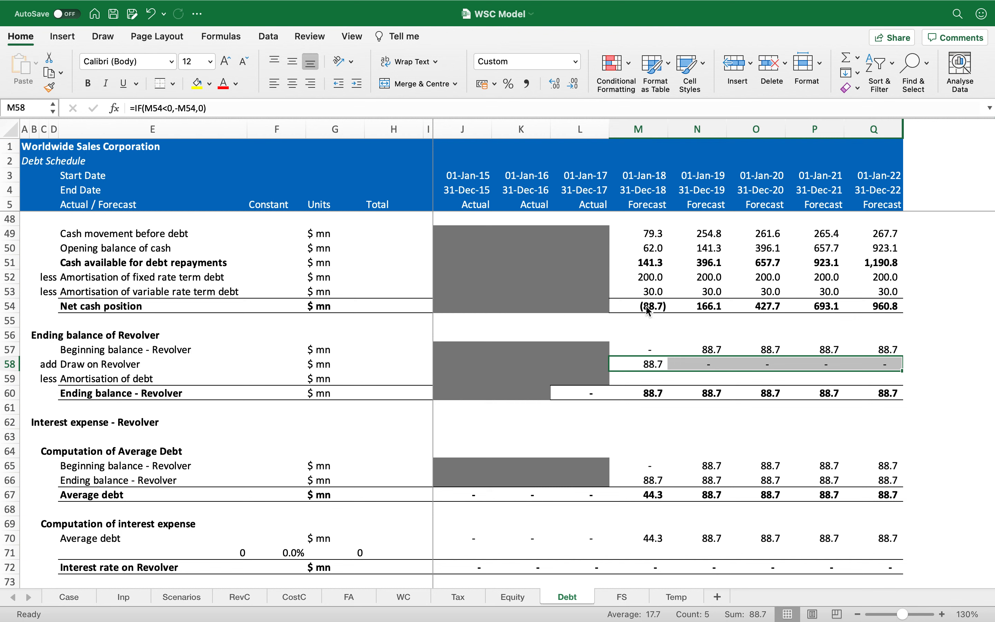
key(Down)
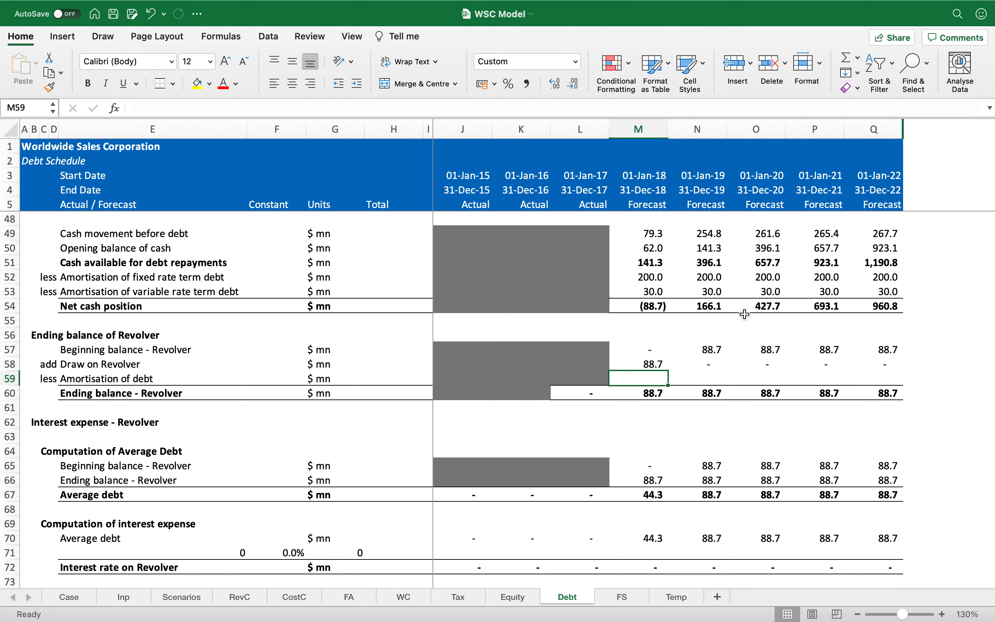
click(702, 305)
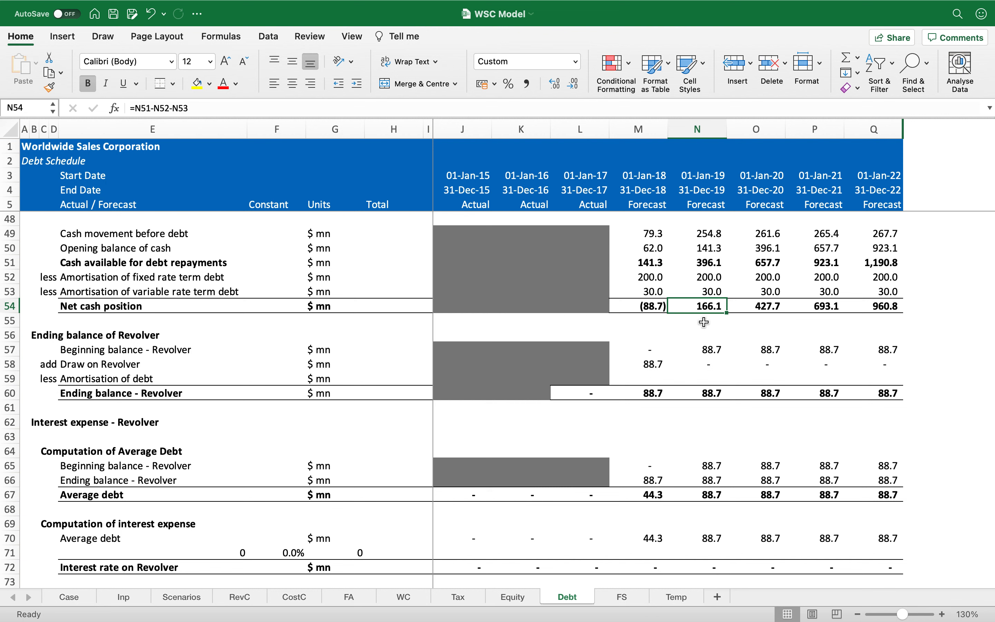
click(151, 378)
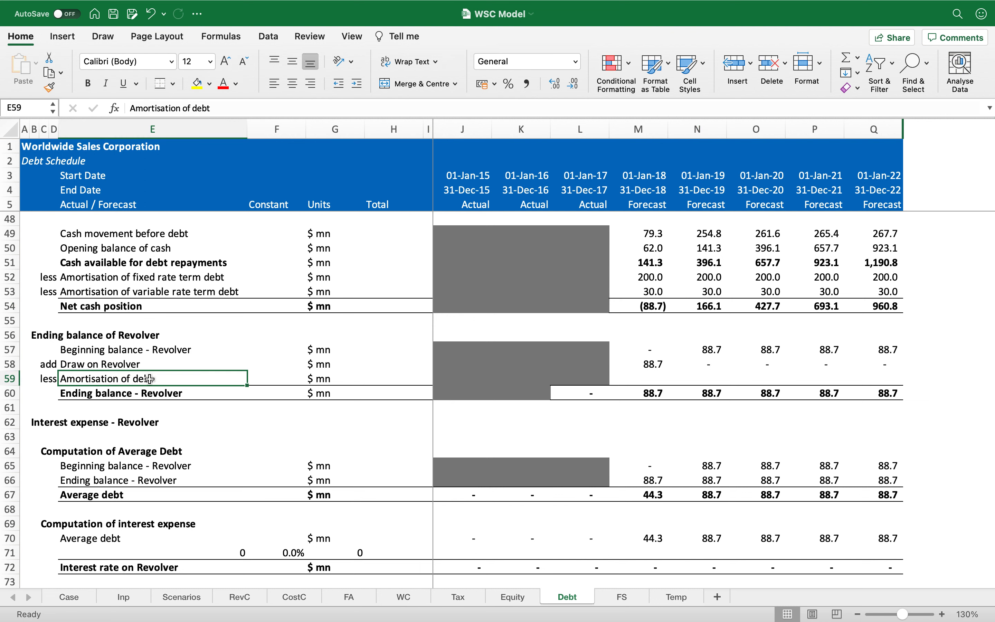
click(654, 372)
text(=IF()
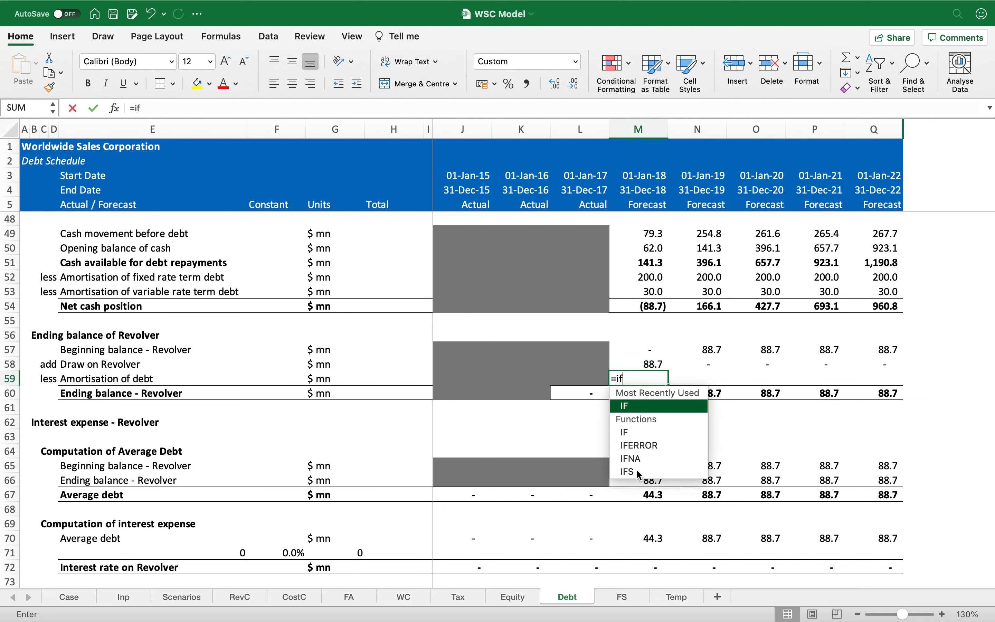
click(633, 307)
text(>0)
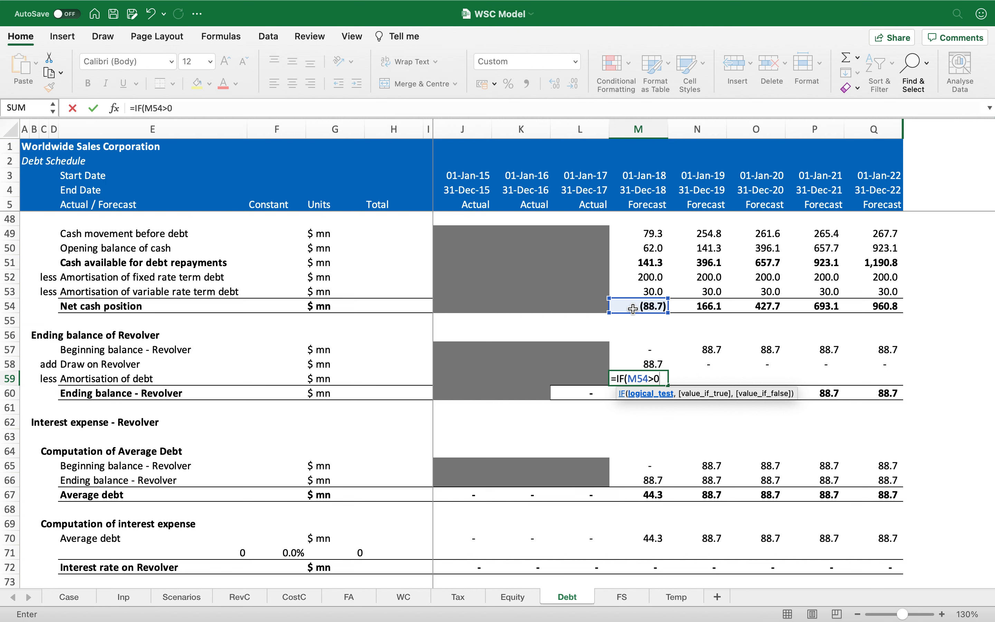
text(,)
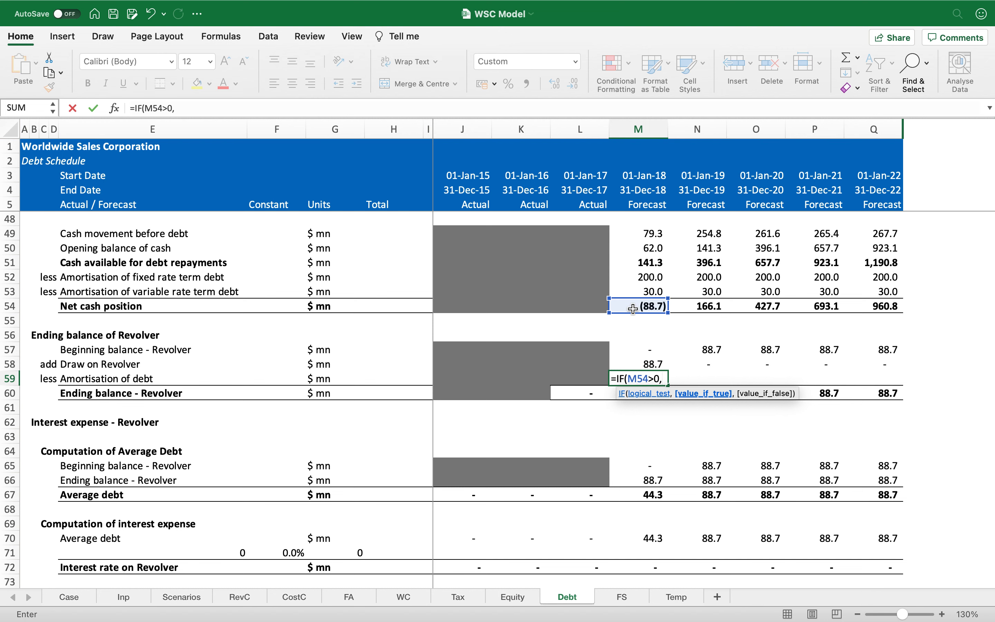
key(Escape)
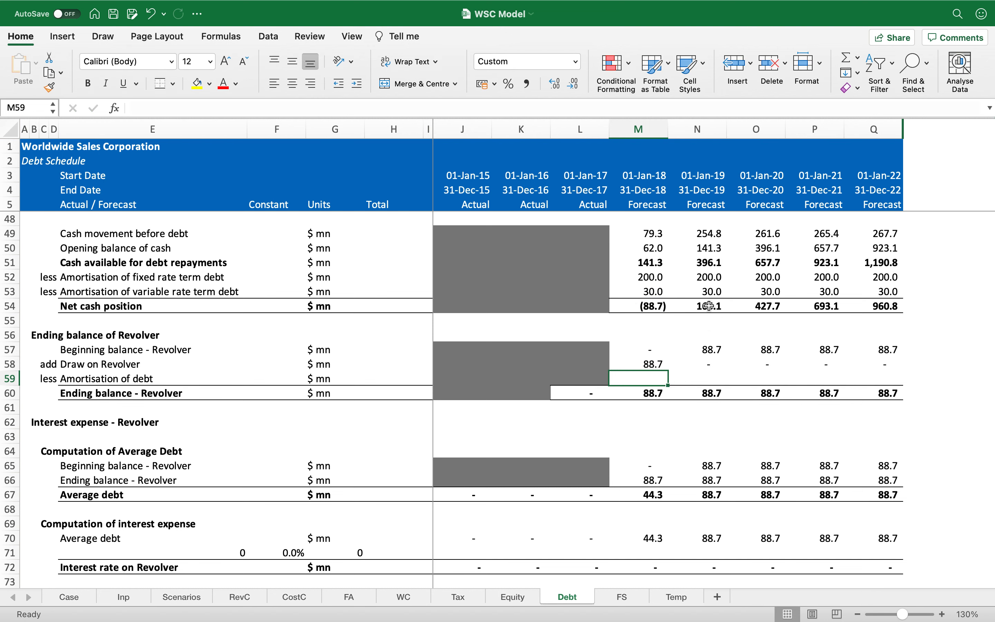
Start a small worked example below the revolver block by labelling E76 "Cash Postion".
scroll(676, 402, down, 3)
scroll(677, 401, down, 10)
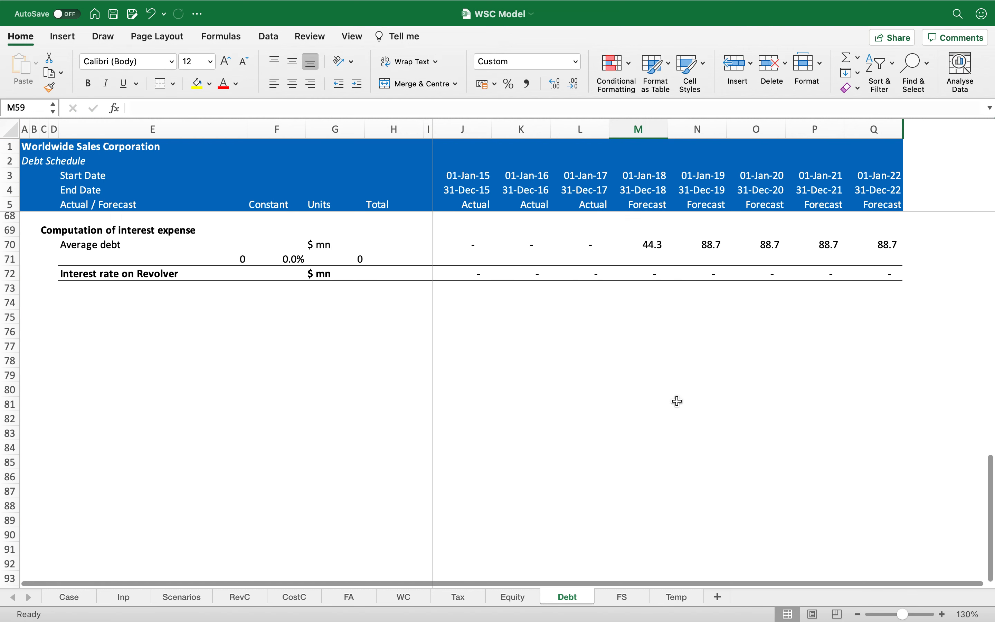
click(326, 258)
click(197, 254)
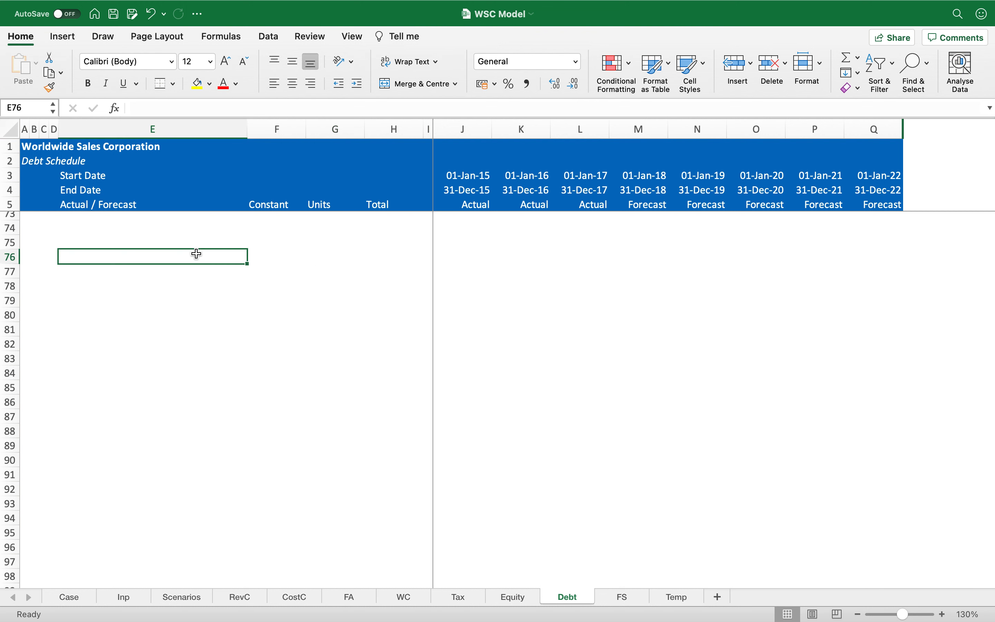
text(Cash )
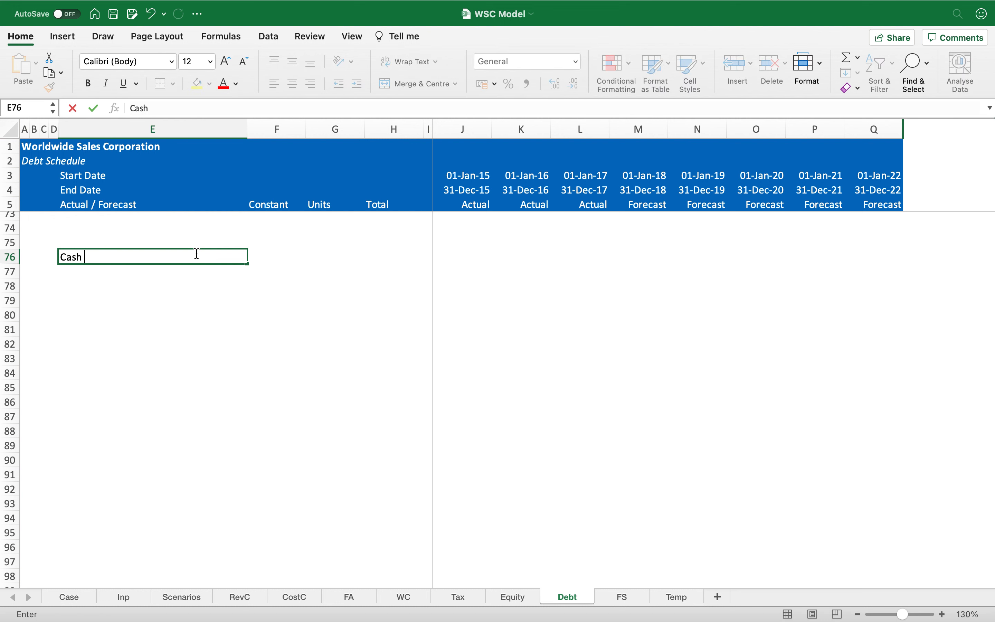
text(Postion)
Enter example cash positions of 50, 60 and 70 in M76, N76 and O76.
key(Right)
key(Right)
key(Right)
key(Right)
key(Right)
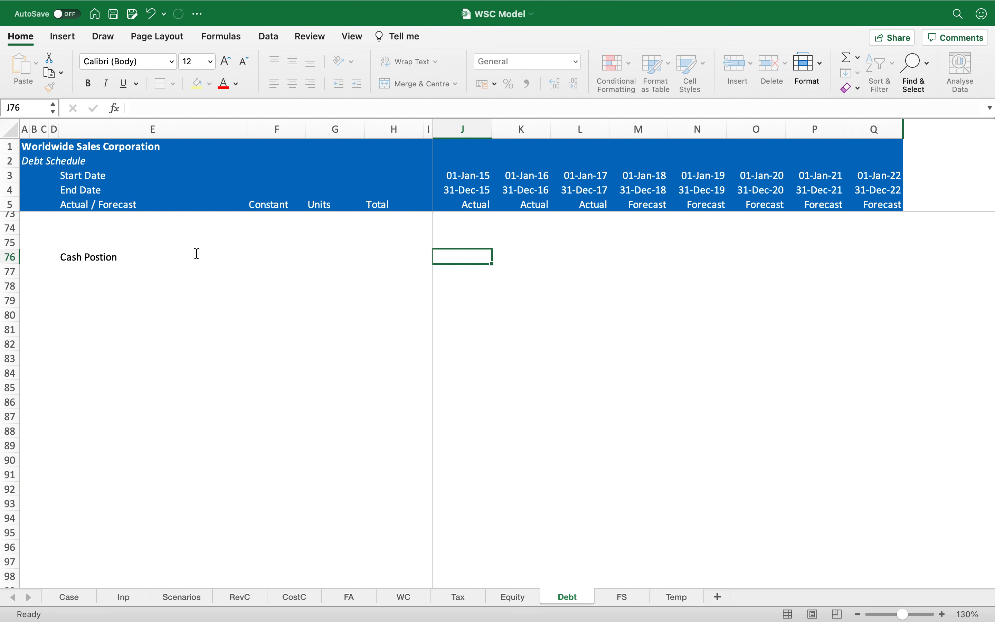
key(Right)
key(Right)
key(Right)
text(50)
key(Right)
text(60)
key(Right)
text(70)
key(Right)
Label E77 "Os Balance on revolver" beneath the example's cash row.
key(Left)
key(Left)
key(Left)
key(Left)
key(Down)
key(Down)
key(Left)
key(Left)
key(Up)
key(Left)
key(Left)
key(Left)
key(Left)
key(Left)
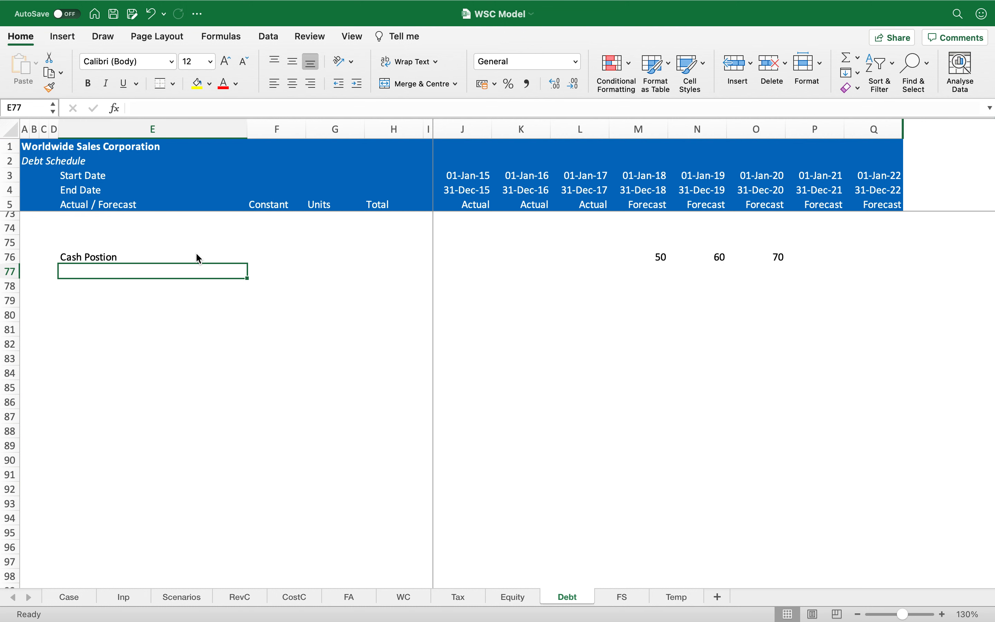
text(Os Balance on revo)
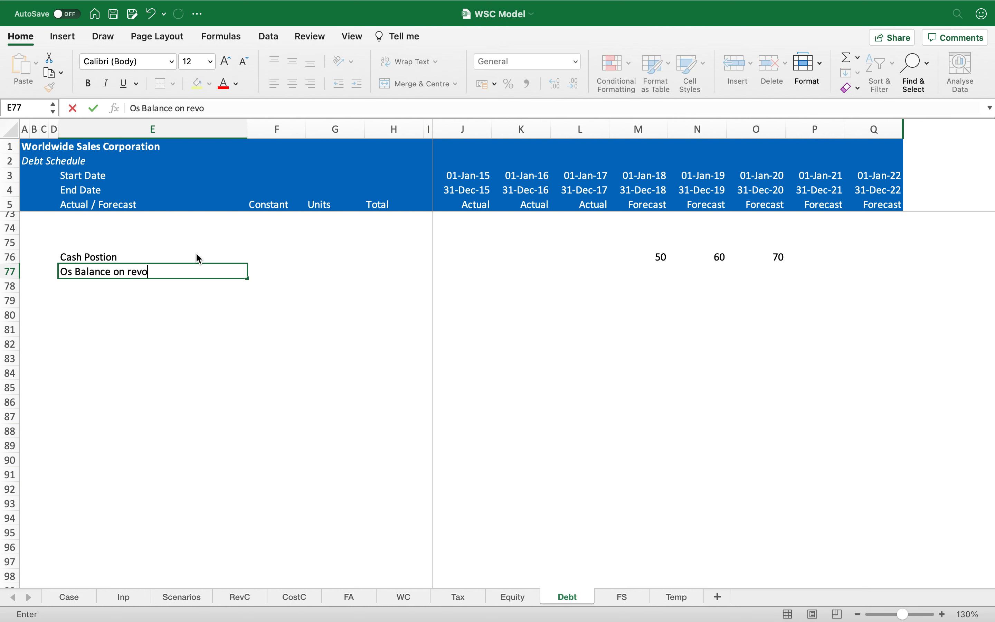
text(lver)
key(Return)
Enter example outstanding revolver balances of 60, 30 and 15 in M77, N77 and O77.
key(Up)
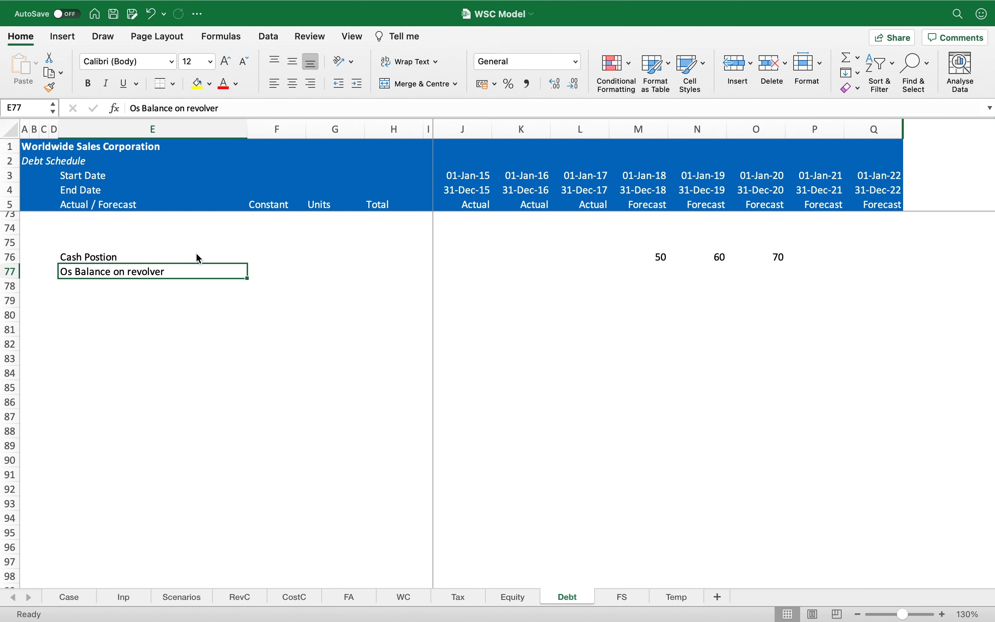
key(Right)
key(Right)
key(Right)
key(Right)
key(Right)
key(Right)
key(Right)
key(Right)
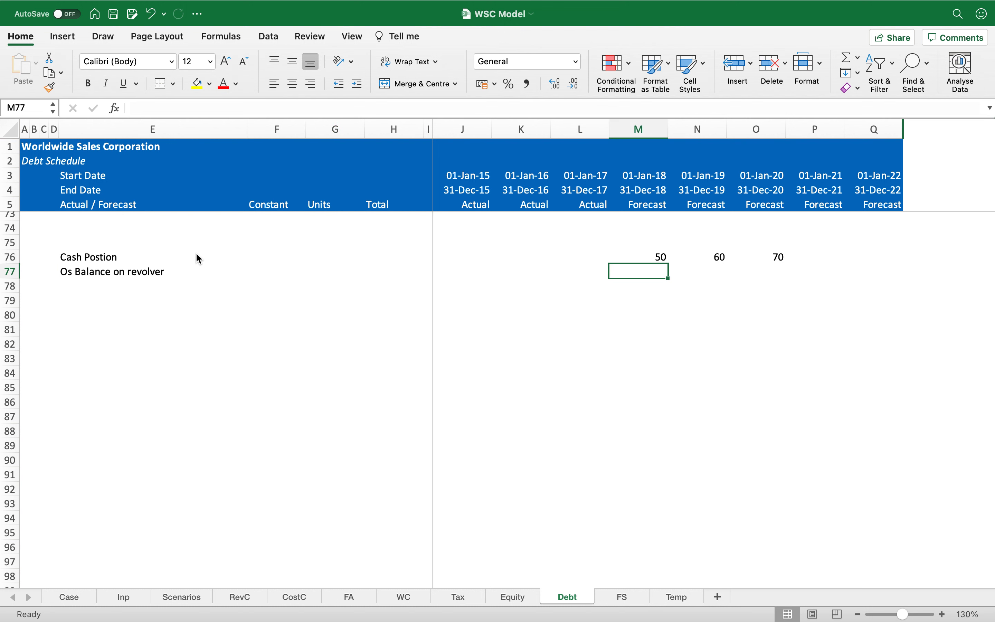
text(60)
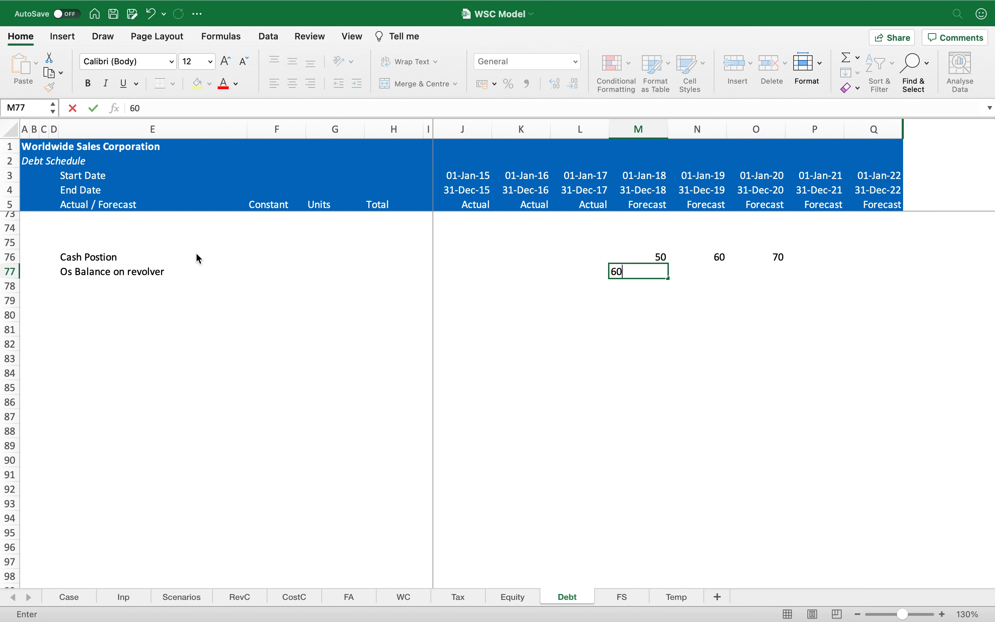
key(Right)
text(30)
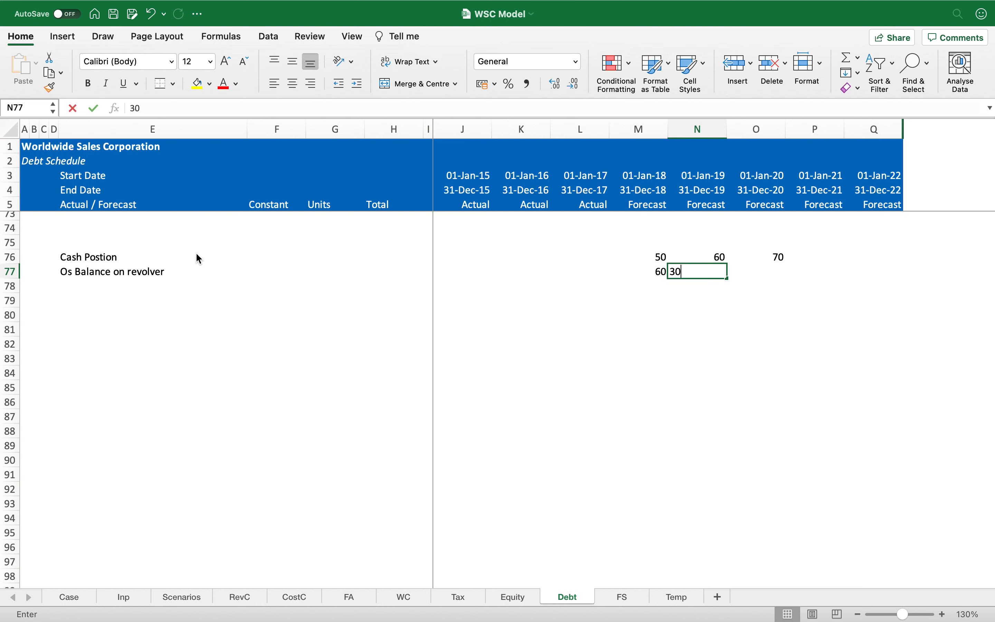
key(Return)
key(Up)
key(Right)
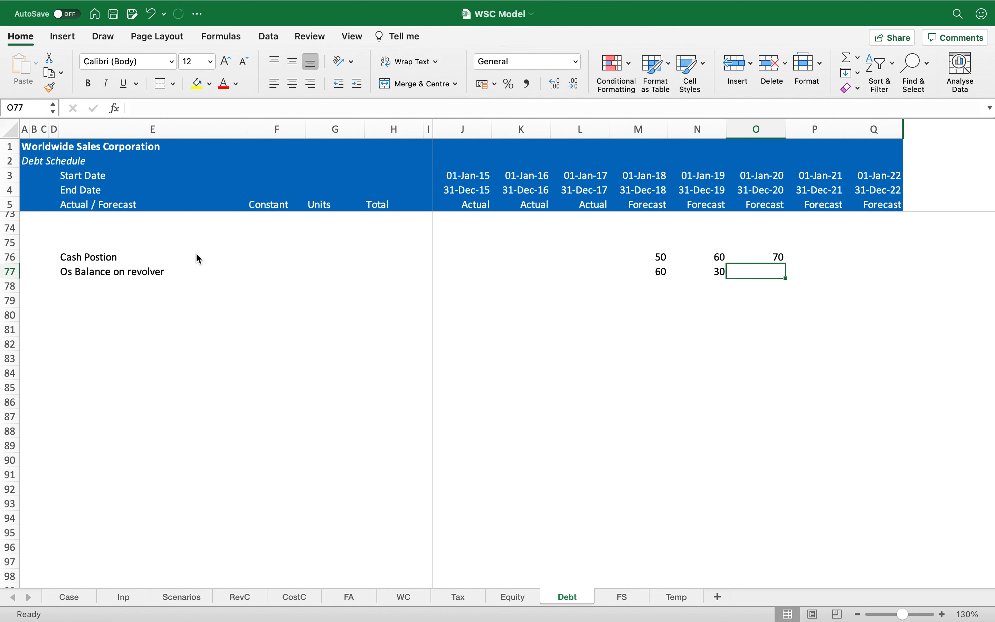
text(15)
key(Return)
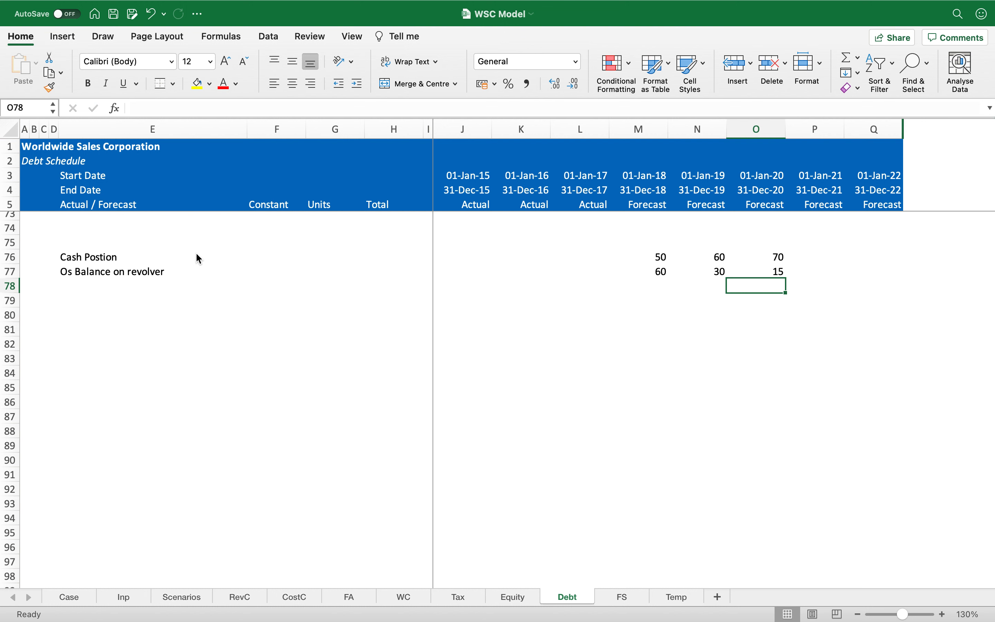
key(Left)
key(Left)
key(Left)
key(Left)
key(Left)
key(Left)
key(Left)
key(Left)
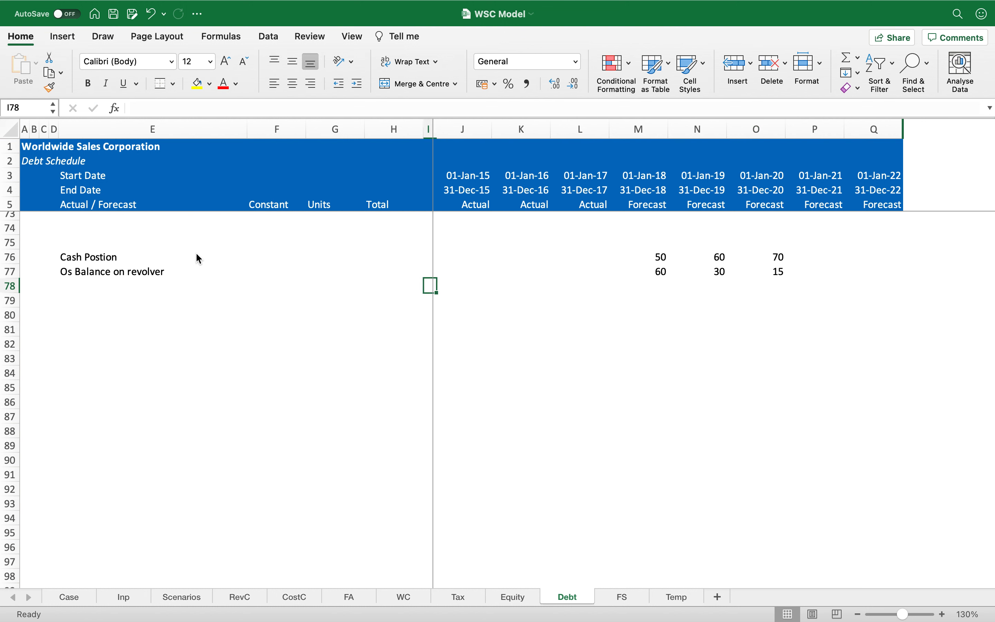
key(Right)
key(Right)
key(Right)
key(Right)
key(Right)
key(Right)
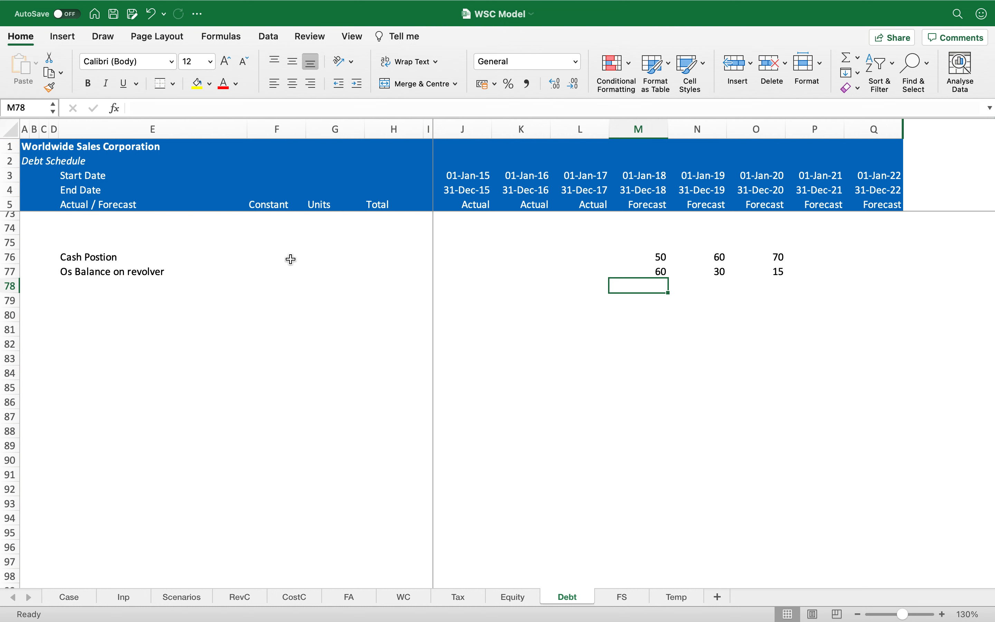
click(629, 273)
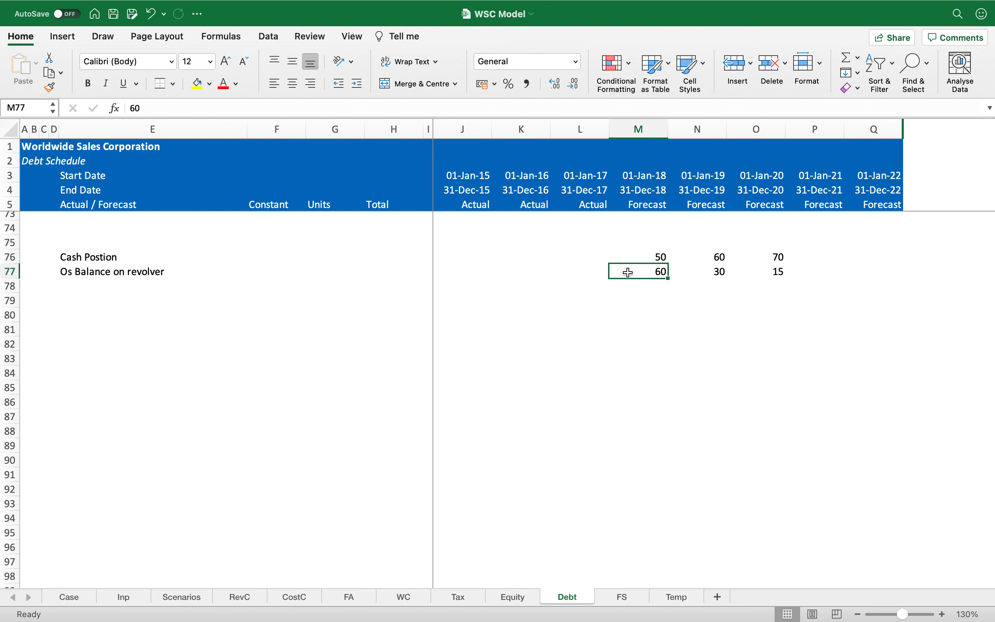
click(645, 257)
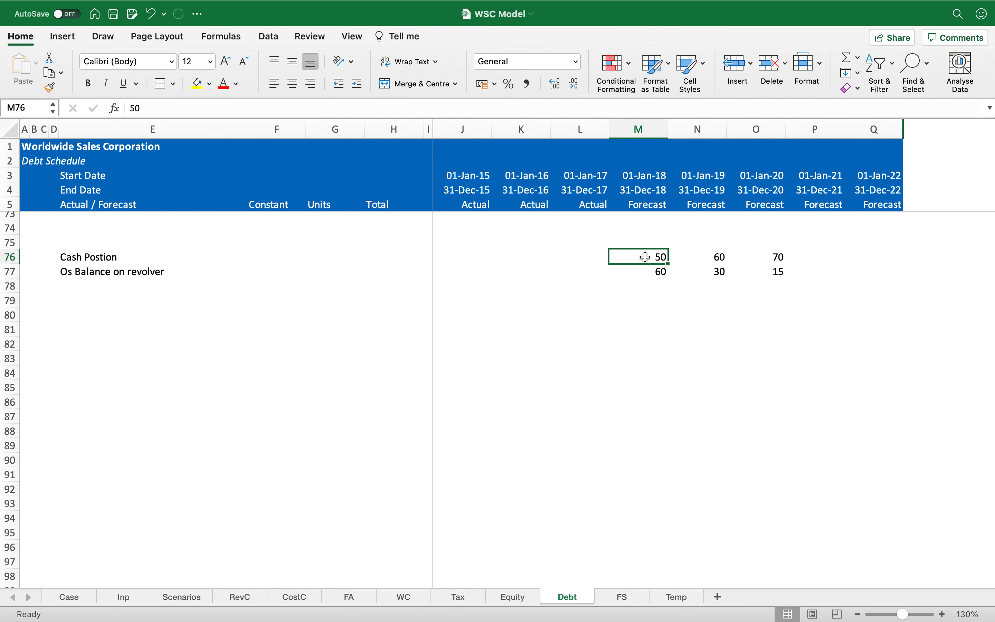
Add a bold "Repay" label in L78 under the example balances.
click(651, 287)
key(Left)
text(Repay)
key(Return)
key(Up)
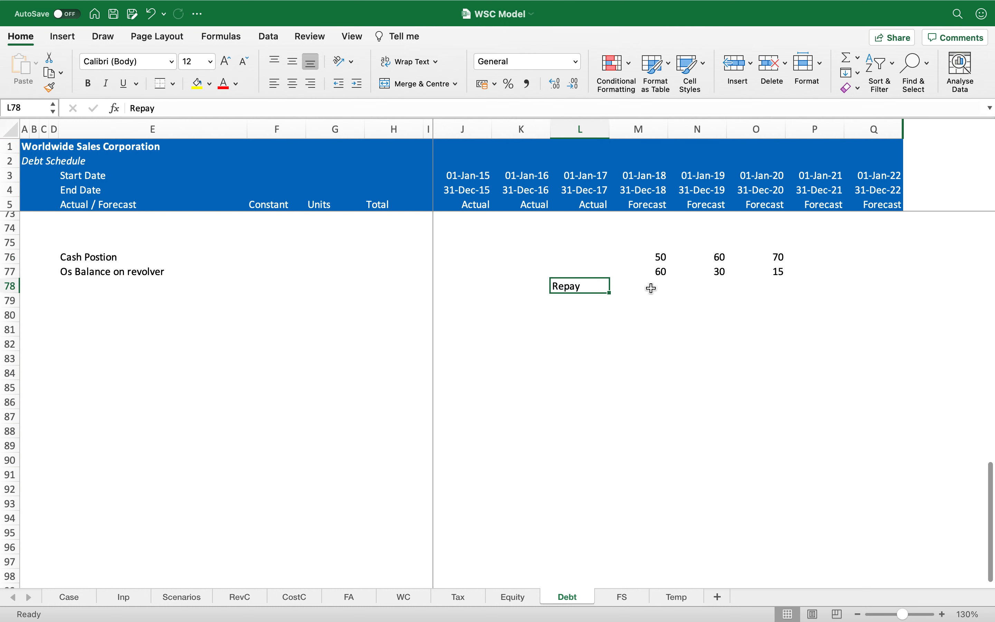
key(super+b)
Enter a repayment of 50 in M78 and italicise the repayment cells M78:O78.
key(Right)
text(50)
key(Right)
key(Left)
key(shift+Right)
key(shift+Right)
key(super+i)
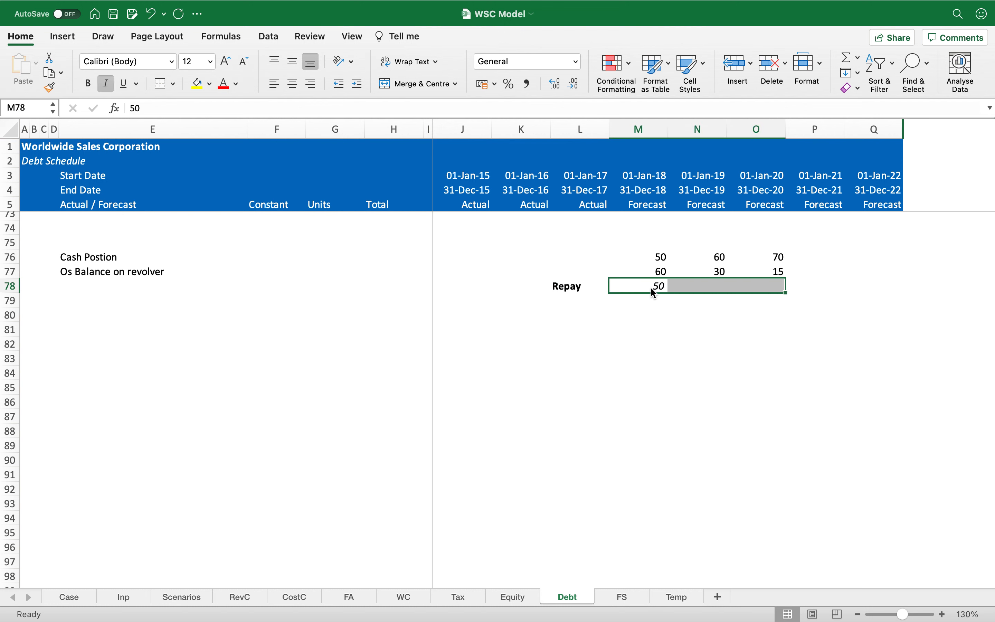
Italicise the "Repay" label in L78.
key(Left)
key(Left)
key(Right)
key(super+i)
Enter a repayment of 30 for the second example year in N78.
key(Right)
key(Right)
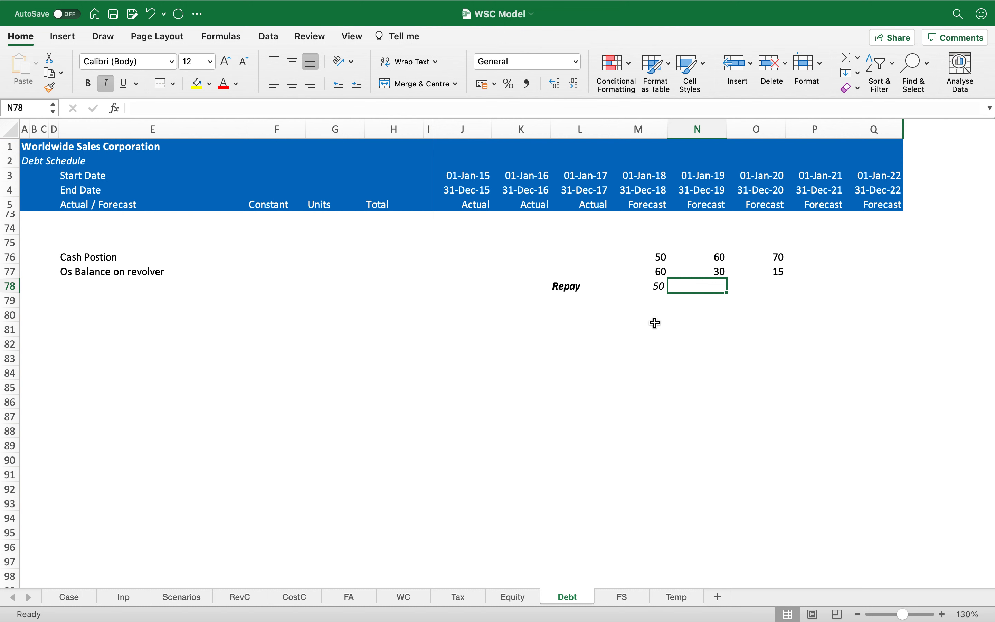
text(30)
key(ctrl+Return)
key(Right)
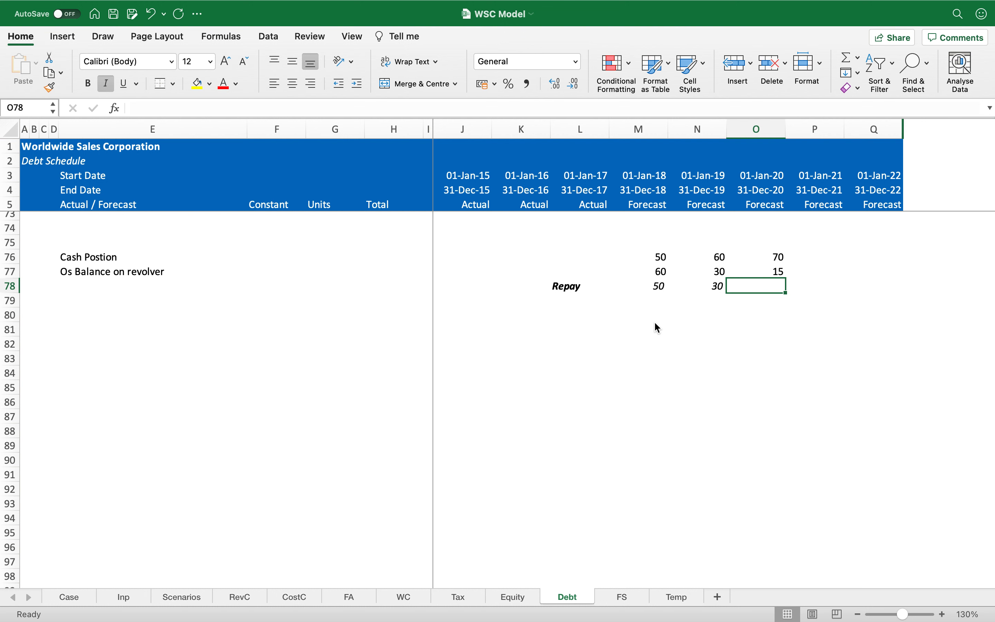
Enter a repayment of 15 for the third example year in O78 and review the repayments in M78:O78.
text(15)
key(Return)
key(Left)
key(Left)
key(Up)
key(shift+Right)
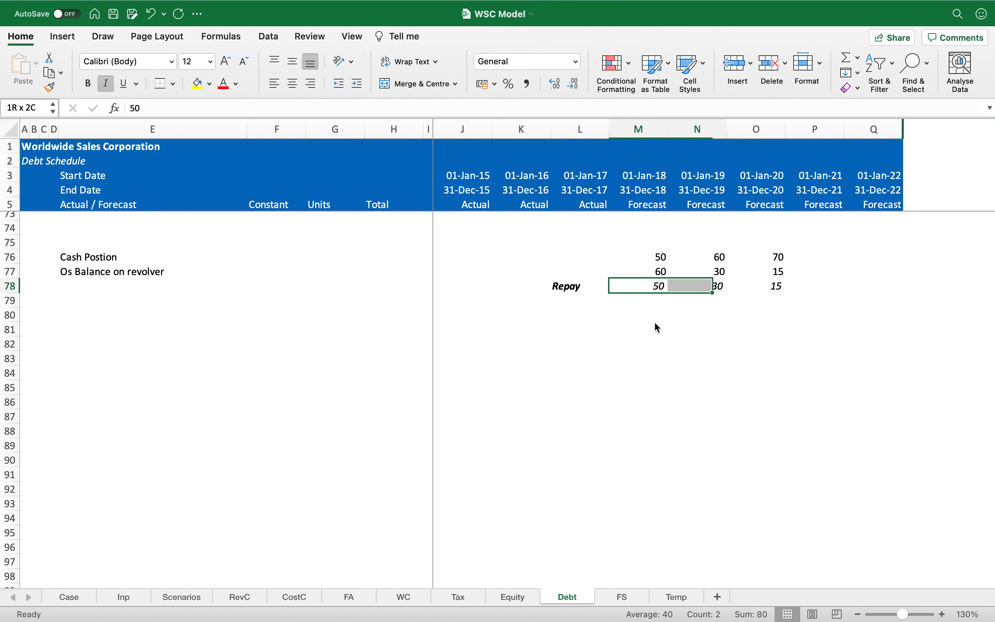
key(shift+Right)
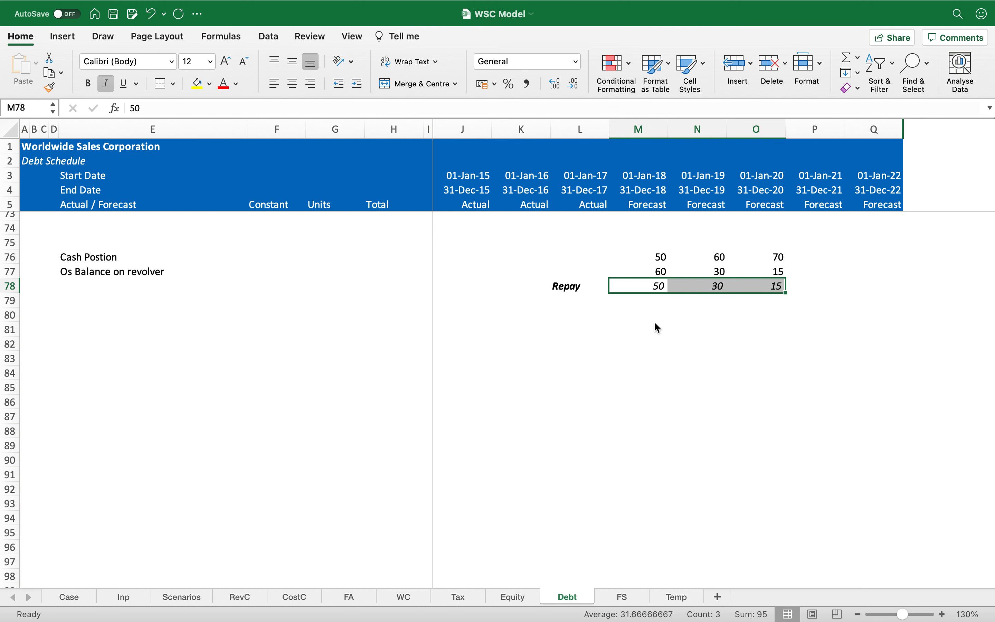
Clear the worked cash-versus-balance example from rows 76 to 78.
key(Up)
key(Up)
key(shift+Right)
key(shift+Right)
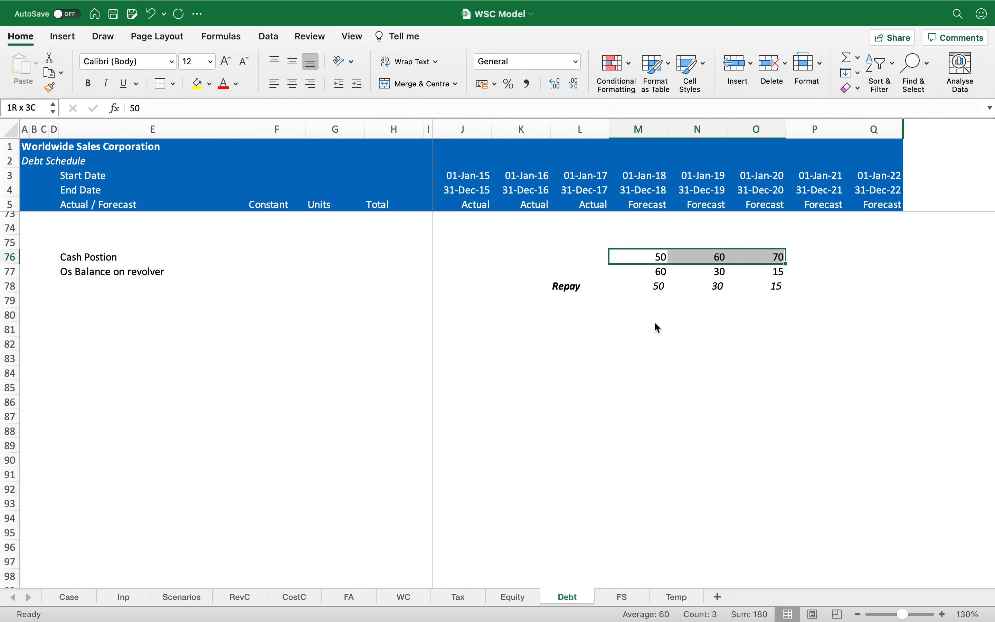
key(shift+Down)
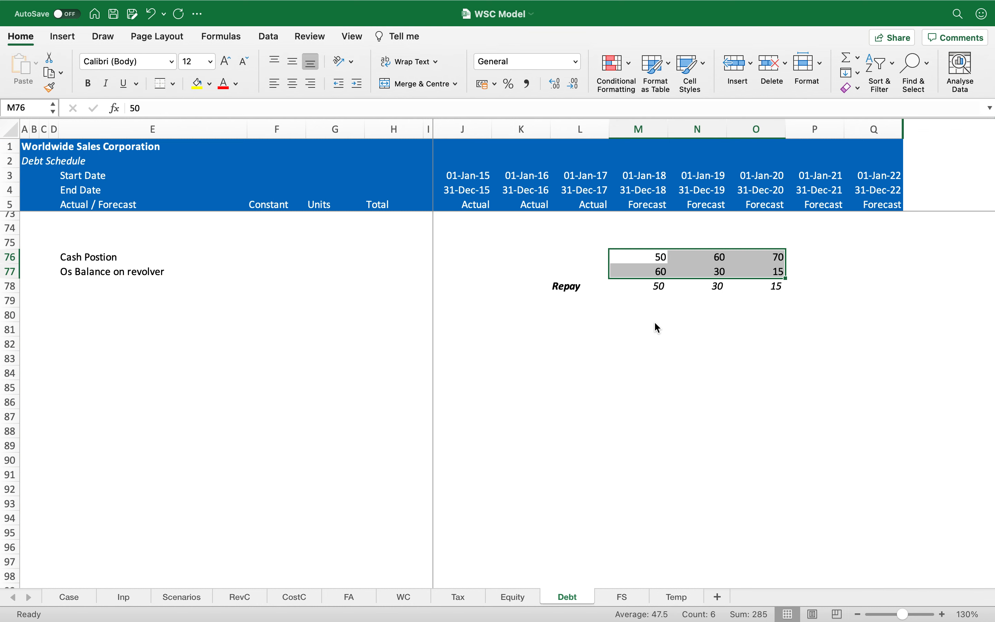
key(shift+space)
key(shift+Down)
key(Delete)
scroll(629, 311, up, 10)
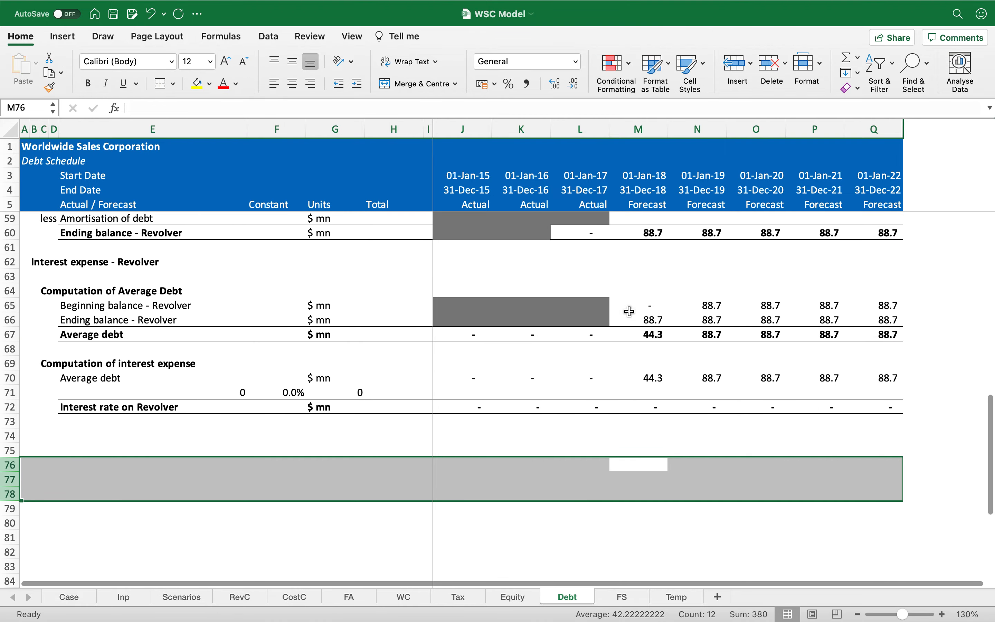
Enter =IF(M54>0,MIN(M54,M57),0) in M59 as the revolver's amortisation for the first forecast year.
scroll(629, 311, up, 2)
click(641, 304)
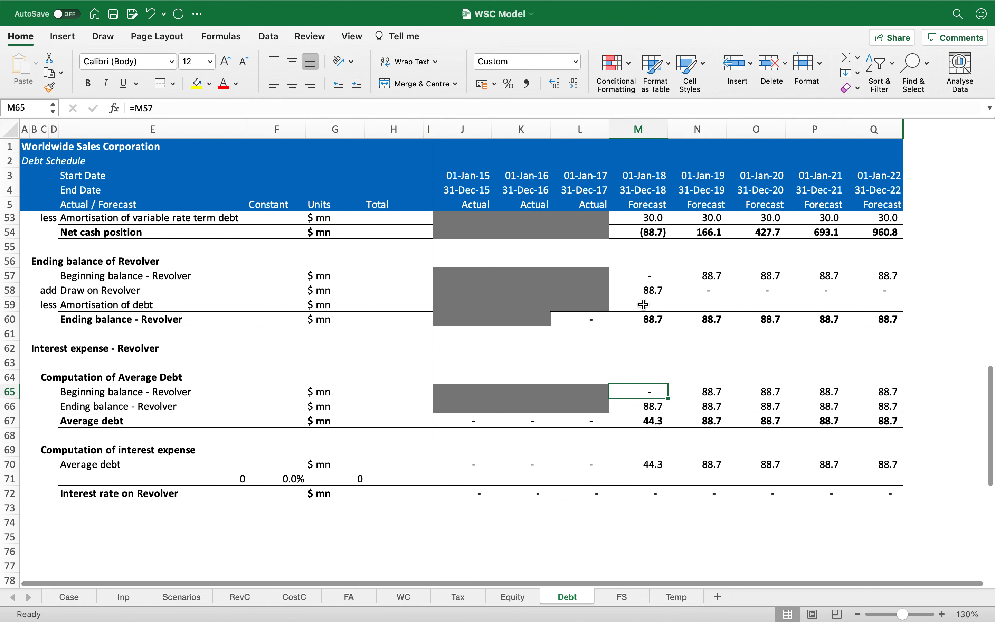
click(643, 304)
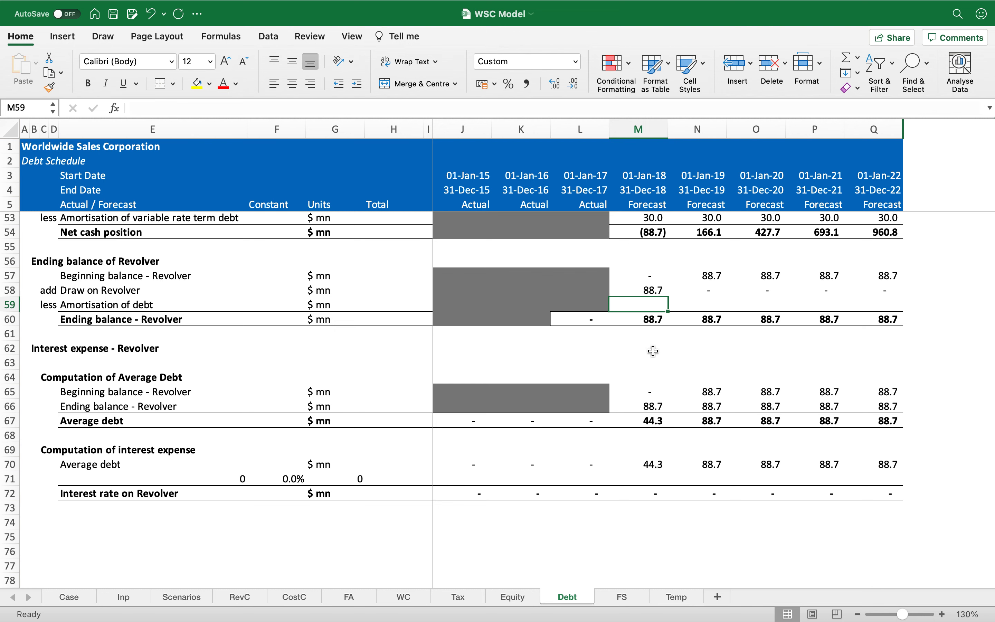
scroll(652, 350, up, 2)
scroll(653, 351, down, 2)
text(=IF()
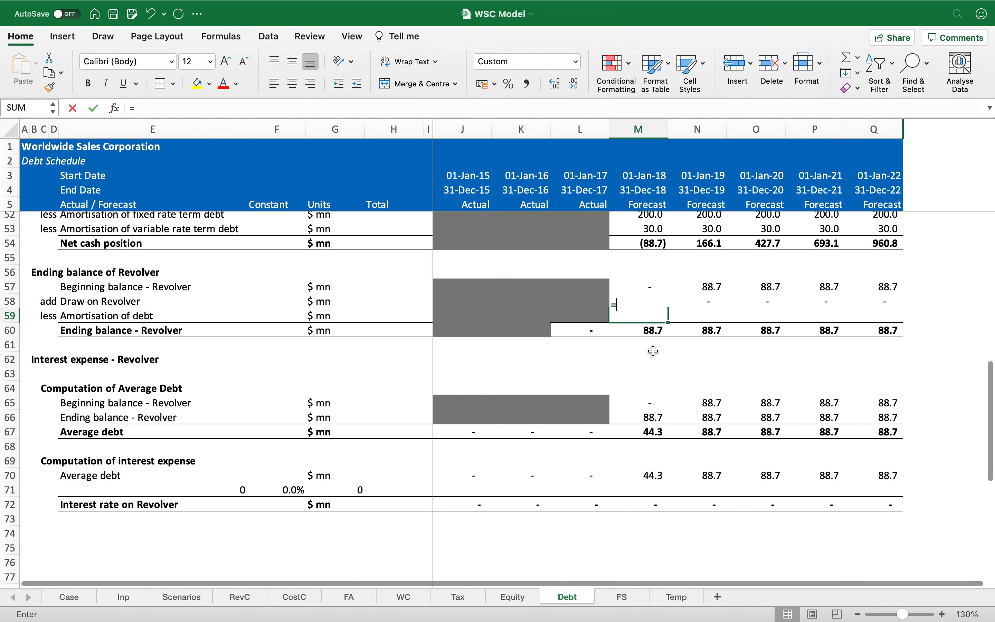
click(657, 243)
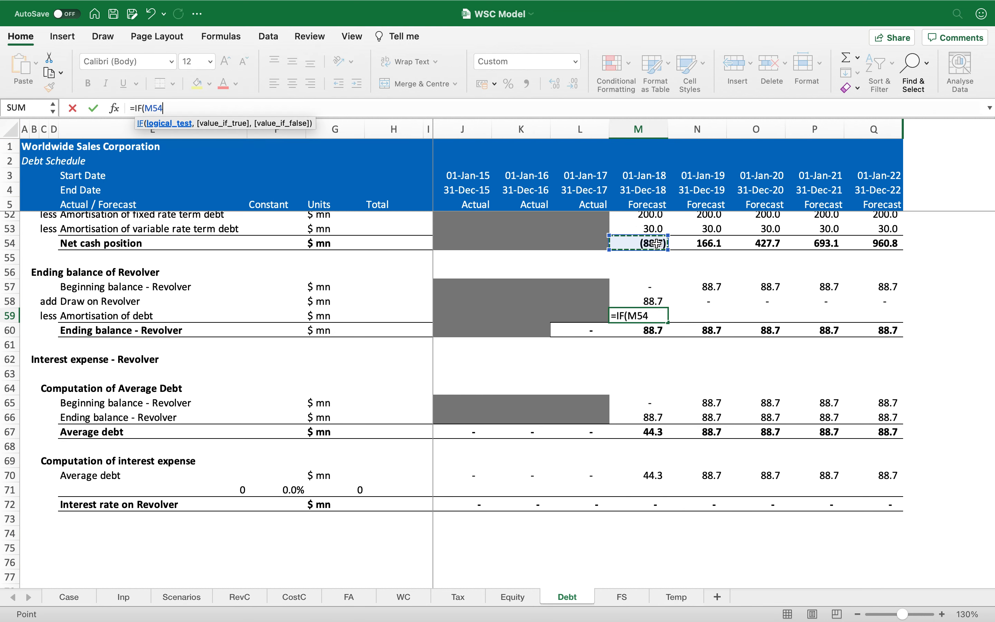
text(>0,)
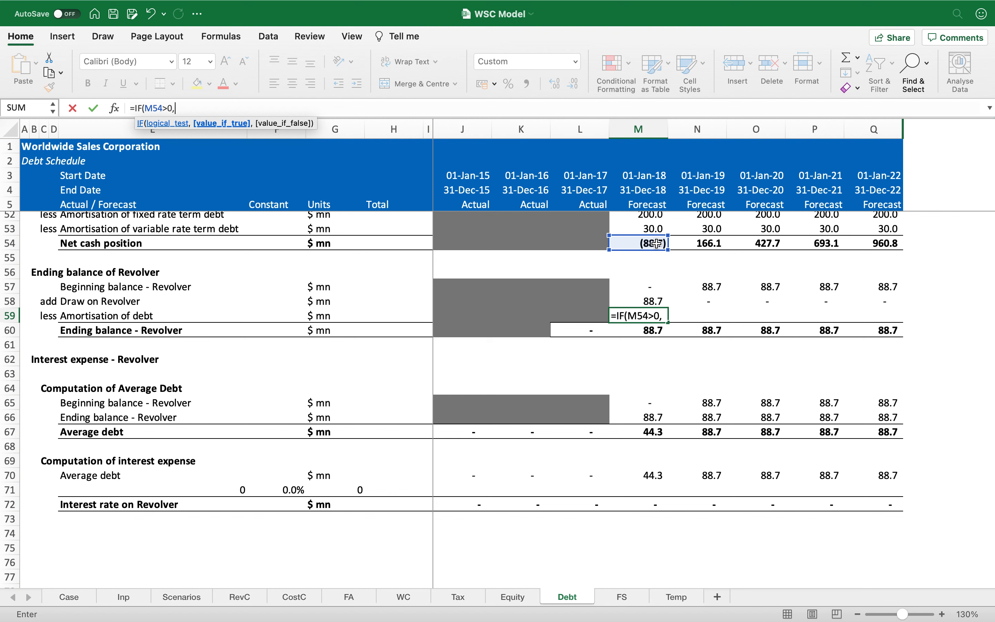
text(-min()
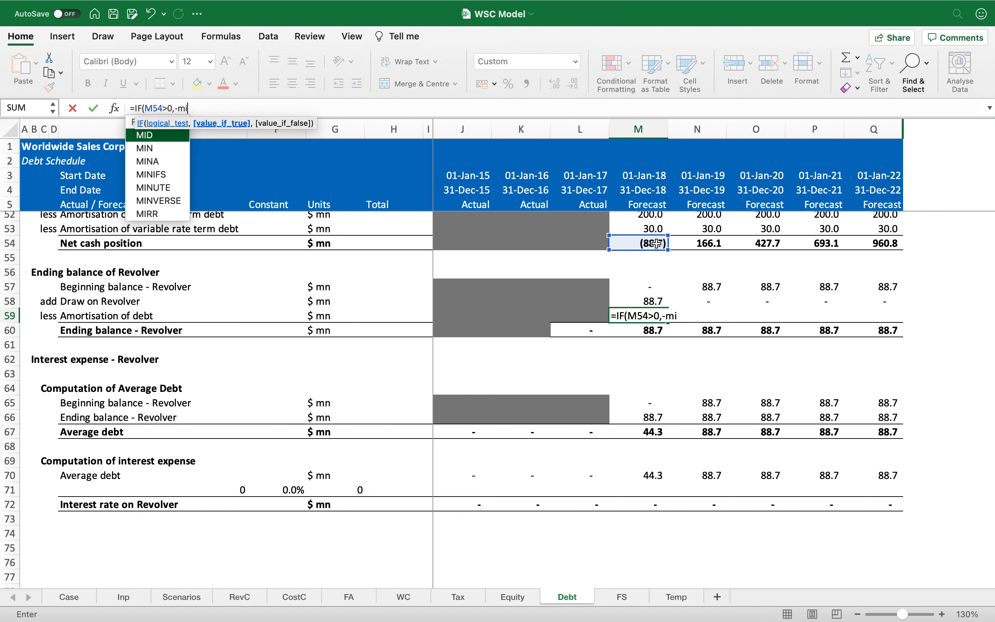
key(BackSpace)
key(BackSpace)
key(BackSpace)
key(BackSpace)
key(BackSpace)
text(min()
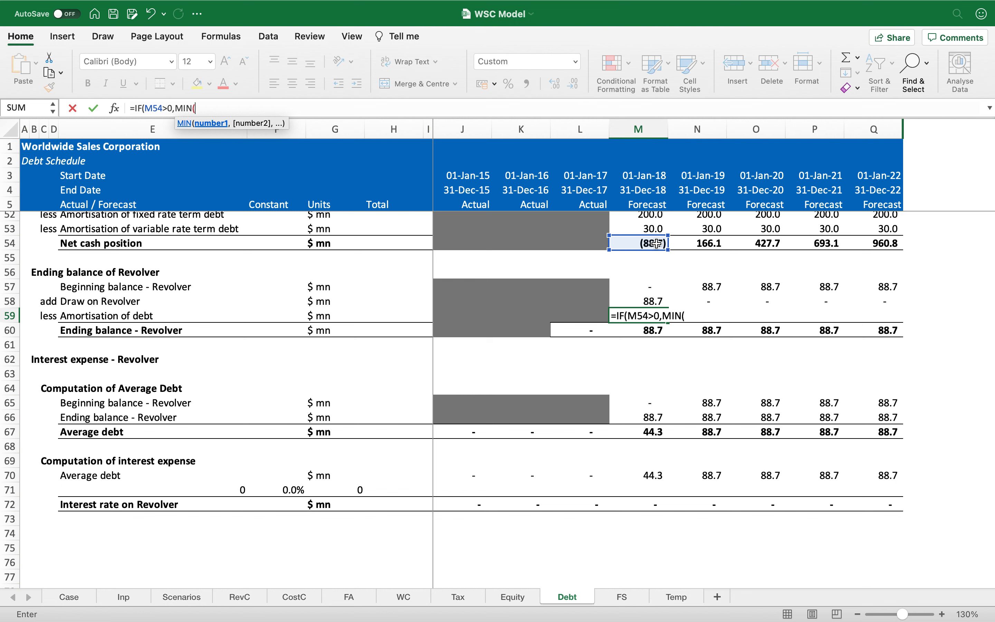
click(657, 243)
text(,)
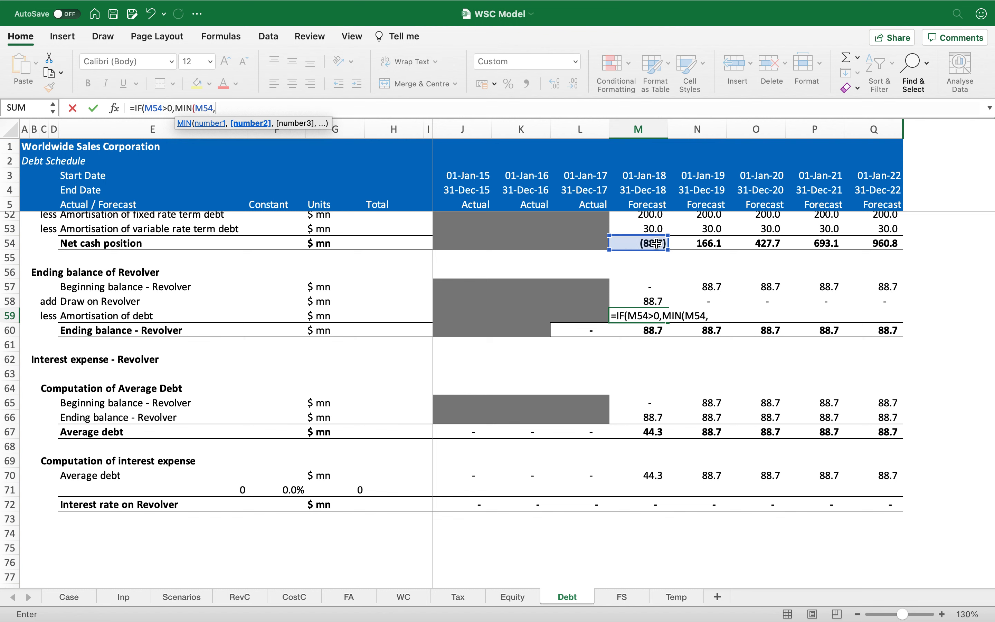
click(653, 286)
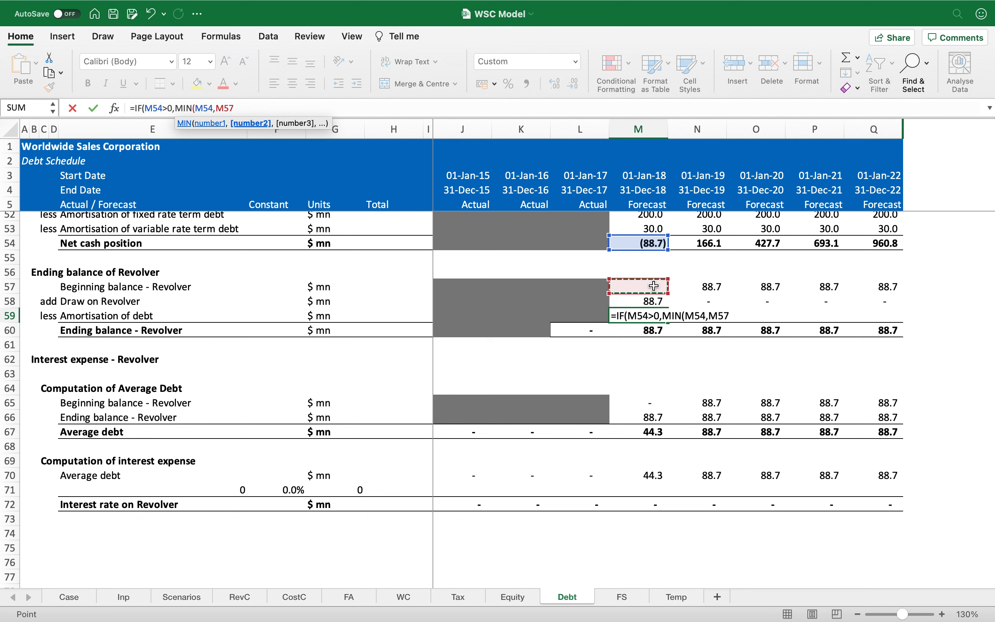
text(),0)
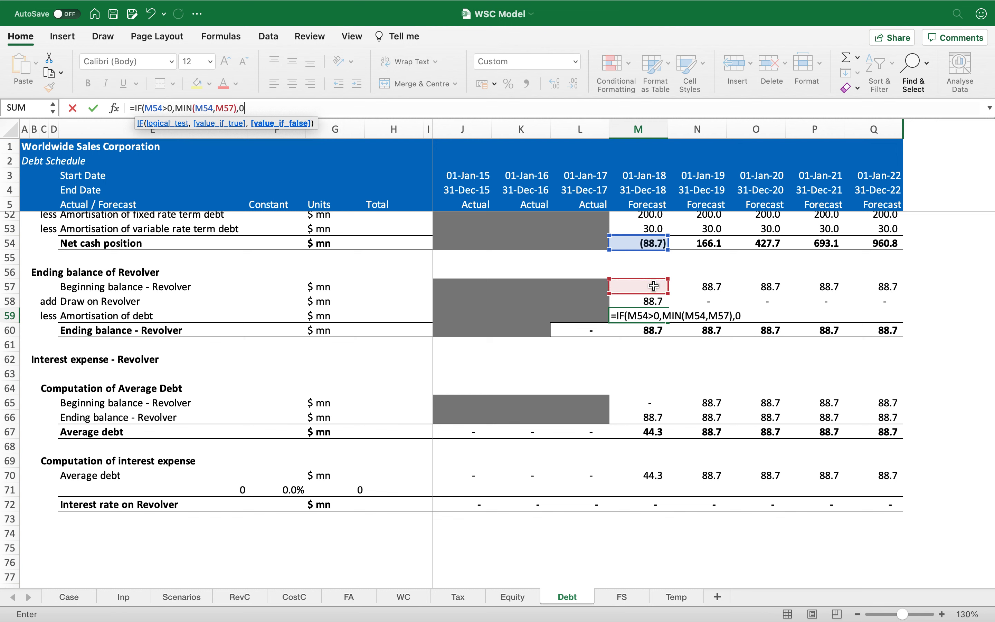
text())
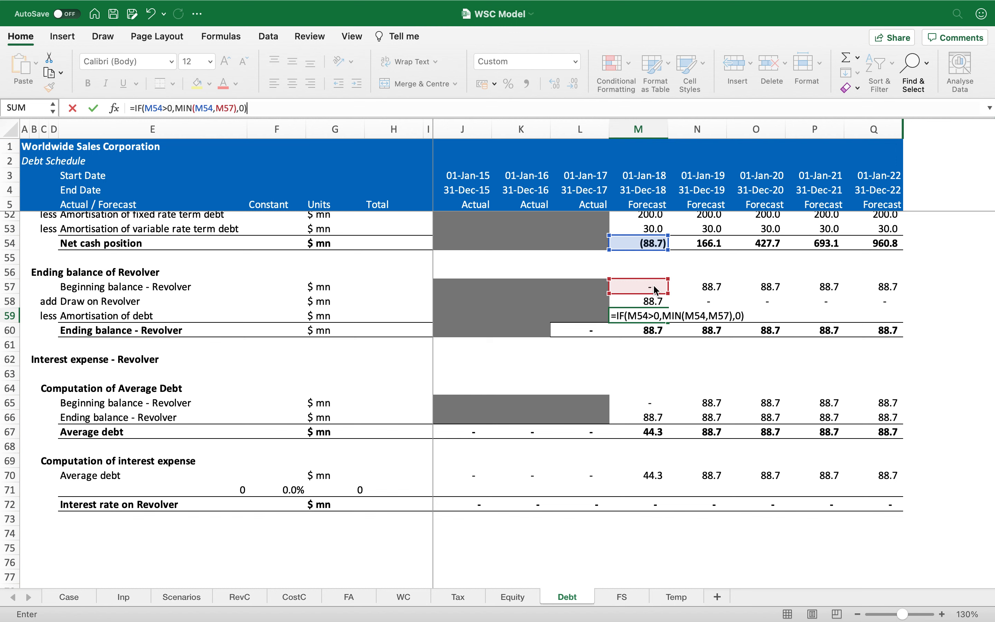
key(ctrl+Return)
Copy the revolver amortisation formula from M59 across the remaining forecast years to Q59.
key(super+c)
key(super+shift+Right)
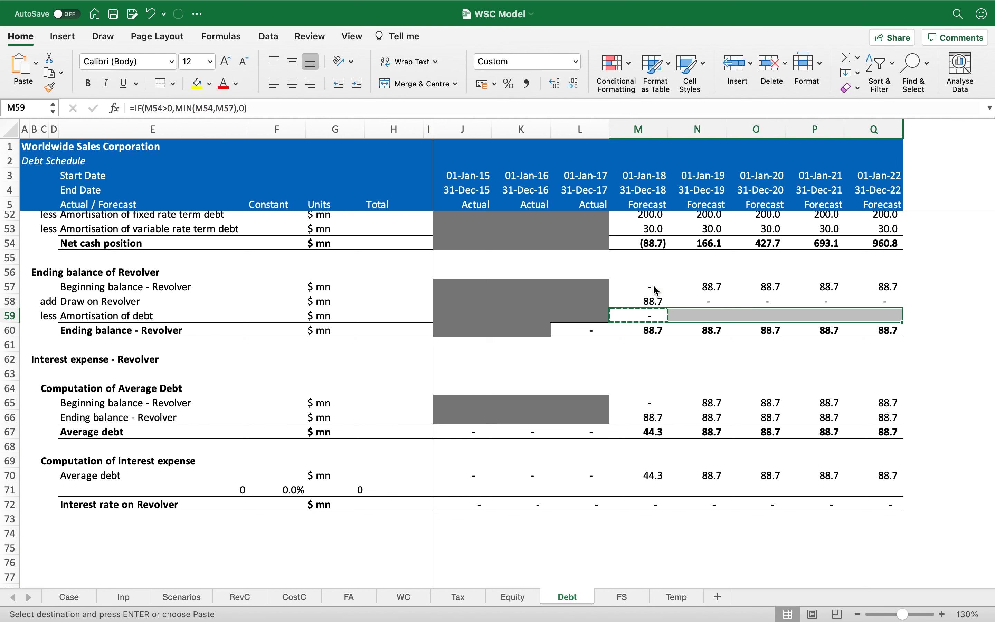
key(Return)
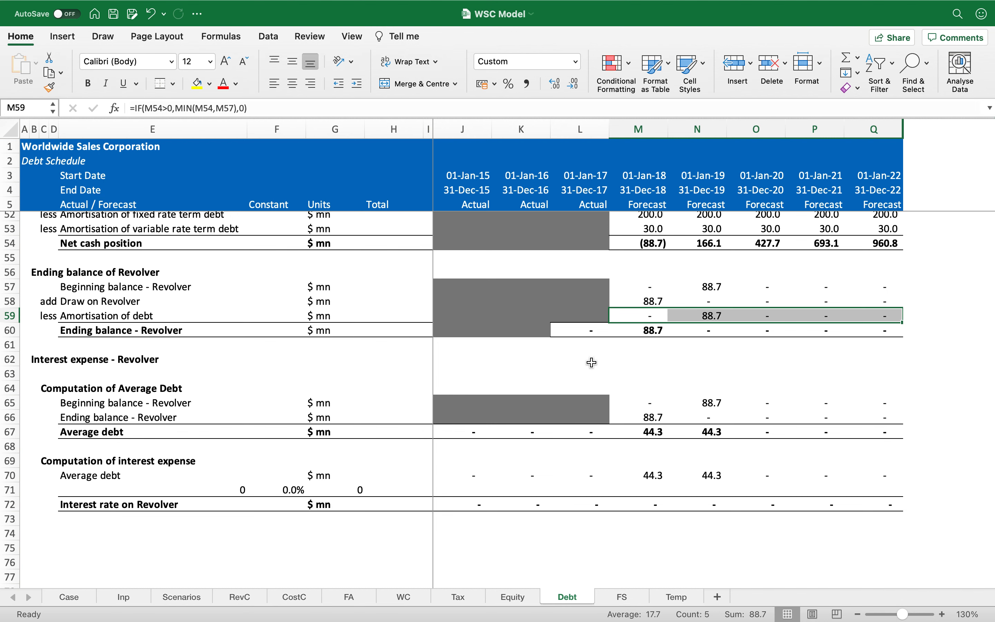
Link E71 to the "Interest rate on Revolver" label in E59 of the Inp sheet and copy the link across to G71.
click(588, 345)
scroll(588, 349, down, 3)
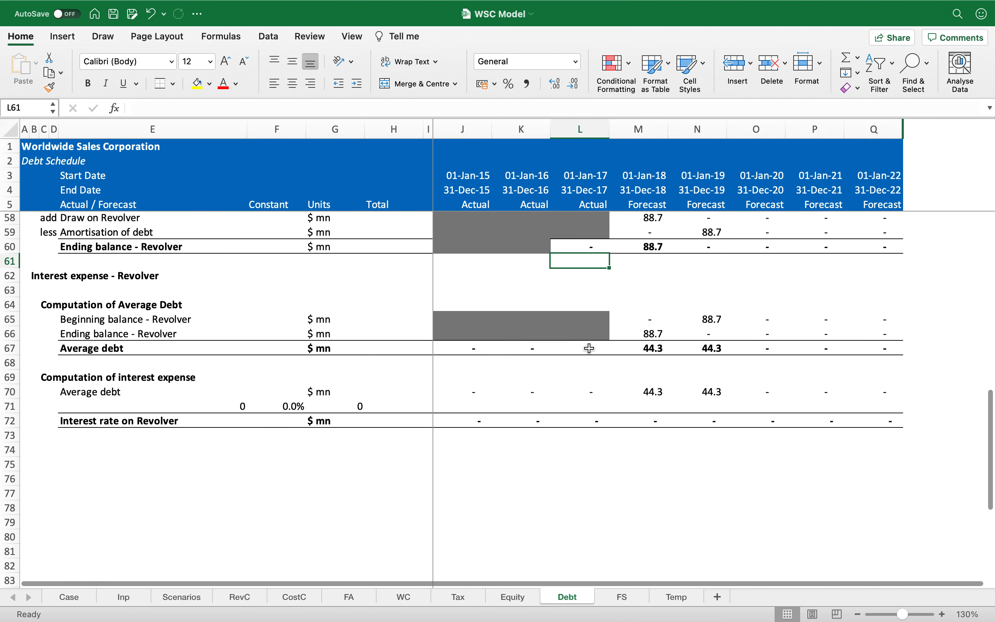
click(632, 350)
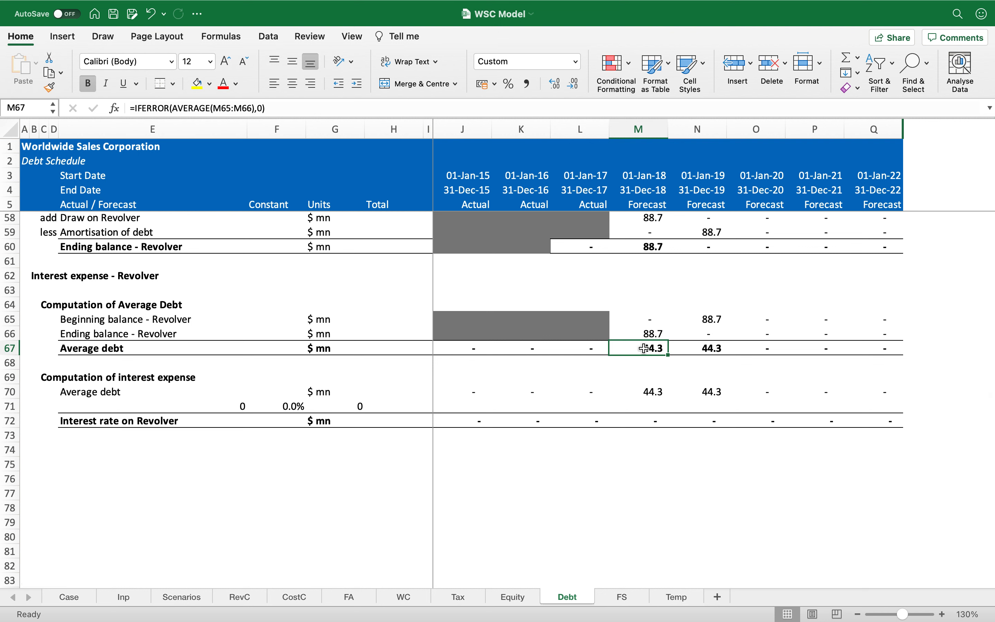
click(156, 406)
text(=)
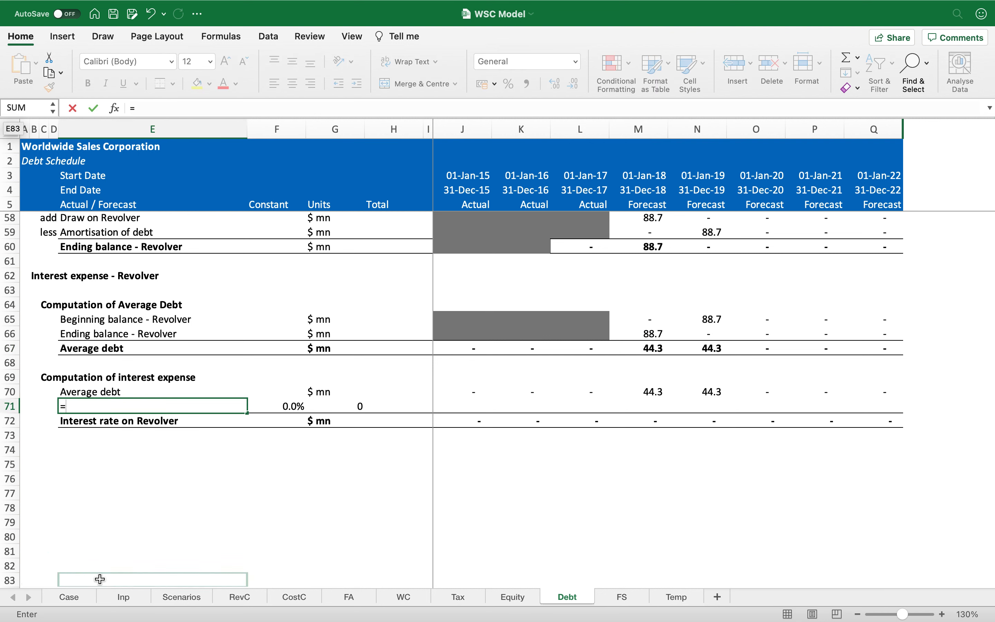
click(124, 595)
click(145, 368)
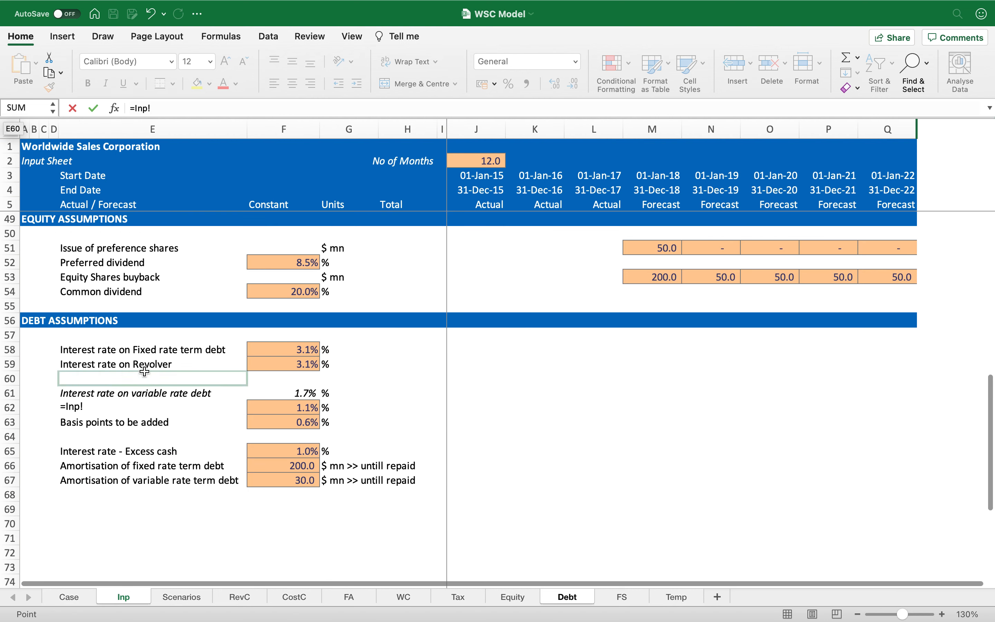
key(Return)
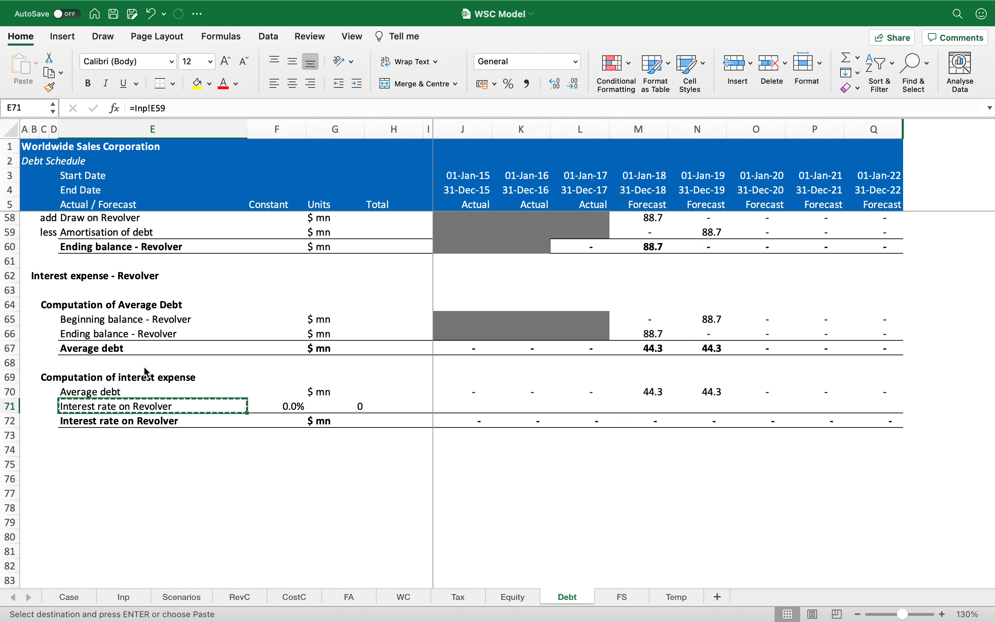
key(shift+Right)
key(shift+Right)
key(Right)
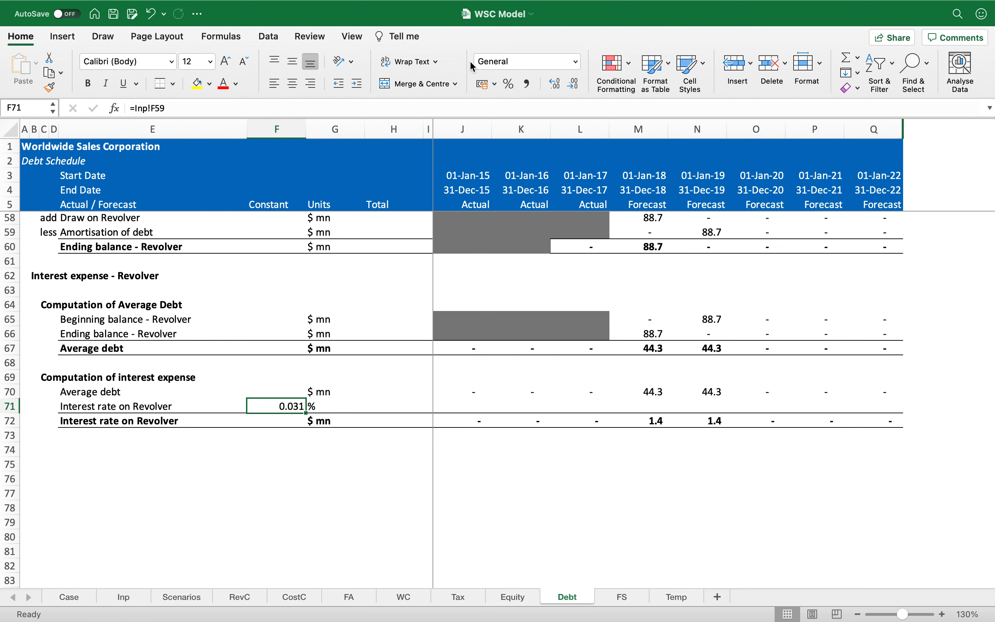
Format the revolver interest rate in F71 as a percentage with one decimal place.
click(508, 85)
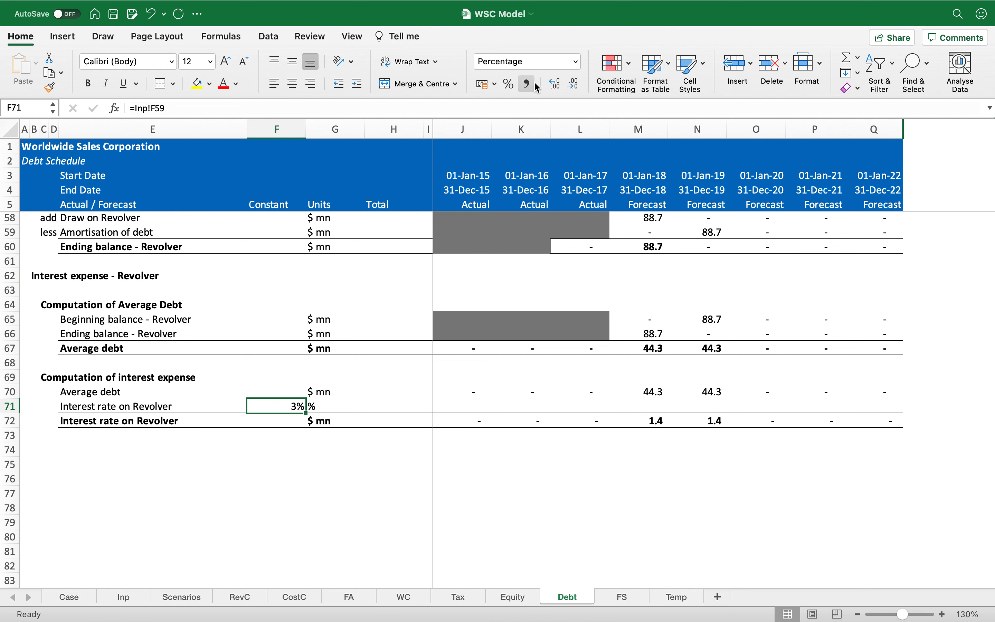
click(555, 84)
key(Down)
key(Down)
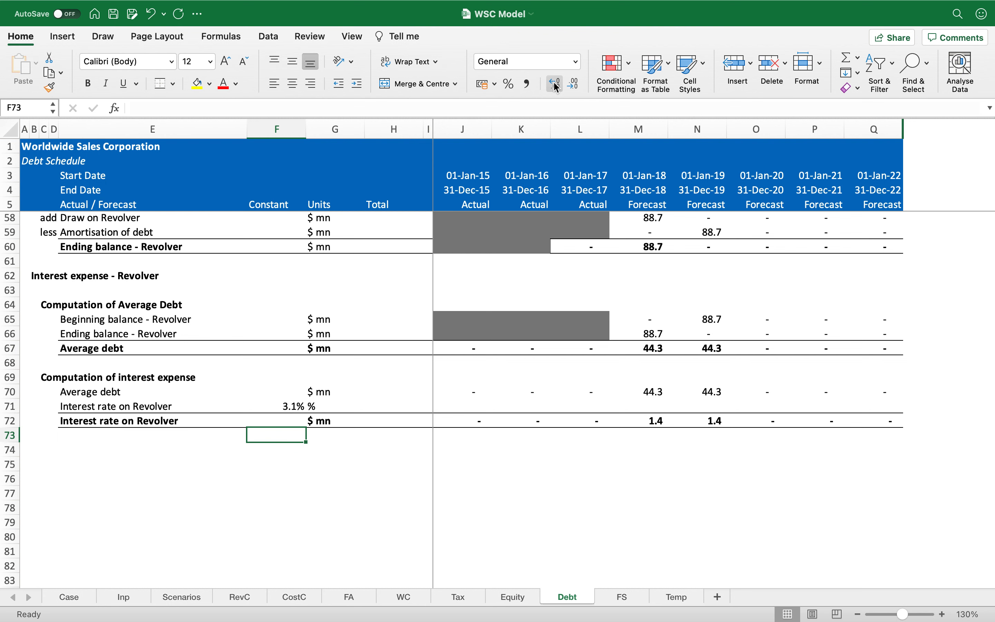
Copy the "REVOLVER" section header from row 47 into row 74 below the revolver interest computation.
key(Left)
key(Left)
key(Left)
key(Left)
key(Left)
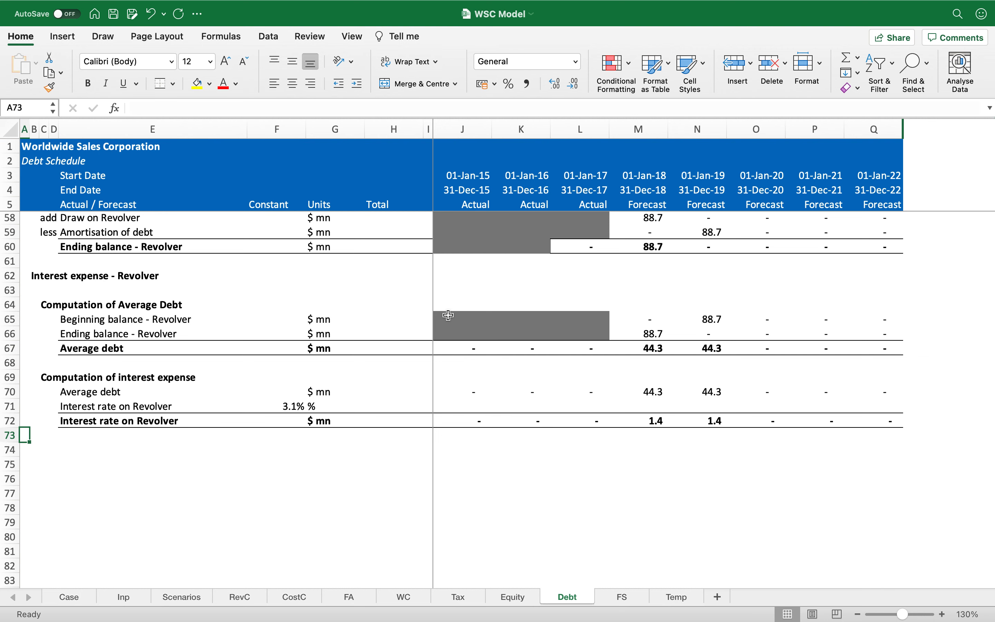
scroll(447, 315, down, 3)
key(super+Up)
key(shift+space)
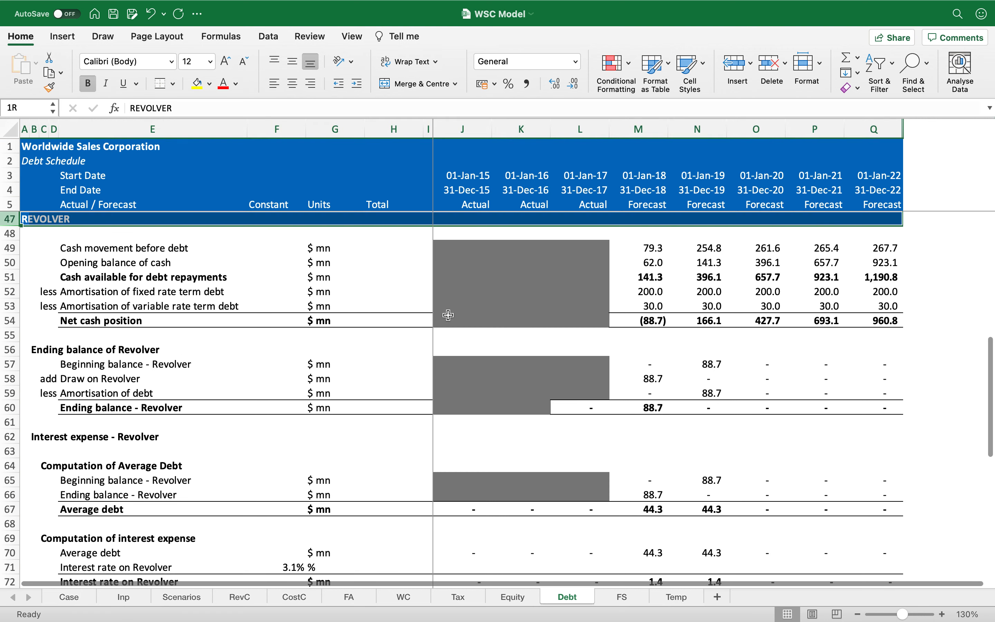
key(super+c)
key(Down)
key(Down)
key(Down)
key(Down)
key(Down)
key(Down)
key(Down)
key(Down)
key(Down)
key(Down)
key(Down)
key(Down)
key(Down)
key(Down)
key(Down)
key(Down)
key(Down)
key(Down)
key(Down)
key(Down)
key(Down)
key(Down)
key(Down)
key(Down)
key(Down)
key(Down)
key(Down)
key(Down)
key(Down)
key(Down)
key(Up)
key(Up)
key(Up)
key(shift+space)
key(super+v)
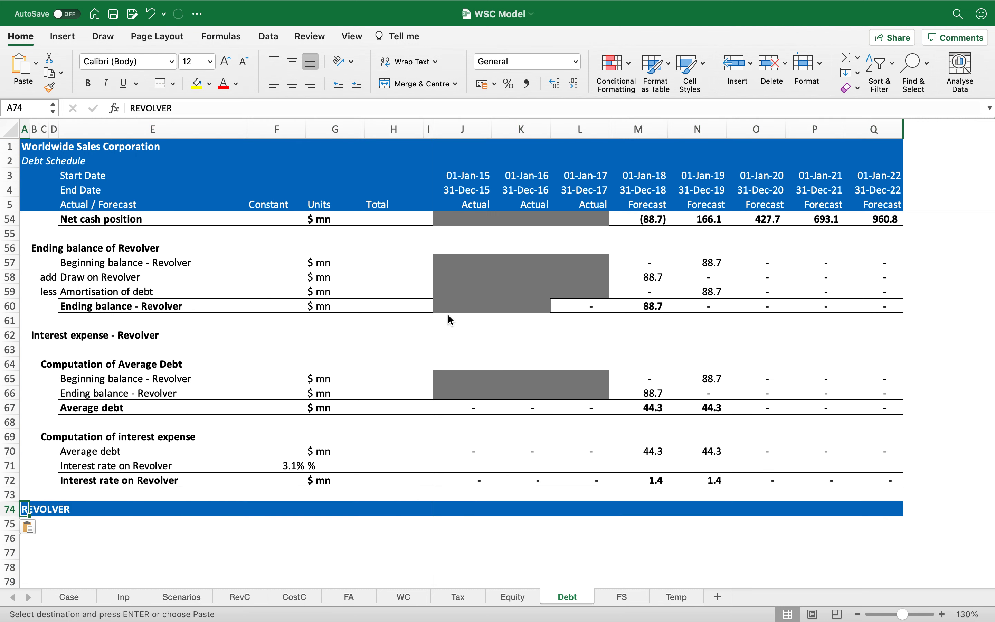
Rename the copied section header in A74 as "EXCESS CASH".
text(EXCE)
key(ctrl+s)
key(ctrl+space)
text(cash)
key(Return)
key(Up)
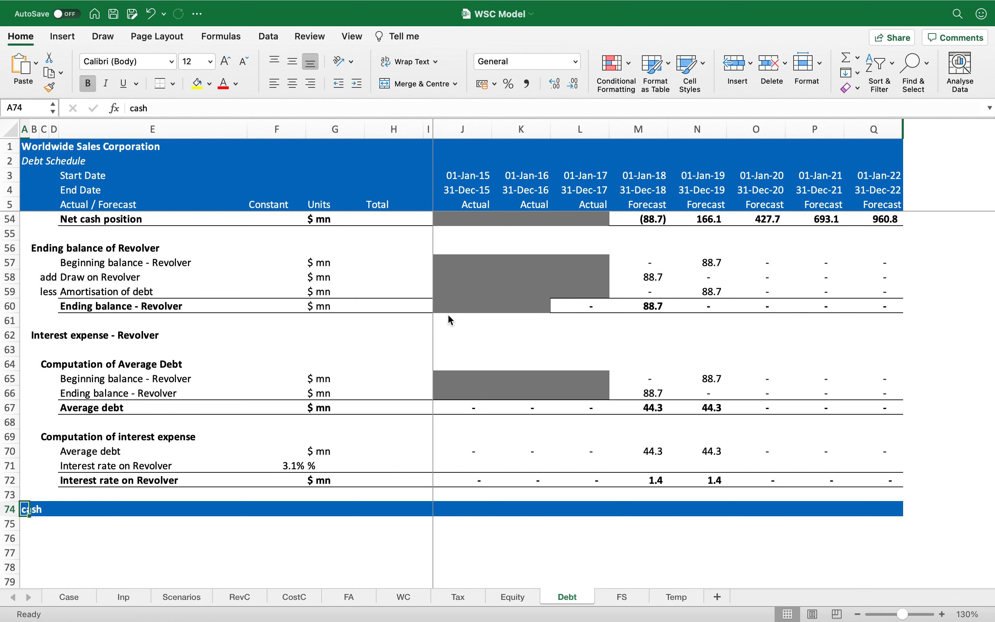
text(EXCESS CA)
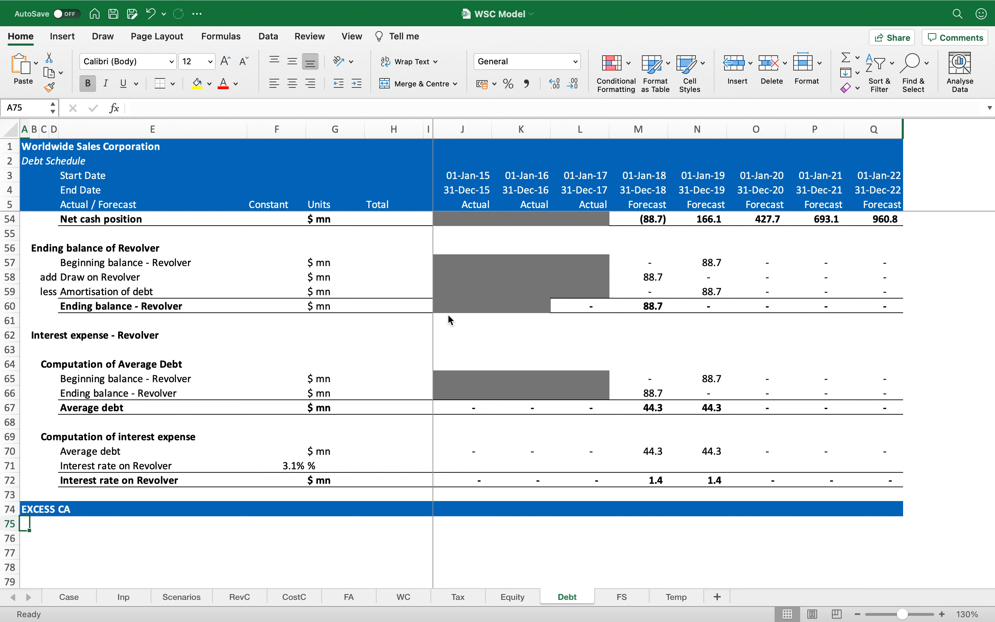
key(F2)
text(SH)
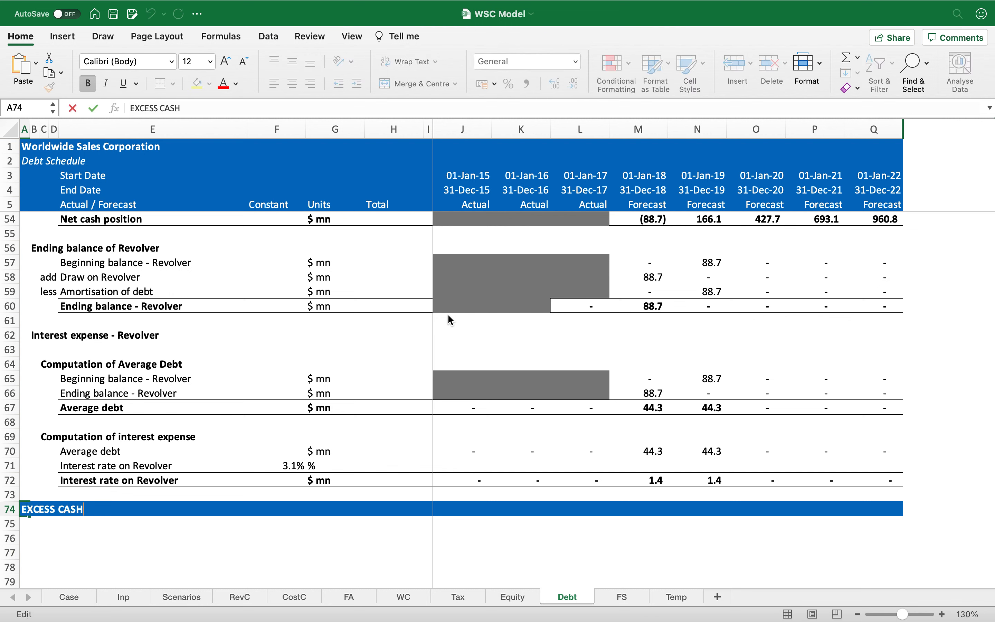
key(Return)
Add a "Cash & Cash Equivalent" line in E76 under the EXCESS CASH header with the unit "$ mn" in G76.
key(Right)
key(Right)
key(Right)
key(Right)
key(Down)
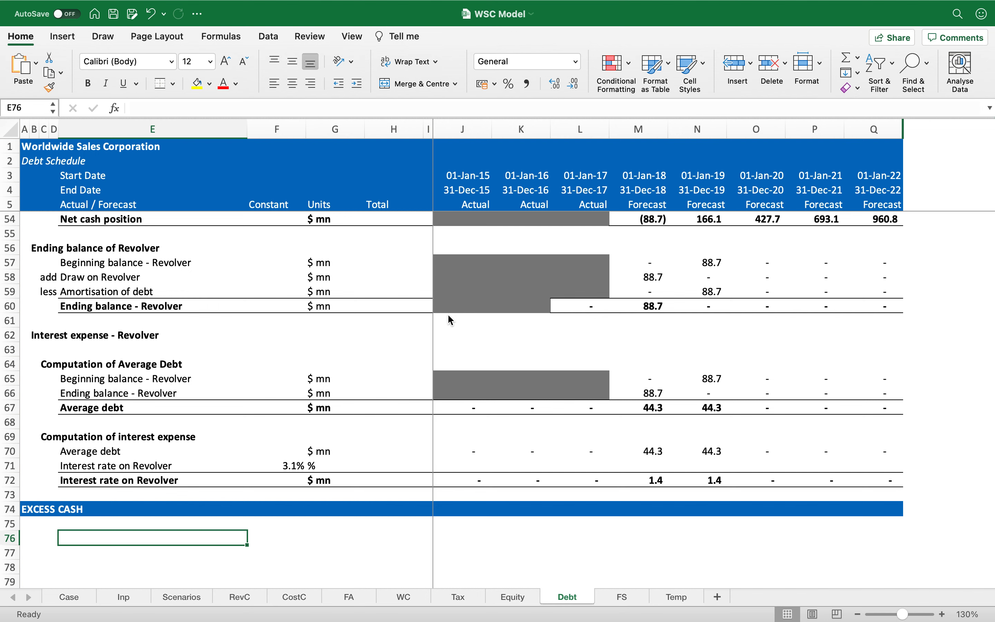
scroll(316, 403, down, 5)
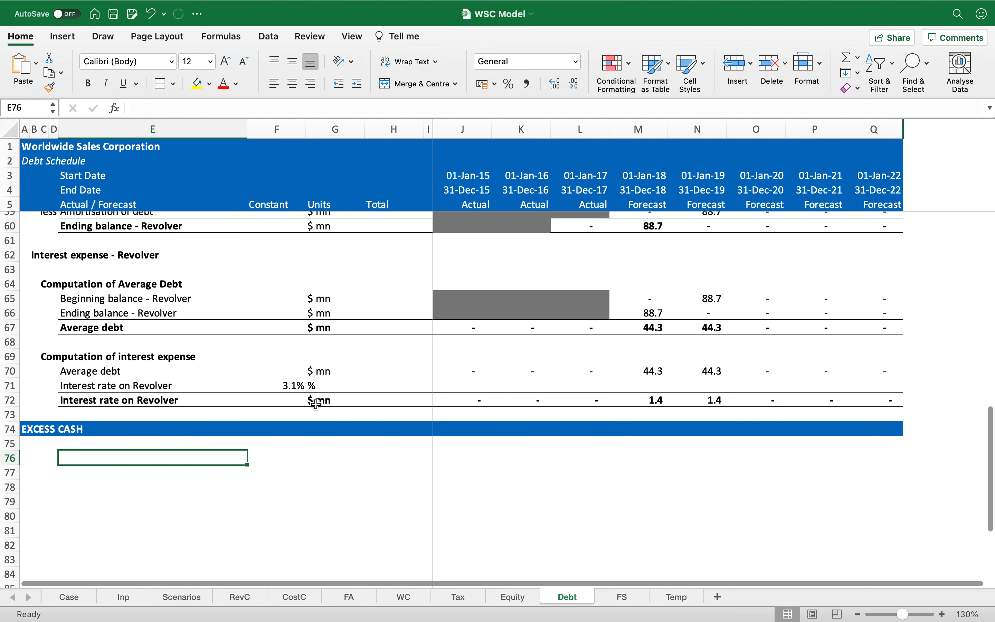
text(Cash & Cash Equivalent)
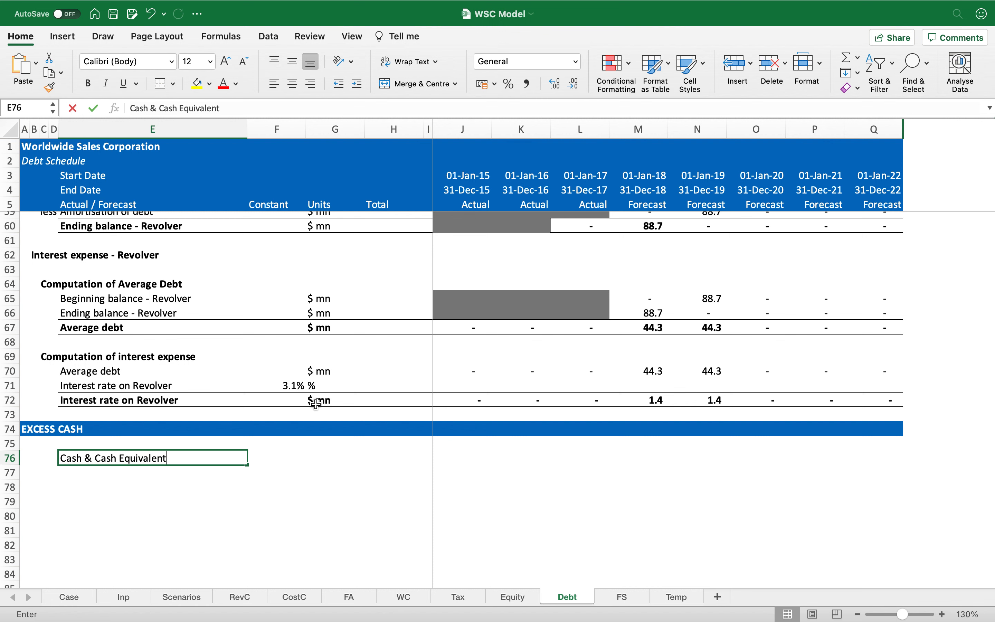
key(Tab)
key(Tab)
text($ mn)
key(Return)
key(Up)
key(Right)
key(Right)
key(Right)
text(=)
key(Escape)
key(Up)
key(Up)
key(Up)
key(Up)
key(Up)
key(Up)
key(Up)
key(Up)
key(Up)
key(Up)
key(Up)
key(Down)
key(Down)
key(Down)
key(Down)
key(Down)
key(Down)
key(Down)
key(Down)
key(Down)
key(Down)
key(Down)
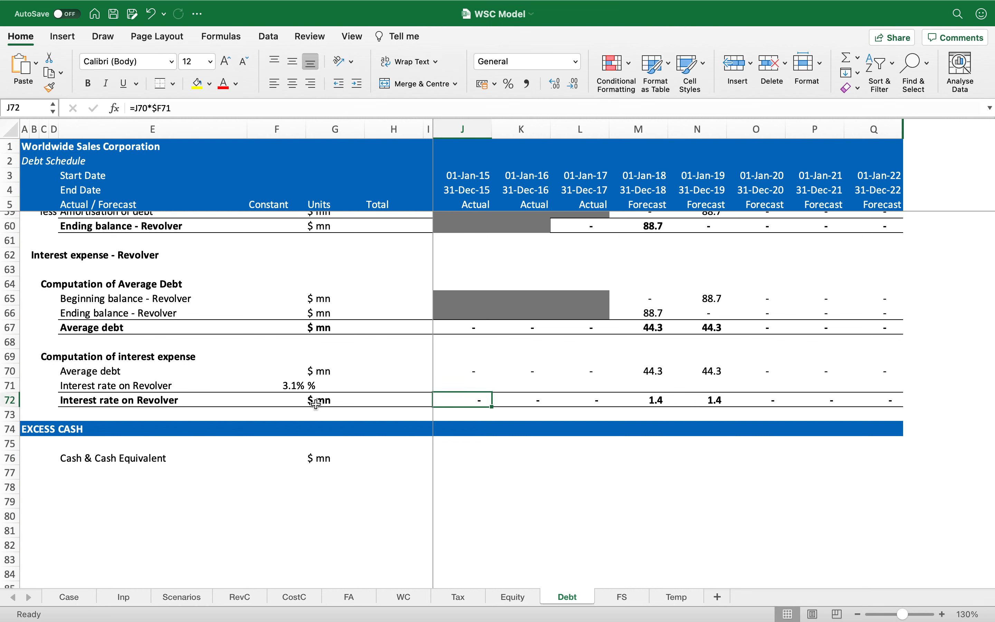
key(shift+Right)
key(shift+Right)
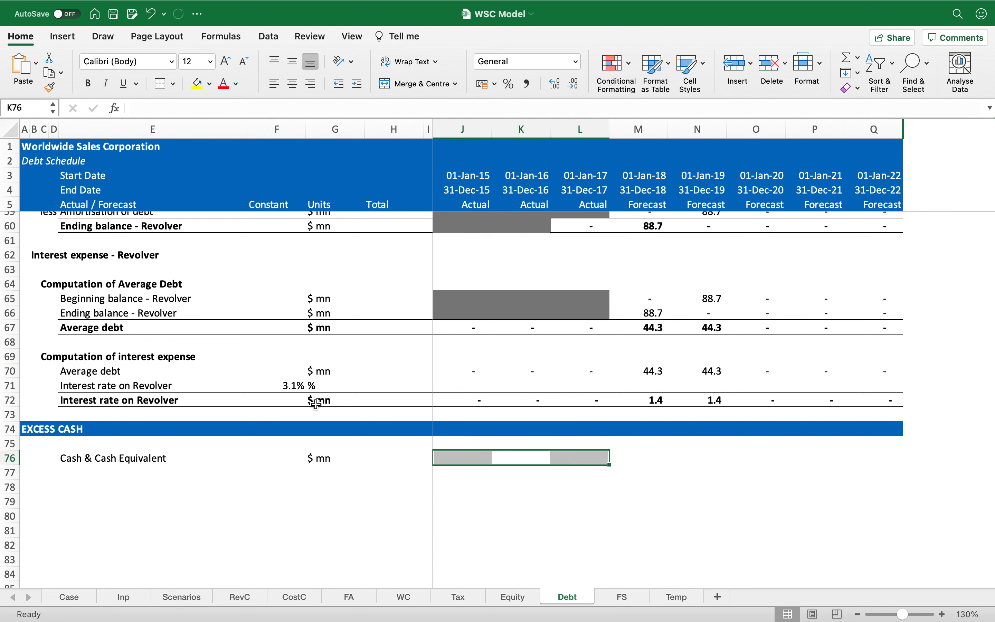
Copy the grey shaded cell J65 into the actual-year cells J76:L76 of the Cash & Cash Equivalent row.
key(Up)
key(Up)
key(Up)
key(Up)
key(Up)
key(Up)
key(Up)
key(Up)
key(Up)
key(Up)
key(Up)
key(super+c)
key(Down)
key(Down)
key(Down)
key(Down)
key(Down)
key(Down)
key(Down)
key(Down)
key(Down)
key(Down)
key(Down)
key(shift+Right)
key(shift+Right)
key(super+v)
Link M76 to Cash and Equivalents in FS!M64, copied across to Q76, in comma style with one decimal place.
key(Right)
key(Right)
key(Right)
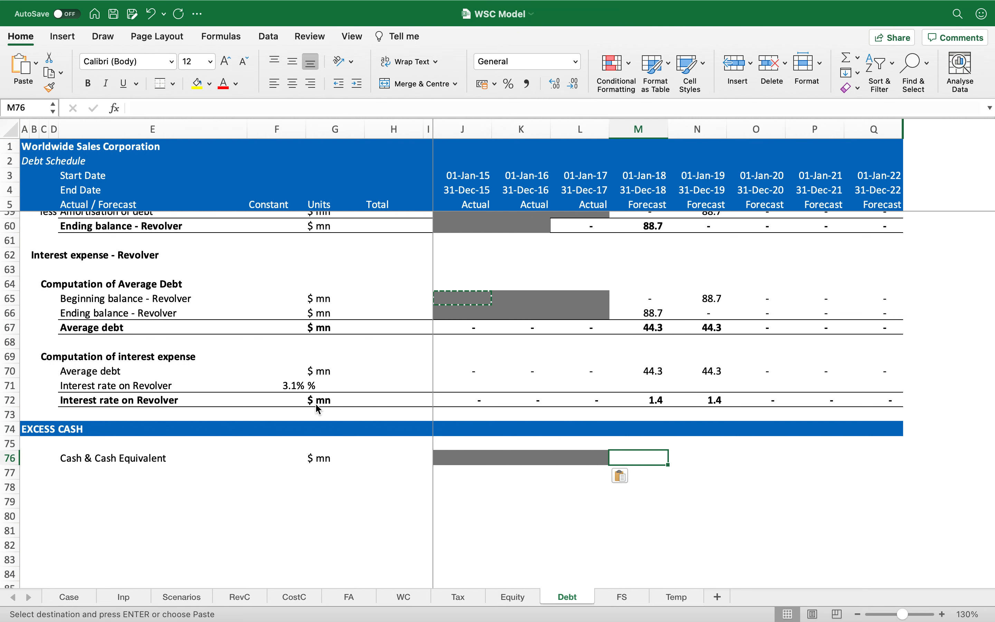
text(=)
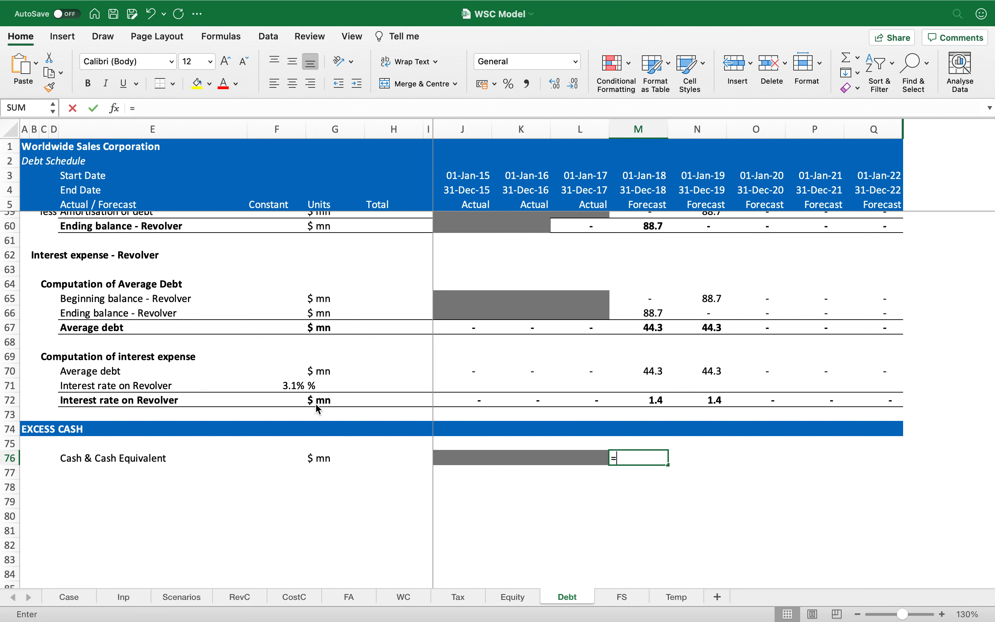
click(608, 598)
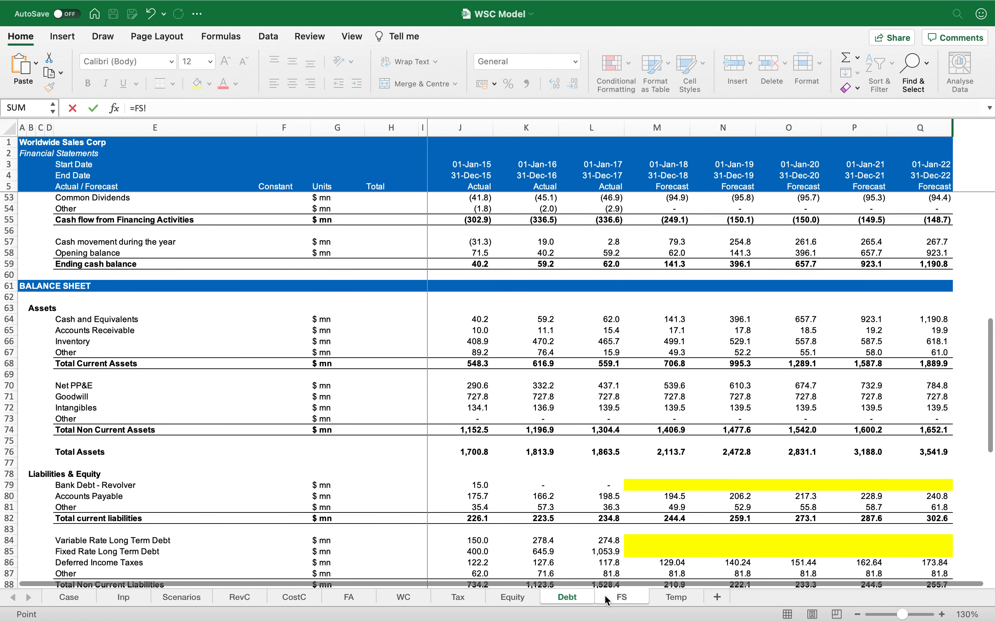
click(667, 320)
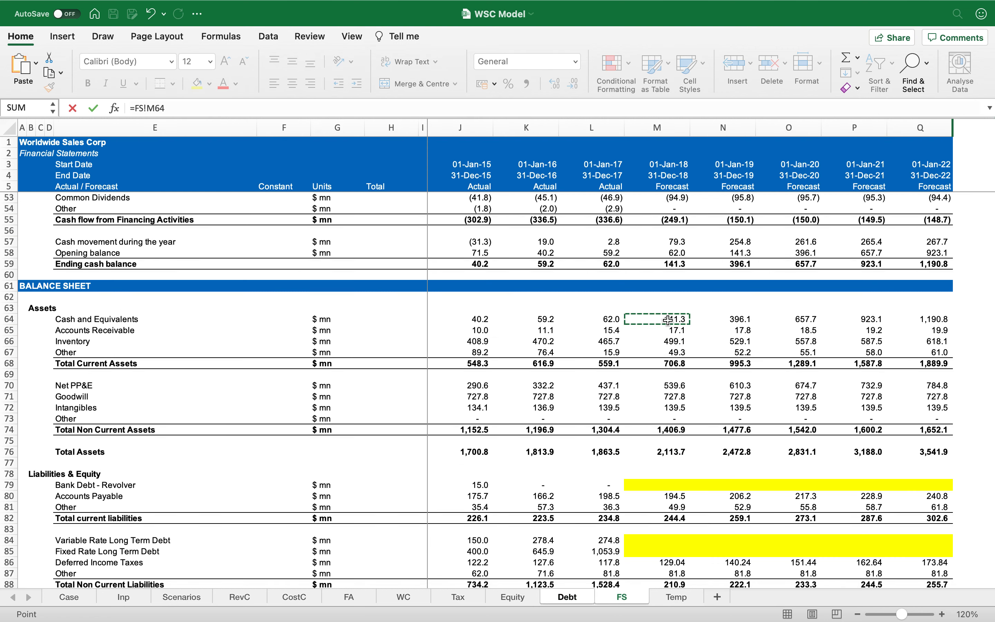
key(Return)
key(Up)
key(super+c)
key(shift+super+Right)
key(super+v)
key(Escape)
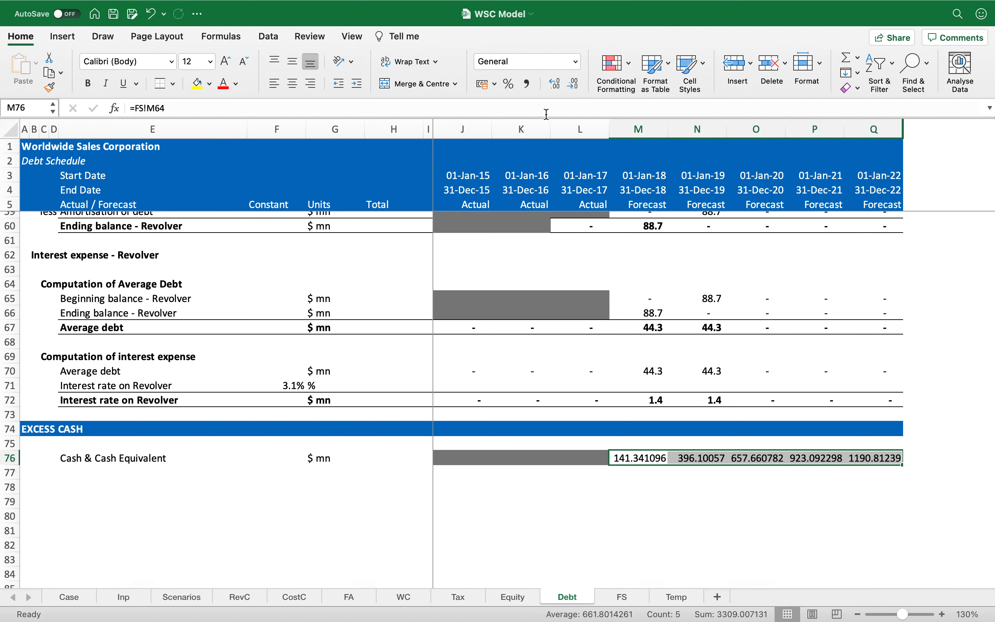
click(529, 84)
click(574, 85)
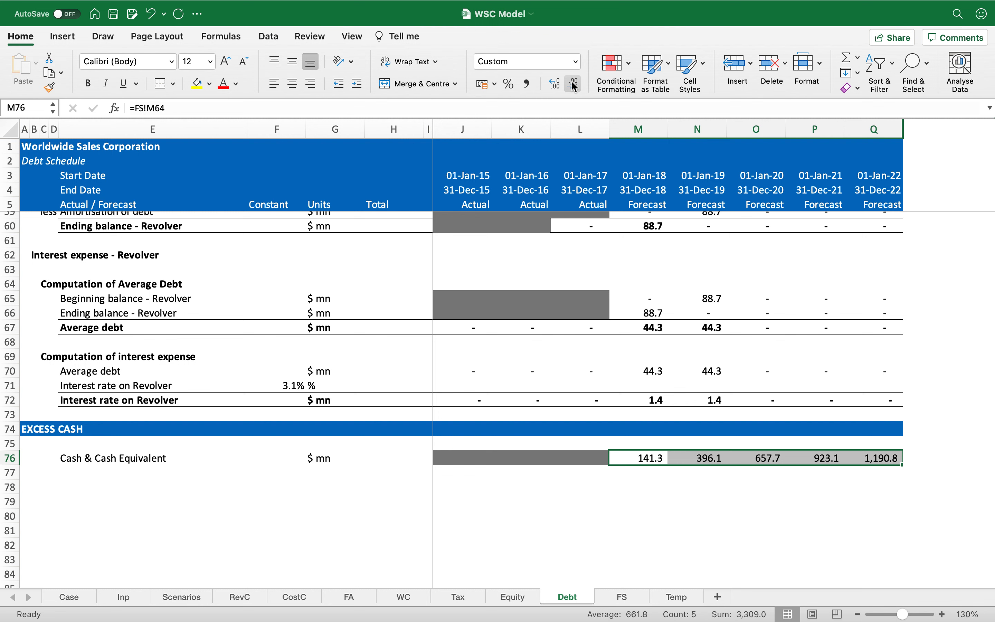
Link E77:G77 to the "Interest rate - Excess cash" row 65 of the Inp sheet and format F77 as a percentage with one decimal place.
click(108, 470)
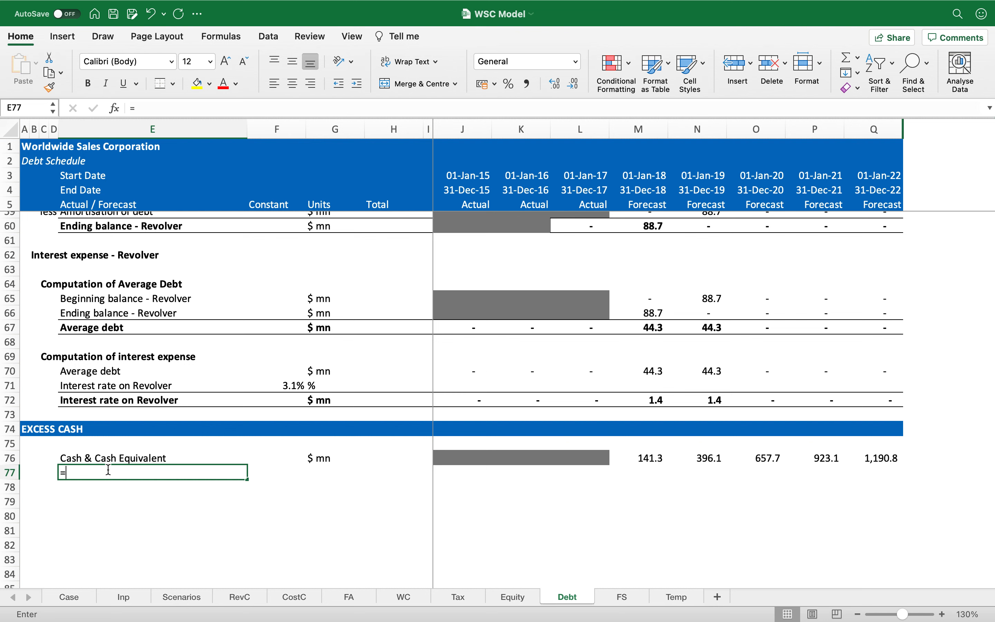
text(=)
click(123, 596)
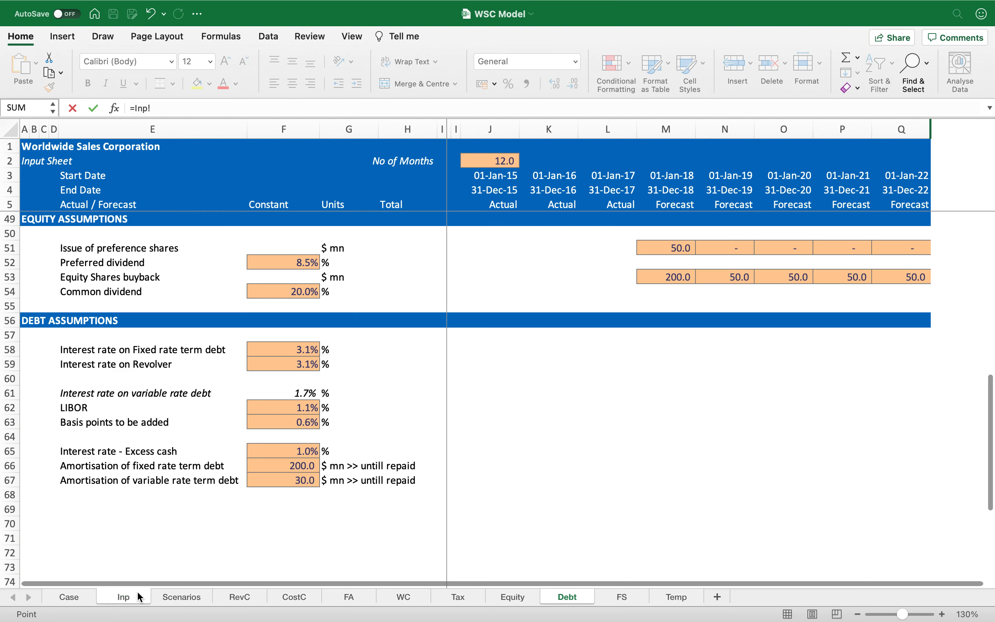
click(156, 452)
key(Return)
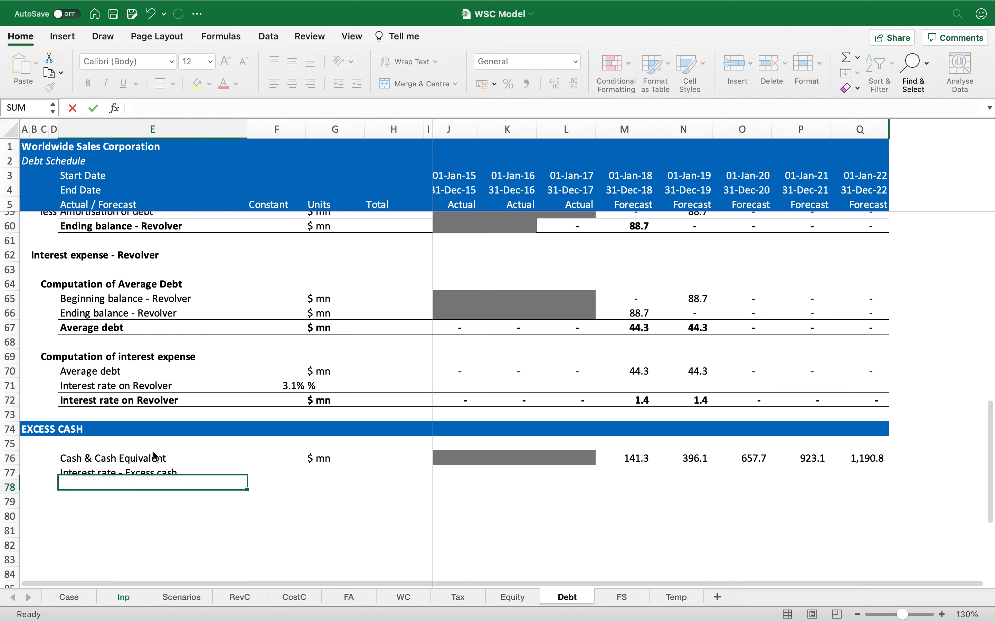
key(Up)
key(super+c)
key(shift+Right)
key(shift+Right)
key(Return)
key(Right)
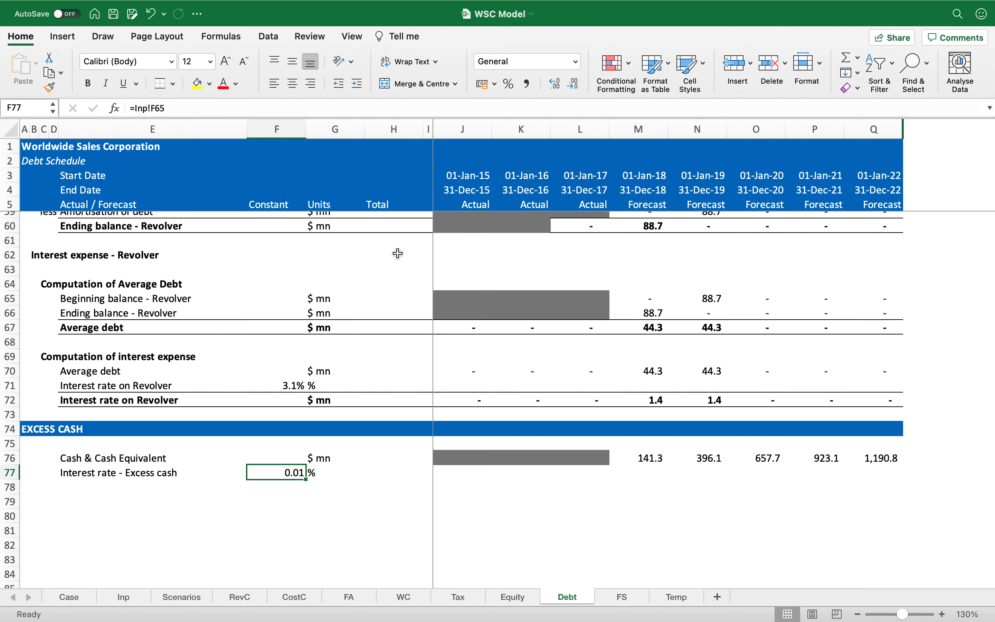
click(508, 84)
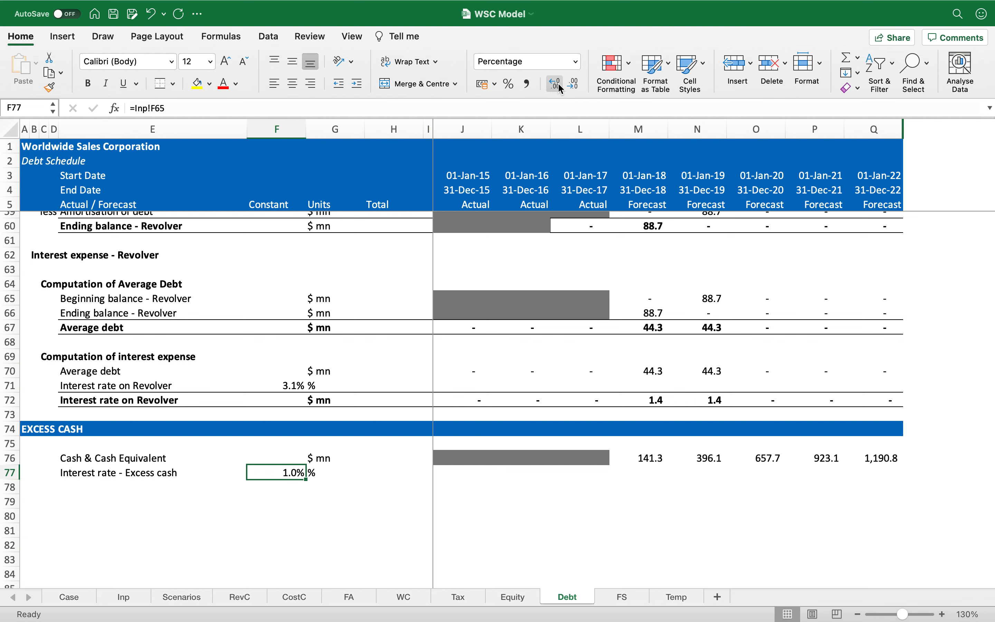
Make E78:Q78 bold and give the row a top and bottom border.
key(Down)
key(Left)
key(shift+Right)
key(shift+Right)
key(shift+Right)
key(shift+Right)
key(shift+Right)
key(shift+Right)
key(shift+Right)
key(shift+Right)
key(shift+Right)
key(shift+Right)
key(shift+Right)
key(shift+Right)
key(super+b)
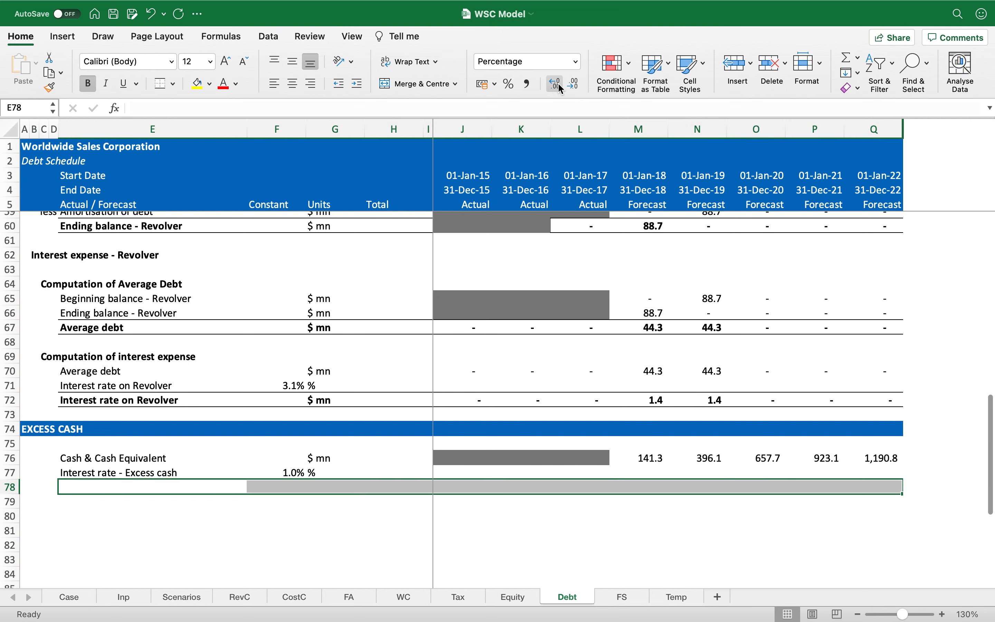
click(160, 86)
Label E78 "Interest income - Excess cash" and enter the unit "$ mn" in G78.
text(Interest )
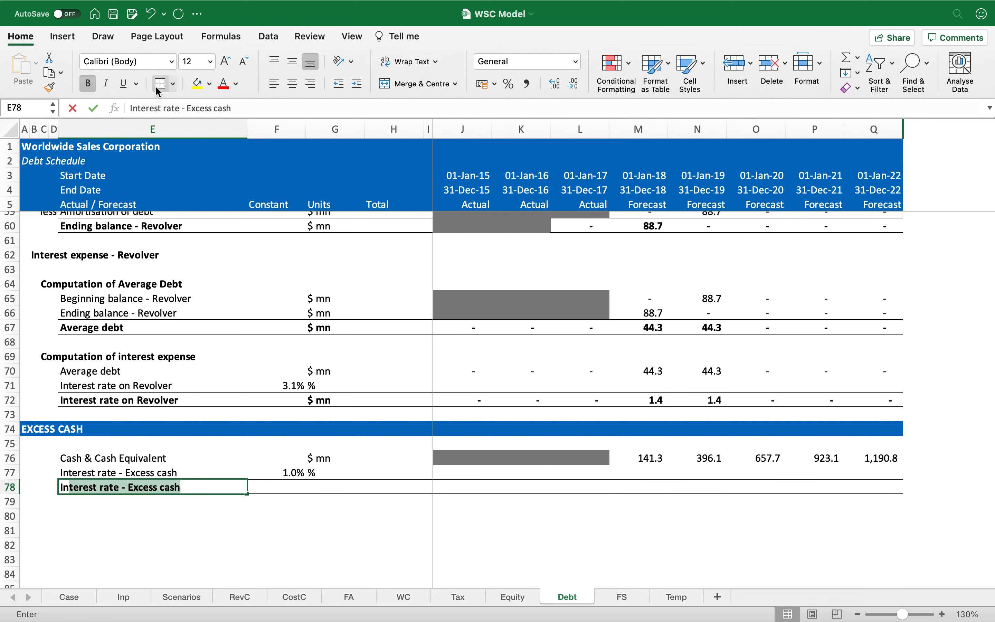
text(income)
key(BackSpace)
text(ome - Excess cash)
key(Tab)
key(Tab)
text($)
Calculate the interest income in J78 as =J76*$F77, filled across to Q78, in comma style with one decimal place.
key(Tab)
key(Tab)
key(Tab)
key(Tab)
text(=)
key(Up)
key(Up)
text(*)
click(281, 471)
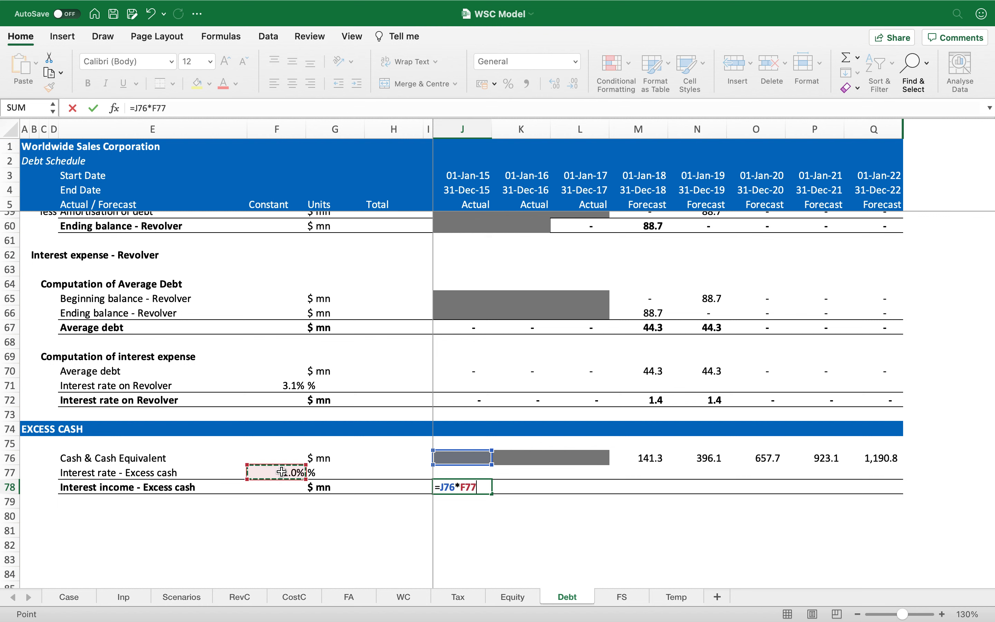
key(F4)
key(F4)
key(F4)
key(ctrl+Return)
key(shift+Right)
key(shift+Right)
key(shift+Right)
key(shift+Right)
key(shift+Right)
key(shift+Right)
key(shift+Right)
key(ctrl+r)
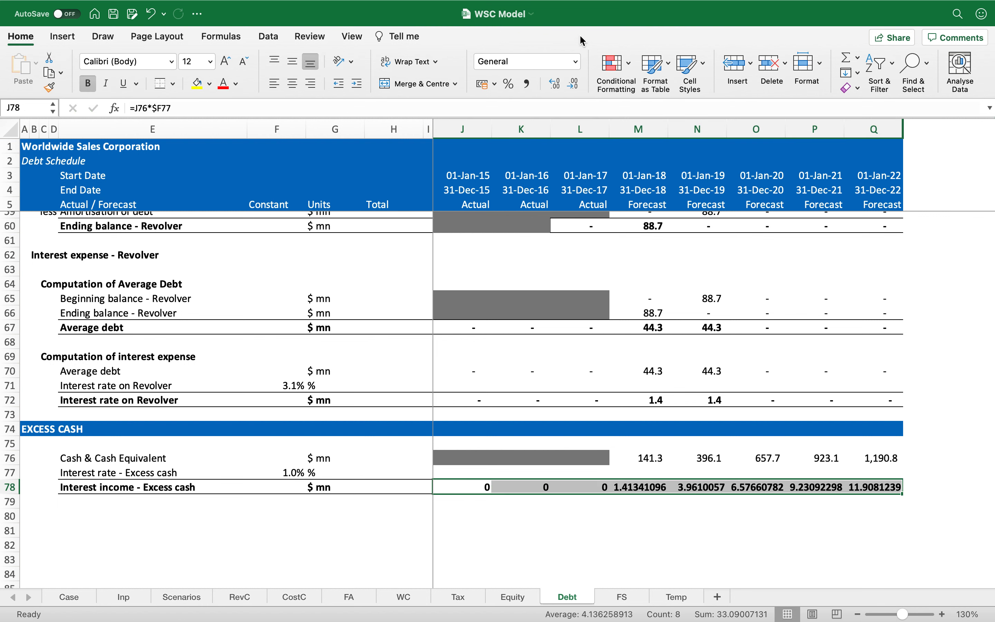
click(526, 84)
click(573, 84)
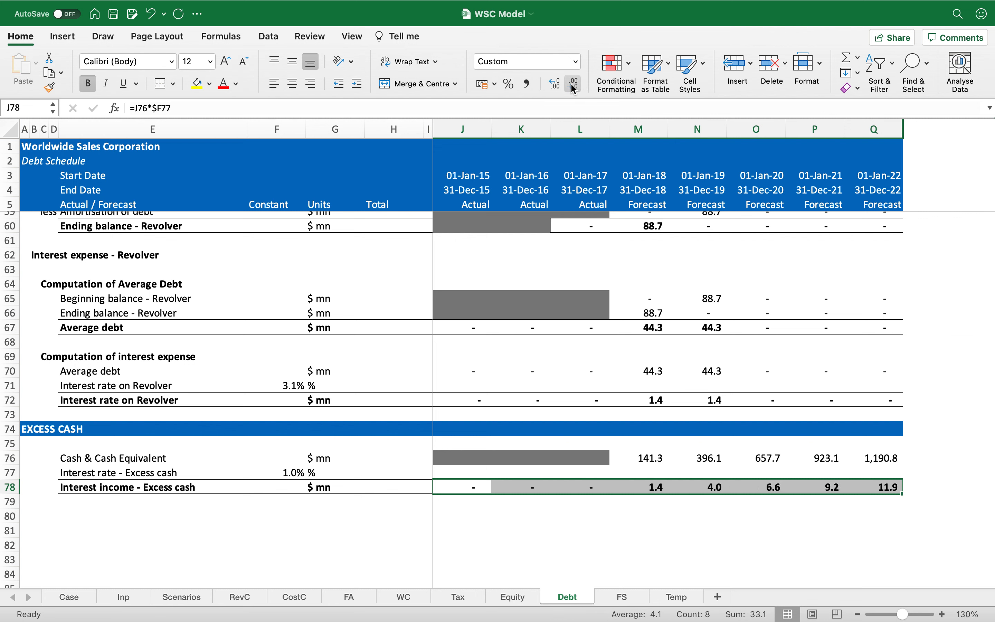
Copy the EXCESS CASH header row 74 to row 80 and retitle it "TOTAL INTEREST EXPENSE".
key(Left)
key(Left)
key(Left)
key(Left)
key(Left)
key(Left)
key(Left)
key(Left)
key(Left)
key(Up)
key(Up)
key(Up)
key(Up)
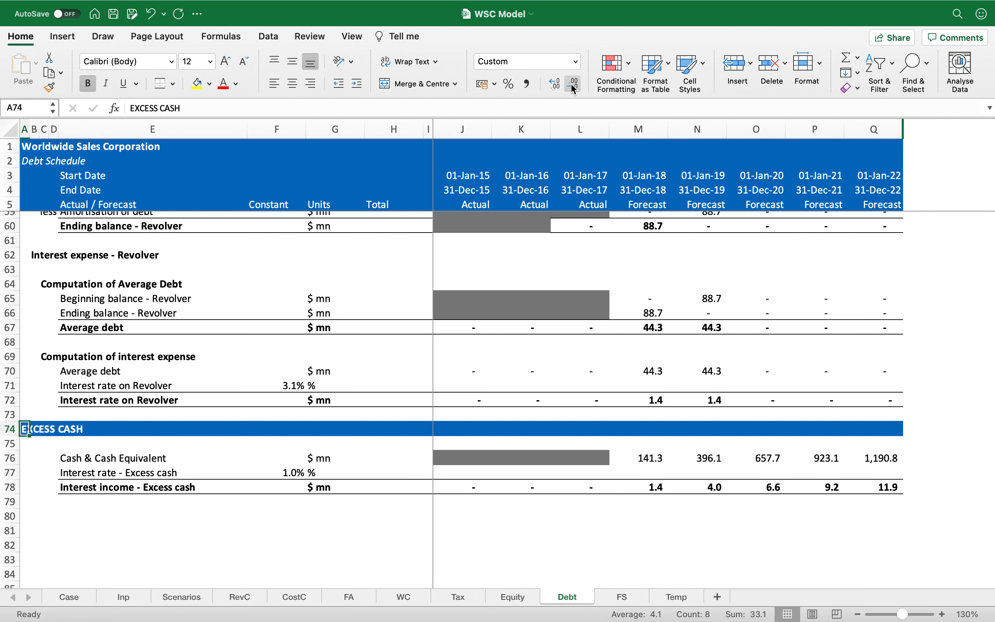
key(shift+space)
key(super+c)
key(Down)
key(Down)
key(Down)
key(Down)
key(Down)
key(Down)
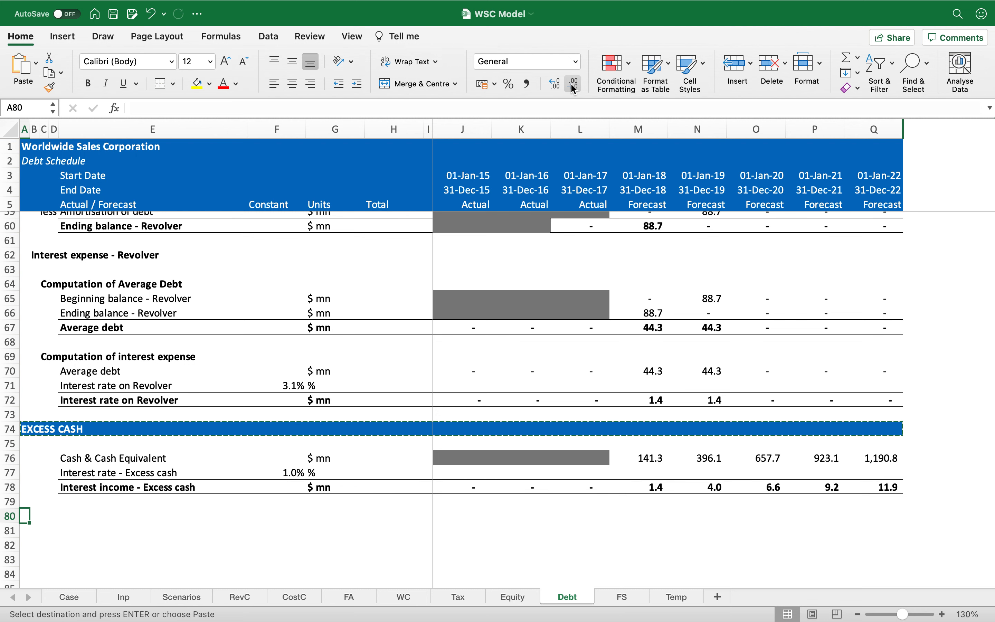
key(shift+space)
text(EXCESS CASH)
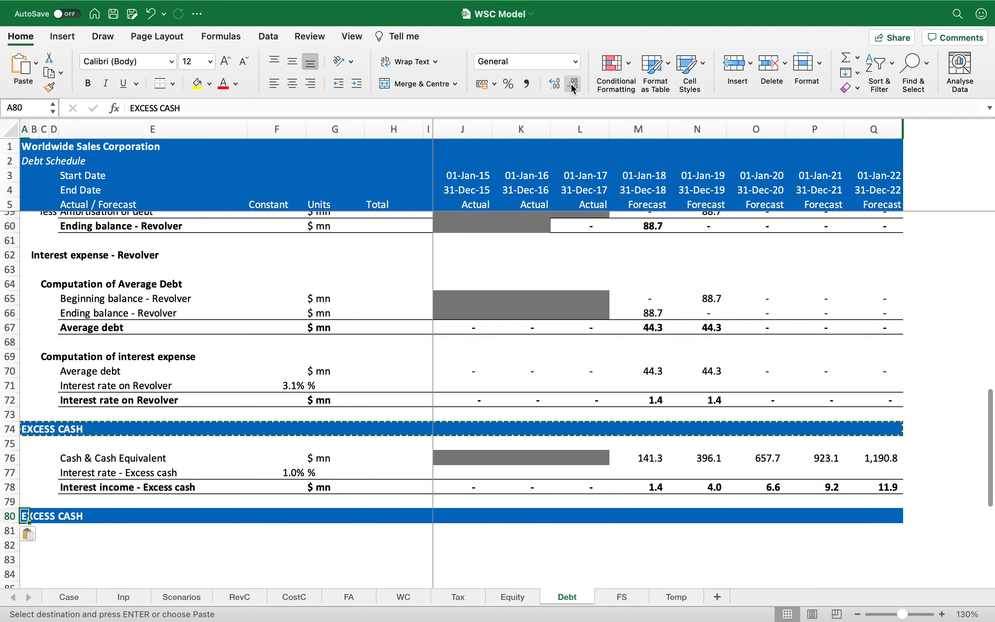
text(TOTAL INTEREST EXPENSE)
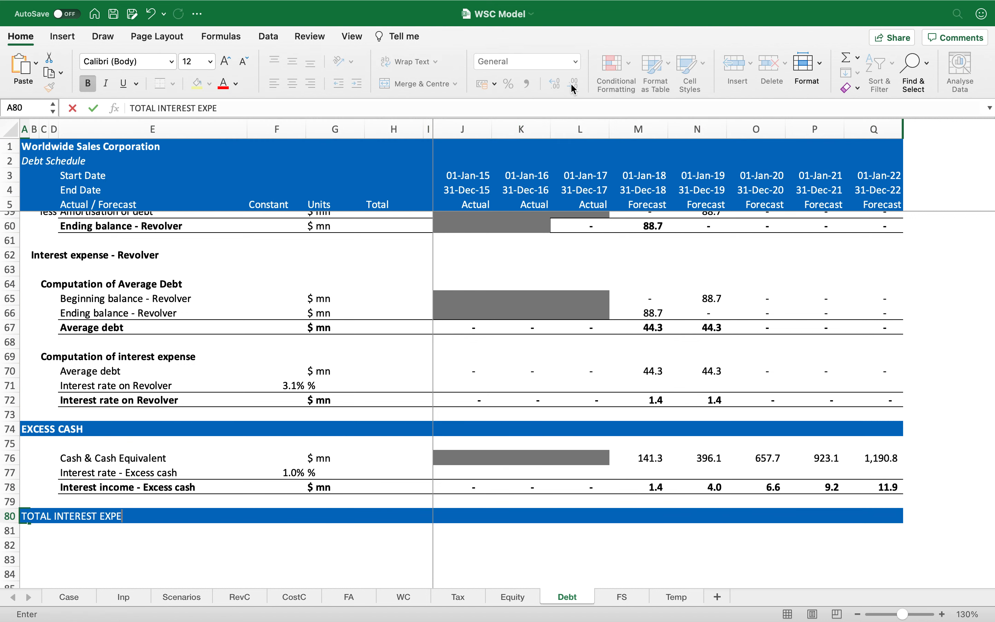
key(Return)
Link E82 to the "Interest rate on Fixed rate term debt" label in E25.
key(Right)
key(Right)
key(Right)
key(Down)
key(Right)
text(=)
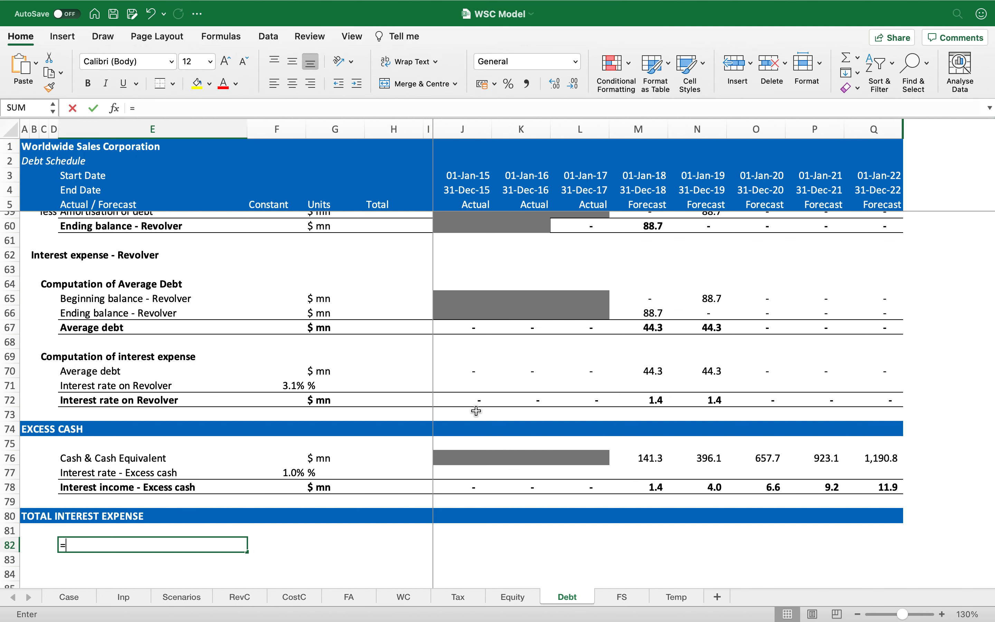
scroll(268, 487, up, 5)
scroll(268, 486, up, 15)
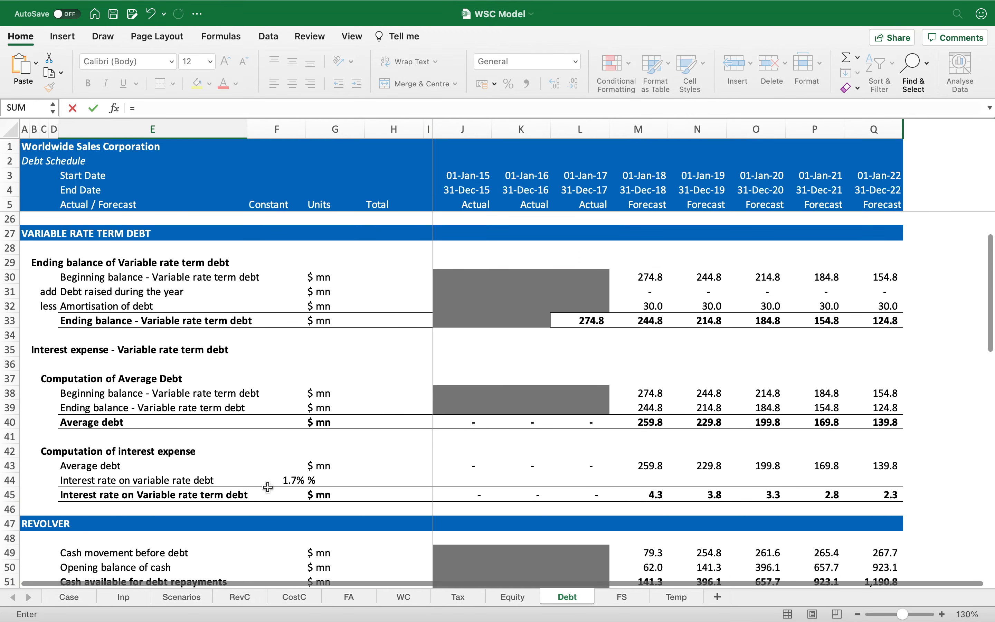
click(190, 394)
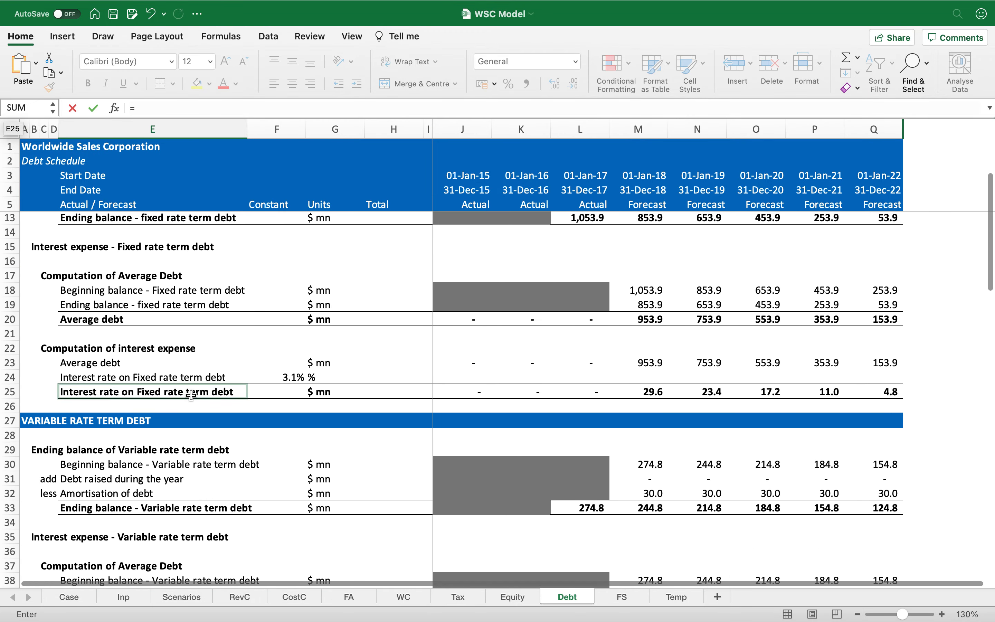
key(Return)
Link E83 to the "Interest rate on Variable rate term debt" label in E45.
text(=)
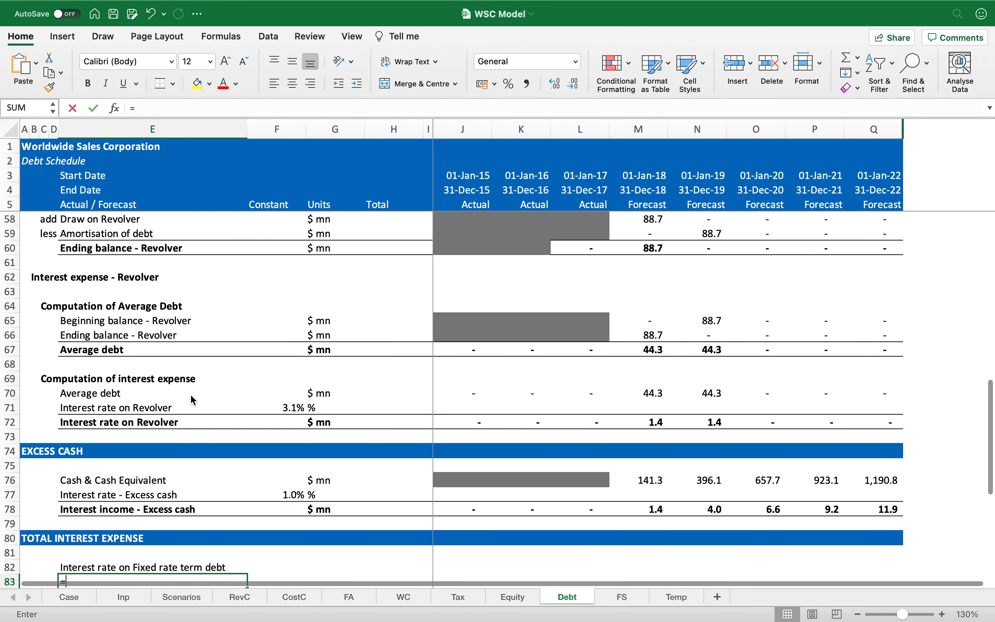
scroll(151, 339, up, 2)
scroll(151, 339, up, 5)
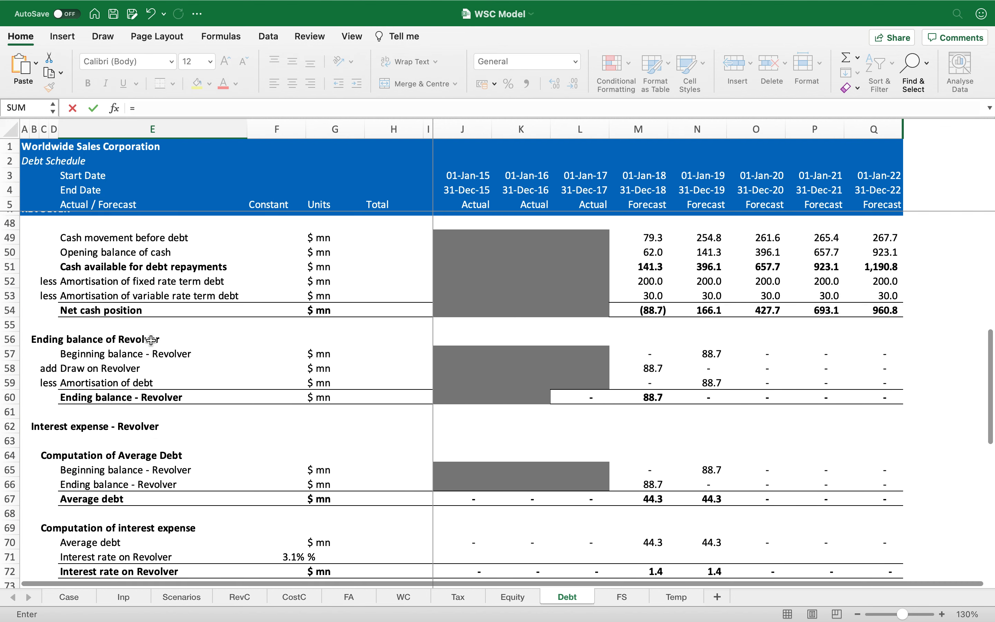
click(152, 285)
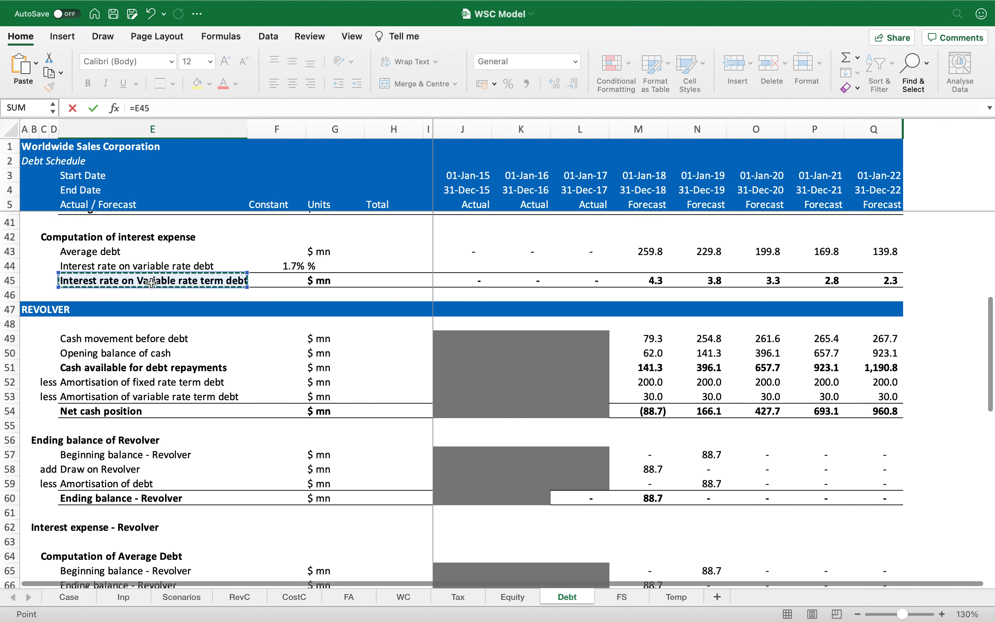
key(Return)
Link E84 to the "Interest rate on Revolver" label in E72 and E85 to the "Interest income - Excess cash" label in E78.
text(=)
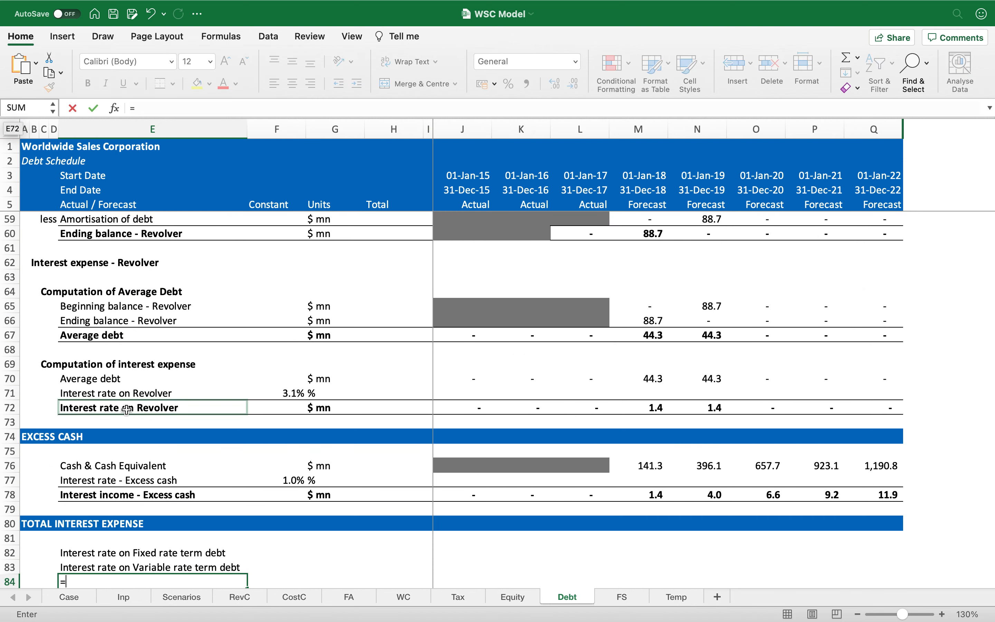
click(127, 408)
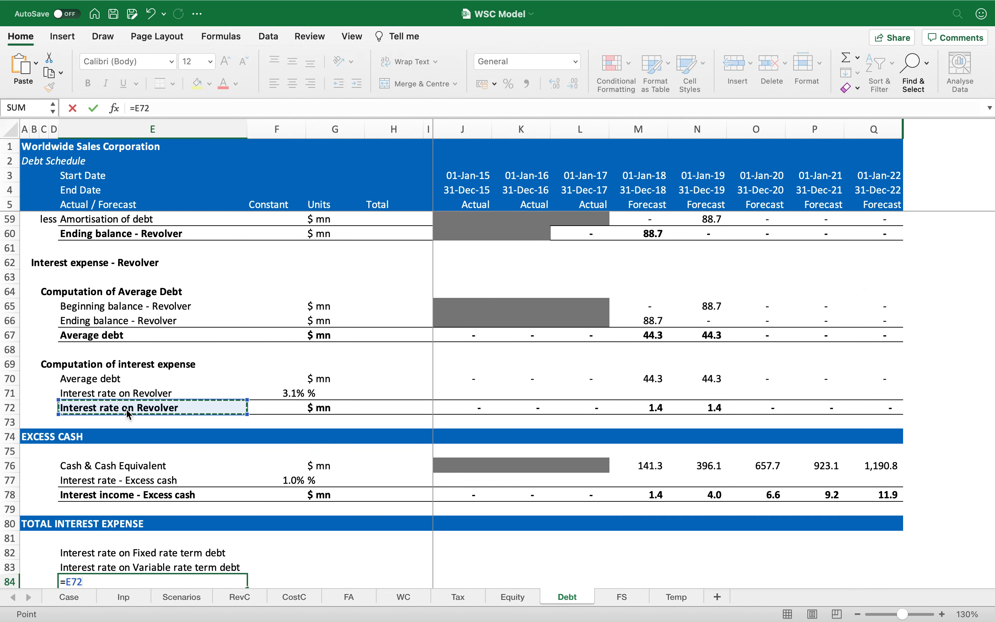
key(Return)
text(=)
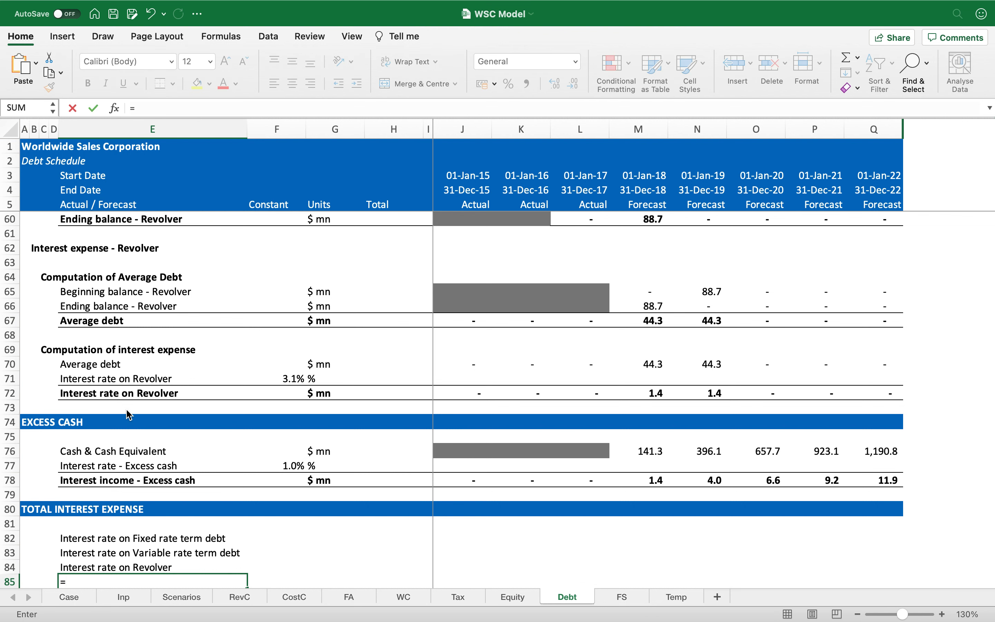
scroll(128, 414, down, 2)
click(127, 441)
key(Return)
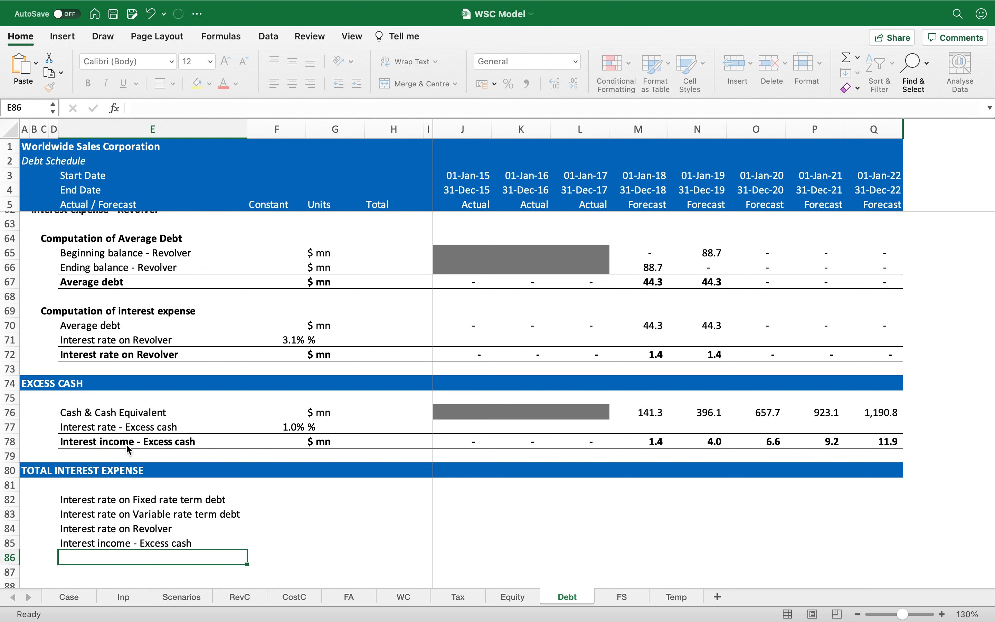
Copy the links in E82:E84 across to column Q.
key(Up)
key(Up)
key(Up)
key(Up)
key(shift+Down)
key(shift+Down)
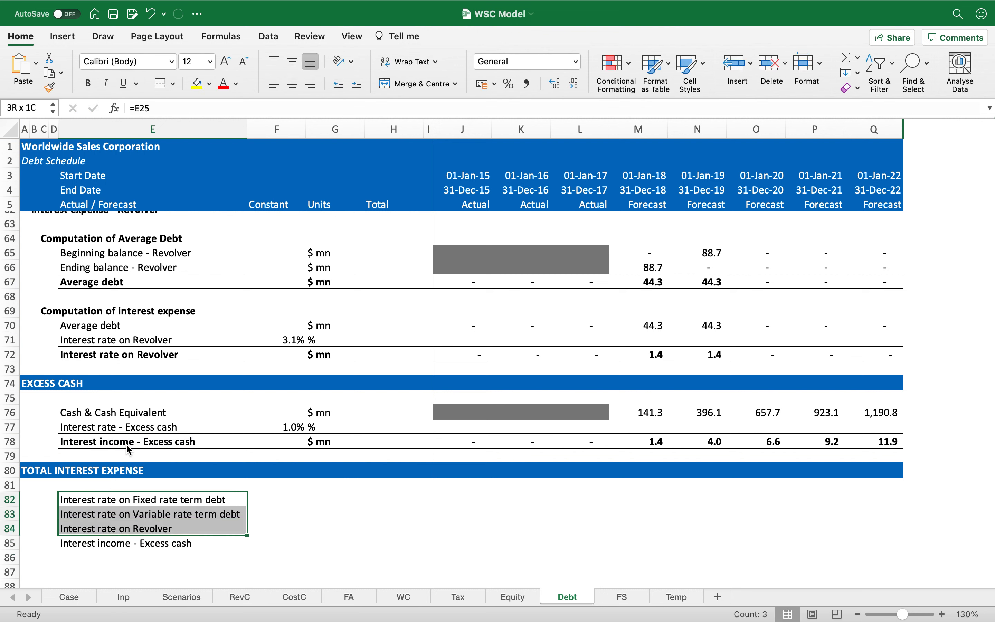
key(super+c)
key(super+shift+Right)
key(Return)
Clear the unneeded links from F82:F84 and H82:I84.
key(Right)
key(shift+Down)
key(shift+Down)
key(Delete)
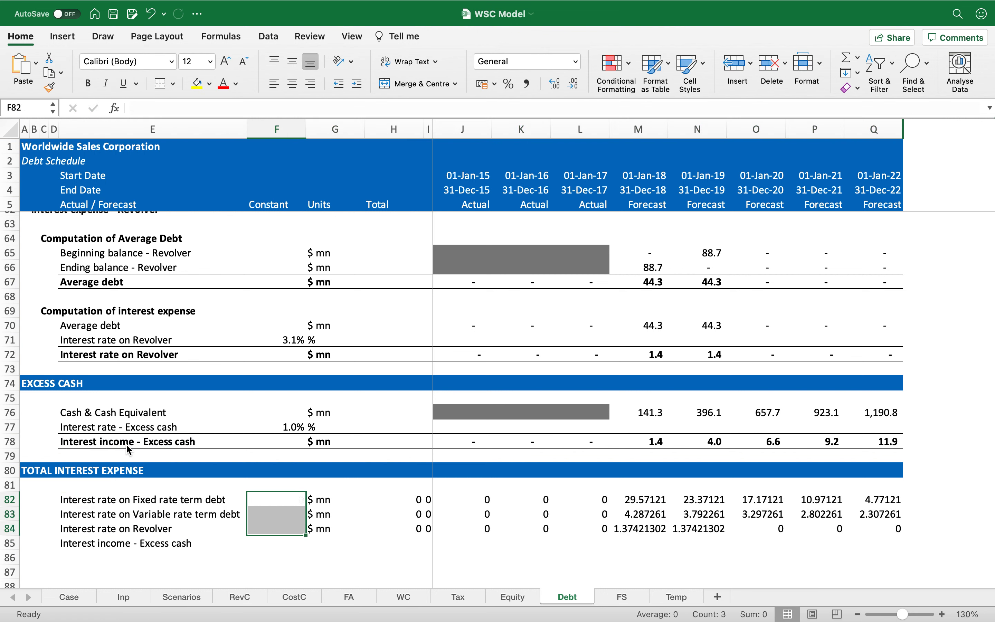
key(Right)
key(Right)
key(shift+Right)
key(shift+Down)
key(shift+Down)
key(Delete)
Format J82:Q84 in comma style with one decimal place.
key(Right)
key(Right)
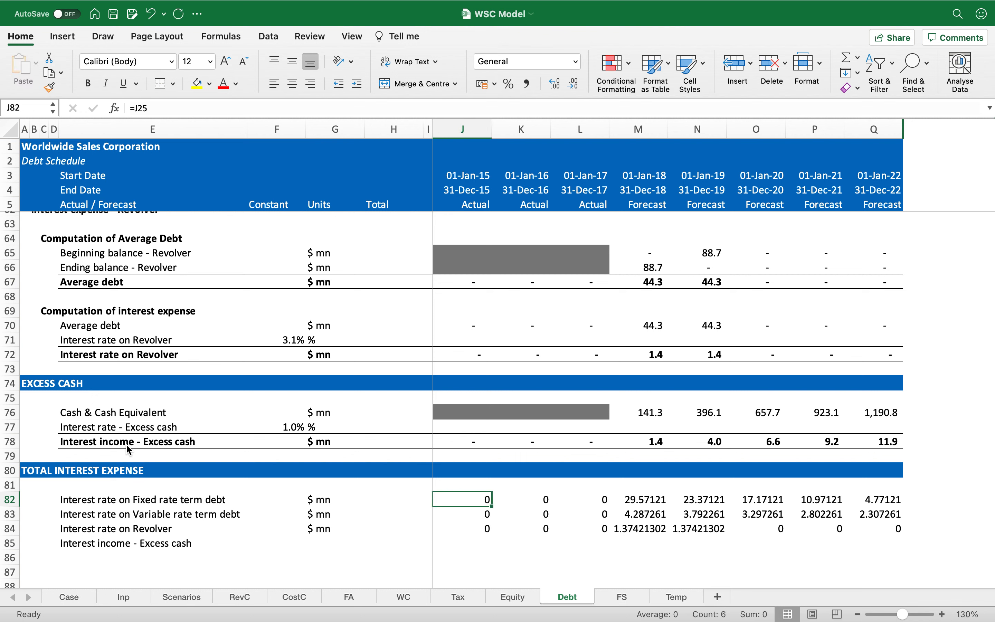
key(shift+Right)
key(shift+Down)
key(super+shift+Right)
key(shift+Down)
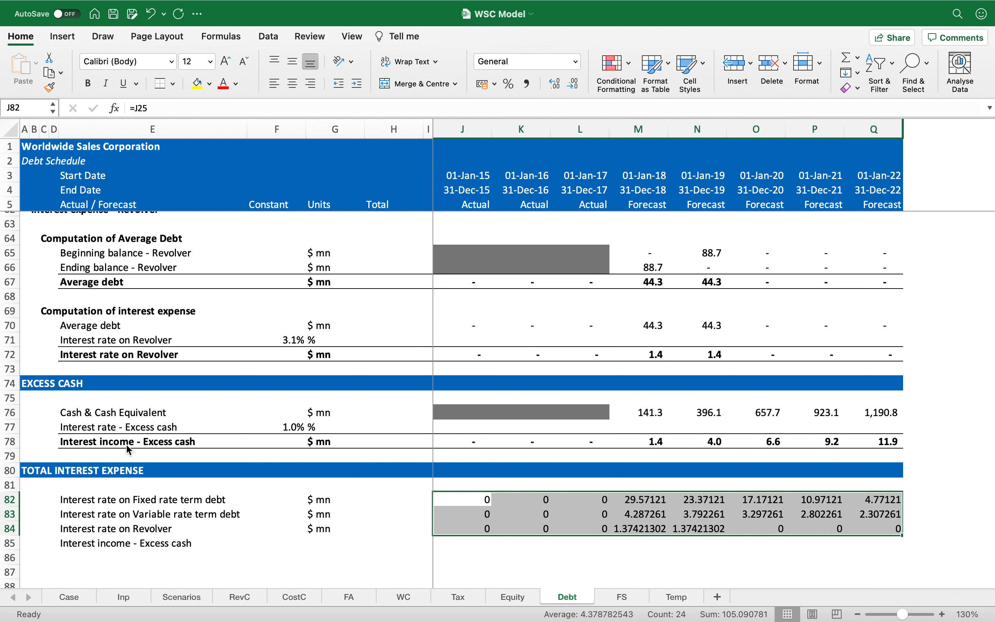
click(526, 85)
click(573, 84)
Enter the excess cash interest income as a negative in J85 with =-J78.
key(Left)
key(Down)
key(Down)
key(Down)
key(Right)
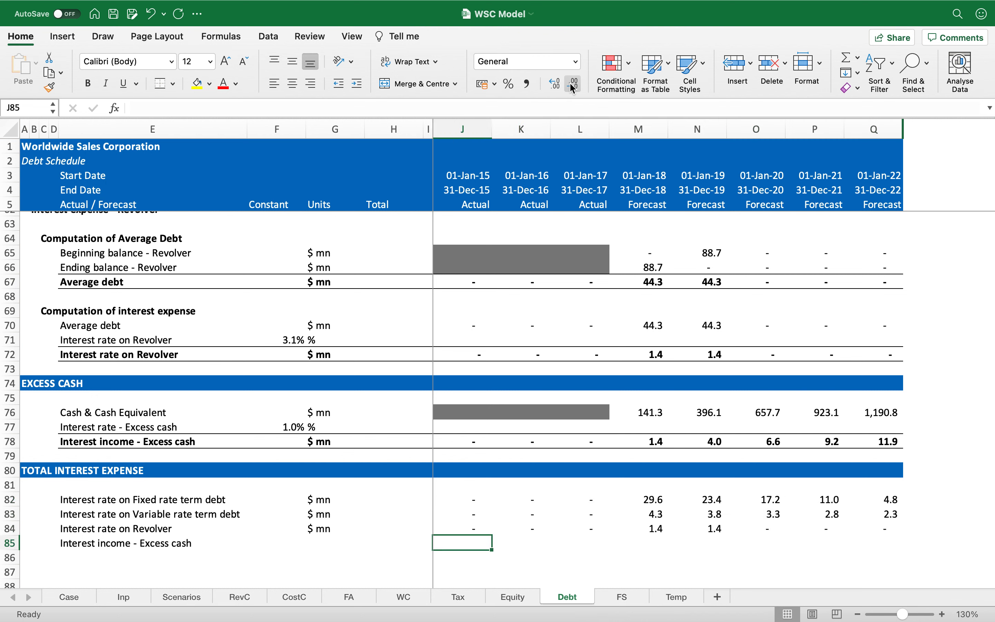
text(=-)
key(Up)
key(Up)
key(Up)
key(Up)
key(Up)
key(Up)
key(Up)
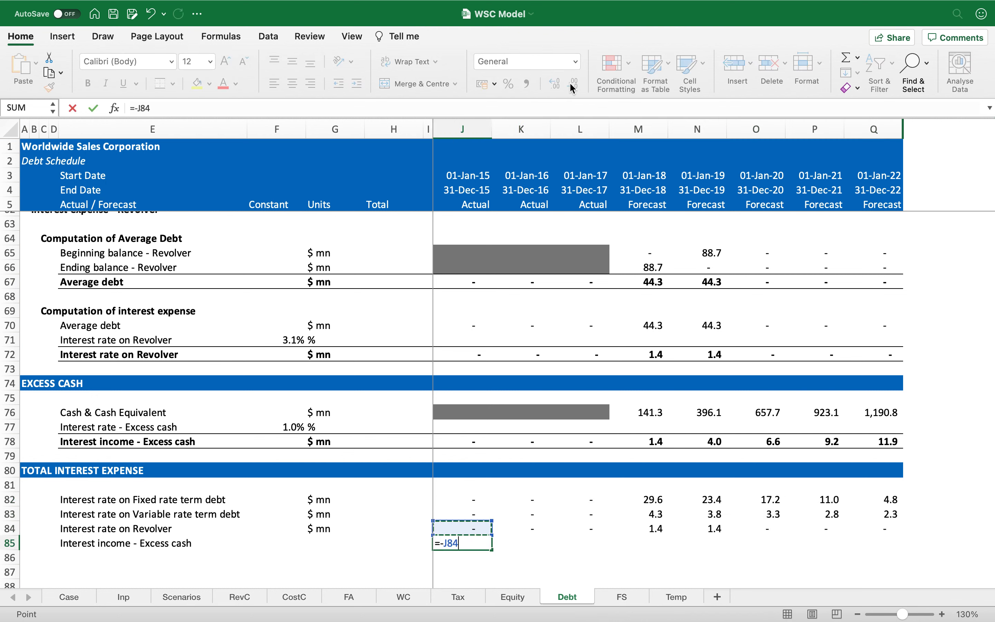
key(Down)
key(Return)
Copy the J85 formula across to Q85.
key(Up)
key(cmd+c)
key(shift+Right)
key(shift+Right)
key(shift+Right)
key(shift+Right)
key(shift+Right)
key(shift+Right)
key(shift+Right)
key(Return)
Make E86:Q86 bold and give the row a top and bottom border.
key(Left)
key(Left)
key(Left)
key(Left)
key(Left)
key(Down)
key(shift+Right)
key(shift+Right)
key(shift+Right)
key(shift+Right)
key(shift+Right)
key(shift+Right)
key(shift+Right)
key(shift+Right)
key(shift+Right)
key(shift+Right)
key(shift+Right)
key(shift+Right)
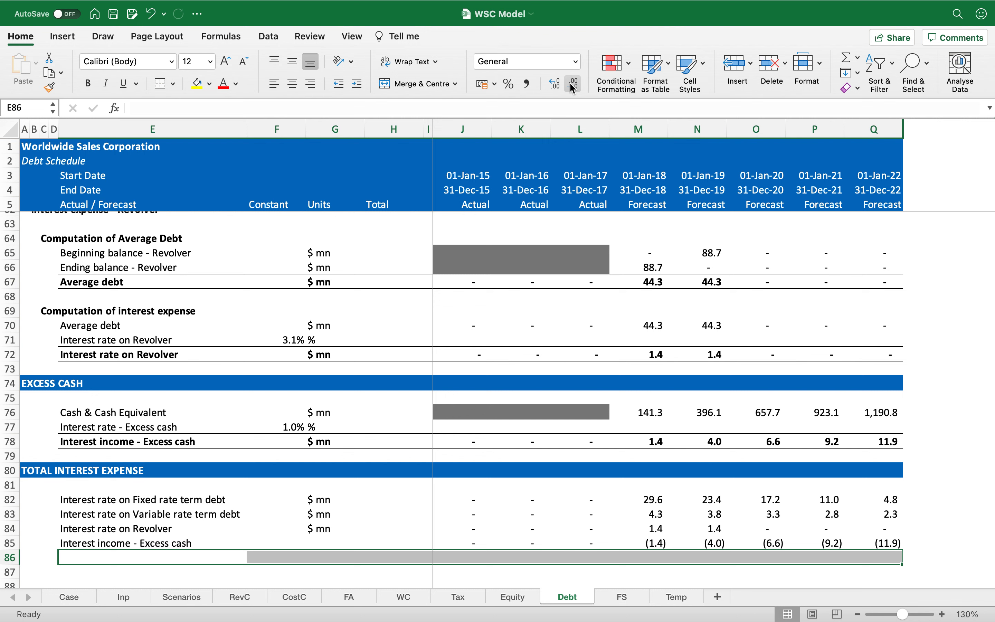
key(cmd+b)
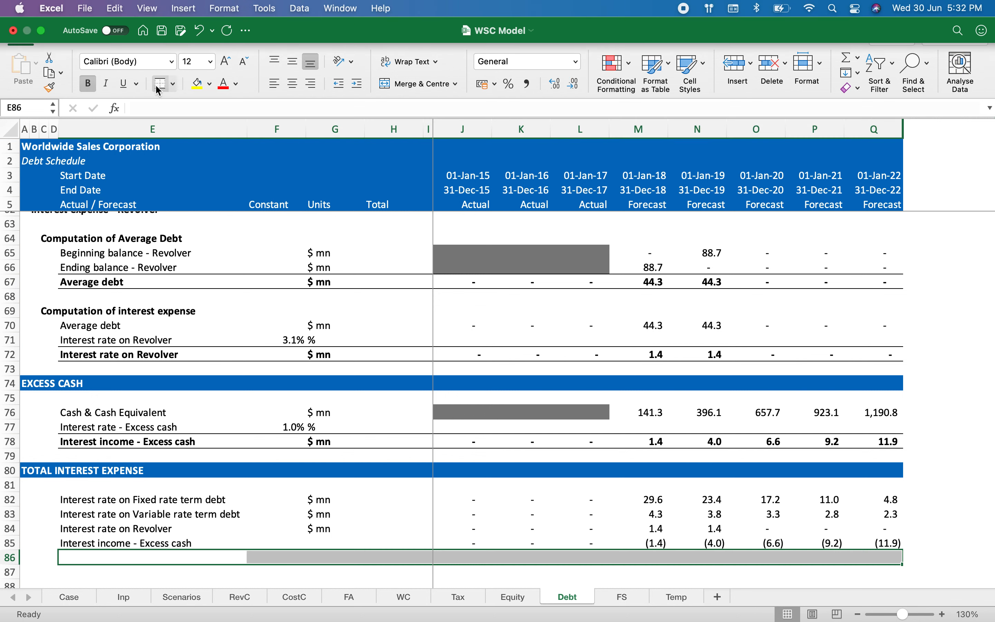
Label E86 "Total interest expense".
key(Left)
key(Right)
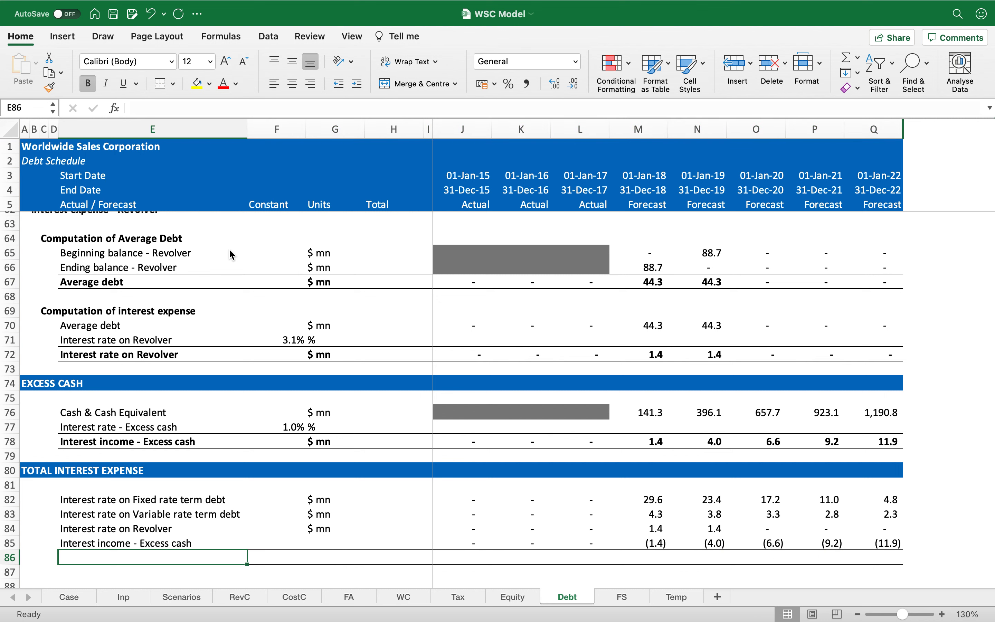
text(Total inte)
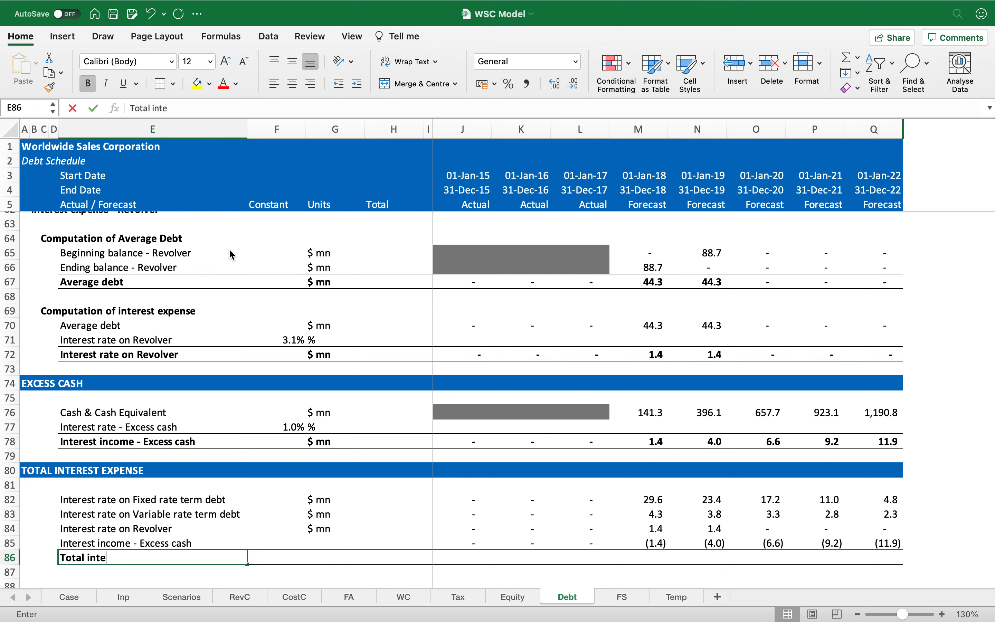
text(rest expense)
key(Return)
Enter the unit "$ mn" in G85:G86 for the excess cash income and total rows.
key(Up)
key(Right)
key(Right)
key(shift+Up)
text(#)
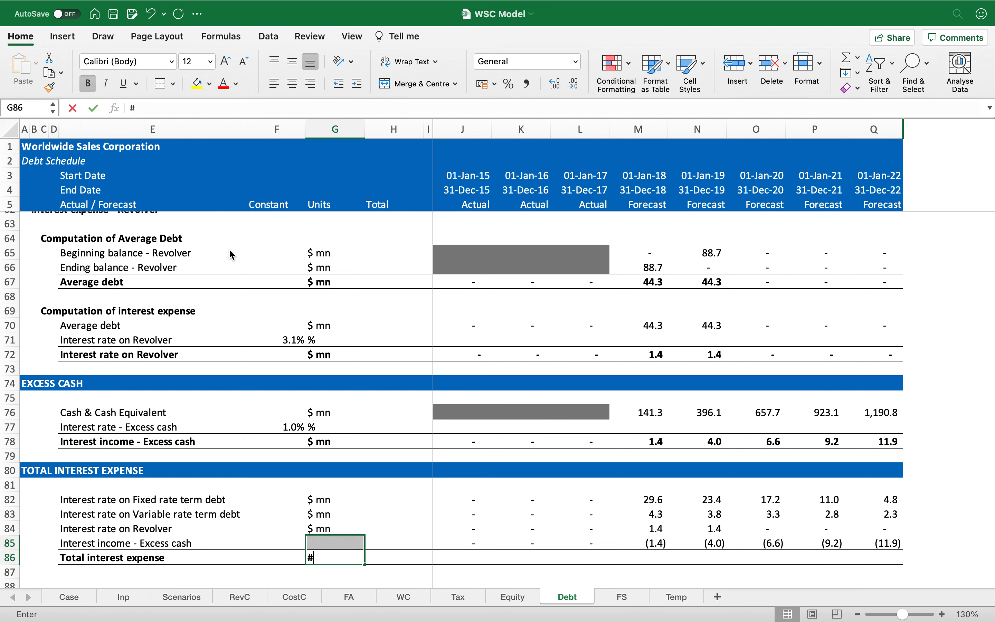
key(BackSpace)
text($)
key(ctrl+Return)
key(Up)
key(Down)
key(Right)
key(Right)
key(Right)
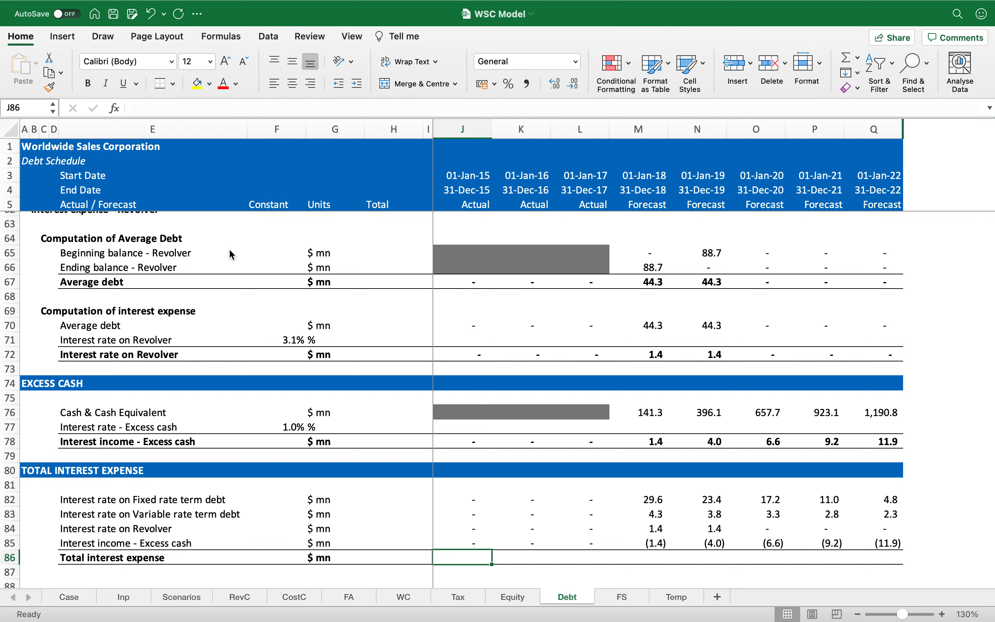
Total the four interest lines J82:J85 with a SUM formula in J86 and copy it across to Q86.
text(=SUM()
key(Up)
key(shift+Up)
key(shift+Up)
key(shift+Up)
key(Return)
key(Up)
key(super+c)
key(super+shift+Right)
key(Return)
Copy the blue section header band from row 80 to row 88 and retitle it "END OF SHEET".
key(Left)
key(Left)
key(Left)
key(Left)
key(Left)
key(Left)
key(Left)
key(Left)
key(Left)
key(Up)
key(Up)
key(Up)
key(Up)
key(Up)
key(Up)
key(shift+super+Right)
key(super+c)
key(Down)
key(Down)
key(Down)
key(Down)
key(Down)
key(Down)
key(Down)
key(Down)
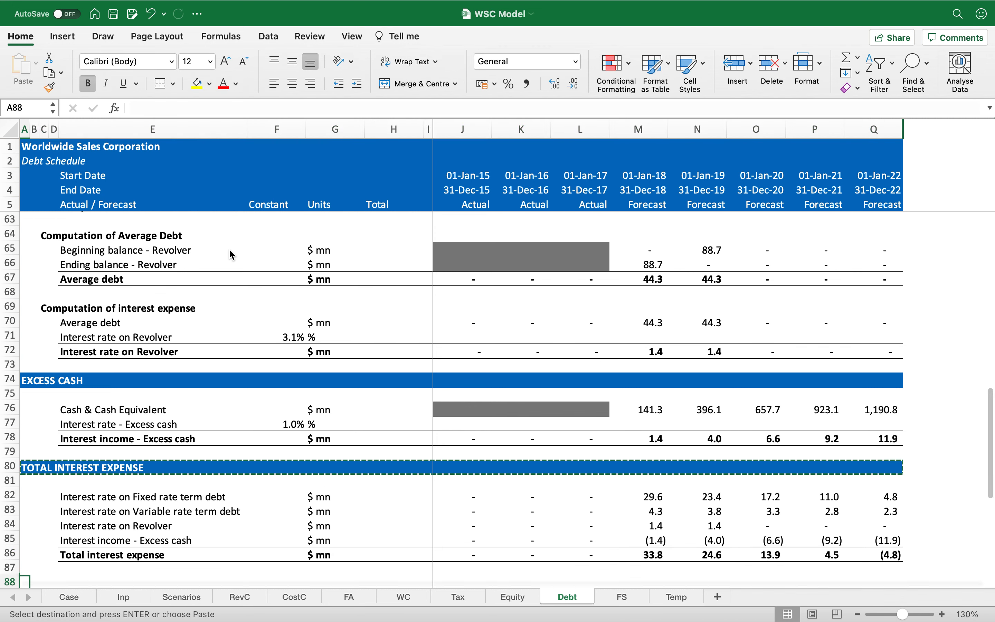
key(Return)
text(EN)
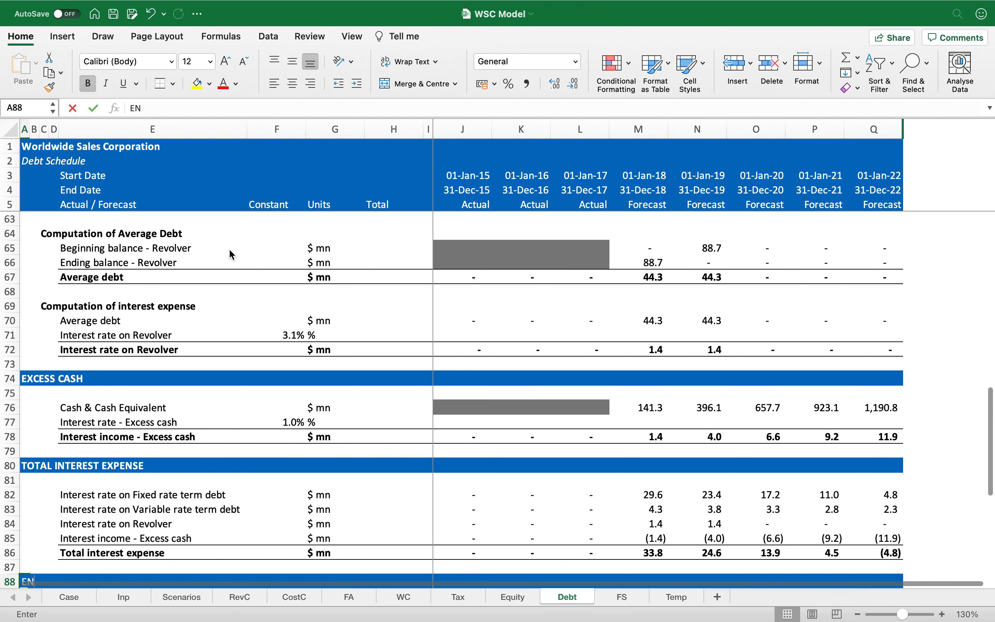
text(D OF SHEET)
key(Return)
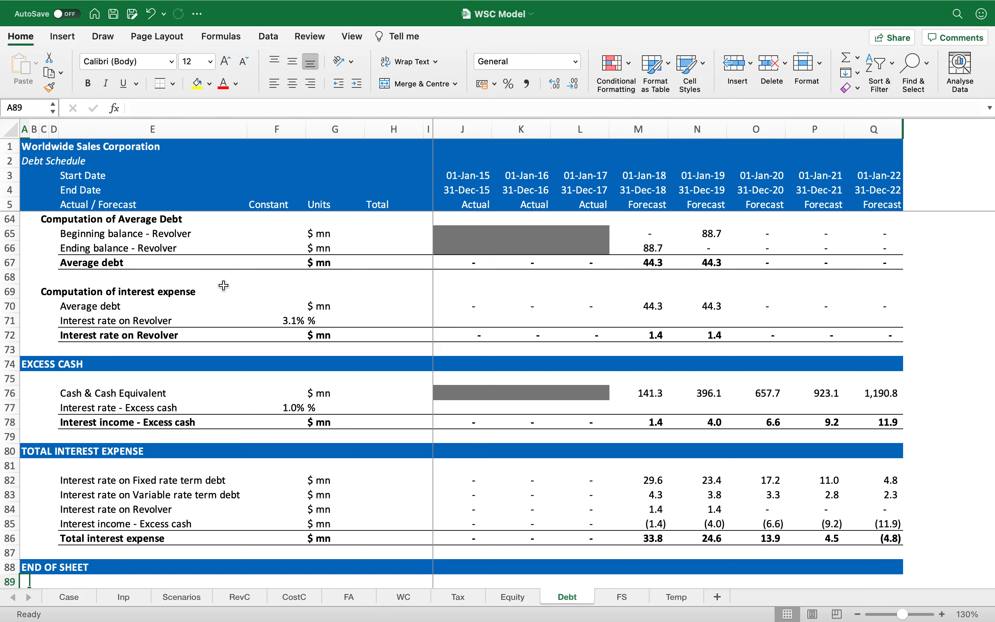
Look back over the completed debt schedule and save the workbook.
scroll(220, 311, up, 15)
scroll(221, 311, down, 15)
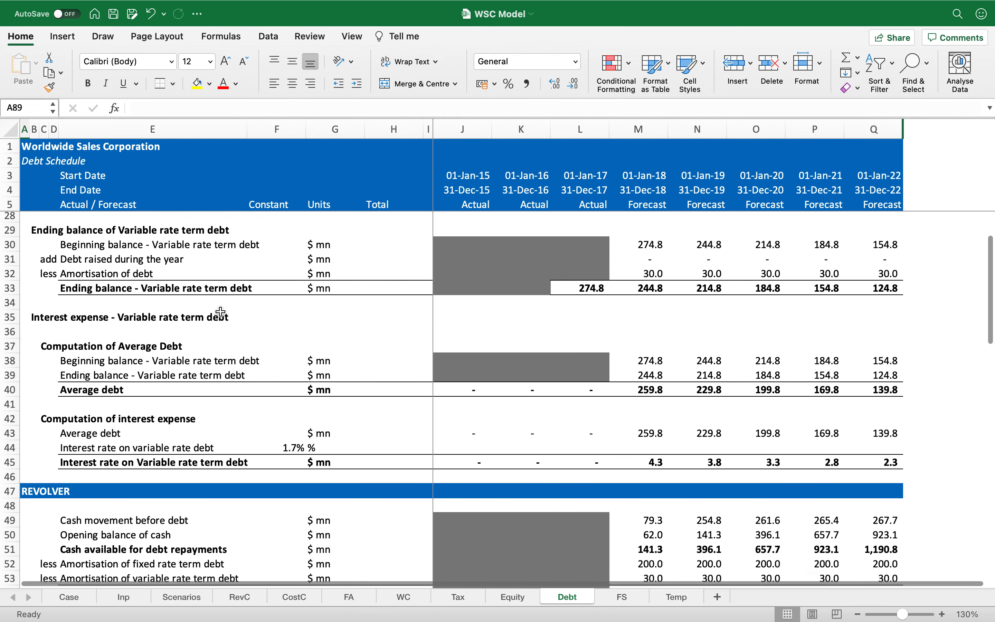
scroll(220, 311, down, 2)
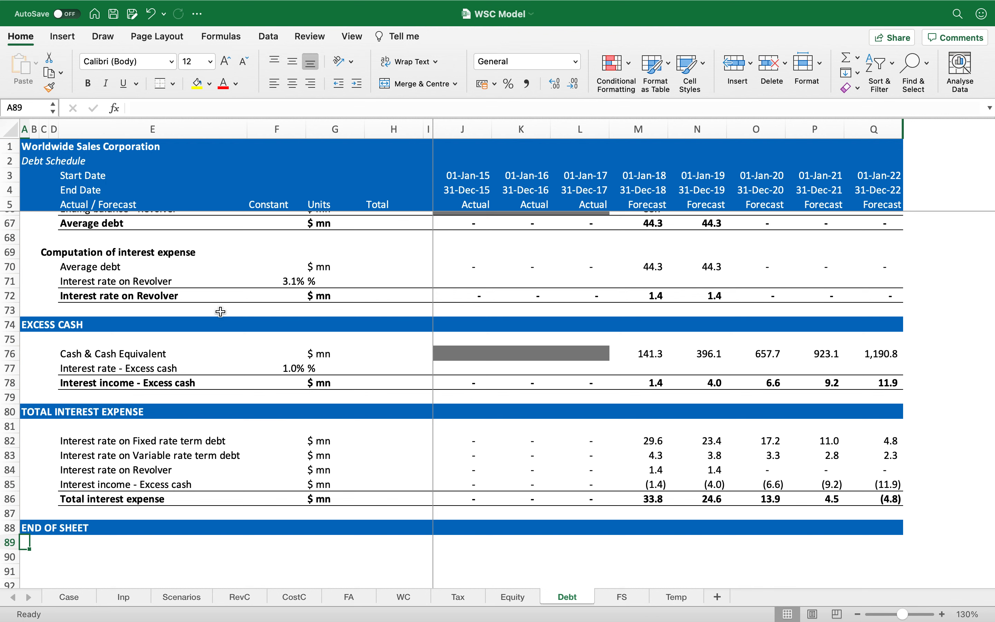
click(113, 13)
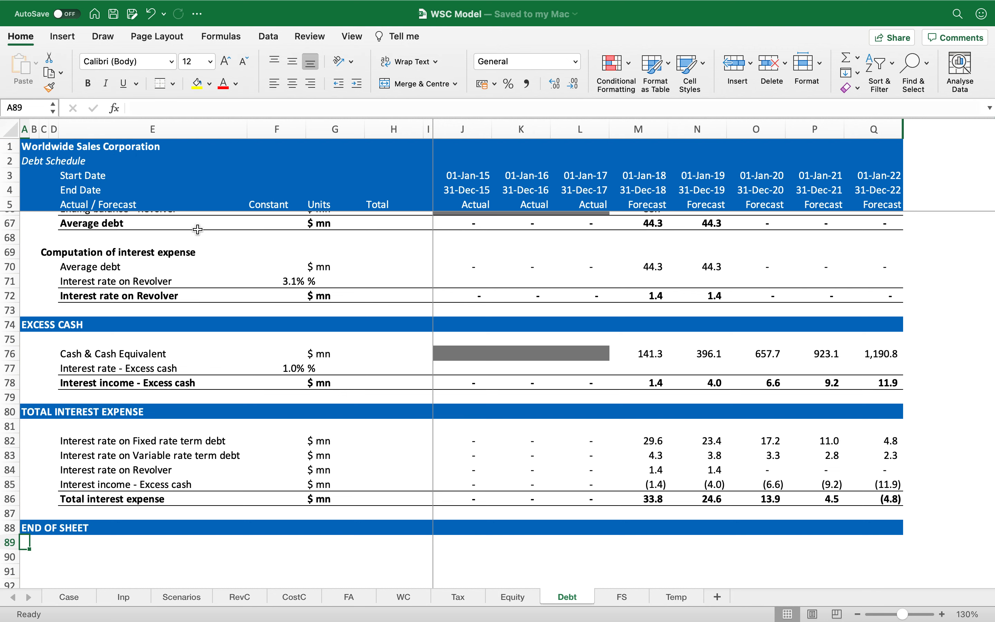
On the FS sheet, link Fixed Rate Long Term Debt in M85 to the ending balance in Debt!M13.
scroll(470, 355, up, 15)
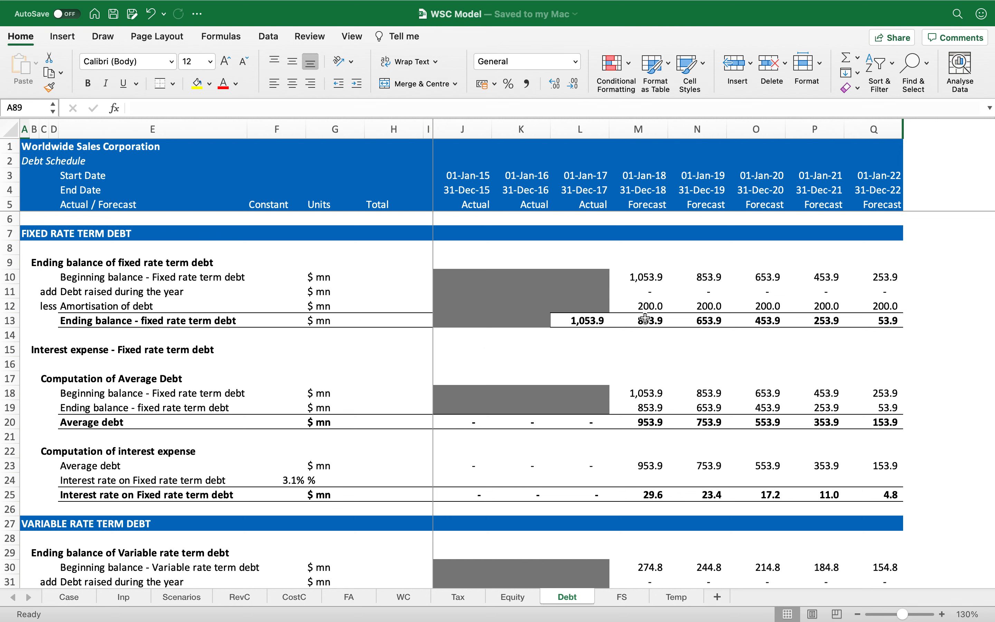
click(622, 597)
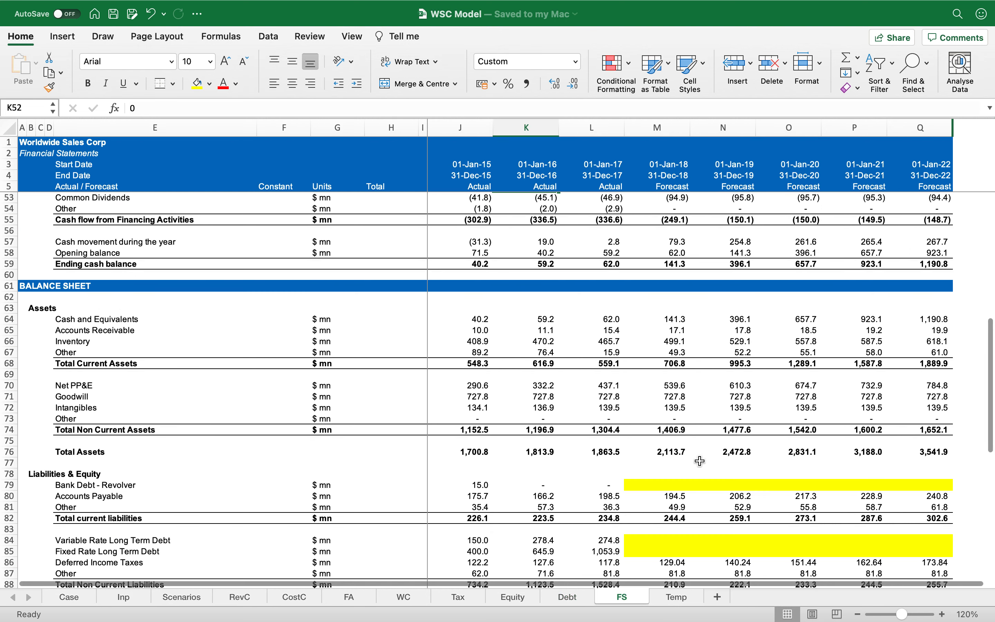
scroll(700, 460, down, 10)
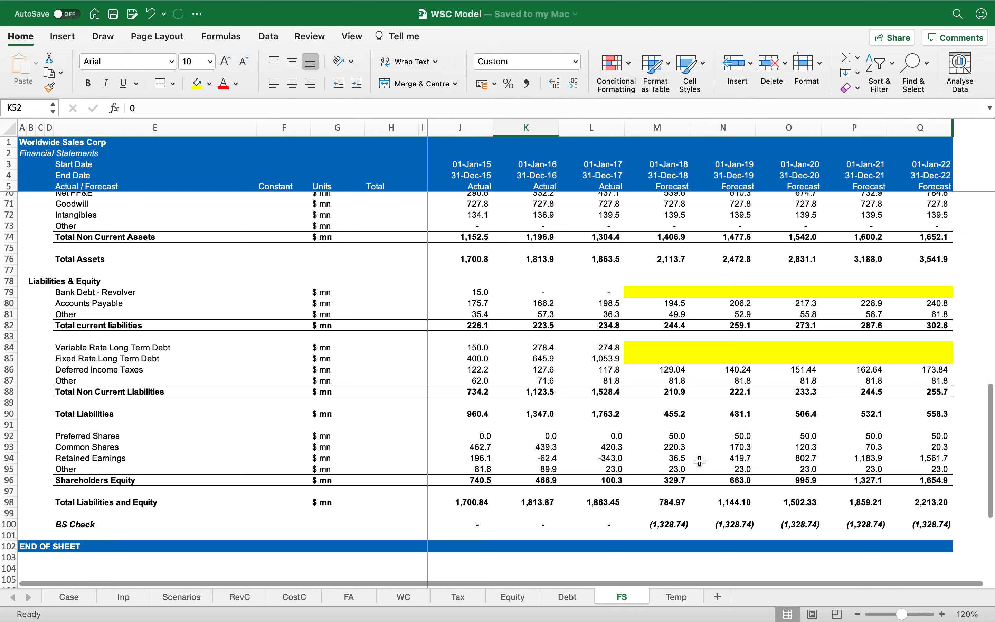
click(664, 345)
text(=)
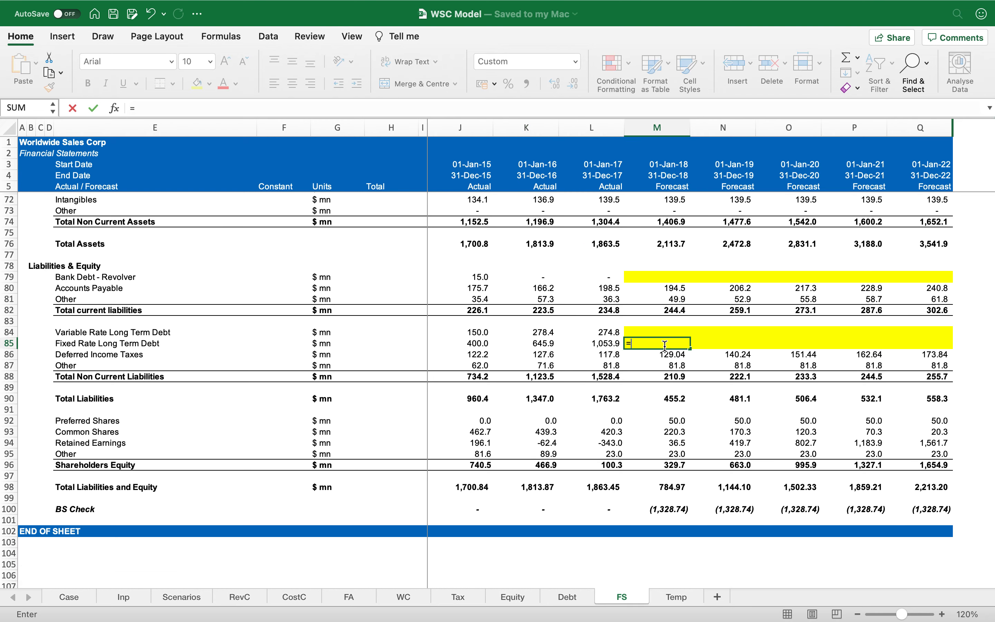
click(566, 598)
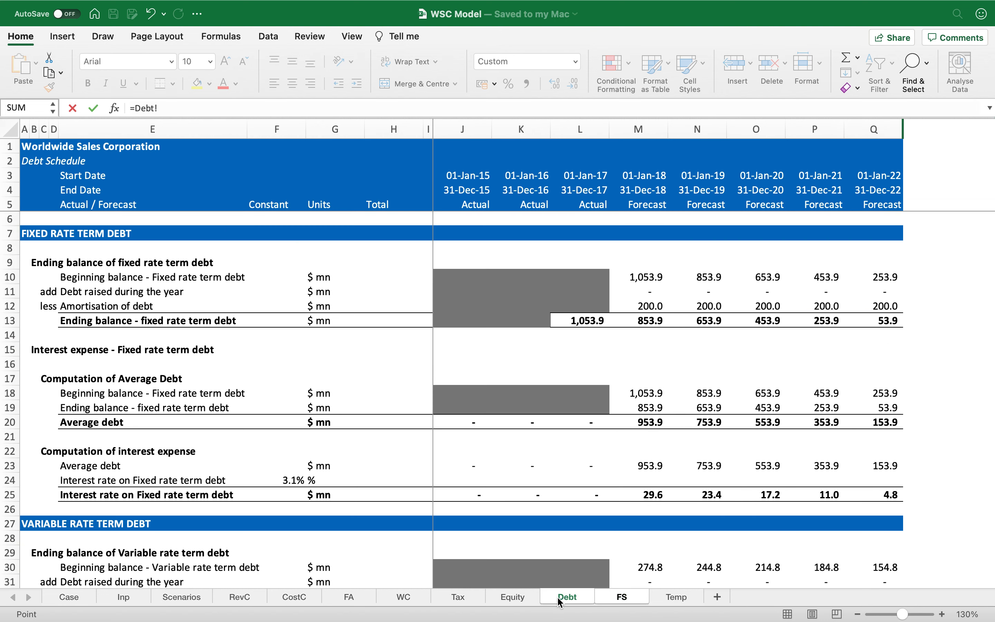
click(635, 320)
key(Return)
Copy the M85 link across to Q85 and remove the yellow fill from M85:Q85.
key(Up)
key(super+c)
key(super+shift+Right)
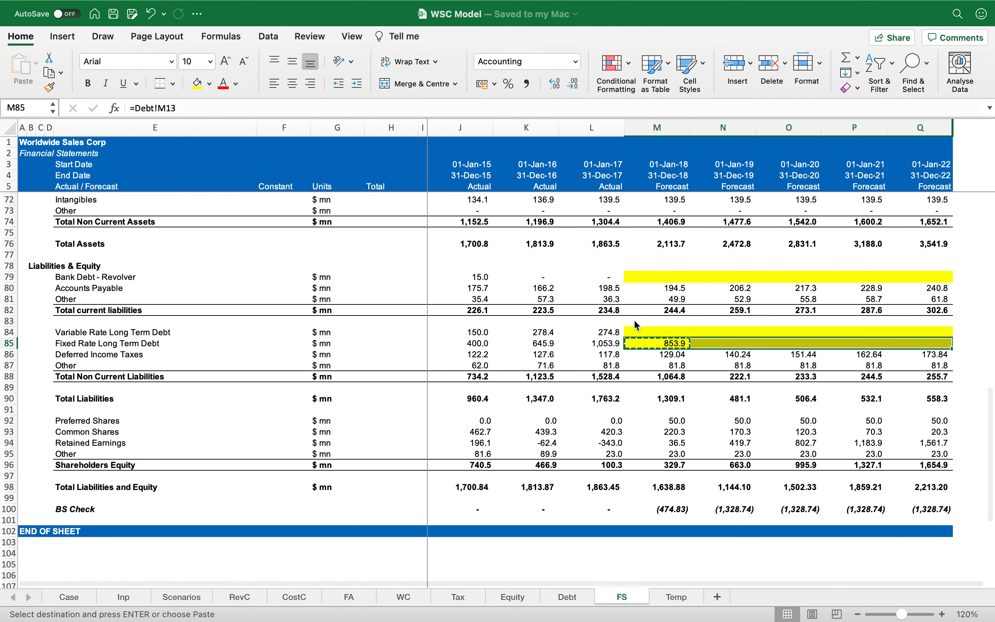
key(Return)
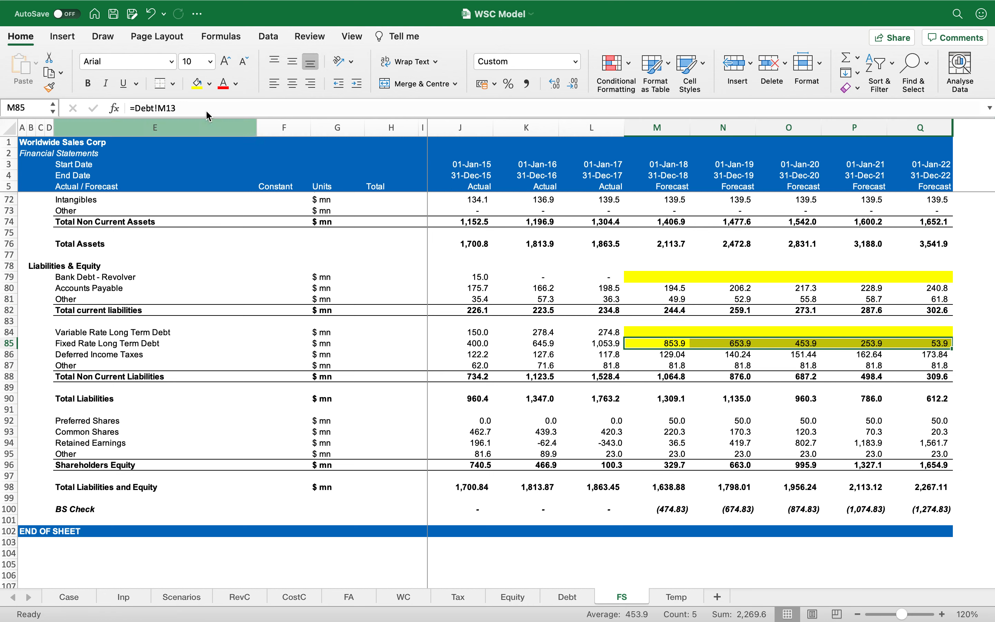
click(210, 85)
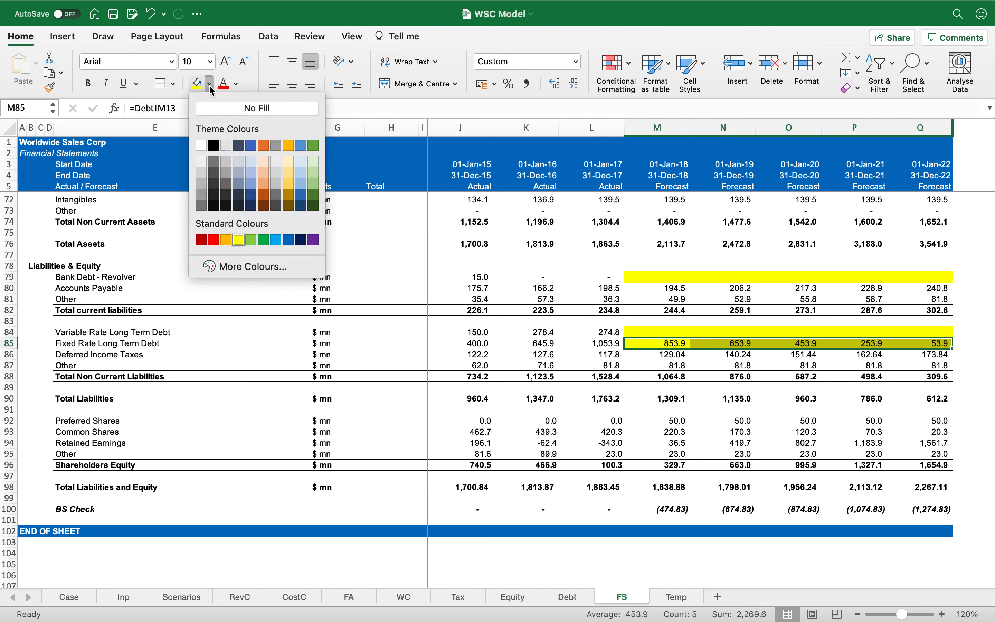
click(218, 109)
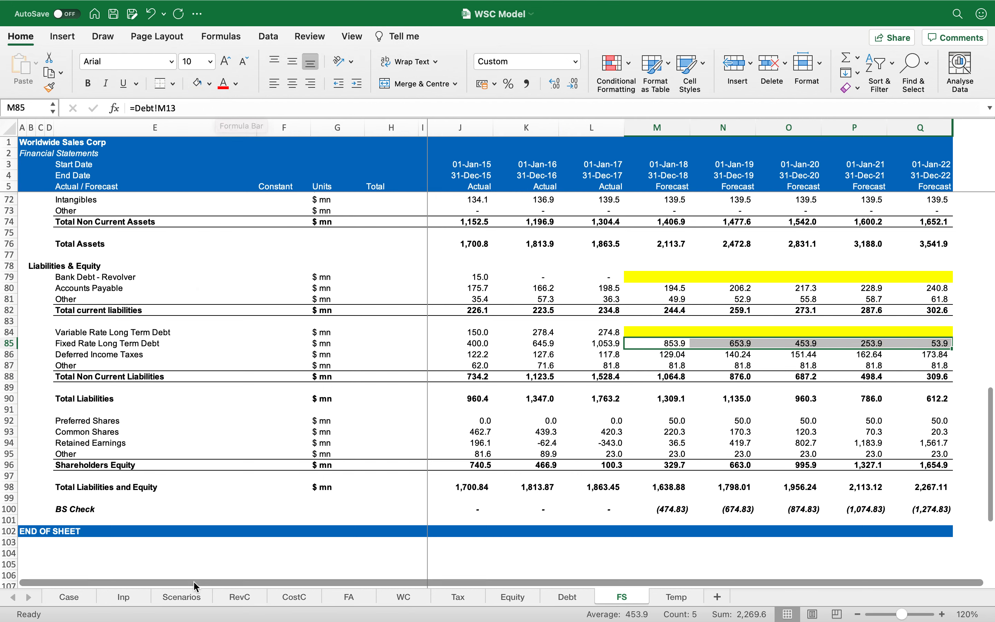
Link Variable Rate Long Term Debt in FS cell M84 to the ending balance in Debt!M33.
click(568, 597)
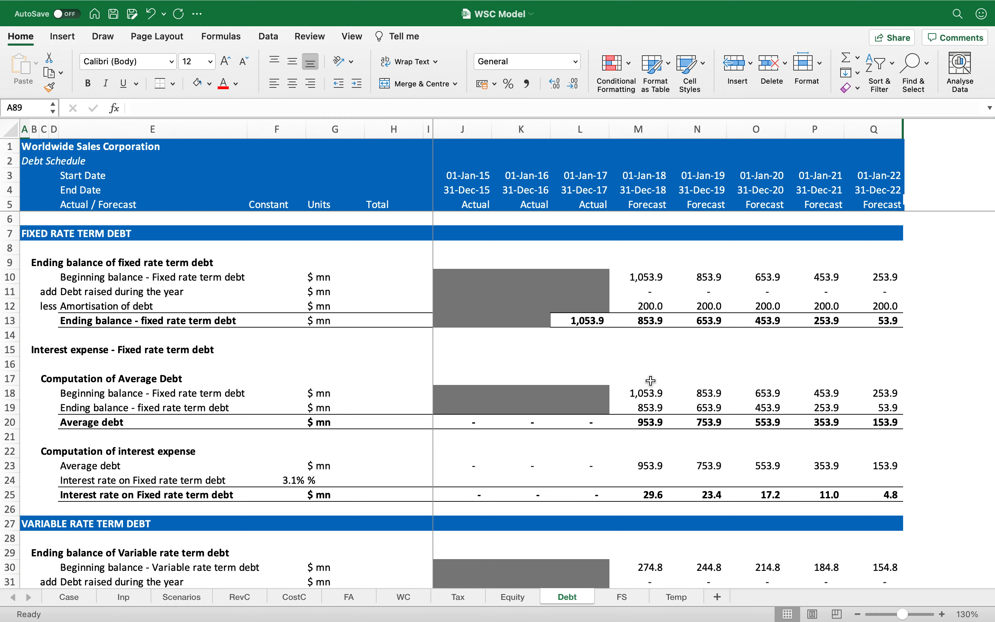
scroll(651, 380, down, 2)
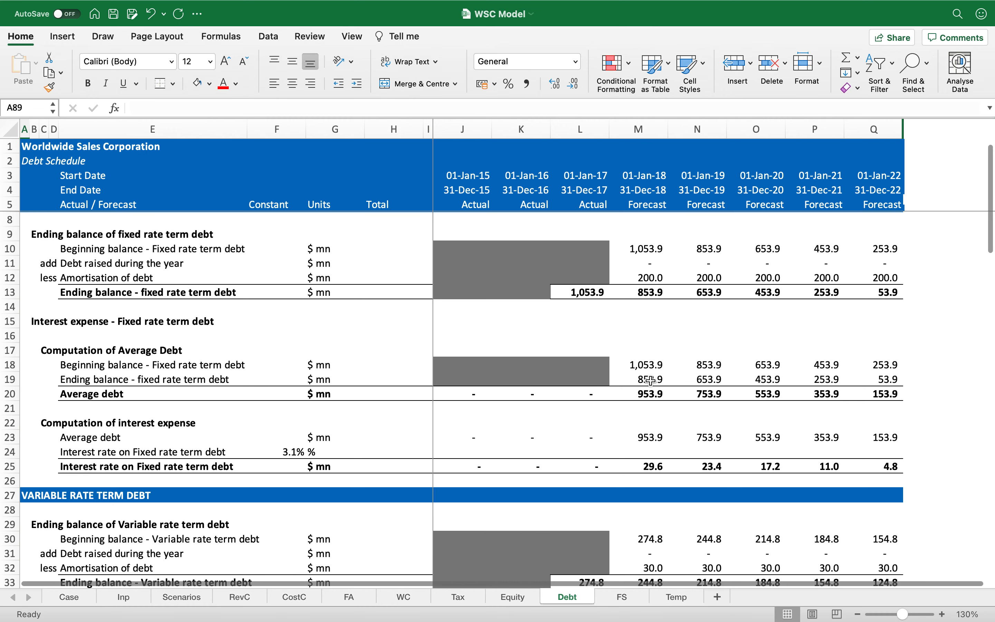
scroll(650, 381, down, 16)
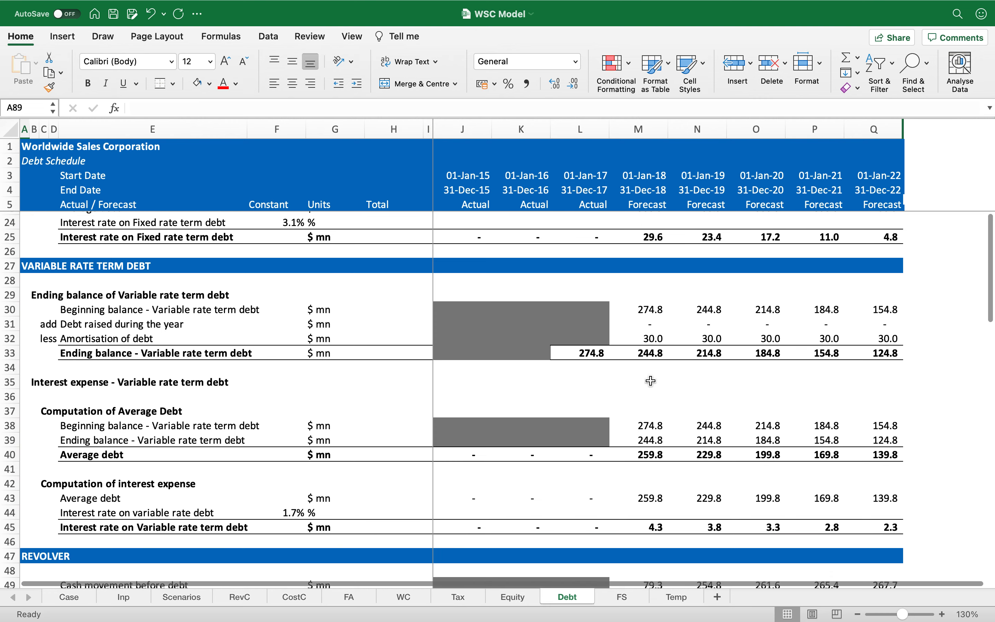
click(622, 597)
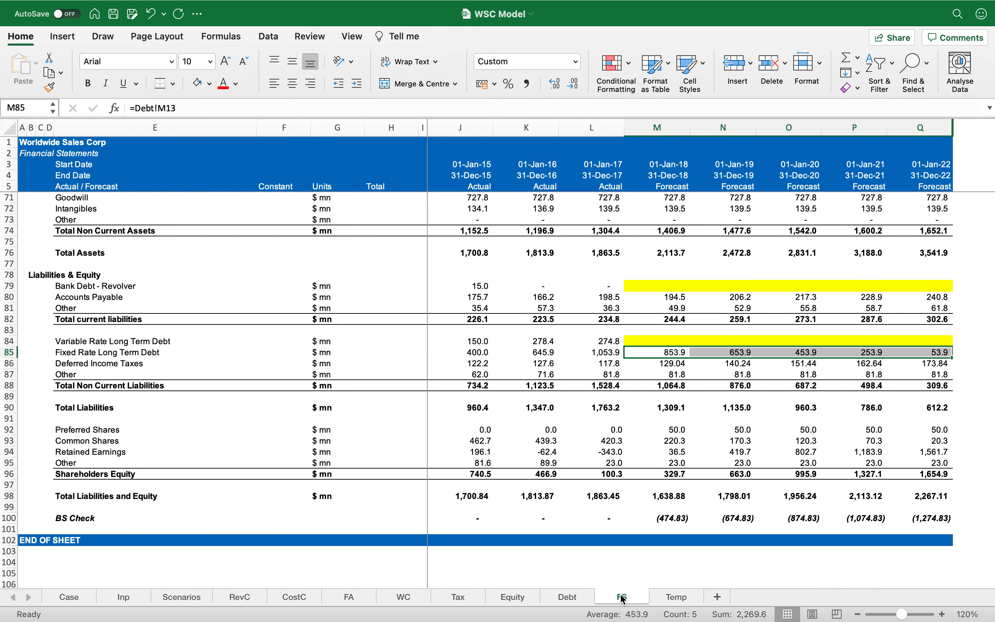
click(649, 340)
text(=)
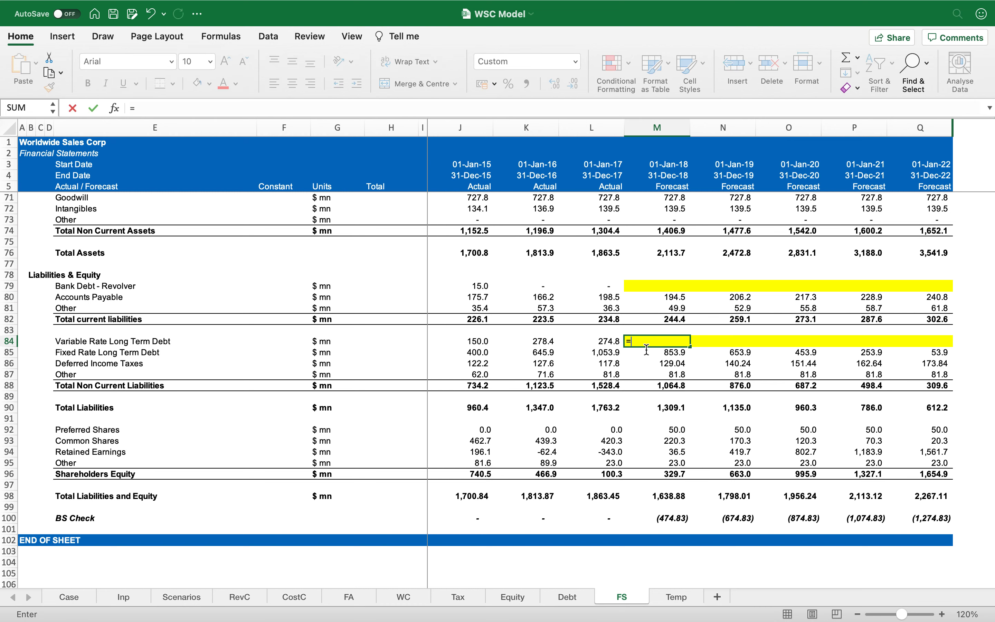
click(563, 597)
click(652, 367)
key(Return)
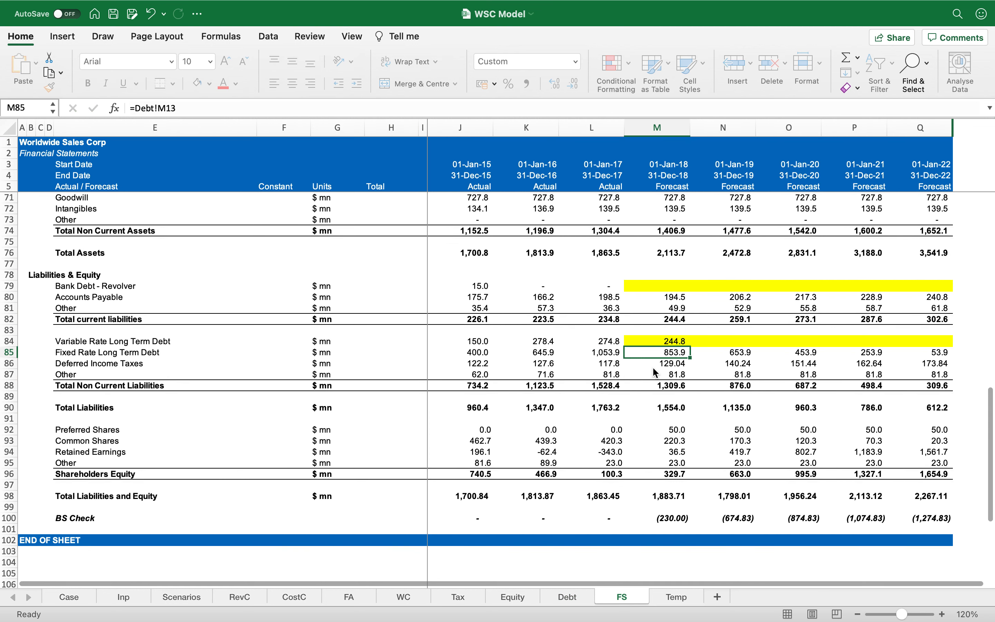
Copy the M84 link across to Q84 and remove the yellow fill from M84:Q84.
key(ctrl+c)
key(ctrl+shift+Right)
key(Return)
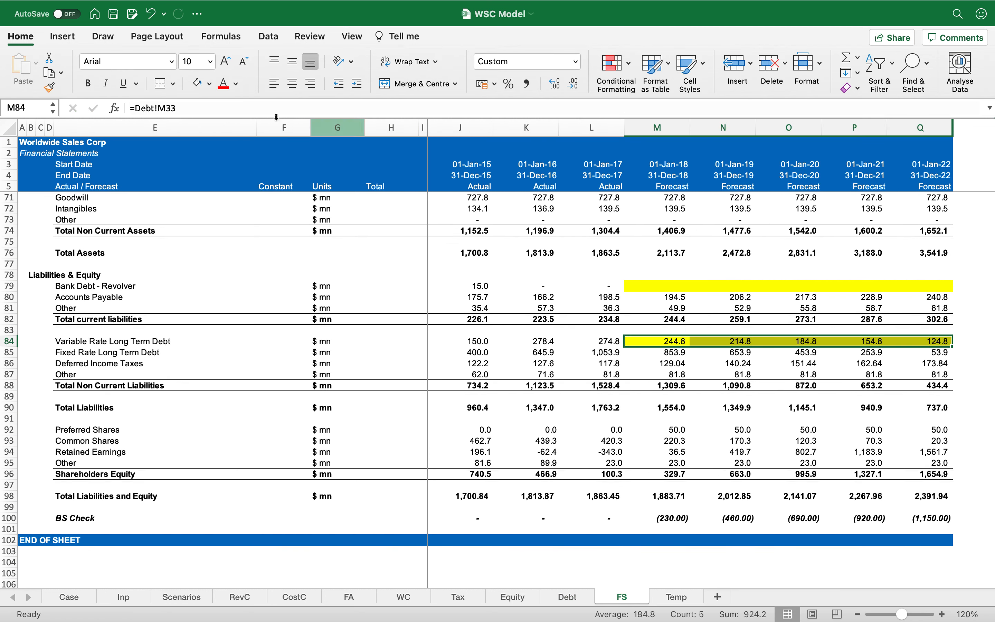
click(197, 83)
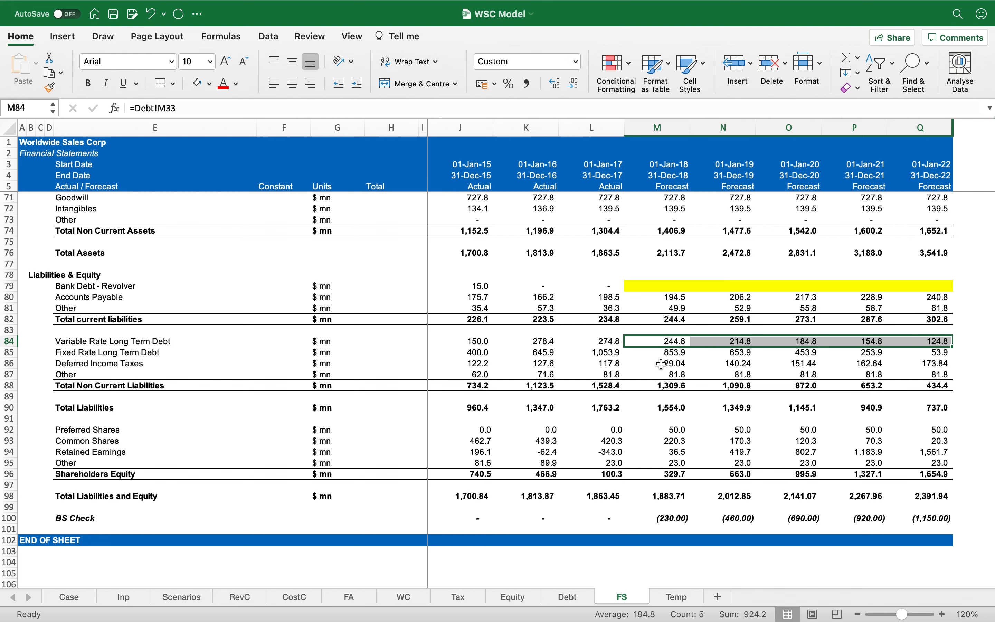
Link Bank Debt - Revolver in FS cell M79 to the revolver balance in Debt!M60.
scroll(660, 363, up, 1)
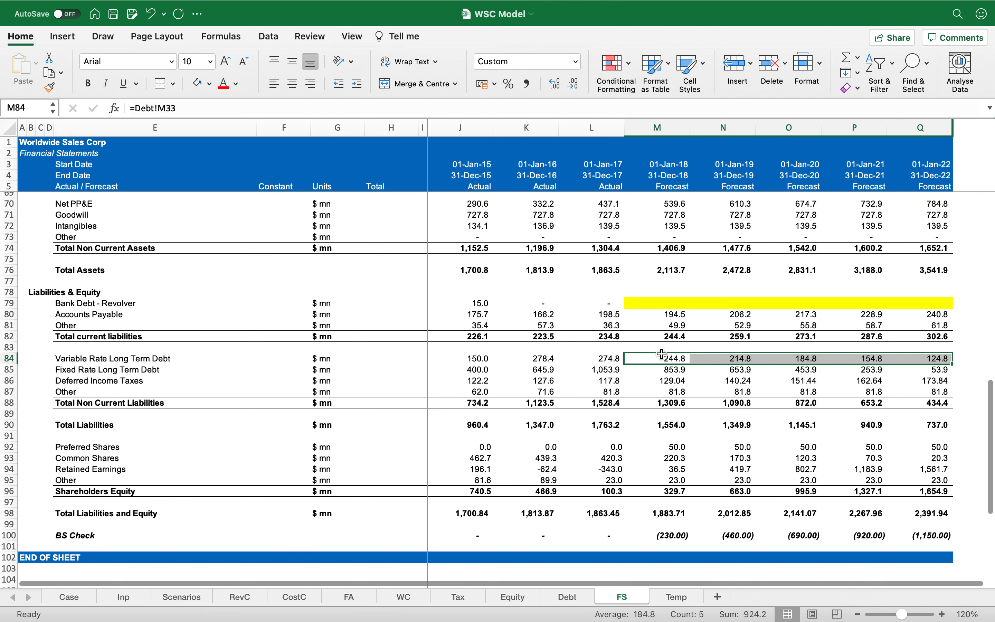
click(670, 310)
click(670, 301)
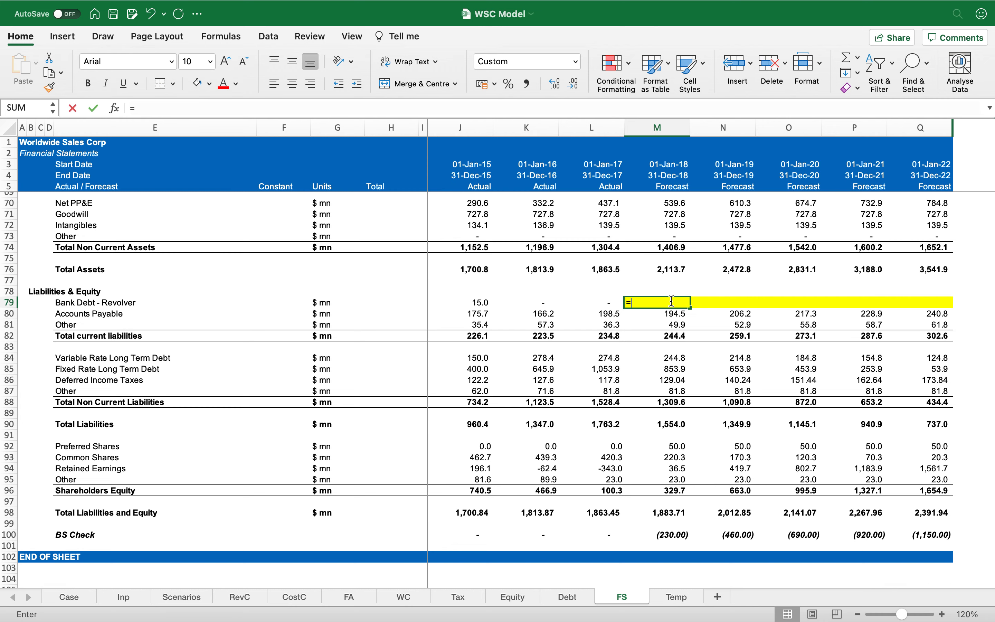
text(=)
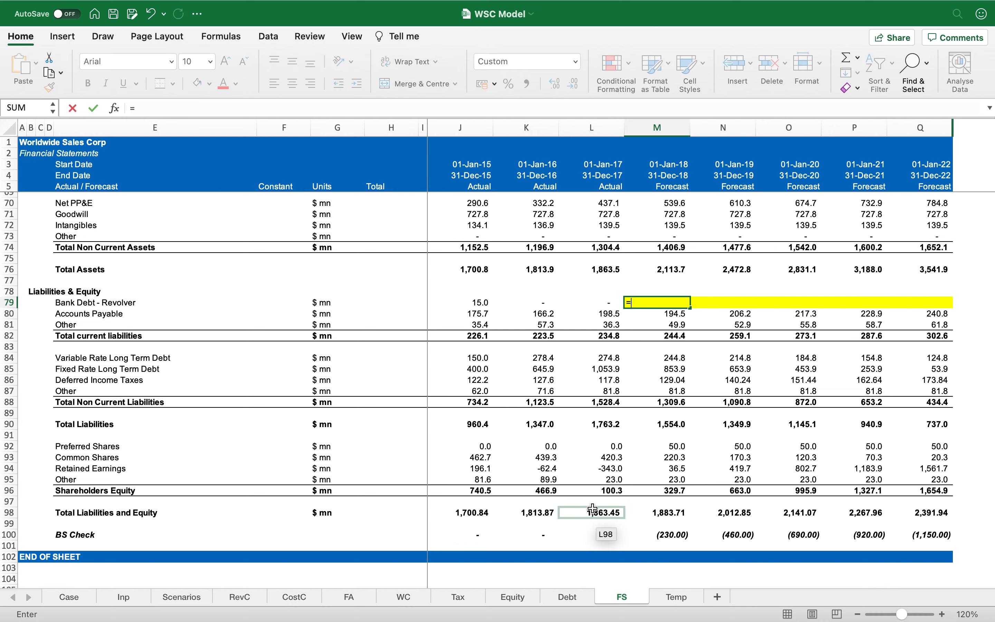
click(569, 596)
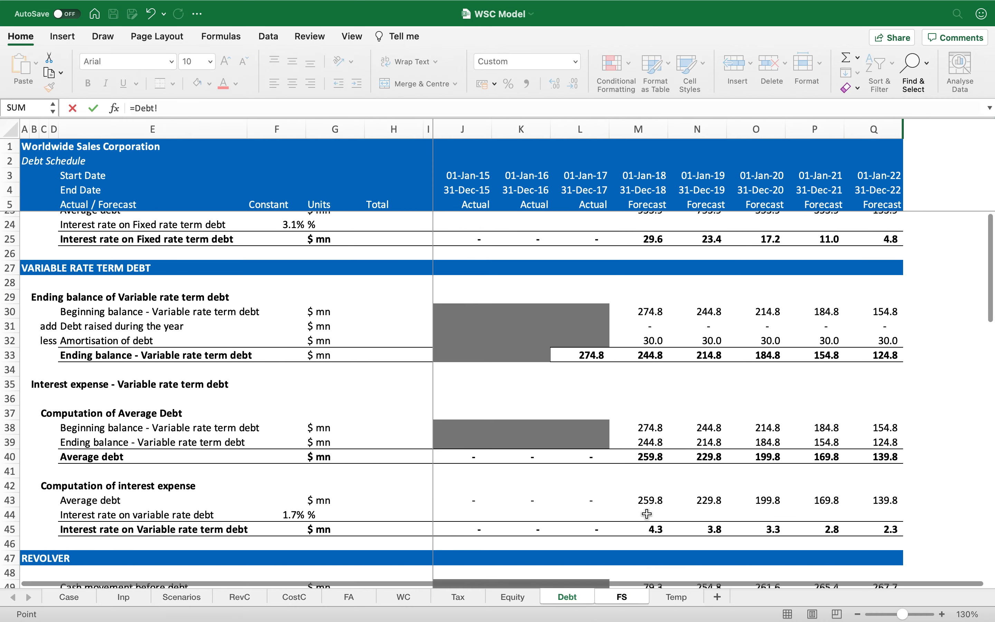
scroll(646, 514, down, 6)
click(649, 490)
key(Return)
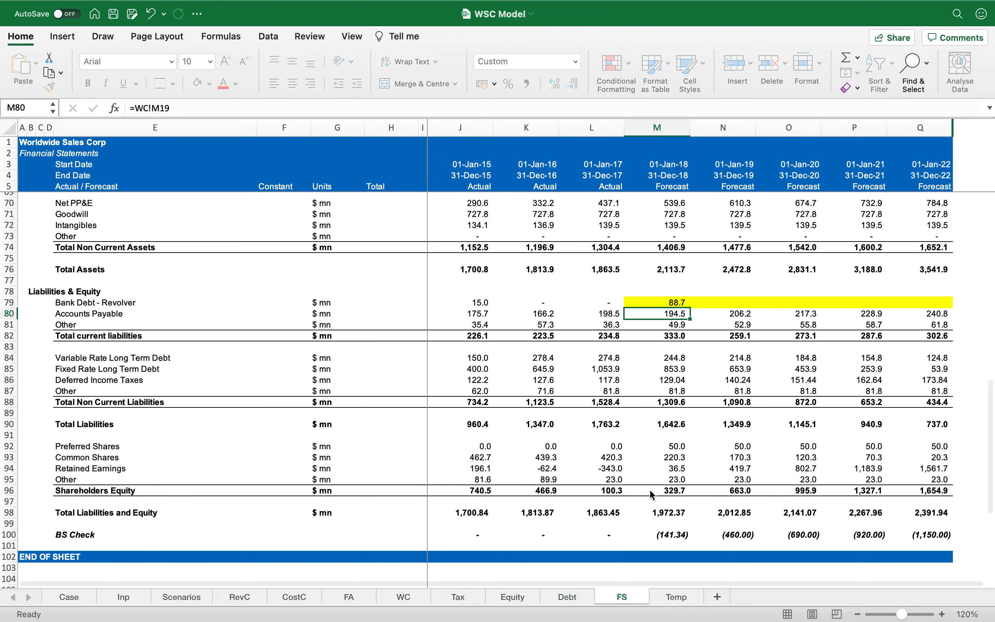
Copy the M79 link across to Q79 and remove the yellow fill from M79:Q79.
key(Up)
key(super+c)
key(shift+Right)
key(shift+Right)
key(shift+Right)
key(shift+Right)
key(Return)
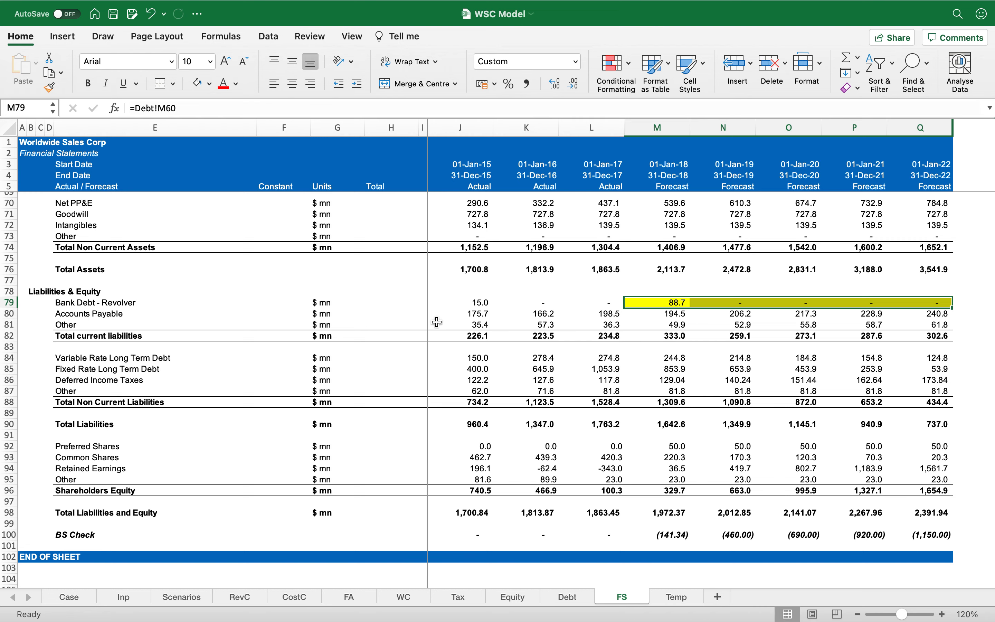
click(198, 84)
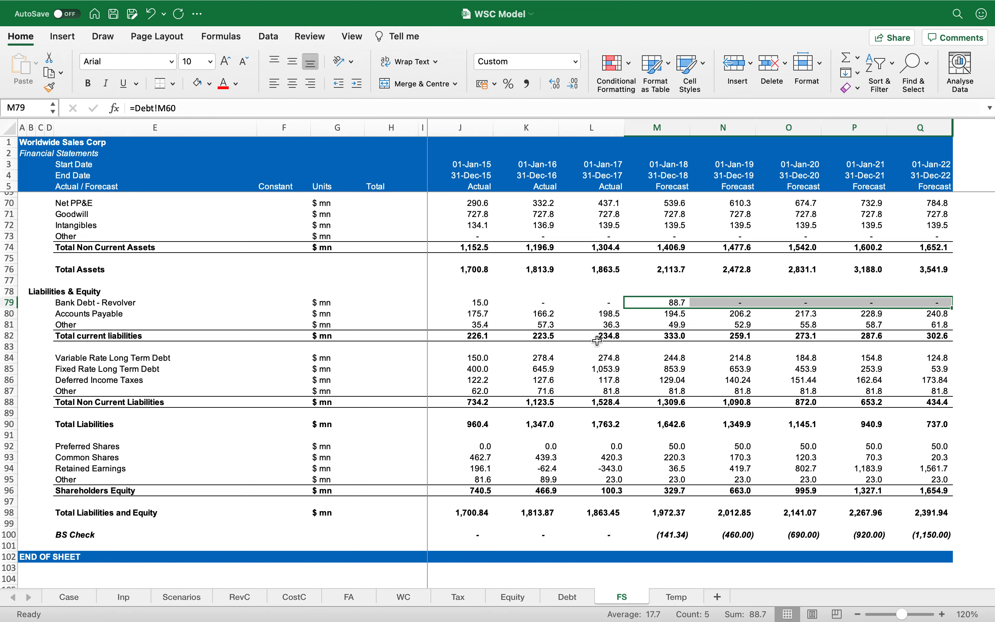
Examine the balance sheet, its BS Check row and the financing activities of the cash flow statement.
scroll(625, 368, up, 6)
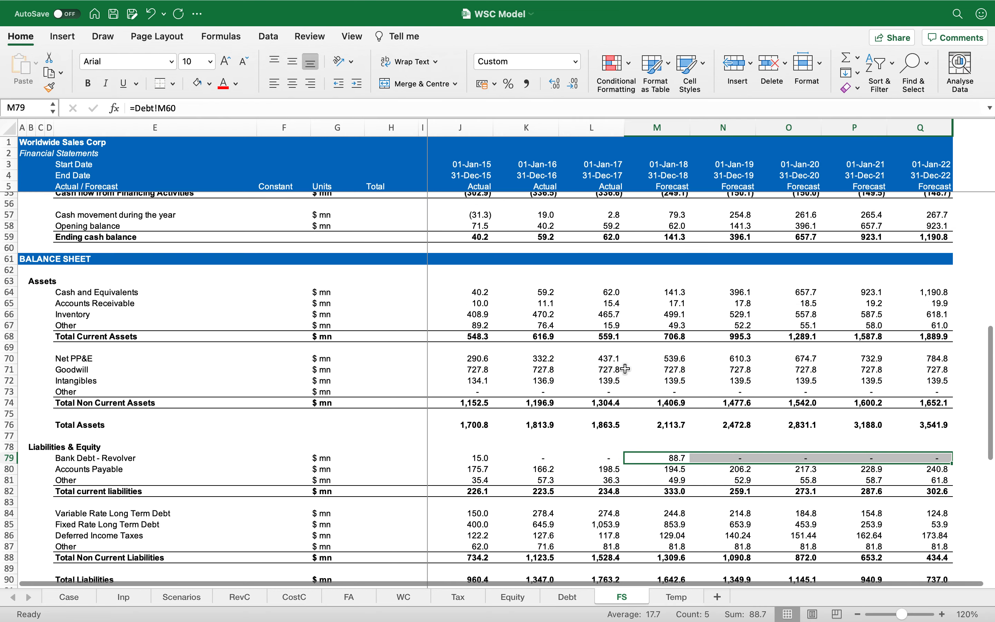
scroll(625, 369, down, 6)
scroll(625, 369, up, 2)
scroll(625, 369, up, 2)
scroll(625, 369, down, 4)
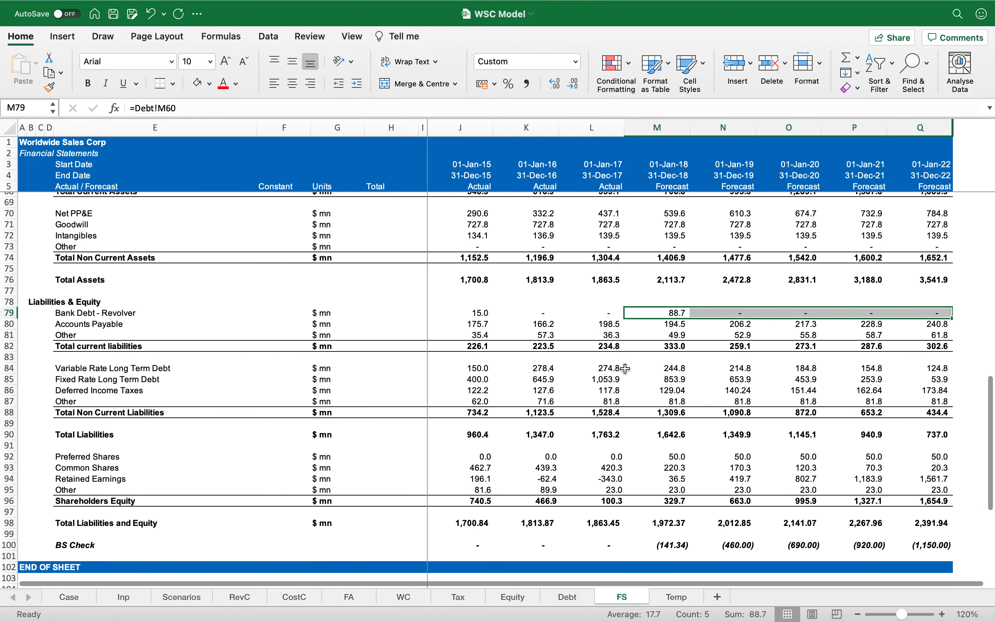
scroll(625, 369, down, 2)
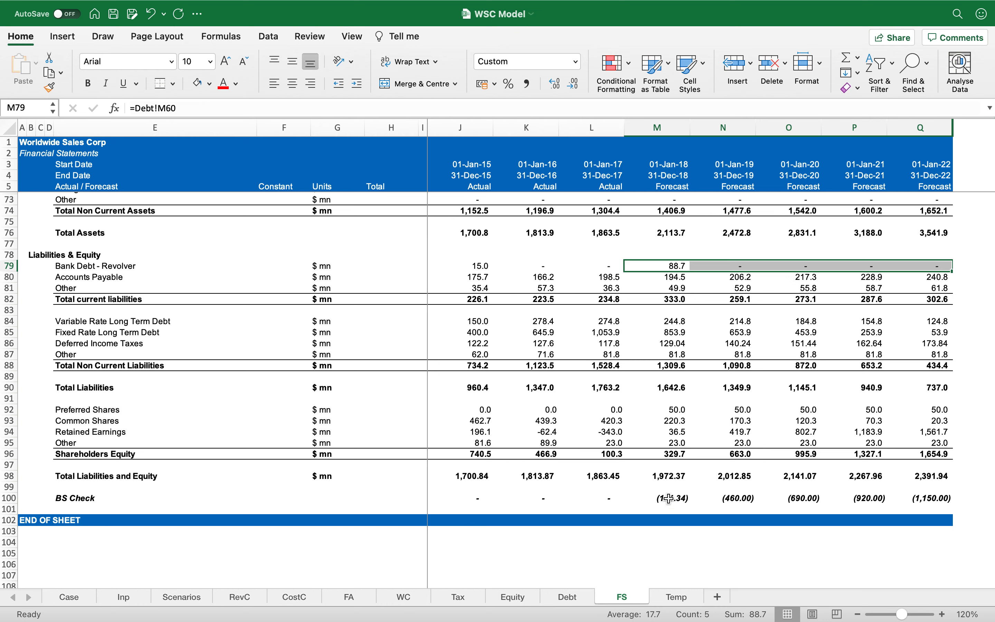
scroll(668, 498, up, 10)
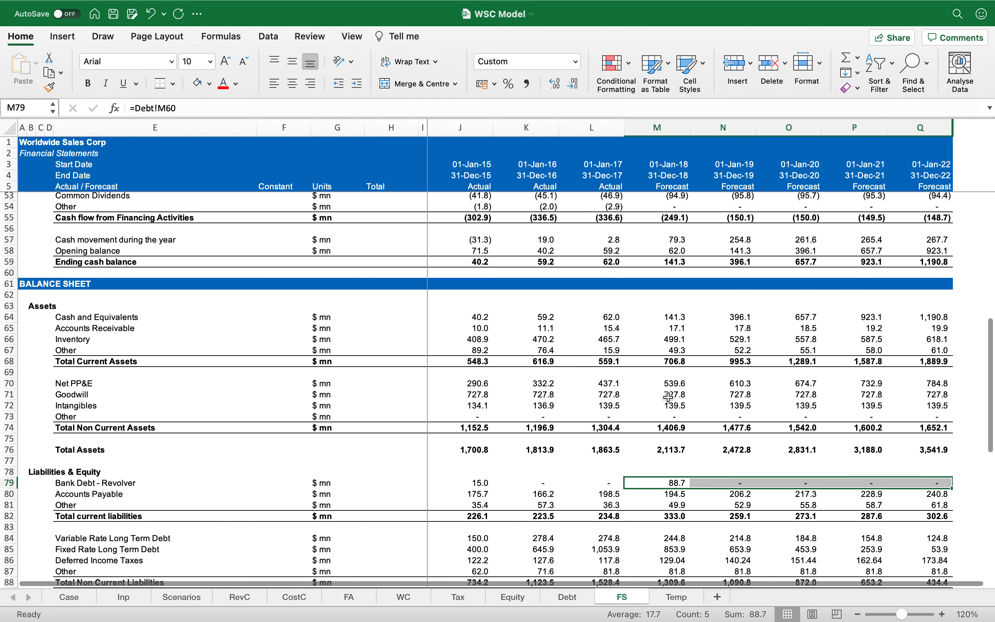
scroll(668, 397, up, 6)
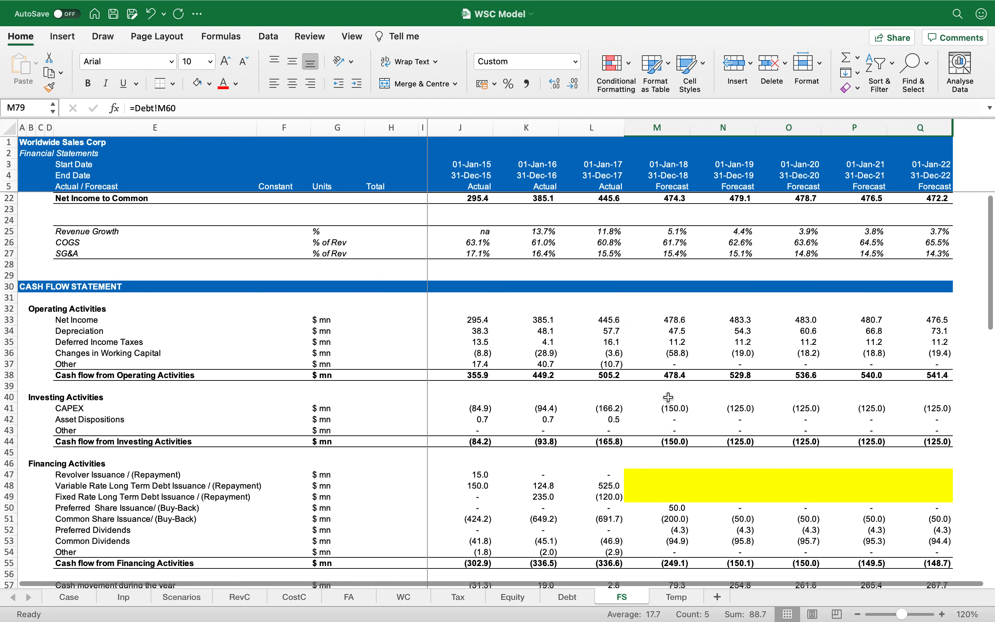
Select FS cell M47, the first forecast year of Revolver Issuance / (Repayment) in the cash flow statement.
scroll(669, 396, down, 5)
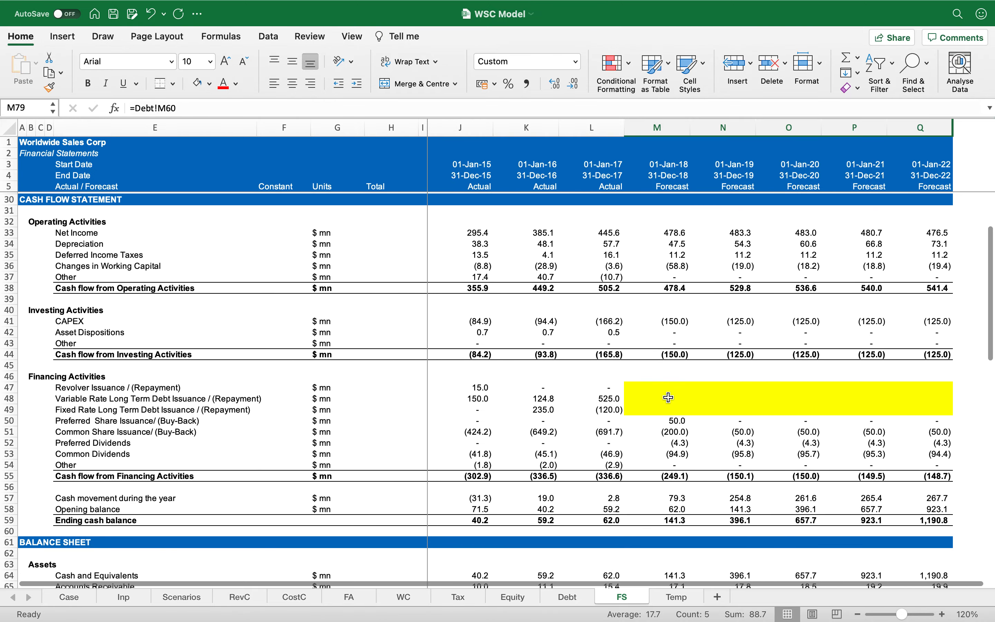
scroll(668, 397, down, 2)
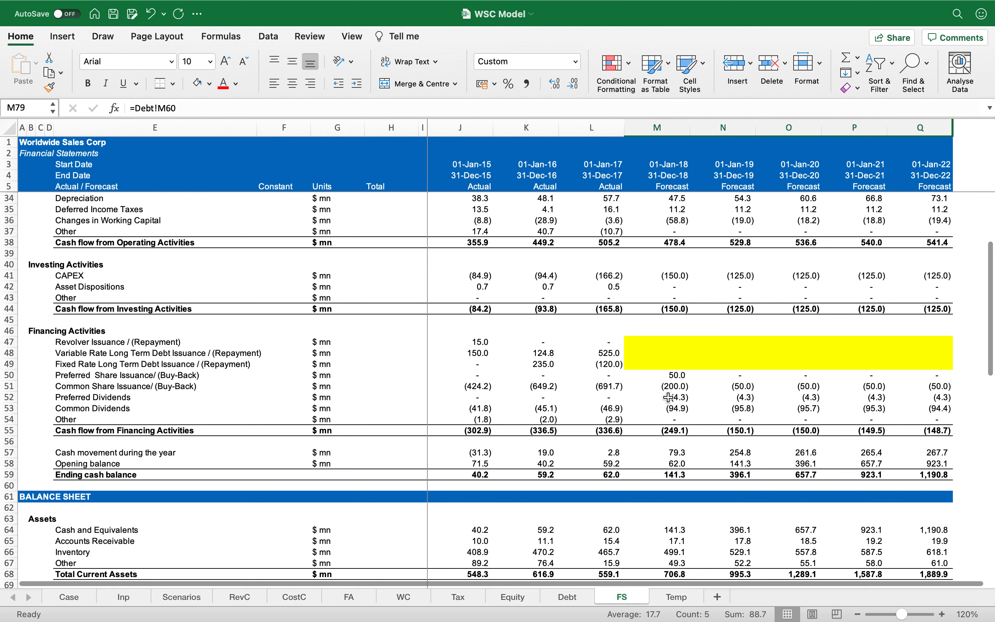
click(669, 342)
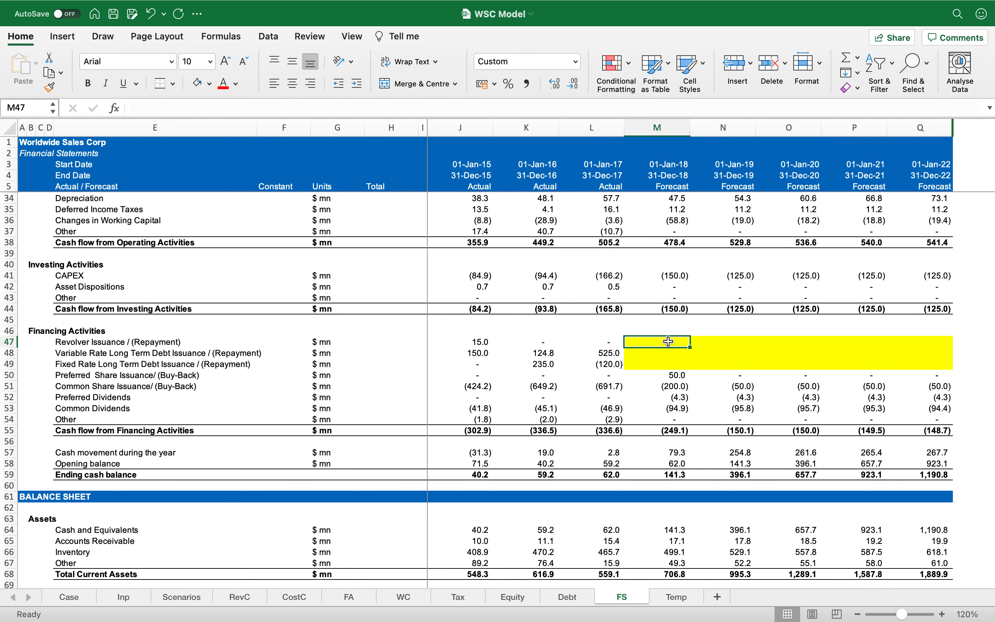
text(=SUM()
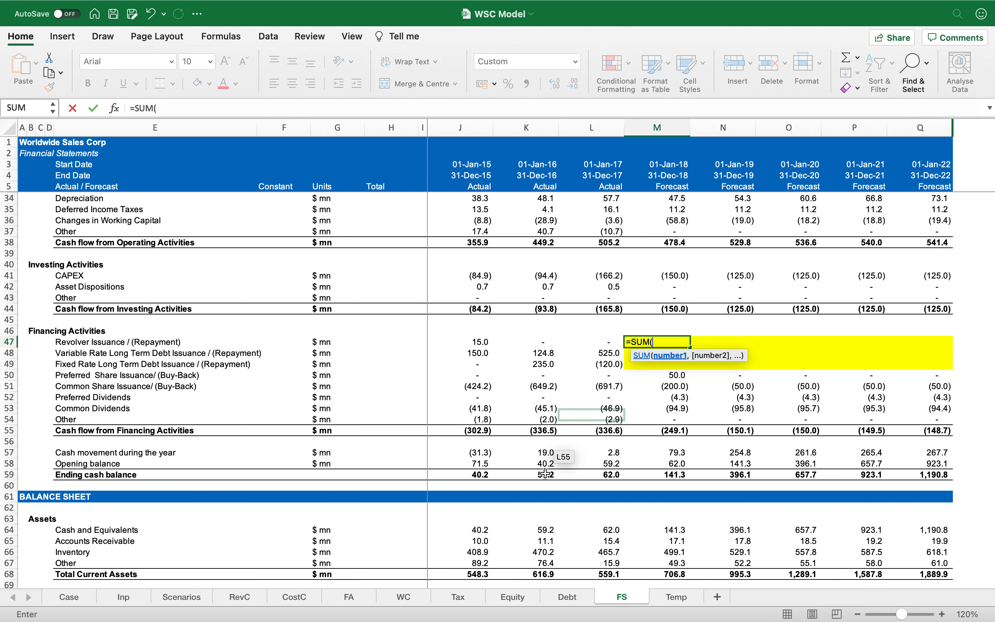
click(567, 597)
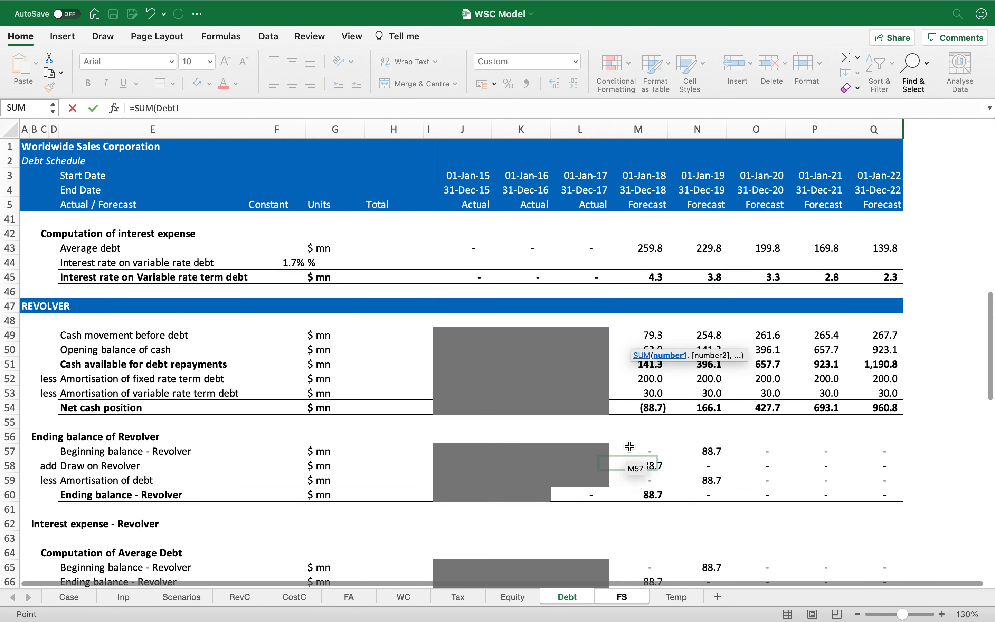
scroll(630, 446, down, 5)
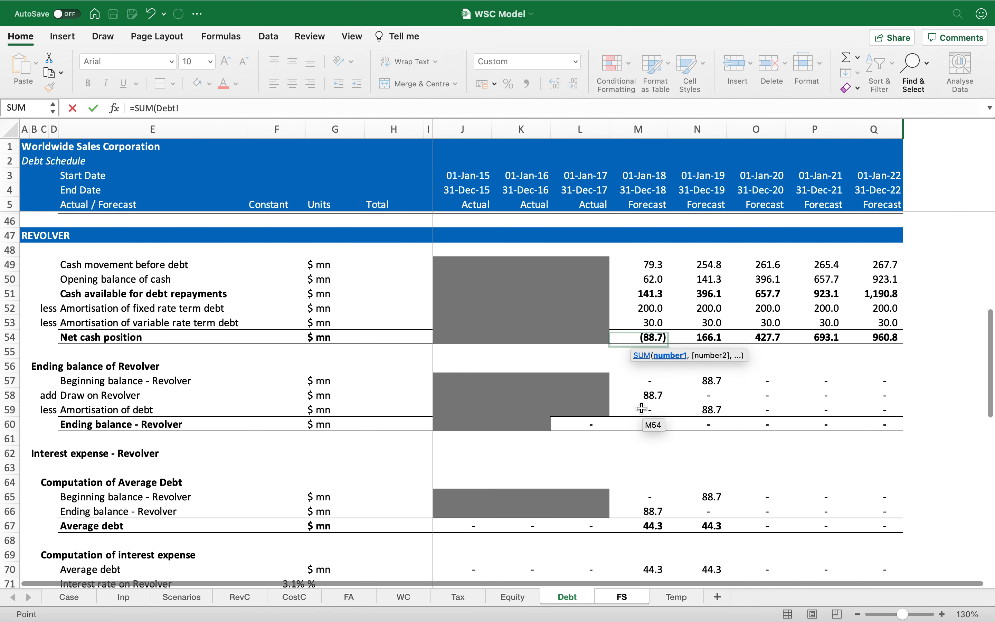
click(648, 395)
drag(648, 397, 648, 407)
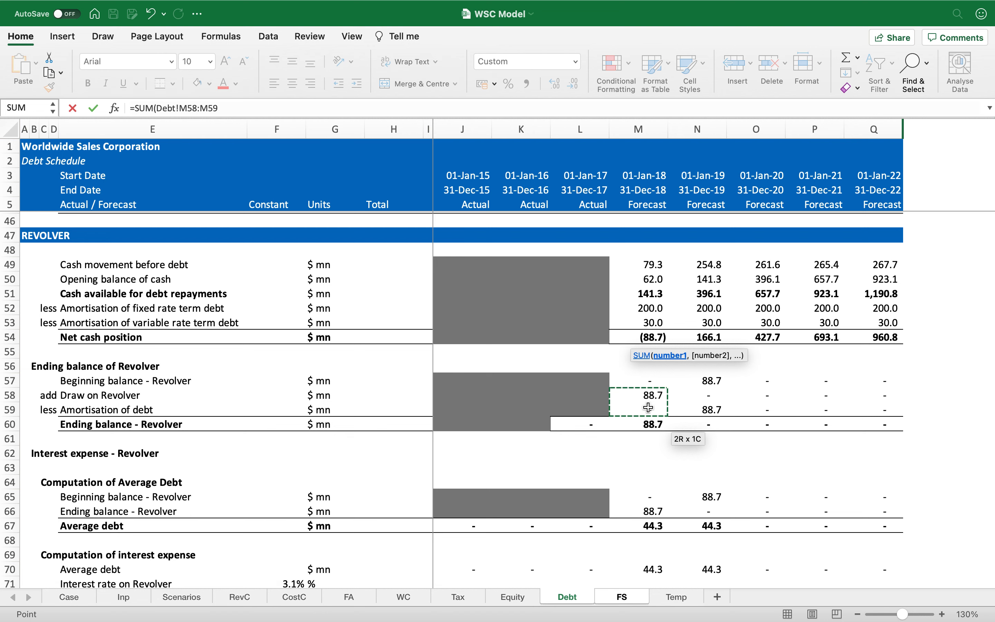
key(Escape)
Calculate Revolver Issuance / (Repayment) in M47 as the revolver draw minus its amortisation, using =Debt!M58-Debt!M59.
text(=)
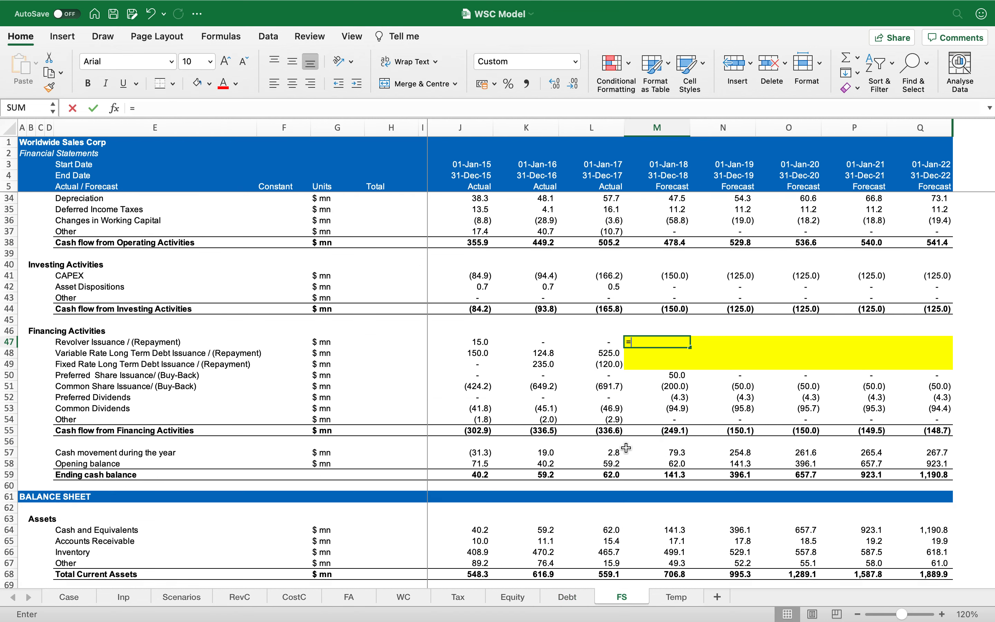
click(567, 597)
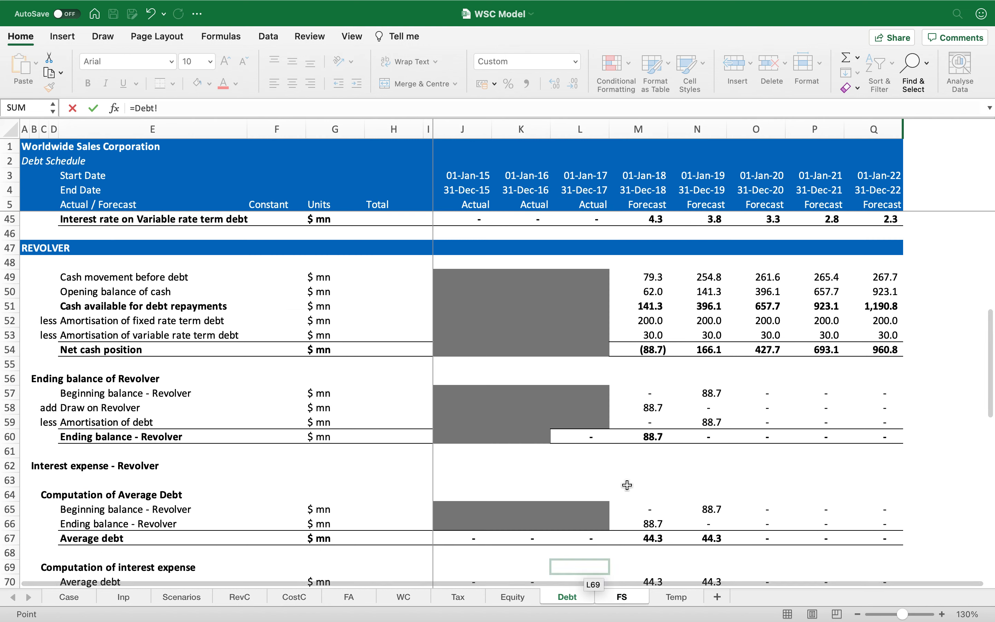
click(657, 407)
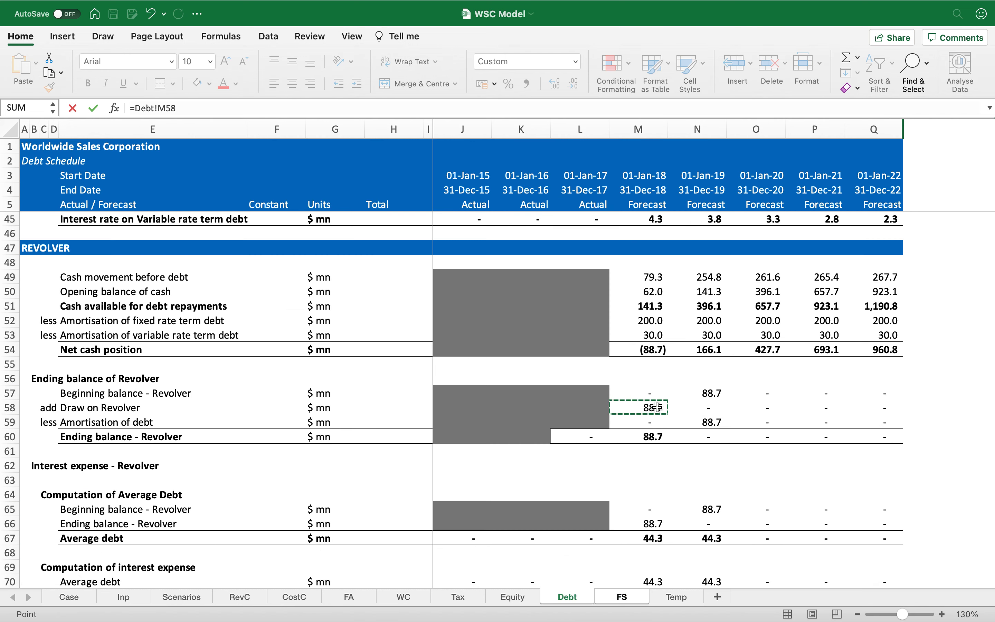
text(-)
click(653, 421)
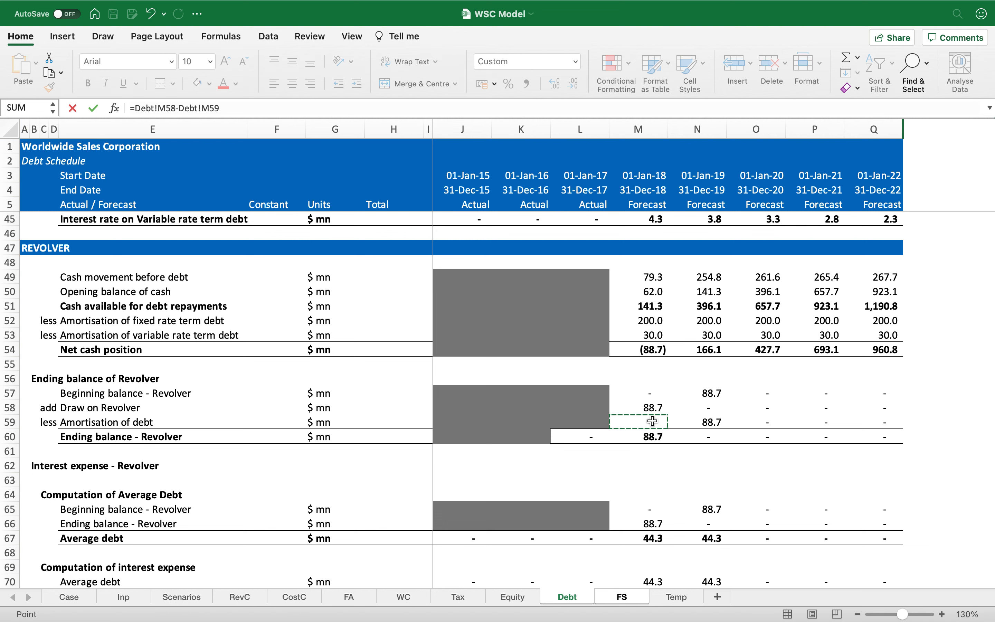
key(Return)
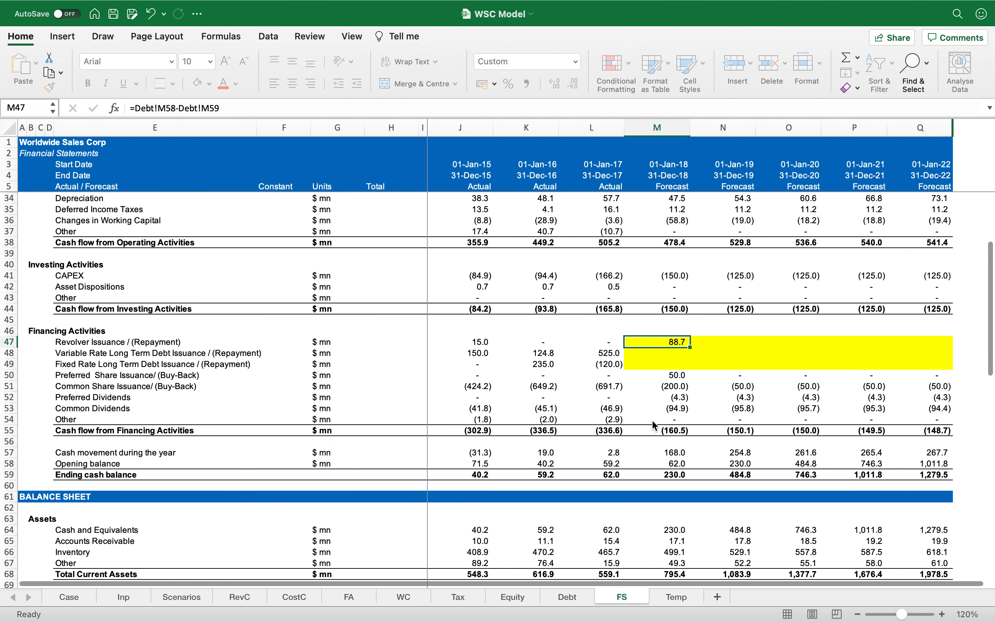
Copy the M47 formula across to Q47 and remove the yellow fill from M47:Q47.
key(super+c)
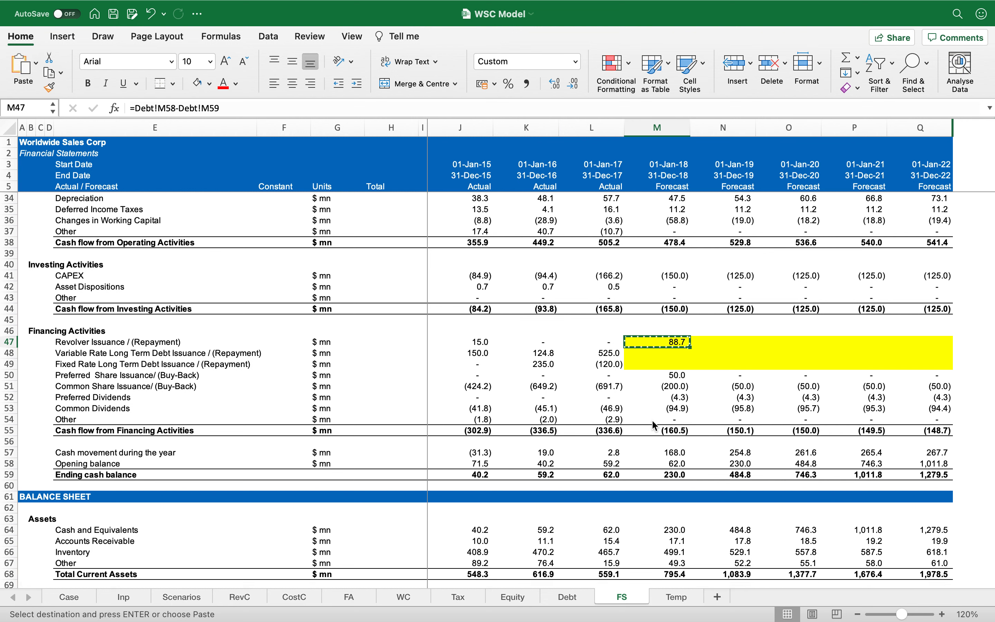
key(shift+Right)
key(shift+Right)
key(shift+Right)
key(shift+Right)
key(Return)
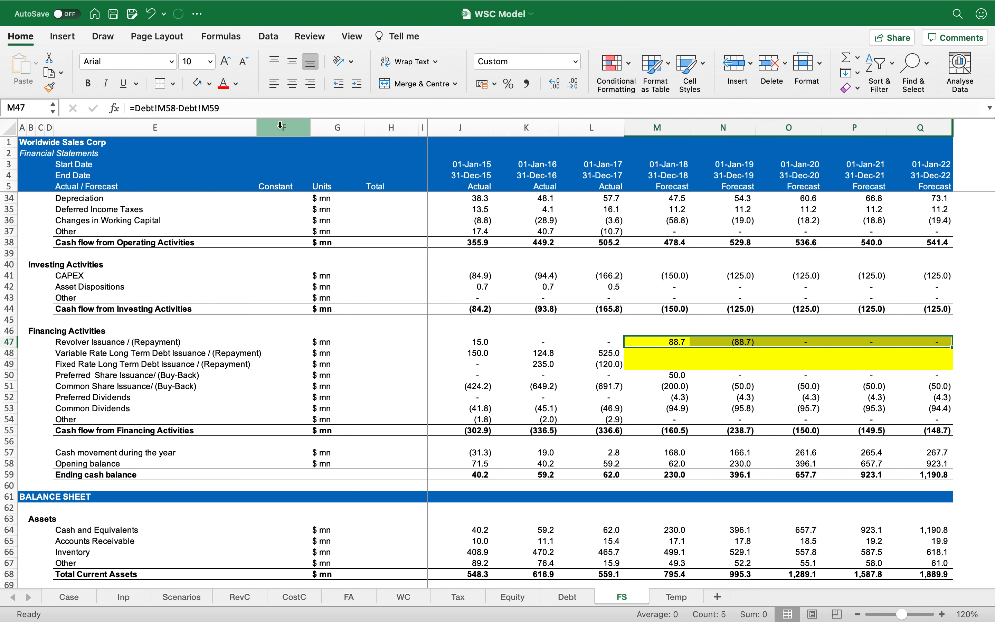
Calculate Variable Rate Long Term Debt Issuance / (Repayment) in M48 as debt raised minus amortisation, using =Debt!M31-Debt!M32.
key(Down)
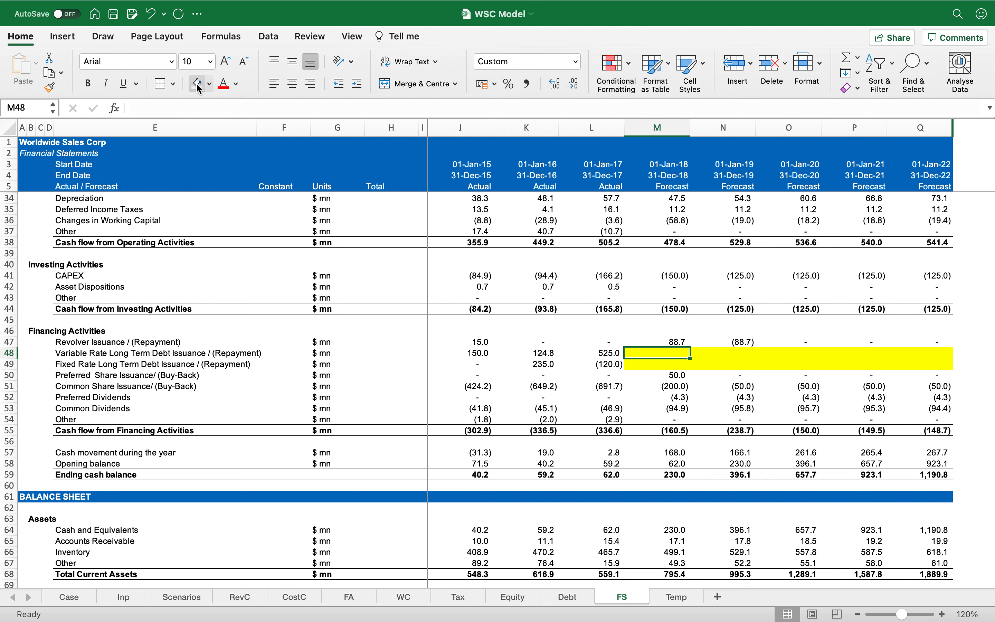
text(=)
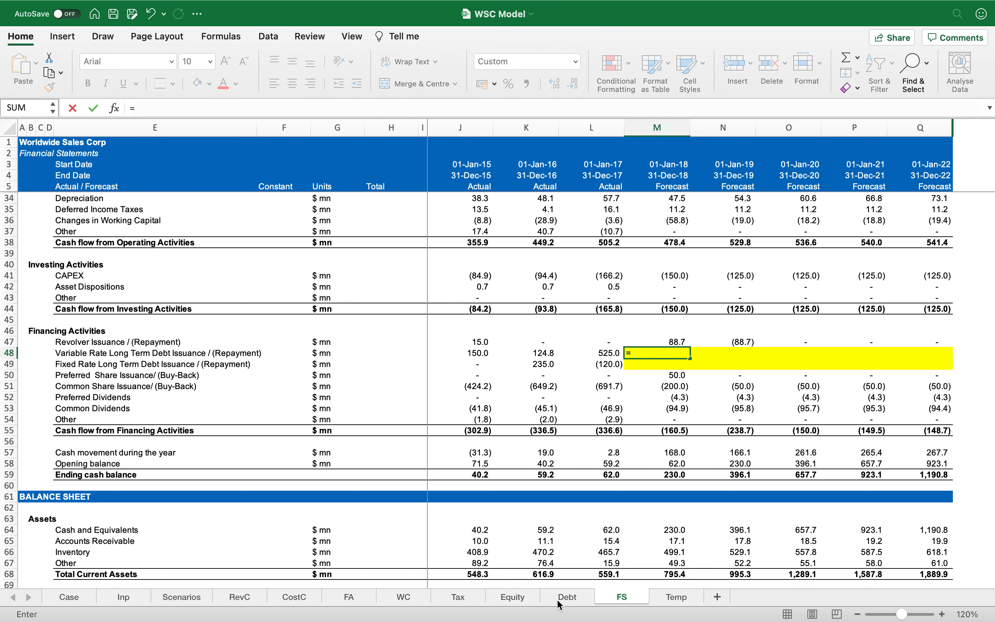
click(566, 596)
scroll(653, 370, up, 10)
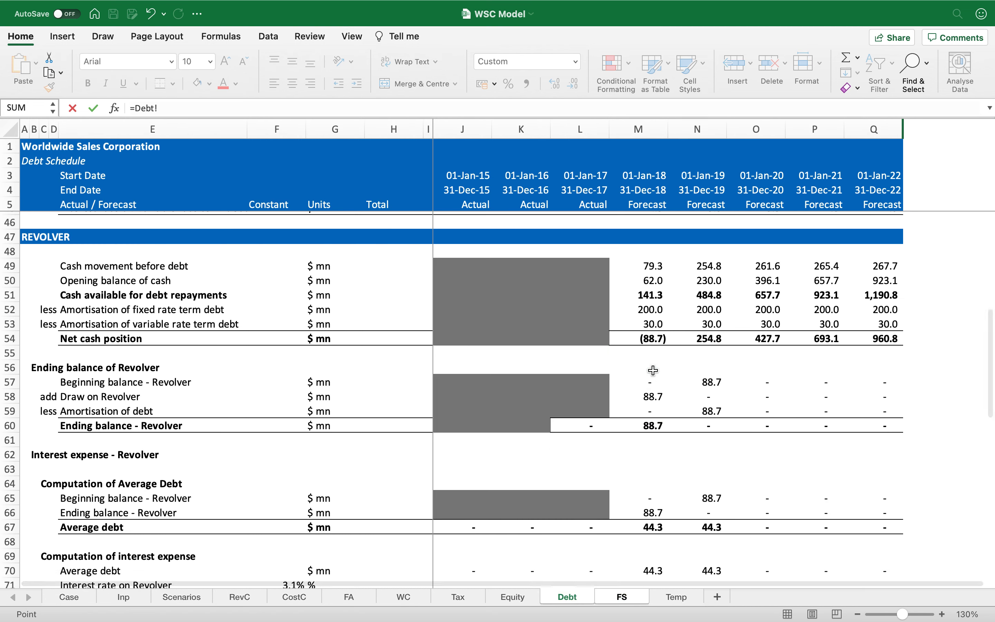
scroll(653, 370, up, 4)
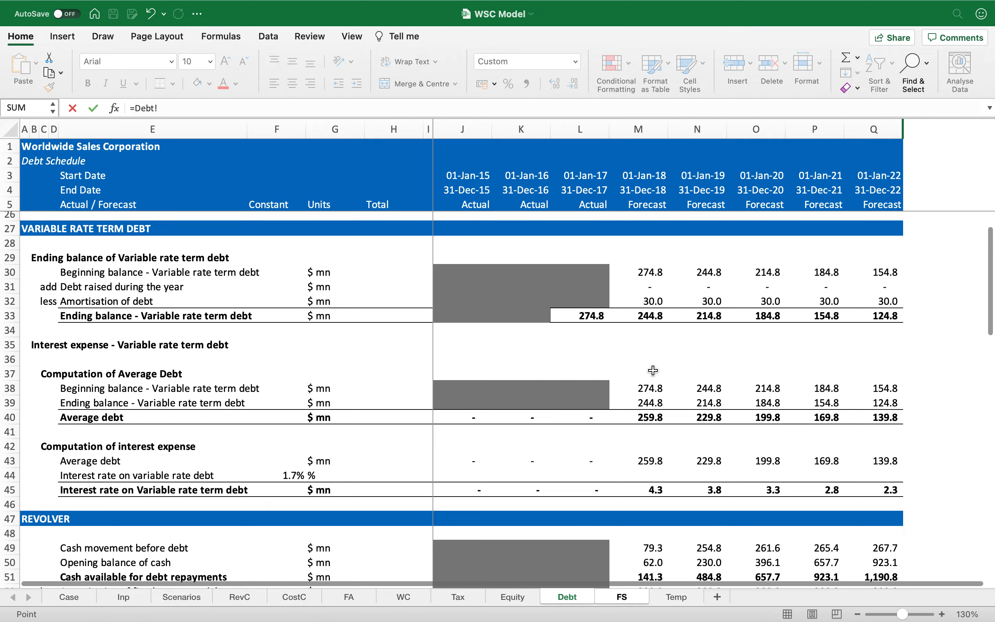
click(649, 309)
text(-)
click(650, 320)
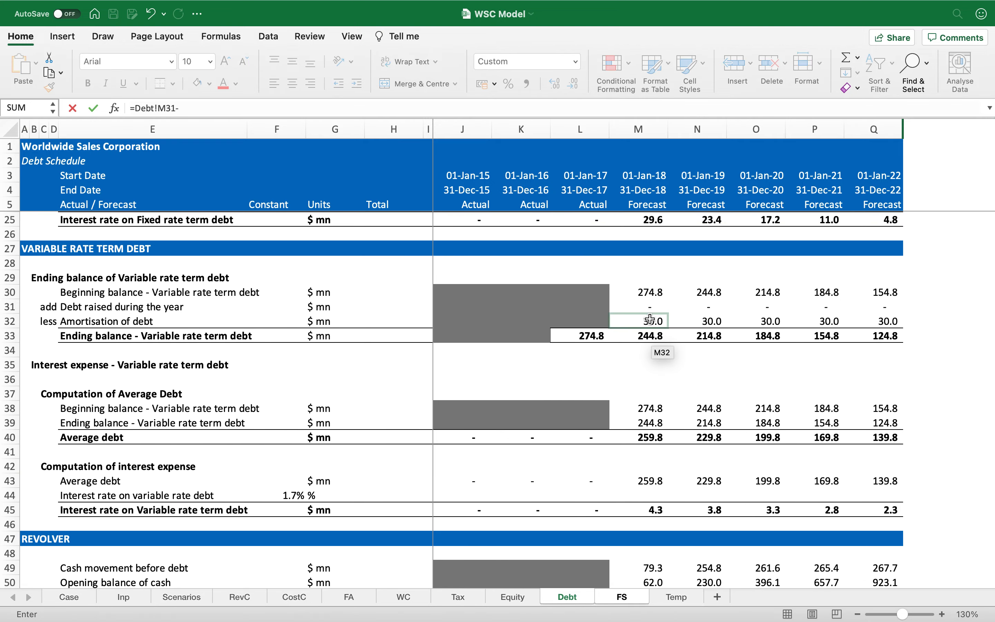
key(Return)
Copy the variable rate debt formula in M48 across to Q48.
key(cmd+c)
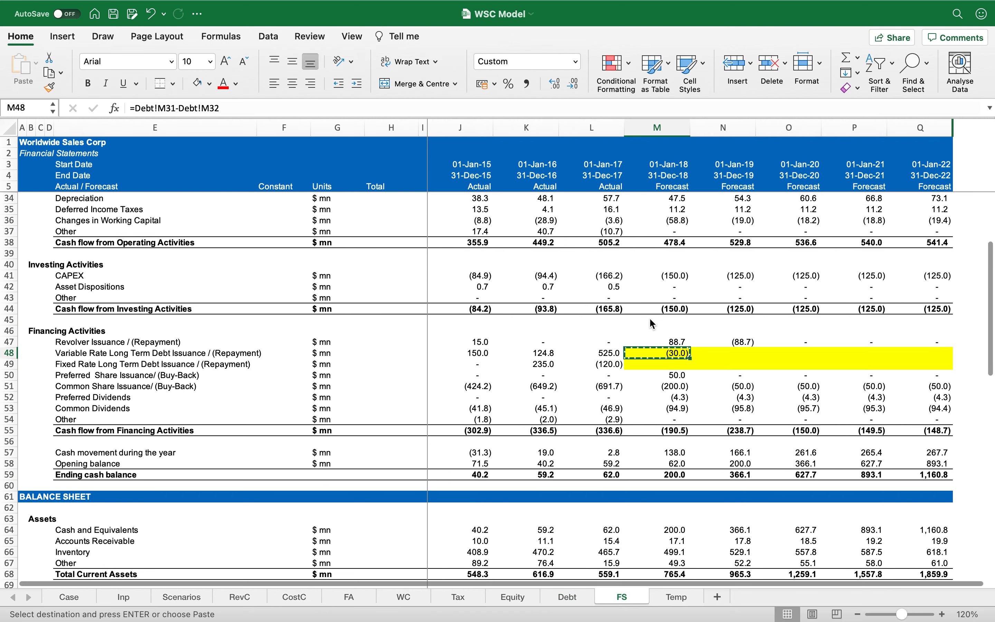
key(shift+Right)
key(shift+Right)
key(shift+Right)
key(shift+Right)
key(Return)
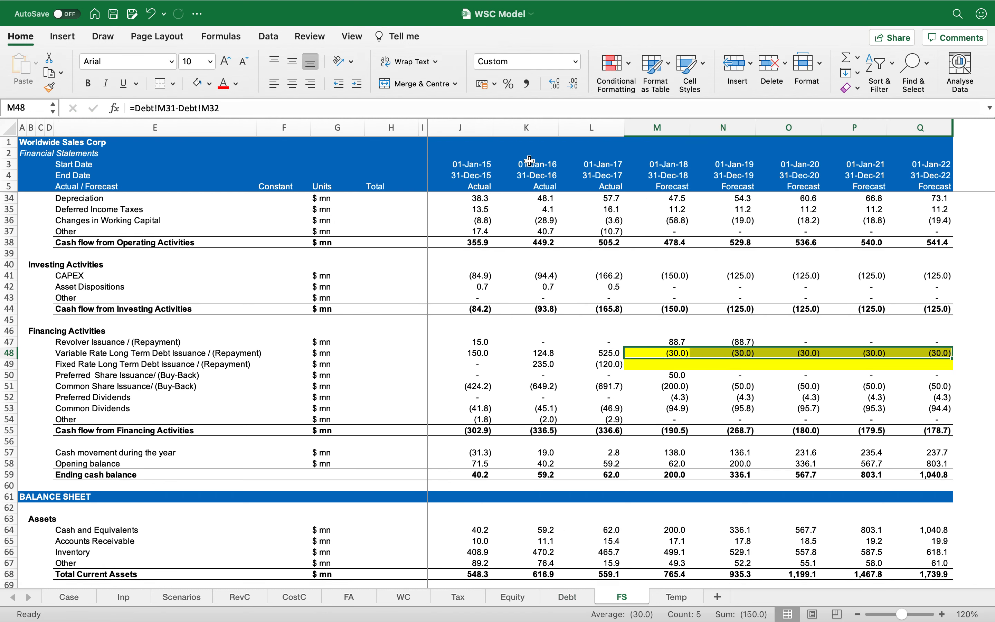
Format M48:Q48 in comma style with one decimal place and remove the yellow fill.
click(527, 85)
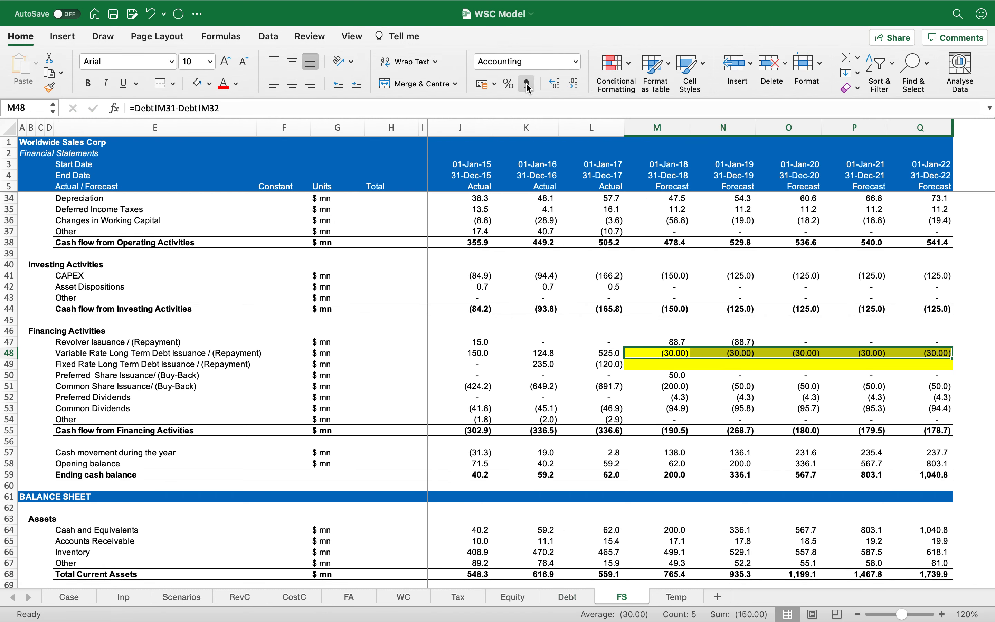
click(573, 84)
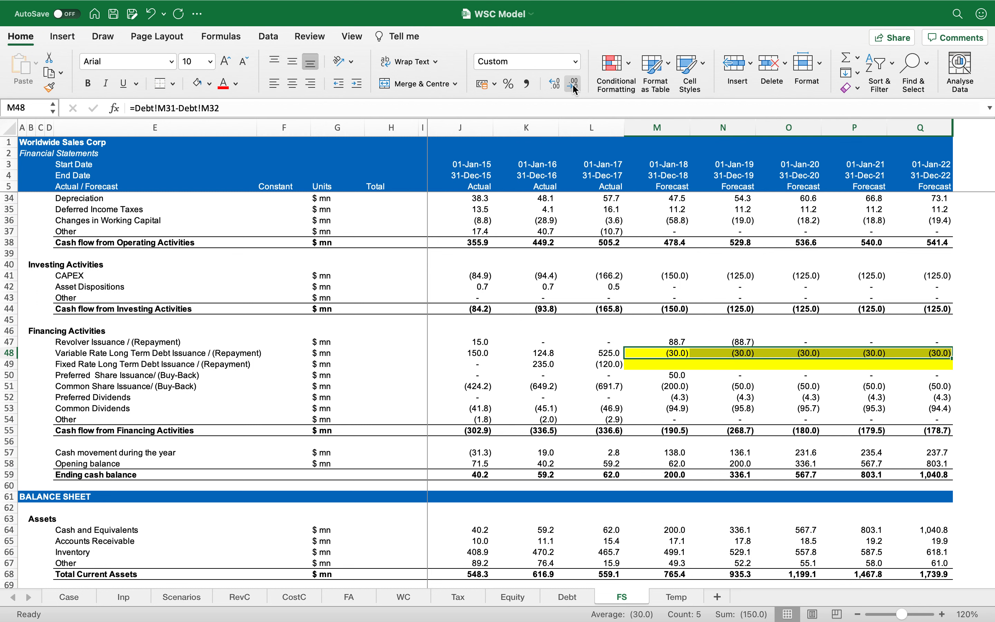
click(198, 84)
Calculate Fixed Rate Long Term Debt Issuance / (Repayment) in M49 as debt raised minus amortisation, using =Debt!M11-Debt!M12.
key(Down)
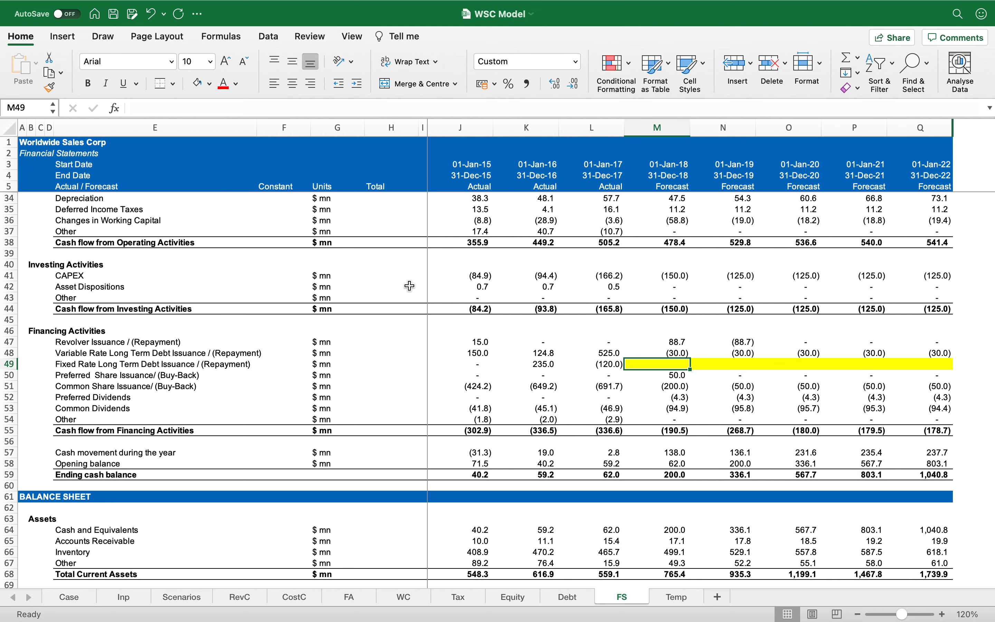
text(=)
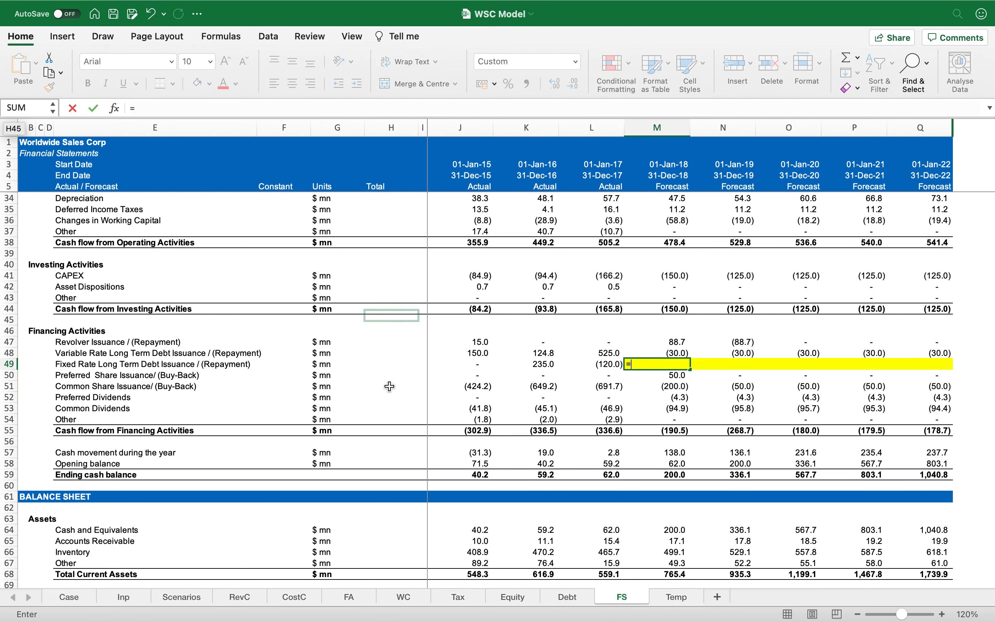
click(558, 601)
scroll(643, 395, up, 10)
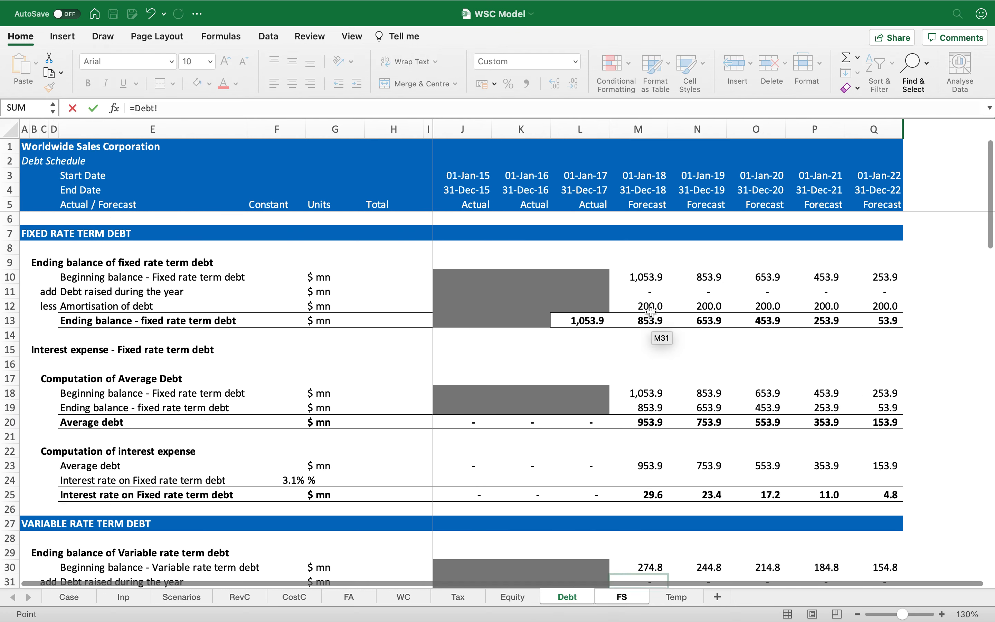
click(650, 293)
text(-)
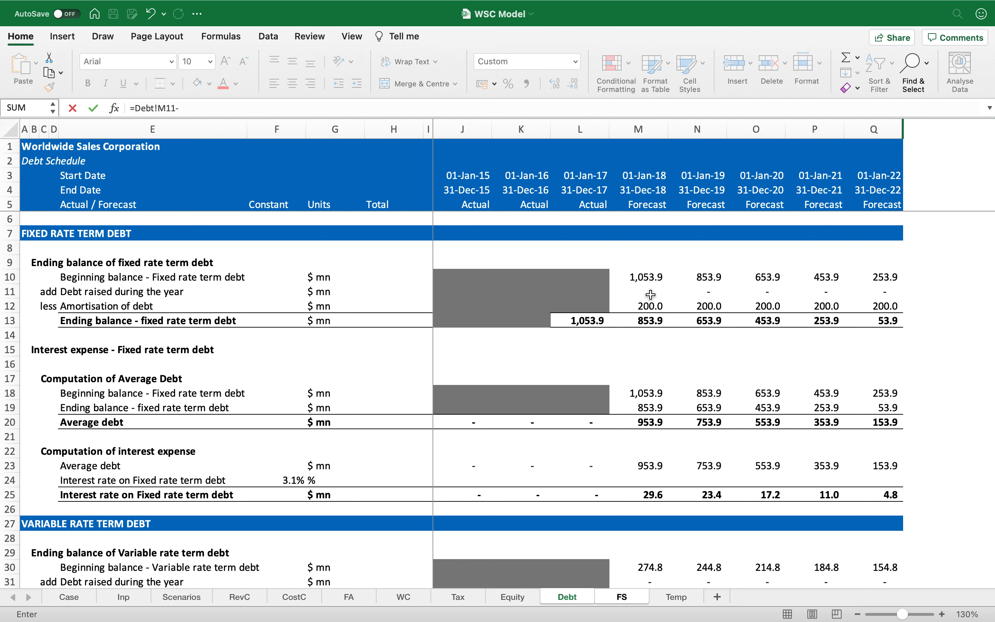
click(650, 306)
key(Return)
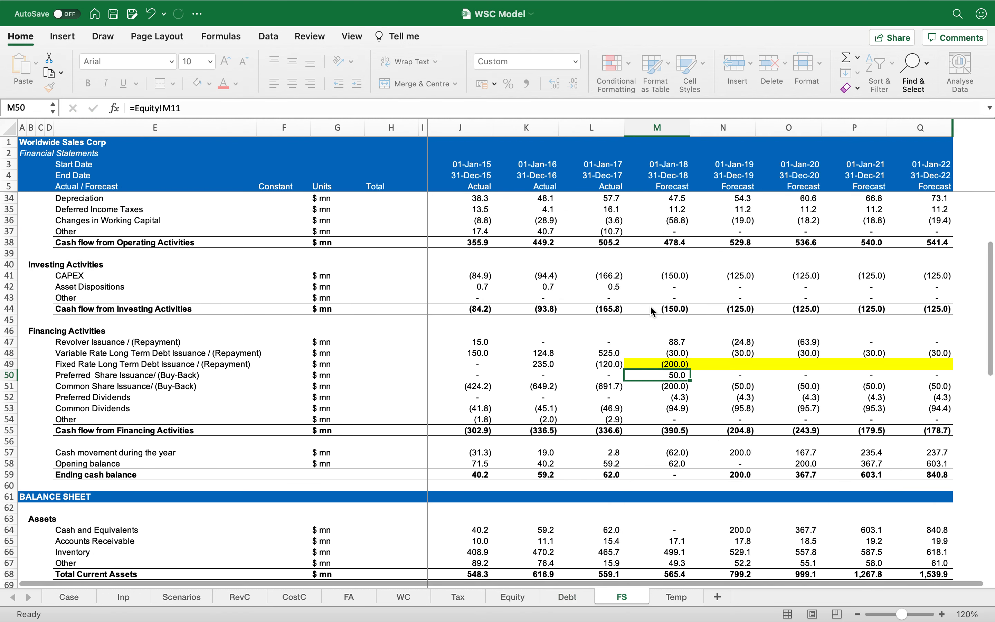
Copy the M49 formula across to Q49 and remove the yellow fill from M49:Q49.
key(Up)
key(ctrl+c)
key(ctrl+shift+Right)
key(Return)
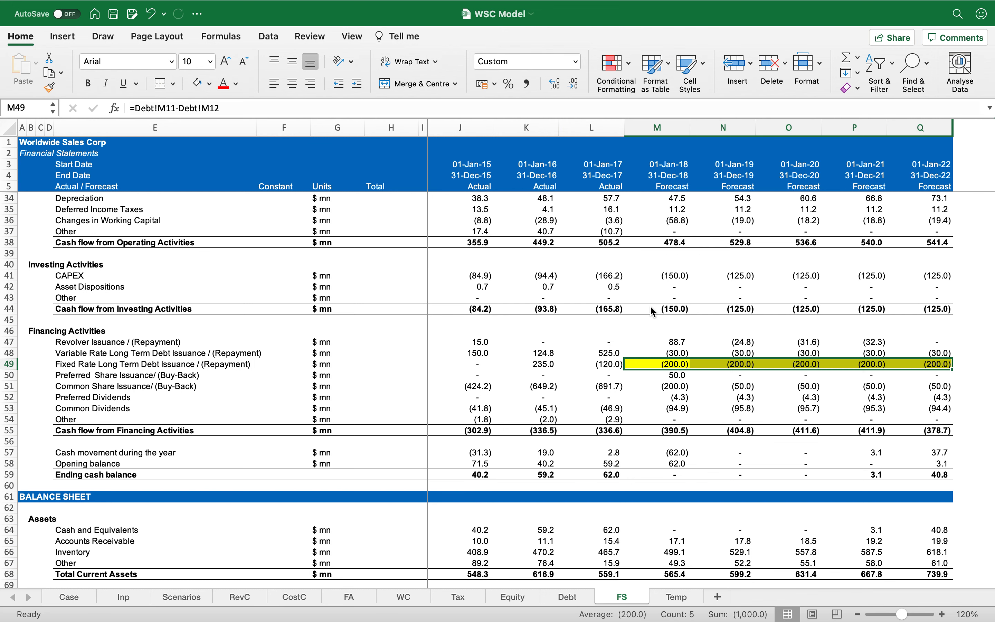
click(197, 83)
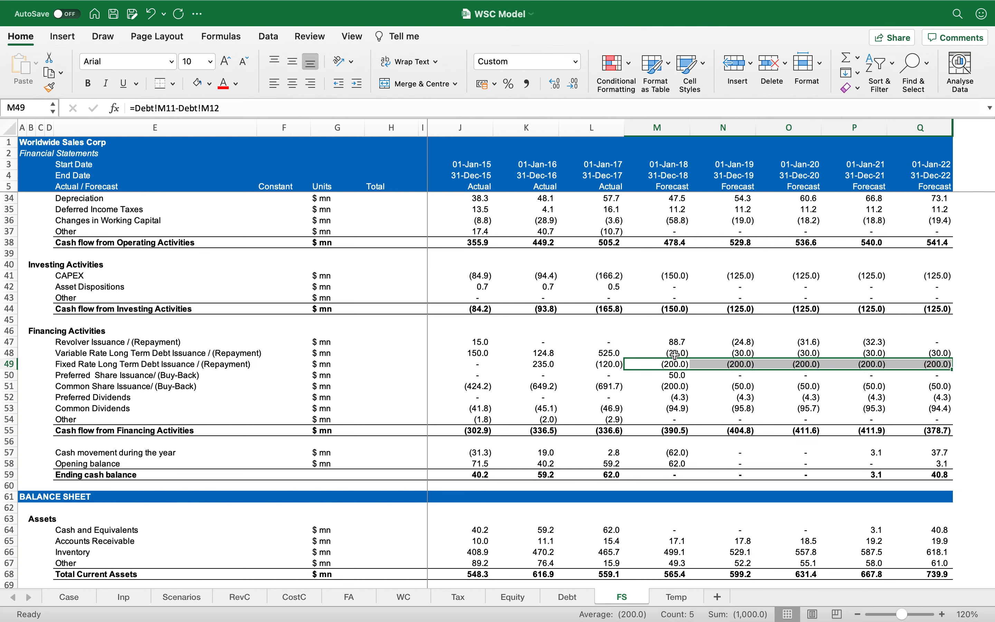
Link the 2018 Interest expense in M15 of the income statement to the negative of Total interest expense, using =-Debt!M86.
scroll(675, 355, up, 1)
scroll(675, 354, up, 1)
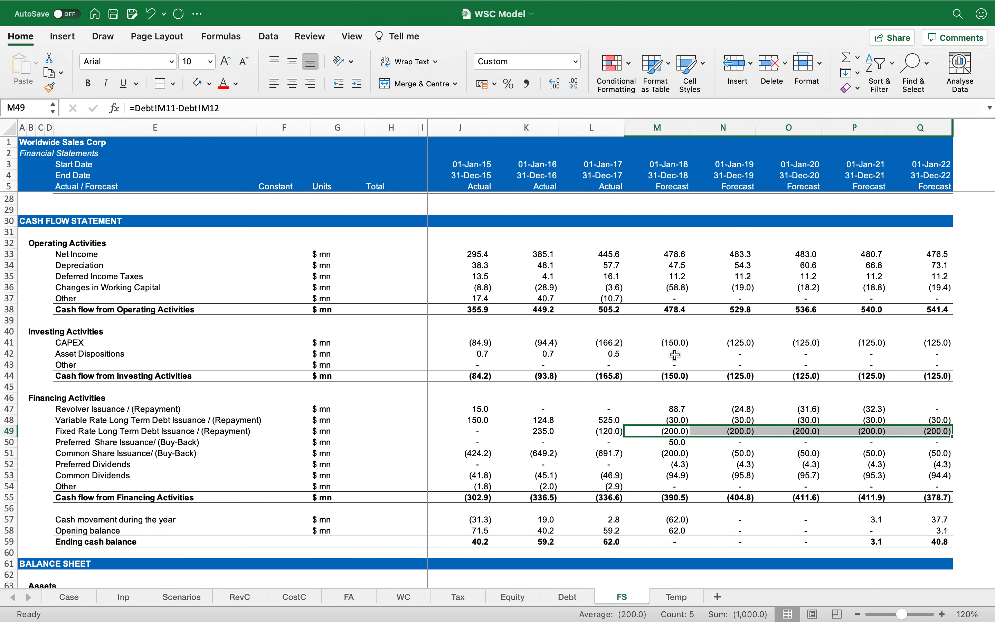
click(663, 234)
scroll(664, 234, up, 10)
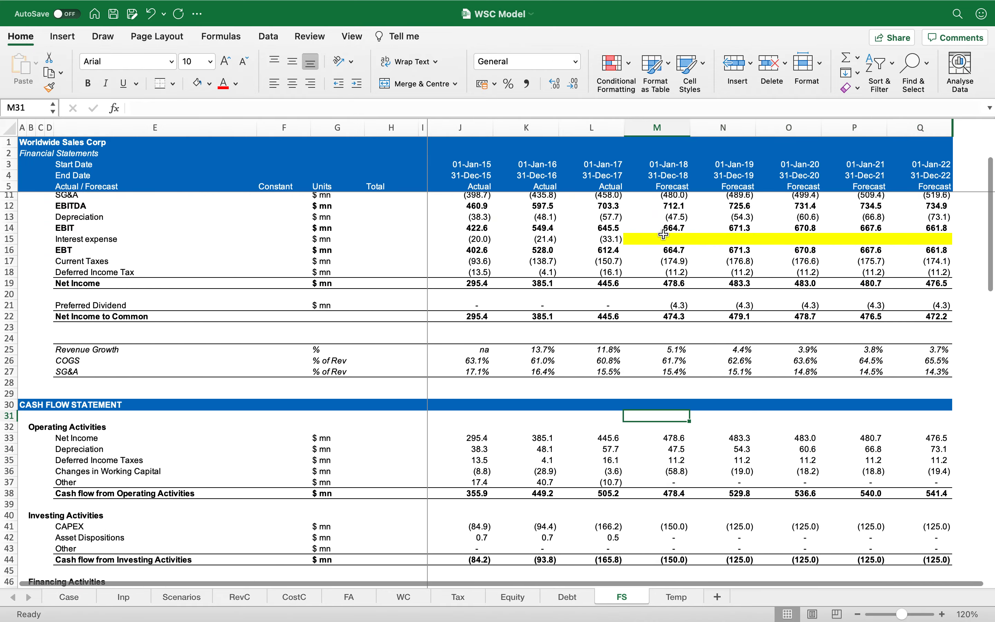
click(664, 330)
click(668, 297)
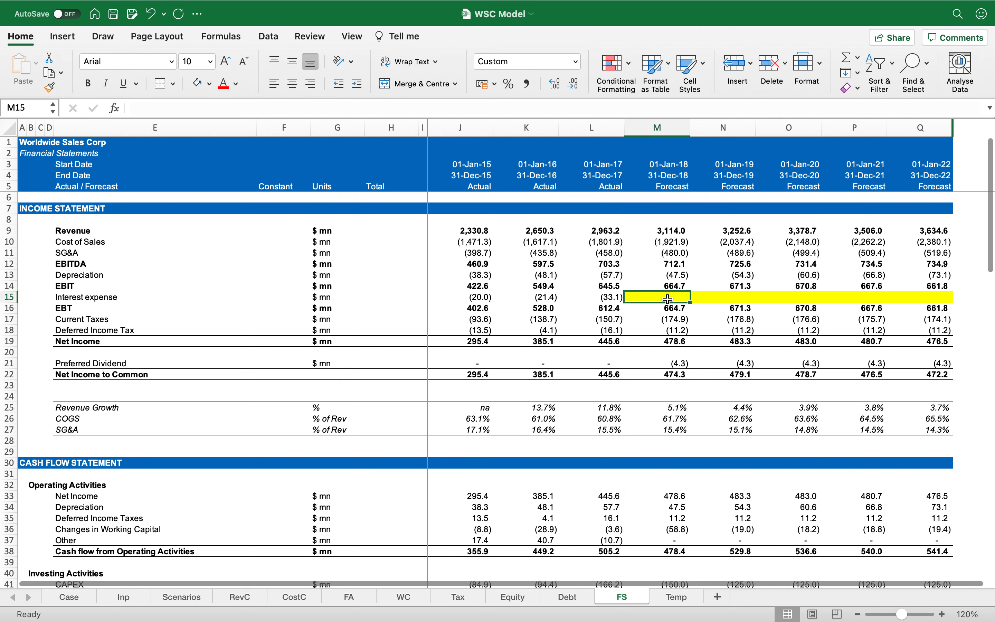
text(=-)
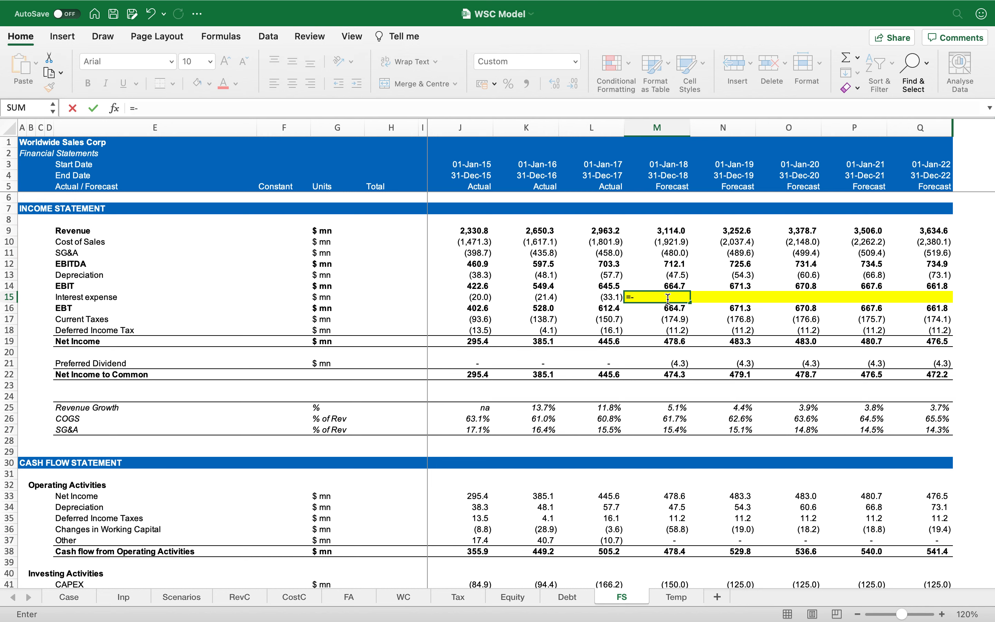
click(584, 598)
scroll(611, 522, down, 15)
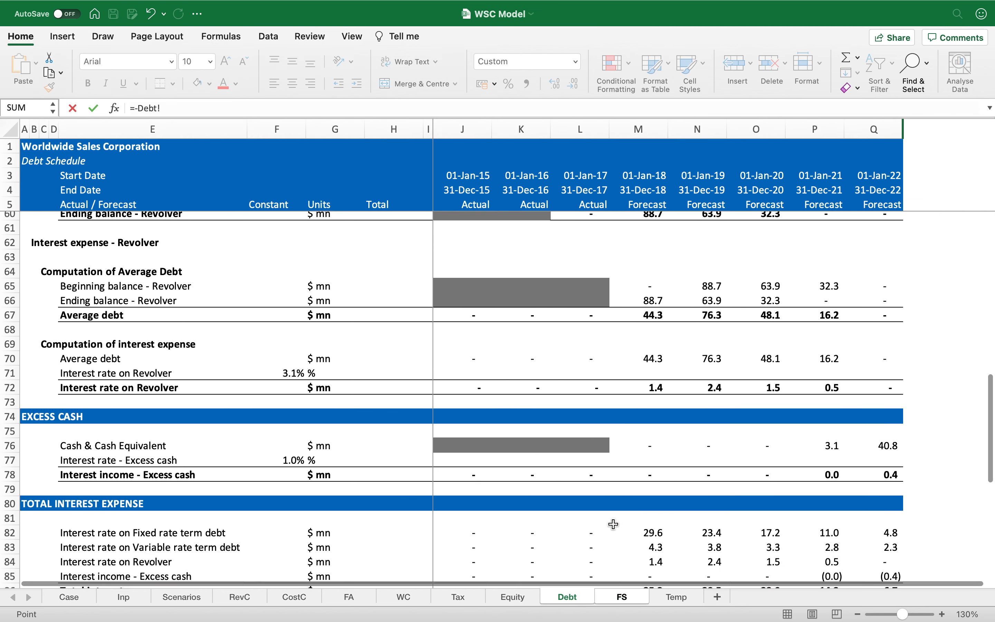
scroll(613, 524, down, 5)
click(653, 365)
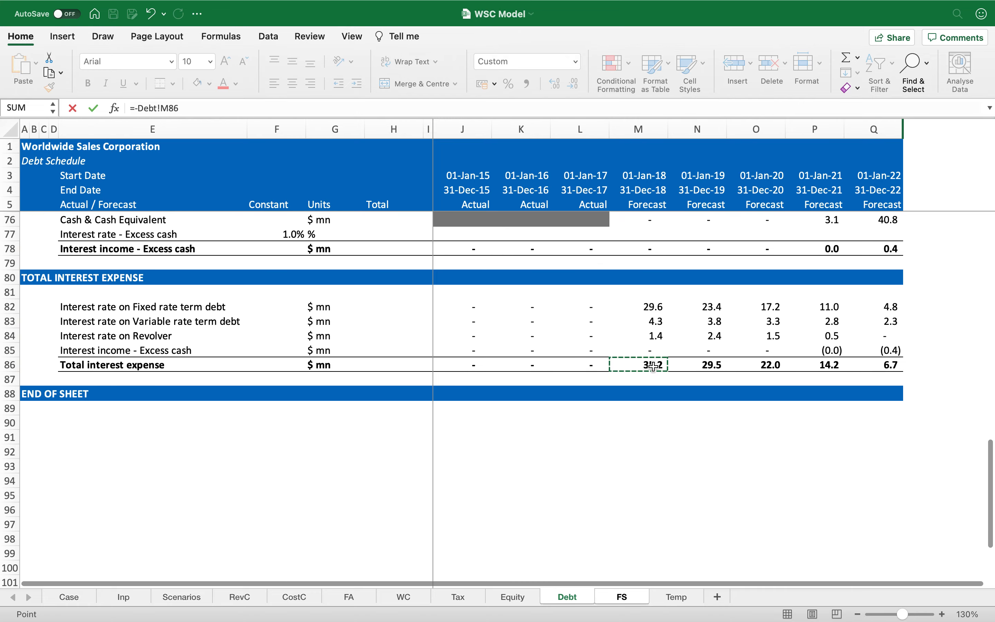
key(Return)
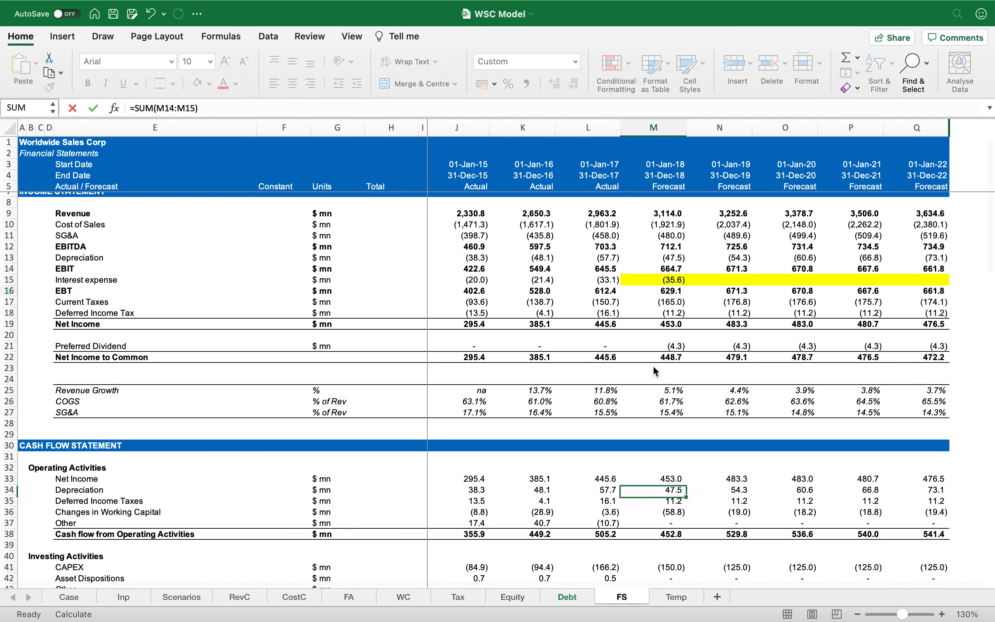
Copy the M15 interest expense formula across to Q15 and remove the yellow fill from M15:Q15.
key(shift+Right)
key(shift+Right)
key(shift+Right)
key(shift+Right)
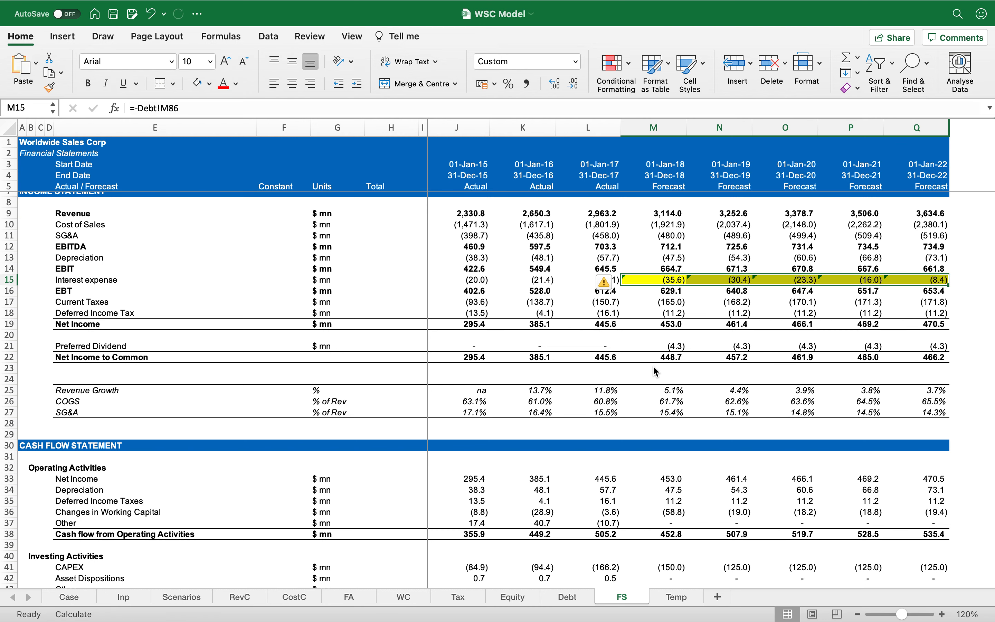
click(202, 85)
drag(658, 324, 662, 337)
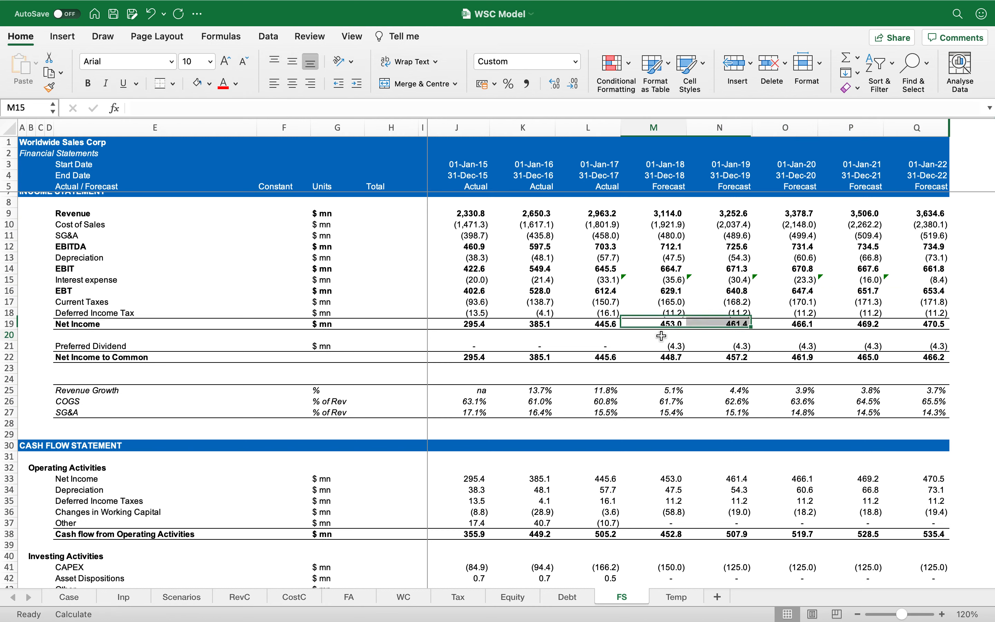
click(662, 336)
Review the income statement, cash flow statement and balance sheet, including the BS Check row, with interest expense linked.
scroll(662, 336, down, 3)
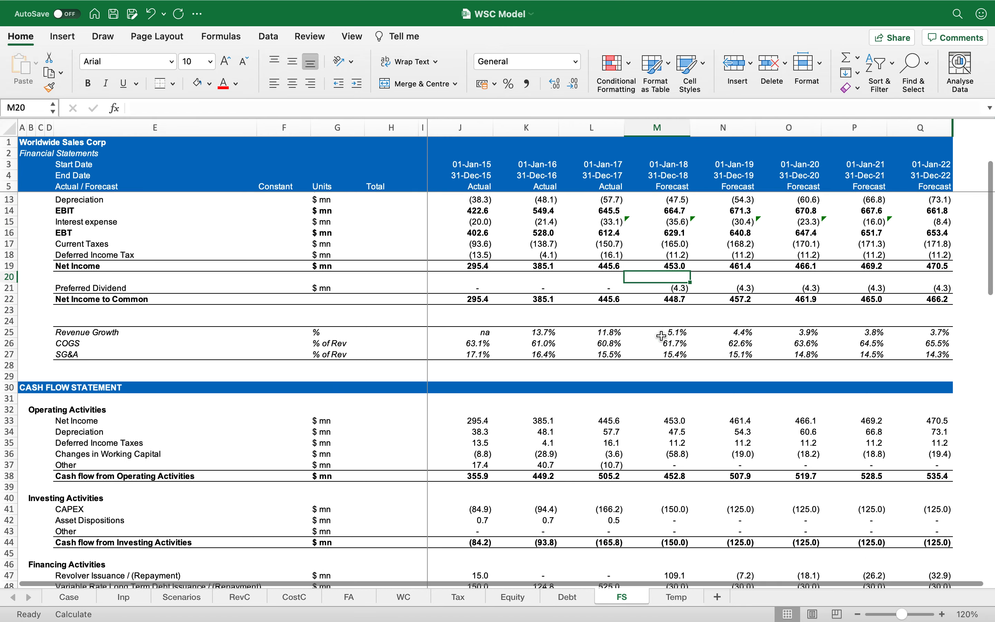
scroll(662, 336, up, 4)
scroll(662, 336, down, 15)
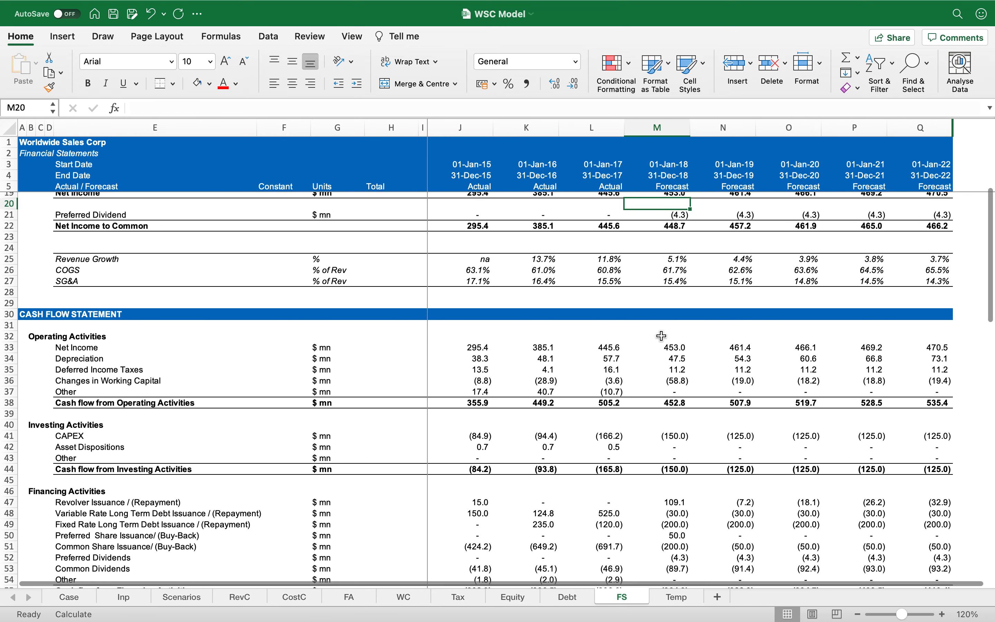
scroll(662, 336, down, 4)
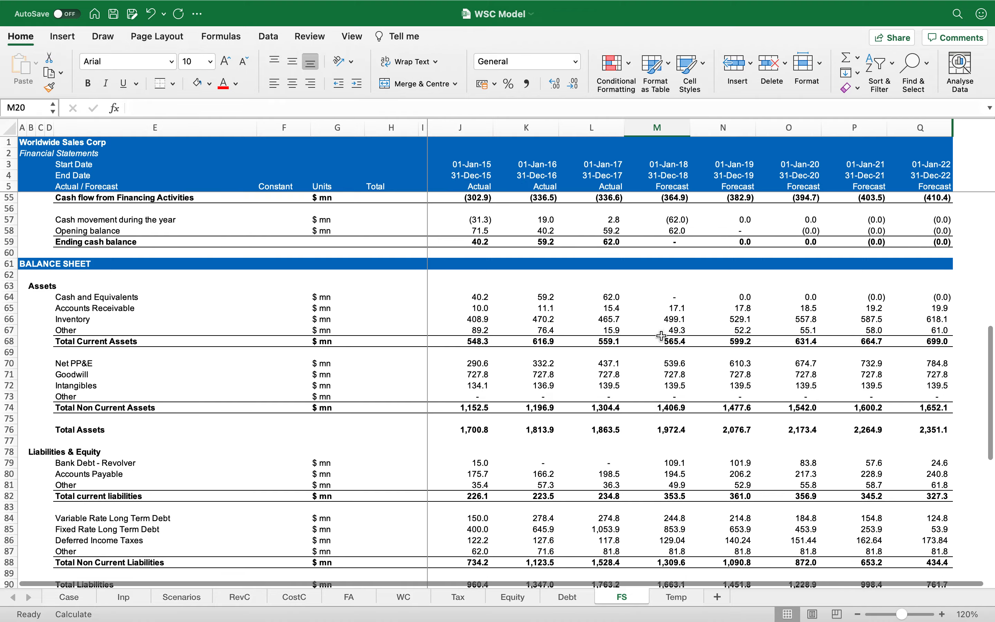
scroll(662, 336, down, 3)
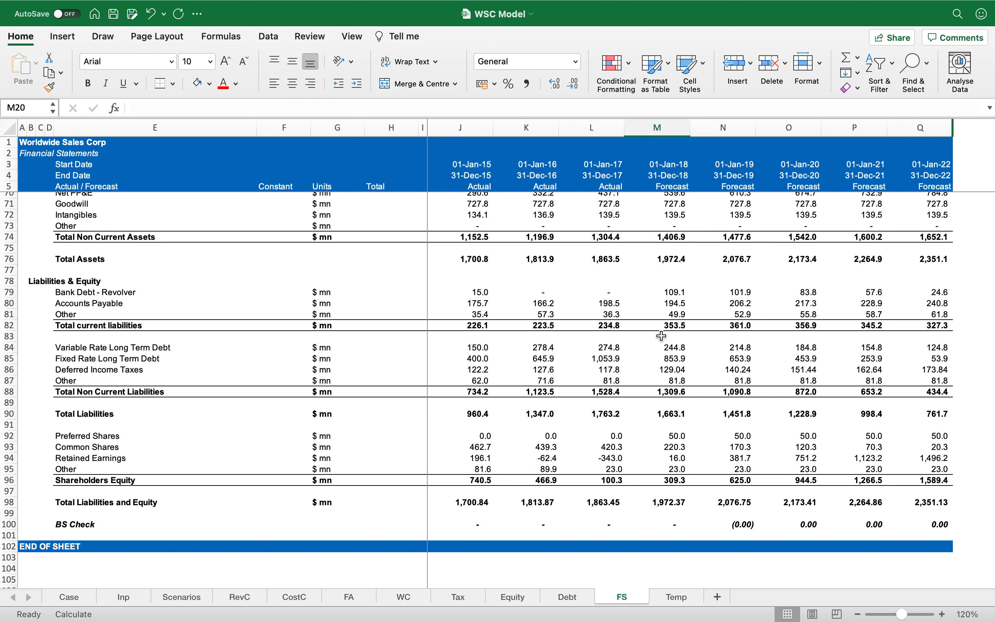
scroll(545, 289, up, 10)
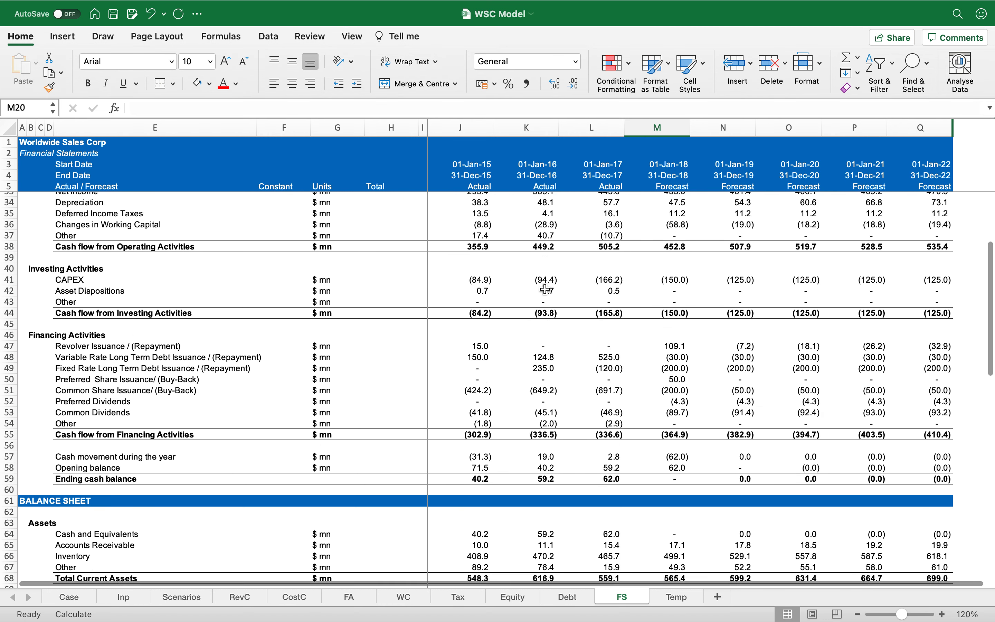
scroll(546, 289, up, 9)
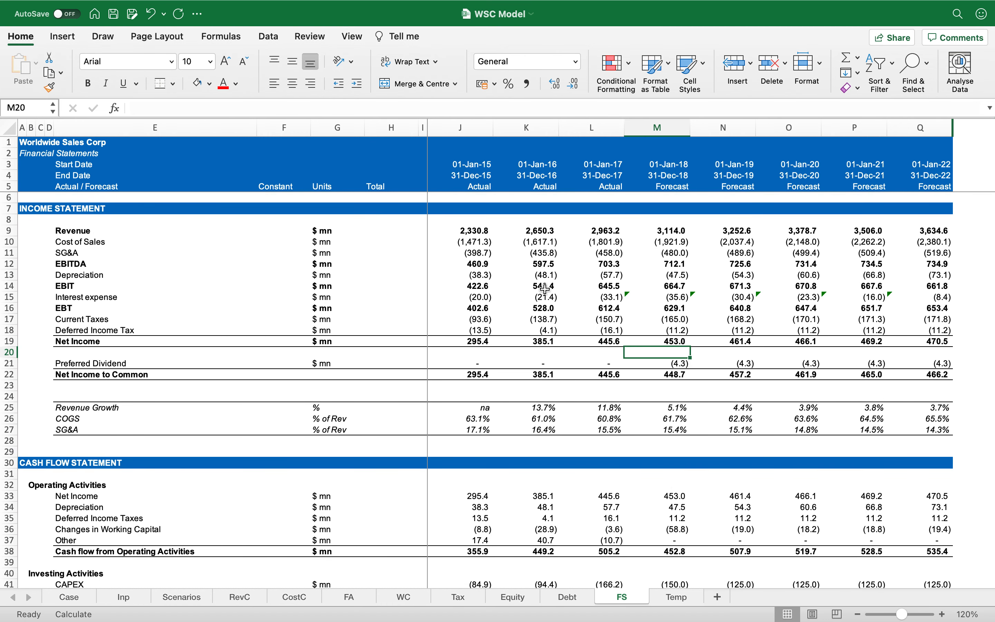
scroll(545, 289, up, 2)
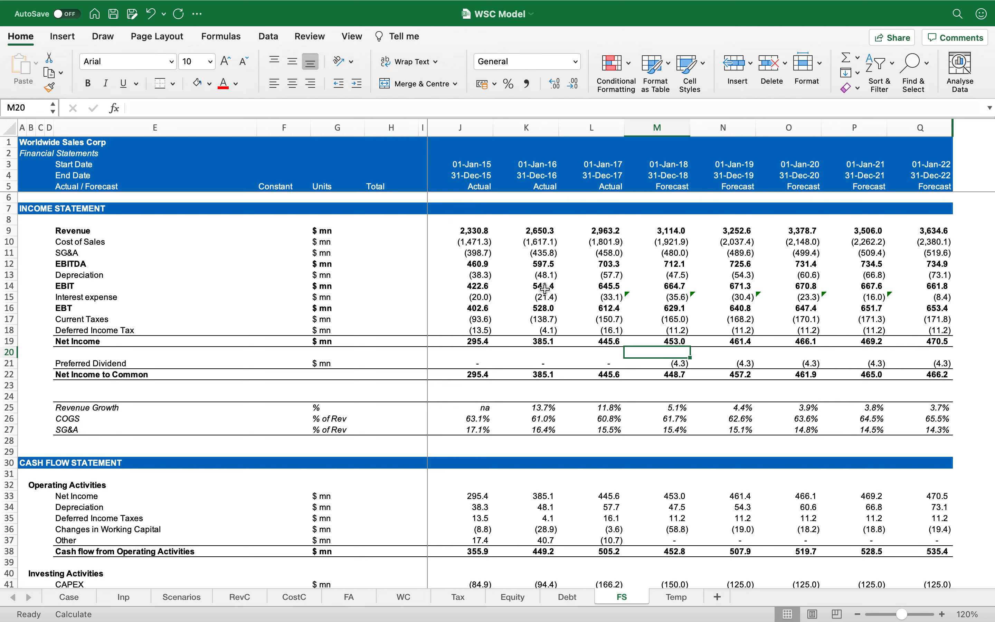